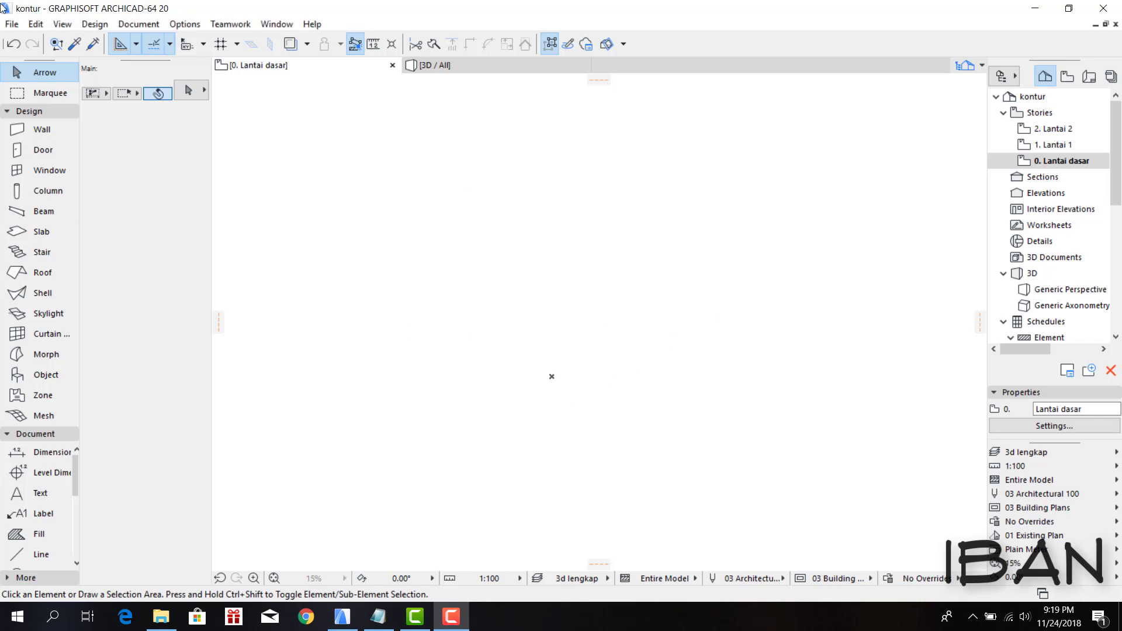
- Place site.dwg on the 0. Lantai dasar plan with one drawing unit equal to 1 meter
{"action": "left_click", "coordinate": [11, 24]}
{"action": "mouse_move", "coordinate": [55, 231]}
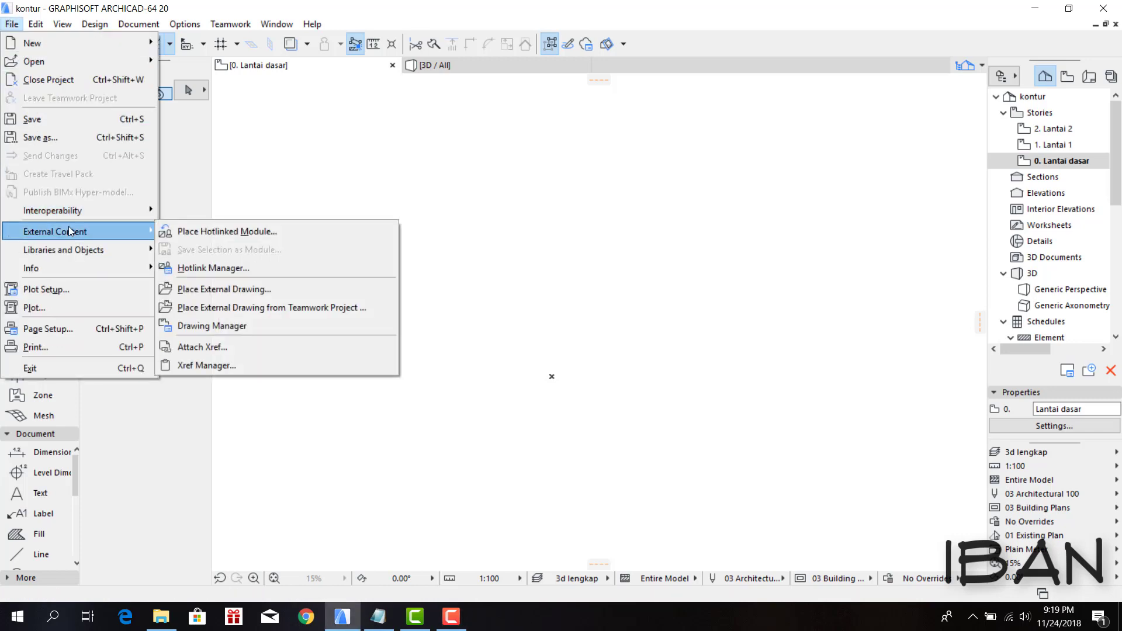
{"action": "left_click", "coordinate": [223, 289]}
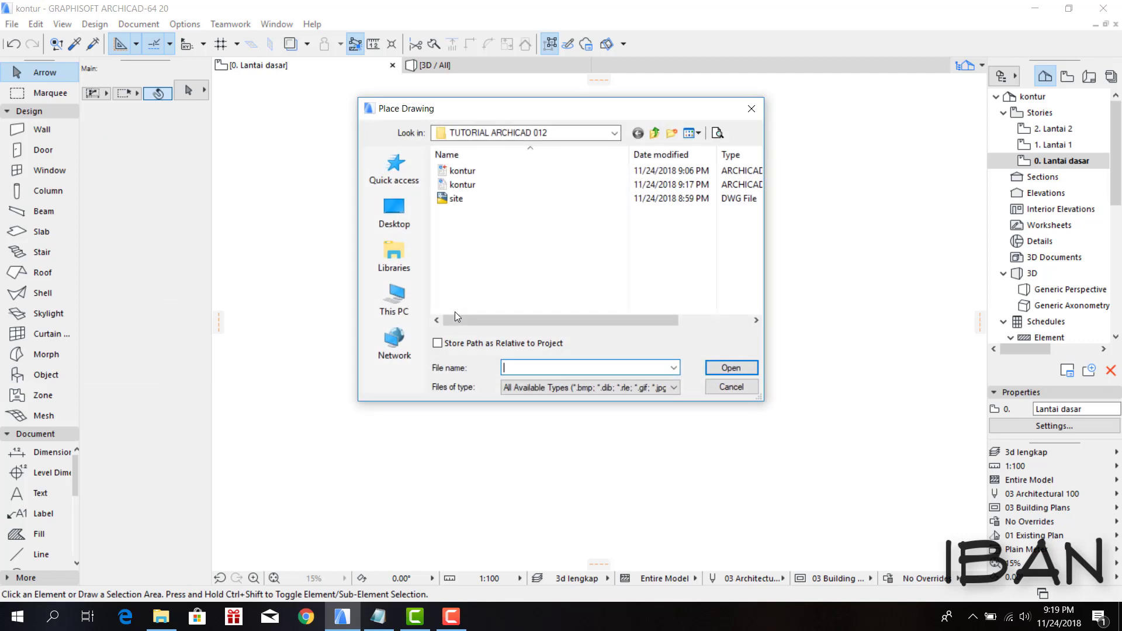
{"action": "double_click", "coordinate": [461, 199]}
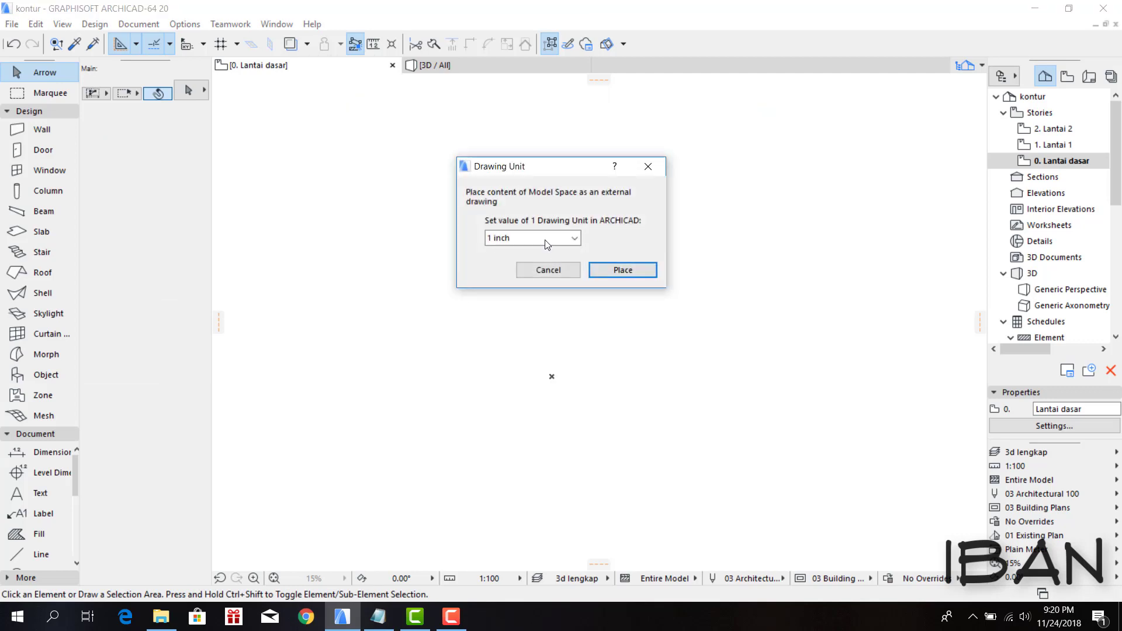
{"action": "left_click", "coordinate": [544, 240]}
{"action": "left_click", "coordinate": [632, 275]}
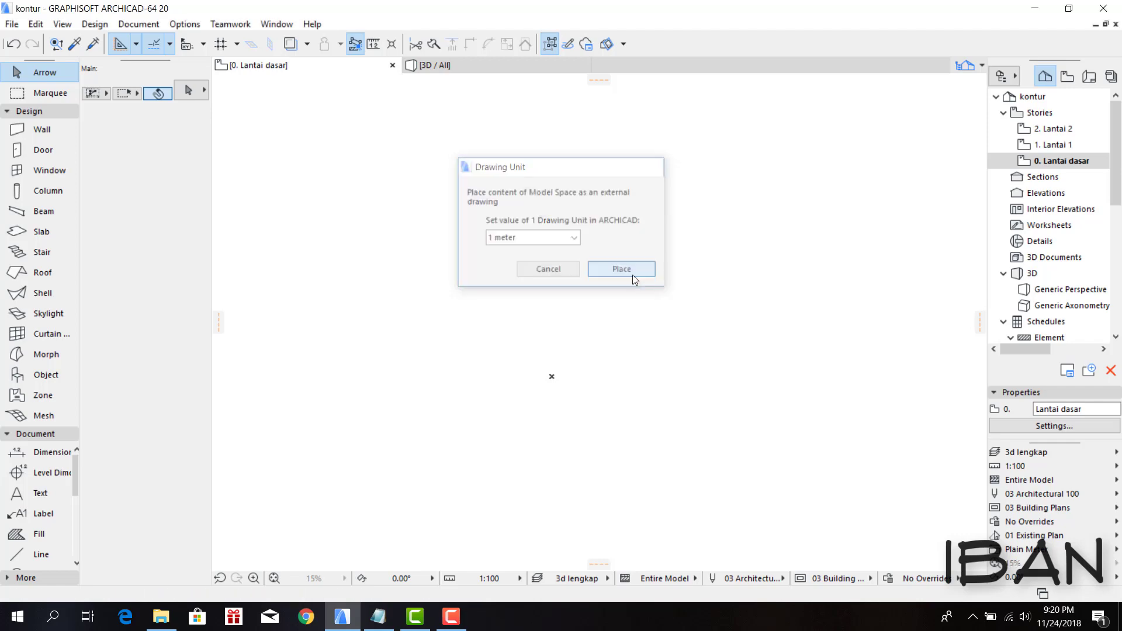
{"action": "left_click", "coordinate": [545, 350]}
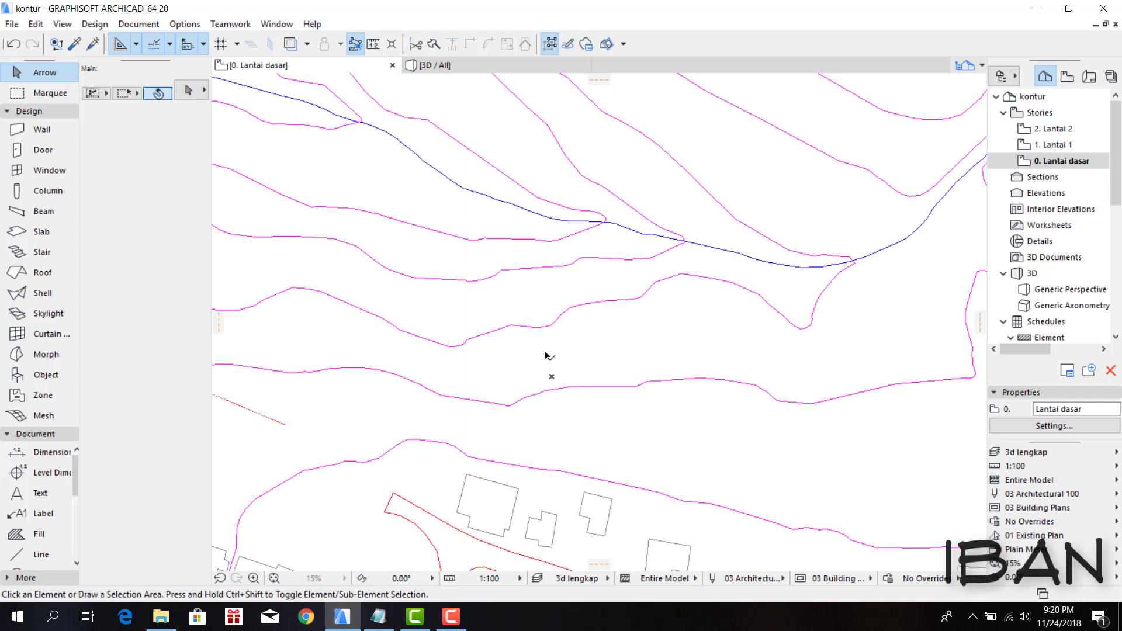
- Explode the placed site drawing into separate native contour, road and building lines
{"action": "scroll", "coordinate": [513, 351], "scroll_direction": "down", "scroll_amount": 5}
{"action": "left_click", "coordinate": [495, 353]}
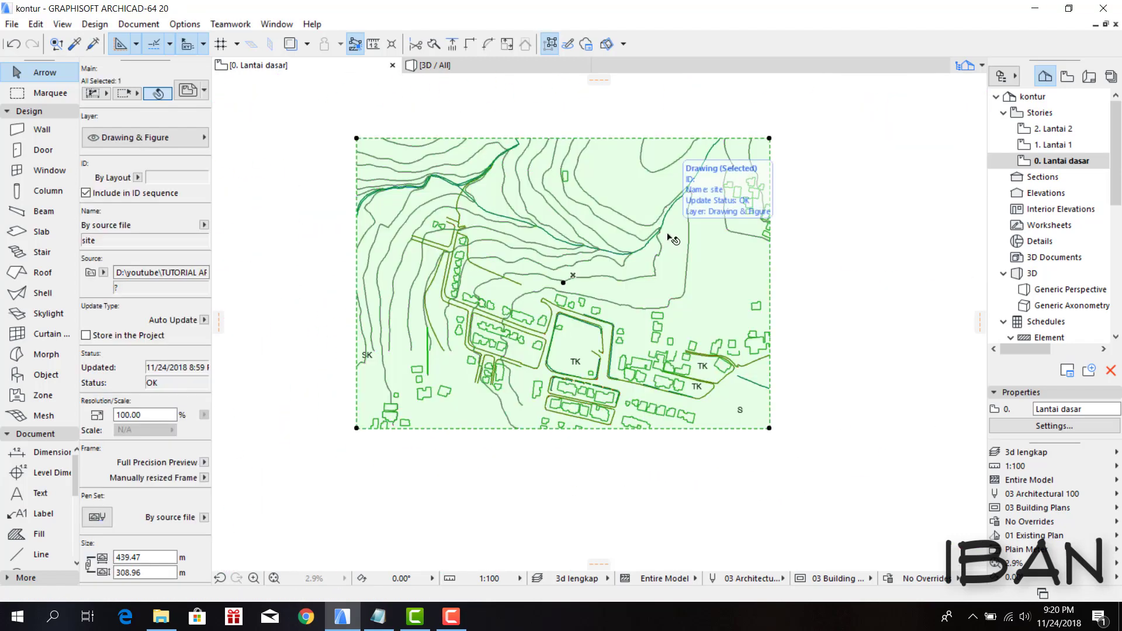
{"action": "right_click", "coordinate": [594, 232]}
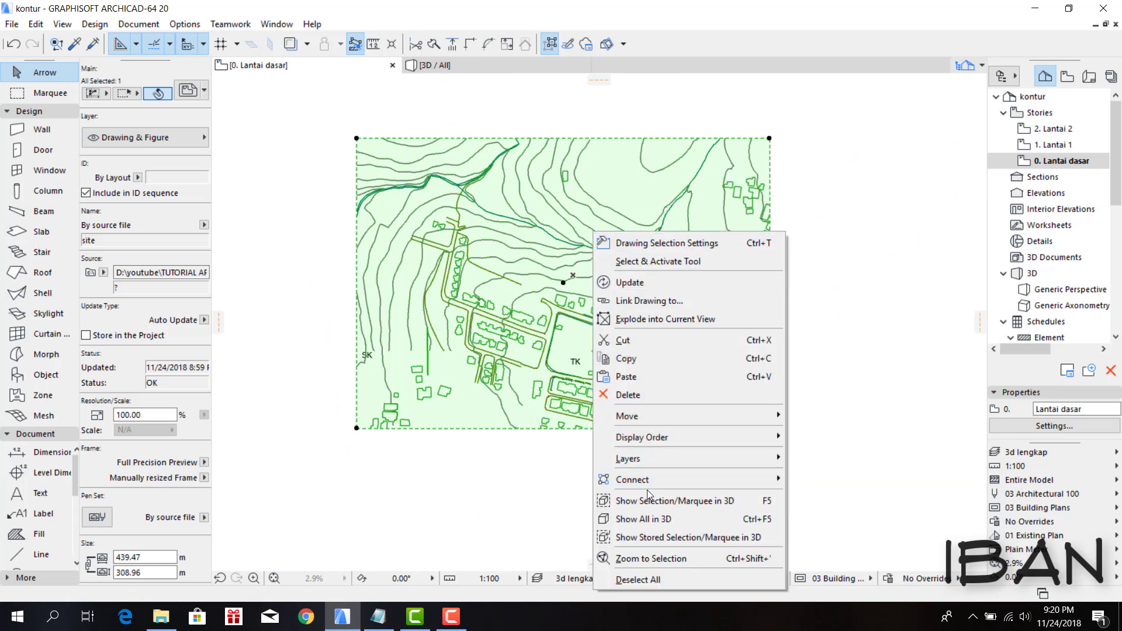
{"action": "left_click", "coordinate": [650, 321]}
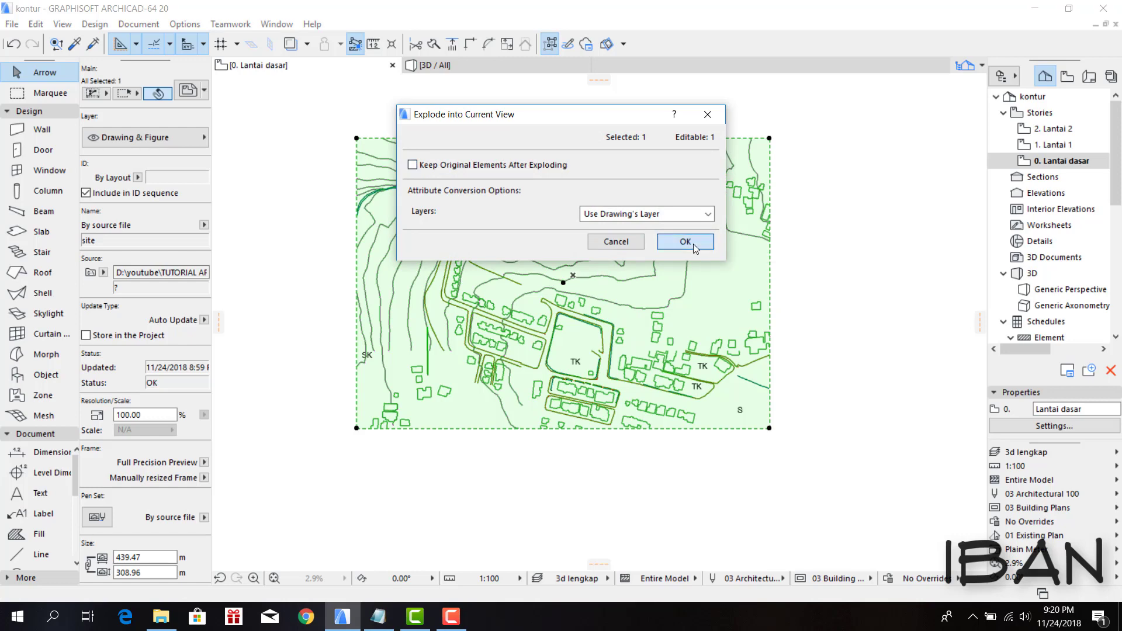
{"action": "left_click", "coordinate": [693, 244]}
{"action": "scroll", "coordinate": [520, 303], "scroll_direction": "up", "scroll_amount": 2}
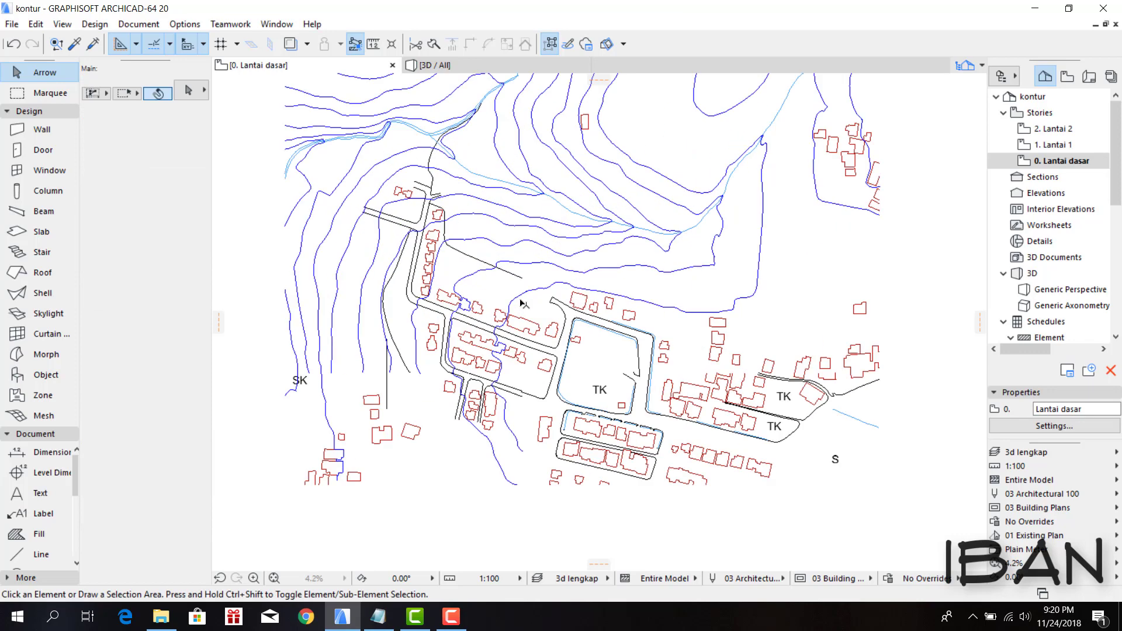
{"action": "scroll", "coordinate": [517, 323], "scroll_direction": "down", "scroll_amount": 4}
{"action": "left_click_drag", "start_coordinate": [358, 180], "coordinate": [768, 481]}
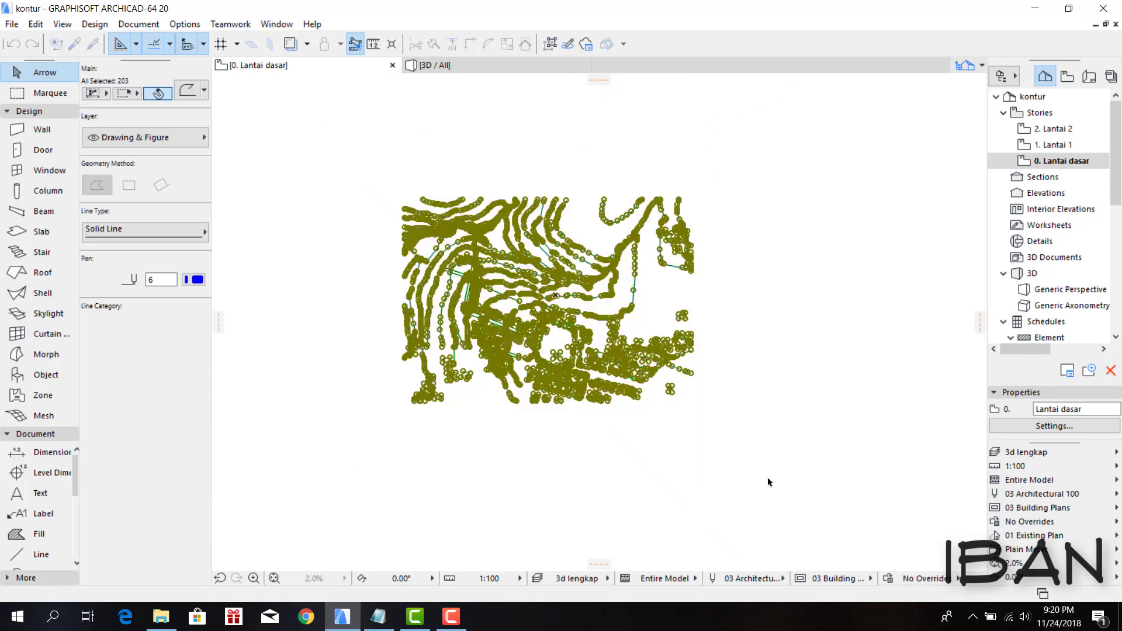
{"action": "left_click", "coordinate": [538, 268]}
{"action": "scroll", "coordinate": [537, 269], "scroll_direction": "up", "scroll_amount": 4}
{"action": "scroll", "coordinate": [508, 231], "scroll_direction": "up", "scroll_amount": 3}
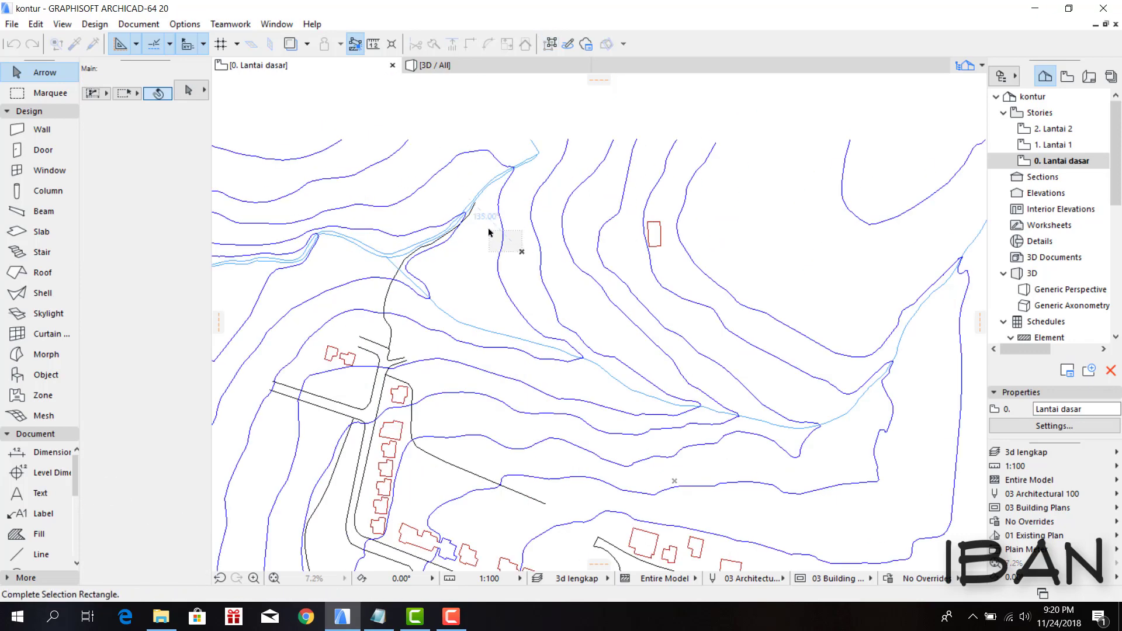
{"action": "scroll", "coordinate": [536, 177], "scroll_direction": "down", "scroll_amount": 3}
{"action": "scroll", "coordinate": [642, 228], "scroll_direction": "up", "scroll_amount": 2}
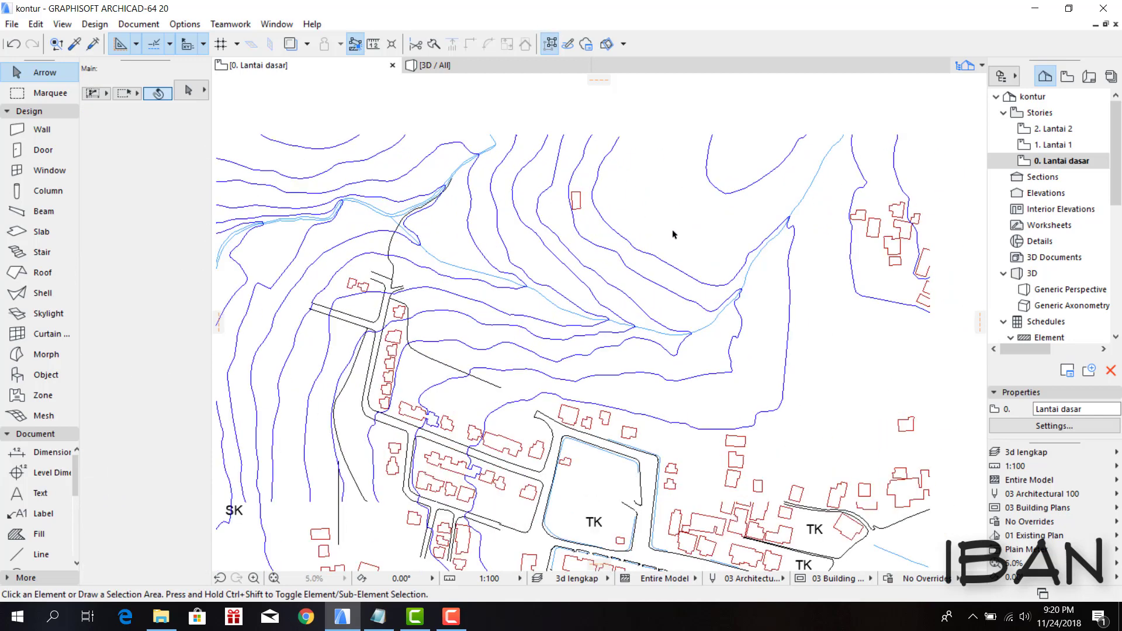
{"action": "left_click", "coordinate": [627, 232]}
{"action": "scroll", "coordinate": [861, 218], "scroll_direction": "down", "scroll_amount": 3}
{"action": "scroll", "coordinate": [533, 285], "scroll_direction": "up", "scroll_amount": 2}
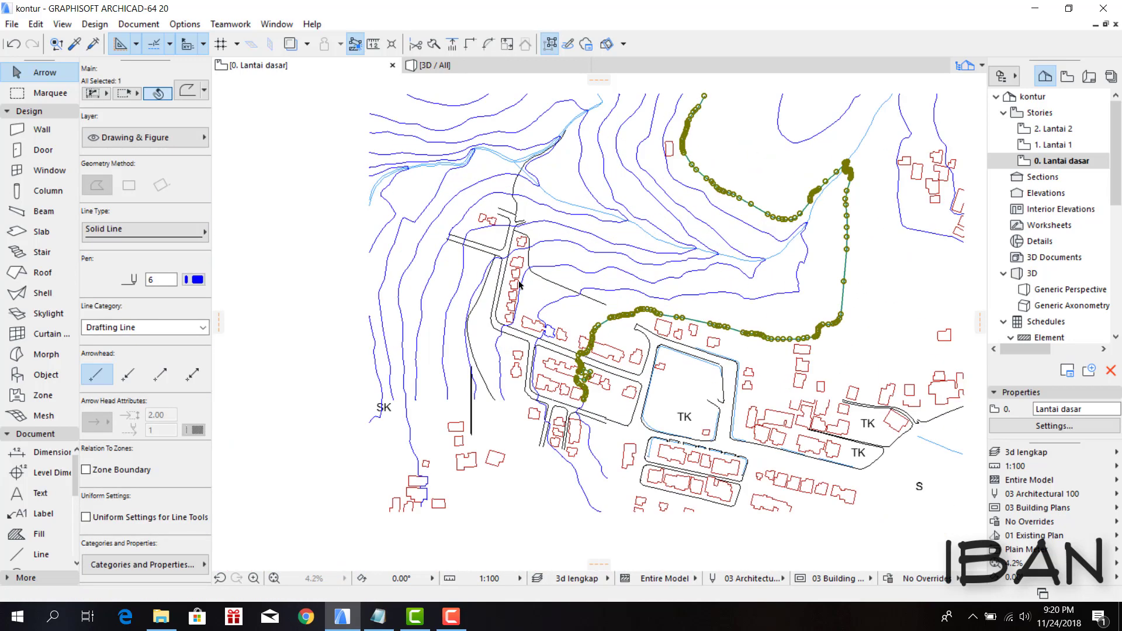
{"action": "left_click", "coordinate": [533, 285]}
{"action": "scroll", "coordinate": [767, 313], "scroll_direction": "up", "scroll_amount": 1}
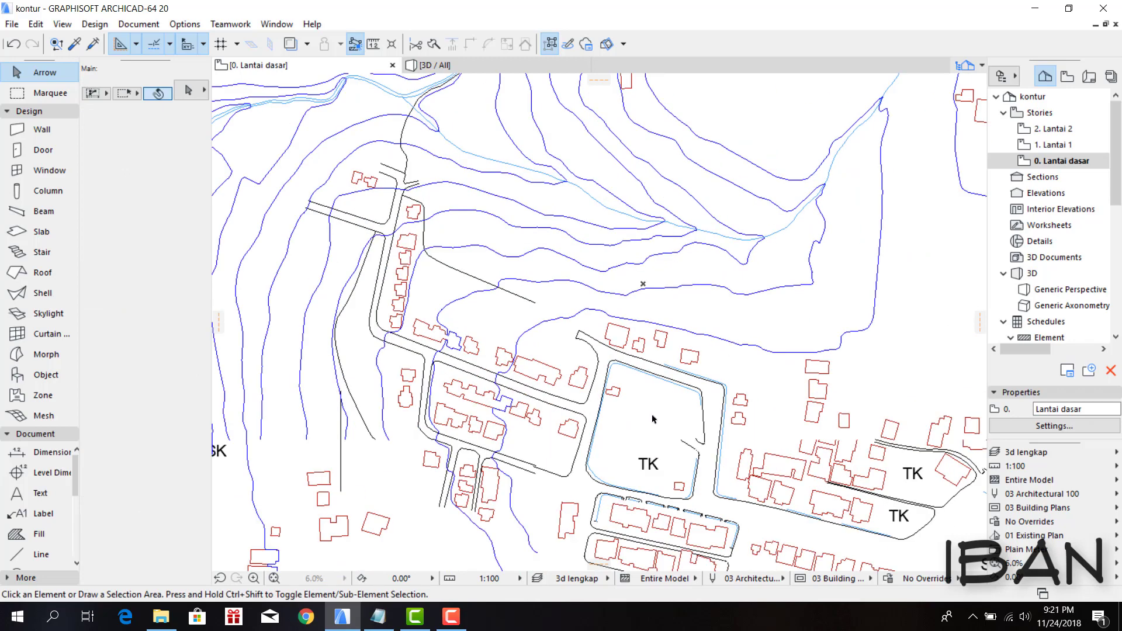
{"action": "scroll", "coordinate": [653, 419], "scroll_direction": "up", "scroll_amount": 1}
{"action": "scroll", "coordinate": [516, 396], "scroll_direction": "down", "scroll_amount": 1}
{"action": "scroll", "coordinate": [515, 395], "scroll_direction": "up", "scroll_amount": 1}
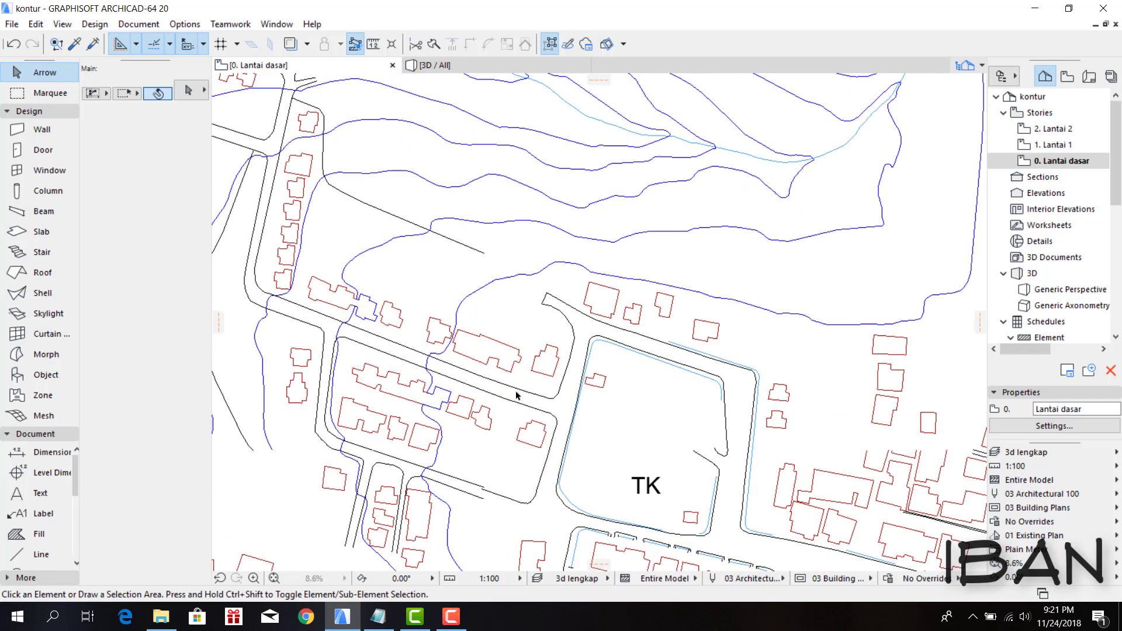
{"action": "scroll", "coordinate": [516, 396], "scroll_direction": "up", "scroll_amount": 2}
{"action": "scroll", "coordinate": [531, 374], "scroll_direction": "down", "scroll_amount": 2}
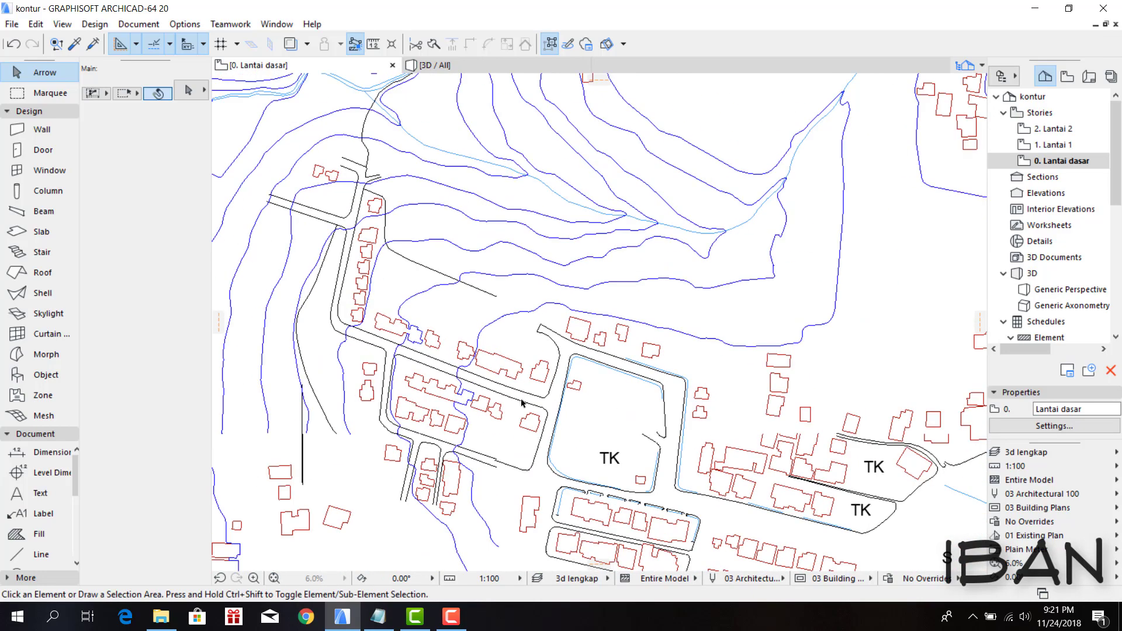
{"action": "scroll", "coordinate": [538, 400], "scroll_direction": "up", "scroll_amount": 1}
{"action": "left_click", "coordinate": [497, 406]}
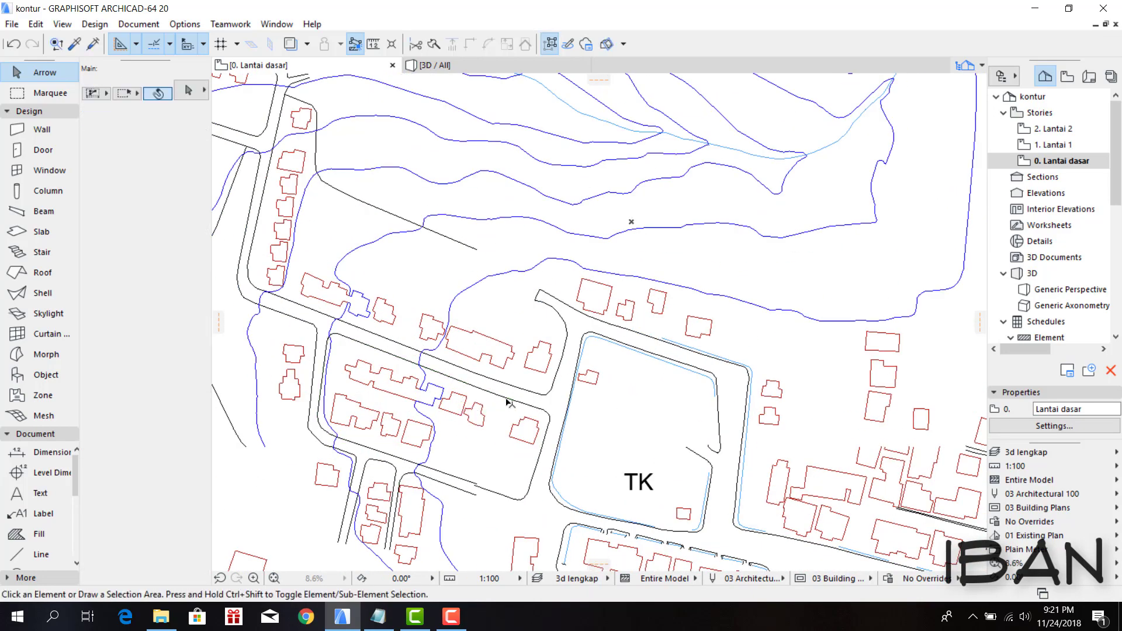
{"action": "key", "text": "m"}
{"action": "scroll", "coordinate": [507, 402], "scroll_direction": "up", "scroll_amount": 3}
{"action": "scroll", "coordinate": [485, 402], "scroll_direction": "up", "scroll_amount": 2}
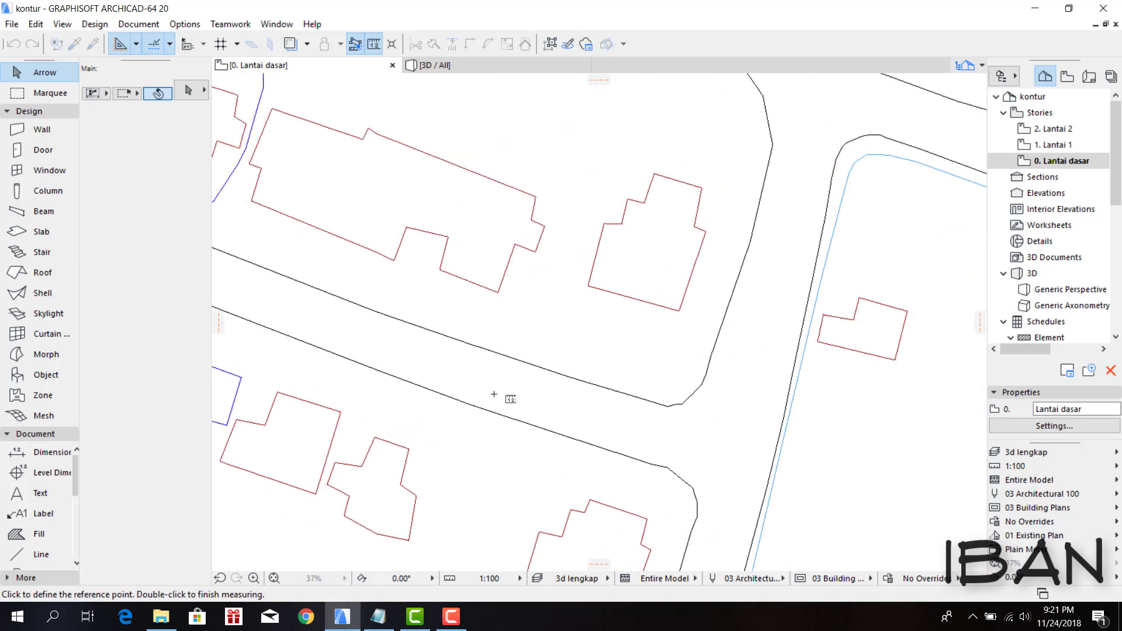
{"action": "left_click", "coordinate": [470, 404]}
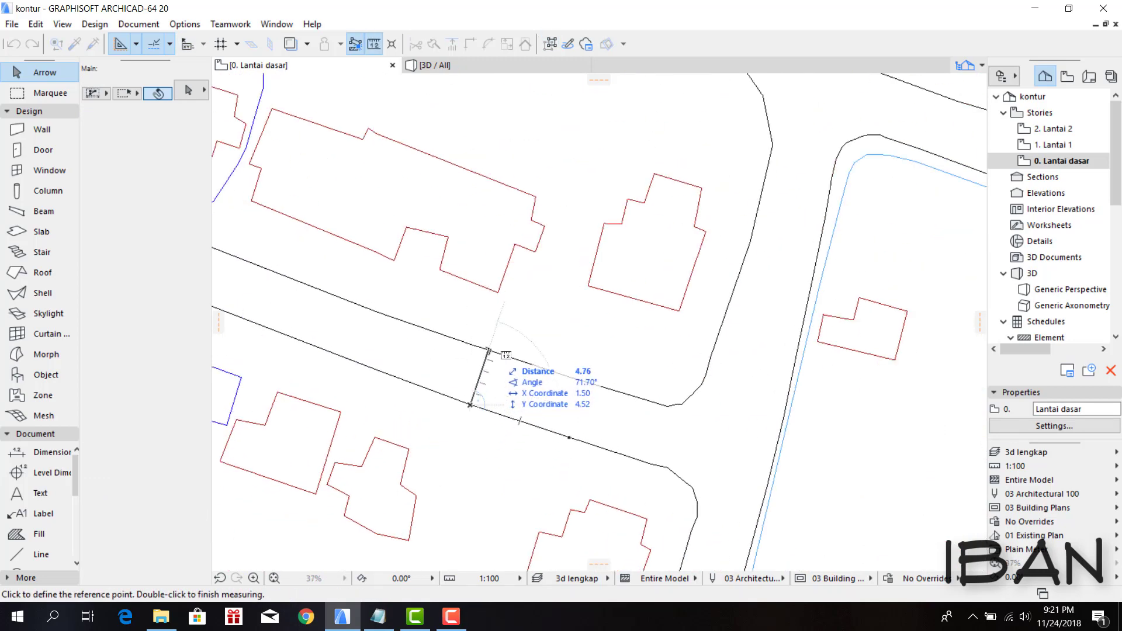
{"action": "key", "text": "Escape"}
{"action": "scroll", "coordinate": [488, 349], "scroll_direction": "down", "scroll_amount": 3}
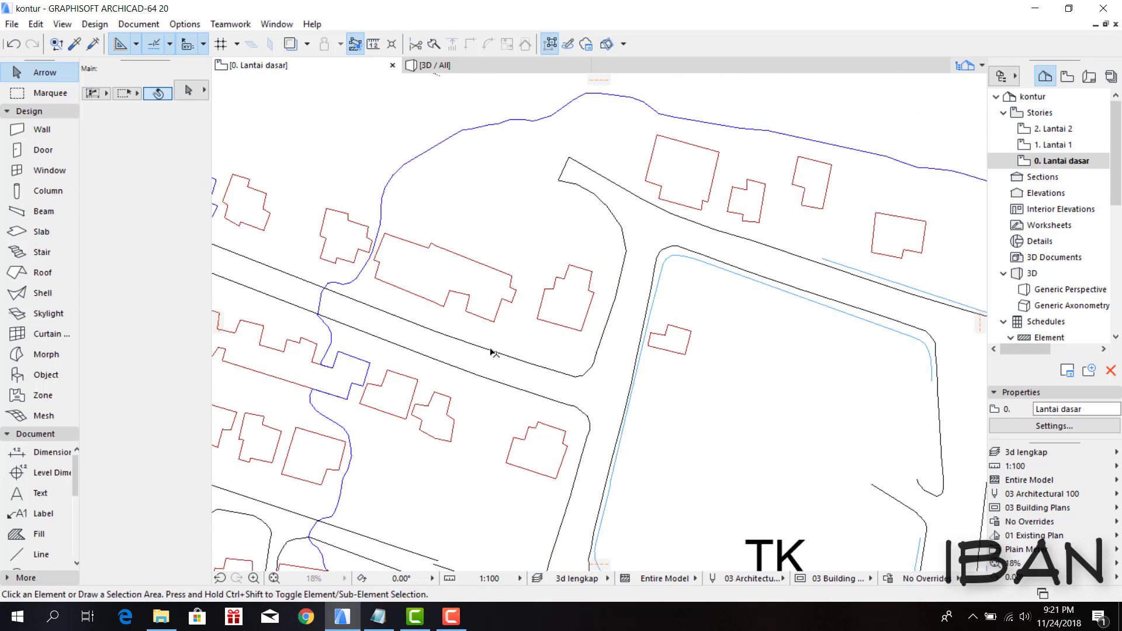
{"action": "scroll", "coordinate": [589, 364], "scroll_direction": "up", "scroll_amount": 3}
{"action": "key", "text": "m"}
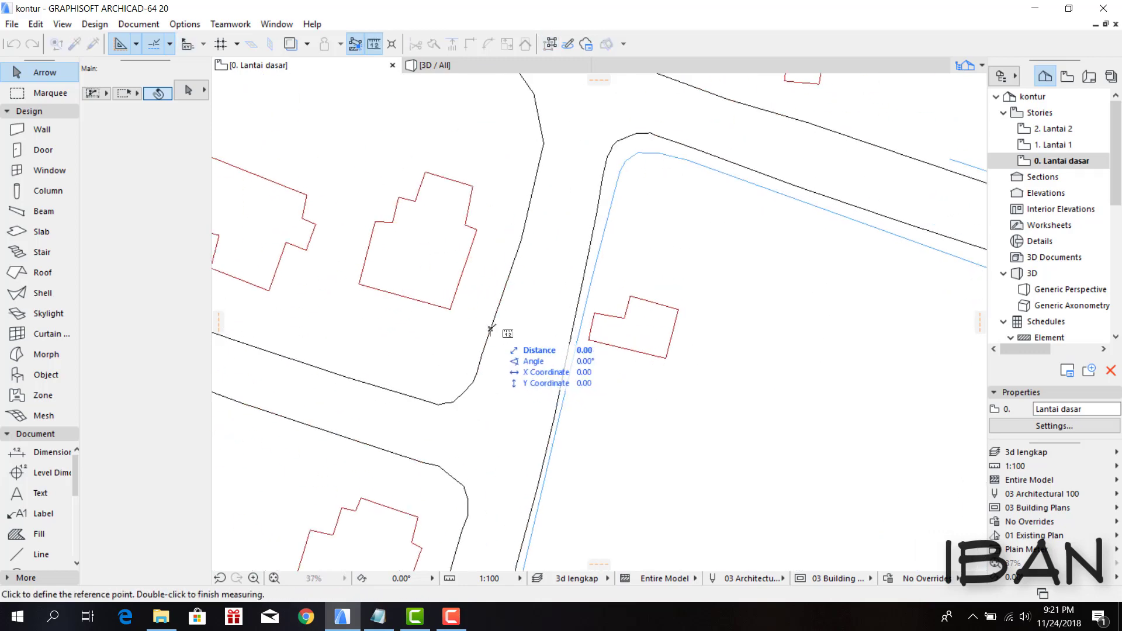
{"action": "left_click", "coordinate": [490, 329]}
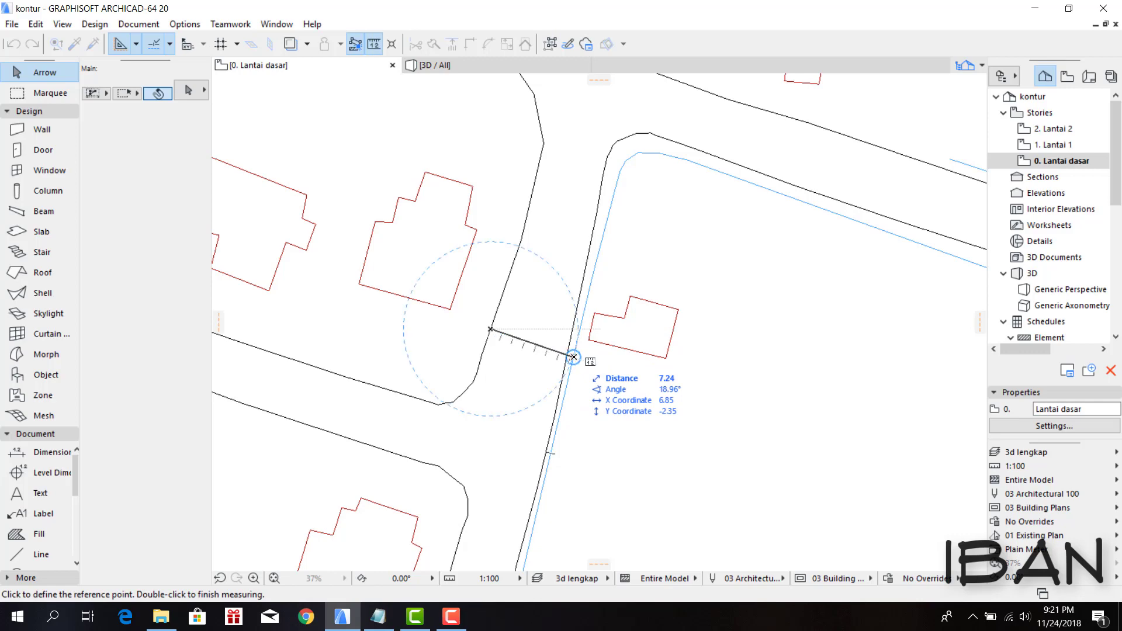
{"action": "scroll", "coordinate": [573, 356], "scroll_direction": "down", "scroll_amount": 3}
{"action": "scroll", "coordinate": [575, 354], "scroll_direction": "down", "scroll_amount": 3}
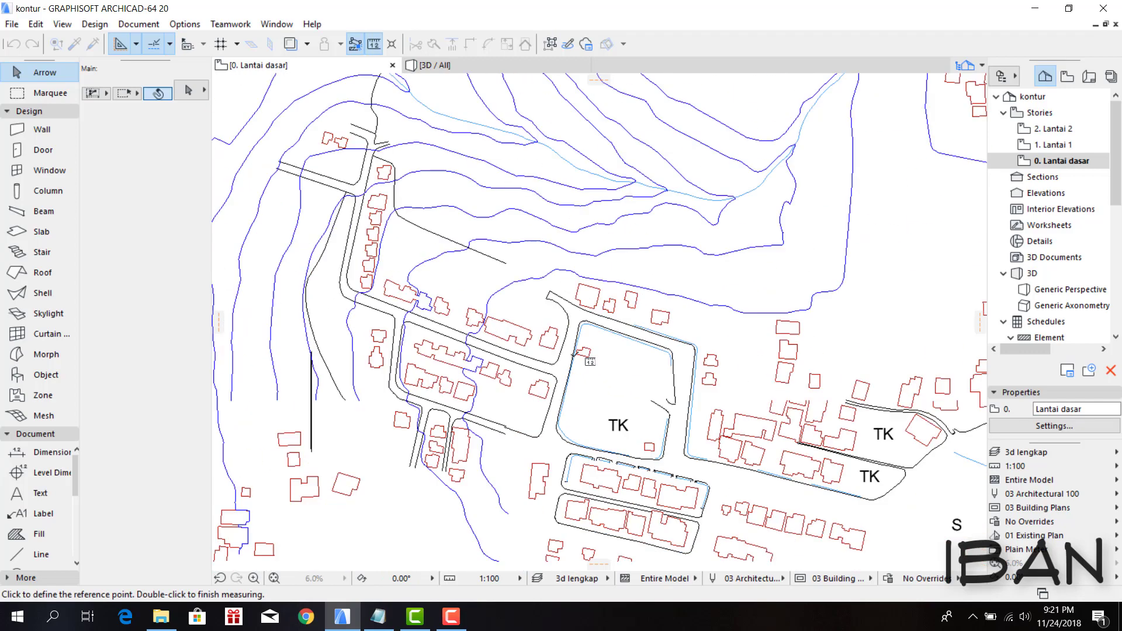
{"action": "scroll", "coordinate": [576, 353], "scroll_direction": "down", "scroll_amount": 3}
- Insert a new story below Lantai dasar in Story Settings, named Kontur at elevation -20
{"action": "key", "text": "Escape"}
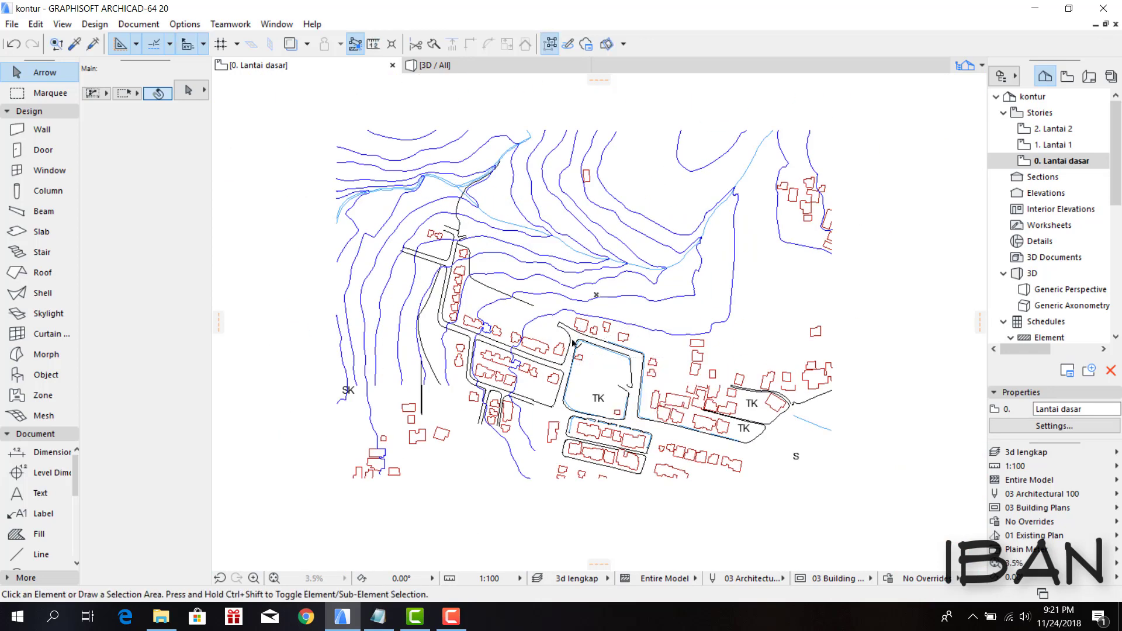
{"action": "left_click", "coordinate": [44, 416]}
{"action": "scroll", "coordinate": [86, 383], "scroll_direction": "down", "scroll_amount": 1}
{"action": "right_click", "coordinate": [1062, 162]}
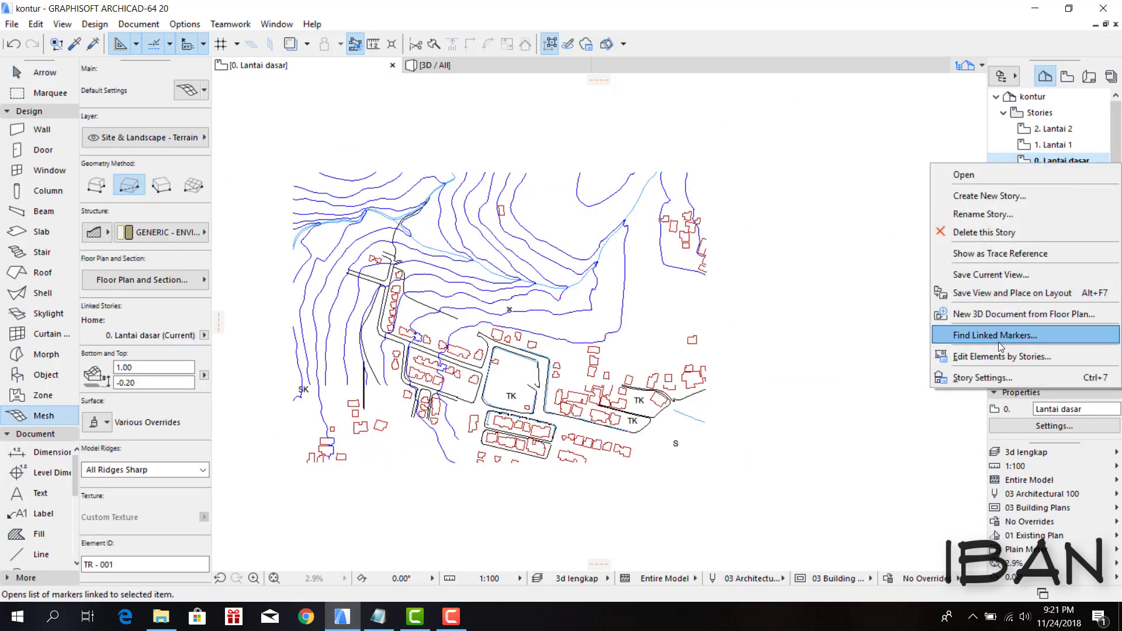
{"action": "left_click", "coordinate": [1005, 377]}
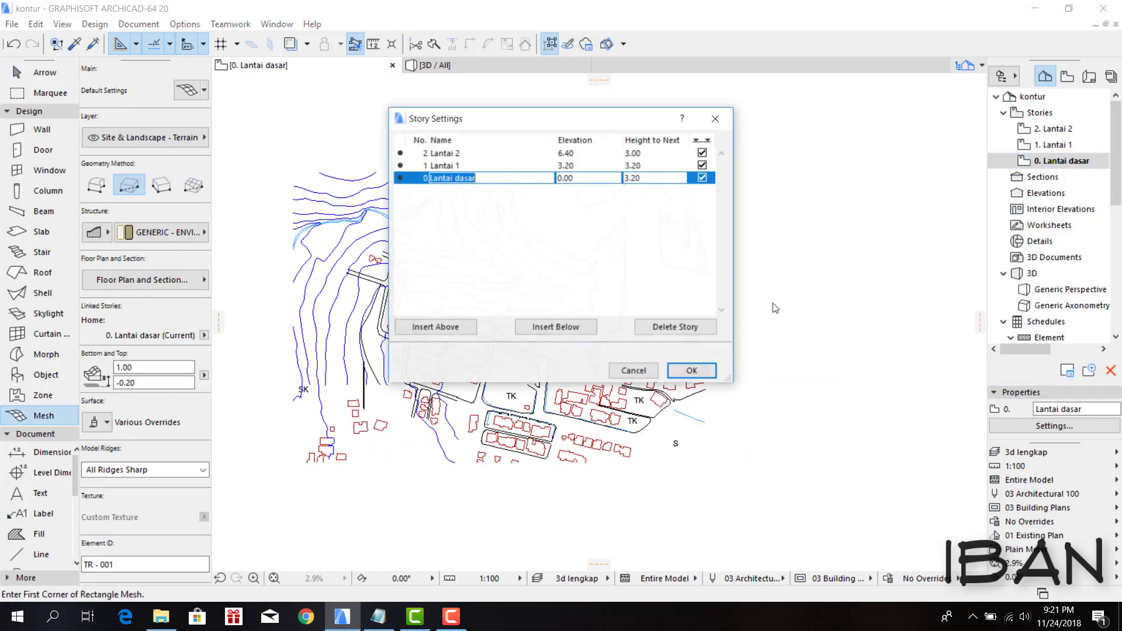
{"action": "left_click", "coordinate": [569, 330]}
{"action": "type", "text": "-20"}
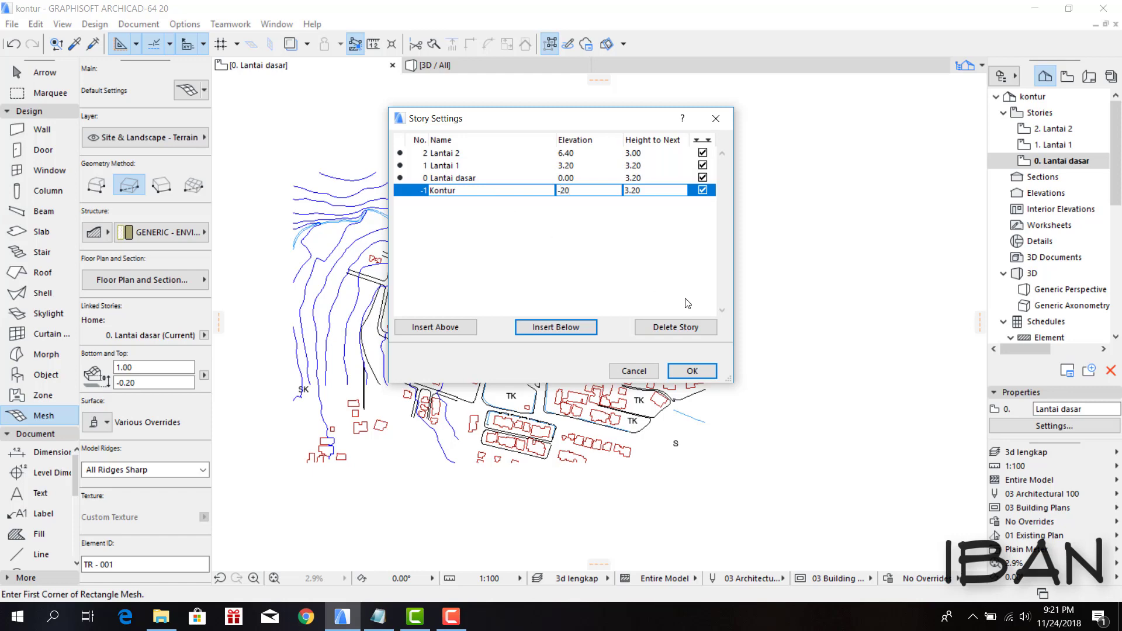
- Confirm the Kontur story, then marquee-select the whole contour drawing on 0. Lantai dasar
{"action": "left_click", "coordinate": [692, 370]}
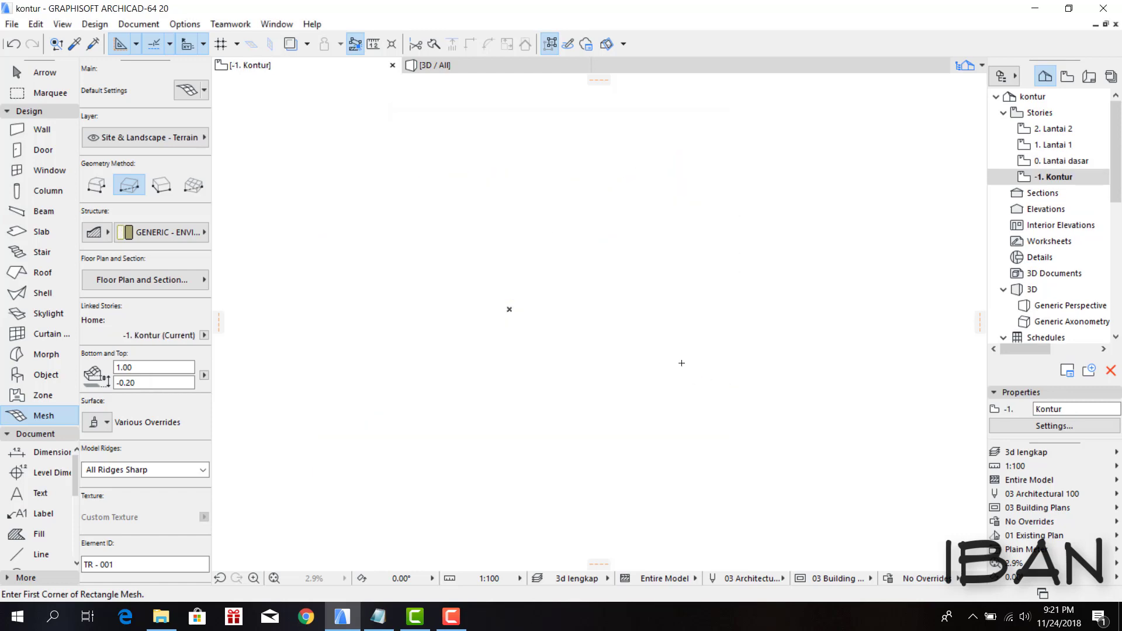
{"action": "double_click", "coordinate": [1057, 160]}
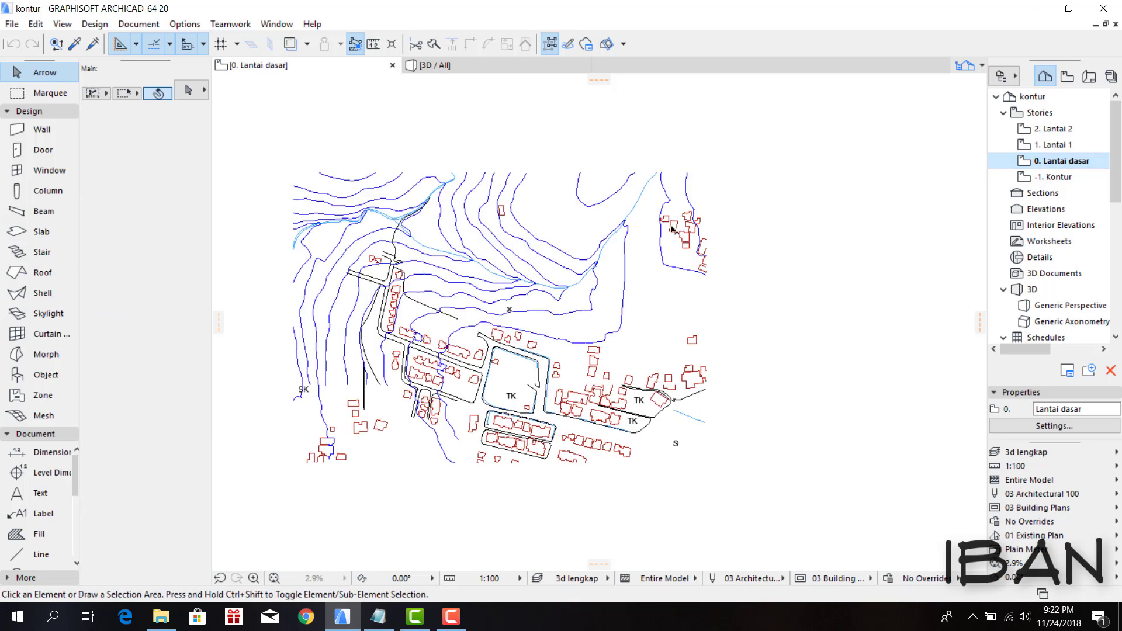
{"action": "left_click", "coordinate": [255, 154]}
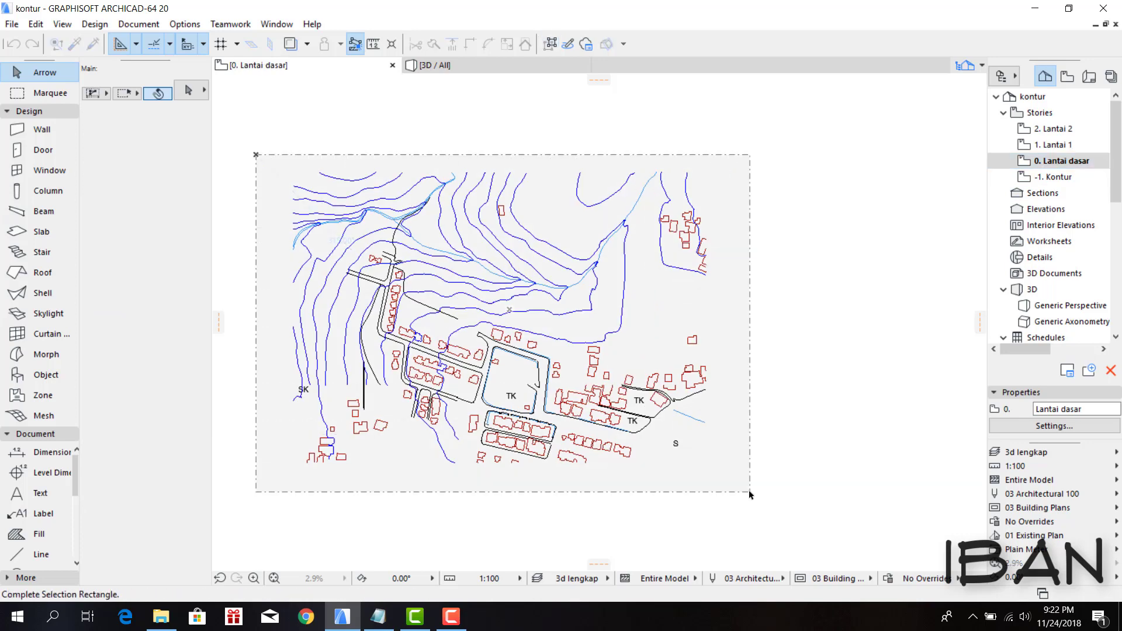
{"action": "left_click", "coordinate": [750, 494]}
- Paste the contour drawing in place onto the -1. Kontur plan
{"action": "double_click", "coordinate": [1059, 177]}
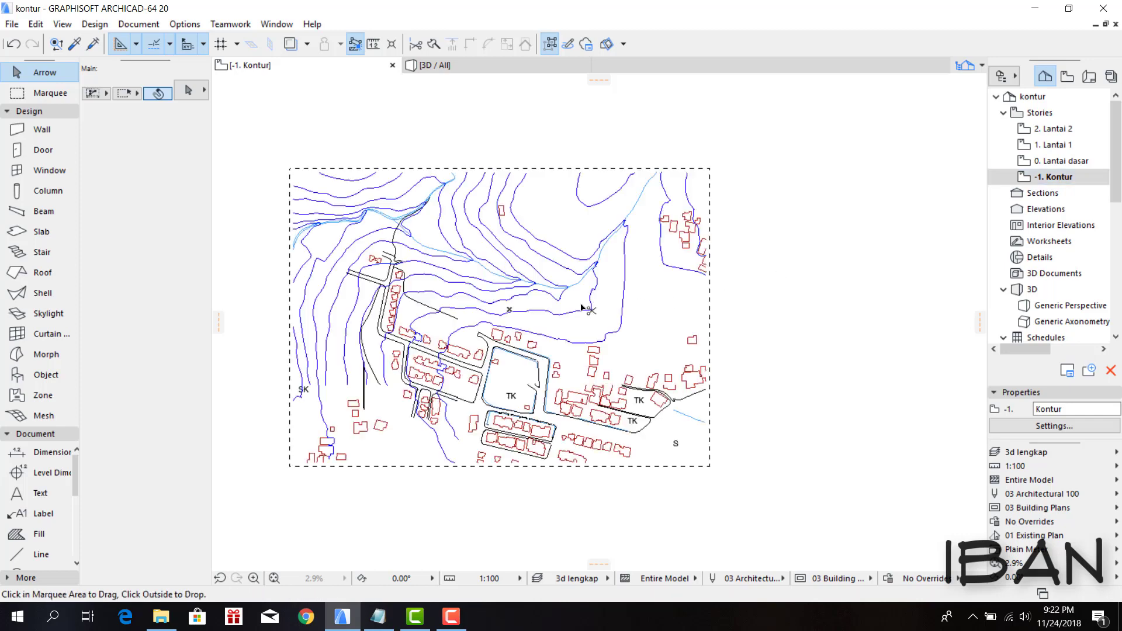
{"action": "key", "text": "ctrl+v"}
{"action": "right_click", "coordinate": [770, 257]}
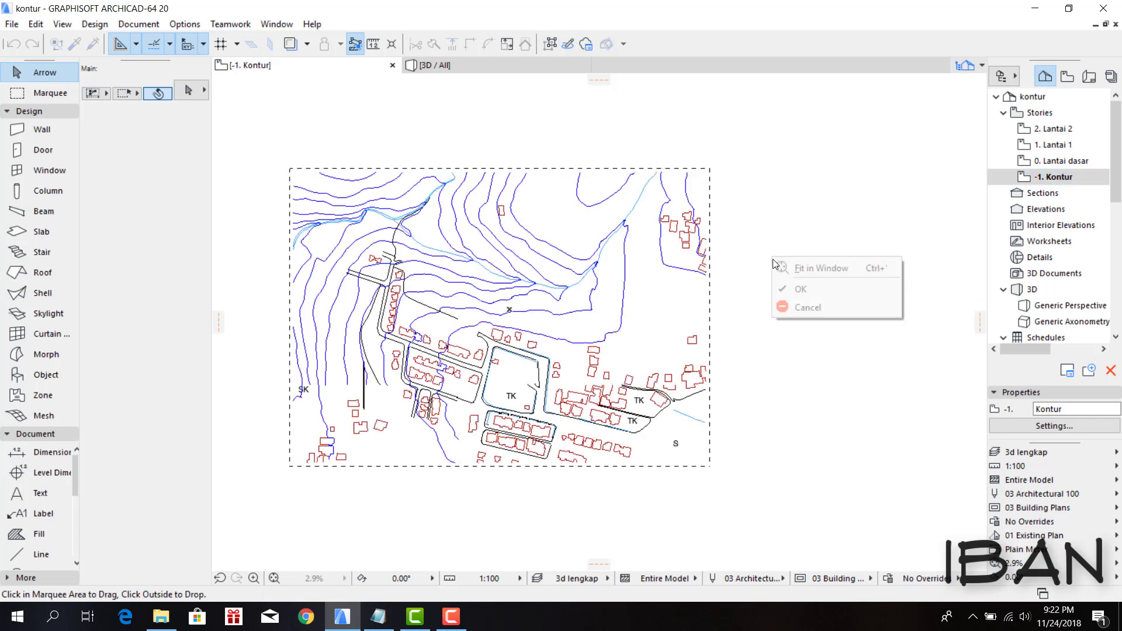
{"action": "left_click", "coordinate": [789, 289]}
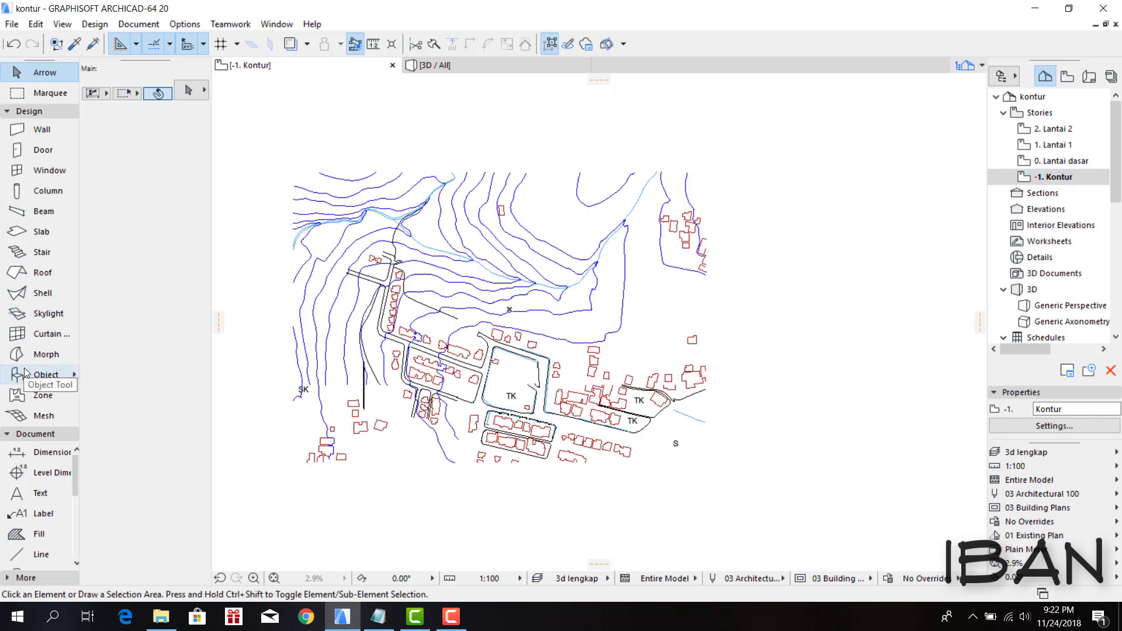
- Draw a rectangular terrain mesh over the whole contour drawing with top 50.00 and bottom 0.00
{"action": "left_click", "coordinate": [37, 417]}
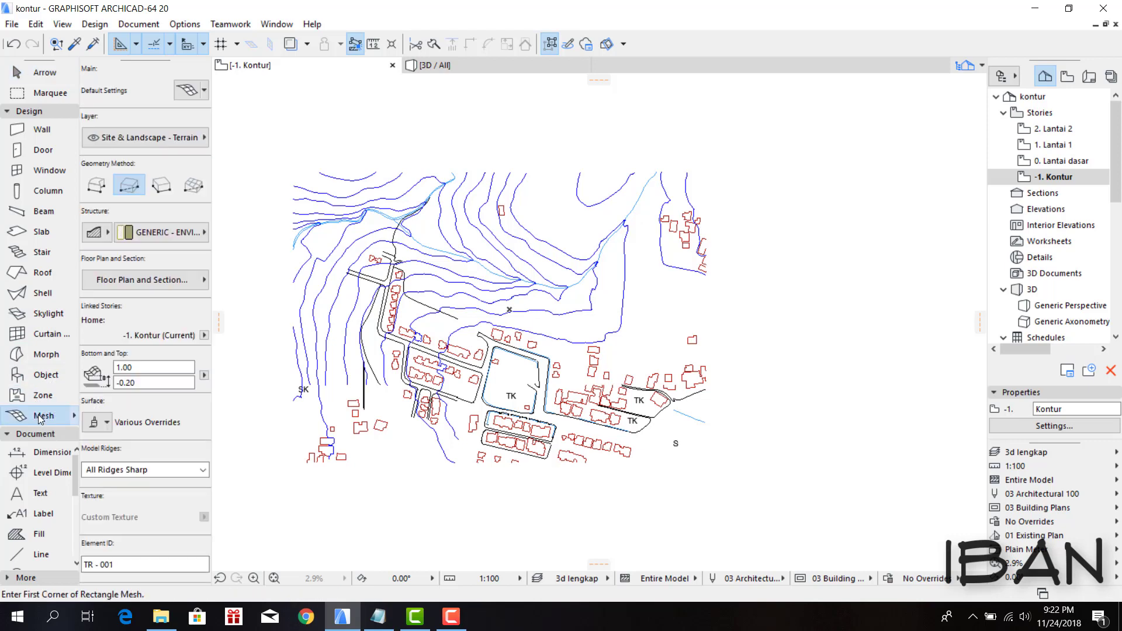
{"action": "left_click", "coordinate": [148, 367]}
{"action": "type", "text": "50"}
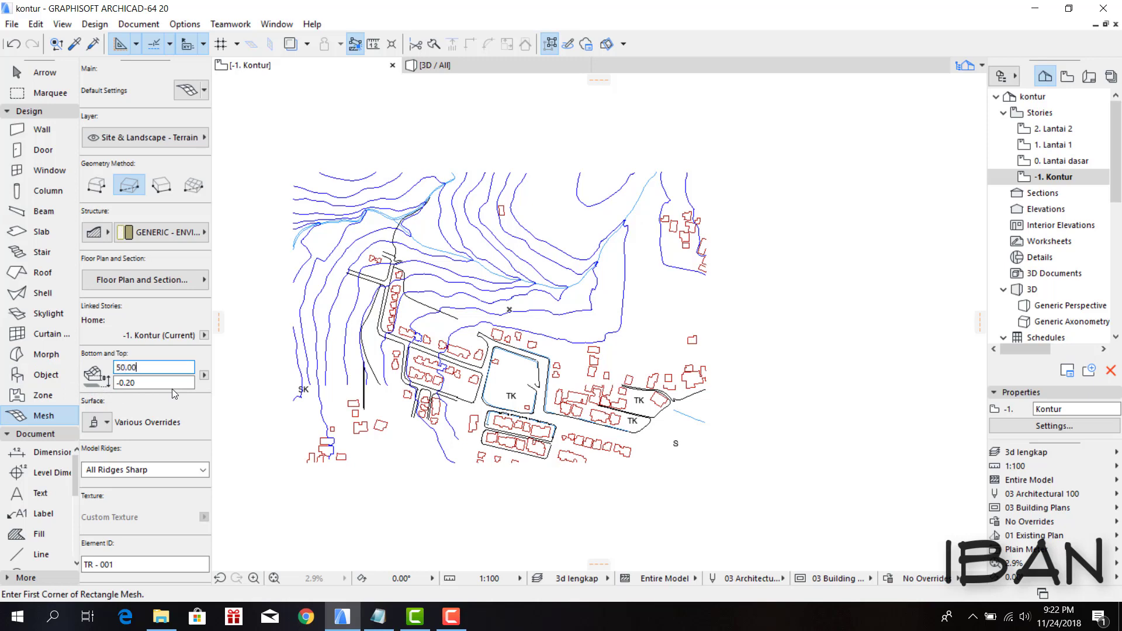
{"action": "left_click", "coordinate": [159, 388]}
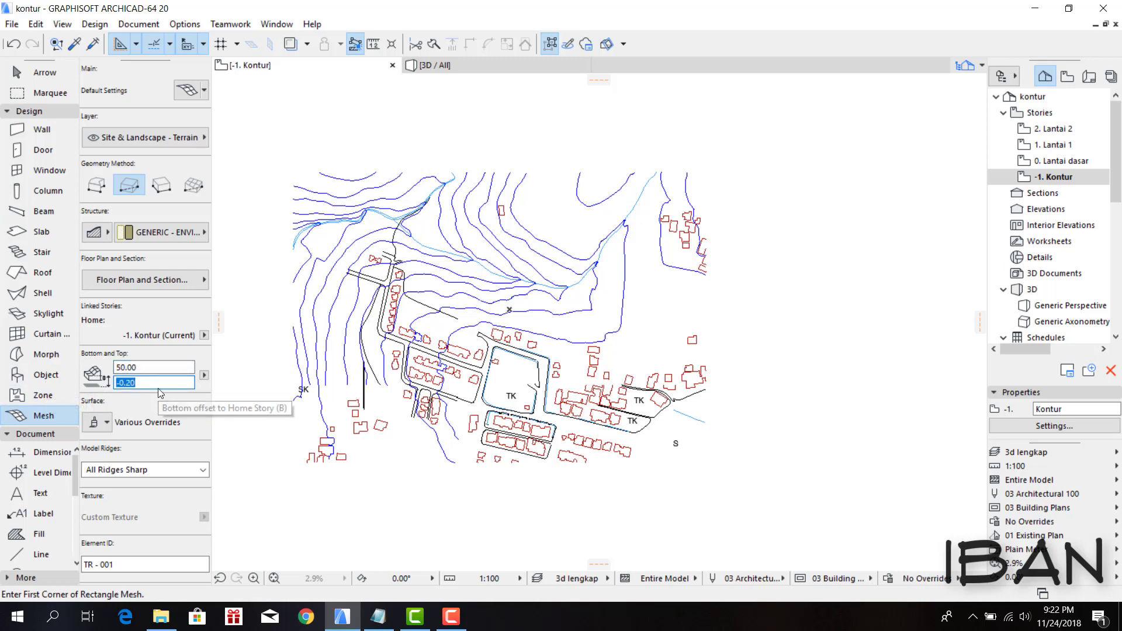
{"action": "type", "text": "0.00"}
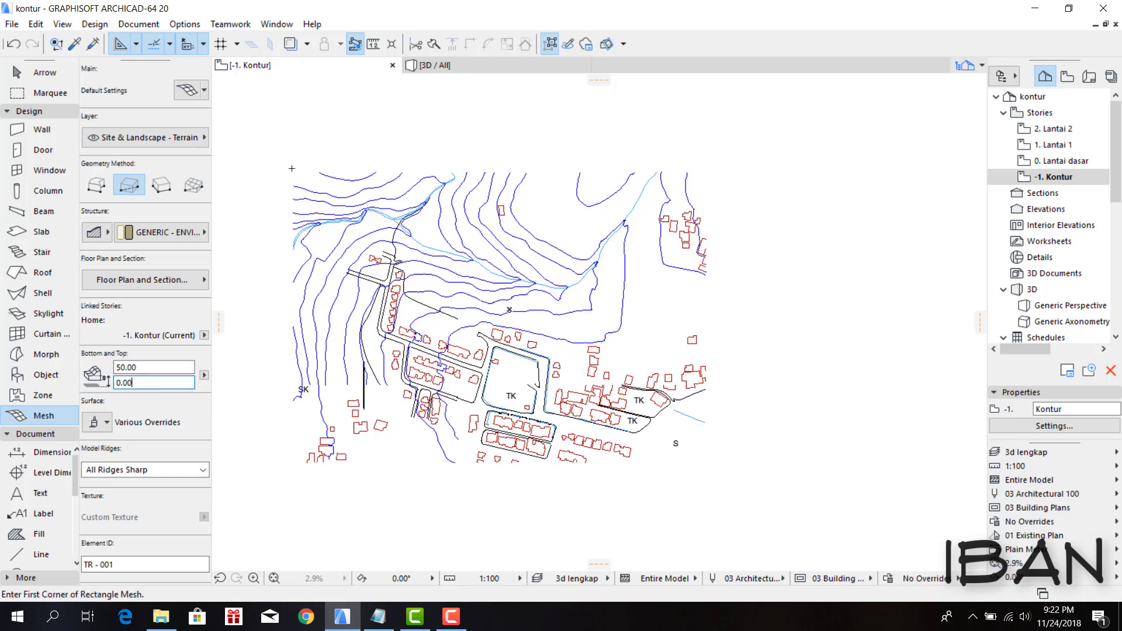
{"action": "left_click", "coordinate": [291, 167]}
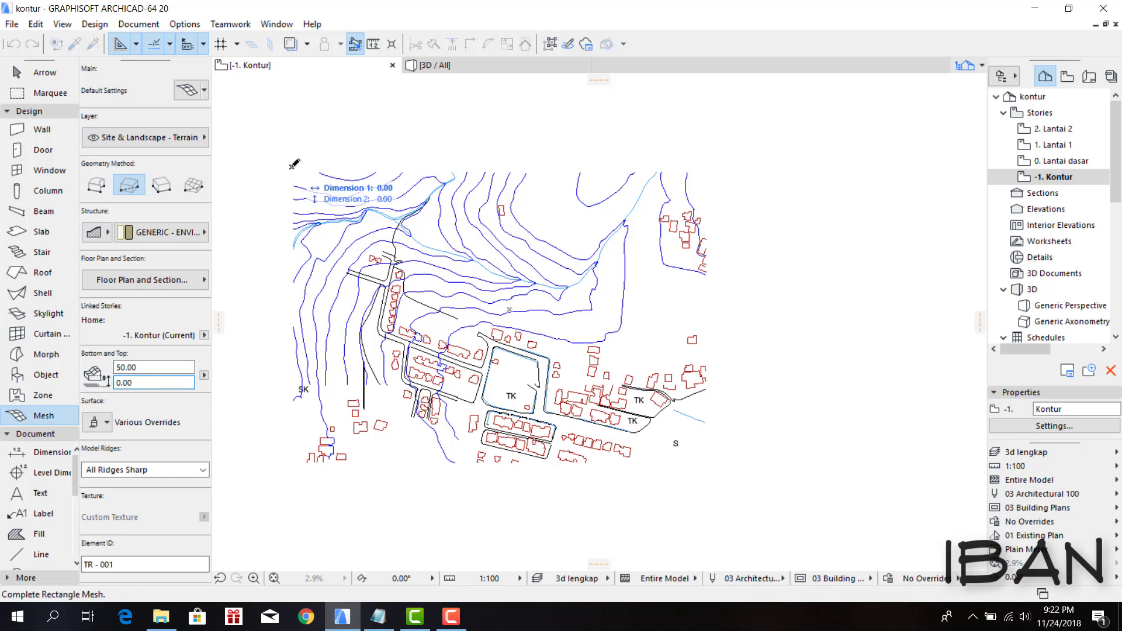
{"action": "left_click", "coordinate": [707, 462]}
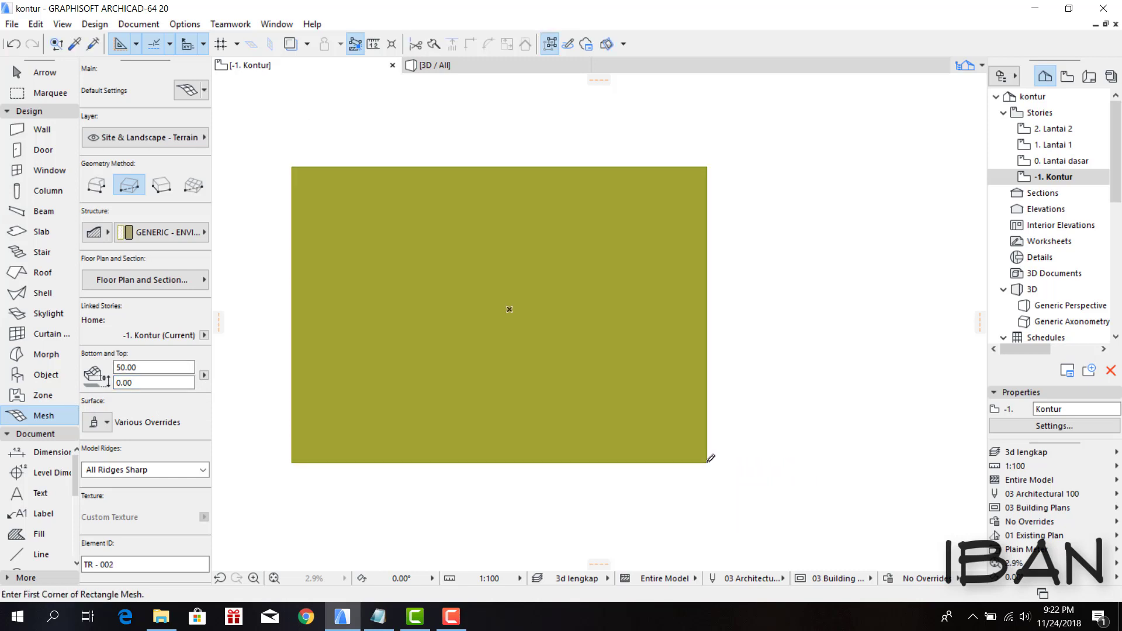
{"action": "key", "text": "shift"}
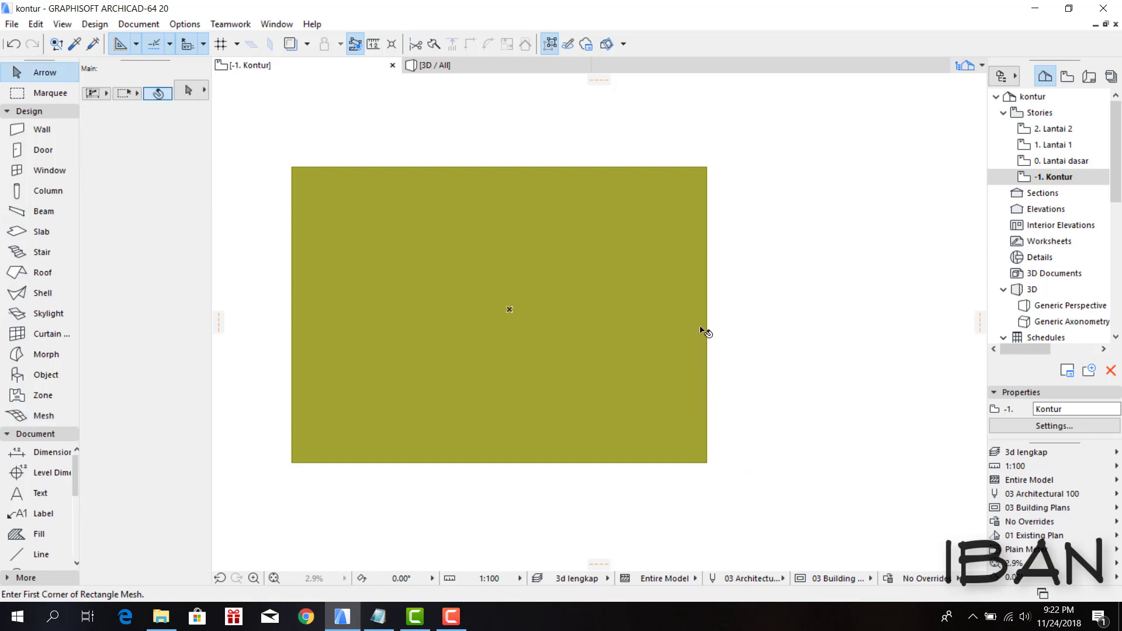
- Switch off the terrain mesh's Cover Fills and deselect the mesh
{"action": "left_click", "coordinate": [701, 304]}
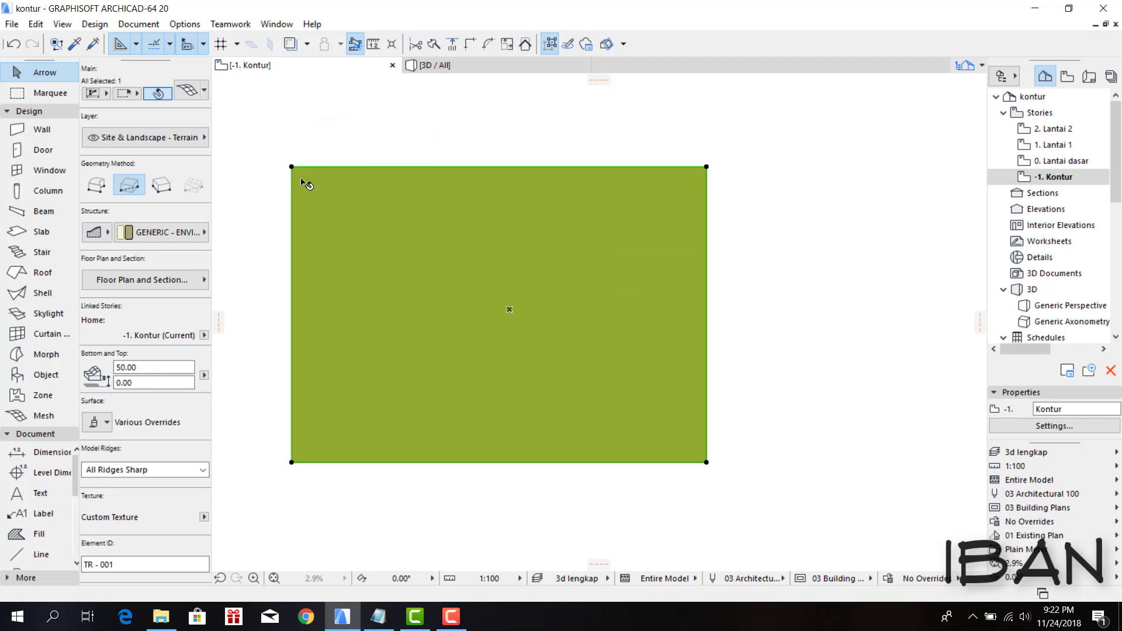
{"action": "left_click", "coordinate": [163, 280]}
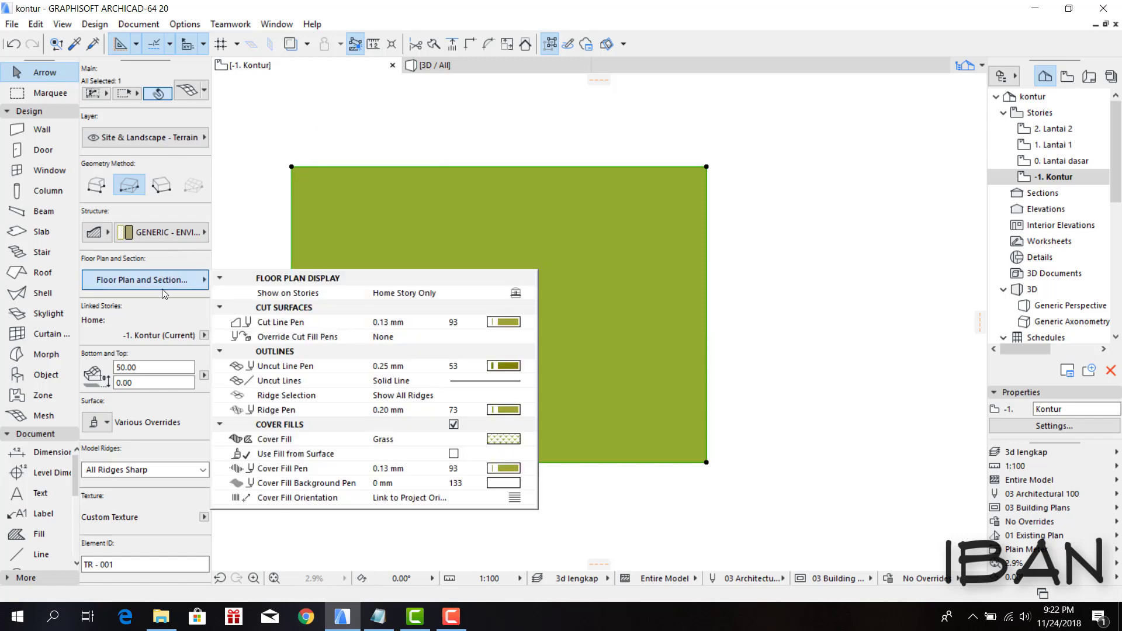
{"action": "left_click", "coordinate": [454, 425]}
{"action": "left_click", "coordinate": [767, 318]}
{"action": "scroll", "coordinate": [749, 333], "scroll_direction": "up", "scroll_amount": 1}
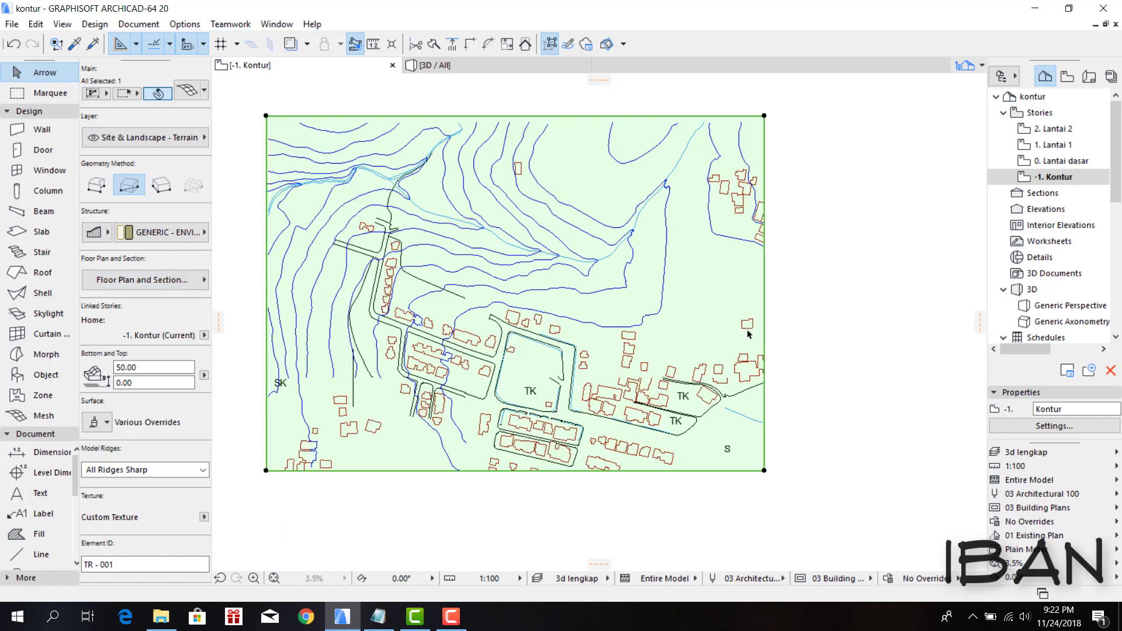
{"action": "scroll", "coordinate": [671, 212], "scroll_direction": "up", "scroll_amount": 1}
{"action": "scroll", "coordinate": [576, 200], "scroll_direction": "up", "scroll_amount": 1}
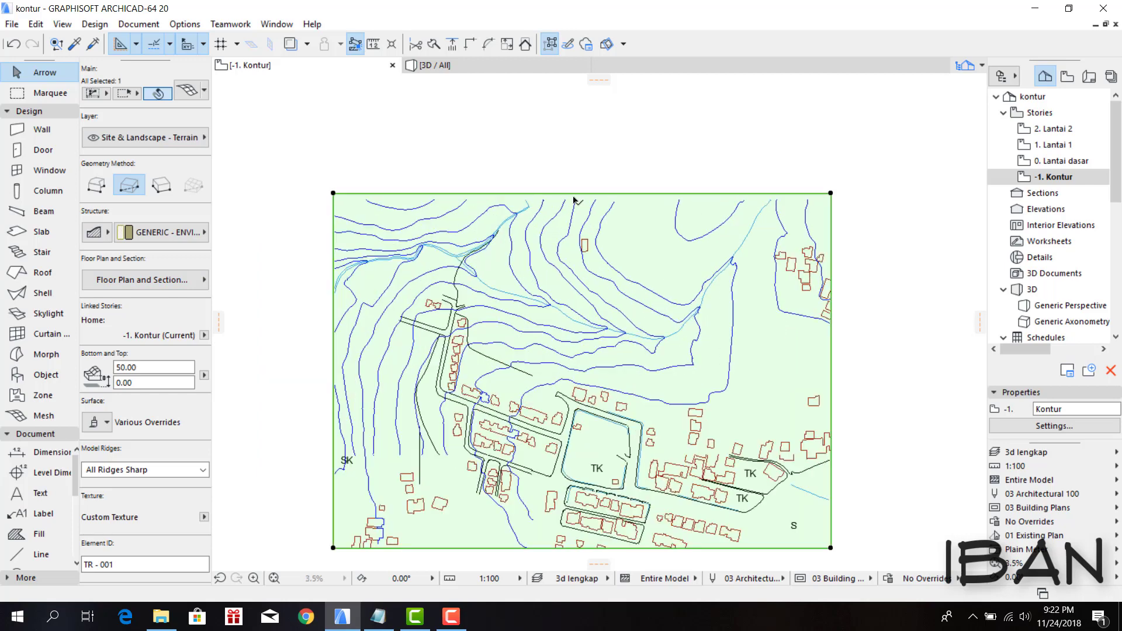
{"action": "key", "text": "Escape"}
- Zoom in on the Kontur plan to inspect the contour lines showing through the mesh
{"action": "scroll", "coordinate": [573, 362], "scroll_direction": "down", "scroll_amount": 1}
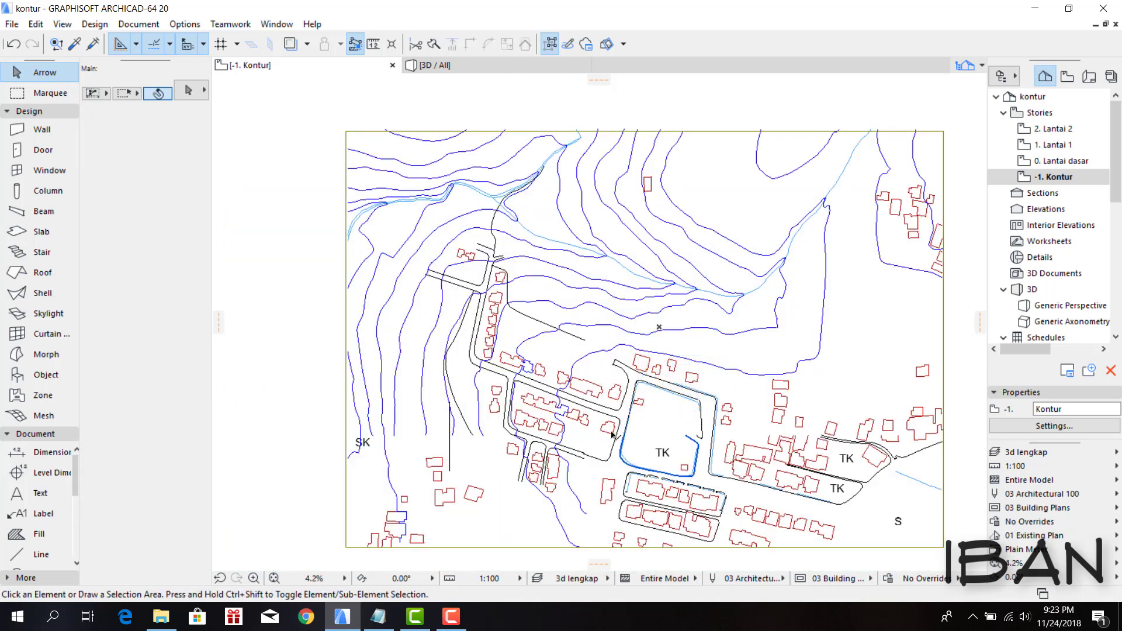
{"action": "scroll", "coordinate": [450, 431], "scroll_direction": "down", "scroll_amount": 1}
{"action": "scroll", "coordinate": [412, 461], "scroll_direction": "up", "scroll_amount": 1}
{"action": "scroll", "coordinate": [435, 403], "scroll_direction": "down", "scroll_amount": 1}
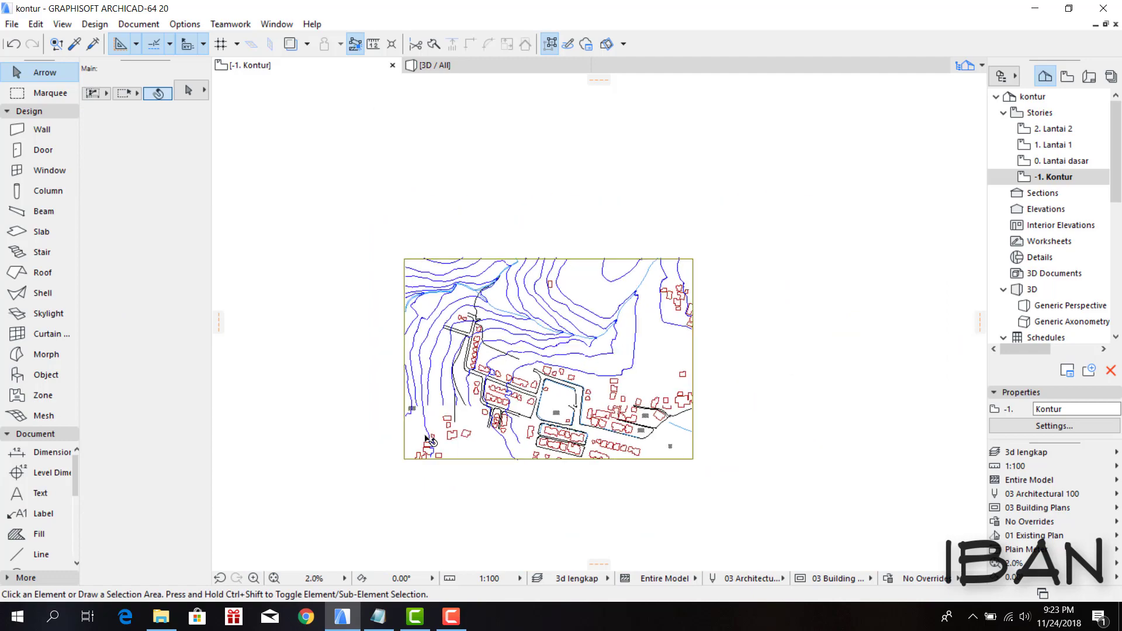
{"action": "scroll", "coordinate": [423, 407], "scroll_direction": "up", "scroll_amount": 1}
{"action": "scroll", "coordinate": [423, 409], "scroll_direction": "up", "scroll_amount": 2}
{"action": "scroll", "coordinate": [416, 347], "scroll_direction": "down", "scroll_amount": 1}
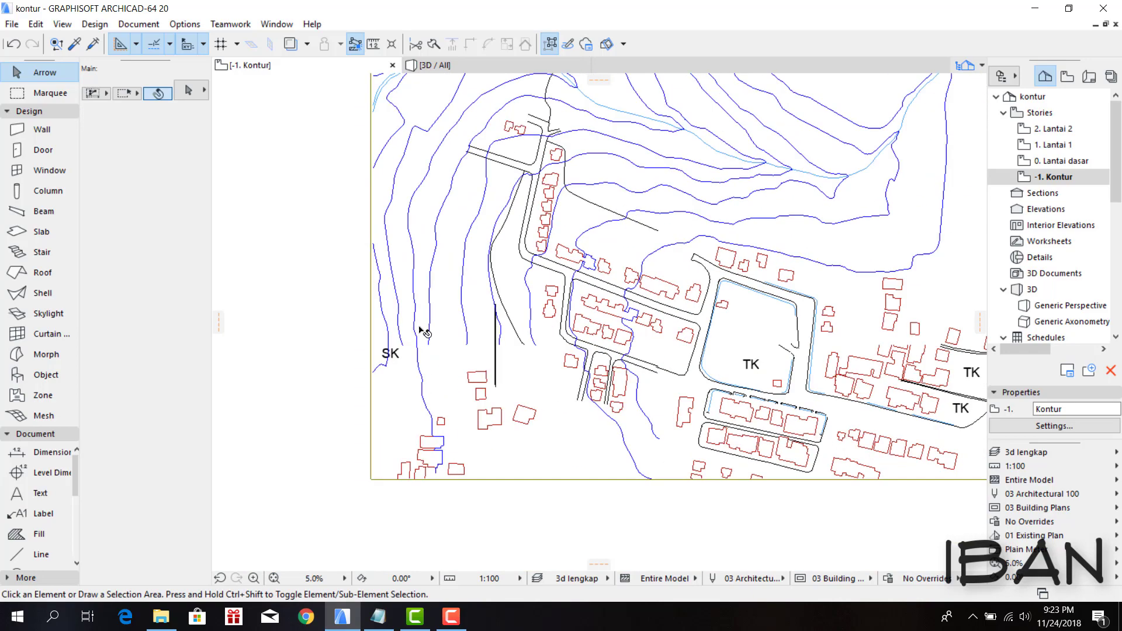
{"action": "scroll", "coordinate": [432, 327], "scroll_direction": "up", "scroll_amount": 1}
{"action": "scroll", "coordinate": [468, 351], "scroll_direction": "up", "scroll_amount": 1}
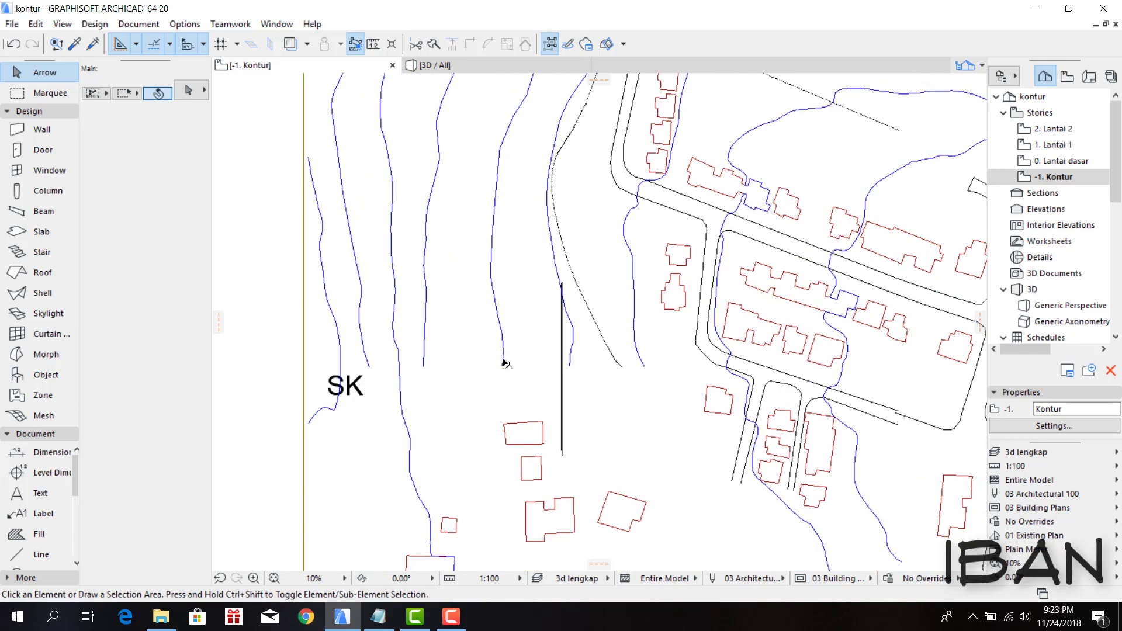
- Extend the ends of the first two contour lines beside SK onto the mesh's bottom edge
{"action": "left_click", "coordinate": [504, 361]}
{"action": "mouse_move", "coordinate": [496, 459]}
{"action": "middle_mouse_down"}
{"action": "mouse_move", "coordinate": [513, 233]}
{"action": "mouse_move", "coordinate": [547, 357]}
{"action": "middle_mouse_up"}
{"action": "left_click", "coordinate": [517, 418]}
{"action": "left_click", "coordinate": [438, 239]}
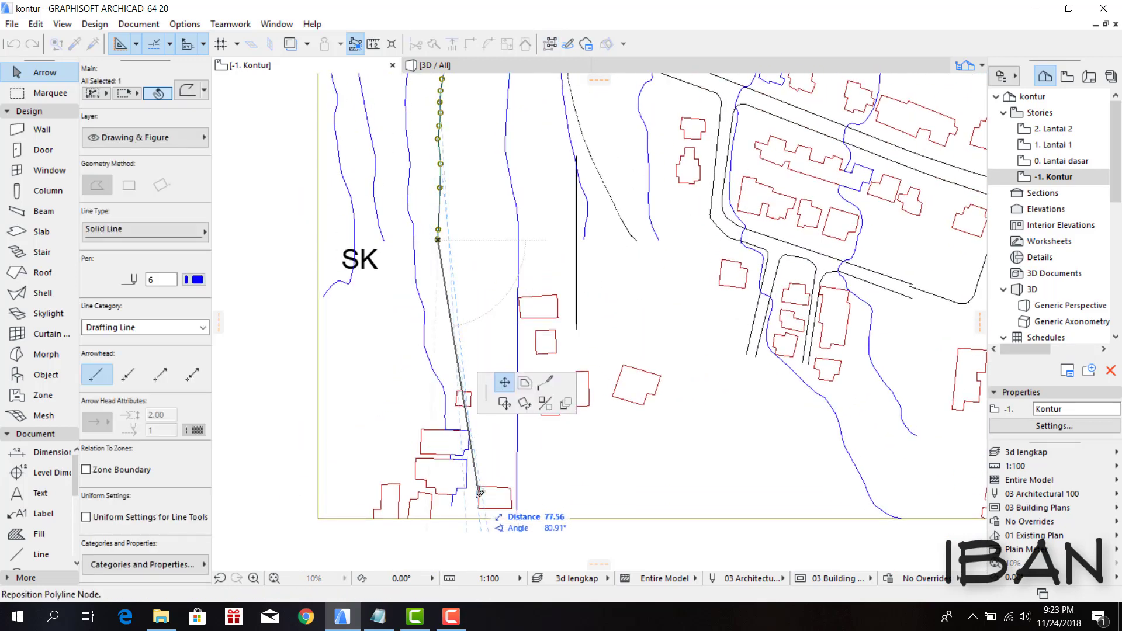
{"action": "left_click", "coordinate": [475, 518]}
{"action": "scroll", "coordinate": [488, 355], "scroll_direction": "up", "scroll_amount": 2}
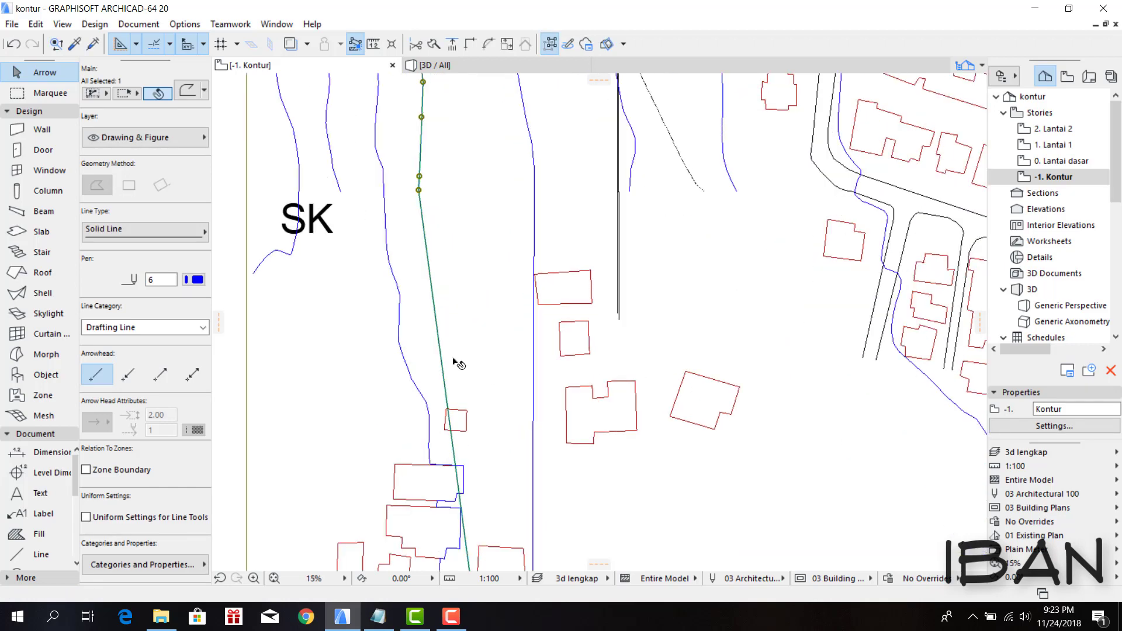
- Move nodes of another contour line so its end reaches the mesh's bottom edge
{"action": "left_click", "coordinate": [442, 362]}
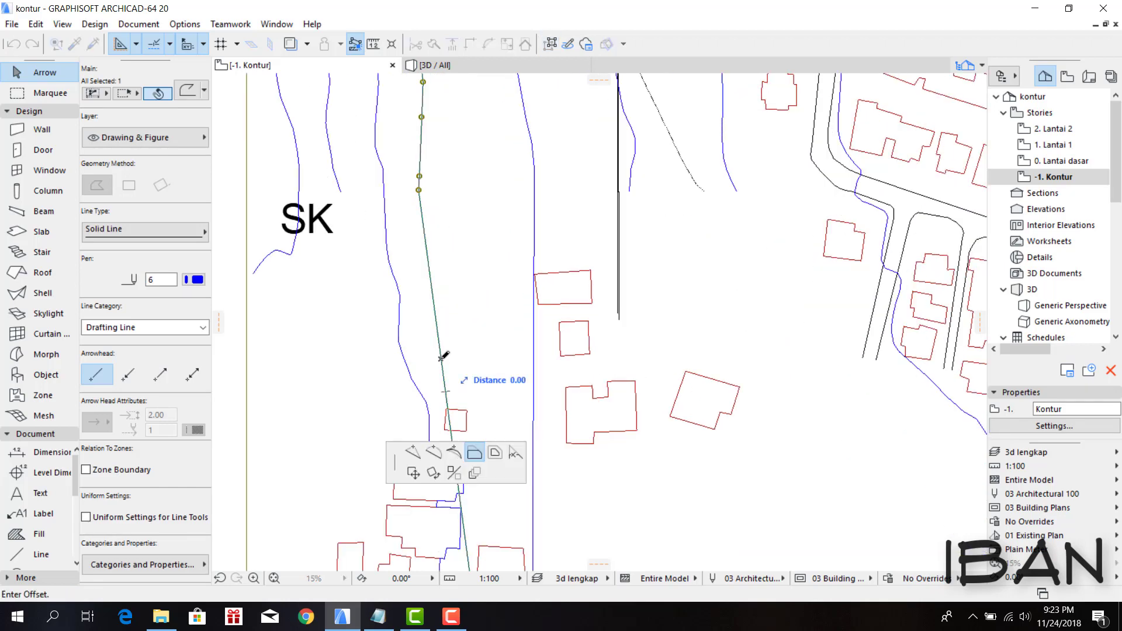
{"action": "left_click", "coordinate": [414, 453]}
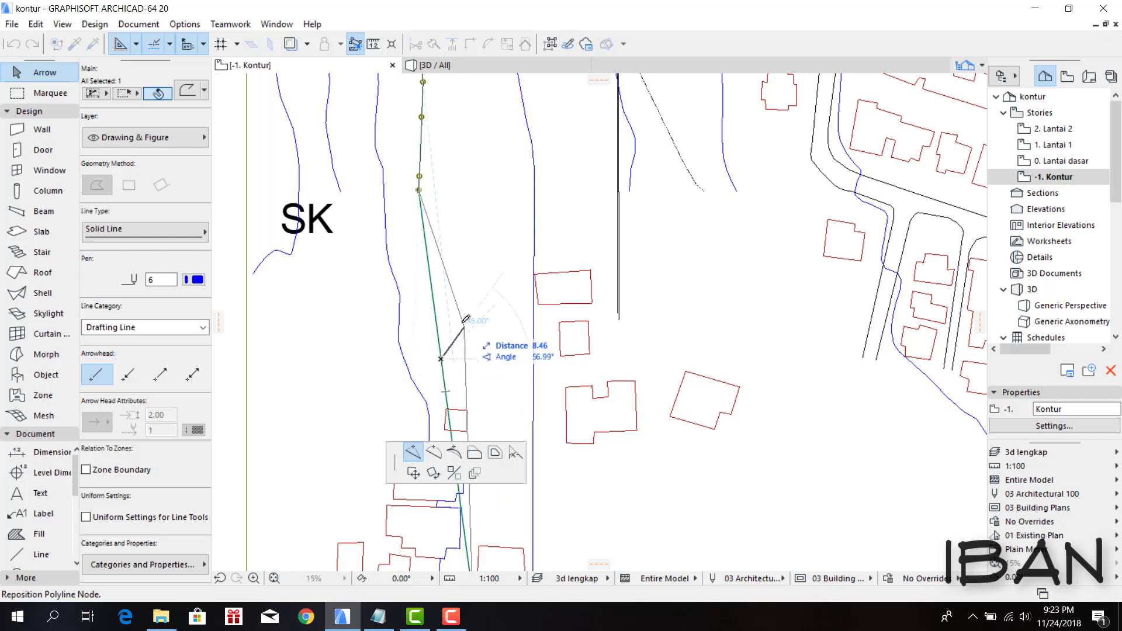
{"action": "left_click", "coordinate": [450, 319]}
{"action": "scroll", "coordinate": [452, 351], "scroll_direction": "up", "scroll_amount": 1}
{"action": "left_click", "coordinate": [456, 396]}
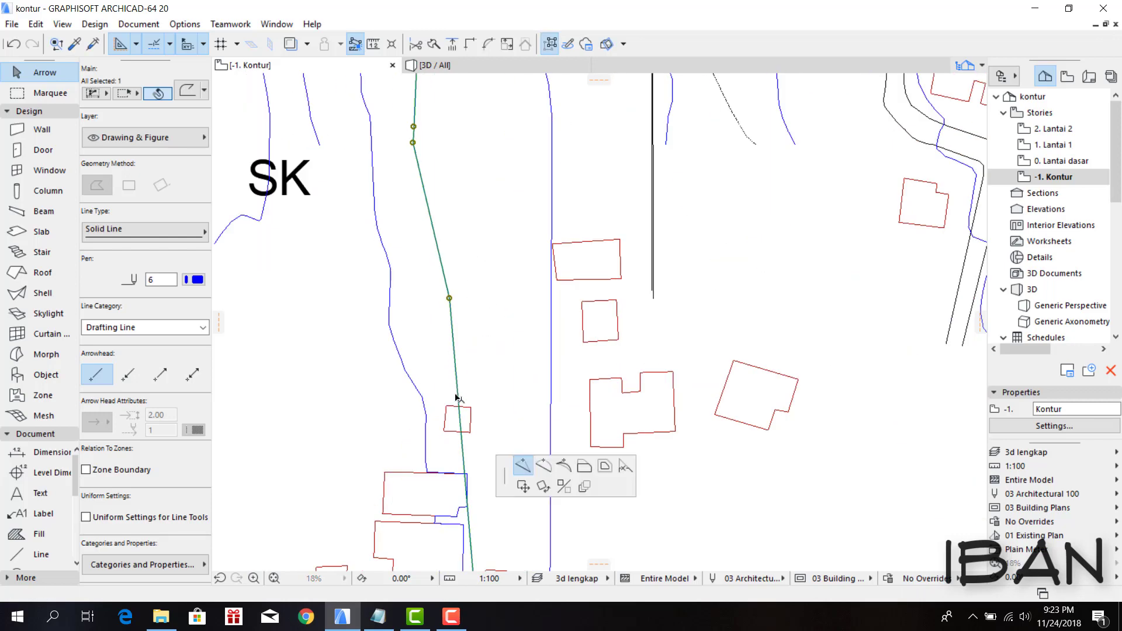
{"action": "scroll", "coordinate": [470, 379], "scroll_direction": "down", "scroll_amount": 1}
{"action": "scroll", "coordinate": [444, 327], "scroll_direction": "down", "scroll_amount": 1}
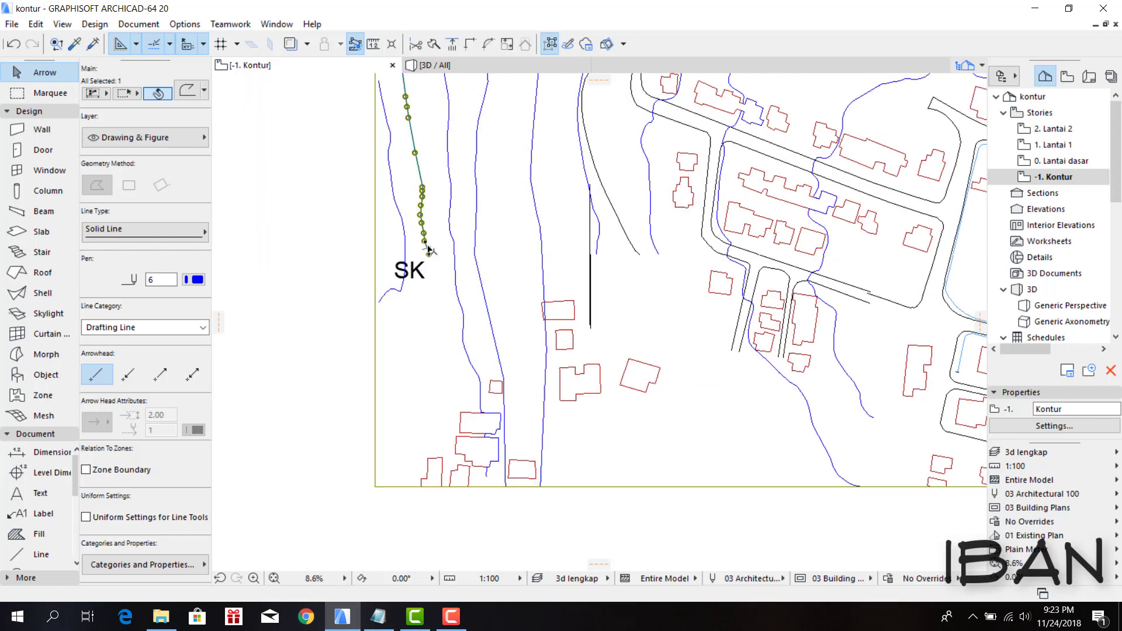
{"action": "left_click", "coordinate": [420, 482]}
{"action": "scroll", "coordinate": [450, 268], "scroll_direction": "up", "scroll_amount": 3}
{"action": "scroll", "coordinate": [462, 246], "scroll_direction": "down", "scroll_amount": 3}
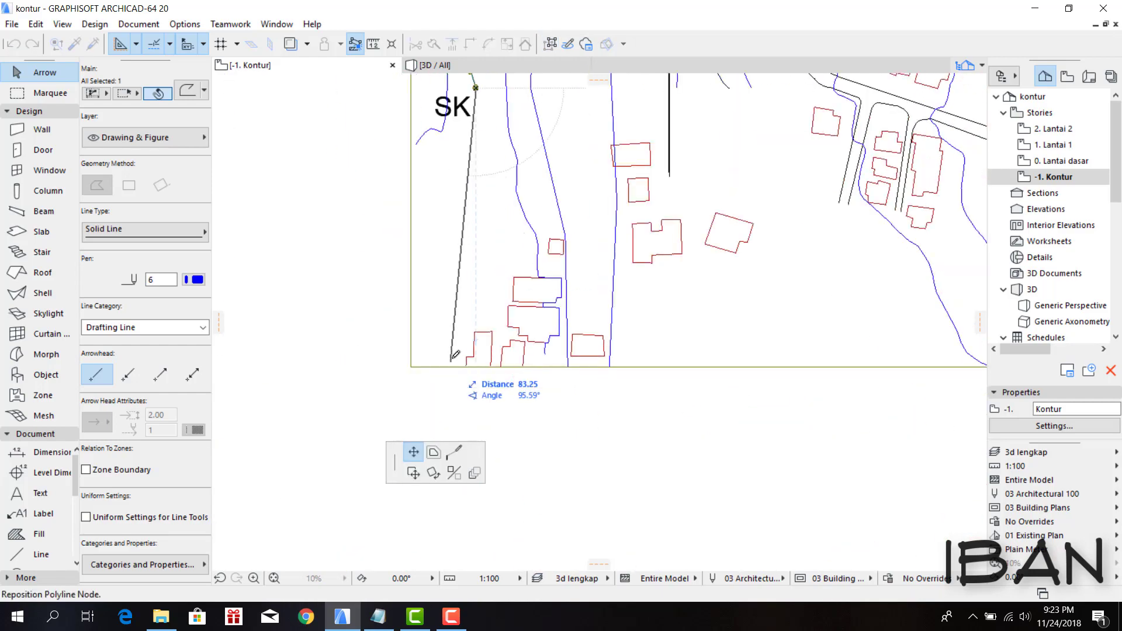
- Move the next contour line's end node onto the mesh's left edge
{"action": "left_click", "coordinate": [470, 233]}
{"action": "scroll", "coordinate": [457, 411], "scroll_direction": "up", "scroll_amount": 2}
{"action": "left_click", "coordinate": [450, 456]}
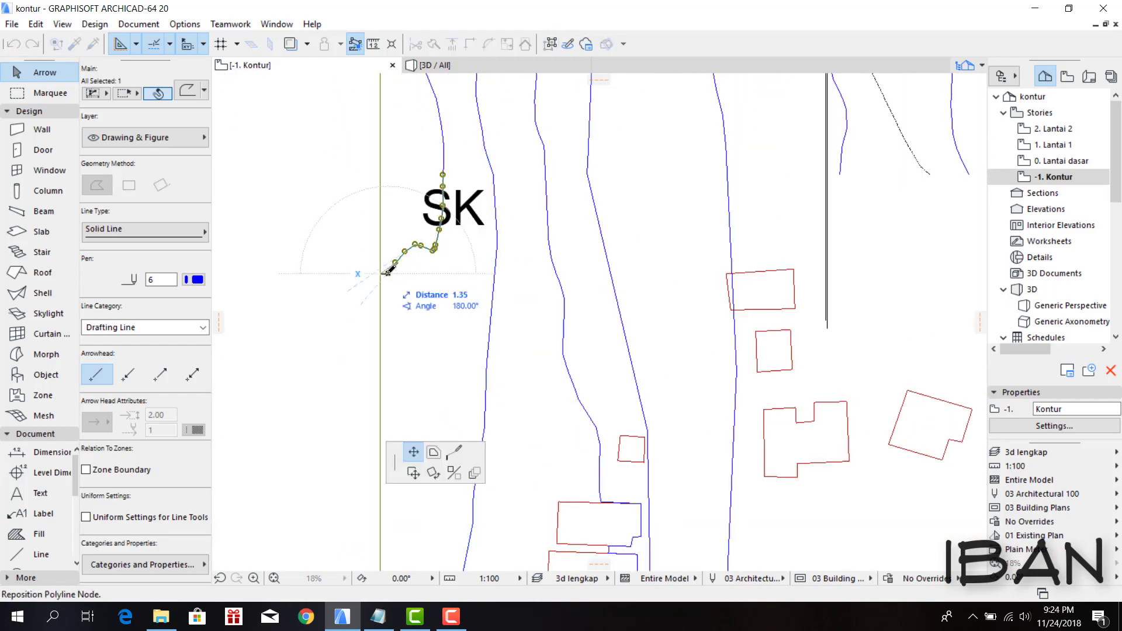
{"action": "left_click", "coordinate": [407, 246]}
{"action": "scroll", "coordinate": [368, 274], "scroll_direction": "down", "scroll_amount": 2}
{"action": "scroll", "coordinate": [370, 300], "scroll_direction": "up", "scroll_amount": 2}
- Select the contour line east of SK and pick its segments, then cancel the edit
{"action": "left_click", "coordinate": [371, 301]}
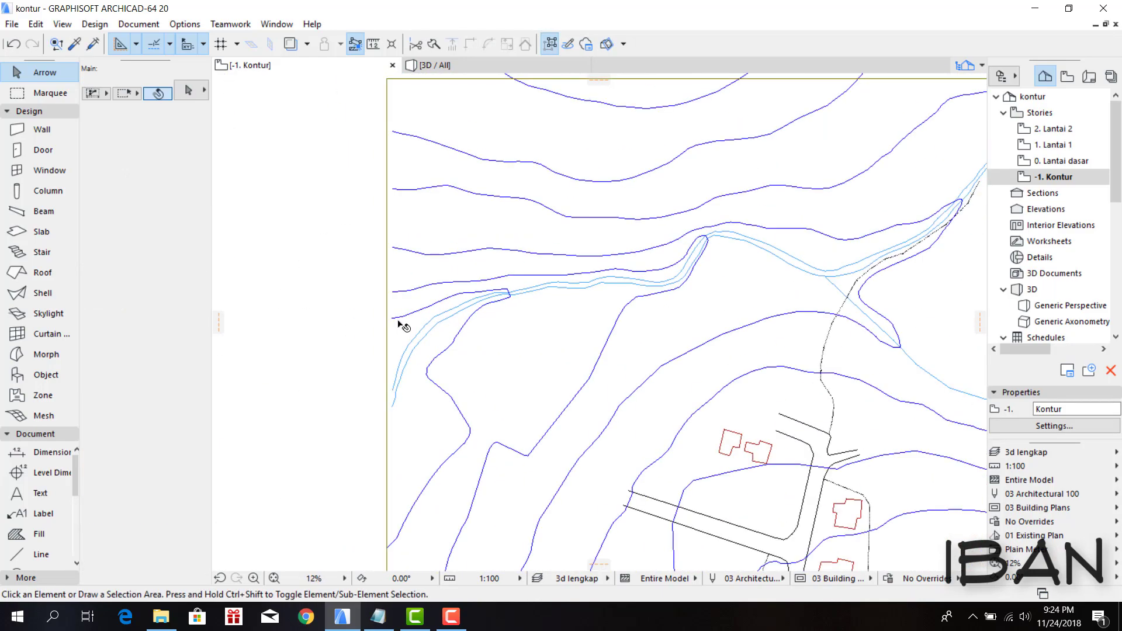
{"action": "scroll", "coordinate": [401, 320], "scroll_direction": "down", "scroll_amount": 2}
{"action": "left_click", "coordinate": [392, 263]}
{"action": "left_click", "coordinate": [475, 452]}
{"action": "scroll", "coordinate": [584, 327], "scroll_direction": "down", "scroll_amount": 2}
{"action": "scroll", "coordinate": [747, 342], "scroll_direction": "up", "scroll_amount": 5}
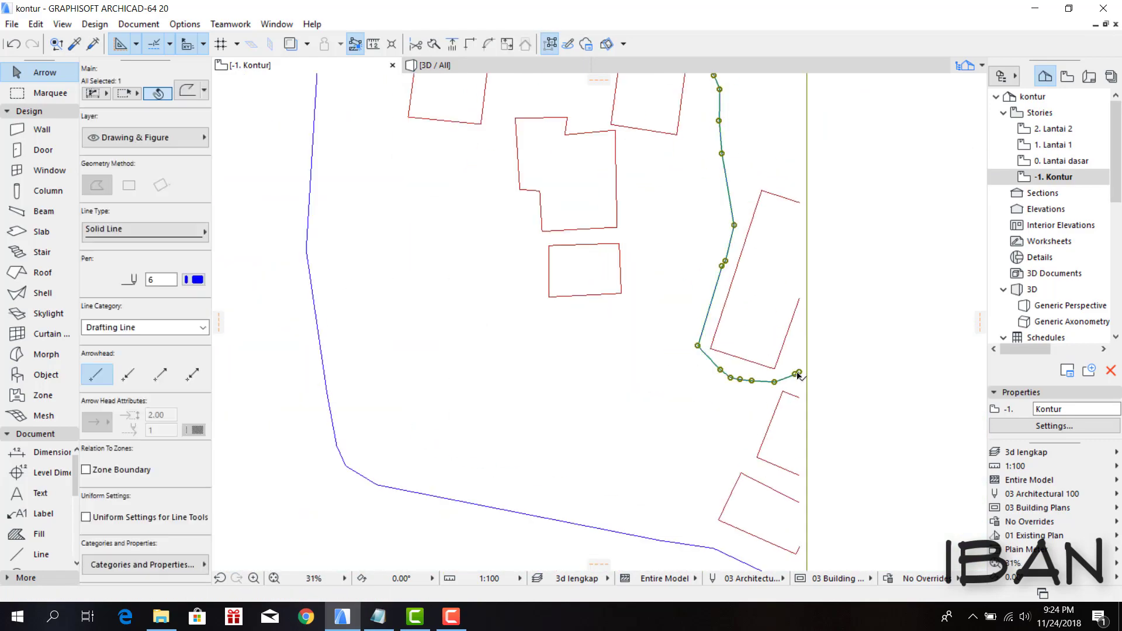
{"action": "key", "text": "Escape"}
{"action": "scroll", "coordinate": [619, 426], "scroll_direction": "down", "scroll_amount": 4}
{"action": "scroll", "coordinate": [619, 427], "scroll_direction": "up", "scroll_amount": 3}
- Move the contour line's end node down onto the bottom site boundary
{"action": "left_click", "coordinate": [514, 316]}
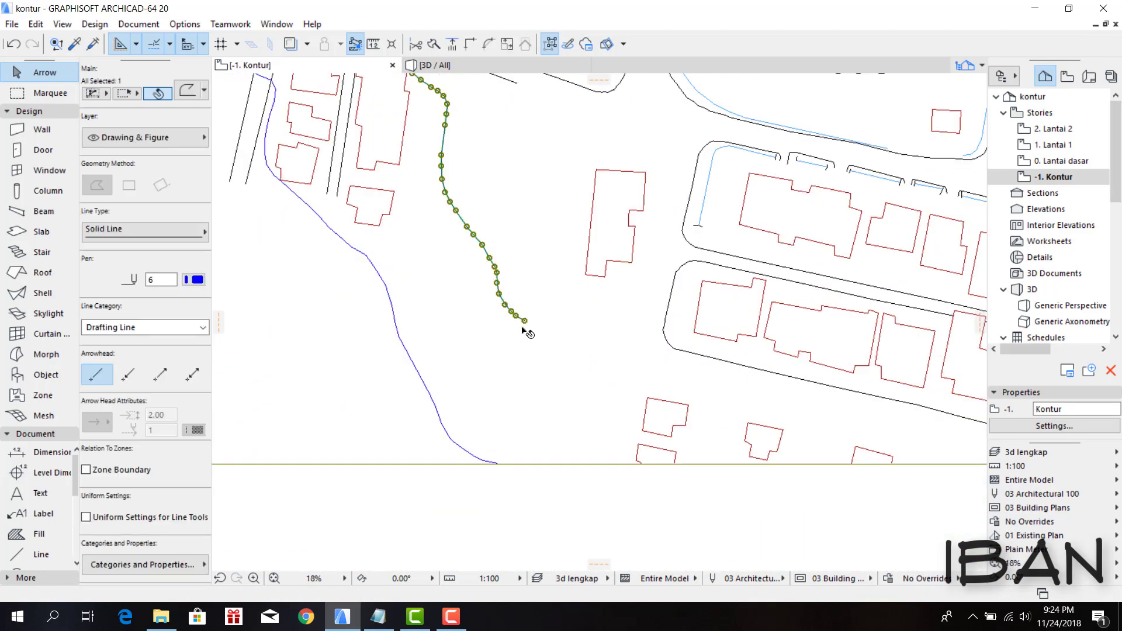
{"action": "left_click", "coordinate": [599, 399]}
{"action": "key", "text": "Escape"}
{"action": "left_click", "coordinate": [598, 399]}
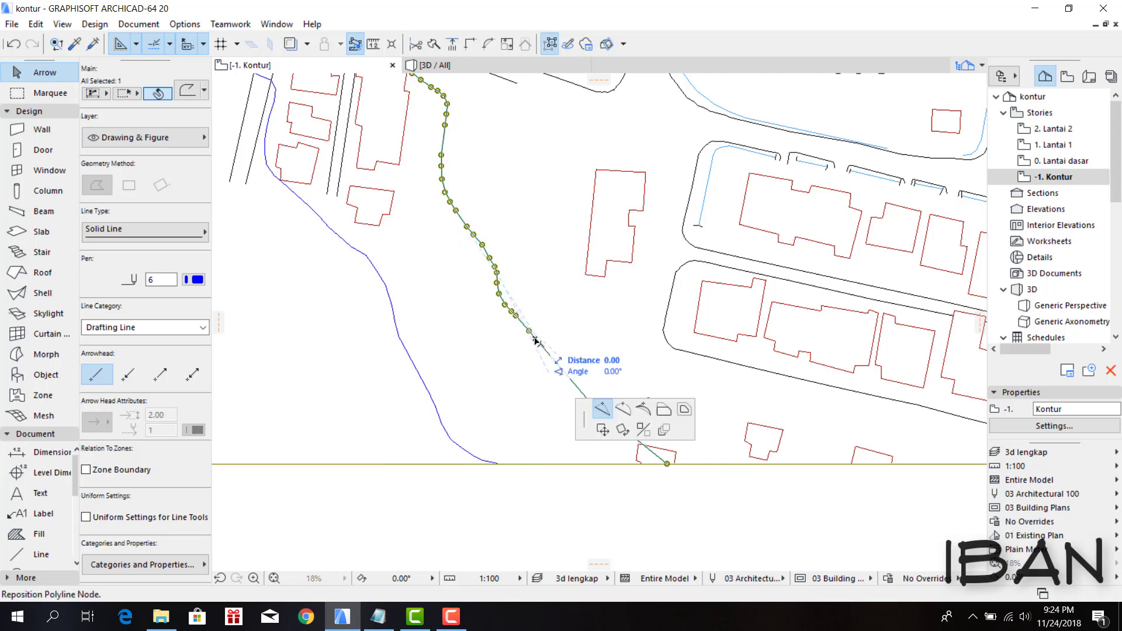
{"action": "scroll", "coordinate": [551, 355], "scroll_direction": "up", "scroll_amount": 3}
{"action": "scroll", "coordinate": [551, 356], "scroll_direction": "down", "scroll_amount": 2}
{"action": "scroll", "coordinate": [526, 444], "scroll_direction": "down", "scroll_amount": 1}
{"action": "scroll", "coordinate": [508, 496], "scroll_direction": "down", "scroll_amount": 3}
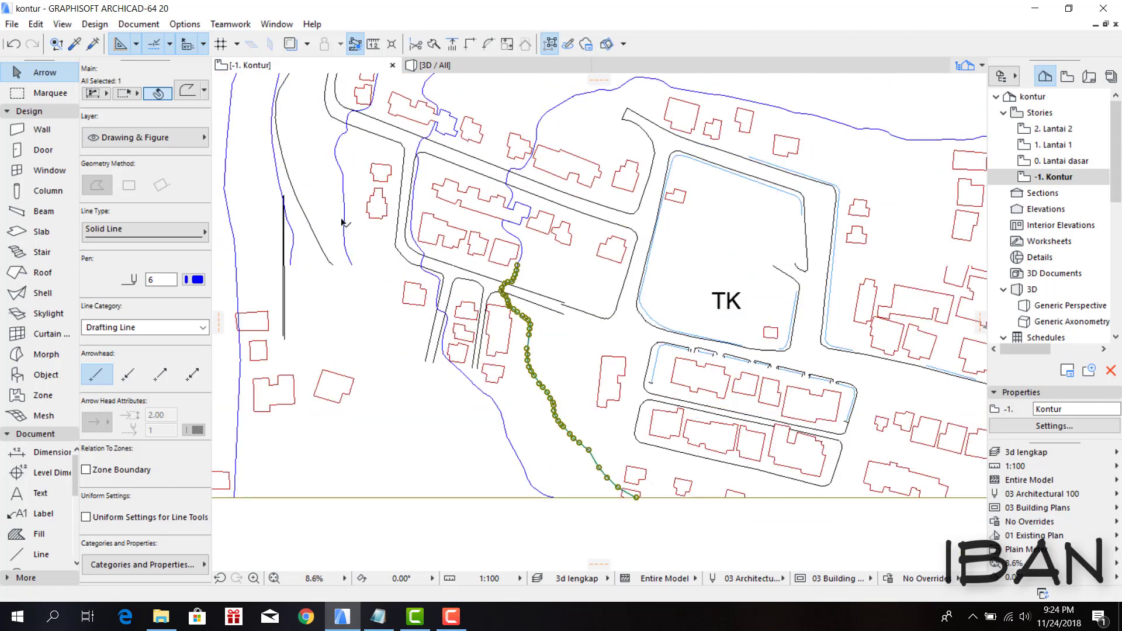
{"action": "scroll", "coordinate": [506, 496], "scroll_direction": "down", "scroll_amount": 1}
{"action": "scroll", "coordinate": [438, 276], "scroll_direction": "up", "scroll_amount": 3}
{"action": "scroll", "coordinate": [428, 303], "scroll_direction": "up", "scroll_amount": 3}
{"action": "scroll", "coordinate": [497, 444], "scroll_direction": "down", "scroll_amount": 5}
{"action": "left_click", "coordinate": [513, 483]}
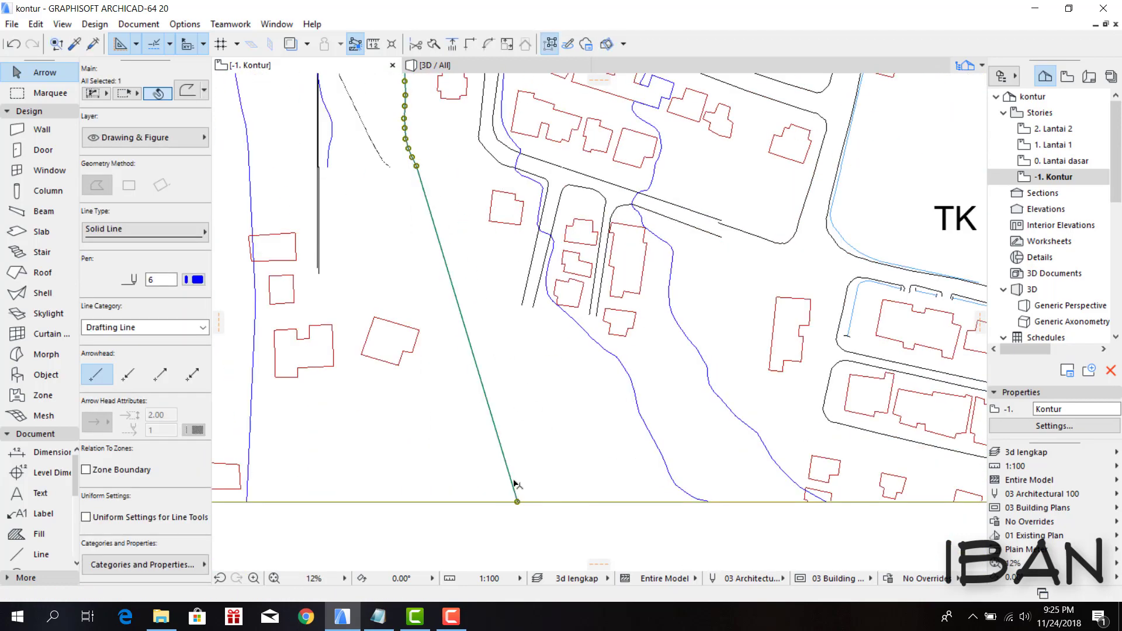
{"action": "scroll", "coordinate": [430, 196], "scroll_direction": "up", "scroll_amount": 2}
- Insert nodes along the lower contour segment and curve its edge smoothly
{"action": "left_click", "coordinate": [464, 280]}
{"action": "left_click", "coordinate": [494, 358]}
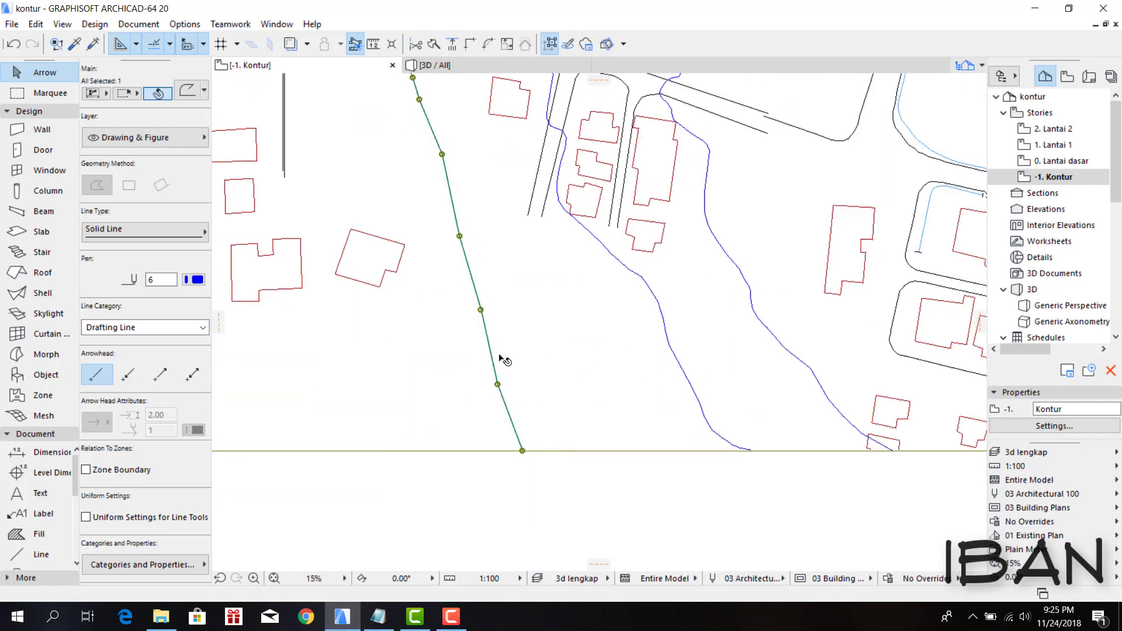
{"action": "scroll", "coordinate": [491, 279], "scroll_direction": "down", "scroll_amount": 1}
{"action": "left_click", "coordinate": [519, 409]}
{"action": "scroll", "coordinate": [485, 360], "scroll_direction": "up", "scroll_amount": 2}
{"action": "scroll", "coordinate": [517, 336], "scroll_direction": "up", "scroll_amount": 2}
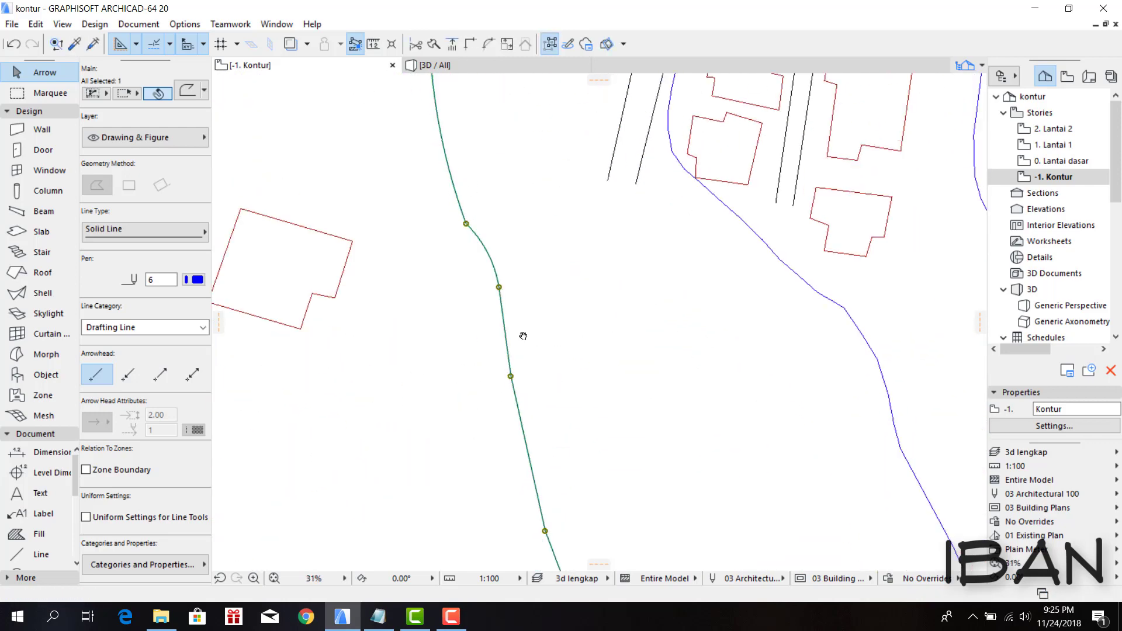
{"action": "left_click", "coordinate": [520, 416]}
{"action": "scroll", "coordinate": [543, 350], "scroll_direction": "down", "scroll_amount": 4}
{"action": "scroll", "coordinate": [453, 243], "scroll_direction": "up", "scroll_amount": 2}
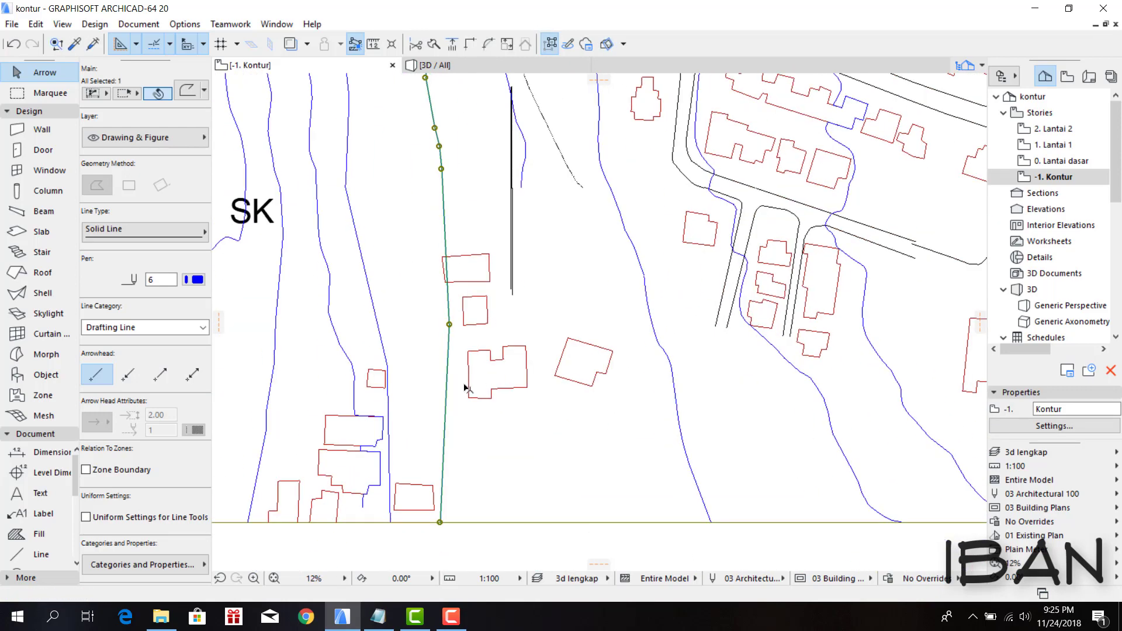
{"action": "scroll", "coordinate": [459, 409], "scroll_direction": "up", "scroll_amount": 2}
{"action": "scroll", "coordinate": [453, 420], "scroll_direction": "down", "scroll_amount": 4}
{"action": "scroll", "coordinate": [463, 288], "scroll_direction": "up", "scroll_amount": 4}
- Reshape another edge of the contour line, then cancel the pending node move
{"action": "left_click", "coordinate": [474, 403]}
{"action": "left_click", "coordinate": [506, 321]}
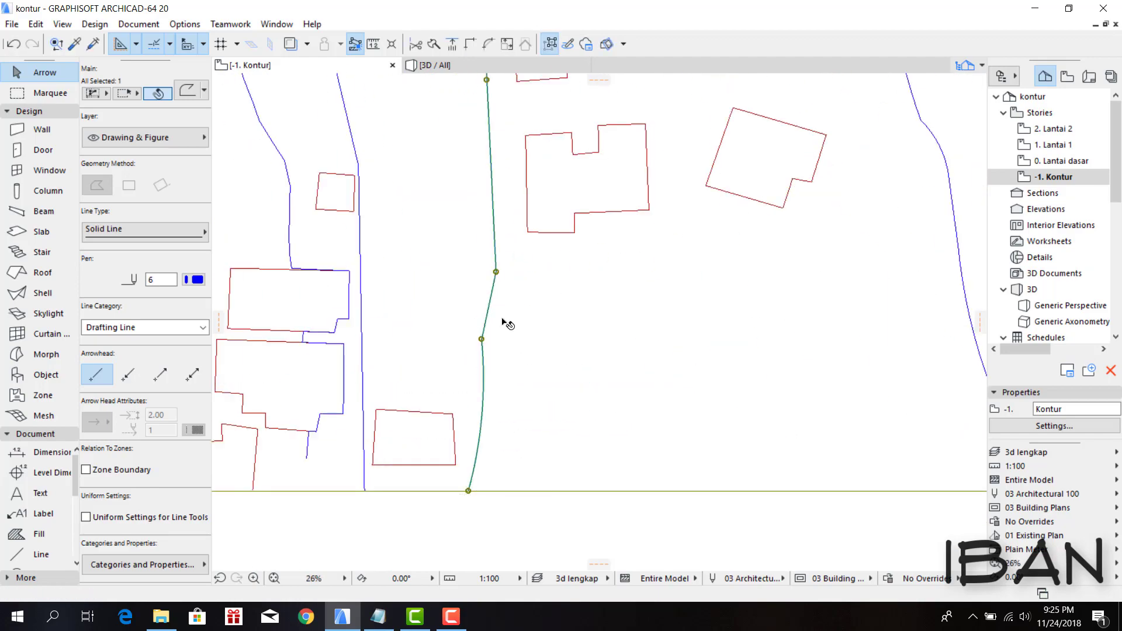
{"action": "scroll", "coordinate": [502, 296], "scroll_direction": "down", "scroll_amount": 4}
{"action": "scroll", "coordinate": [531, 400], "scroll_direction": "up", "scroll_amount": 2}
{"action": "scroll", "coordinate": [546, 346], "scroll_direction": "up", "scroll_amount": 3}
{"action": "scroll", "coordinate": [475, 313], "scroll_direction": "down", "scroll_amount": 3}
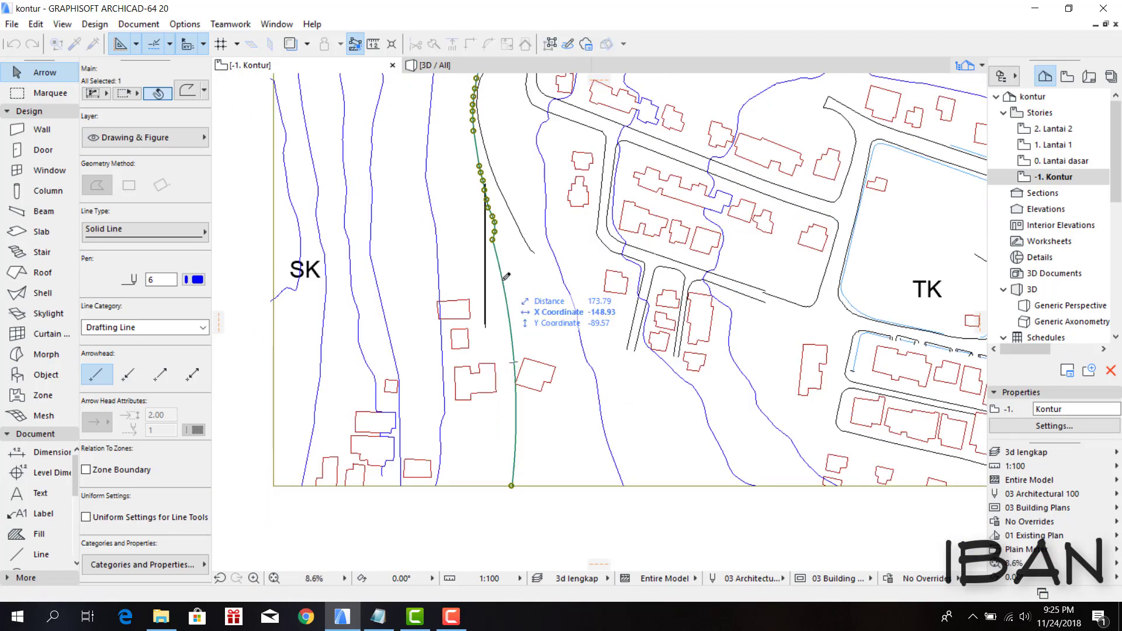
{"action": "left_click", "coordinate": [497, 299]}
{"action": "scroll", "coordinate": [494, 298], "scroll_direction": "up", "scroll_amount": 2}
{"action": "scroll", "coordinate": [524, 371], "scroll_direction": "down", "scroll_amount": 2}
{"action": "scroll", "coordinate": [528, 374], "scroll_direction": "up", "scroll_amount": 3}
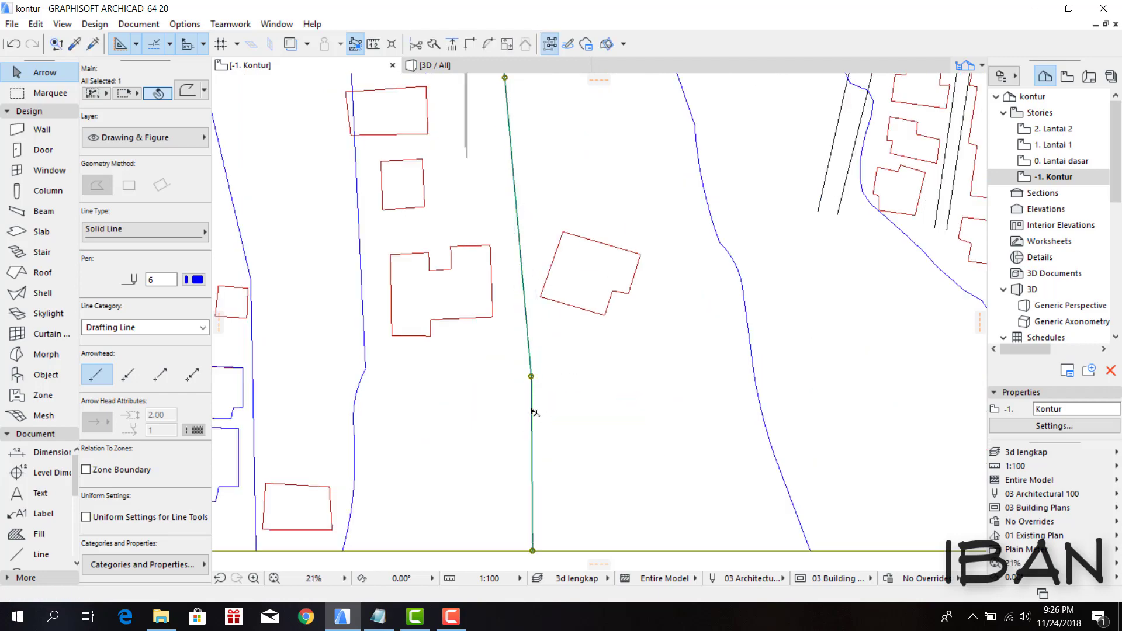
{"action": "scroll", "coordinate": [505, 292], "scroll_direction": "up", "scroll_amount": 1}
{"action": "key", "text": "Escape"}
{"action": "scroll", "coordinate": [491, 309], "scroll_direction": "down", "scroll_amount": 2}
{"action": "scroll", "coordinate": [718, 175], "scroll_direction": "down", "scroll_amount": 2}
- Clear the contour selection and bring the light-blue stream line into view
{"action": "key", "text": "Escape"}
{"action": "scroll", "coordinate": [476, 212], "scroll_direction": "down", "scroll_amount": 1}
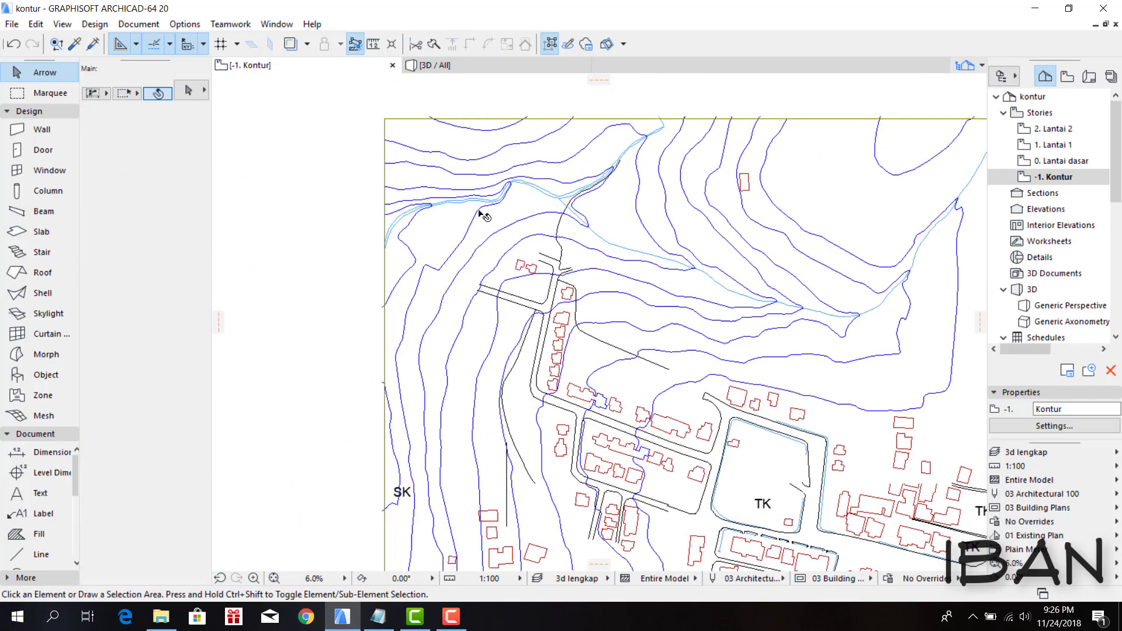
{"action": "scroll", "coordinate": [723, 194], "scroll_direction": "down", "scroll_amount": 1}
{"action": "scroll", "coordinate": [723, 194], "scroll_direction": "down", "scroll_amount": 1}
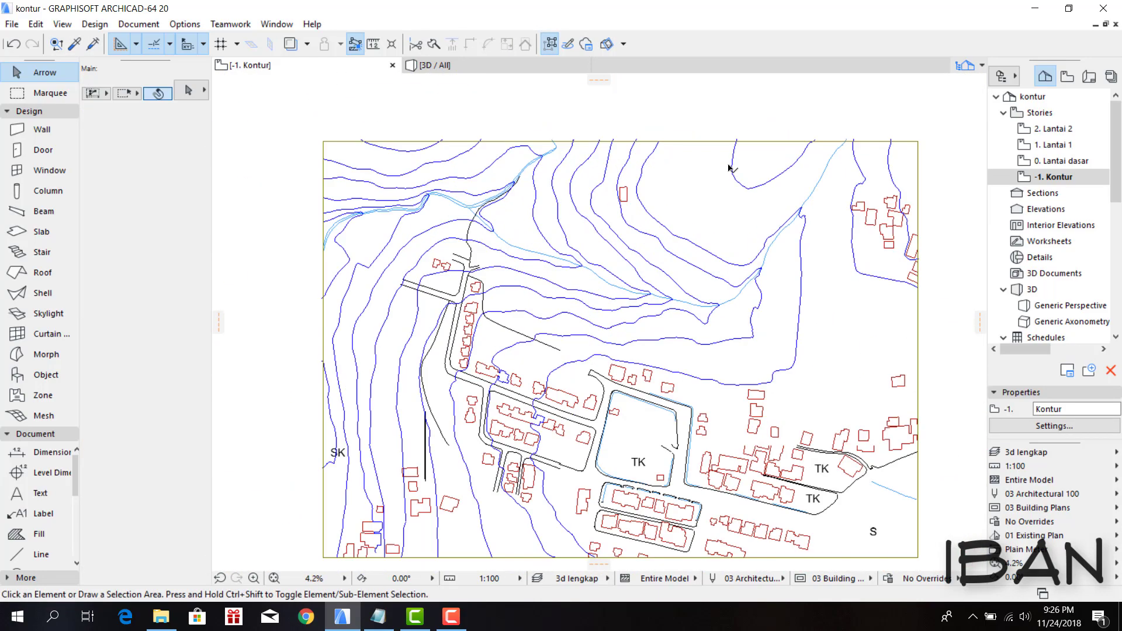
{"action": "middle_click_drag", "start_coordinate": [474, 185], "coordinate": [480, 188]}
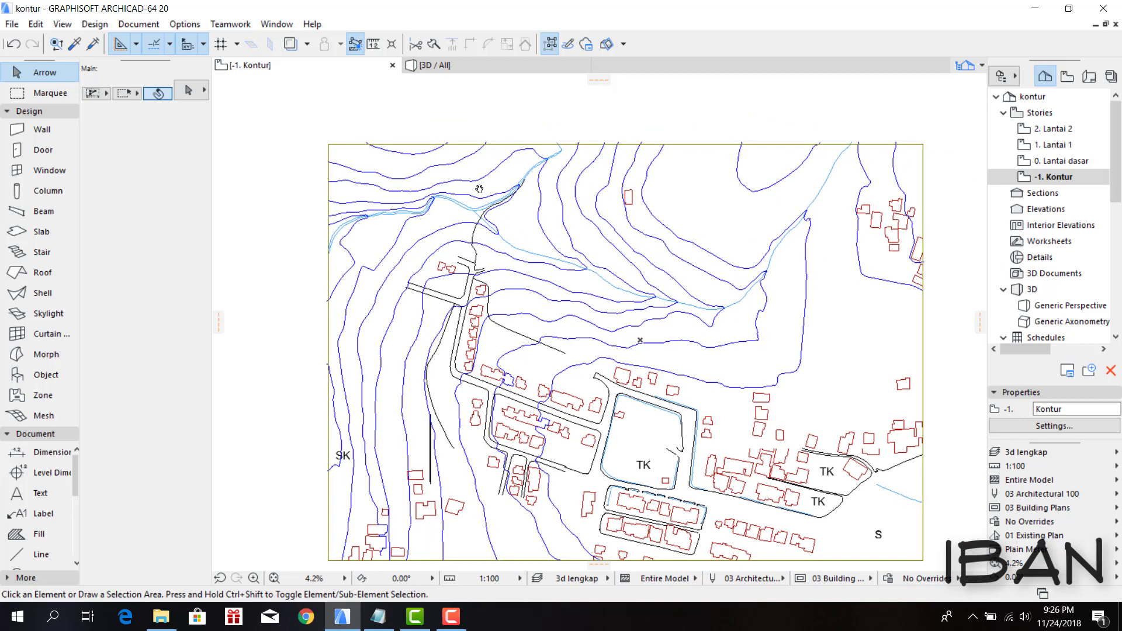
{"action": "scroll", "coordinate": [333, 221], "scroll_direction": "up", "scroll_amount": 2}
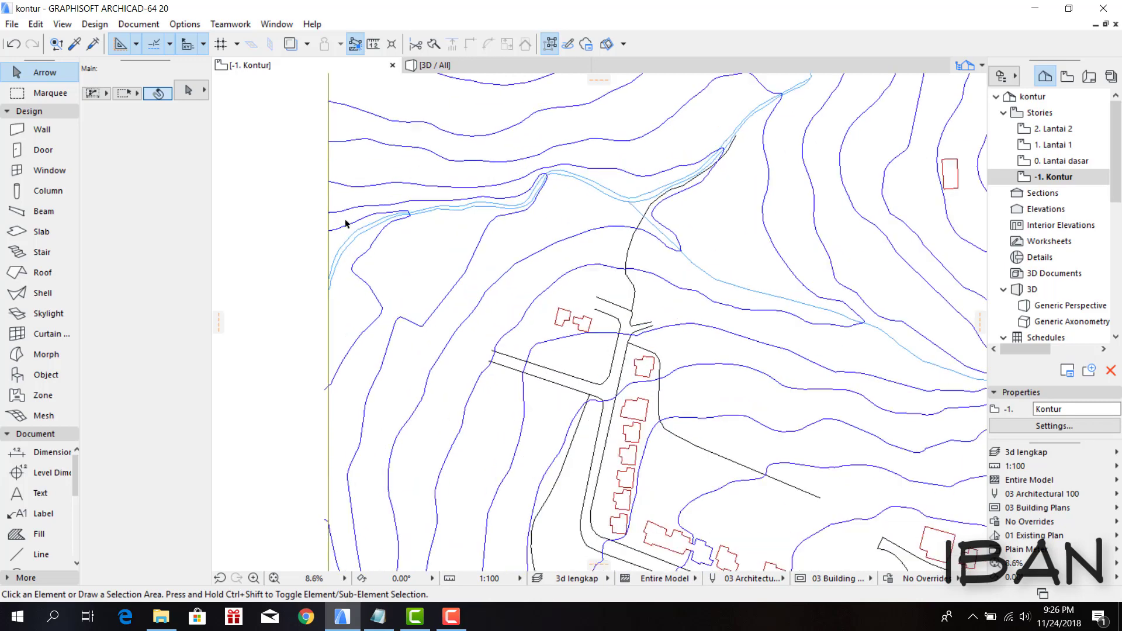
{"action": "scroll", "coordinate": [347, 221], "scroll_direction": "up", "scroll_amount": 1}
{"action": "scroll", "coordinate": [327, 263], "scroll_direction": "up", "scroll_amount": 1}
{"action": "middle_click_drag", "start_coordinate": [670, 258], "coordinate": [525, 289]}
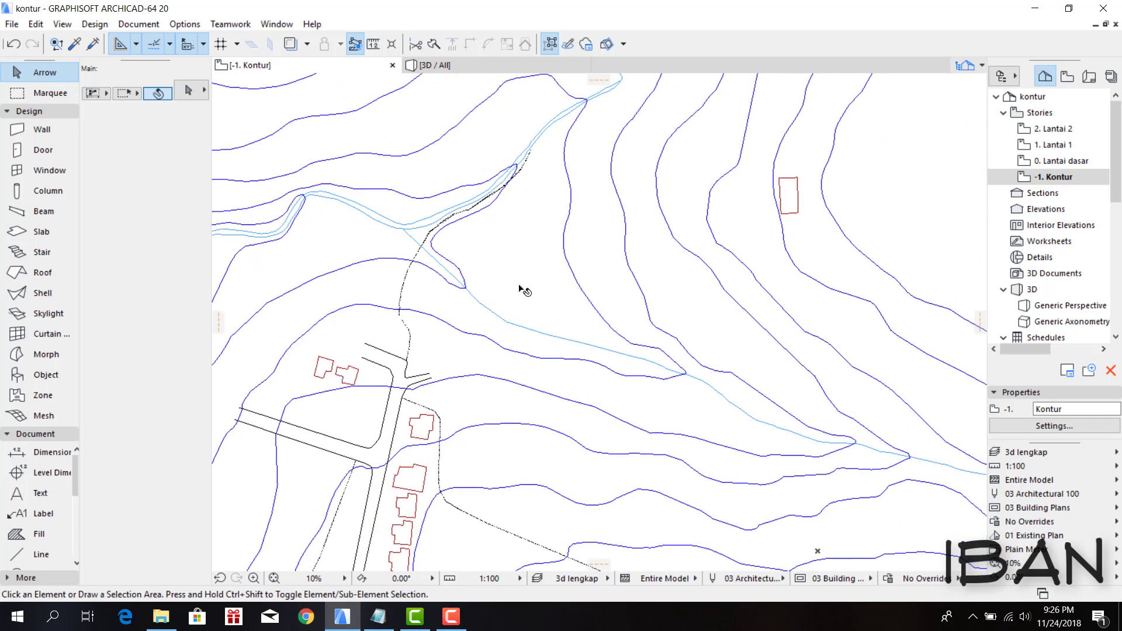
- Offset all edges of the stream polyline by about 1.21, redoing the first attempt
{"action": "left_click", "coordinate": [490, 313]}
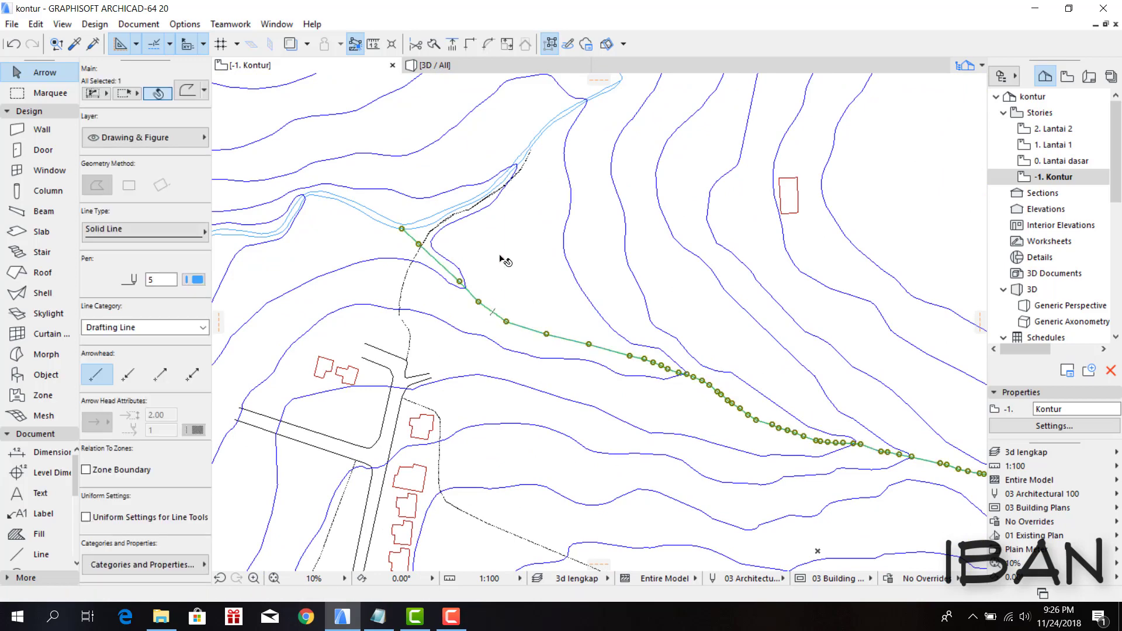
{"action": "scroll", "coordinate": [504, 256], "scroll_direction": "up", "scroll_amount": 1}
{"action": "scroll", "coordinate": [503, 256], "scroll_direction": "up", "scroll_amount": 1}
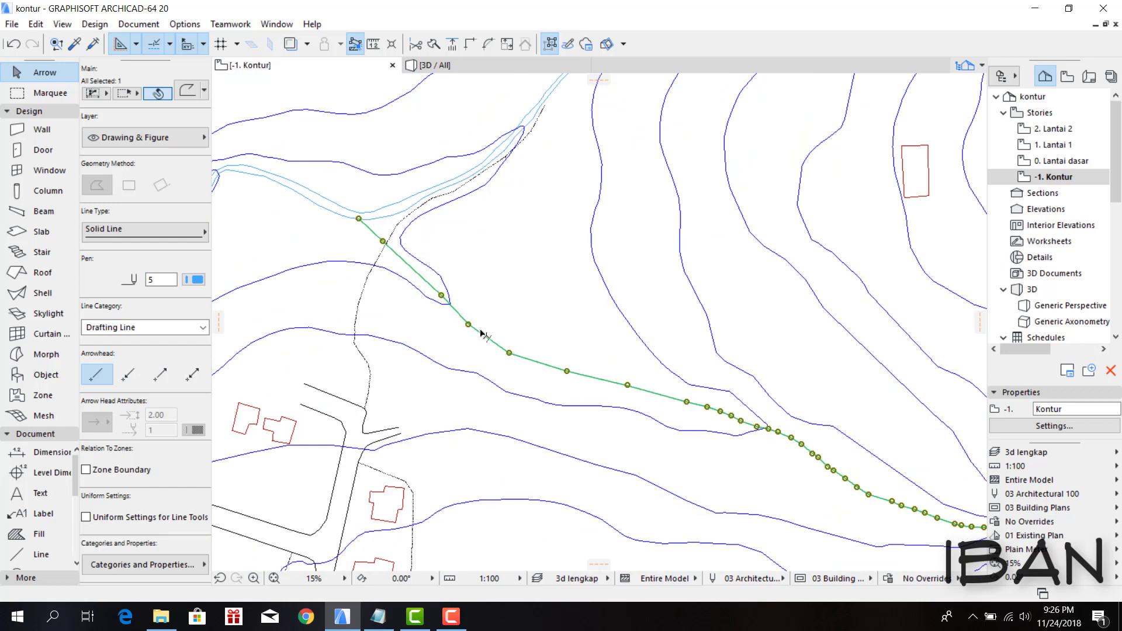
{"action": "left_click", "coordinate": [480, 333]}
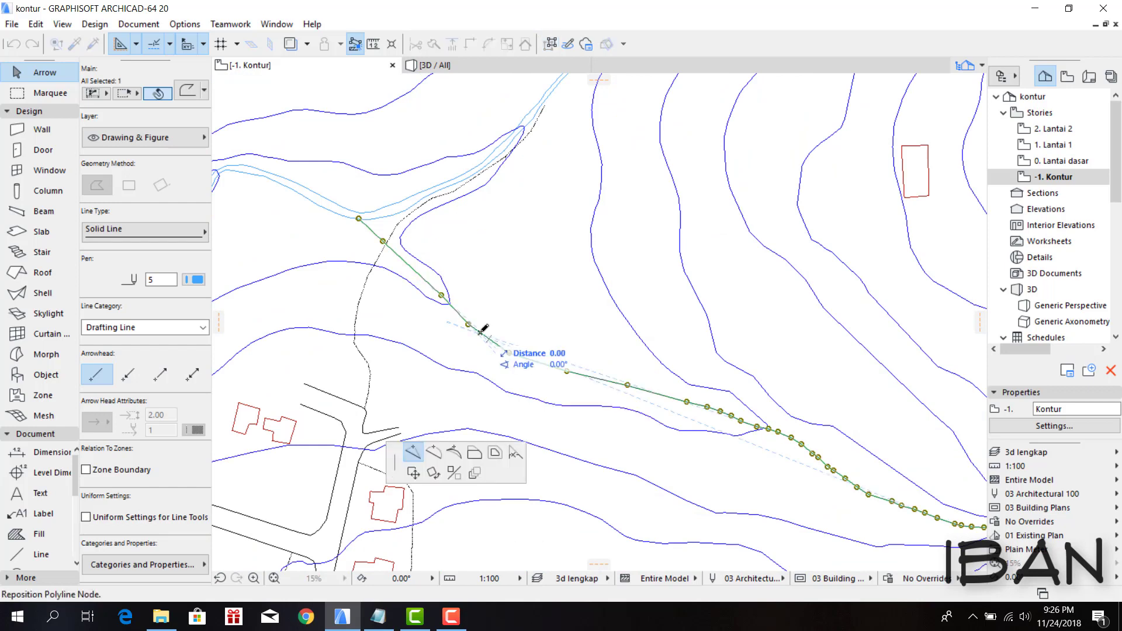
{"action": "left_click", "coordinate": [493, 454]}
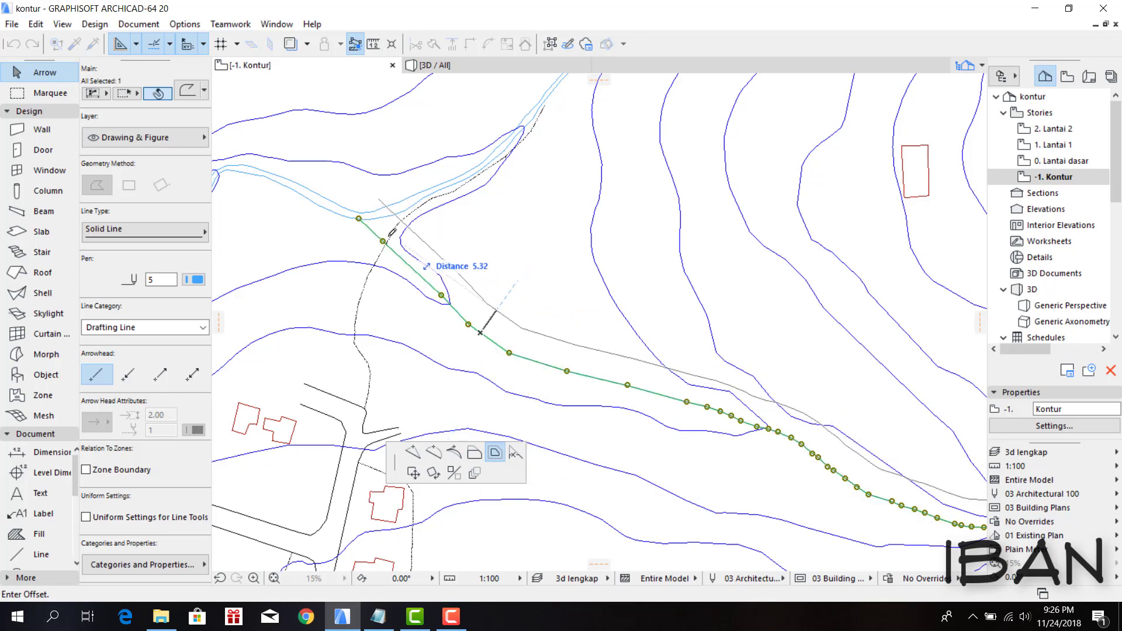
{"action": "scroll", "coordinate": [370, 221], "scroll_direction": "up", "scroll_amount": 2}
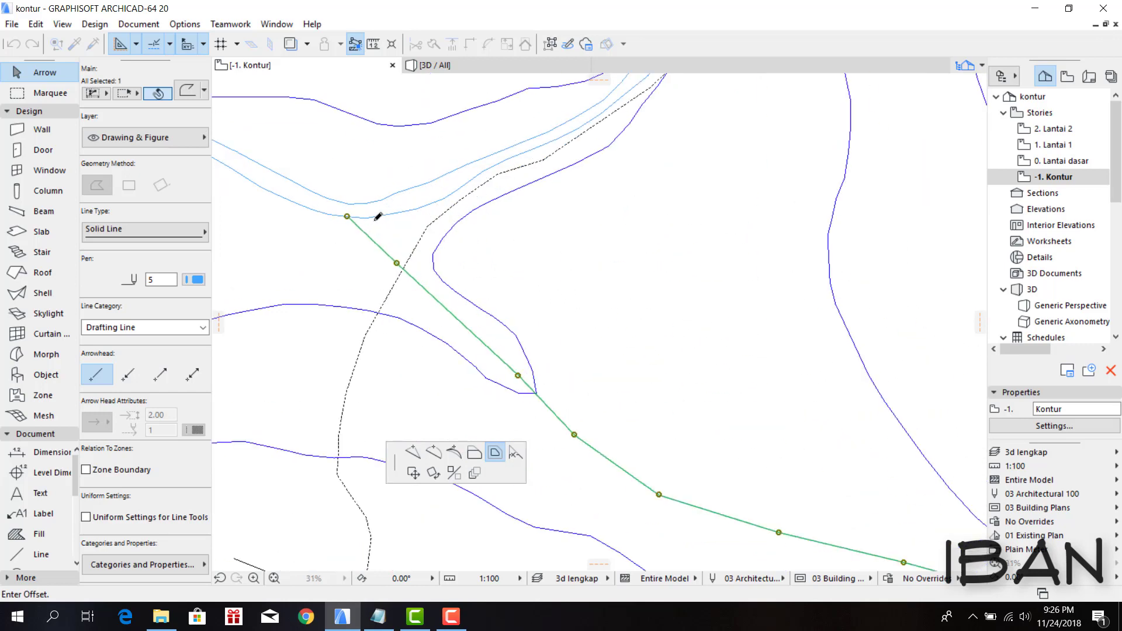
{"action": "left_click", "coordinate": [361, 264]}
{"action": "key", "text": "ctrl+z"}
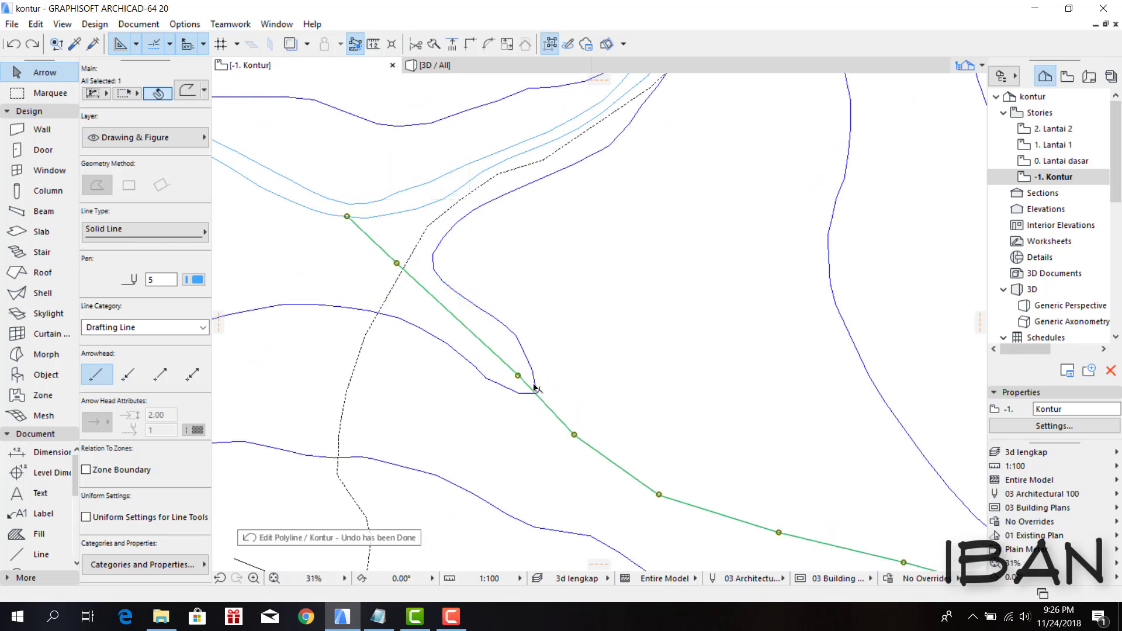
{"action": "left_click", "coordinate": [543, 404]}
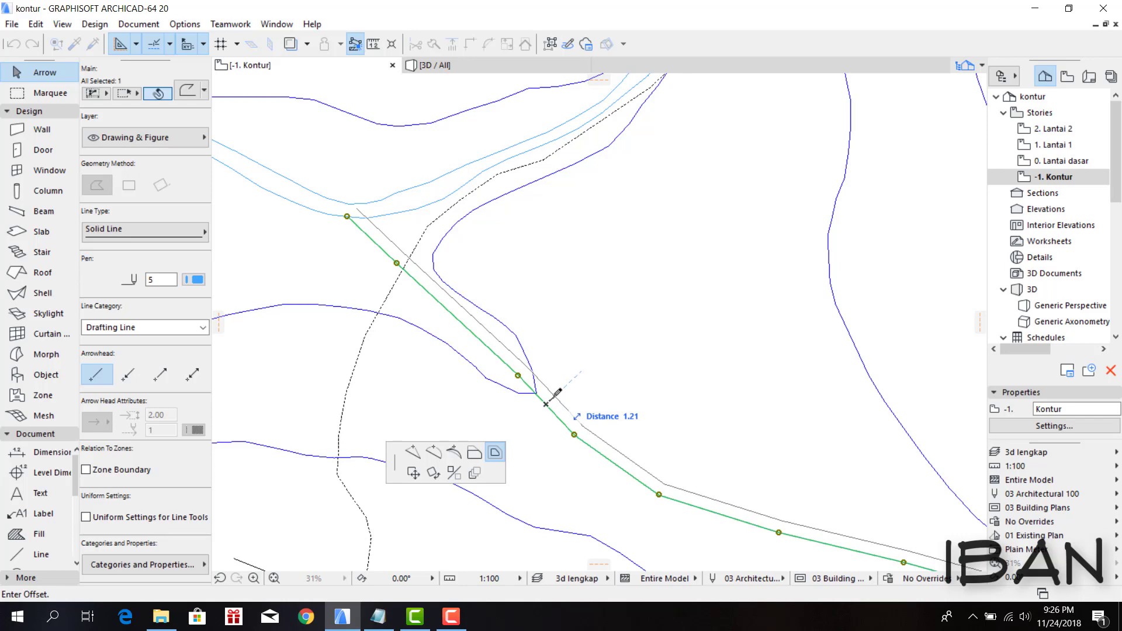
{"action": "left_click", "coordinate": [556, 394]}
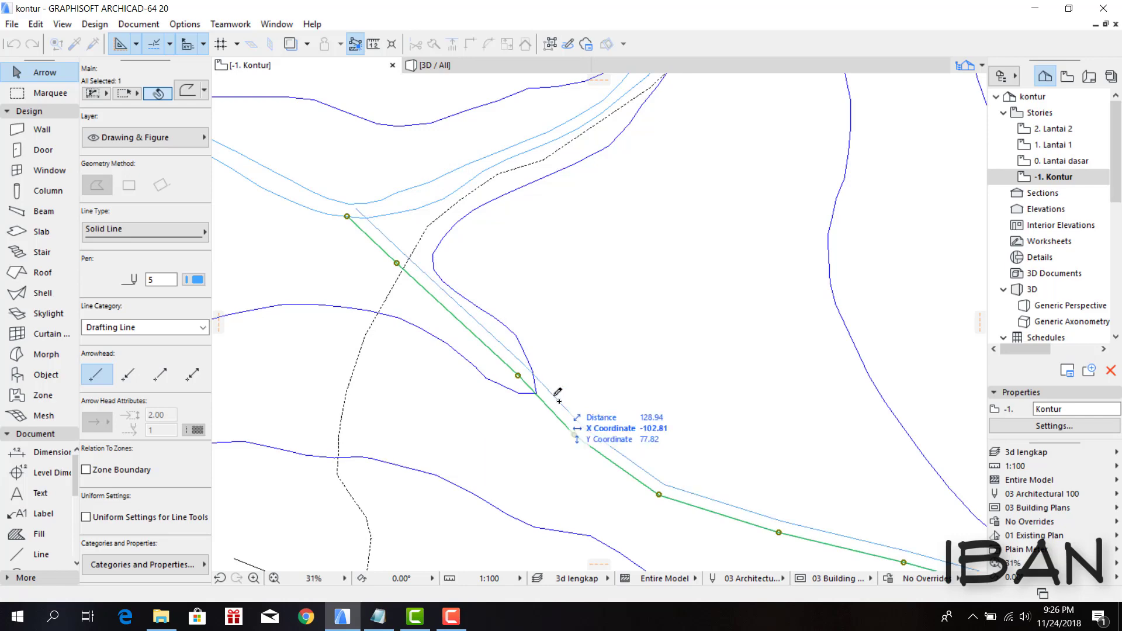
{"action": "key", "text": "Escape"}
{"action": "scroll", "coordinate": [350, 213], "scroll_direction": "up", "scroll_amount": 5}
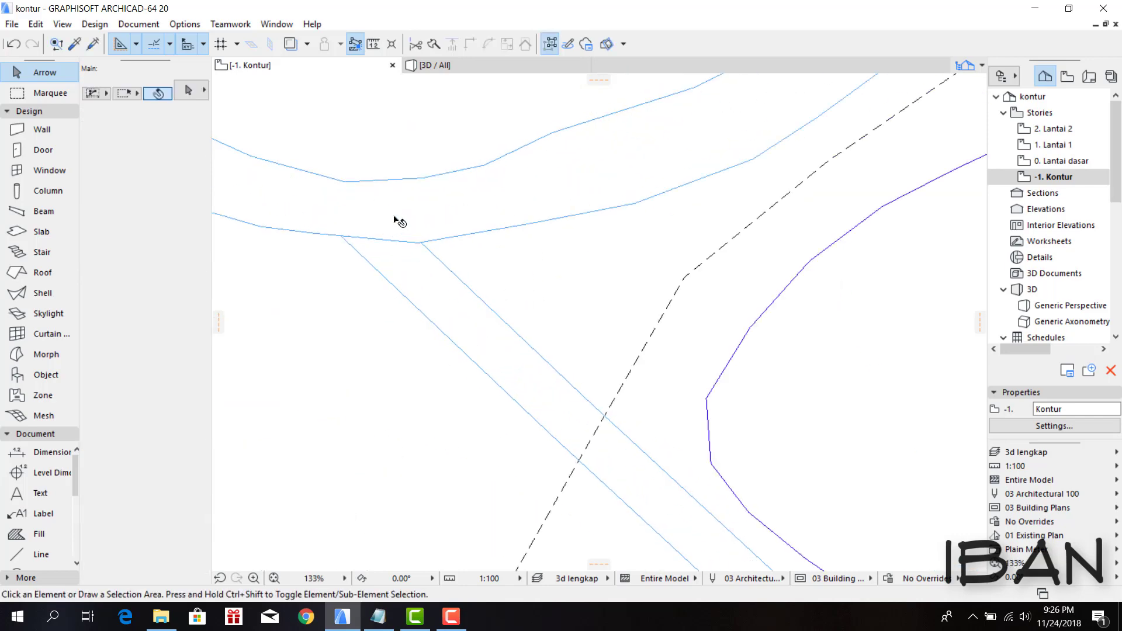
{"action": "scroll", "coordinate": [369, 230], "scroll_direction": "down", "scroll_amount": 3}
{"action": "scroll", "coordinate": [359, 226], "scroll_direction": "down", "scroll_amount": 3}
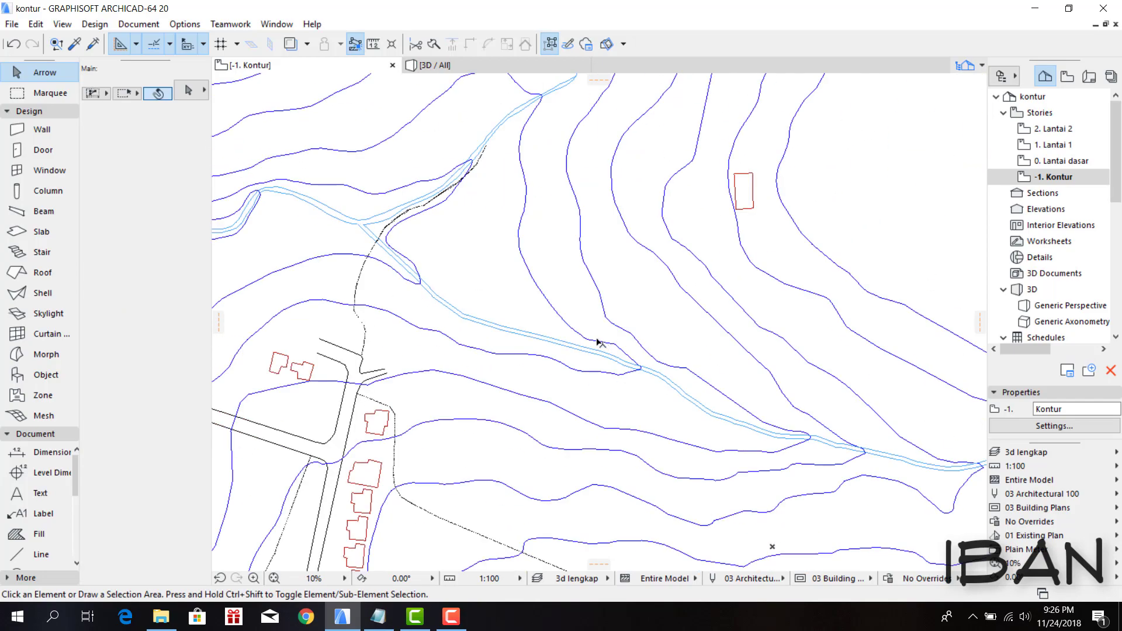
{"action": "scroll", "coordinate": [602, 345], "scroll_direction": "down", "scroll_amount": 3}
{"action": "scroll", "coordinate": [841, 449], "scroll_direction": "up", "scroll_amount": 2}
{"action": "scroll", "coordinate": [726, 313], "scroll_direction": "down", "scroll_amount": 2}
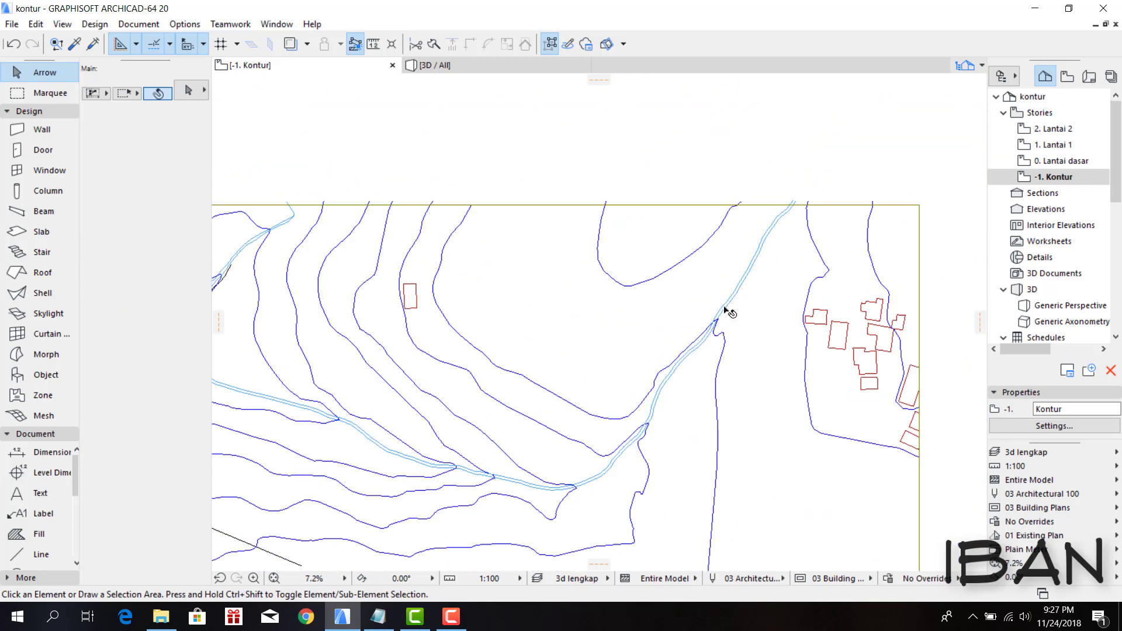
{"action": "scroll", "coordinate": [781, 231], "scroll_direction": "down", "scroll_amount": 1}
{"action": "middle_click_drag", "start_coordinate": [781, 231], "coordinate": [500, 246]}
{"action": "scroll", "coordinate": [501, 245], "scroll_direction": "down", "scroll_amount": 1}
{"action": "scroll", "coordinate": [639, 250], "scroll_direction": "up", "scroll_amount": 5}
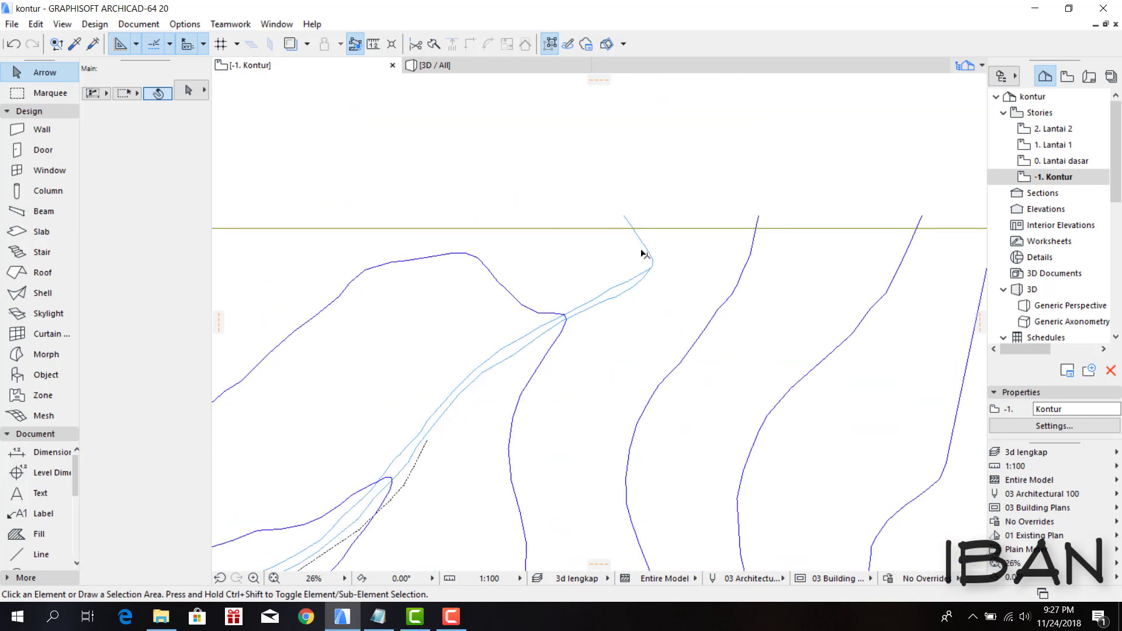
{"action": "left_click", "coordinate": [650, 268]}
{"action": "left_click", "coordinate": [580, 176]}
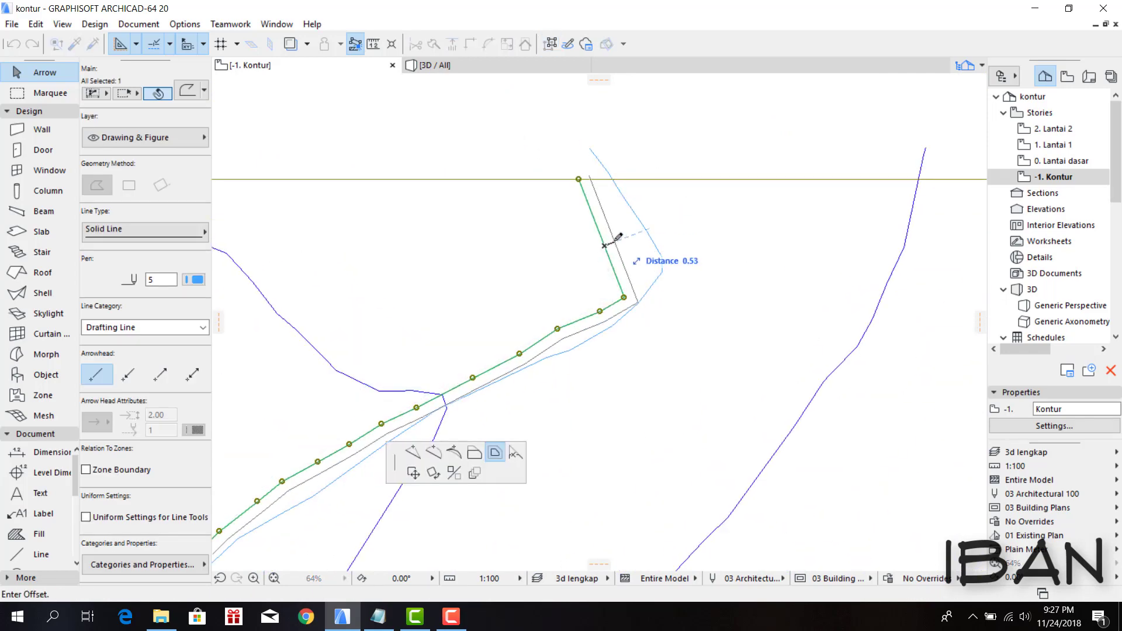
{"action": "left_click", "coordinate": [628, 176]}
{"action": "scroll", "coordinate": [628, 176], "scroll_direction": "down", "scroll_amount": 2}
{"action": "scroll", "coordinate": [627, 177], "scroll_direction": "up", "scroll_amount": 2}
{"action": "left_click", "coordinate": [436, 436]}
{"action": "left_click", "coordinate": [546, 295]}
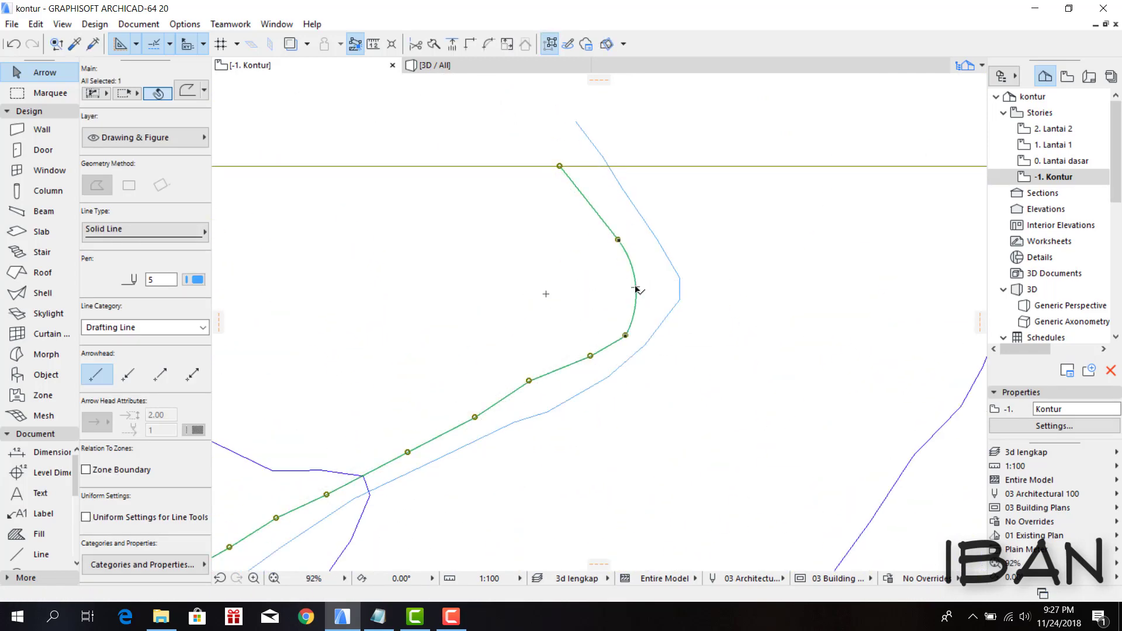
{"action": "scroll", "coordinate": [595, 170], "scroll_direction": "down", "scroll_amount": 5}
{"action": "key", "text": "Escape"}
{"action": "scroll", "coordinate": [433, 300], "scroll_direction": "down", "scroll_amount": 1}
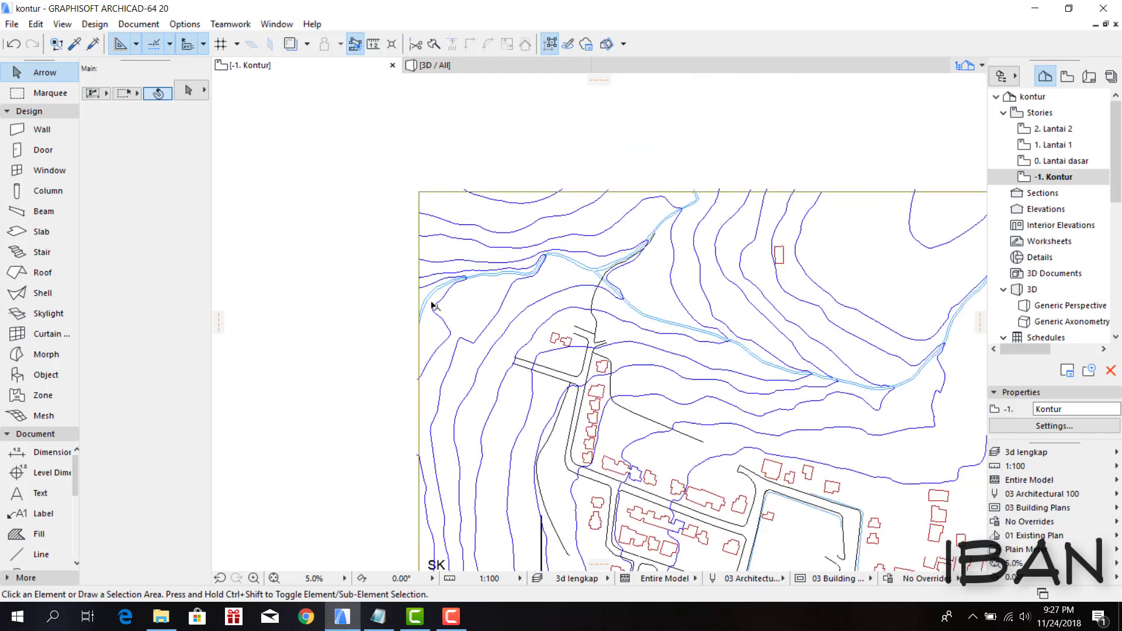
{"action": "mouse_move", "coordinate": [716, 292]}
{"action": "middle_mouse_down"}
{"action": "mouse_move", "coordinate": [694, 251]}
{"action": "mouse_move", "coordinate": [720, 240]}
{"action": "middle_mouse_up"}
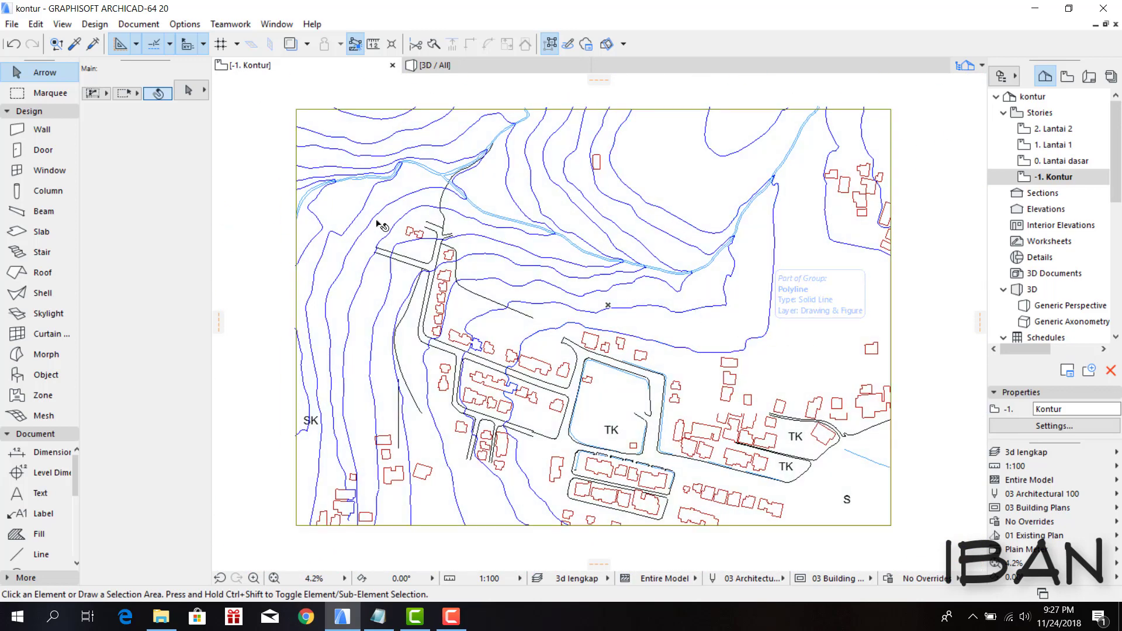
{"action": "scroll", "coordinate": [320, 214], "scroll_direction": "up", "scroll_amount": 2}
{"action": "scroll", "coordinate": [333, 216], "scroll_direction": "up", "scroll_amount": 2}
{"action": "scroll", "coordinate": [511, 243], "scroll_direction": "up", "scroll_amount": 2}
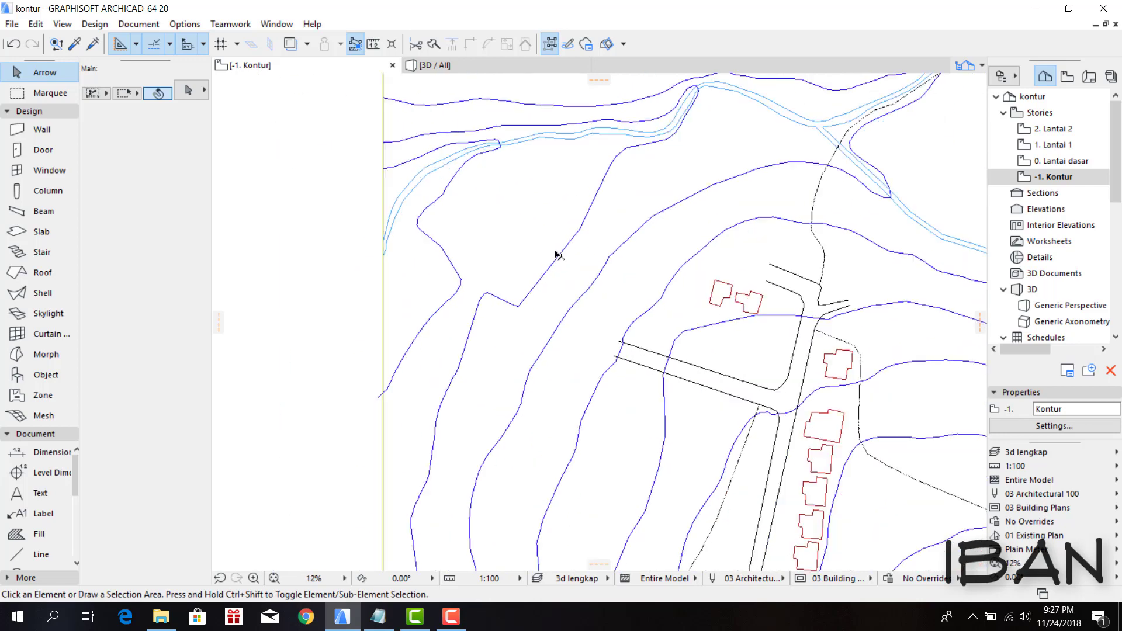
{"action": "scroll", "coordinate": [647, 343], "scroll_direction": "up", "scroll_amount": 2}
- Move the lower road-edge polyline's end node onto the road edge
{"action": "left_click", "coordinate": [614, 371]}
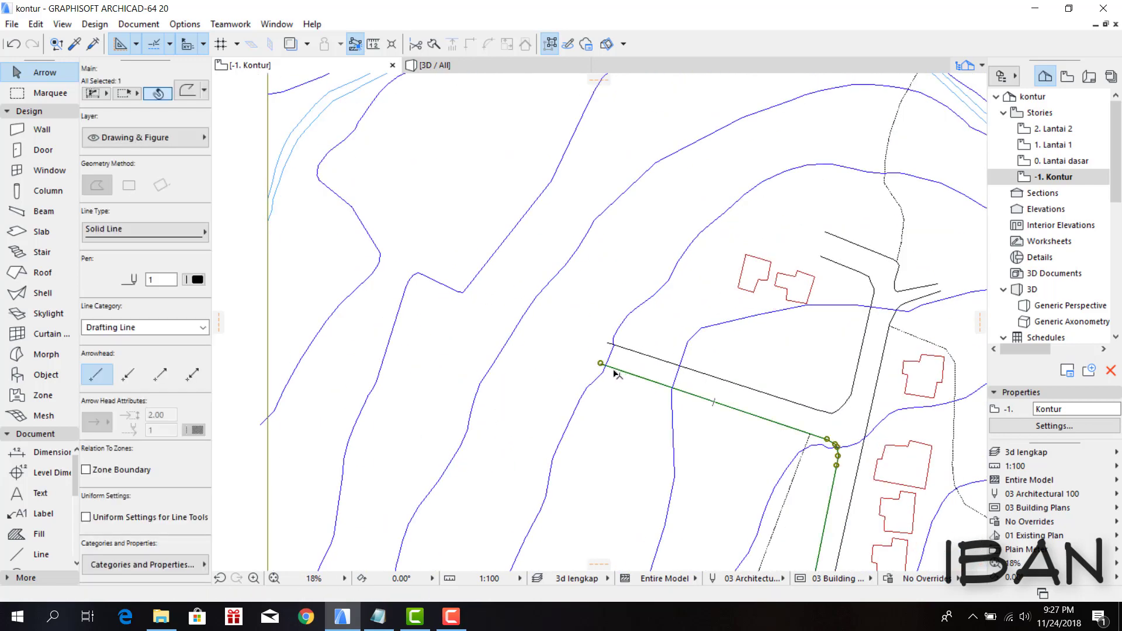
{"action": "left_click", "coordinate": [601, 364]}
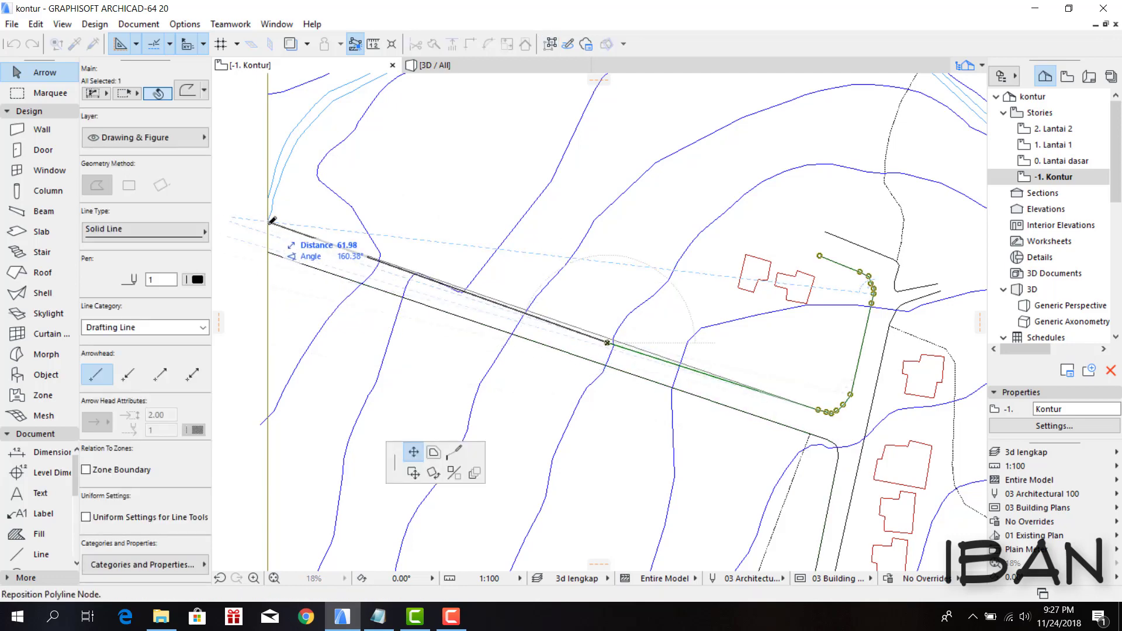
{"action": "key", "text": "Escape"}
{"action": "scroll", "coordinate": [556, 226], "scroll_direction": "down", "scroll_amount": 2}
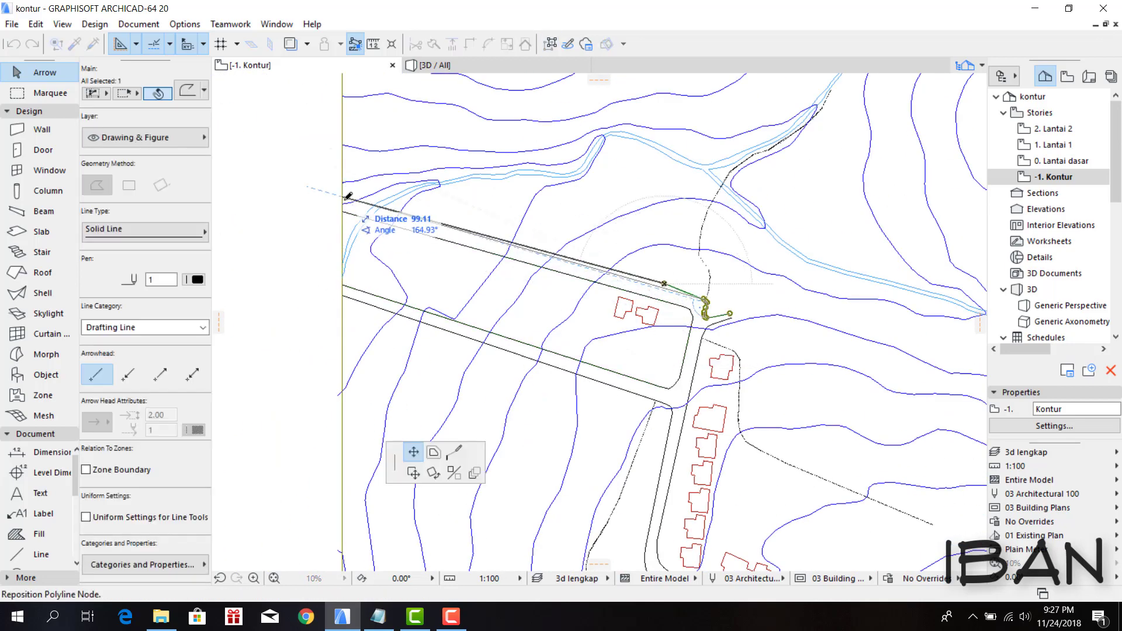
{"action": "scroll", "coordinate": [677, 309], "scroll_direction": "up", "scroll_amount": 4}
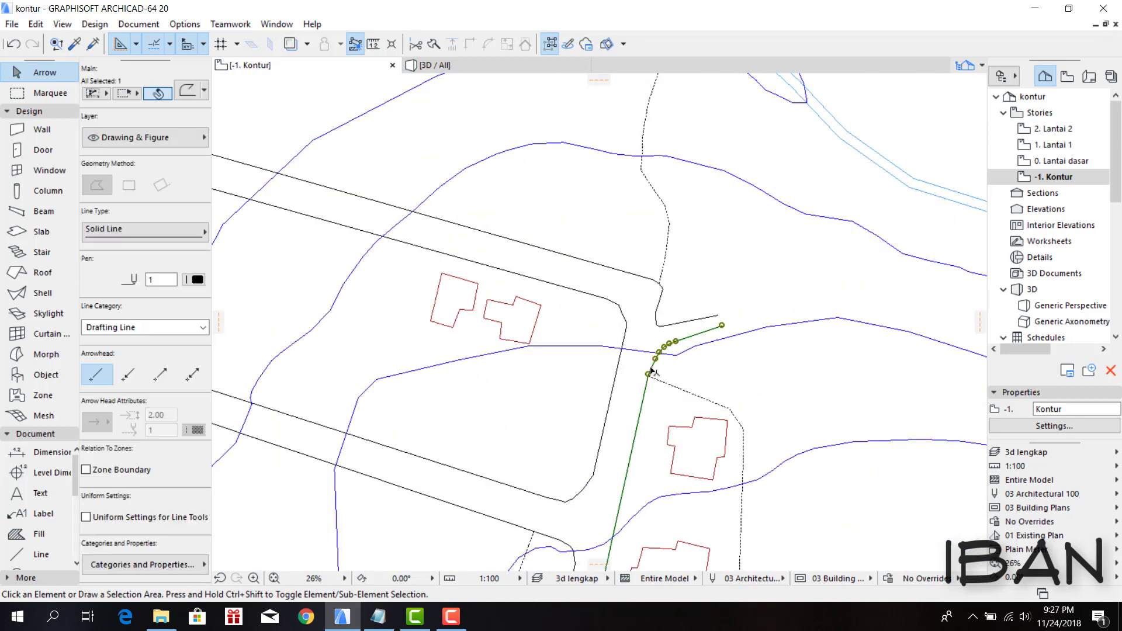
{"action": "left_click", "coordinate": [677, 309]}
{"action": "scroll", "coordinate": [650, 313], "scroll_direction": "up", "scroll_amount": 3}
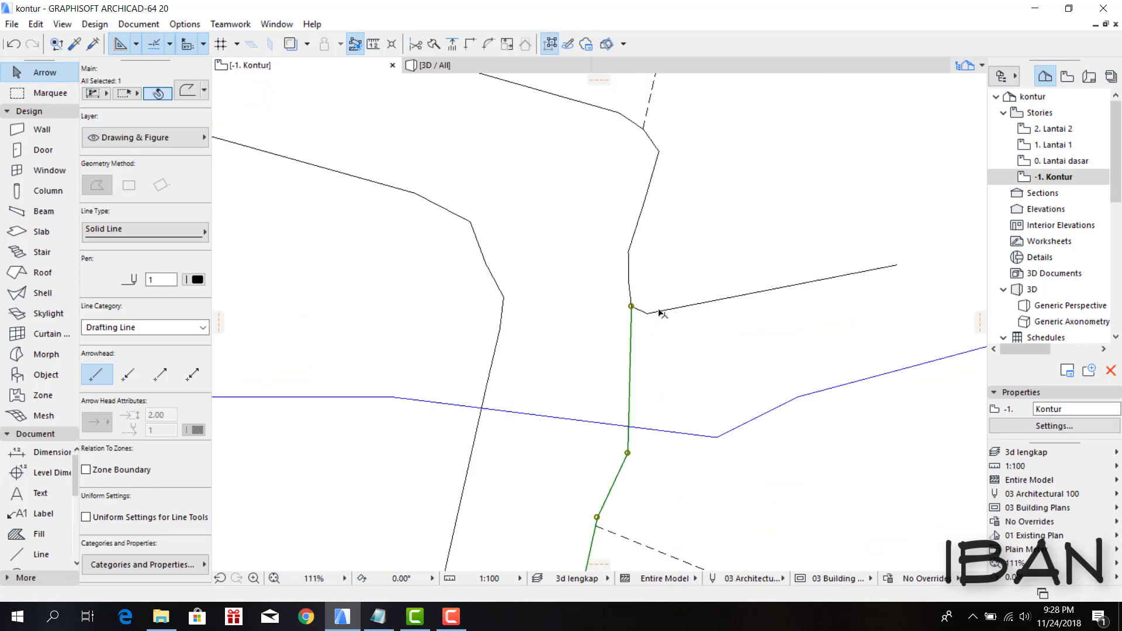
{"action": "scroll", "coordinate": [647, 314], "scroll_direction": "down", "scroll_amount": 5}
{"action": "scroll", "coordinate": [648, 314], "scroll_direction": "down", "scroll_amount": 4}
{"action": "scroll", "coordinate": [638, 397], "scroll_direction": "up", "scroll_amount": 2}
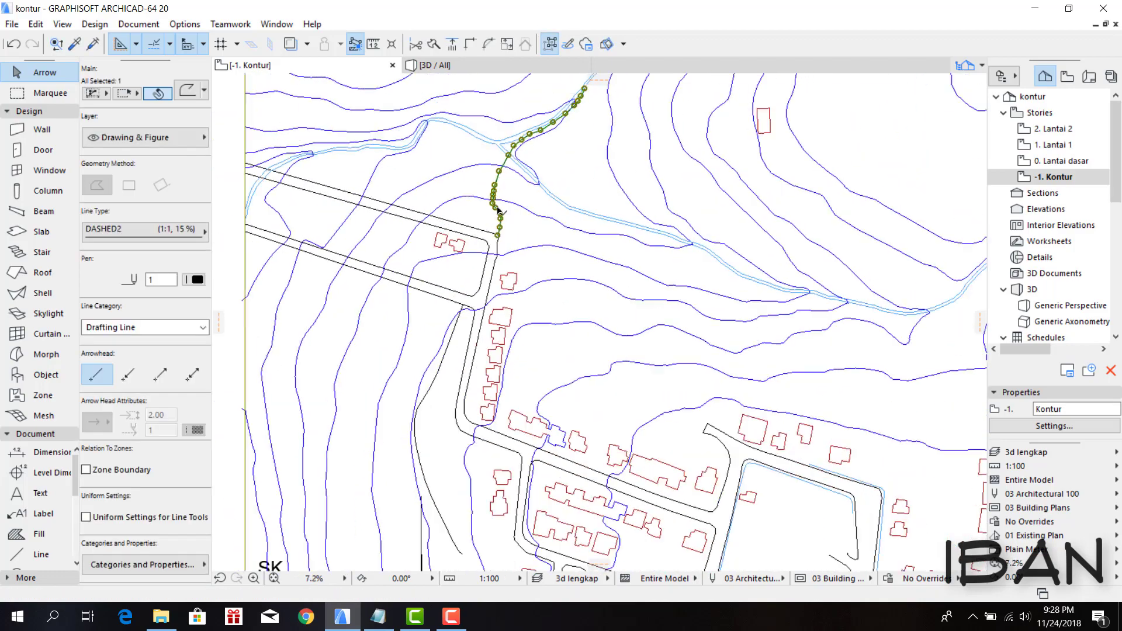
{"action": "key", "text": "Escape"}
{"action": "scroll", "coordinate": [638, 397], "scroll_direction": "up", "scroll_amount": 5}
- Remove the extra corner nodes to straighten the road-edge polyline
{"action": "left_click", "coordinate": [638, 398]}
{"action": "scroll", "coordinate": [619, 339], "scroll_direction": "up", "scroll_amount": 4}
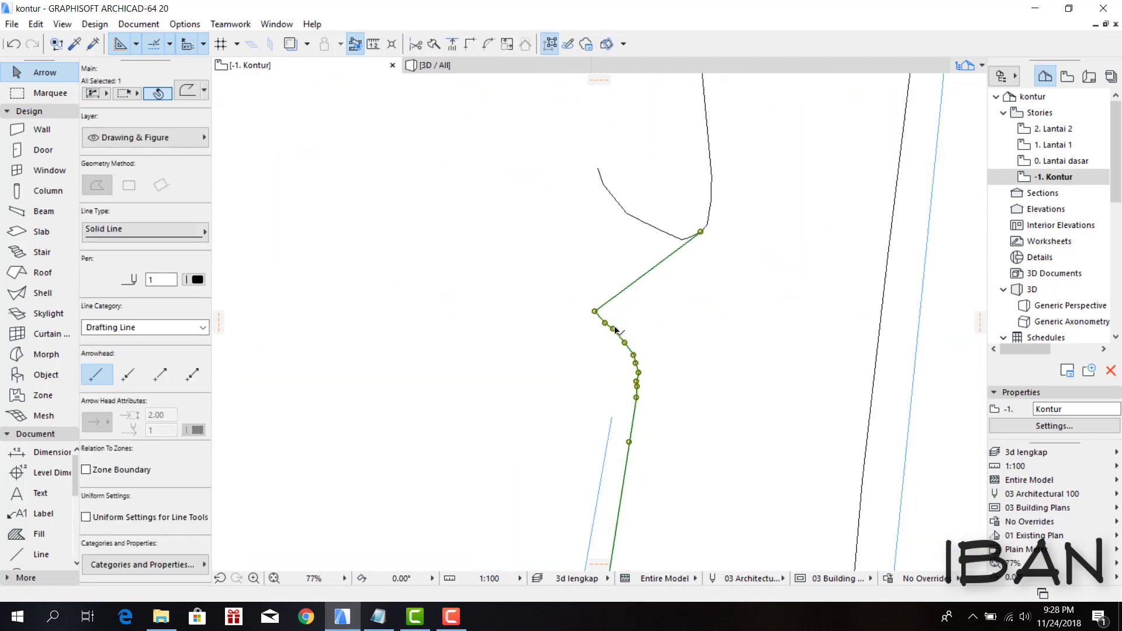
{"action": "left_click", "coordinate": [633, 355]}
{"action": "left_click", "coordinate": [637, 382]}
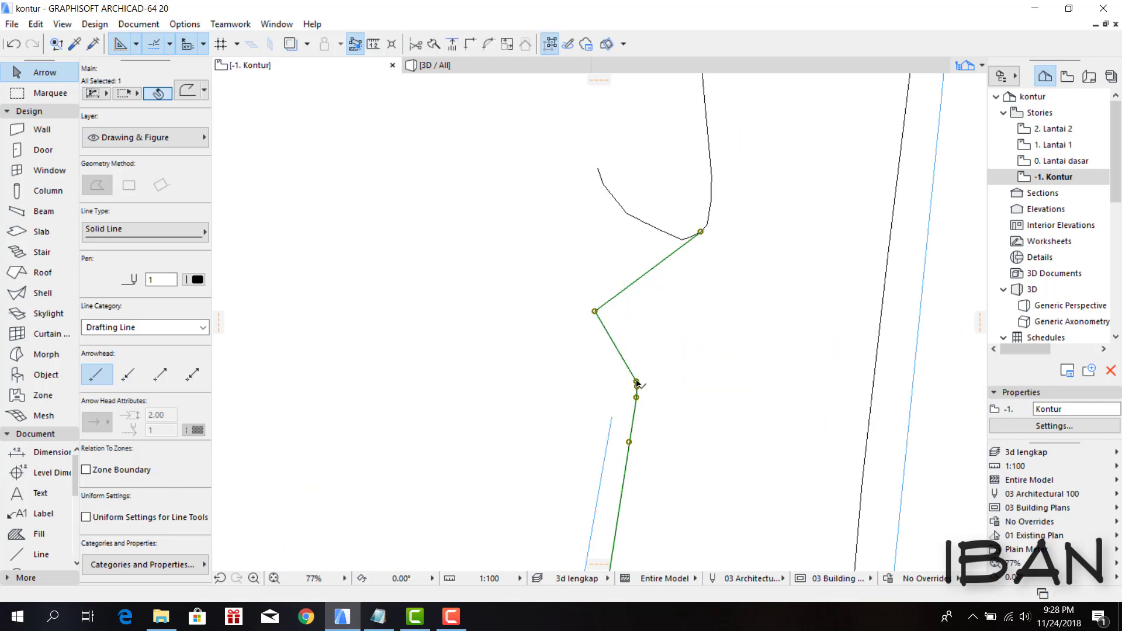
{"action": "scroll", "coordinate": [615, 301], "scroll_direction": "down", "scroll_amount": 5}
{"action": "scroll", "coordinate": [602, 293], "scroll_direction": "up", "scroll_amount": 2}
{"action": "scroll", "coordinate": [601, 298], "scroll_direction": "up", "scroll_amount": 1}
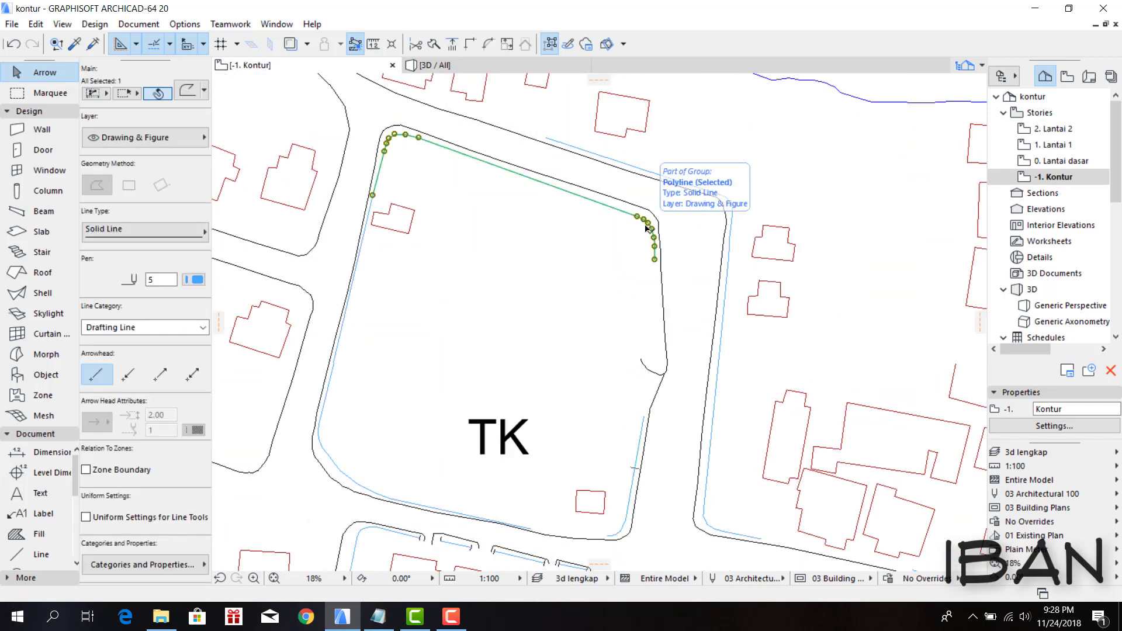
{"action": "key", "text": "Escape"}
- Check the road-edge polyline, housing-block element and terrain mesh by selecting each briefly
{"action": "left_click", "coordinate": [648, 371]}
{"action": "key", "text": "Escape"}
{"action": "scroll", "coordinate": [451, 327], "scroll_direction": "down", "scroll_amount": 3}
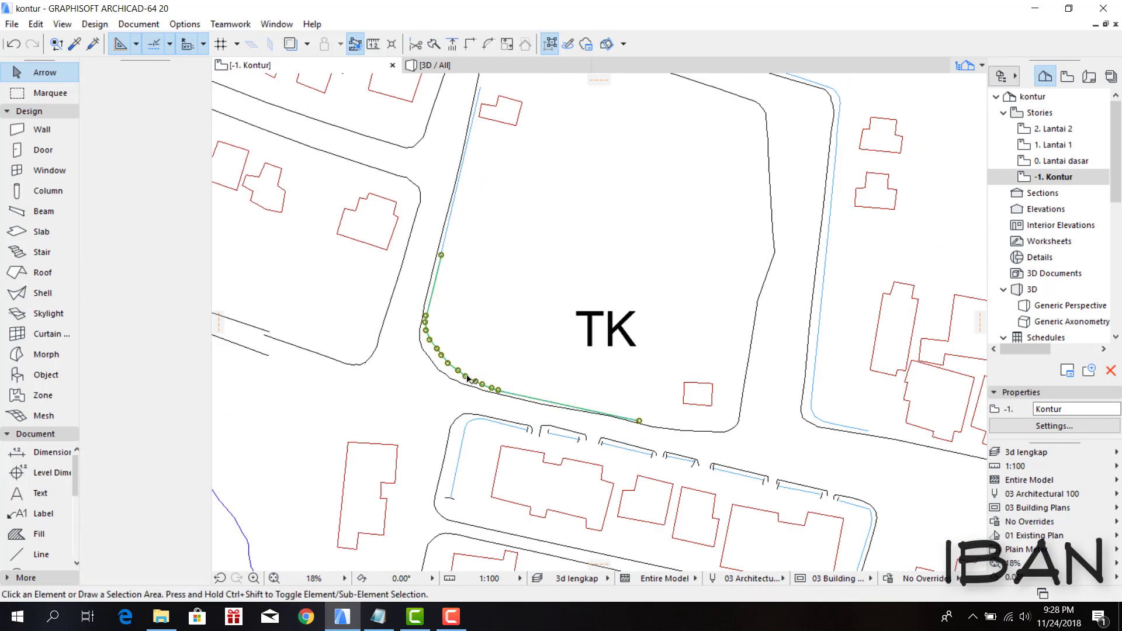
{"action": "left_click", "coordinate": [449, 329]}
{"action": "key", "text": "Escape"}
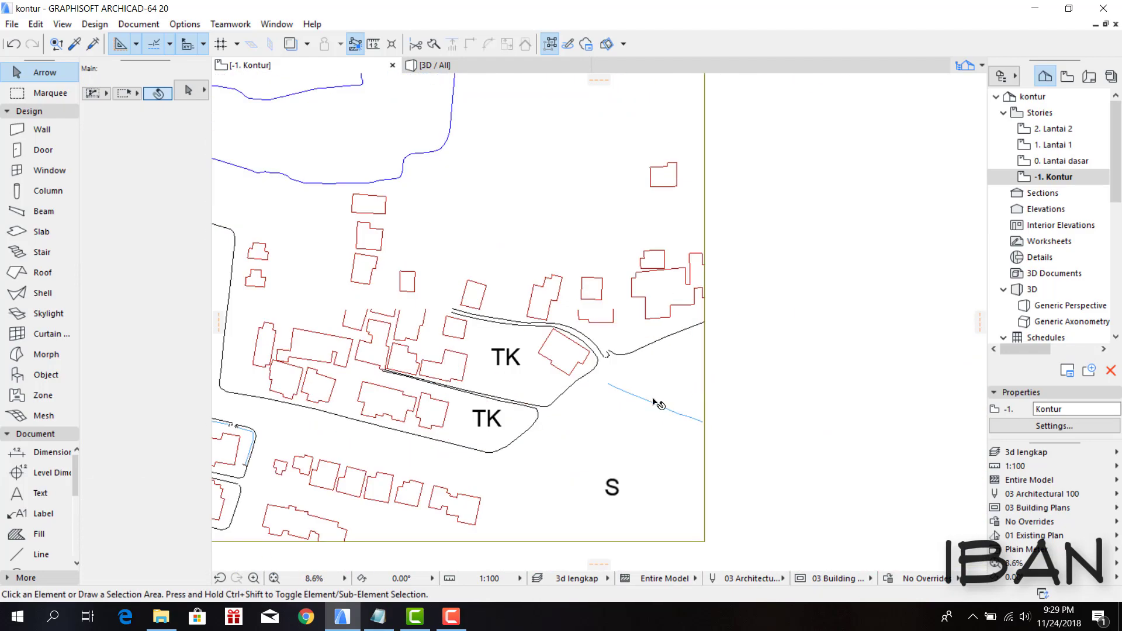
{"action": "scroll", "coordinate": [471, 354], "scroll_direction": "up", "scroll_amount": 3}
{"action": "scroll", "coordinate": [583, 306], "scroll_direction": "up", "scroll_amount": 1}
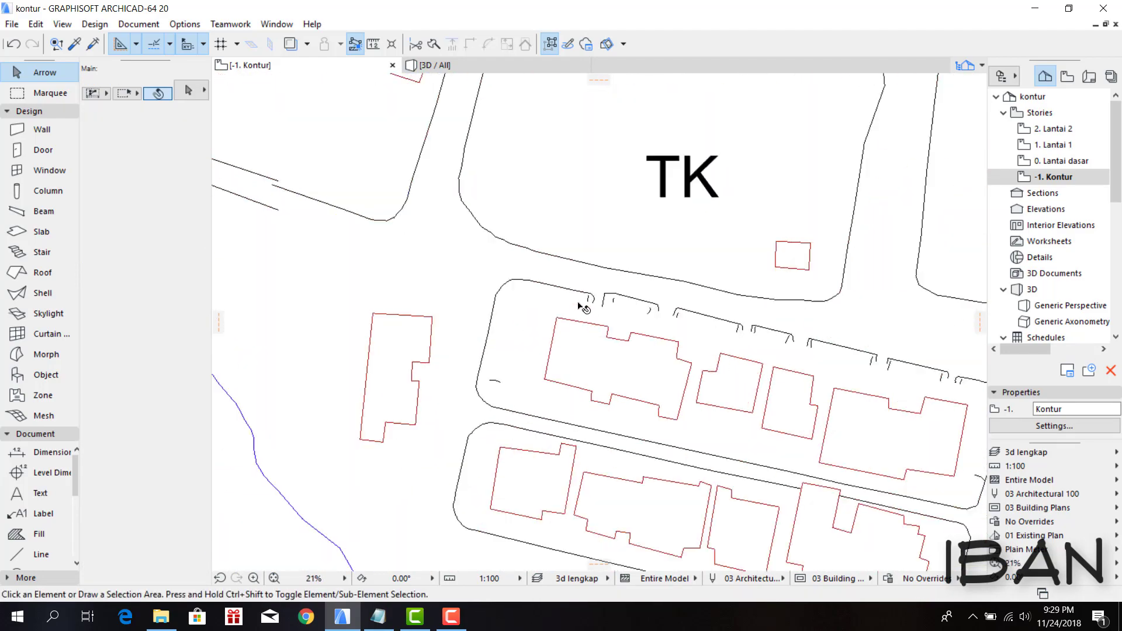
{"action": "scroll", "coordinate": [514, 253], "scroll_direction": "down", "scroll_amount": 2}
{"action": "scroll", "coordinate": [659, 241], "scroll_direction": "up", "scroll_amount": 1}
{"action": "left_click", "coordinate": [659, 241]}
{"action": "key", "text": "Escape"}
- Marquee-select the curb fragments along the housing block edge and delete them
{"action": "left_click", "coordinate": [501, 251]}
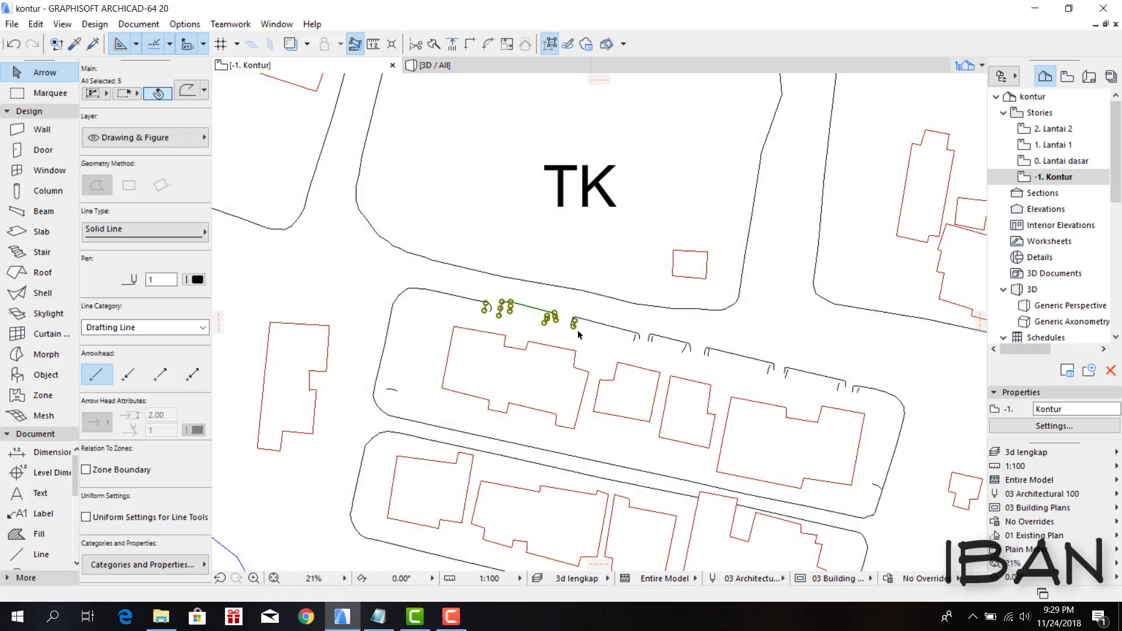
{"action": "scroll", "coordinate": [584, 327], "scroll_direction": "up", "scroll_amount": 1}
{"action": "left_click_drag", "start_coordinate": [451, 296], "coordinate": [881, 375]}
{"action": "left_click", "coordinate": [603, 407]}
{"action": "key", "text": "Delete"}
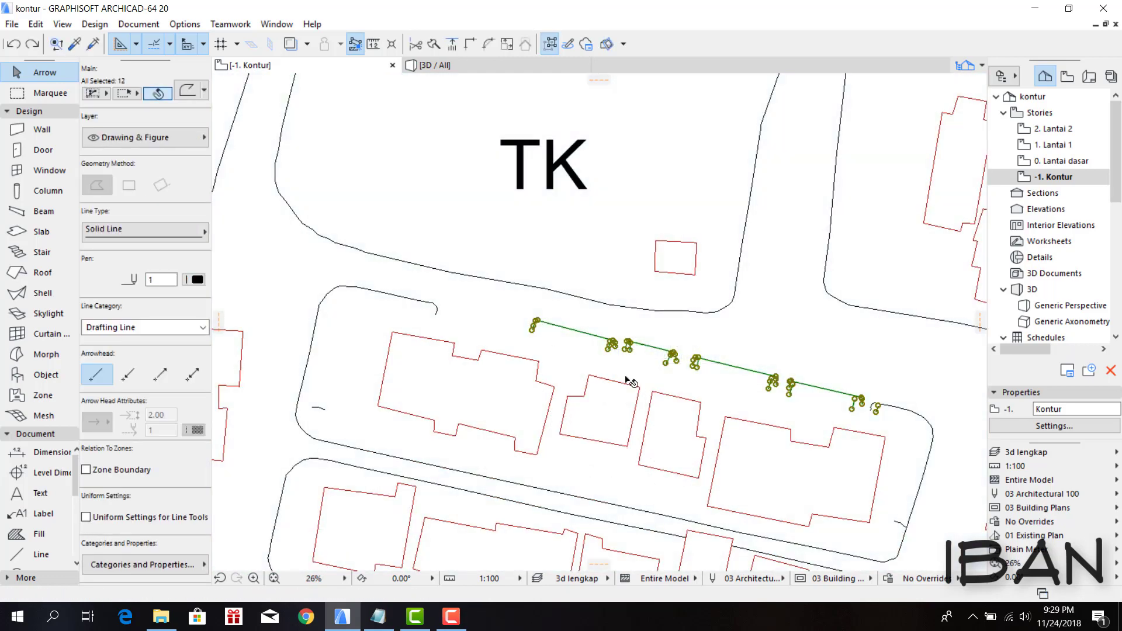
{"action": "scroll", "coordinate": [555, 376], "scroll_direction": "up", "scroll_amount": 4}
{"action": "scroll", "coordinate": [438, 314], "scroll_direction": "up", "scroll_amount": 3}
{"action": "scroll", "coordinate": [461, 369], "scroll_direction": "down", "scroll_amount": 5}
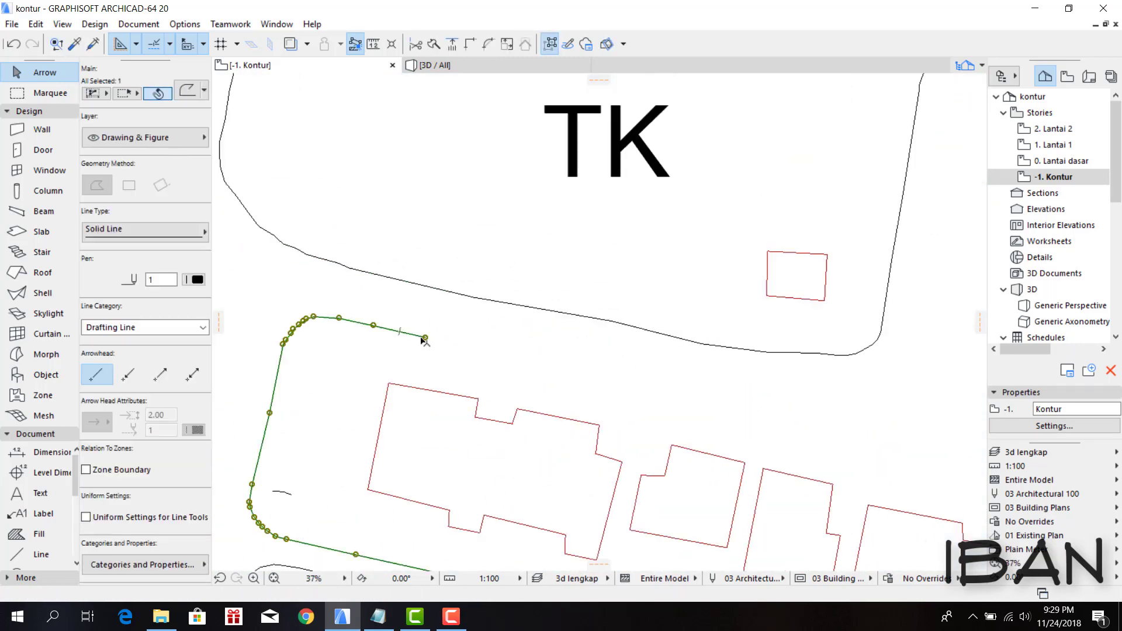
{"action": "scroll", "coordinate": [425, 340], "scroll_direction": "up", "scroll_amount": 5}
{"action": "left_click", "coordinate": [680, 395]}
{"action": "key", "text": "Escape"}
- Navigate the plan around the block corner to review the whole site
{"action": "scroll", "coordinate": [678, 407], "scroll_direction": "up", "scroll_amount": 2}
{"action": "scroll", "coordinate": [708, 387], "scroll_direction": "up", "scroll_amount": 2}
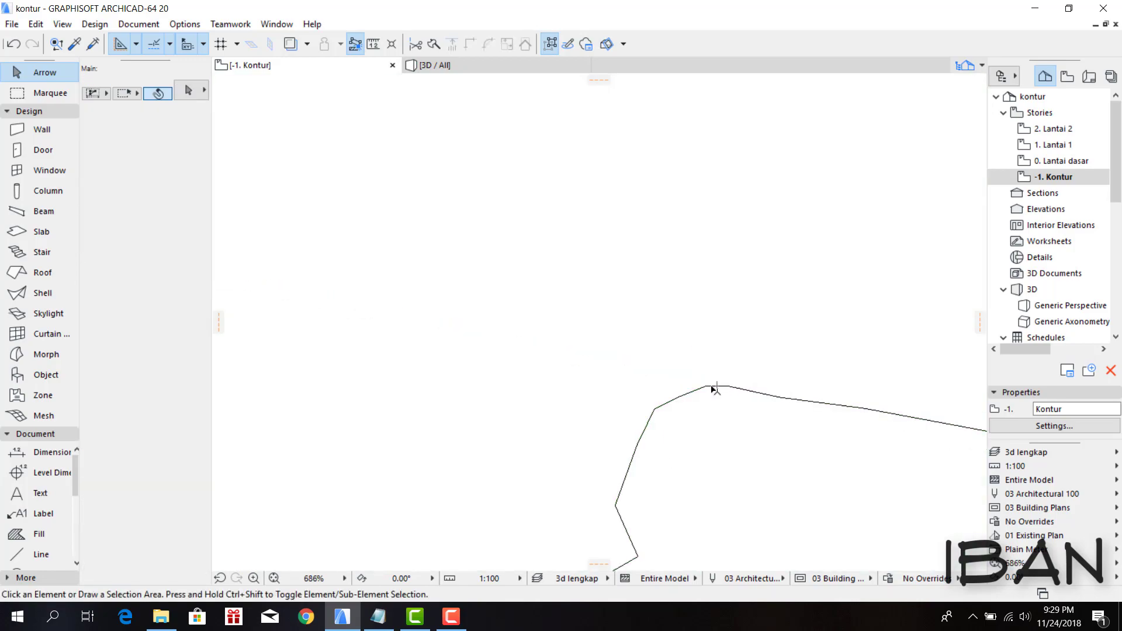
{"action": "scroll", "coordinate": [672, 368], "scroll_direction": "down", "scroll_amount": 5}
{"action": "scroll", "coordinate": [734, 375], "scroll_direction": "down", "scroll_amount": 3}
{"action": "scroll", "coordinate": [719, 386], "scroll_direction": "up", "scroll_amount": 2}
{"action": "left_click", "coordinate": [697, 390]}
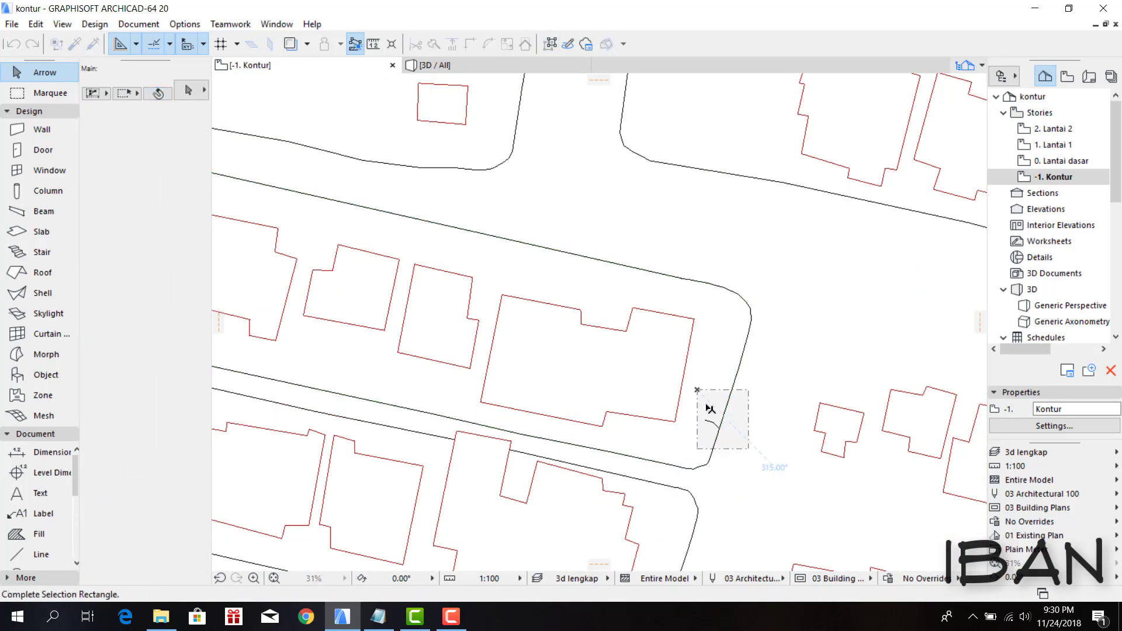
{"action": "scroll", "coordinate": [708, 408], "scroll_direction": "down", "scroll_amount": 1}
{"action": "scroll", "coordinate": [726, 468], "scroll_direction": "down", "scroll_amount": 1}
{"action": "scroll", "coordinate": [605, 370], "scroll_direction": "down", "scroll_amount": 1}
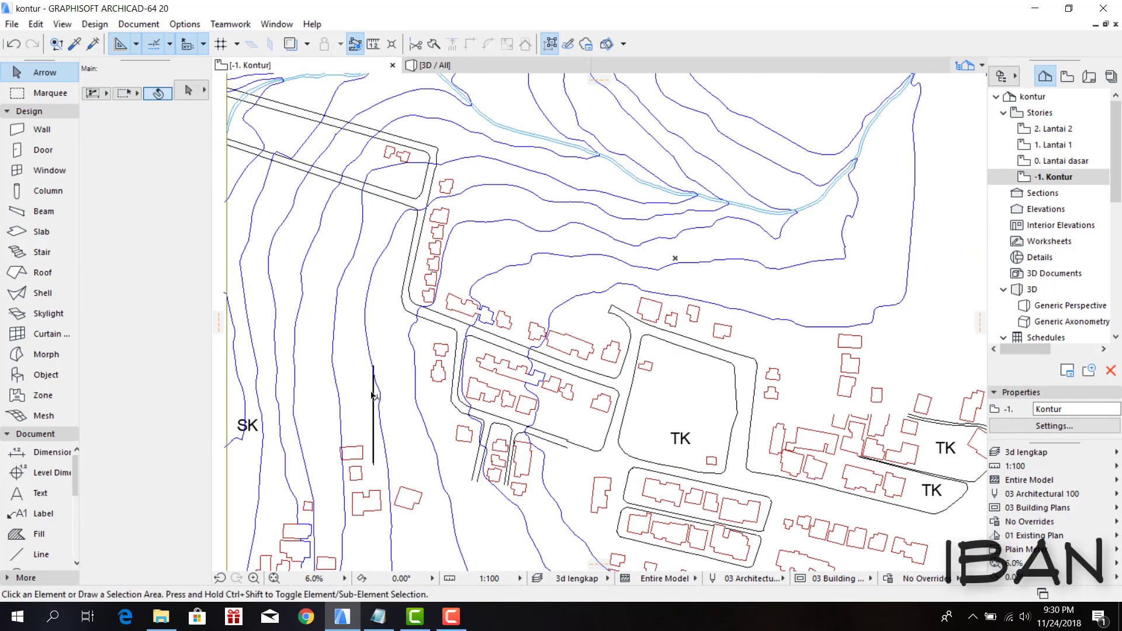
{"action": "middle_click_drag", "start_coordinate": [373, 395], "coordinate": [466, 370]}
{"action": "scroll", "coordinate": [465, 370], "scroll_direction": "down", "scroll_amount": 1}
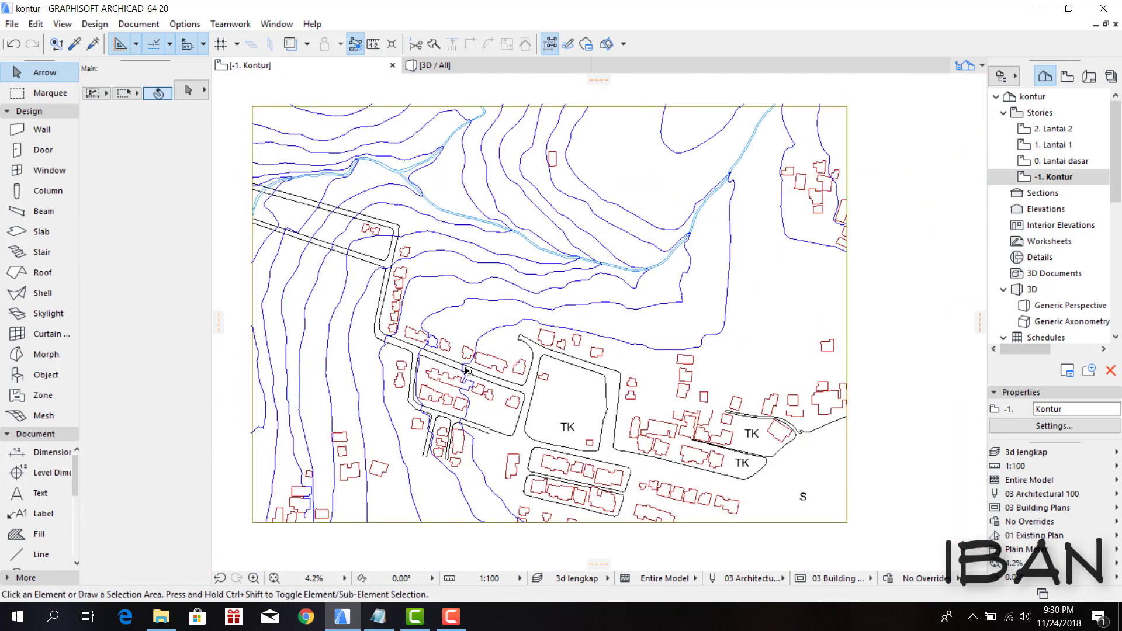
{"action": "scroll", "coordinate": [466, 370], "scroll_direction": "up", "scroll_amount": 3}
- Edit the road-edge polyline below TK and draw a line from the road corner toward the border
{"action": "left_click", "coordinate": [523, 283]}
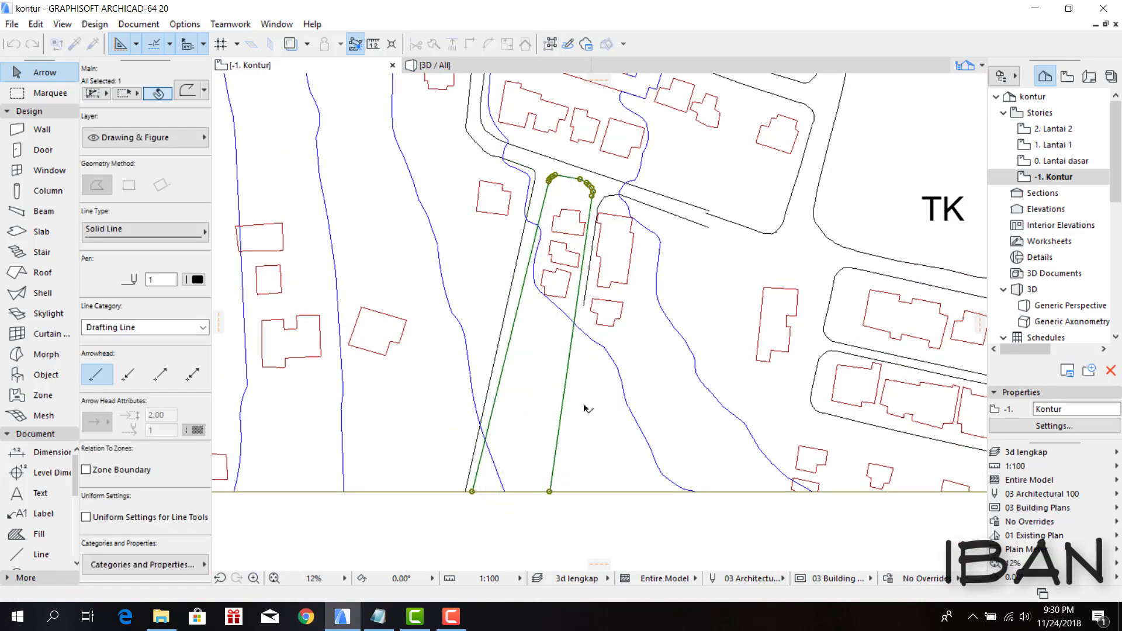
{"action": "scroll", "coordinate": [582, 295], "scroll_direction": "up", "scroll_amount": 2}
{"action": "scroll", "coordinate": [581, 295], "scroll_direction": "down", "scroll_amount": 1}
{"action": "left_click", "coordinate": [548, 305]}
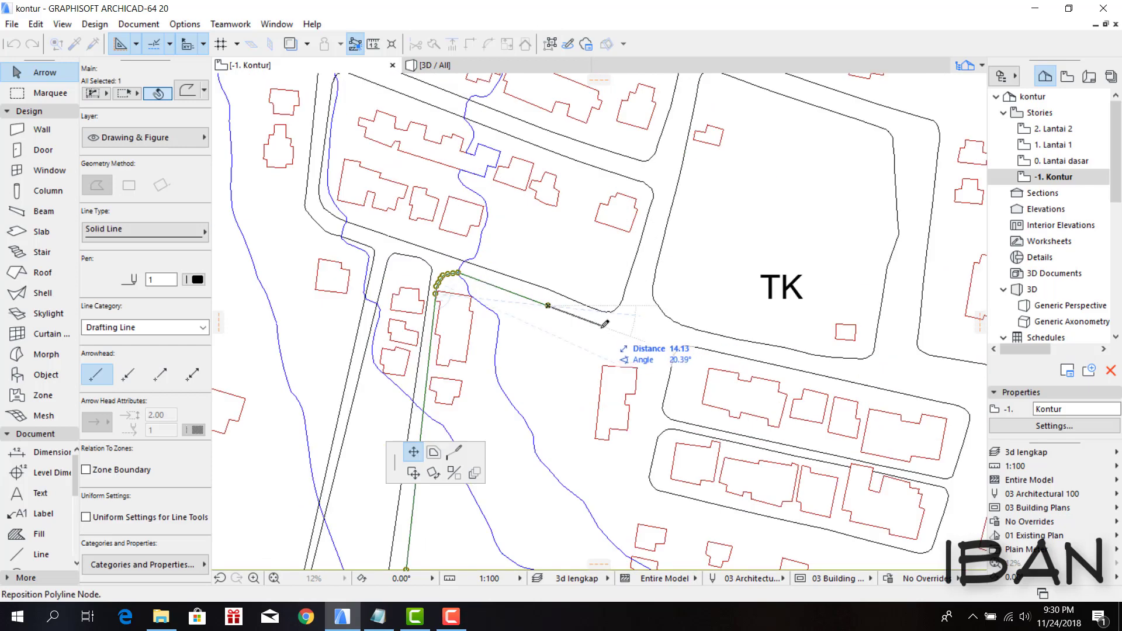
{"action": "scroll", "coordinate": [604, 324], "scroll_direction": "down", "scroll_amount": 2}
{"action": "scroll", "coordinate": [605, 324], "scroll_direction": "up", "scroll_amount": 2}
{"action": "key", "text": "Delete"}
{"action": "left_click", "coordinate": [41, 554]}
{"action": "left_click", "coordinate": [658, 395]}
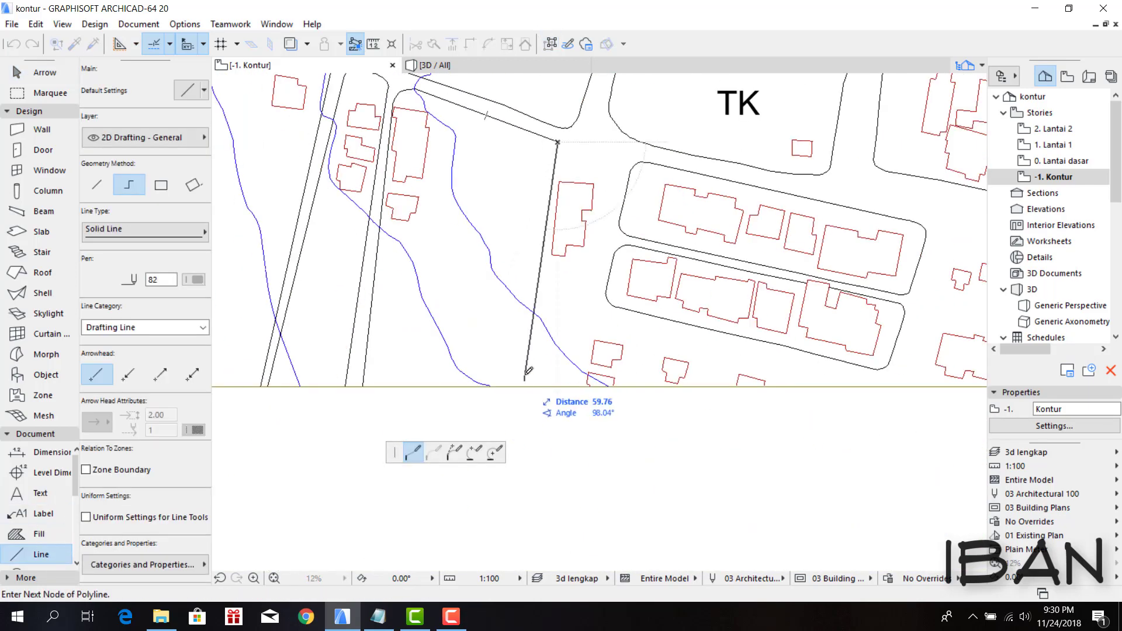
- Try a fillet on the line corner, then undo it
{"action": "right_click", "coordinate": [553, 186]}
{"action": "left_click", "coordinate": [591, 293]}
{"action": "scroll", "coordinate": [551, 271], "scroll_direction": "up", "scroll_amount": 3}
{"action": "left_click", "coordinate": [489, 43]}
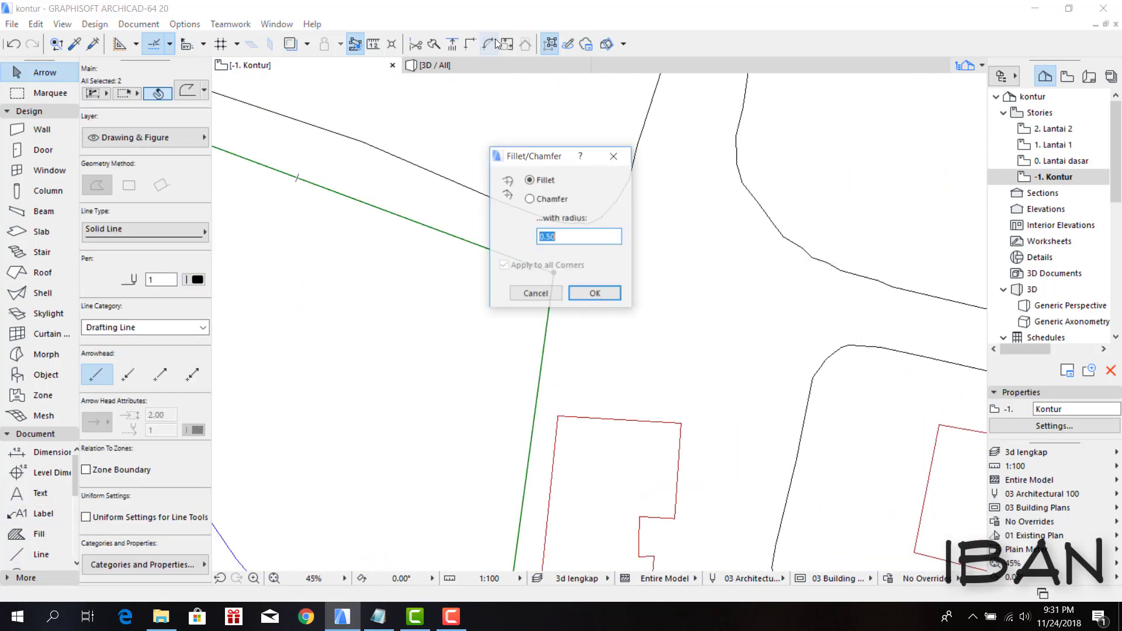
{"action": "left_click", "coordinate": [594, 293]}
{"action": "scroll", "coordinate": [596, 316], "scroll_direction": "up", "scroll_amount": 3}
{"action": "key", "text": "ctrl+z"}
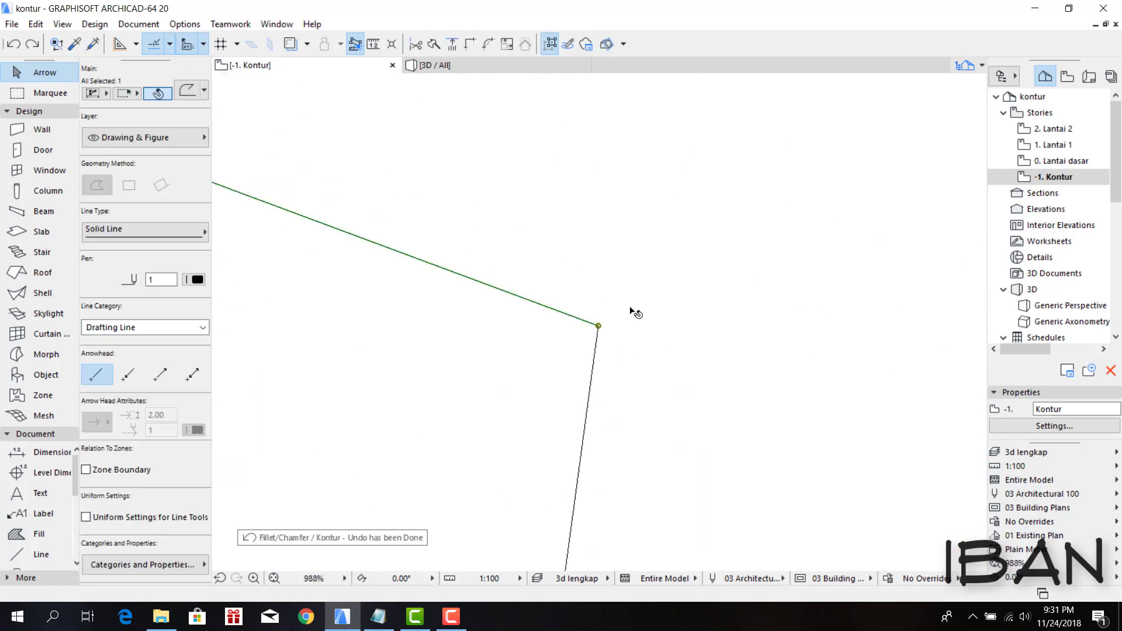
{"action": "scroll", "coordinate": [538, 221], "scroll_direction": "down", "scroll_amount": 15}
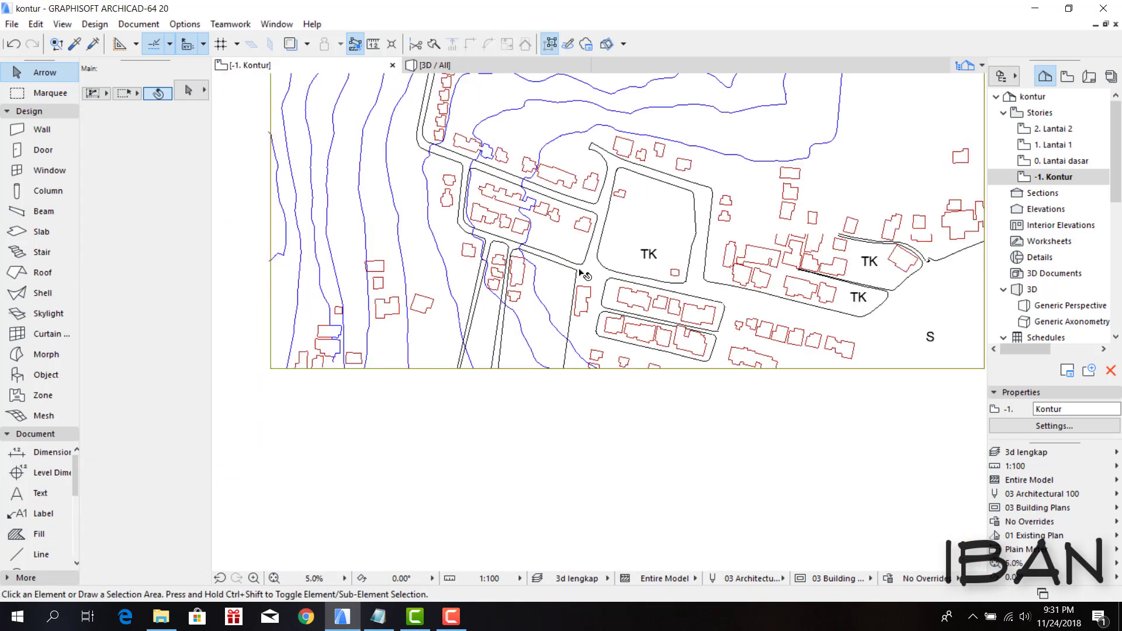
{"action": "scroll", "coordinate": [514, 286], "scroll_direction": "up", "scroll_amount": 3}
{"action": "scroll", "coordinate": [564, 280], "scroll_direction": "up", "scroll_amount": 2}
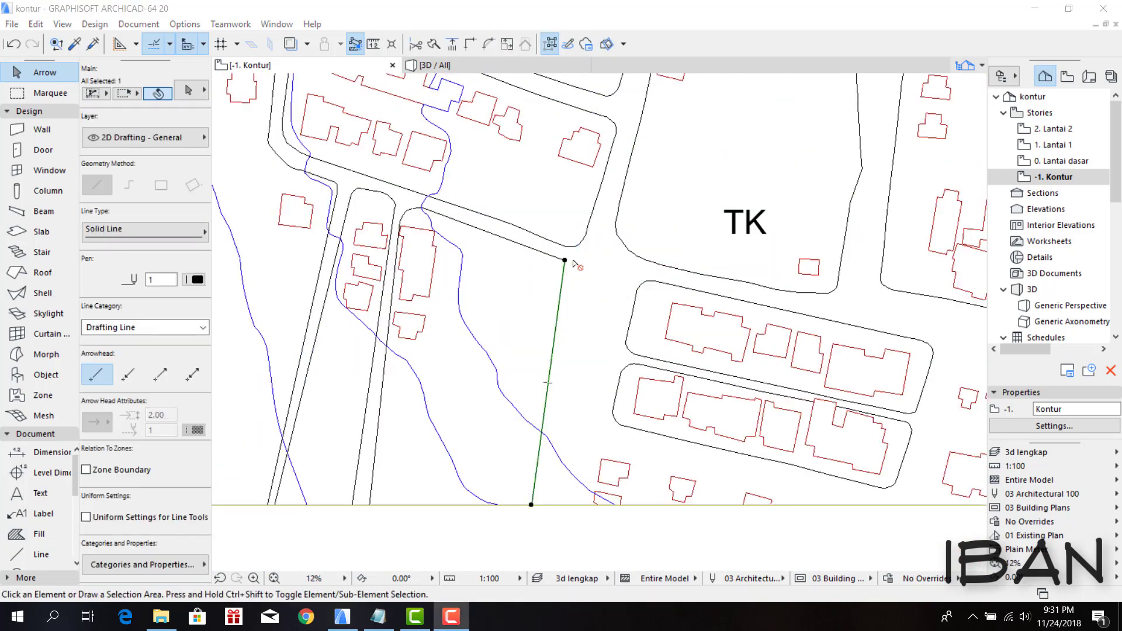
{"action": "scroll", "coordinate": [559, 345], "scroll_direction": "down", "scroll_amount": 3}
- Select the line segments and road-edge polyline near the right TK and show them in 3D
{"action": "left_click", "coordinate": [593, 366]}
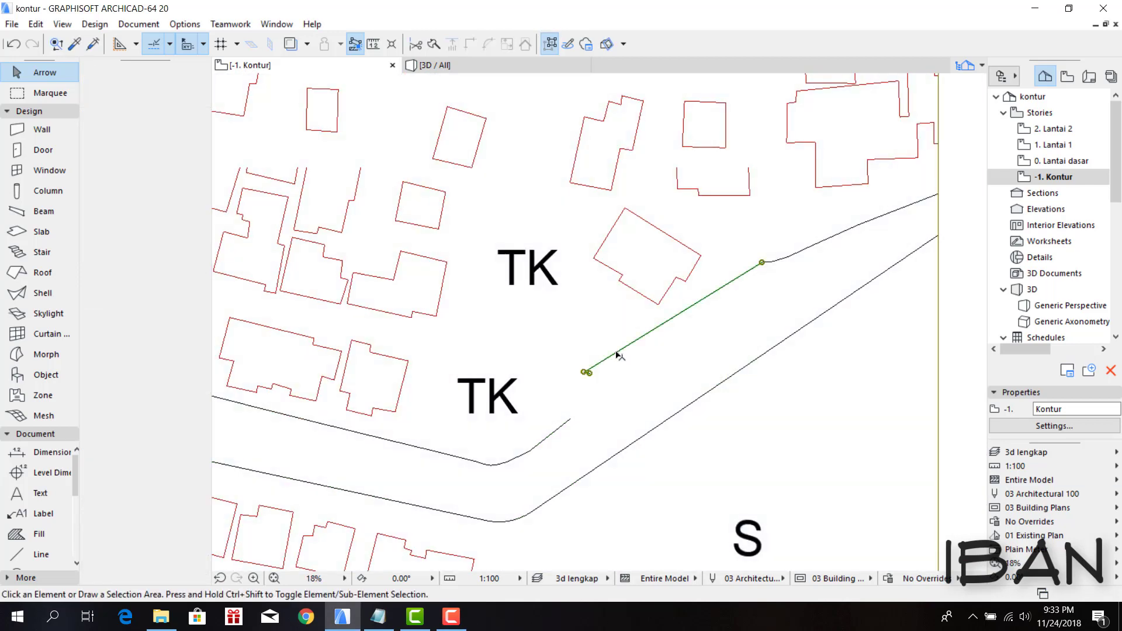
{"action": "left_click", "coordinate": [534, 458]}
{"action": "scroll", "coordinate": [694, 365], "scroll_direction": "down", "scroll_amount": 5}
{"action": "scroll", "coordinate": [694, 365], "scroll_direction": "up", "scroll_amount": 3}
{"action": "scroll", "coordinate": [426, 386], "scroll_direction": "up", "scroll_amount": 3}
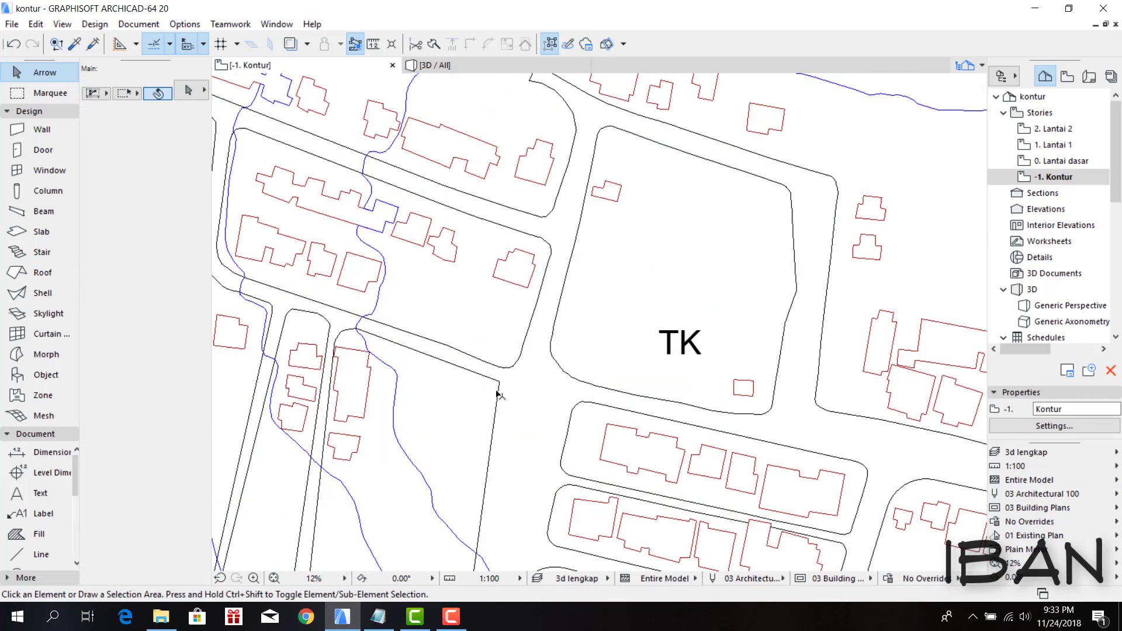
{"action": "left_click", "coordinate": [438, 359]}
{"action": "right_click", "coordinate": [438, 362]}
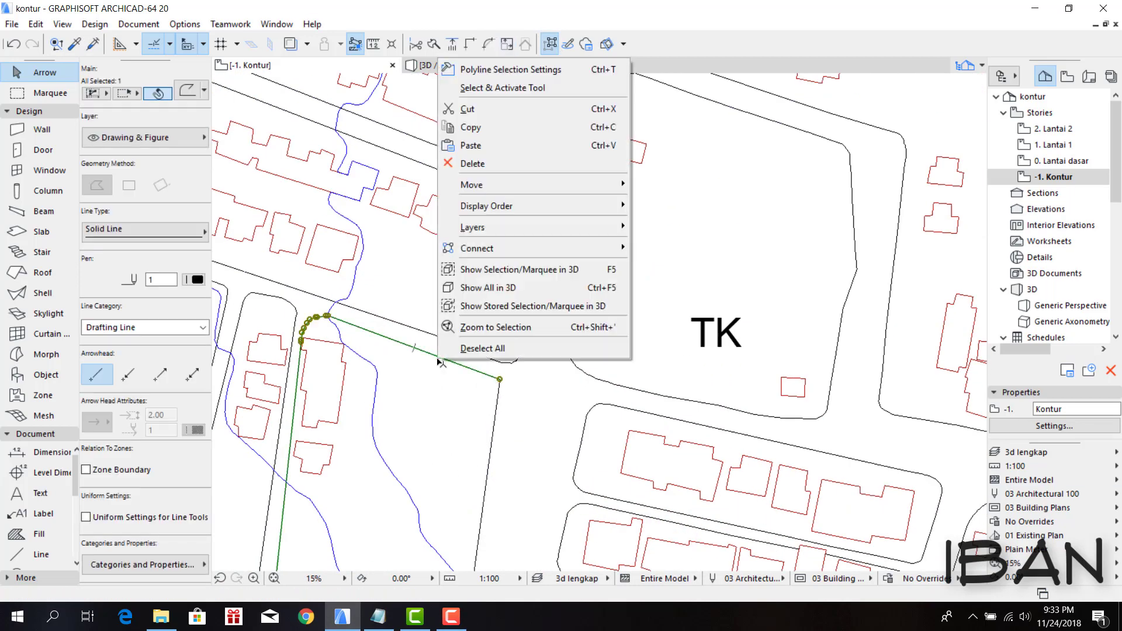
{"action": "left_click", "coordinate": [479, 303]}
{"action": "scroll", "coordinate": [438, 351], "scroll_direction": "down", "scroll_amount": 1}
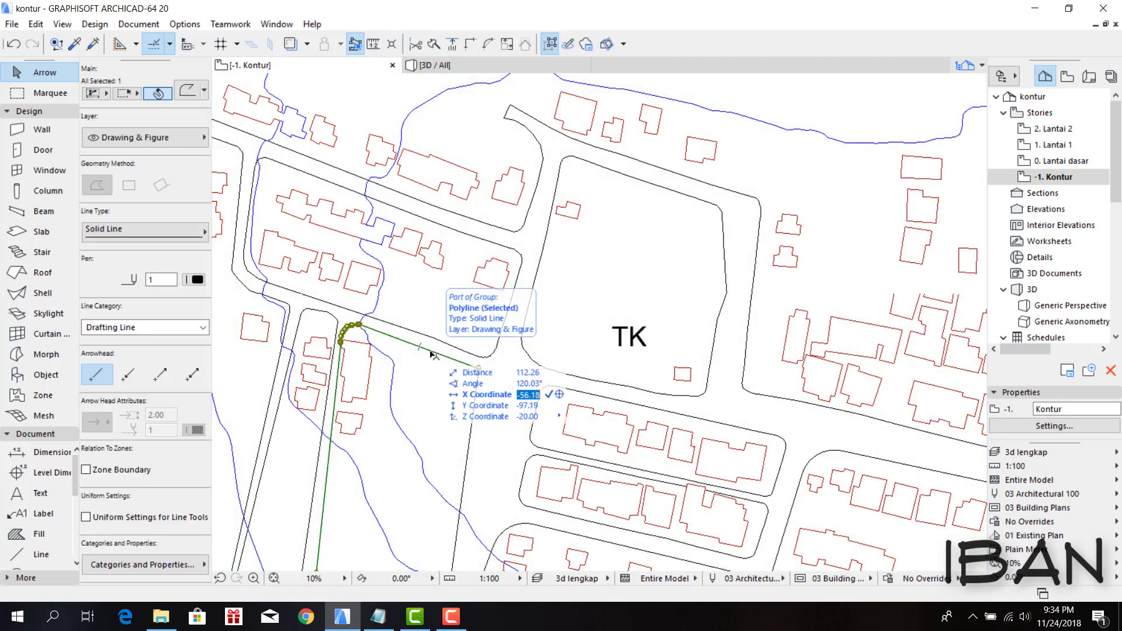
- Join the two road lines at their corner with Fillet/Chamfer, then clear the selection
{"action": "left_click", "coordinate": [438, 344]}
{"action": "left_click", "coordinate": [441, 343]}
{"action": "scroll", "coordinate": [463, 370], "scroll_direction": "up", "scroll_amount": 2}
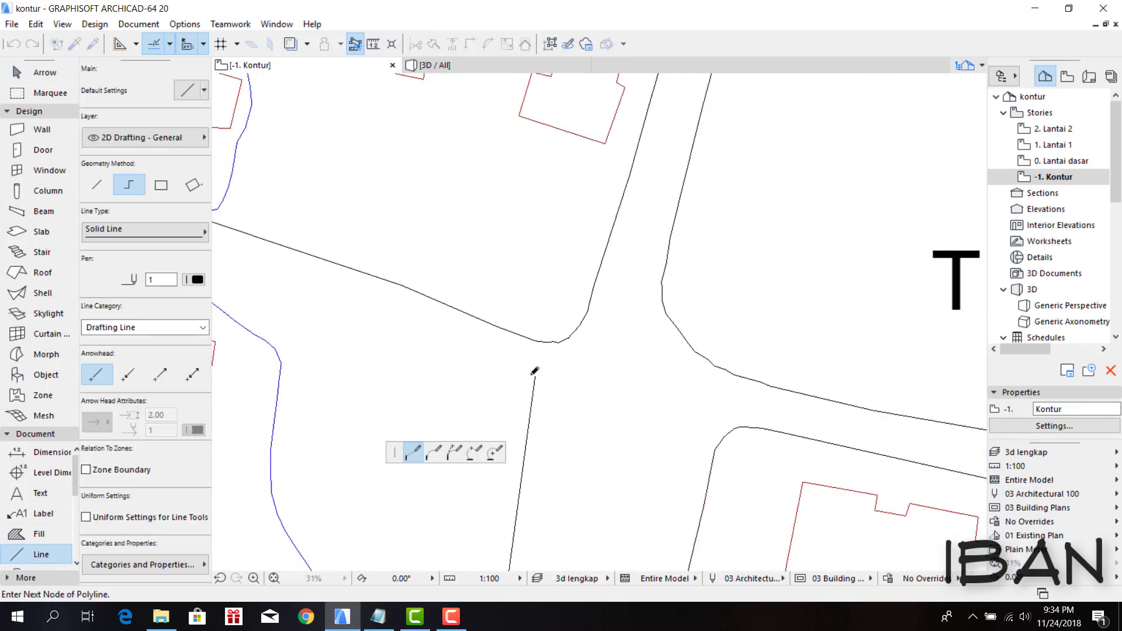
{"action": "scroll", "coordinate": [534, 376], "scroll_direction": "up", "scroll_amount": 2}
{"action": "left_click", "coordinate": [489, 45]}
{"action": "left_click", "coordinate": [576, 294]}
{"action": "scroll", "coordinate": [564, 296], "scroll_direction": "down", "scroll_amount": 3}
{"action": "scroll", "coordinate": [526, 316], "scroll_direction": "up", "scroll_amount": 2}
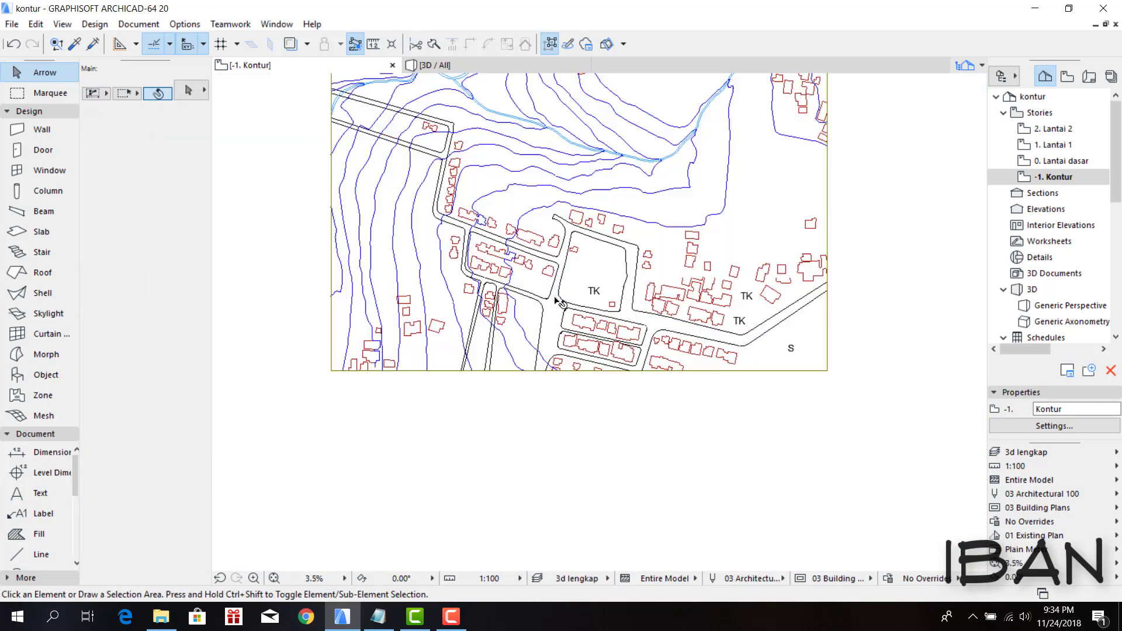
{"action": "scroll", "coordinate": [503, 333], "scroll_direction": "up", "scroll_amount": 2}
{"action": "left_click", "coordinate": [497, 339]}
{"action": "key", "text": "Escape"}
{"action": "scroll", "coordinate": [720, 225], "scroll_direction": "down", "scroll_amount": 6}
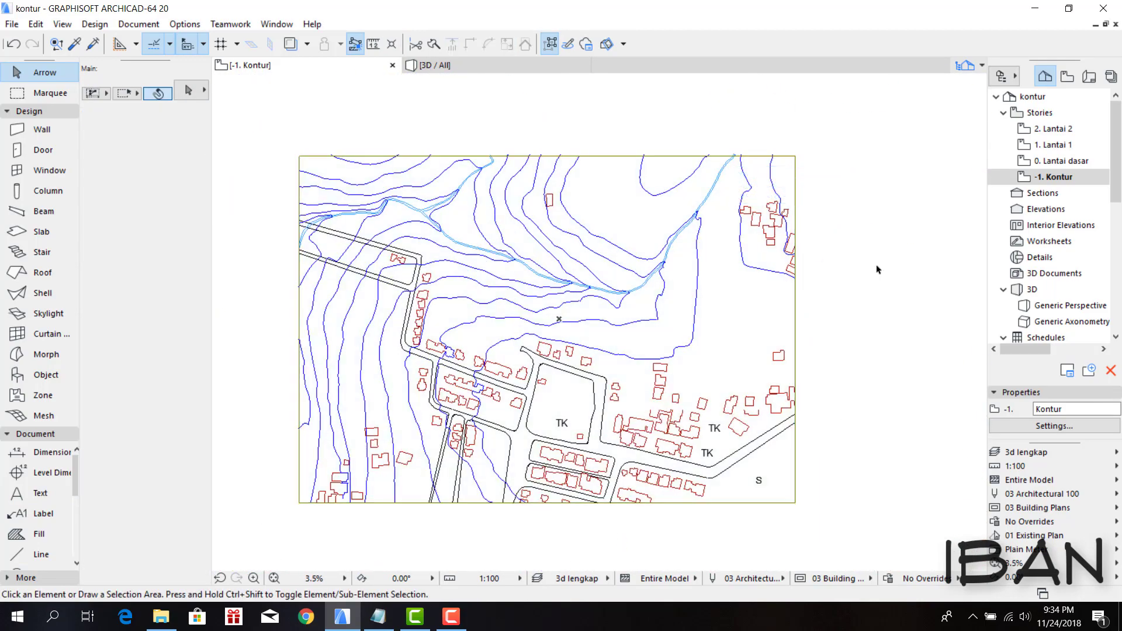
{"action": "key", "text": "F3"}
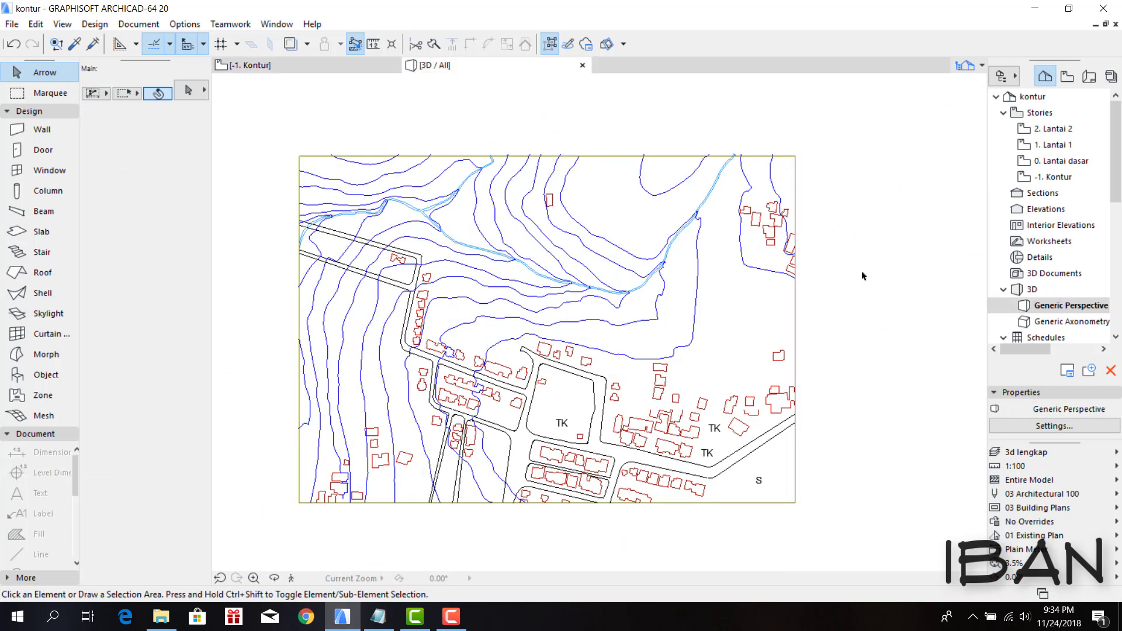
{"action": "scroll", "coordinate": [619, 321], "scroll_direction": "down", "scroll_amount": 5}
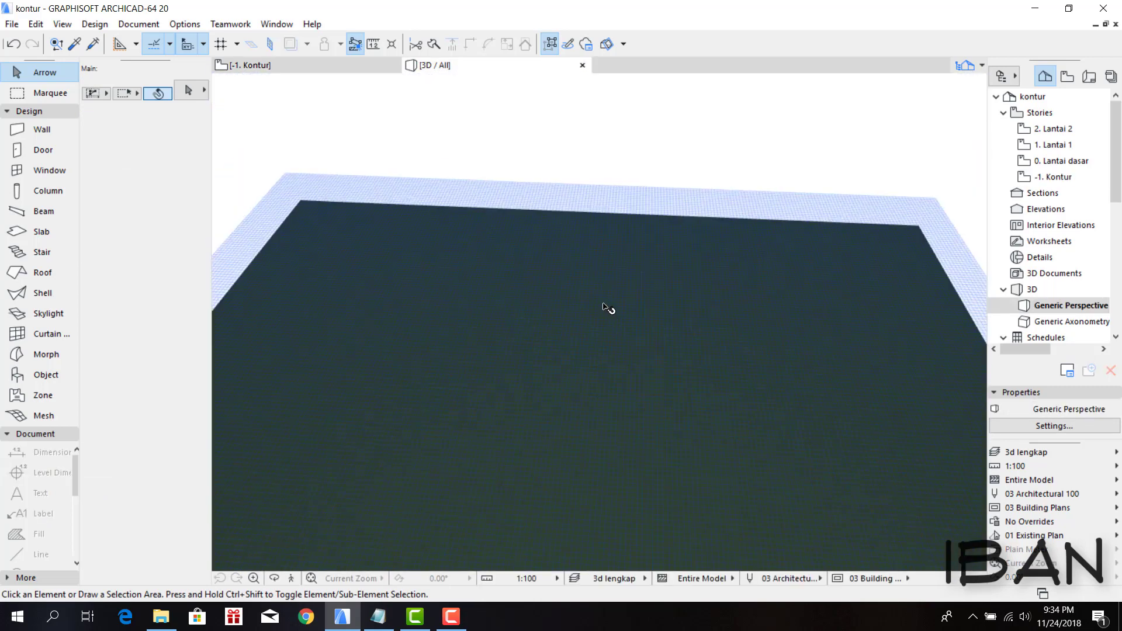
{"action": "scroll", "coordinate": [607, 309], "scroll_direction": "down", "scroll_amount": 3}
{"action": "scroll", "coordinate": [748, 461], "scroll_direction": "up", "scroll_amount": 5}
{"action": "mouse_move", "coordinate": [750, 463]}
{"action": "left_mouse_down"}
{"action": "mouse_move", "coordinate": [631, 296]}
{"action": "mouse_move", "coordinate": [766, 391]}
{"action": "left_mouse_up"}
{"action": "key", "text": "F2"}
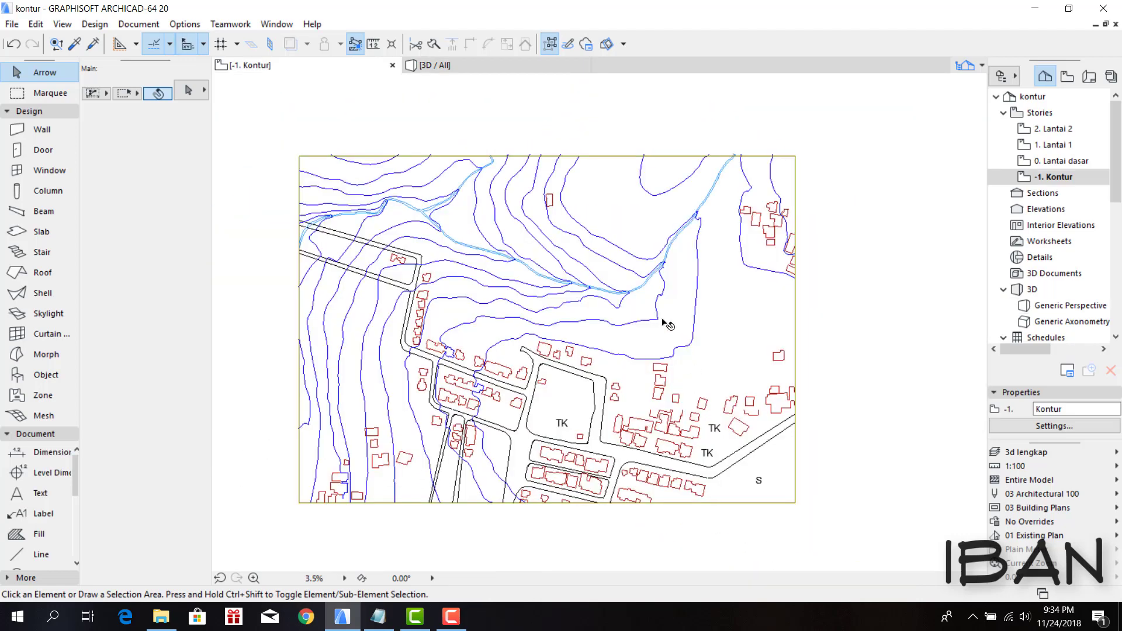
{"action": "middle_click_drag", "start_coordinate": [524, 260], "coordinate": [581, 297]}
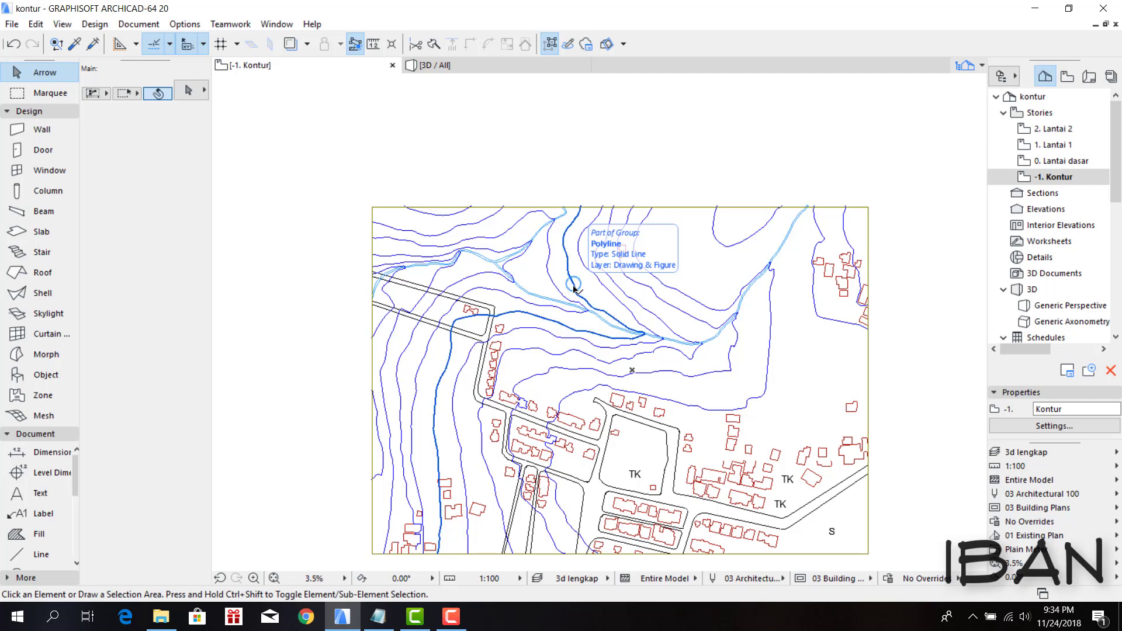
{"action": "scroll", "coordinate": [538, 274], "scroll_direction": "up", "scroll_amount": 5}
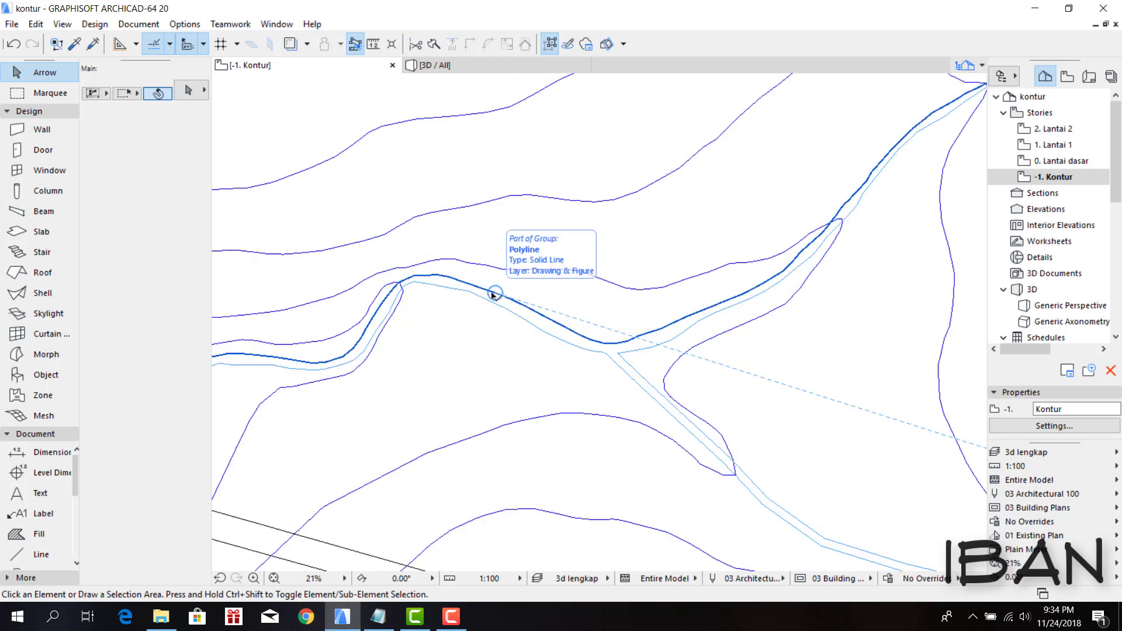
{"action": "scroll", "coordinate": [491, 296], "scroll_direction": "down", "scroll_amount": 1}
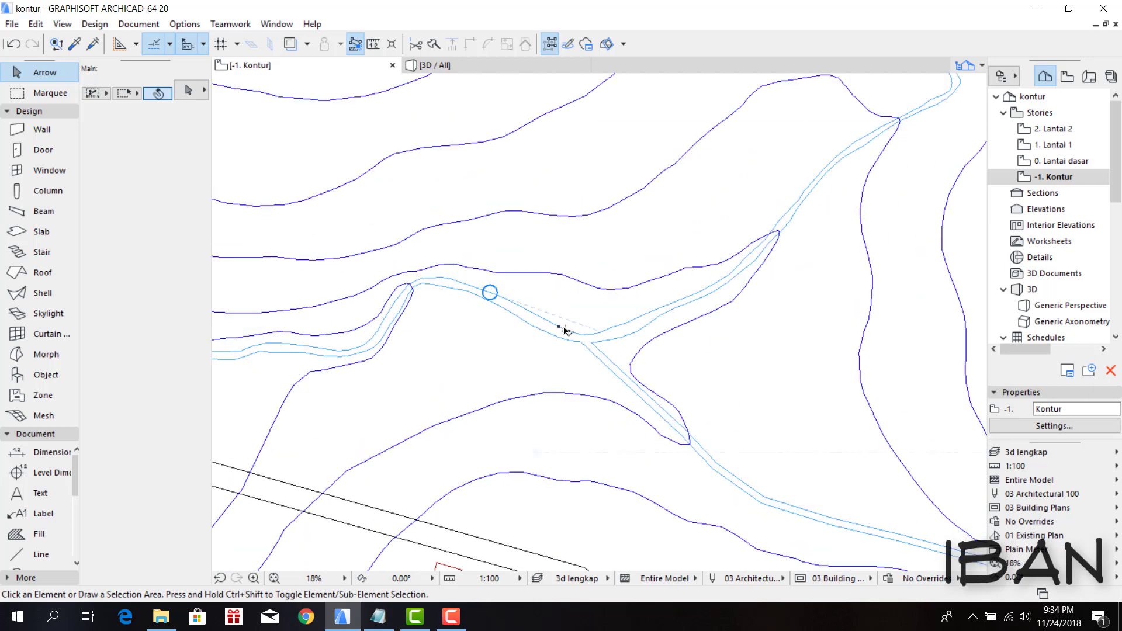
{"action": "scroll", "coordinate": [671, 295], "scroll_direction": "down", "scroll_amount": 3}
{"action": "scroll", "coordinate": [644, 305], "scroll_direction": "up", "scroll_amount": 2}
{"action": "scroll", "coordinate": [644, 310], "scroll_direction": "up", "scroll_amount": 1}
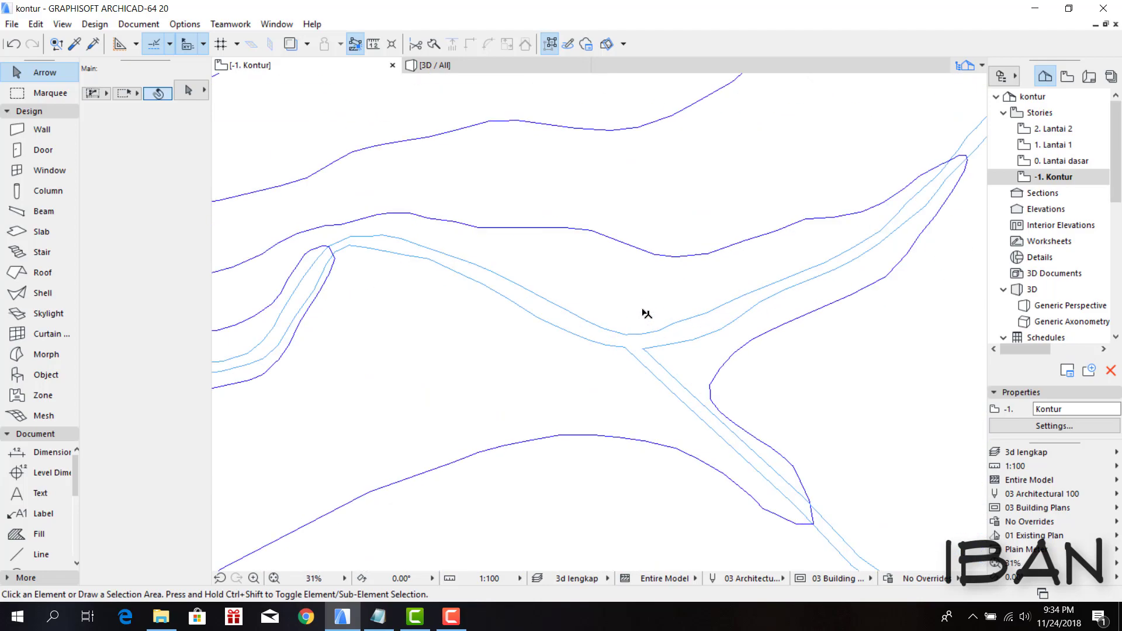
{"action": "scroll", "coordinate": [506, 309], "scroll_direction": "down", "scroll_amount": 1}
{"action": "scroll", "coordinate": [565, 301], "scroll_direction": "down", "scroll_amount": 2}
{"action": "scroll", "coordinate": [565, 303], "scroll_direction": "up", "scroll_amount": 5}
{"action": "scroll", "coordinate": [566, 303], "scroll_direction": "down", "scroll_amount": 4}
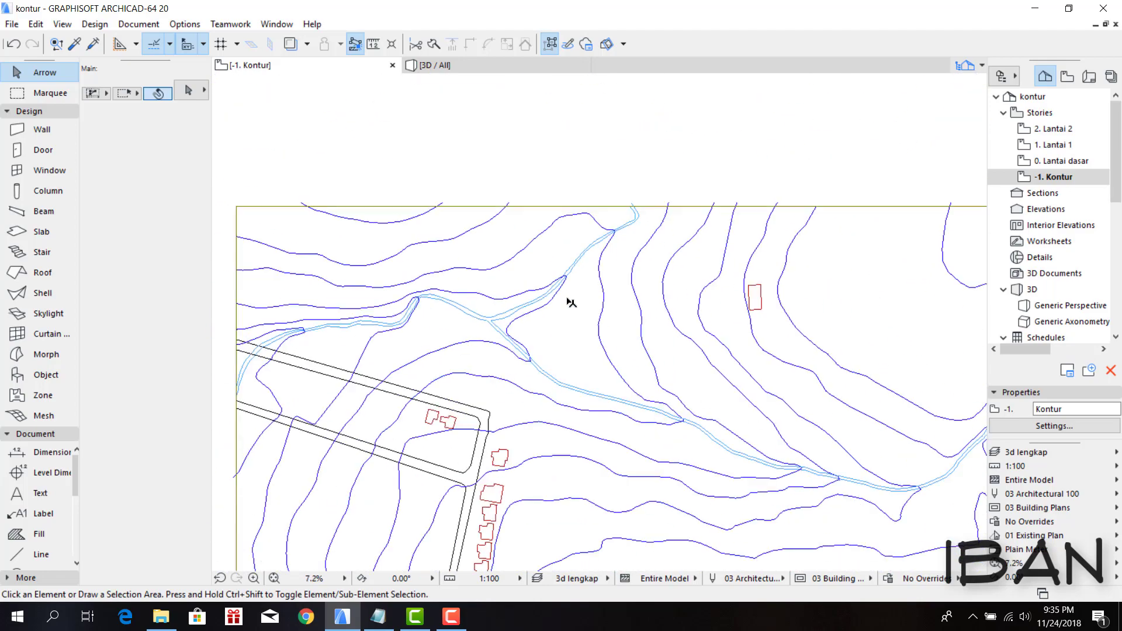
{"action": "scroll", "coordinate": [565, 304], "scroll_direction": "up", "scroll_amount": 2}
{"action": "left_click", "coordinate": [557, 294]}
{"action": "left_click", "coordinate": [631, 293]}
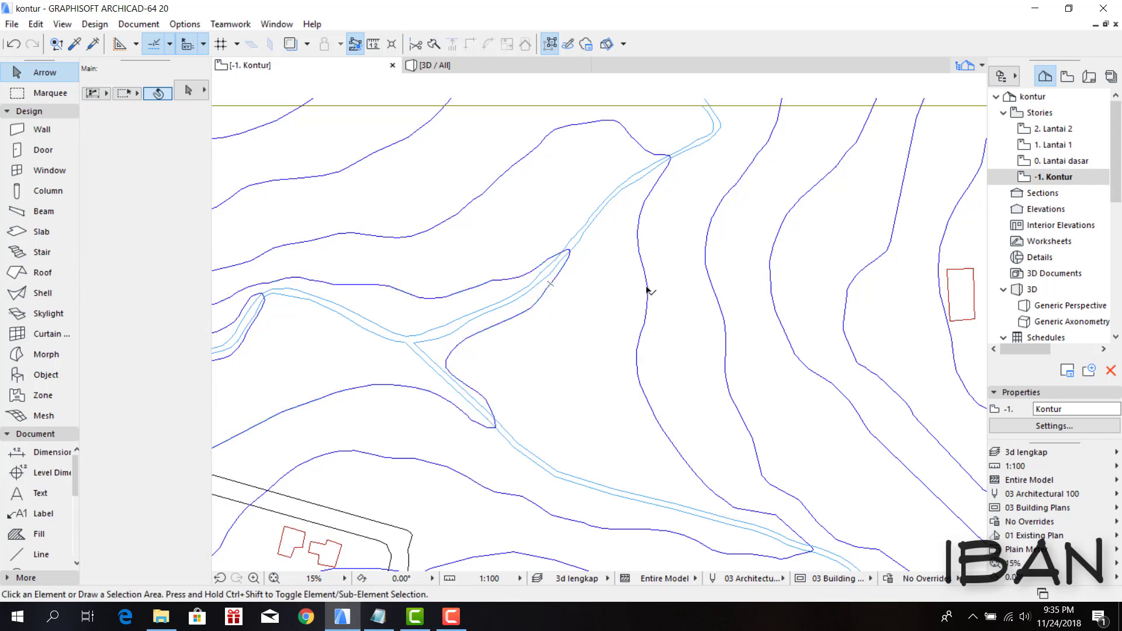
{"action": "left_click", "coordinate": [542, 303]}
{"action": "left_click", "coordinate": [538, 303]}
{"action": "scroll", "coordinate": [676, 251], "scroll_direction": "down", "scroll_amount": 2}
{"action": "scroll", "coordinate": [672, 269], "scroll_direction": "up", "scroll_amount": 1}
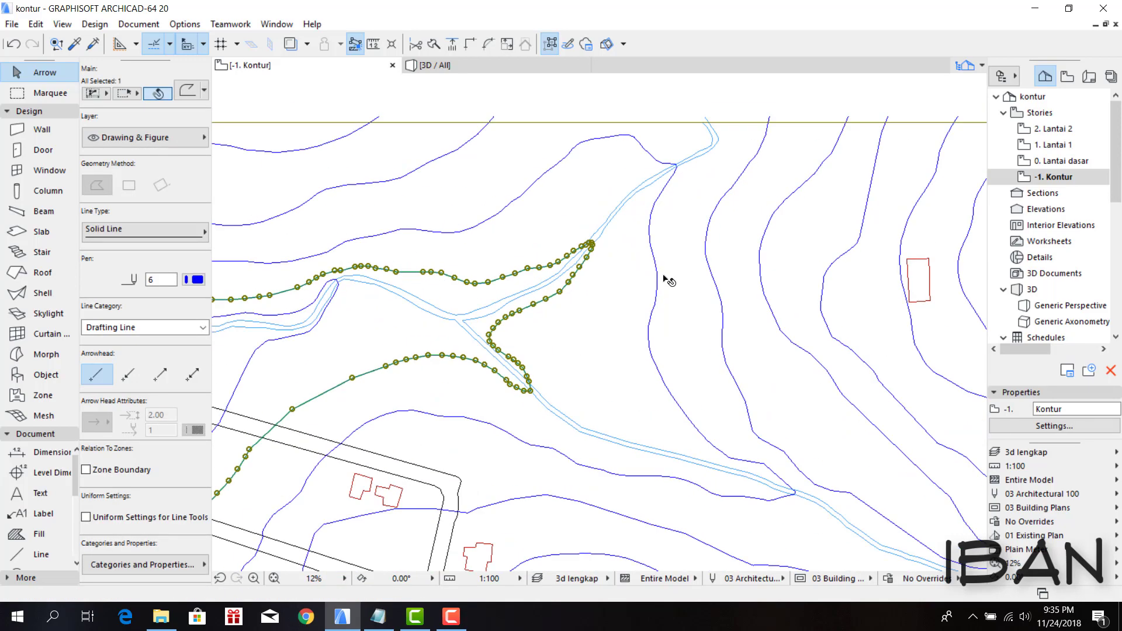
{"action": "left_click", "coordinate": [666, 280]}
{"action": "left_click", "coordinate": [715, 283]}
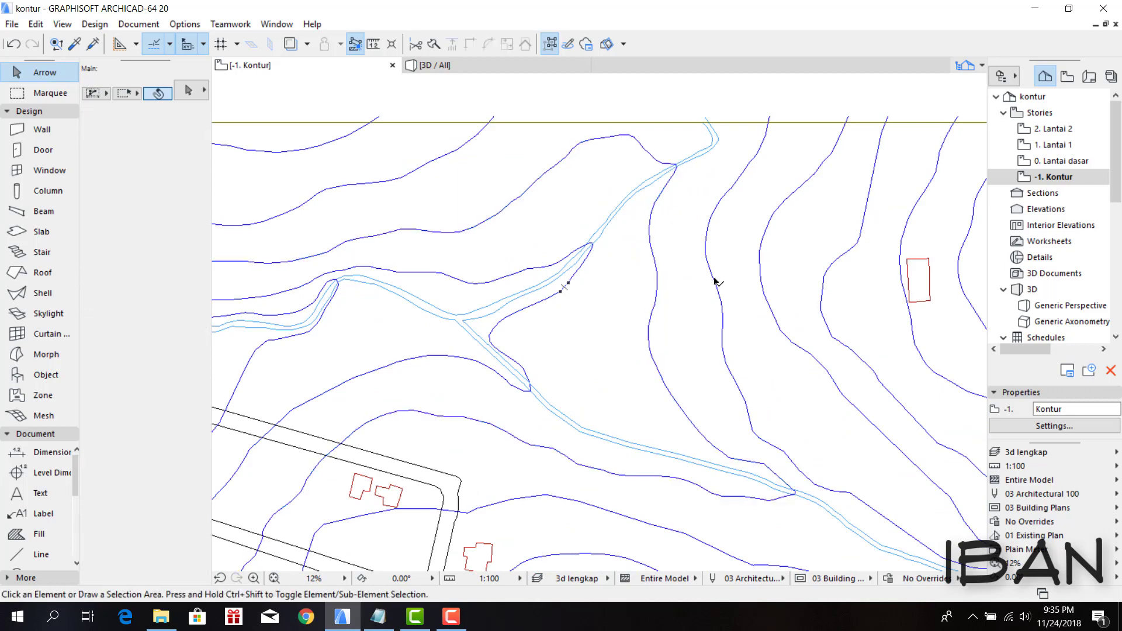
{"action": "left_click", "coordinate": [762, 280]}
{"action": "scroll", "coordinate": [607, 281], "scroll_direction": "down", "scroll_amount": 3}
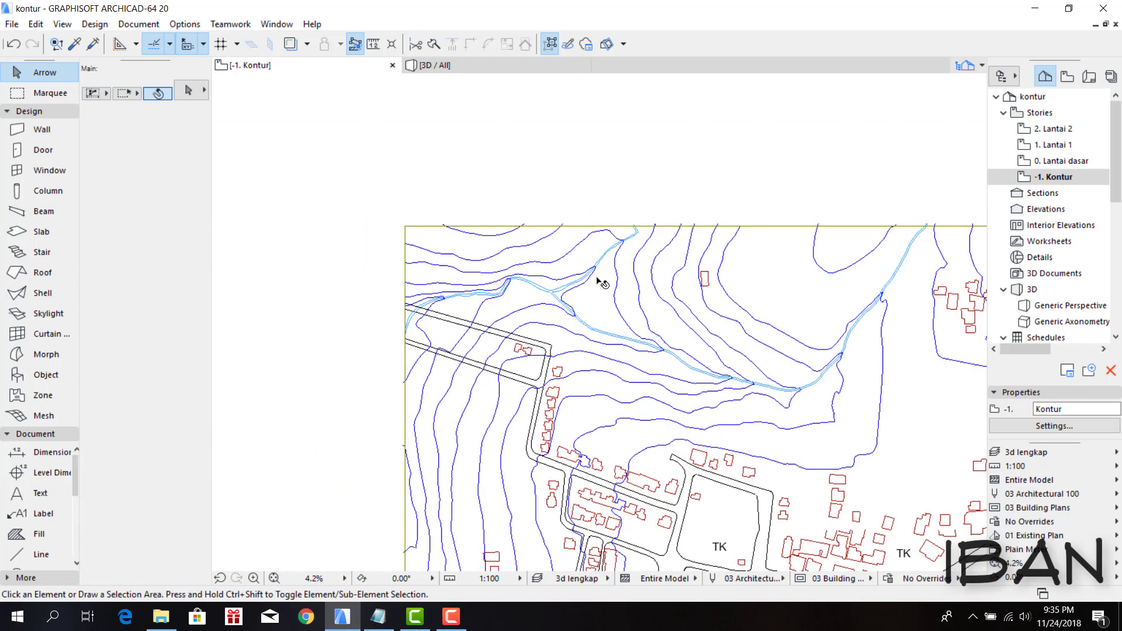
{"action": "scroll", "coordinate": [596, 281], "scroll_direction": "up", "scroll_amount": 2}
{"action": "scroll", "coordinate": [490, 303], "scroll_direction": "down", "scroll_amount": 2}
{"action": "scroll", "coordinate": [525, 295], "scroll_direction": "down", "scroll_amount": 1}
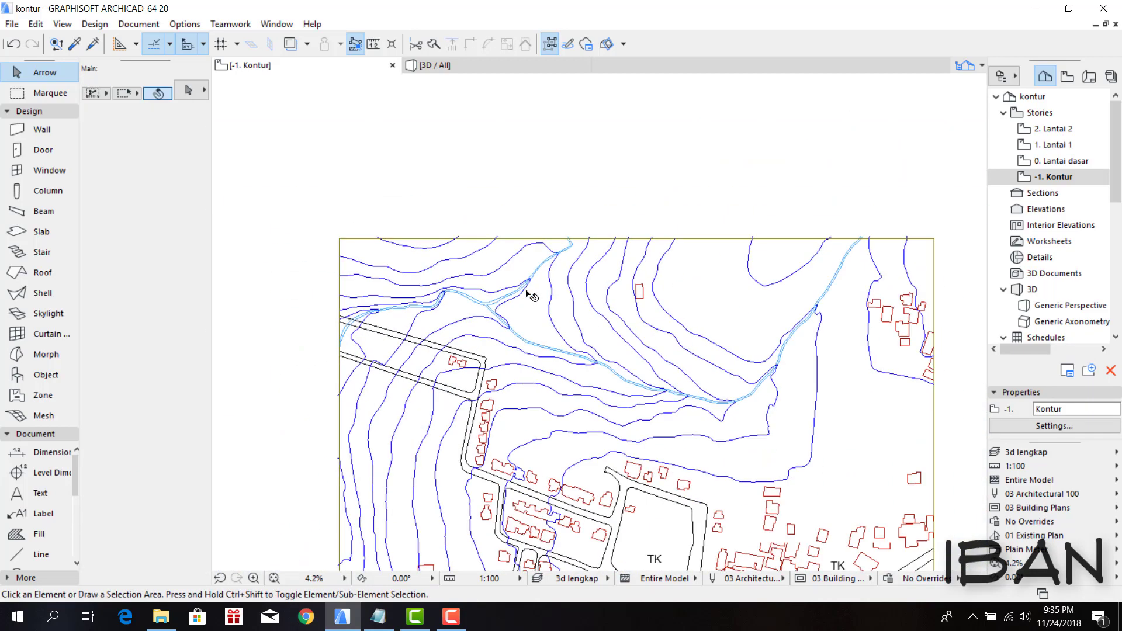
{"action": "scroll", "coordinate": [430, 270], "scroll_direction": "down", "scroll_amount": 1}
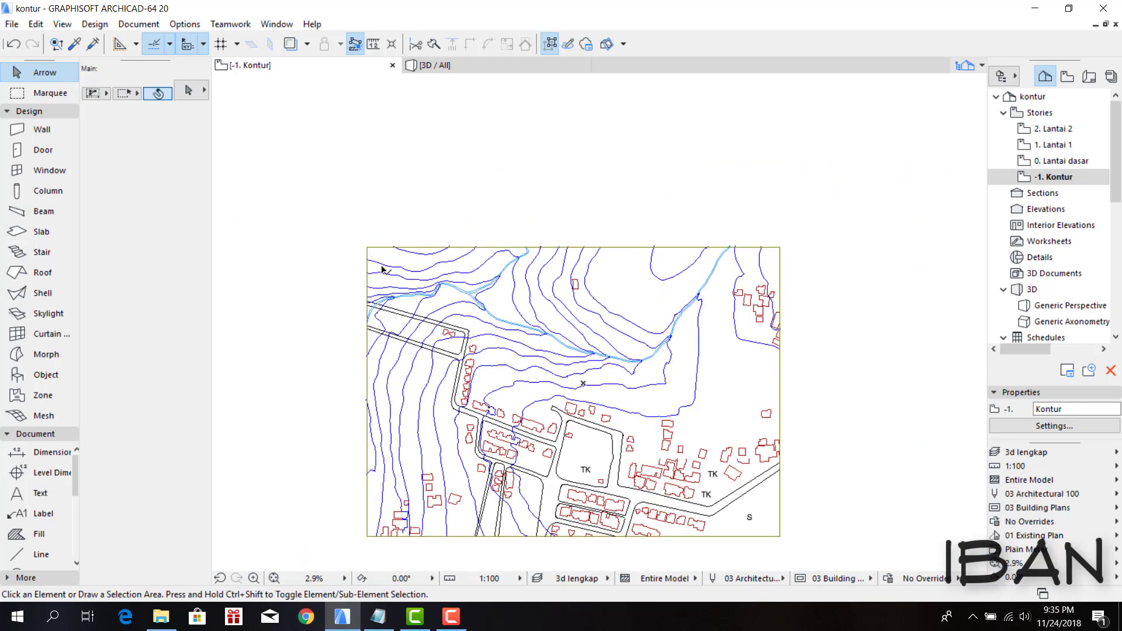
- Select the terrain mesh with the Mesh tool active and zoom in on it
{"action": "left_click", "coordinate": [385, 259]}
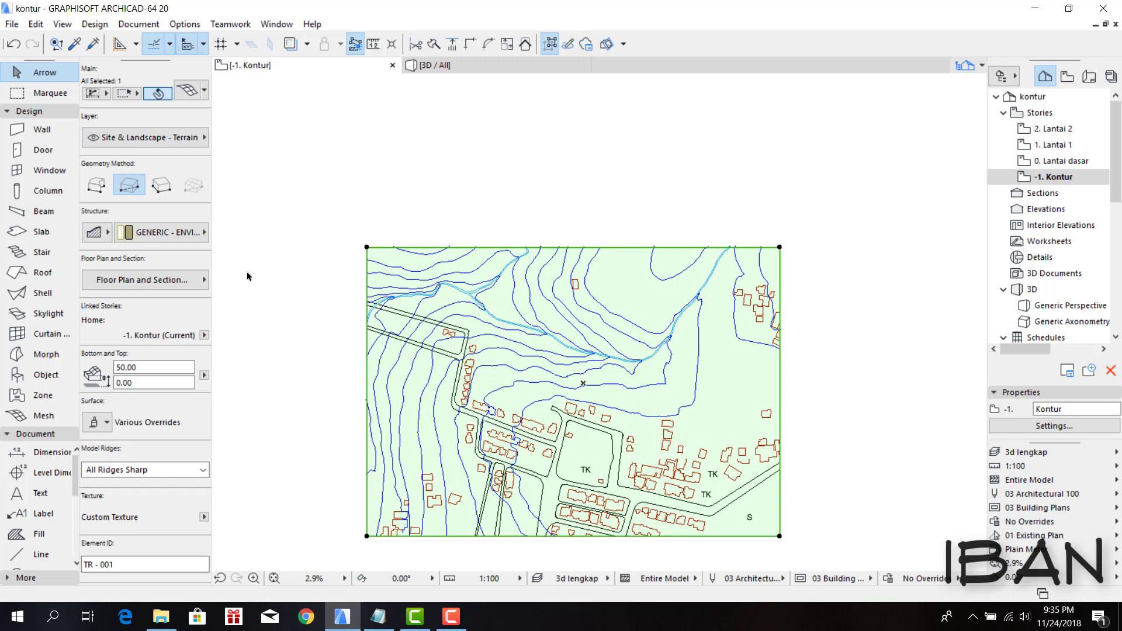
{"action": "left_click", "coordinate": [44, 419]}
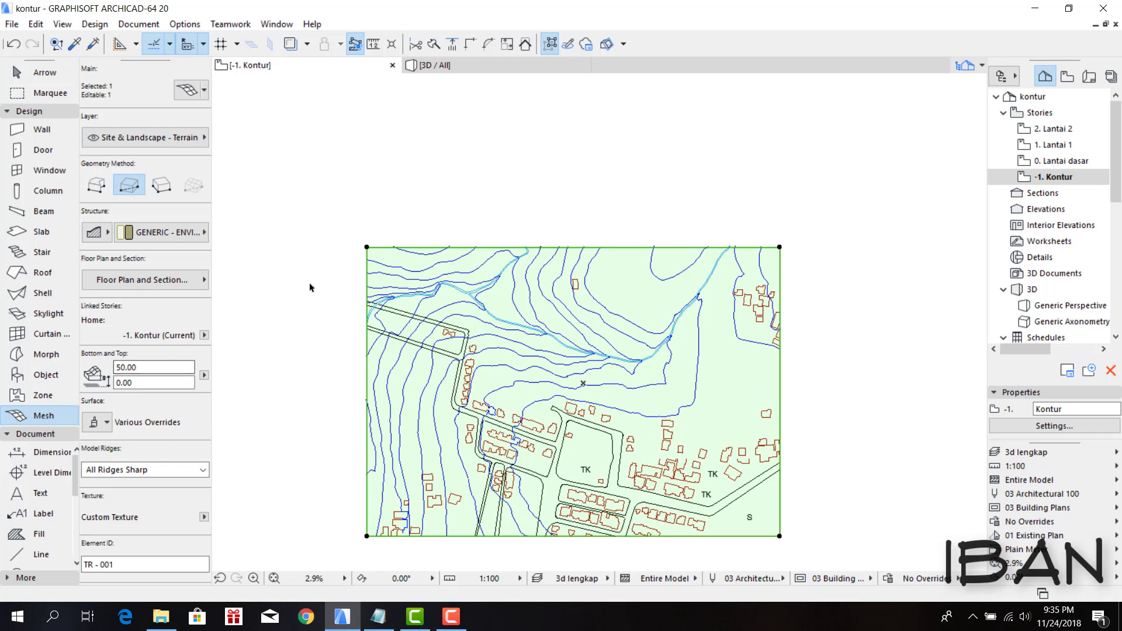
{"action": "scroll", "coordinate": [372, 257], "scroll_direction": "up", "scroll_amount": 3}
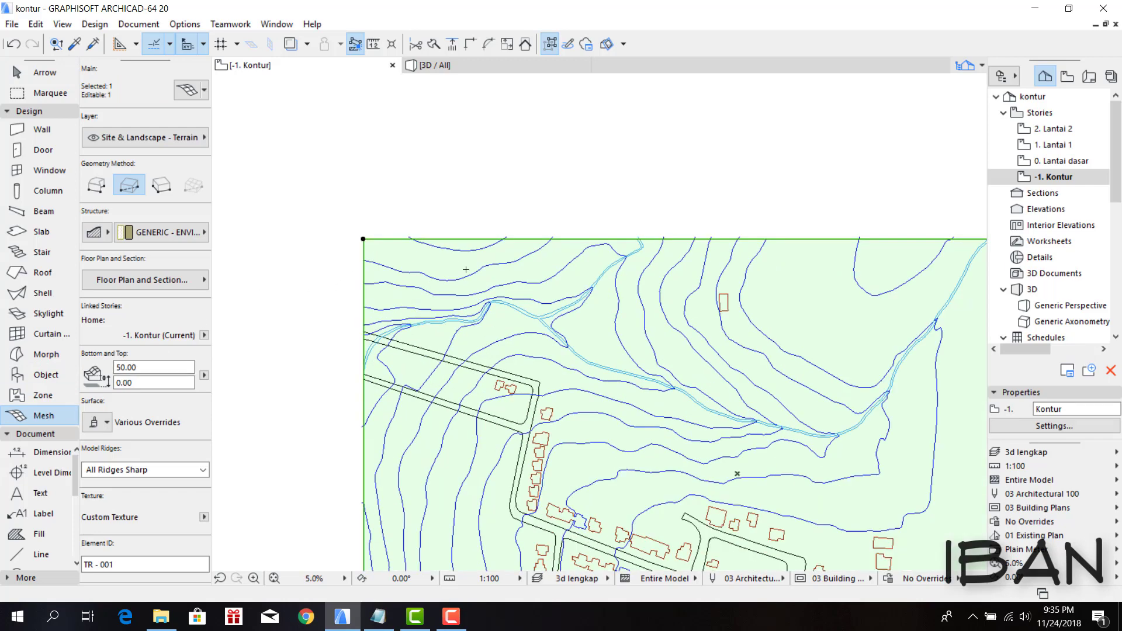
{"action": "scroll", "coordinate": [548, 291], "scroll_direction": "up", "scroll_amount": 3}
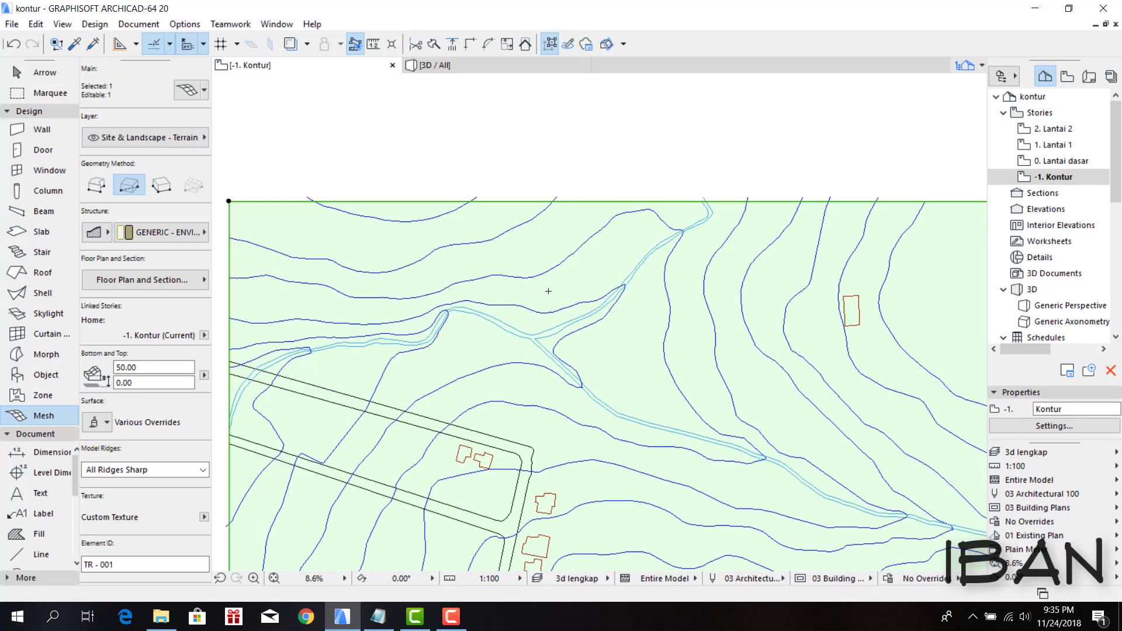
{"action": "scroll", "coordinate": [548, 290], "scroll_direction": "down", "scroll_amount": 4}
{"action": "scroll", "coordinate": [548, 291], "scroll_direction": "up", "scroll_amount": 3}
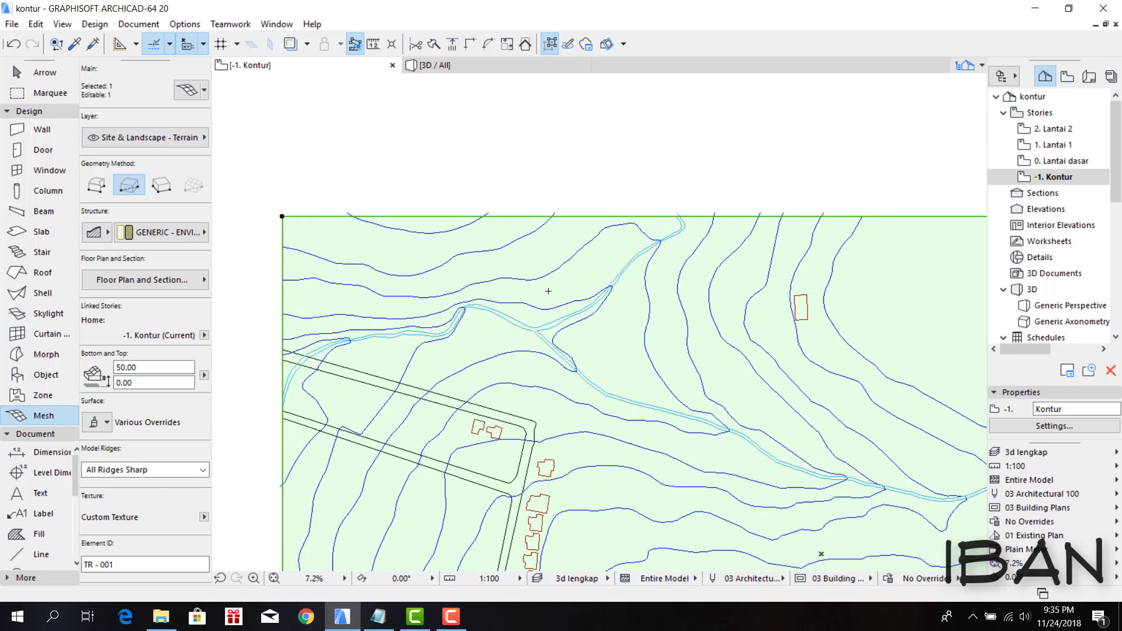
{"action": "scroll", "coordinate": [533, 300], "scroll_direction": "up", "scroll_amount": 2}
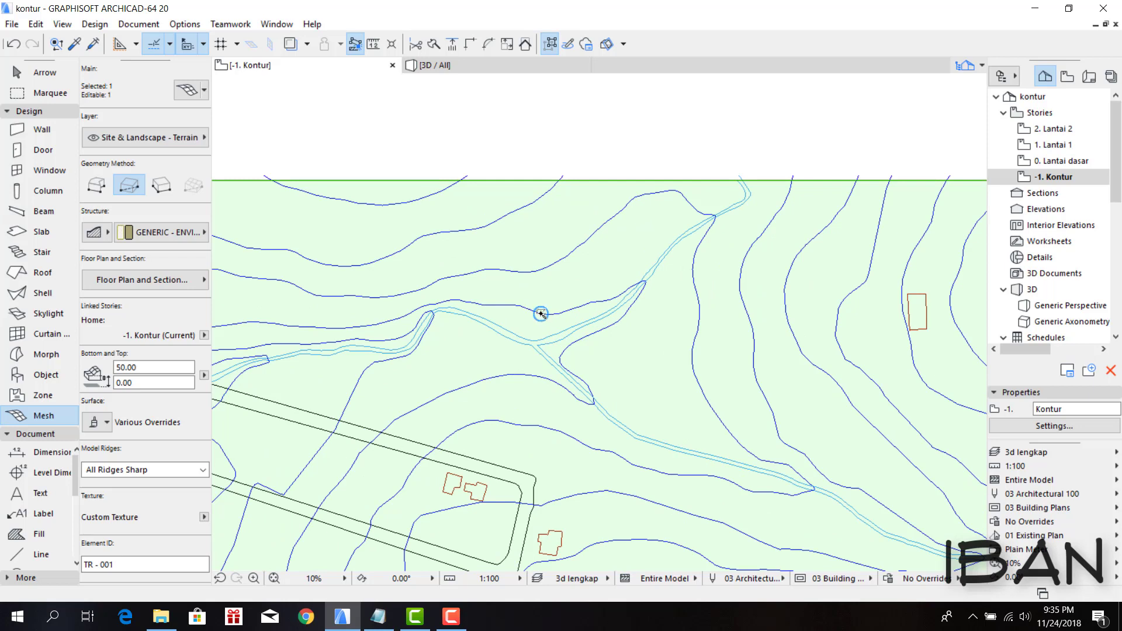
- Add mesh points along the contour crossing the stream, fitted to all ridges
{"action": "left_click", "coordinate": [540, 314]}
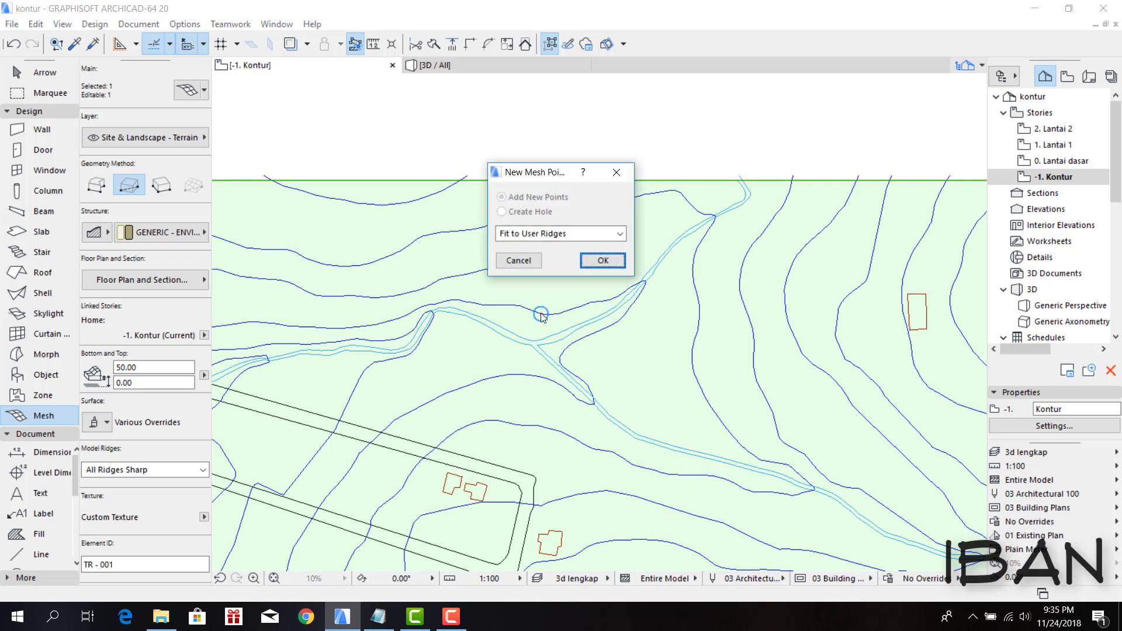
{"action": "left_click", "coordinate": [559, 236]}
{"action": "left_click", "coordinate": [555, 268]}
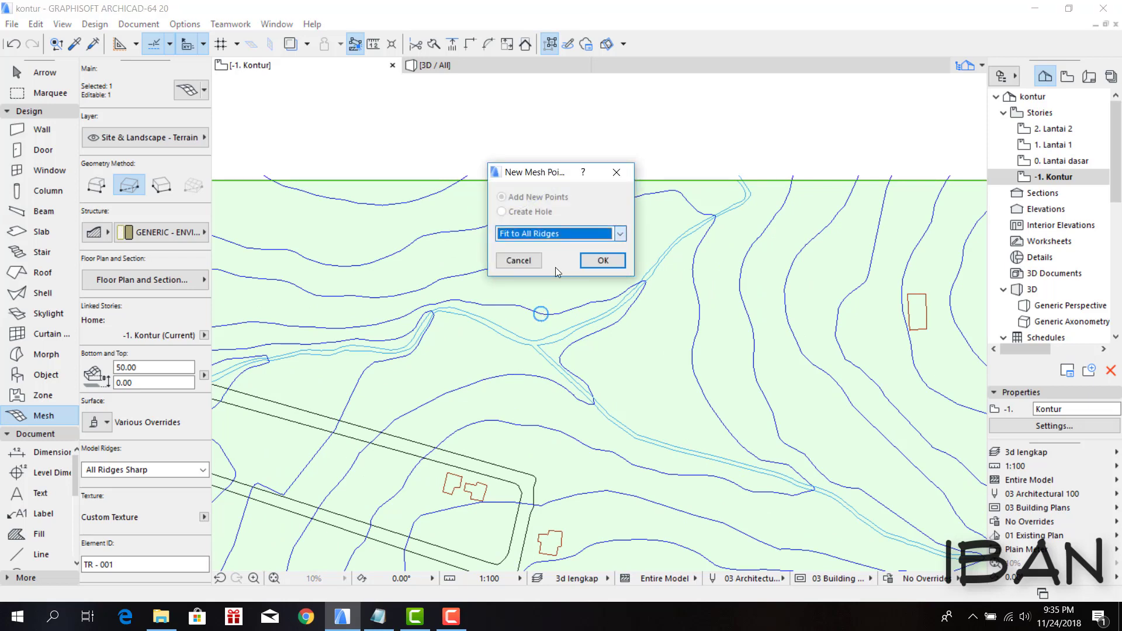
{"action": "left_click", "coordinate": [603, 263]}
{"action": "scroll", "coordinate": [506, 461], "scroll_direction": "down", "scroll_amount": 3}
{"action": "scroll", "coordinate": [506, 461], "scroll_direction": "down", "scroll_amount": 3}
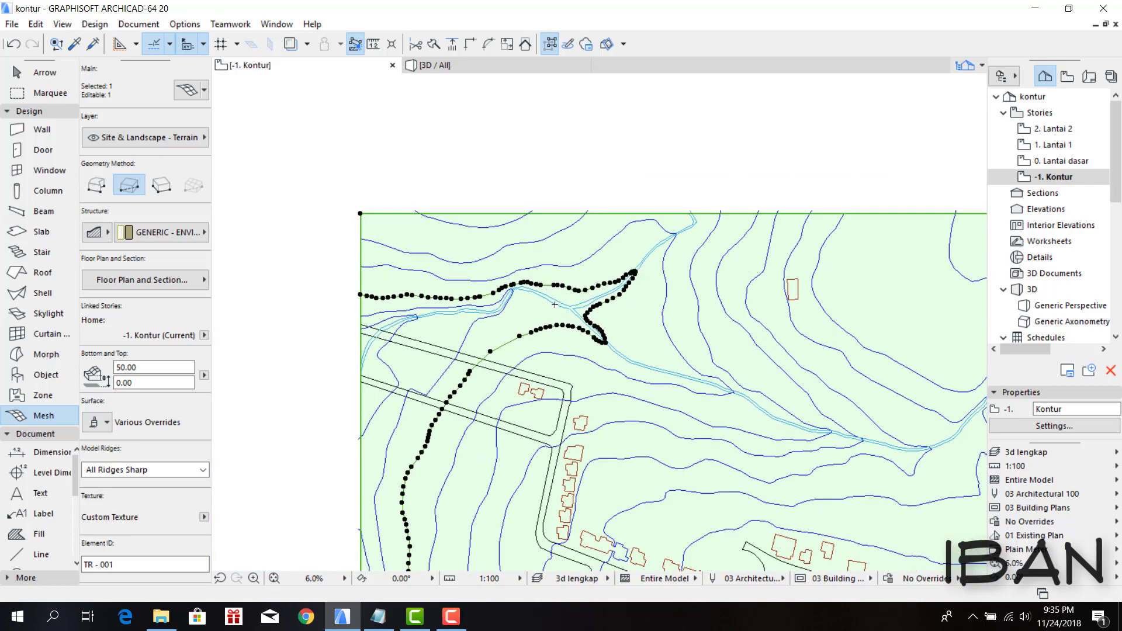
{"action": "scroll", "coordinate": [506, 461], "scroll_direction": "down", "scroll_amount": 2}
{"action": "scroll", "coordinate": [505, 461], "scroll_direction": "up", "scroll_amount": 3}
{"action": "scroll", "coordinate": [506, 461], "scroll_direction": "up", "scroll_amount": 2}
{"action": "scroll", "coordinate": [506, 461], "scroll_direction": "up", "scroll_amount": 2}
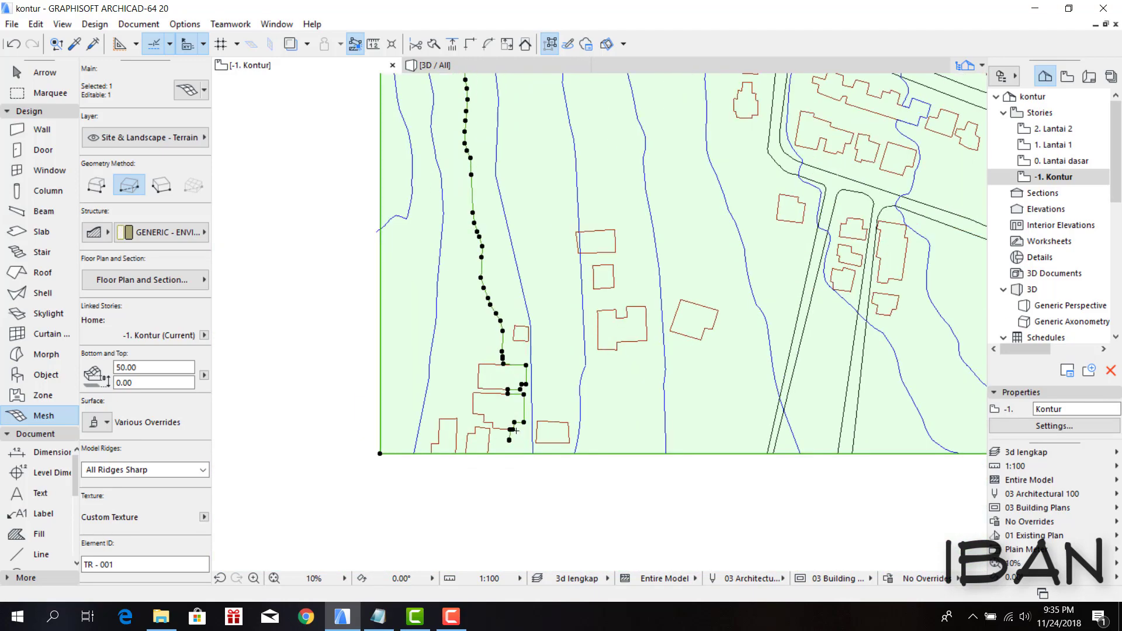
{"action": "scroll", "coordinate": [551, 240], "scroll_direction": "down", "scroll_amount": 5}
{"action": "scroll", "coordinate": [550, 241], "scroll_direction": "up", "scroll_amount": 3}
{"action": "scroll", "coordinate": [485, 279], "scroll_direction": "up", "scroll_amount": 2}
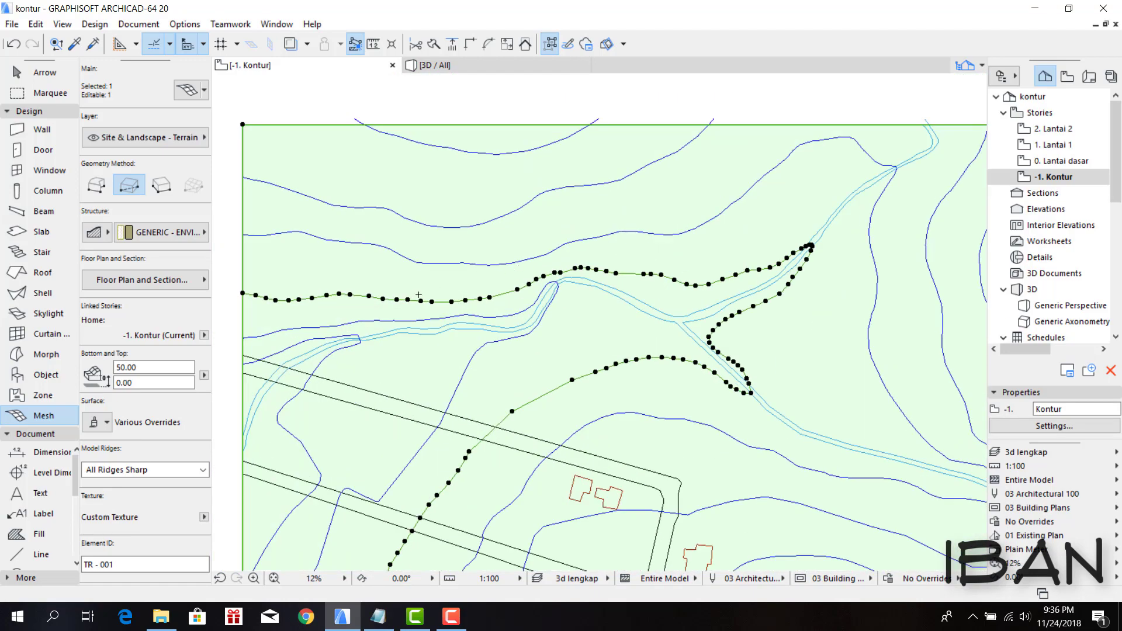
{"action": "scroll", "coordinate": [419, 295], "scroll_direction": "down", "scroll_amount": 3}
{"action": "scroll", "coordinate": [523, 288], "scroll_direction": "up", "scroll_amount": 2}
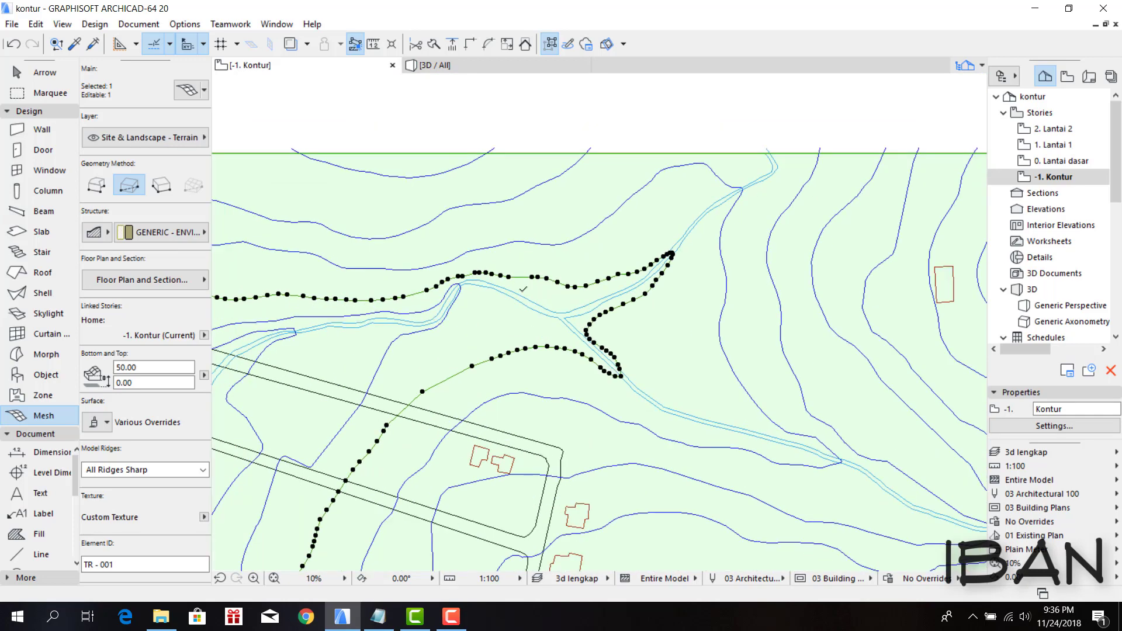
- Deselect and reselect the terrain mesh, zooming to check the added ridge points
{"action": "key", "text": "Escape"}
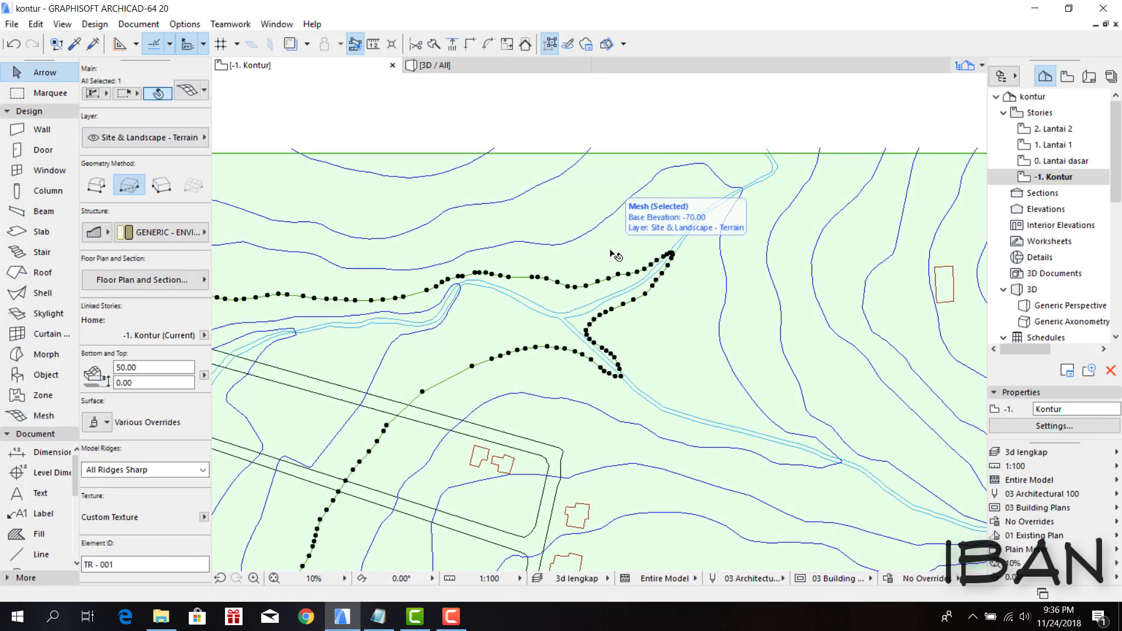
{"action": "scroll", "coordinate": [611, 253], "scroll_direction": "down", "scroll_amount": 2}
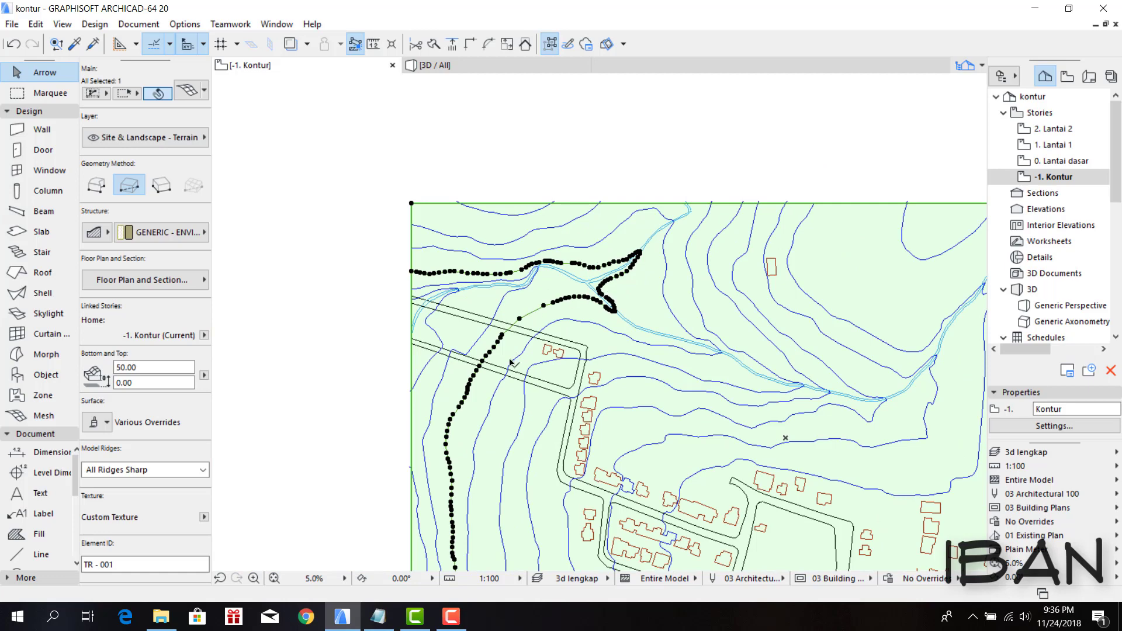
{"action": "scroll", "coordinate": [623, 243], "scroll_direction": "up", "scroll_amount": 2}
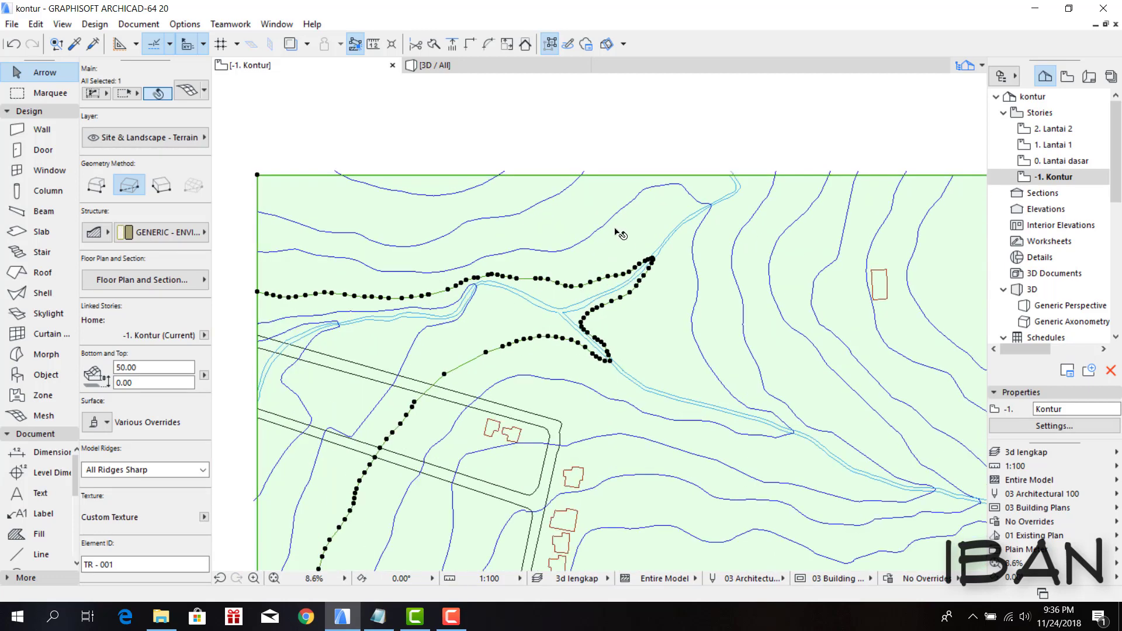
{"action": "key", "text": "Escape"}
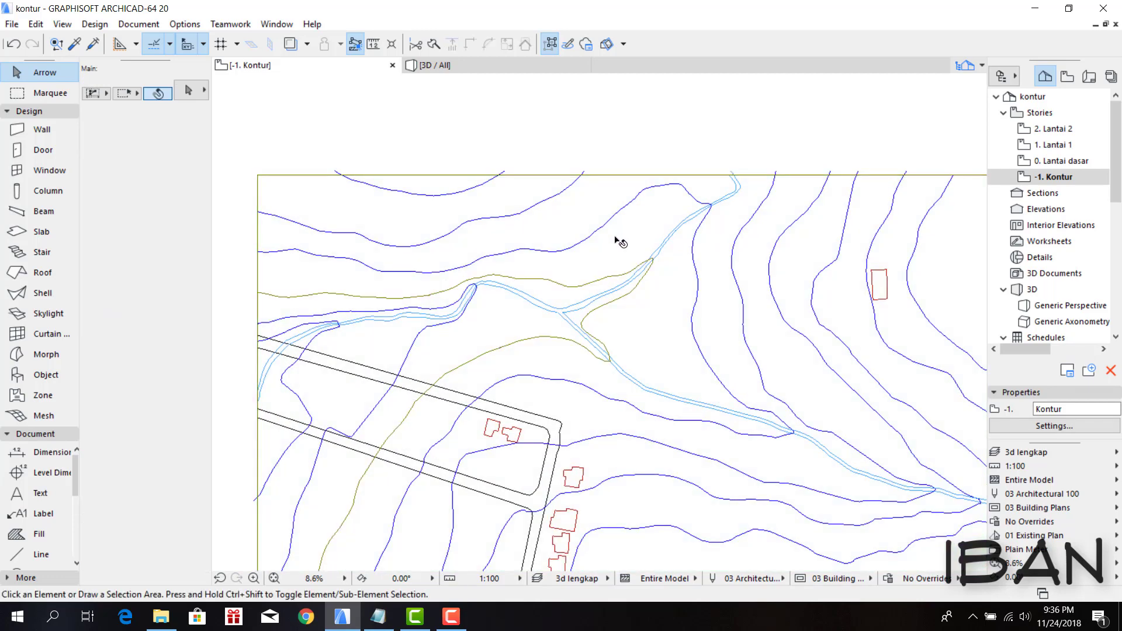
{"action": "left_click", "coordinate": [623, 247]}
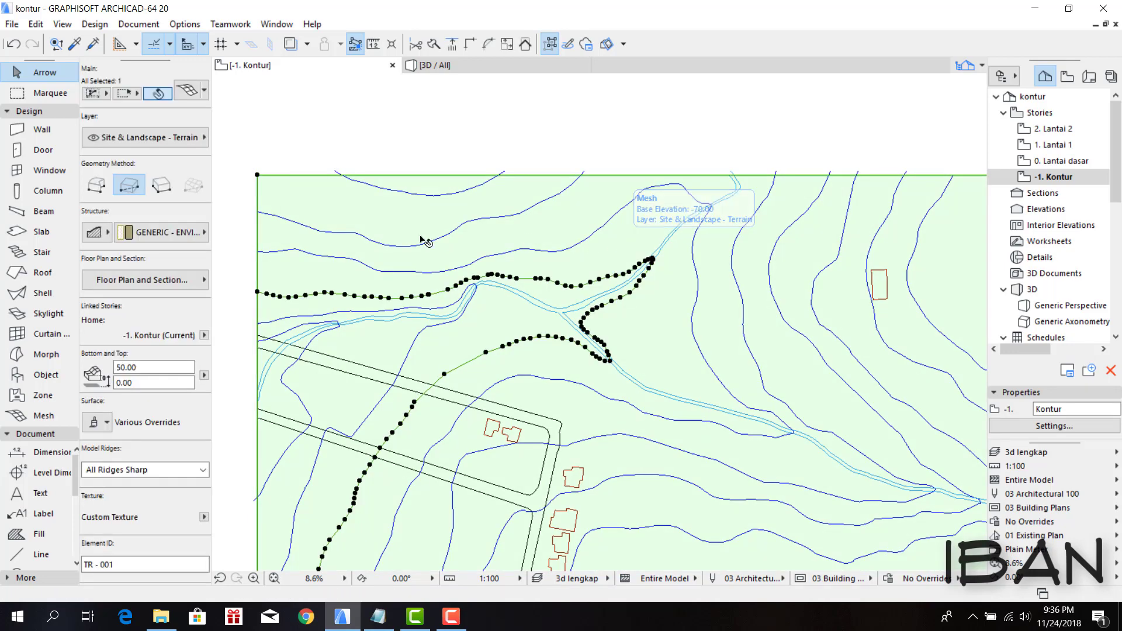
{"action": "scroll", "coordinate": [423, 241], "scroll_direction": "down", "scroll_amount": 2}
{"action": "scroll", "coordinate": [423, 241], "scroll_direction": "down", "scroll_amount": 1}
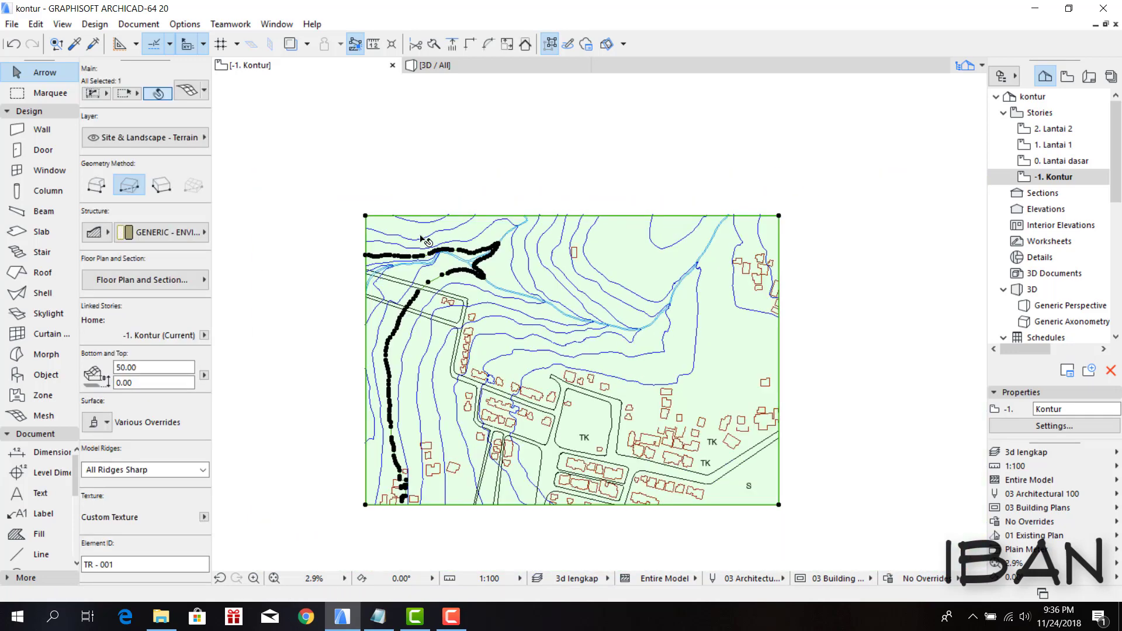
{"action": "scroll", "coordinate": [423, 240], "scroll_direction": "up", "scroll_amount": 2}
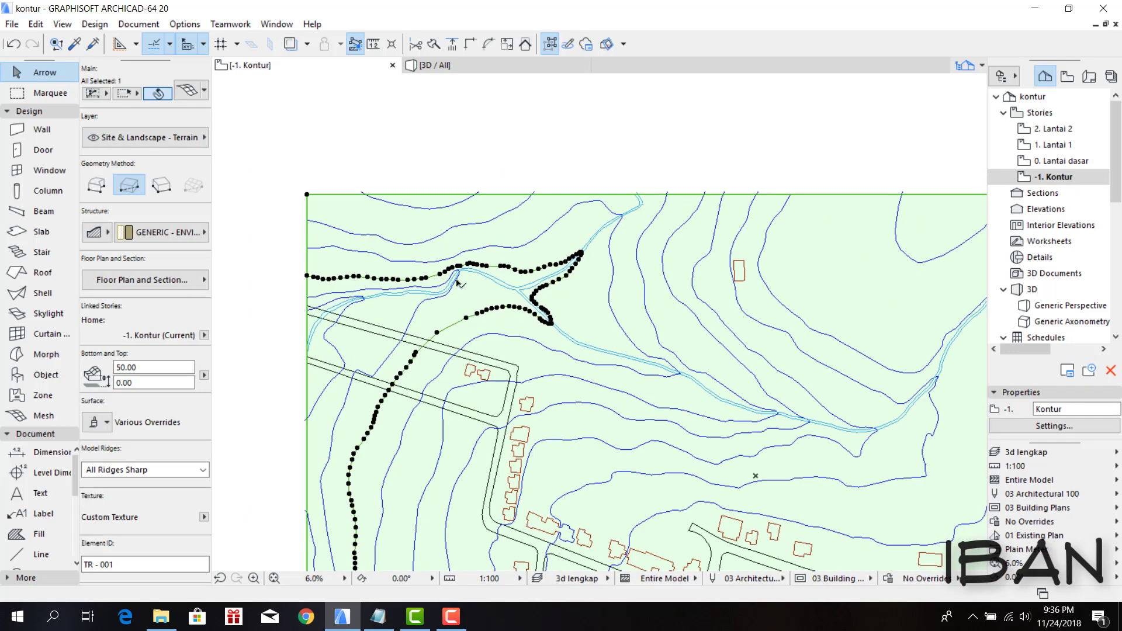
{"action": "key", "text": "F3"}
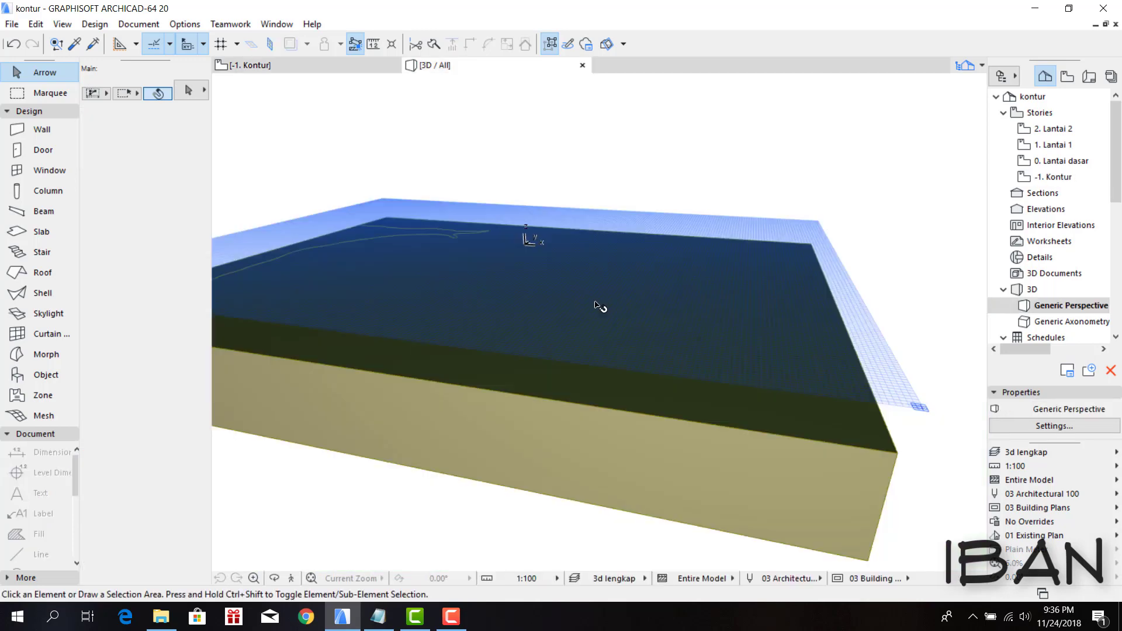
{"action": "scroll", "coordinate": [327, 263], "scroll_direction": "up", "scroll_amount": 2}
{"action": "scroll", "coordinate": [345, 276], "scroll_direction": "up", "scroll_amount": 1}
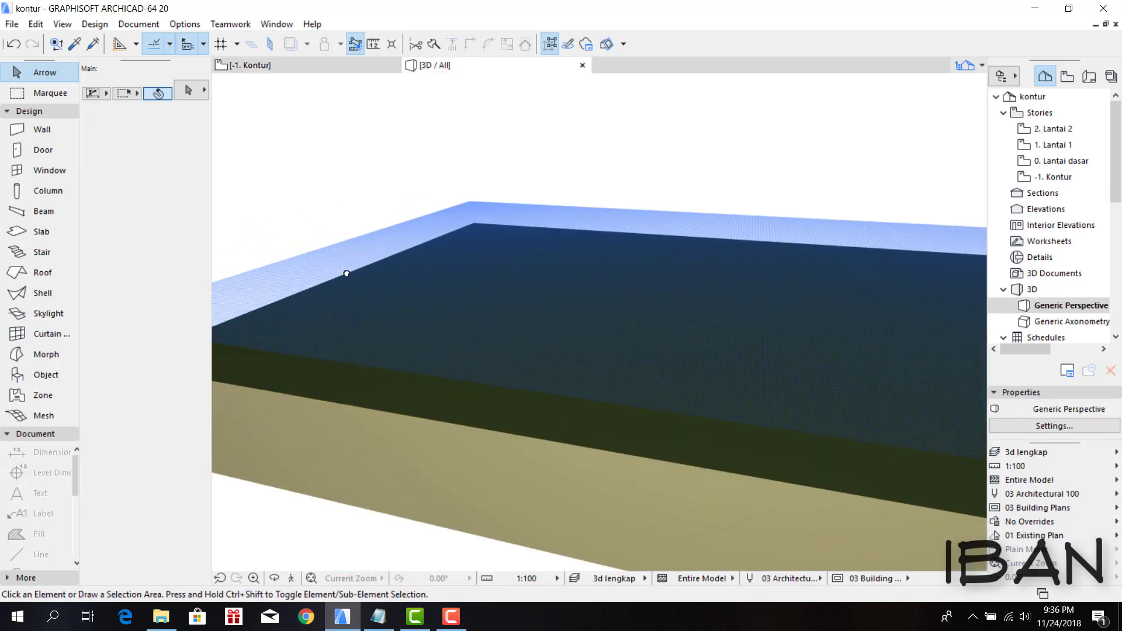
{"action": "scroll", "coordinate": [385, 315], "scroll_direction": "up", "scroll_amount": 1}
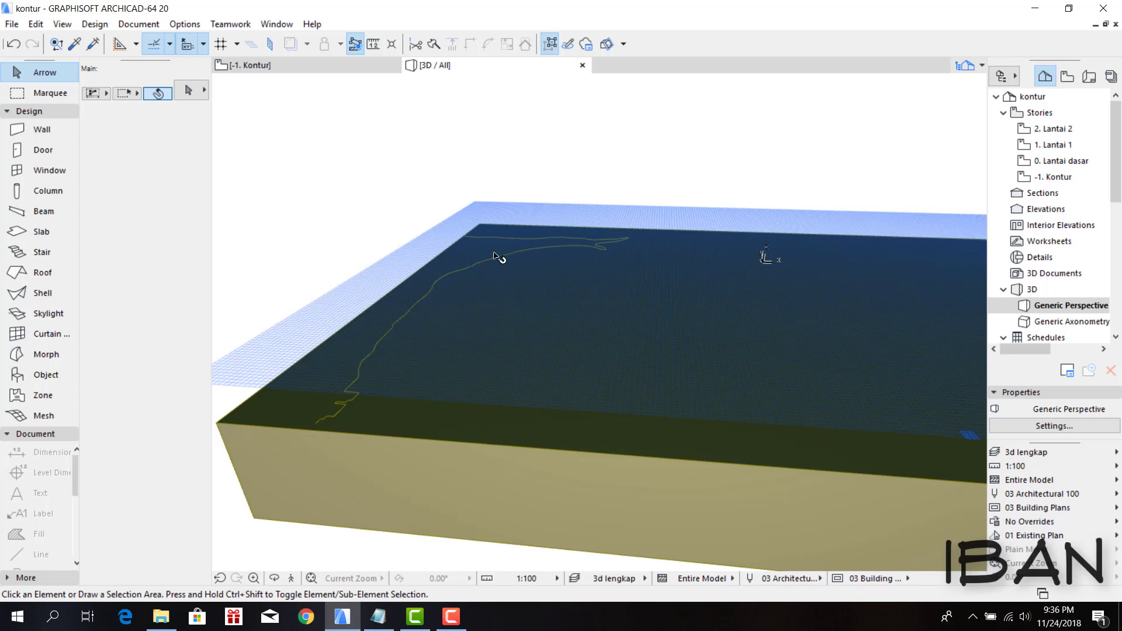
{"action": "scroll", "coordinate": [453, 316], "scroll_direction": "down", "scroll_amount": 5}
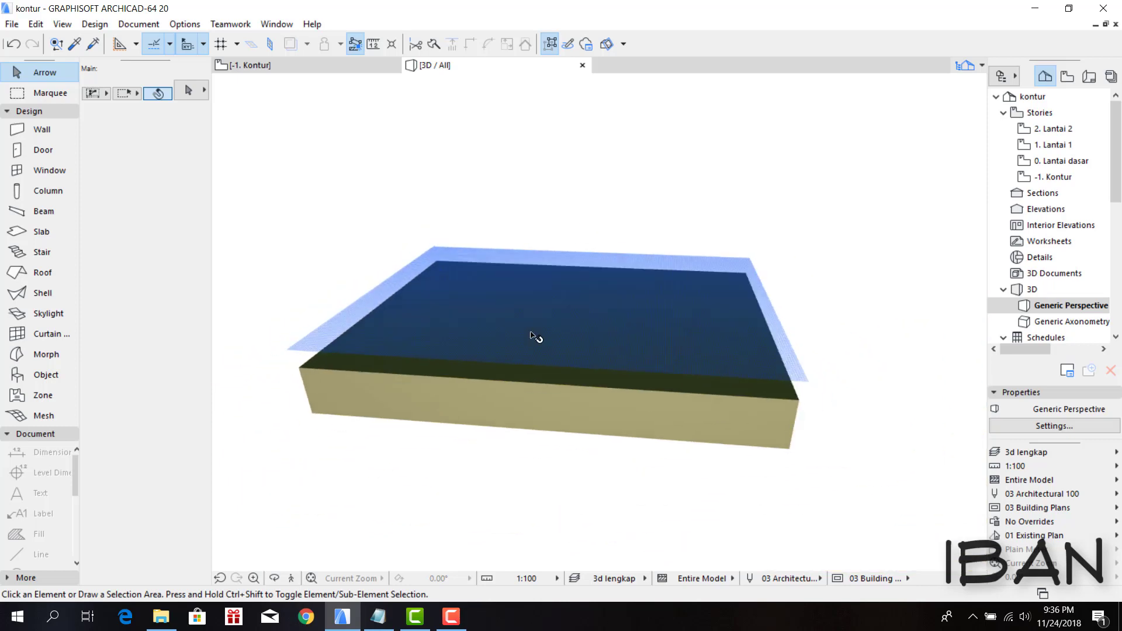
{"action": "mouse_move", "coordinate": [536, 337]}
{"action": "left_mouse_down"}
{"action": "mouse_move", "coordinate": [534, 355]}
{"action": "mouse_move", "coordinate": [581, 343]}
{"action": "left_mouse_up"}
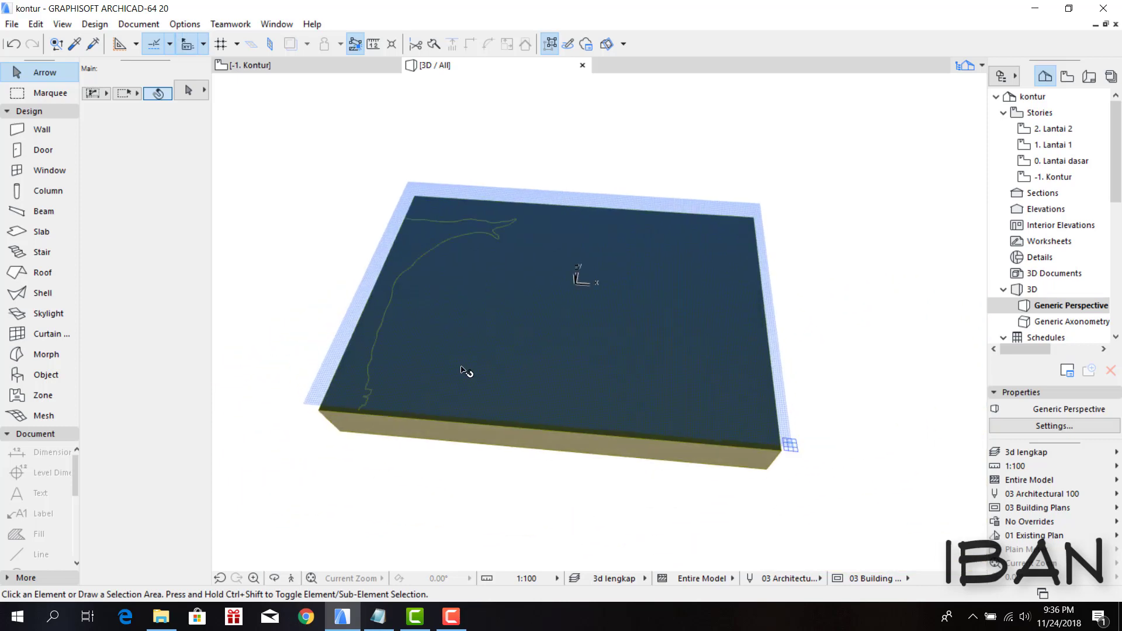
{"action": "key", "text": "F2"}
{"action": "left_click", "coordinate": [479, 281]}
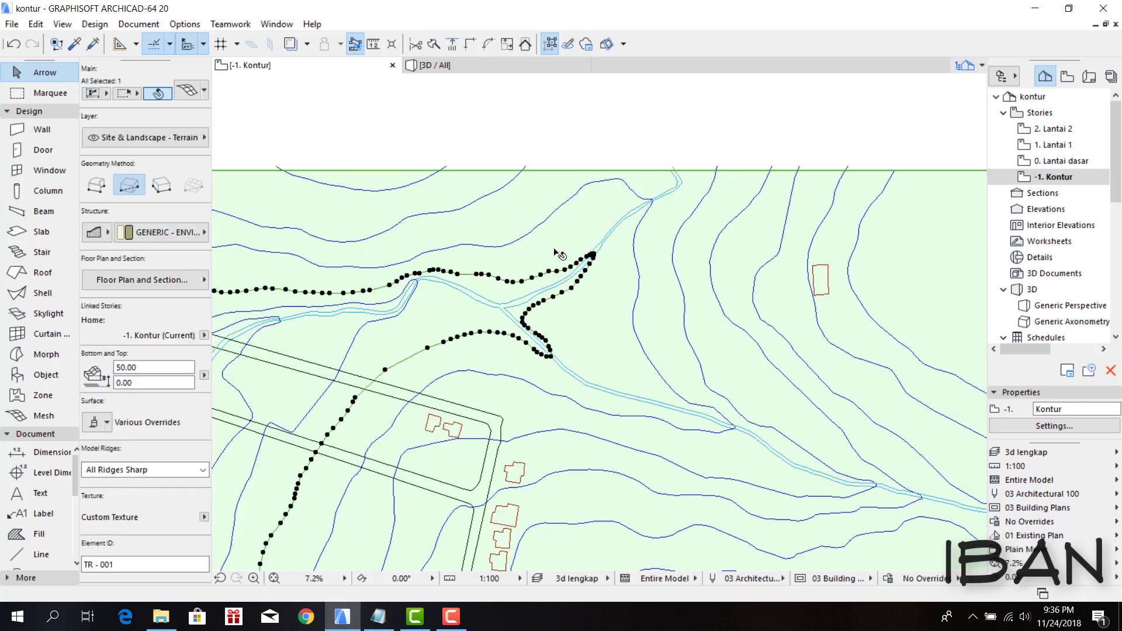
- Reselect the terrain mesh with the Mesh tool ready for adding points
{"action": "scroll", "coordinate": [555, 252], "scroll_direction": "up", "scroll_amount": 2}
{"action": "key", "text": "Escape"}
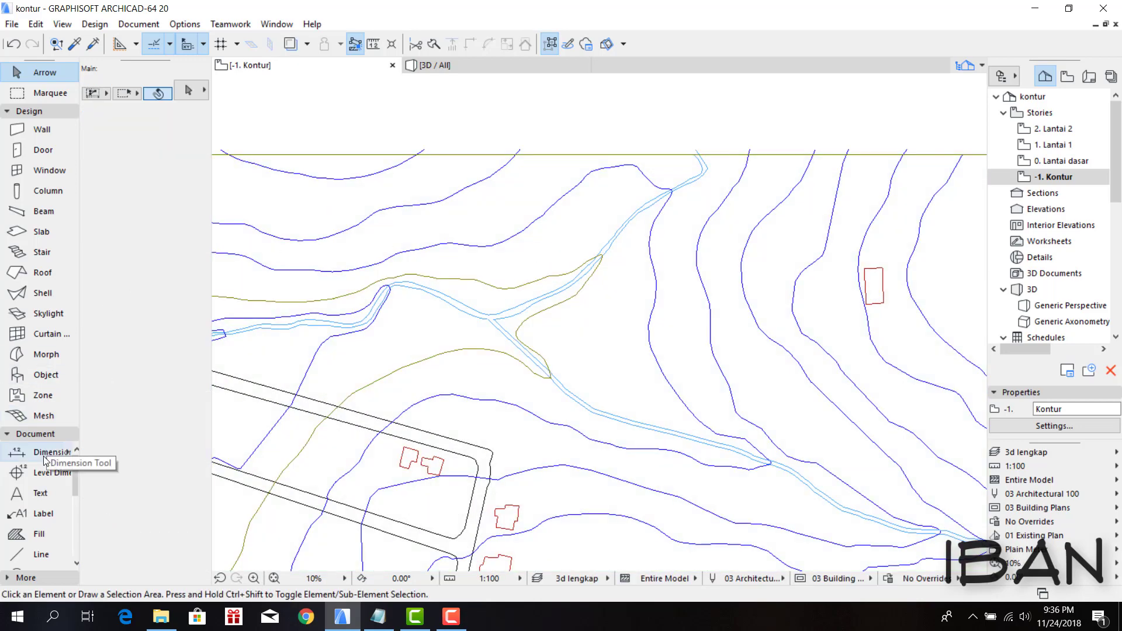
{"action": "left_click", "coordinate": [549, 259]}
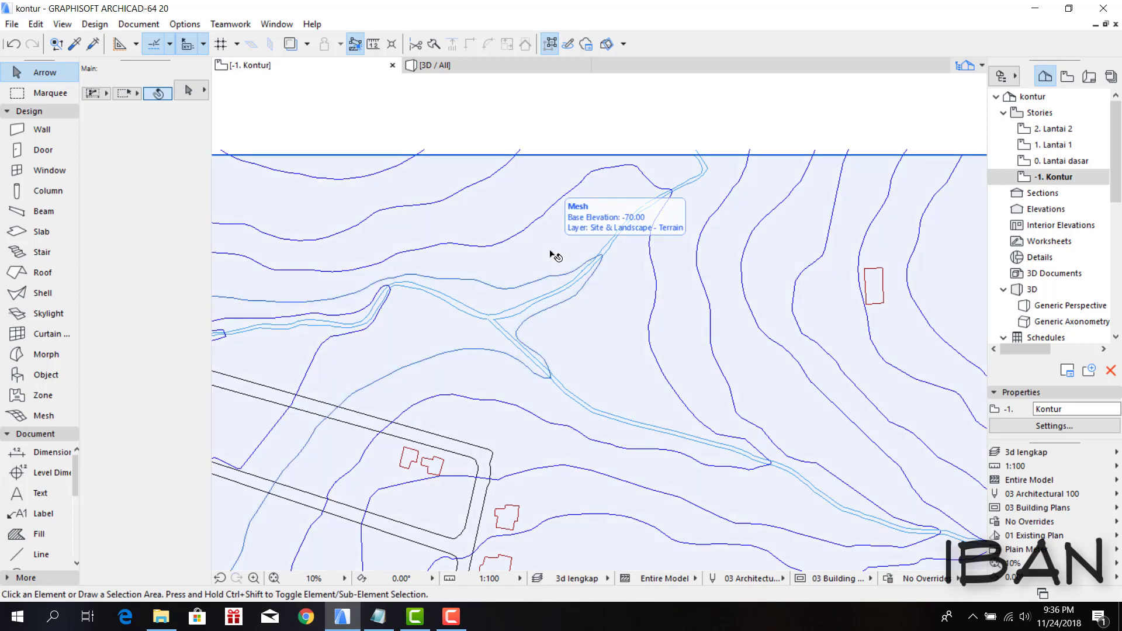
{"action": "left_click", "coordinate": [51, 417]}
{"action": "scroll", "coordinate": [611, 324], "scroll_direction": "down", "scroll_amount": 1}
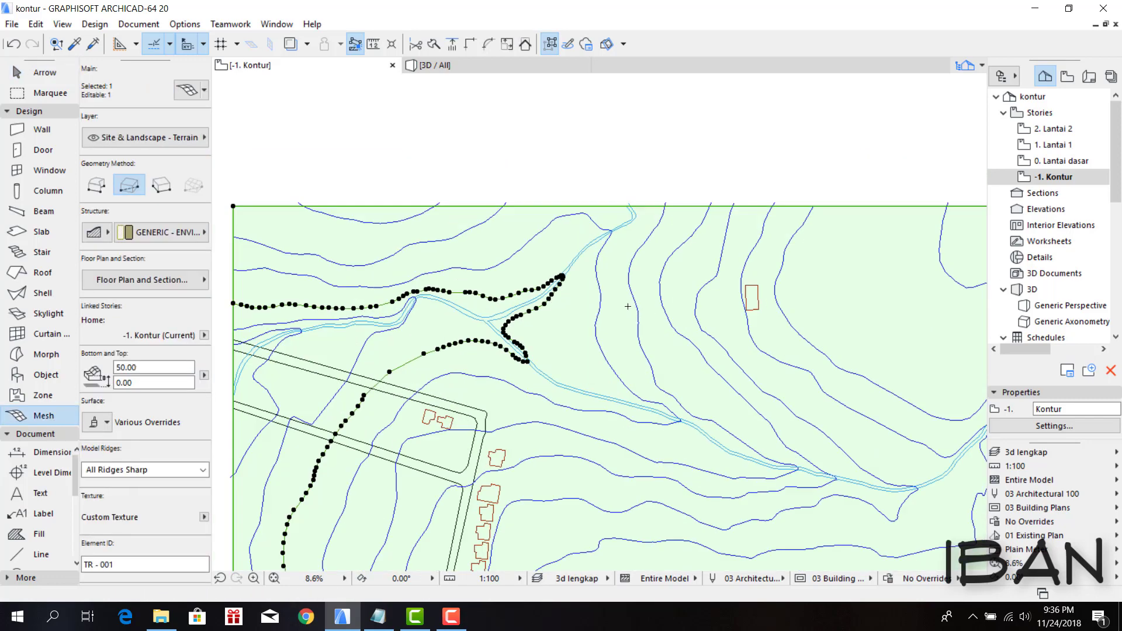
- Add ridge points on six lower contour lines, each fitted to all ridges
{"action": "left_click", "coordinate": [594, 308]}
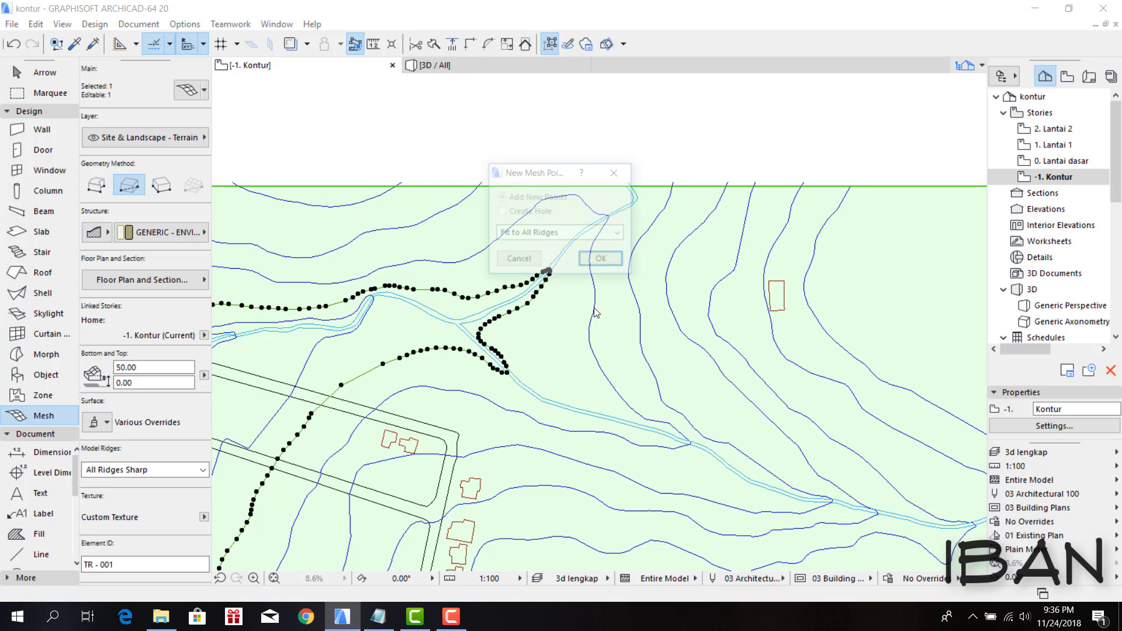
{"action": "left_click", "coordinate": [603, 260]}
{"action": "left_click", "coordinate": [634, 299]}
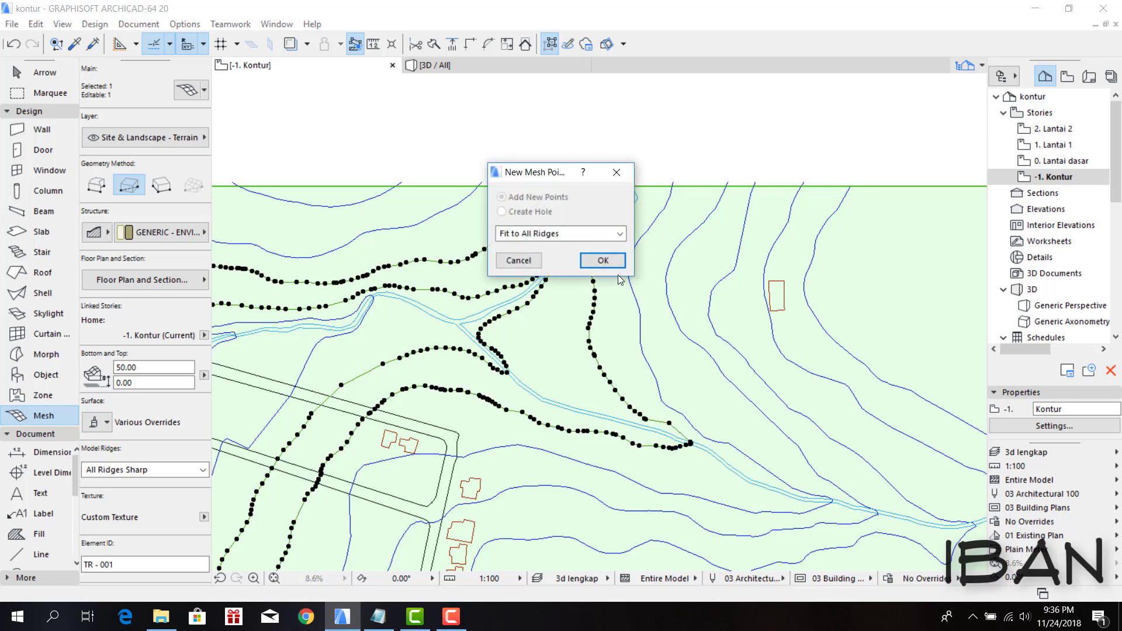
{"action": "left_click", "coordinate": [603, 260]}
{"action": "left_click", "coordinate": [668, 300]}
{"action": "left_click", "coordinate": [603, 260]}
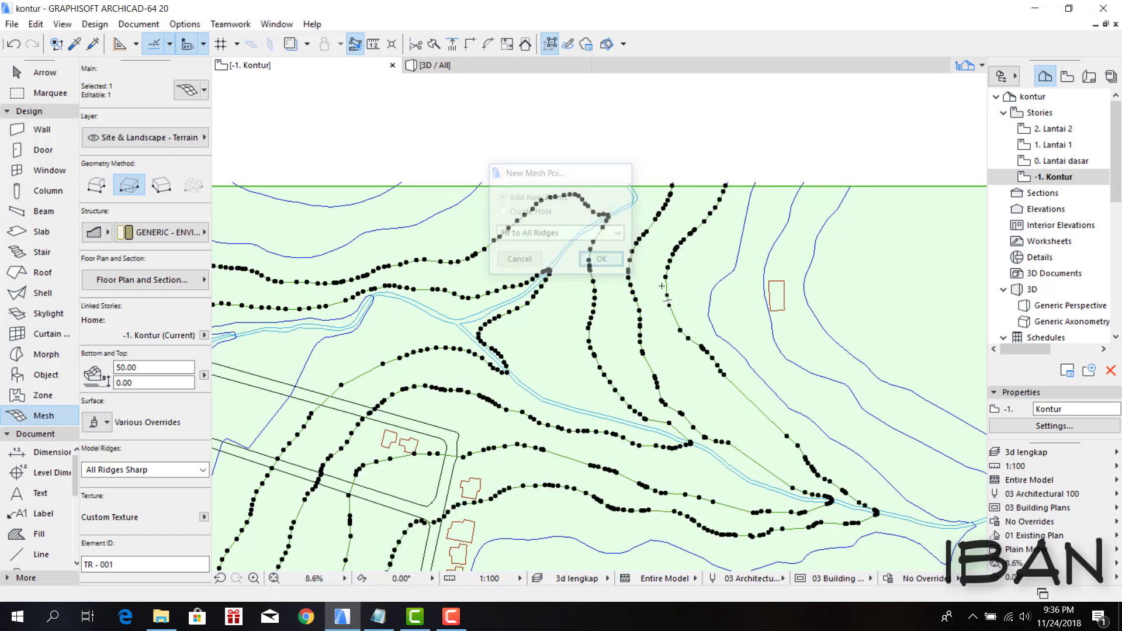
{"action": "left_click", "coordinate": [711, 313]}
{"action": "left_click", "coordinate": [603, 261]}
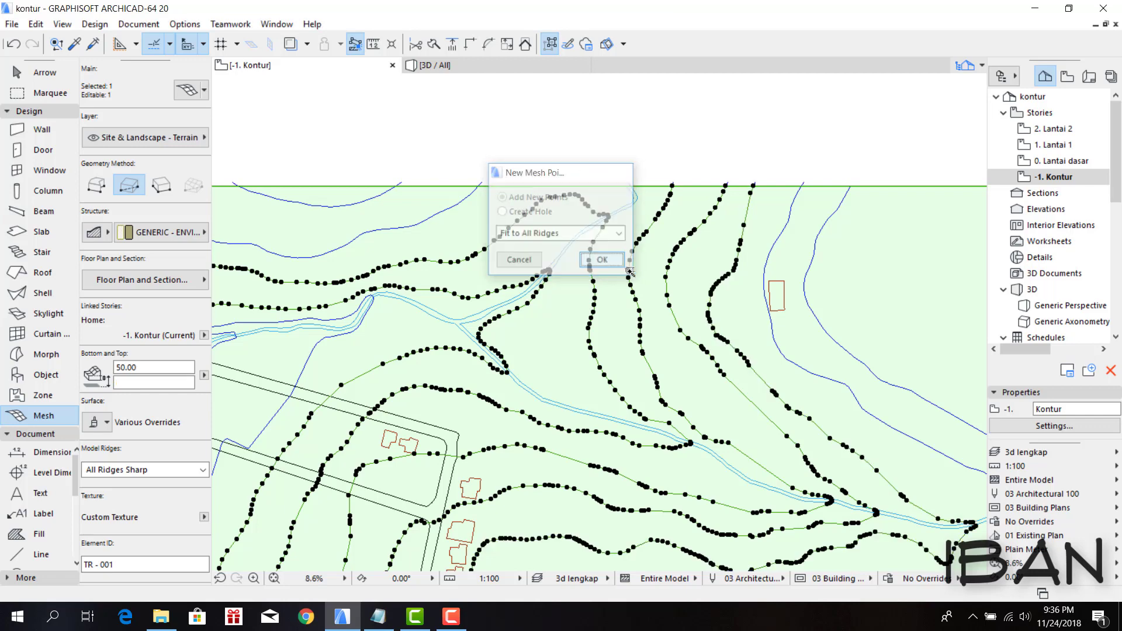
{"action": "left_click", "coordinate": [766, 330]}
{"action": "key", "text": "Return"}
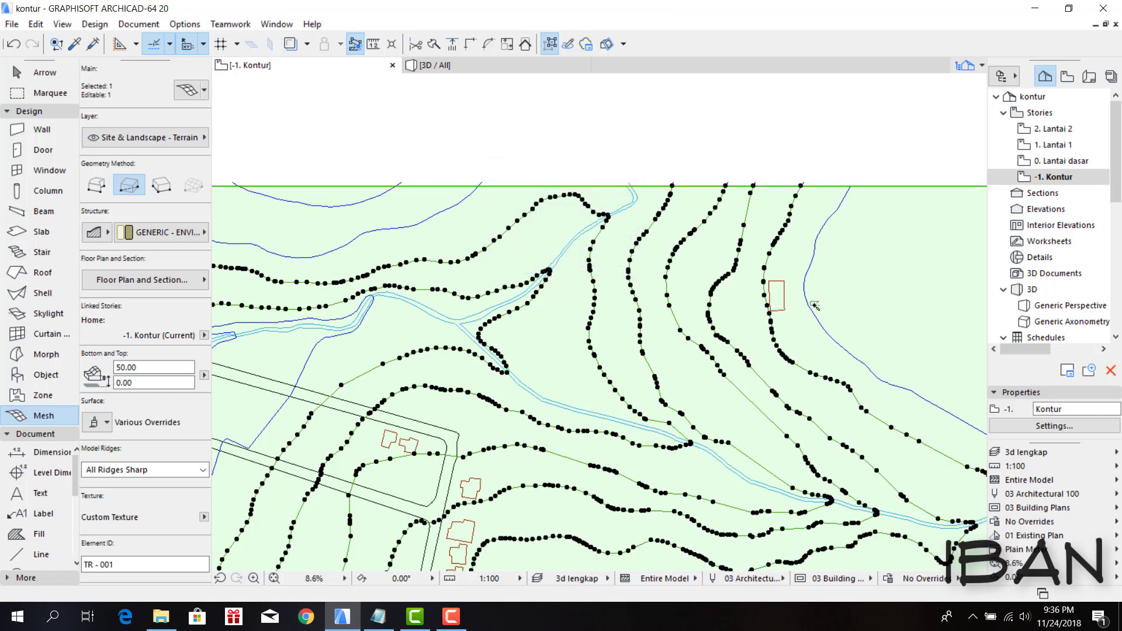
{"action": "left_click", "coordinate": [811, 305]}
{"action": "left_click", "coordinate": [602, 260]}
{"action": "scroll", "coordinate": [613, 254], "scroll_direction": "down", "scroll_amount": 1}
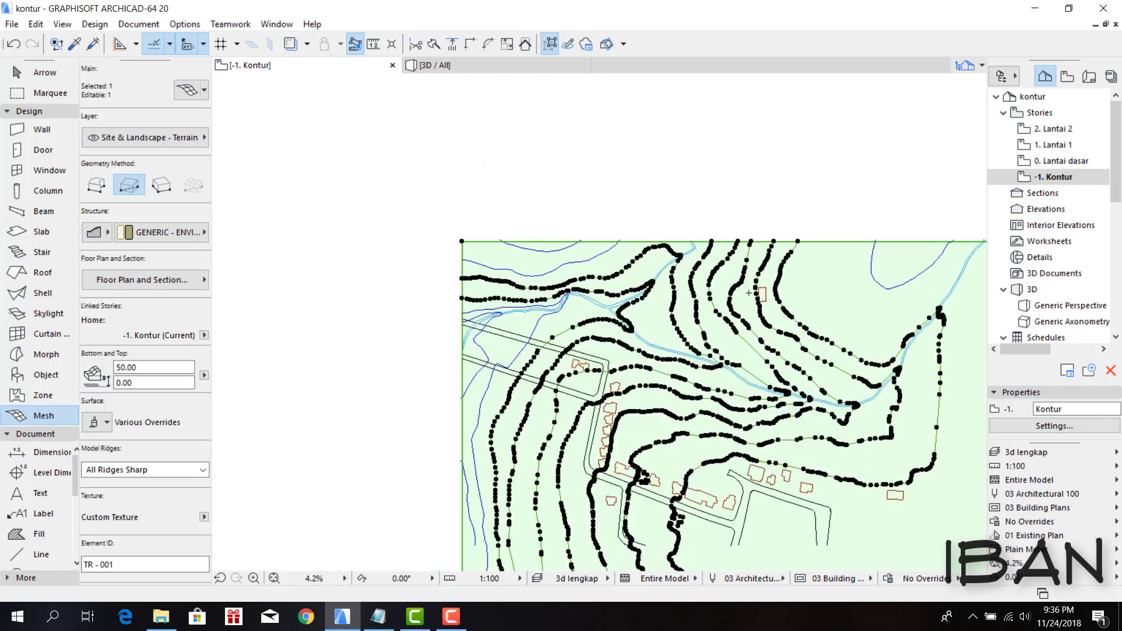
{"action": "scroll", "coordinate": [613, 254], "scroll_direction": "down", "scroll_amount": 1}
- Add ridge points on the remaining contours, including the top and right-side ones, then view in 3D
{"action": "left_click", "coordinate": [647, 245]}
{"action": "key", "text": "Return"}
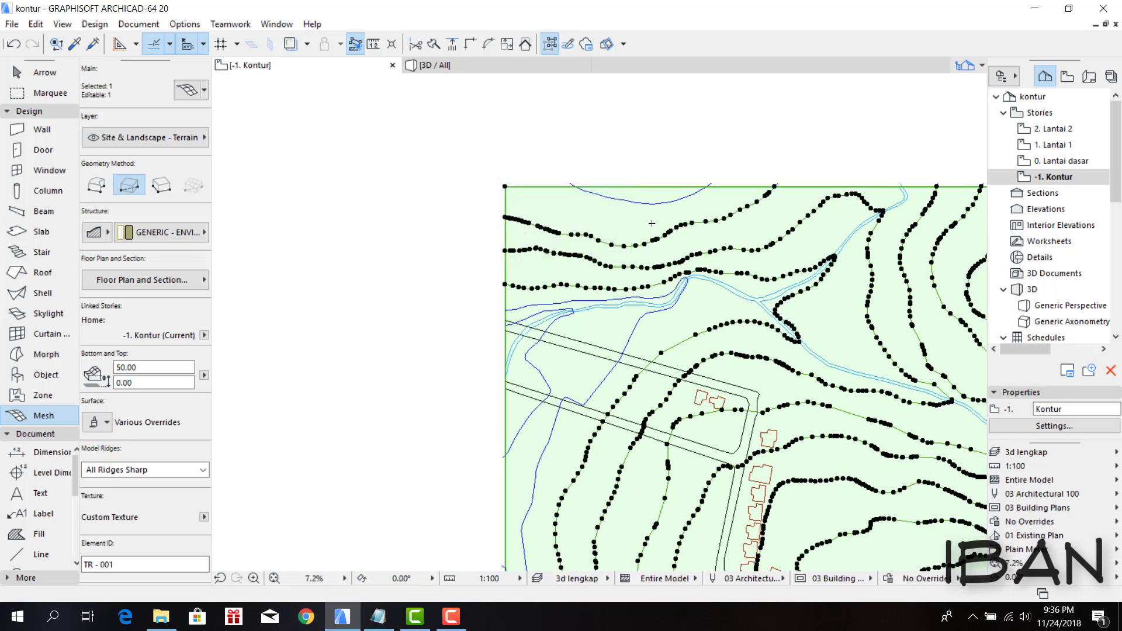
{"action": "left_click", "coordinate": [651, 207]}
{"action": "key", "text": "Return"}
{"action": "left_click", "coordinate": [636, 325]}
{"action": "key", "text": "Return"}
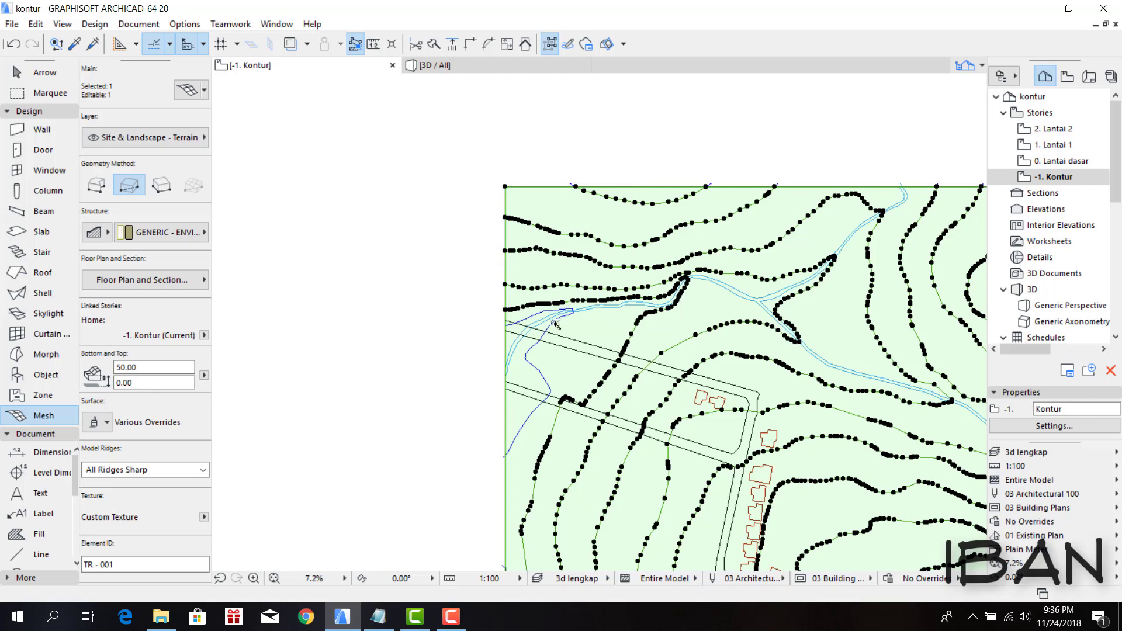
{"action": "left_click", "coordinate": [555, 324]}
{"action": "left_click", "coordinate": [593, 259]}
{"action": "scroll", "coordinate": [594, 259], "scroll_direction": "down", "scroll_amount": 3}
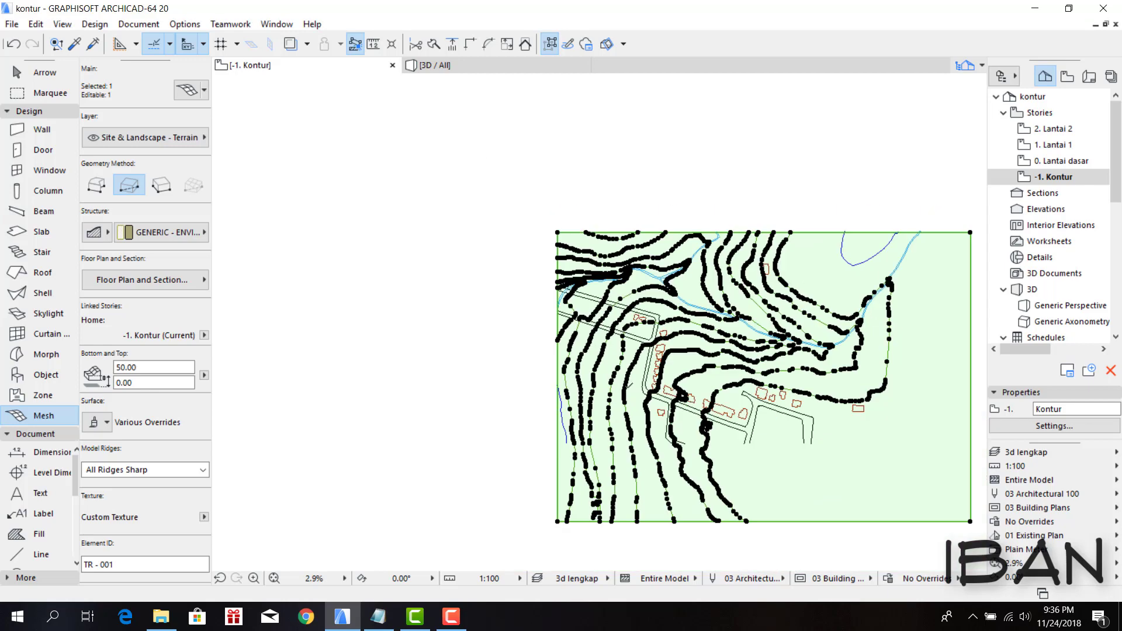
{"action": "scroll", "coordinate": [903, 261], "scroll_direction": "up", "scroll_amount": 3}
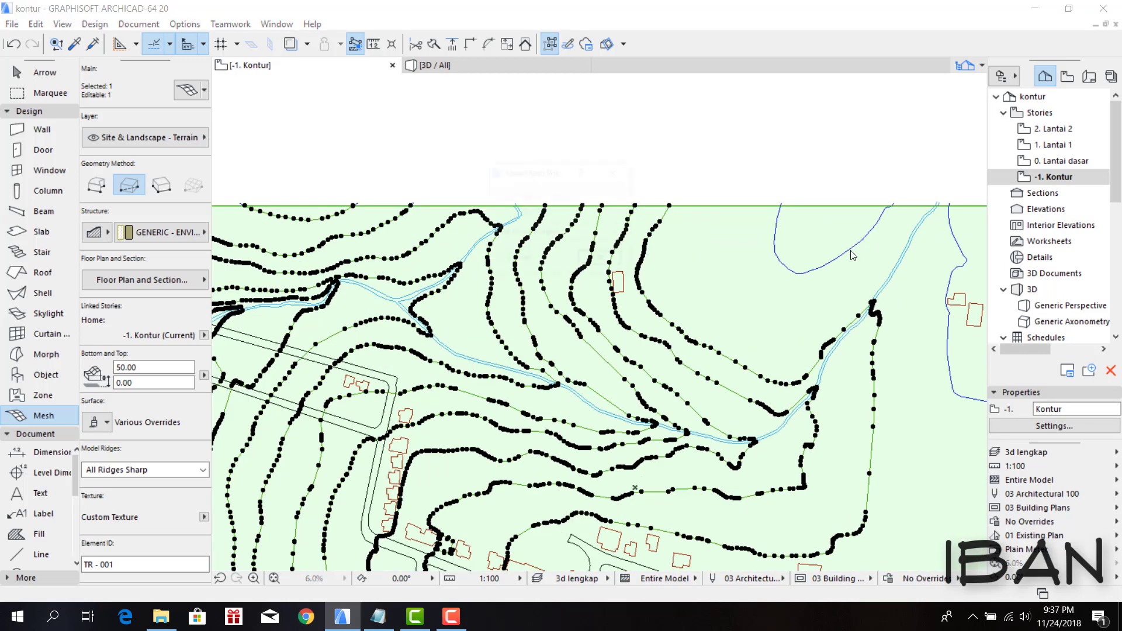
{"action": "left_click", "coordinate": [767, 270]}
{"action": "left_click", "coordinate": [596, 259]}
{"action": "scroll", "coordinate": [481, 269], "scroll_direction": "down", "scroll_amount": 2}
{"action": "scroll", "coordinate": [678, 324], "scroll_direction": "up", "scroll_amount": 2}
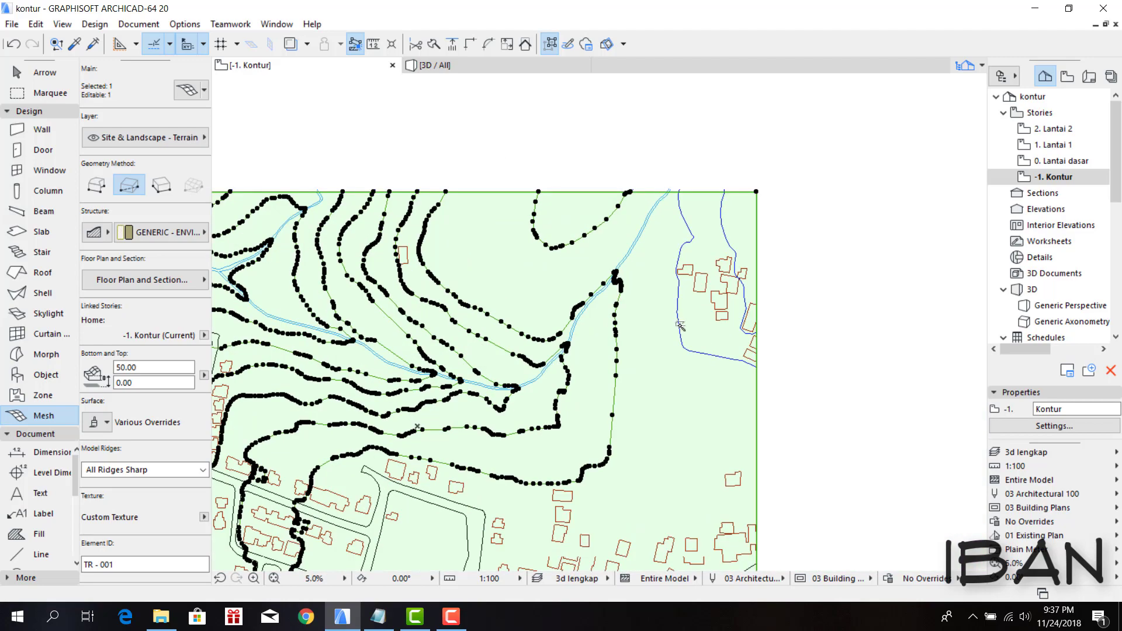
{"action": "left_click", "coordinate": [678, 324]}
{"action": "left_click", "coordinate": [606, 260]}
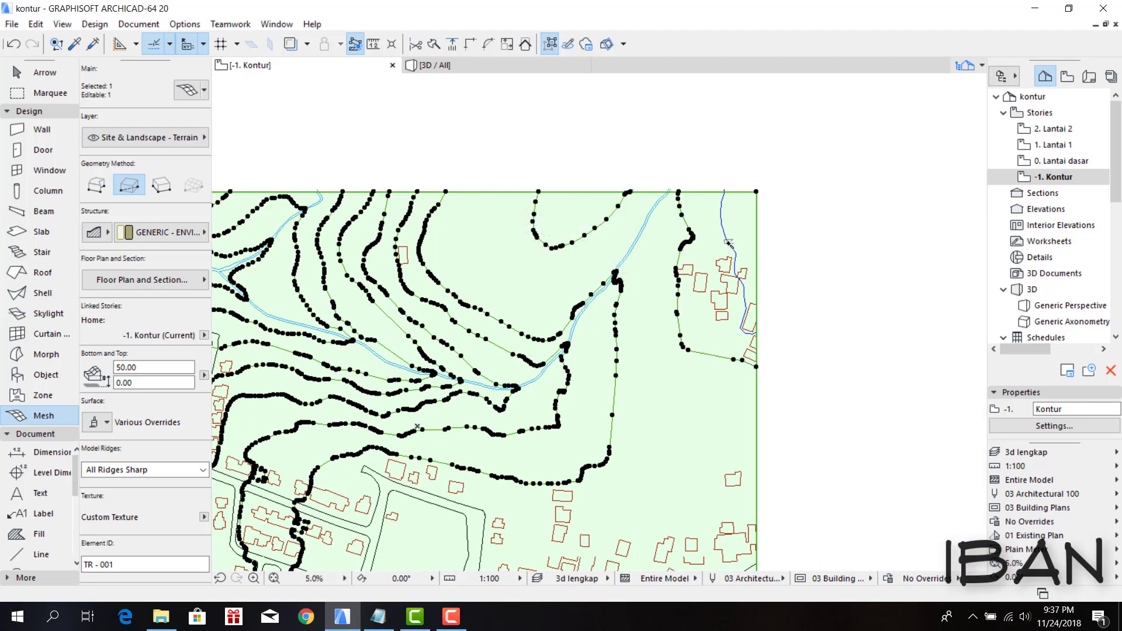
{"action": "left_click", "coordinate": [728, 243]}
{"action": "left_click", "coordinate": [608, 260]}
{"action": "scroll", "coordinate": [783, 287], "scroll_direction": "down", "scroll_amount": 2}
{"action": "scroll", "coordinate": [536, 346], "scroll_direction": "up", "scroll_amount": 2}
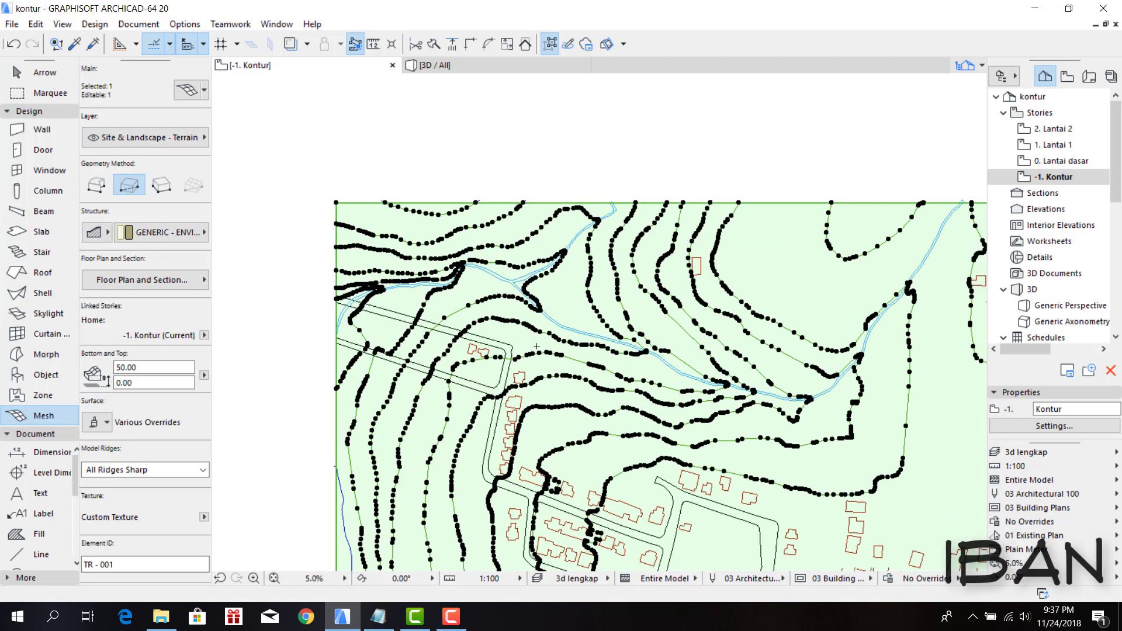
{"action": "key", "text": "Escape"}
{"action": "key", "text": "F3"}
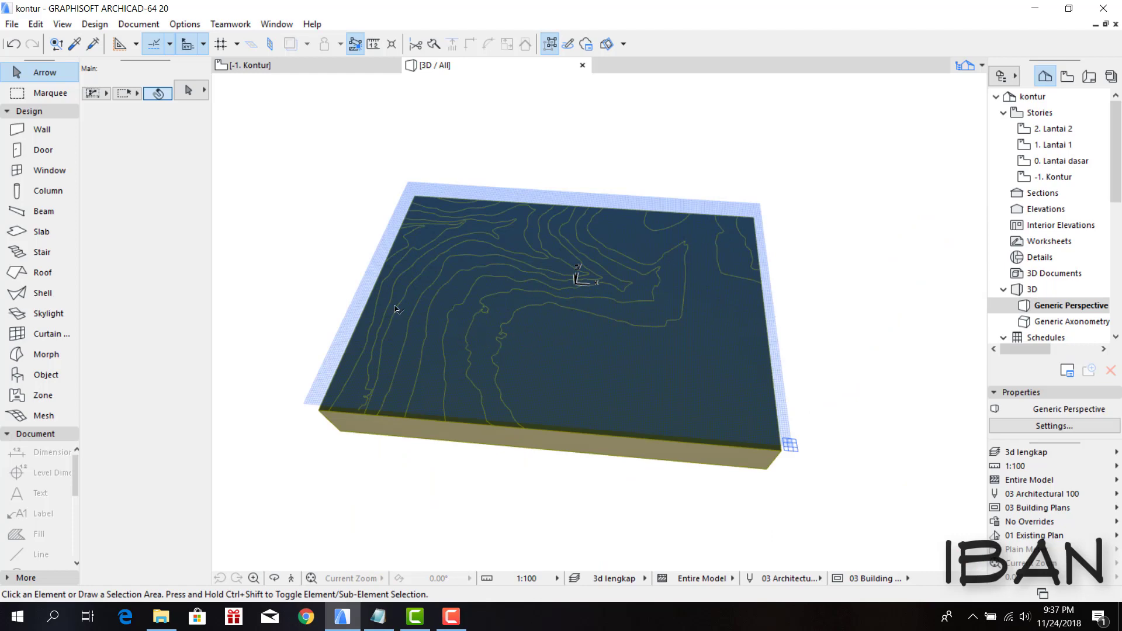
- Return to the -1. Kontur plan, zoom in and select the terrain mesh
{"action": "key", "text": "F2"}
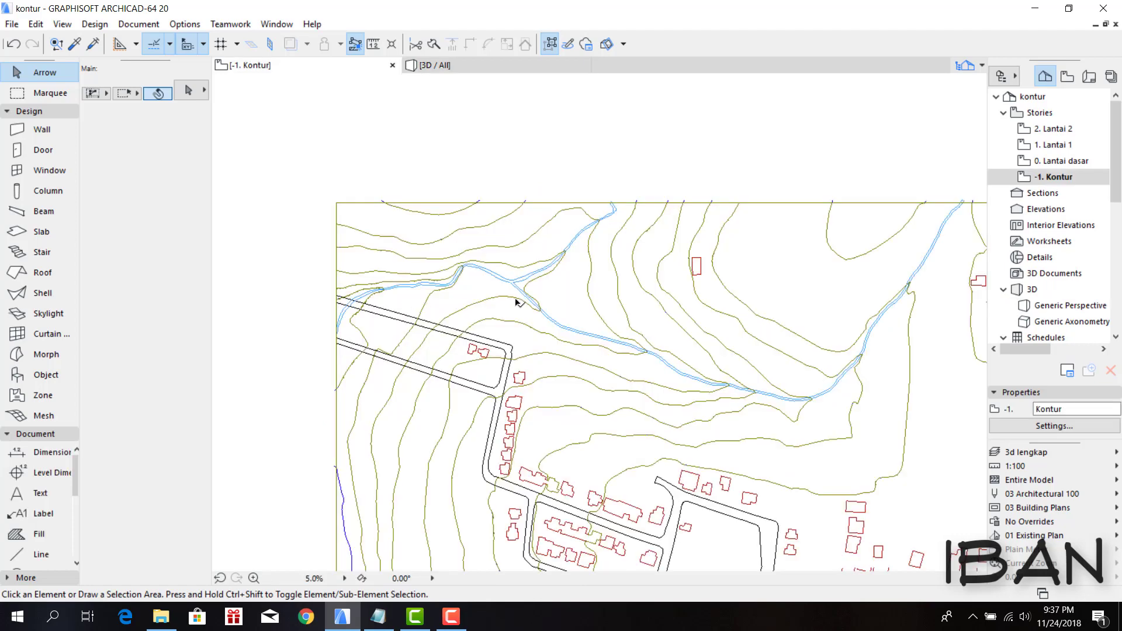
{"action": "scroll", "coordinate": [522, 276], "scroll_direction": "up", "scroll_amount": 3}
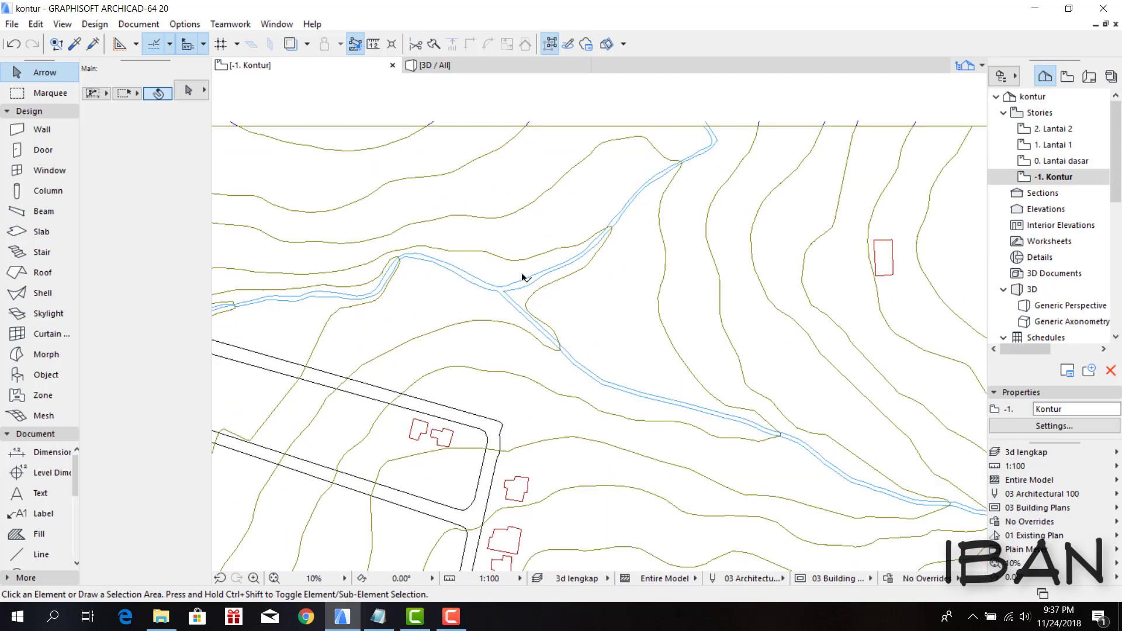
{"action": "scroll", "coordinate": [564, 264], "scroll_direction": "up", "scroll_amount": 1}
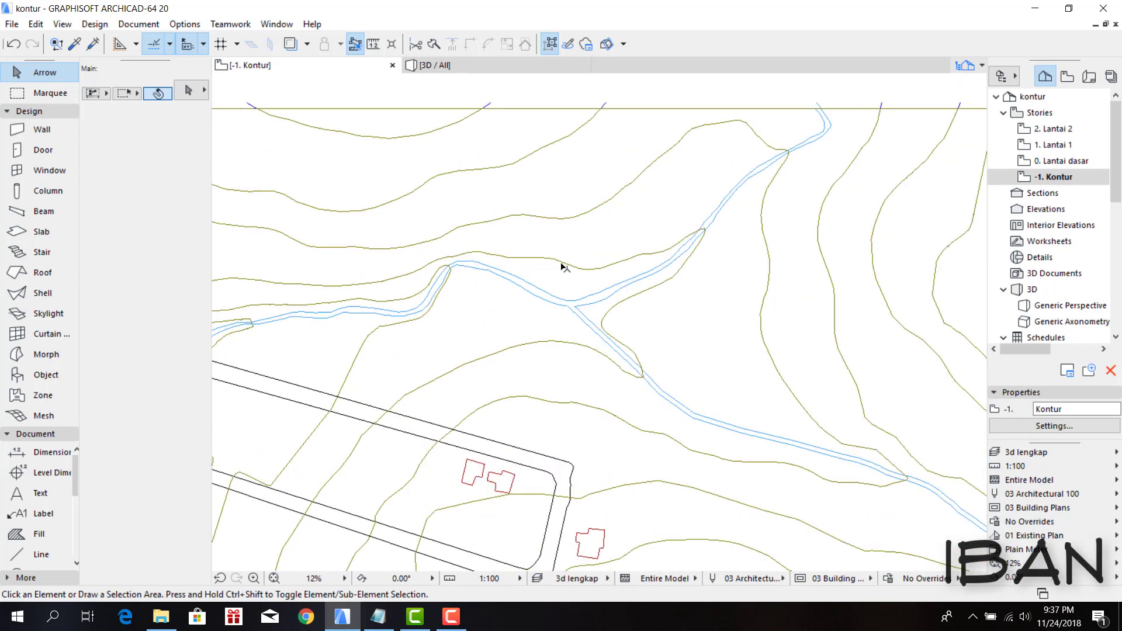
{"action": "left_click", "coordinate": [564, 266]}
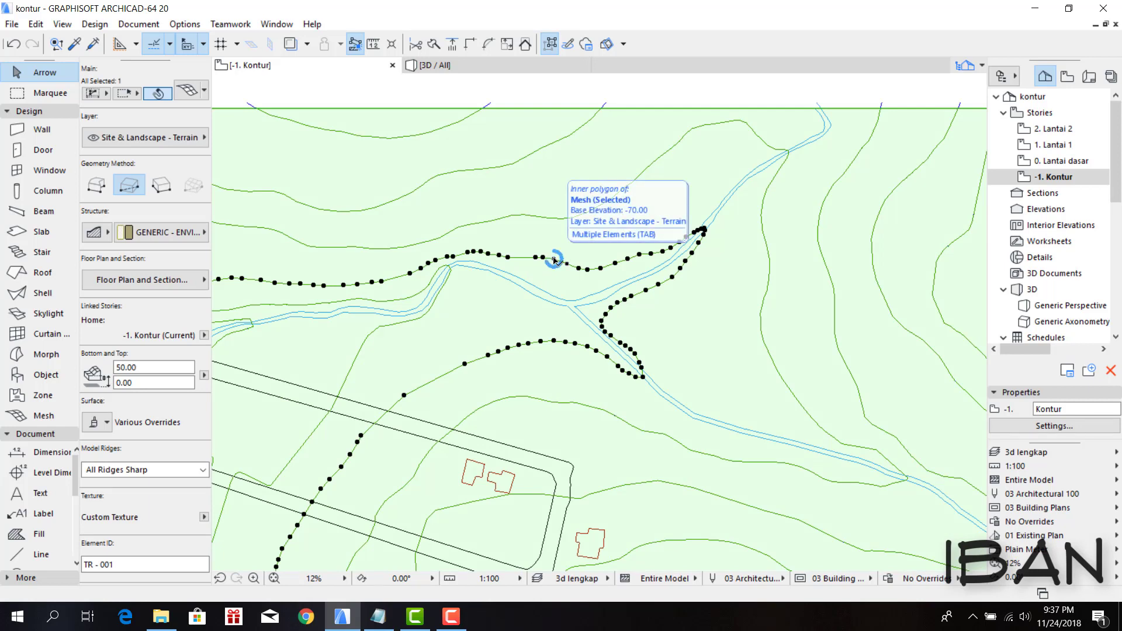
- Elevate the upper contour ridge point to height 0.00
{"action": "left_click", "coordinate": [554, 260]}
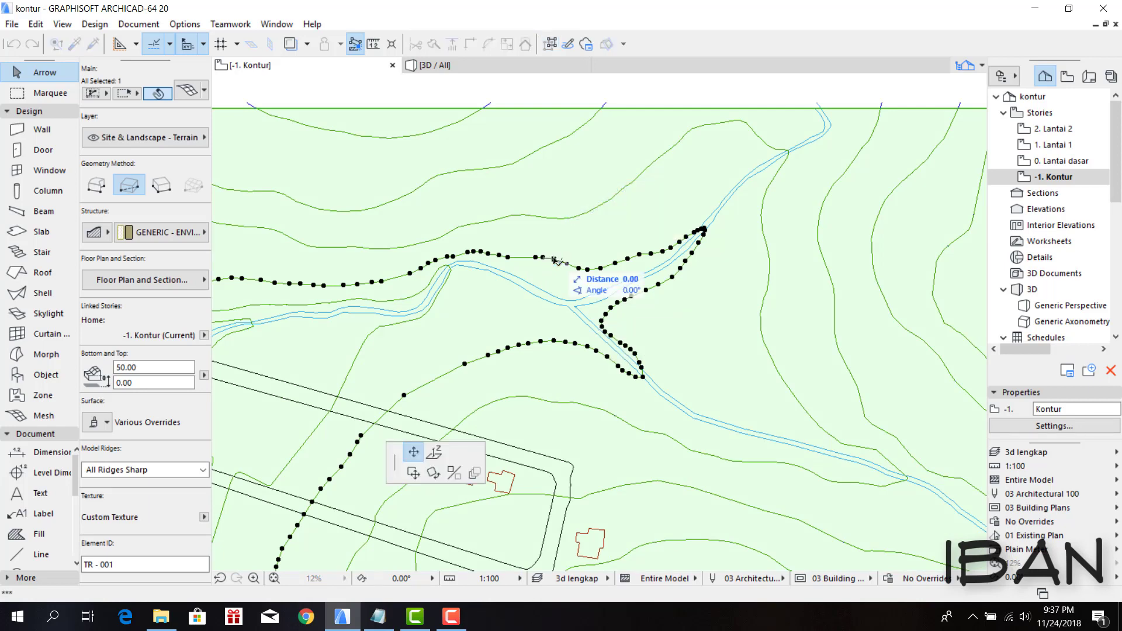
{"action": "left_click", "coordinate": [437, 453]}
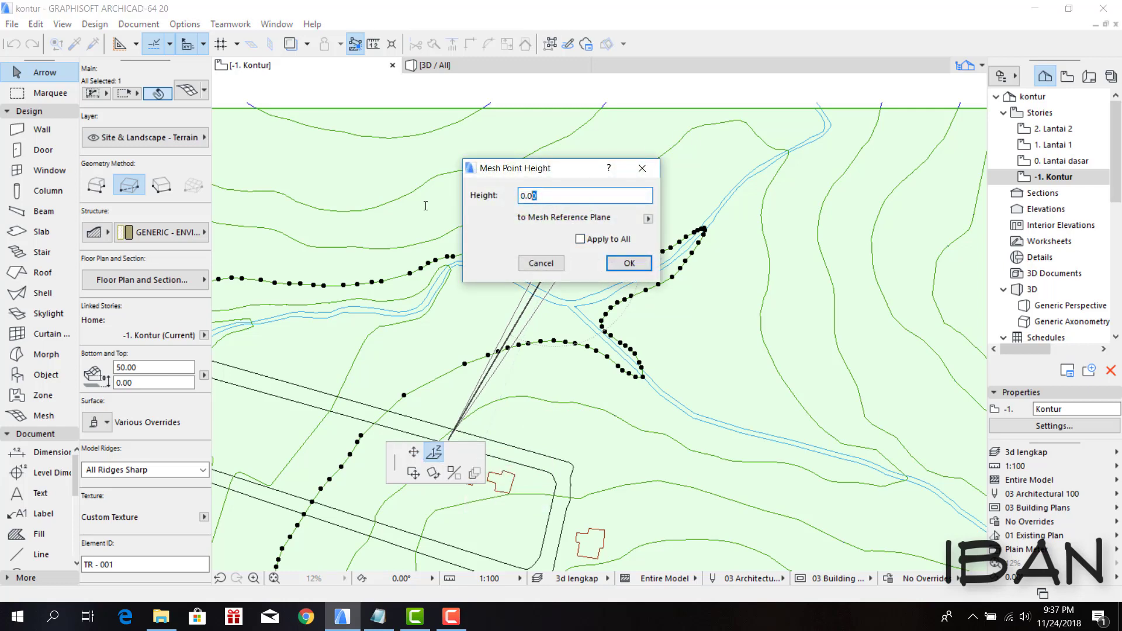
{"action": "left_click", "coordinate": [556, 198]}
{"action": "double_click", "coordinate": [528, 196]}
{"action": "left_click", "coordinate": [562, 199]}
{"action": "left_click", "coordinate": [628, 263]}
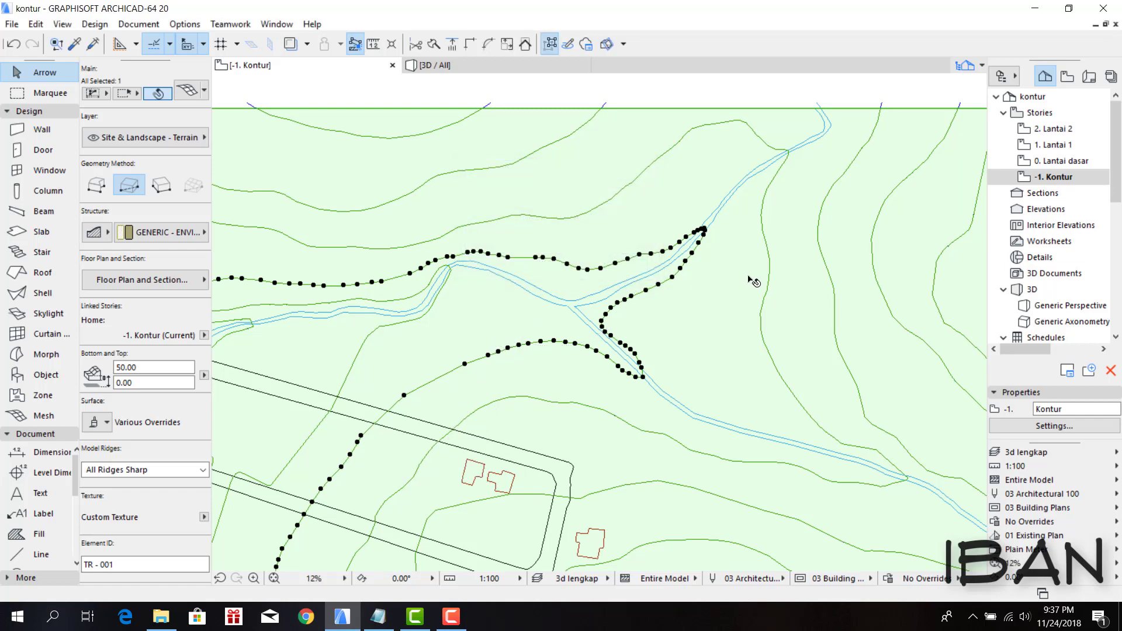
- Pan, reselect the mesh and apply the height to a second whole contour ridge
{"action": "middle_click_drag", "start_coordinate": [753, 281], "coordinate": [709, 241]}
{"action": "key", "text": "Escape"}
{"action": "left_click", "coordinate": [760, 221]}
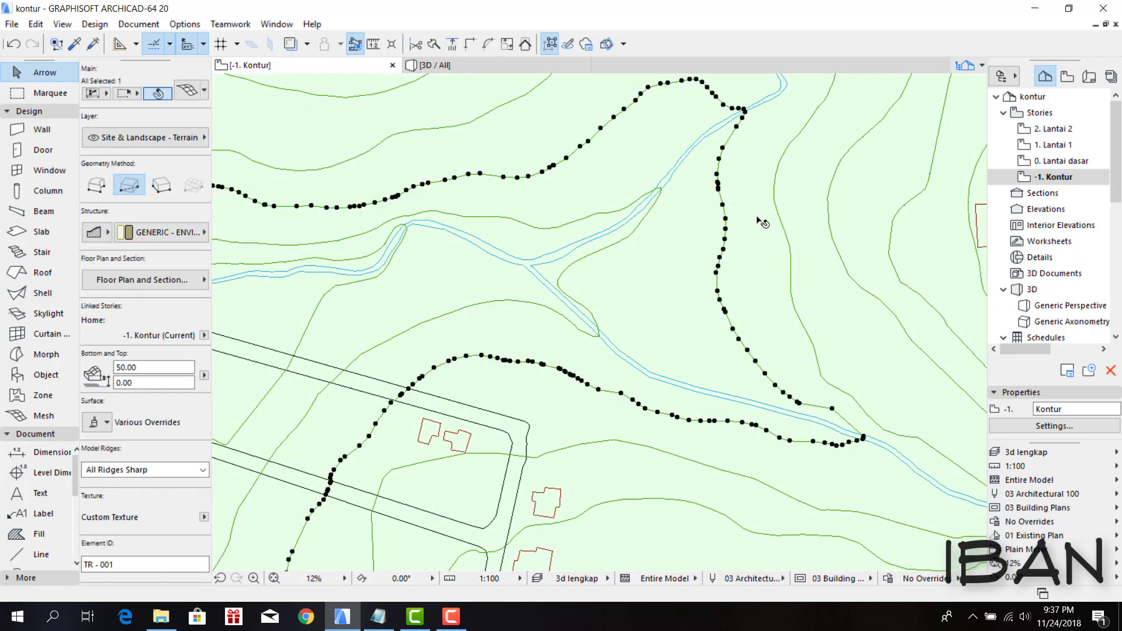
{"action": "key", "text": "Escape"}
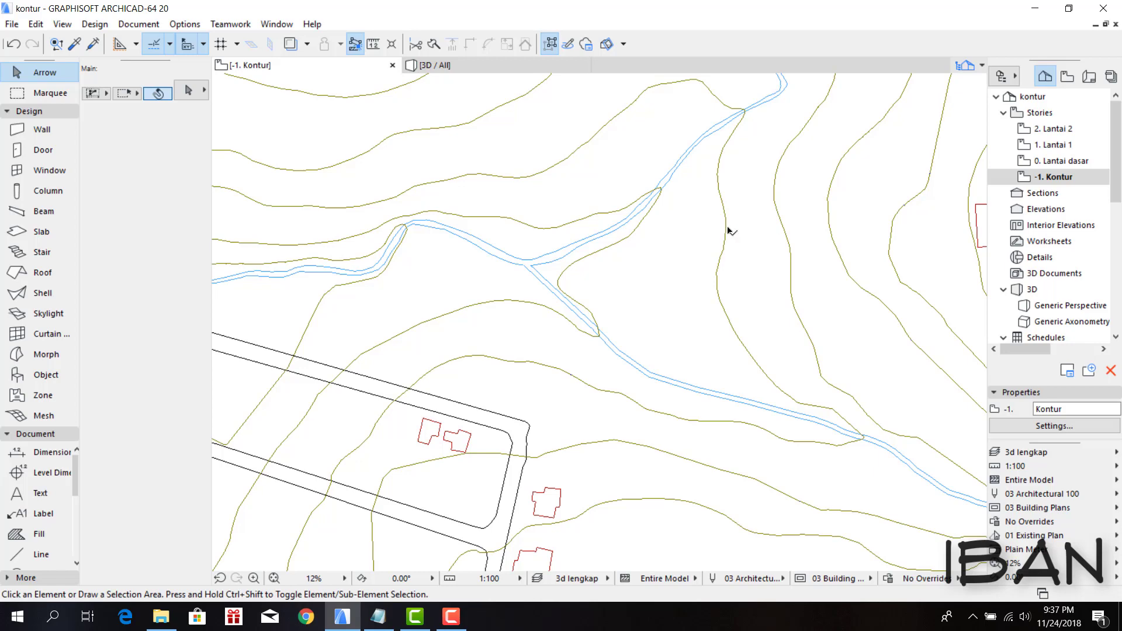
{"action": "left_click", "coordinate": [726, 222]}
{"action": "left_click", "coordinate": [726, 222]}
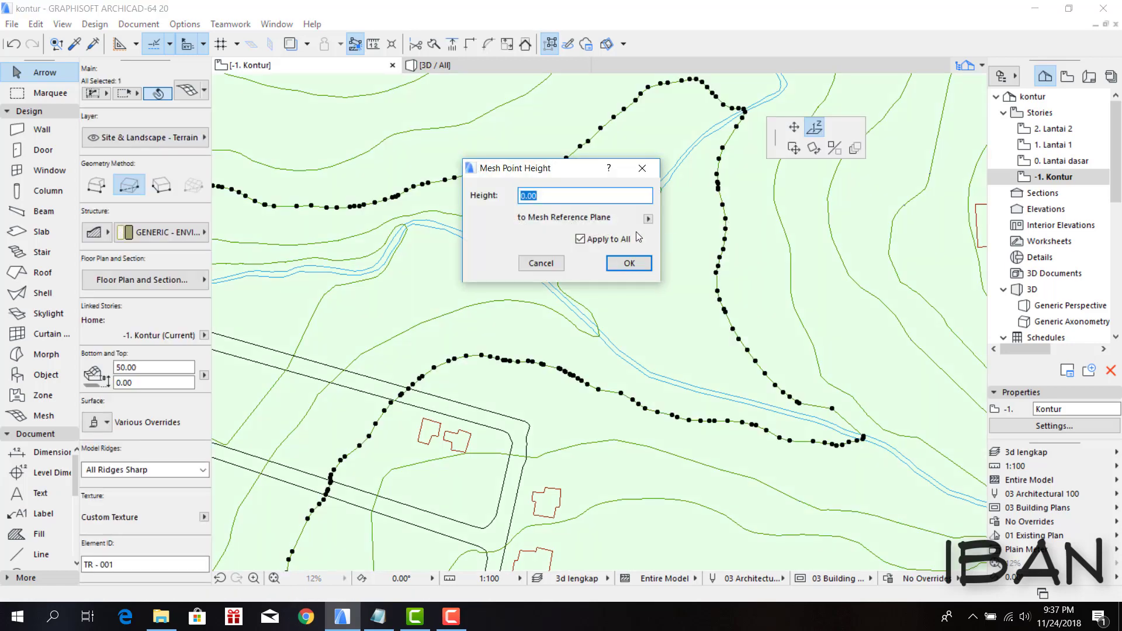
{"action": "key", "text": "ctrl+a"}
{"action": "left_click", "coordinate": [628, 263]}
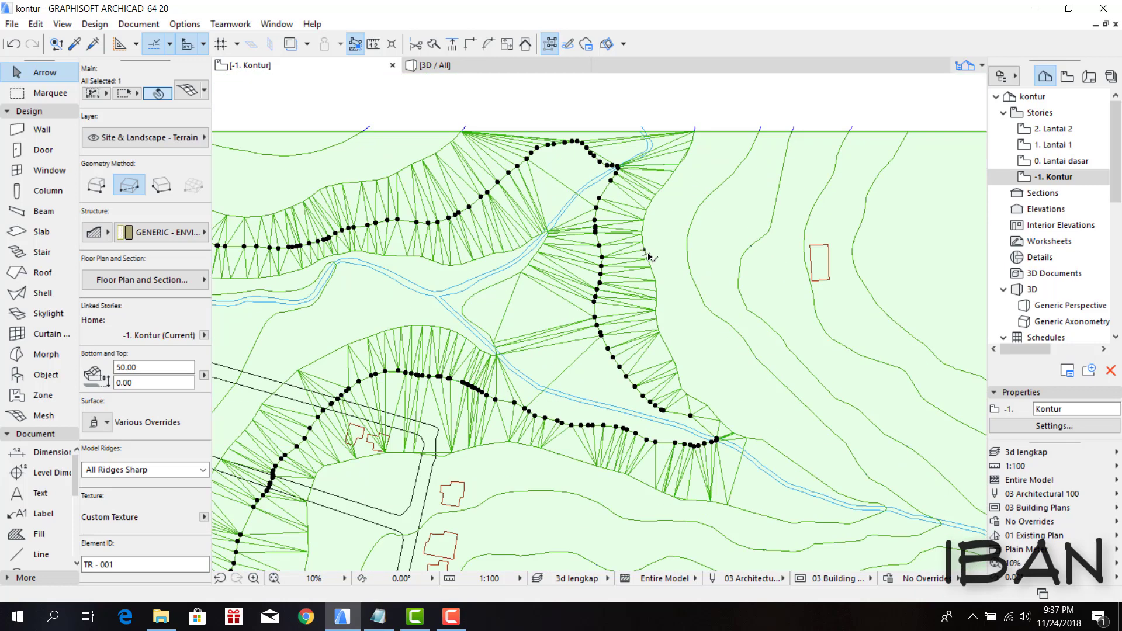
- Show the terrain in 3D and orbit close to its surface
{"action": "key", "text": "Escape"}
{"action": "key", "text": "F3"}
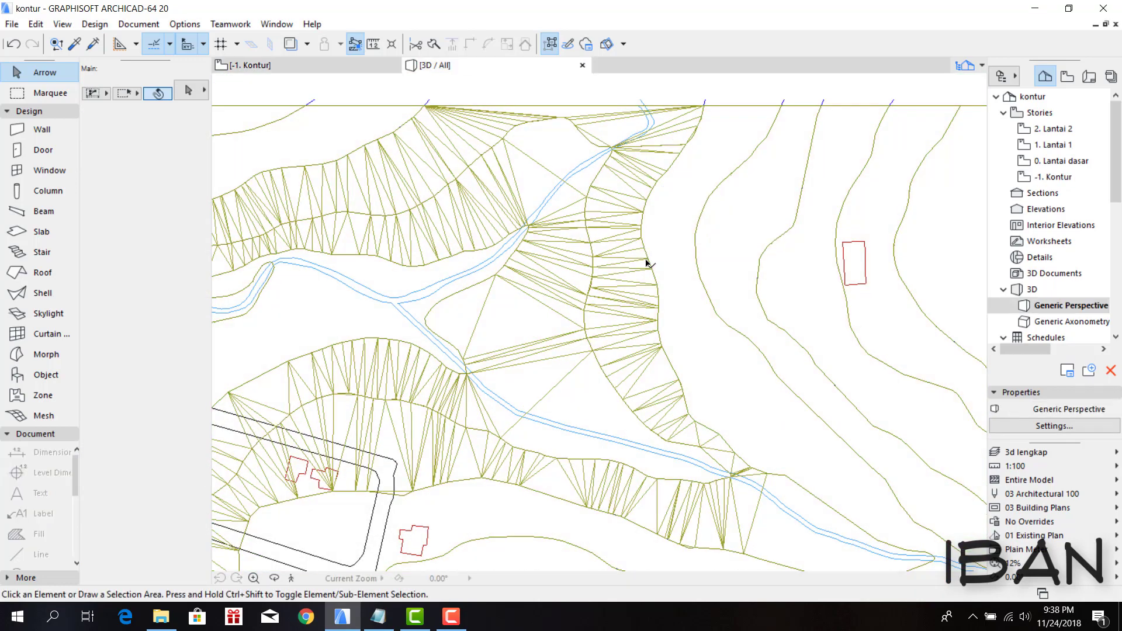
{"action": "mouse_move", "coordinate": [478, 267]}
{"action": "left_mouse_down"}
{"action": "mouse_move", "coordinate": [413, 243]}
{"action": "mouse_move", "coordinate": [596, 221]}
{"action": "mouse_move", "coordinate": [551, 238]}
{"action": "mouse_move", "coordinate": [729, 180]}
{"action": "mouse_move", "coordinate": [550, 195]}
{"action": "mouse_move", "coordinate": [538, 218]}
{"action": "left_mouse_up"}
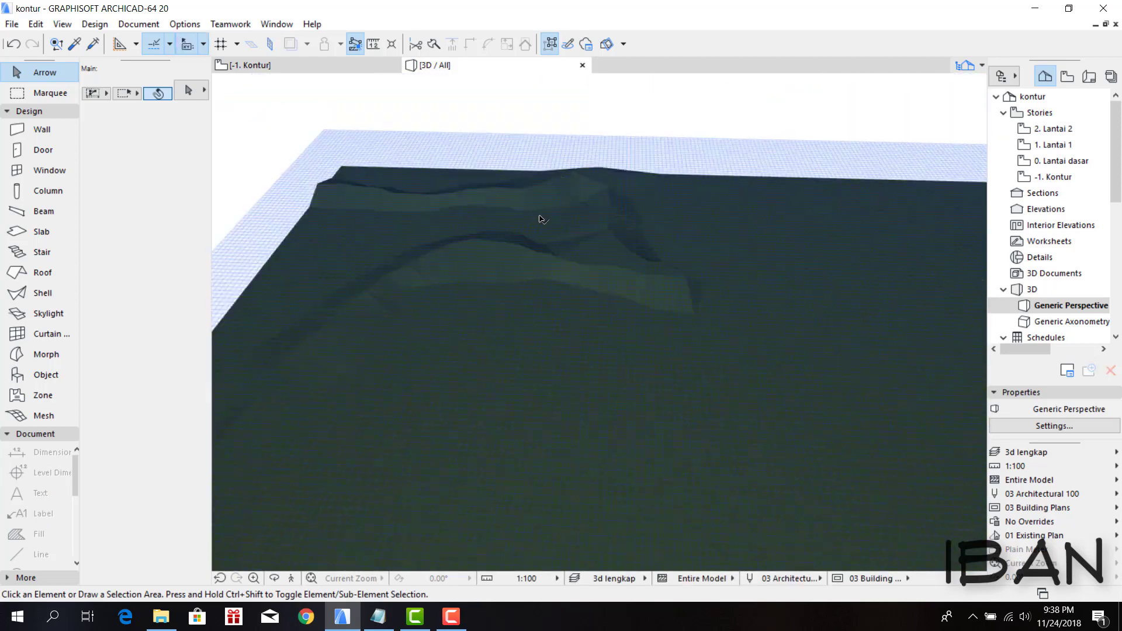
{"action": "scroll", "coordinate": [543, 218], "scroll_direction": "down", "scroll_amount": 5}
{"action": "scroll", "coordinate": [490, 190], "scroll_direction": "up", "scroll_amount": 2}
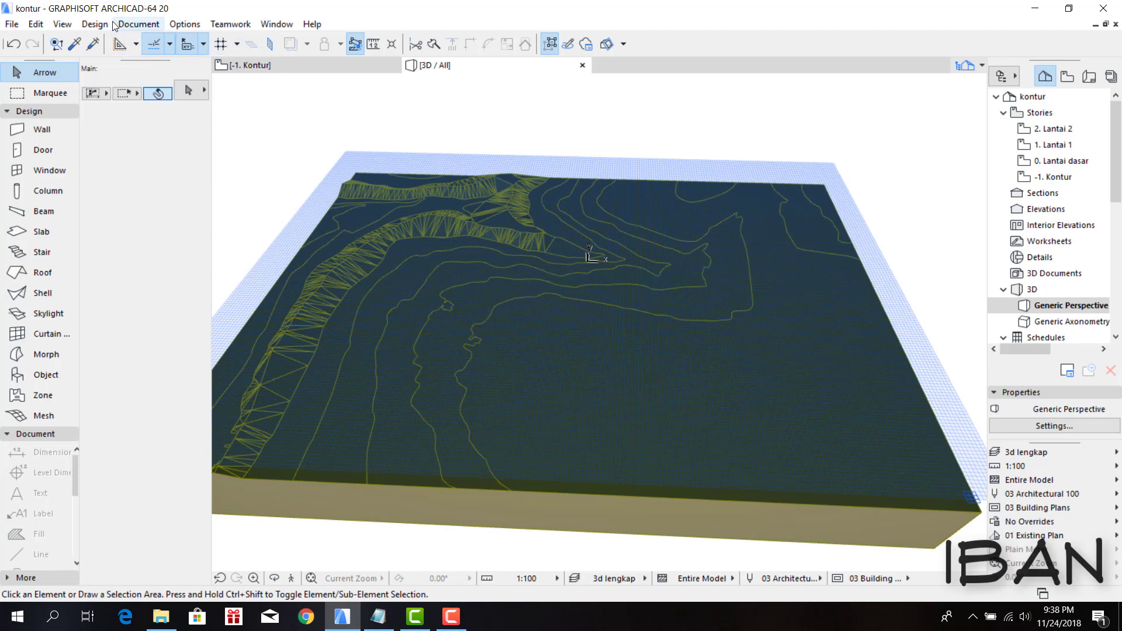
- Hide the construction grid and editing plane, then return to the -1. Kontur plan
{"action": "left_click", "coordinate": [75, 24]}
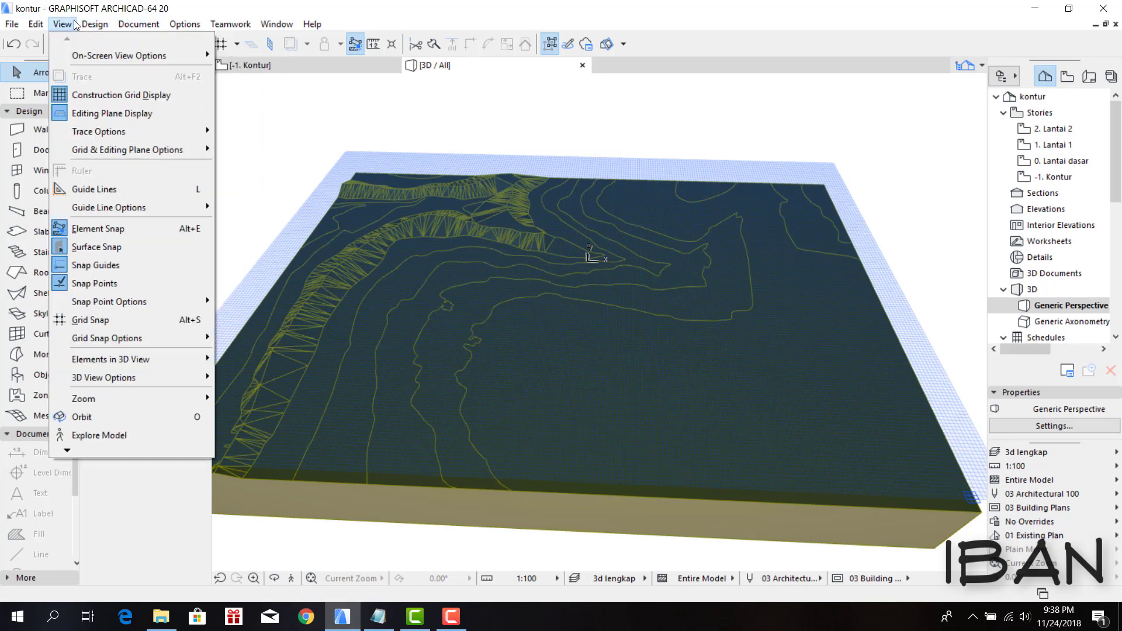
{"action": "left_click", "coordinate": [92, 94]}
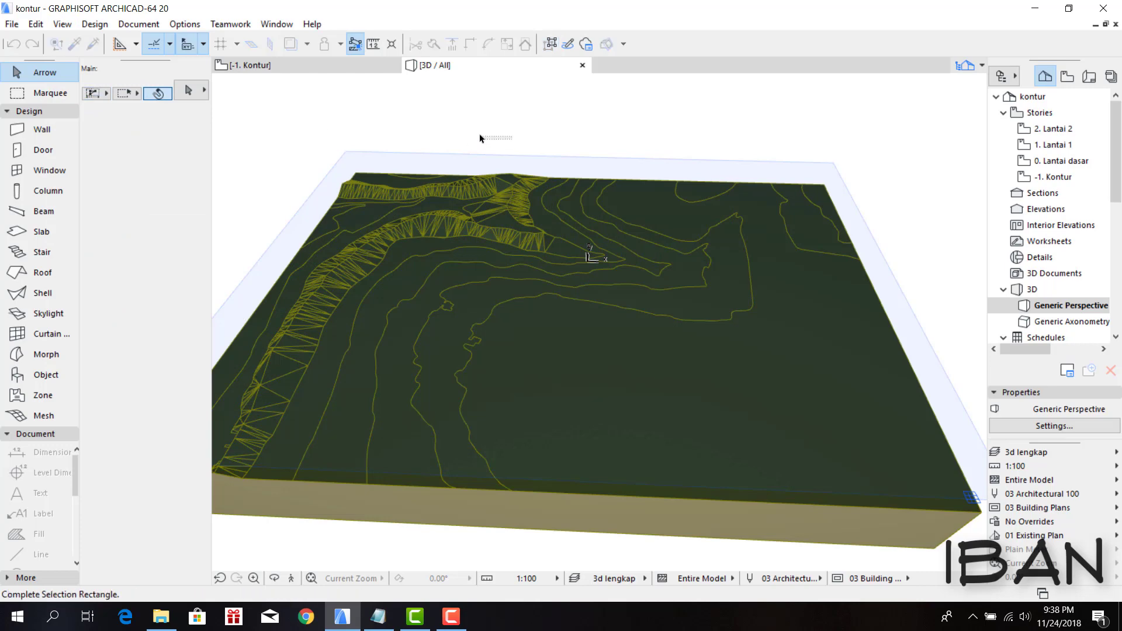
{"action": "left_click", "coordinate": [63, 24]}
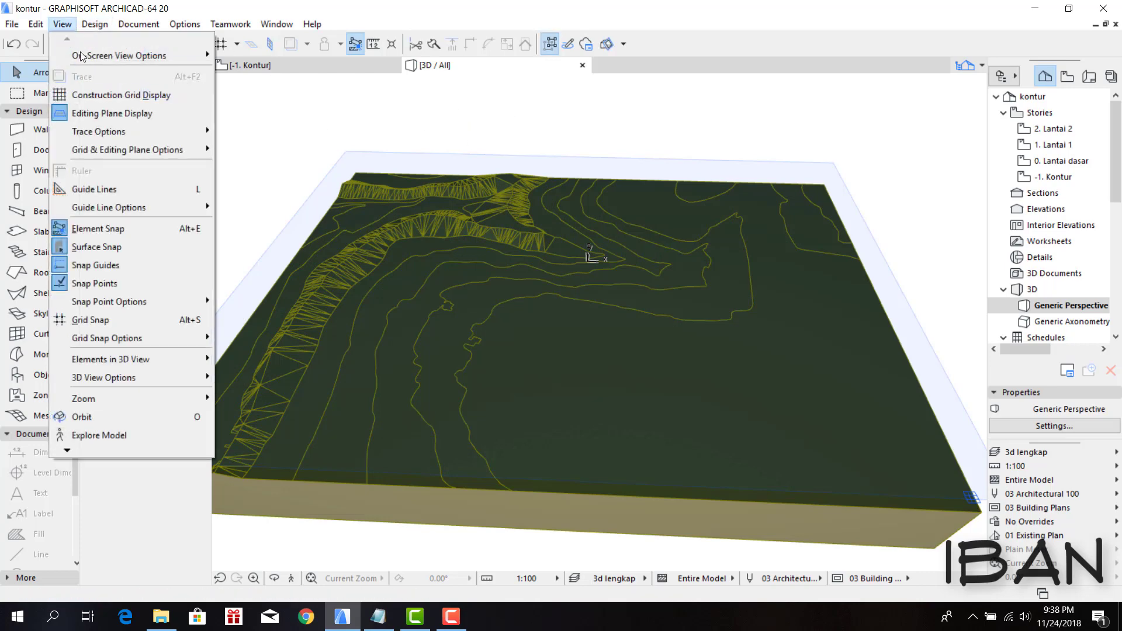
{"action": "left_click", "coordinate": [105, 117]}
{"action": "mouse_move", "coordinate": [232, 143]}
{"action": "middle_mouse_down", "text": "shift"}
{"action": "mouse_move", "coordinate": [512, 220]}
{"action": "mouse_move", "coordinate": [455, 189]}
{"action": "middle_mouse_up", "text": "shift"}
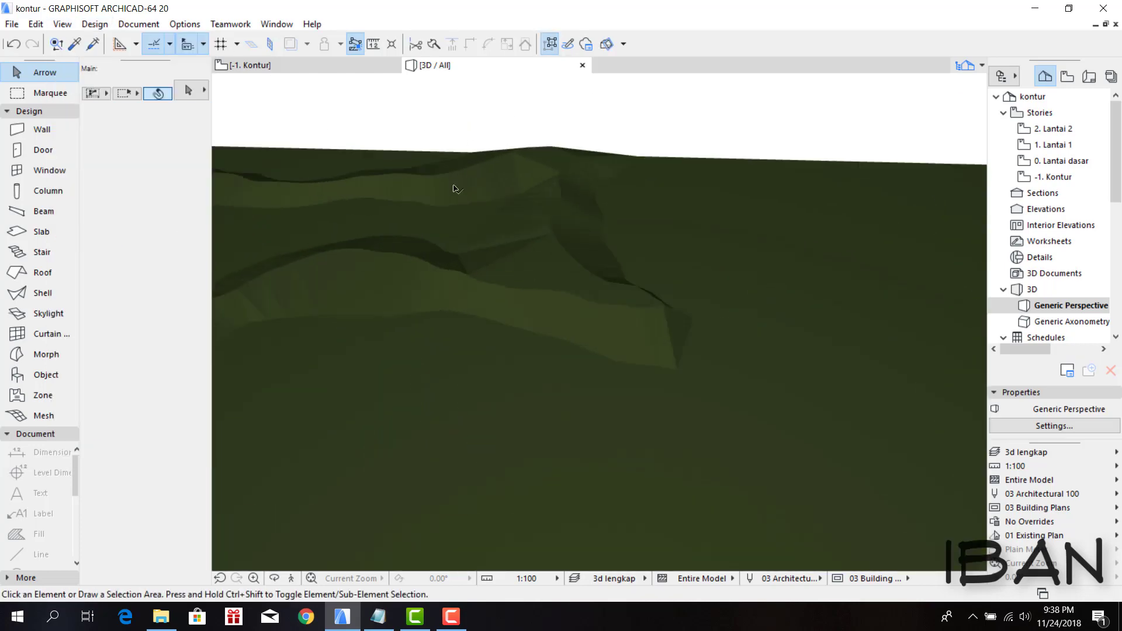
{"action": "key", "text": "F2"}
- Reselect the terrain mesh and confirm the height of one ridge point
{"action": "left_click", "coordinate": [653, 223]}
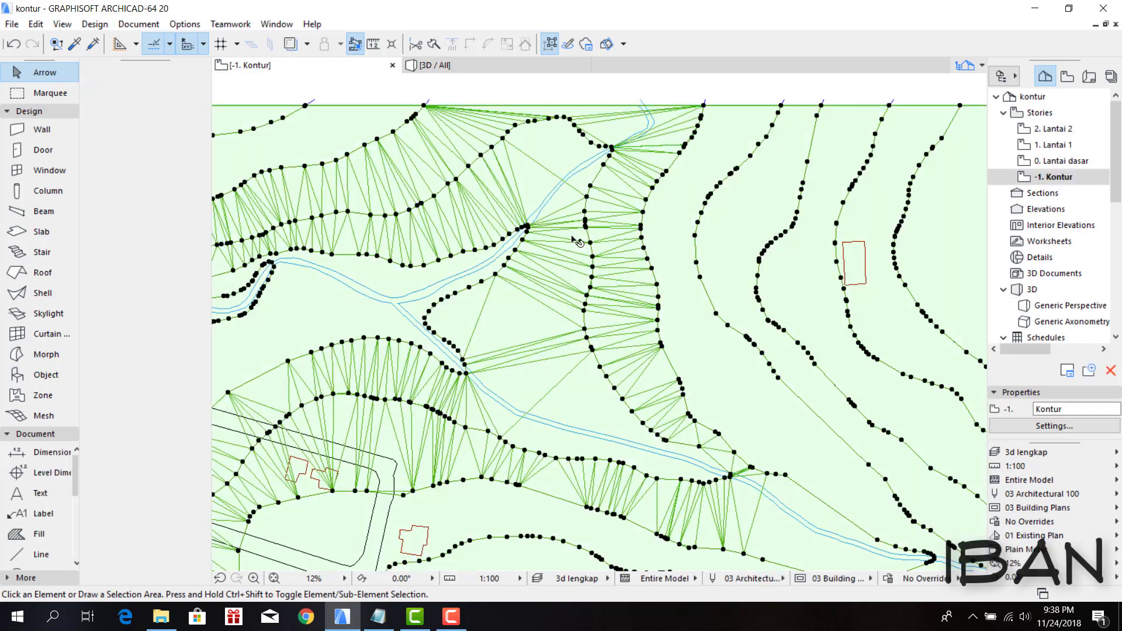
{"action": "scroll", "coordinate": [587, 221], "scroll_direction": "down", "scroll_amount": 2}
{"action": "scroll", "coordinate": [587, 220], "scroll_direction": "up", "scroll_amount": 2}
{"action": "scroll", "coordinate": [585, 218], "scroll_direction": "up", "scroll_amount": 2}
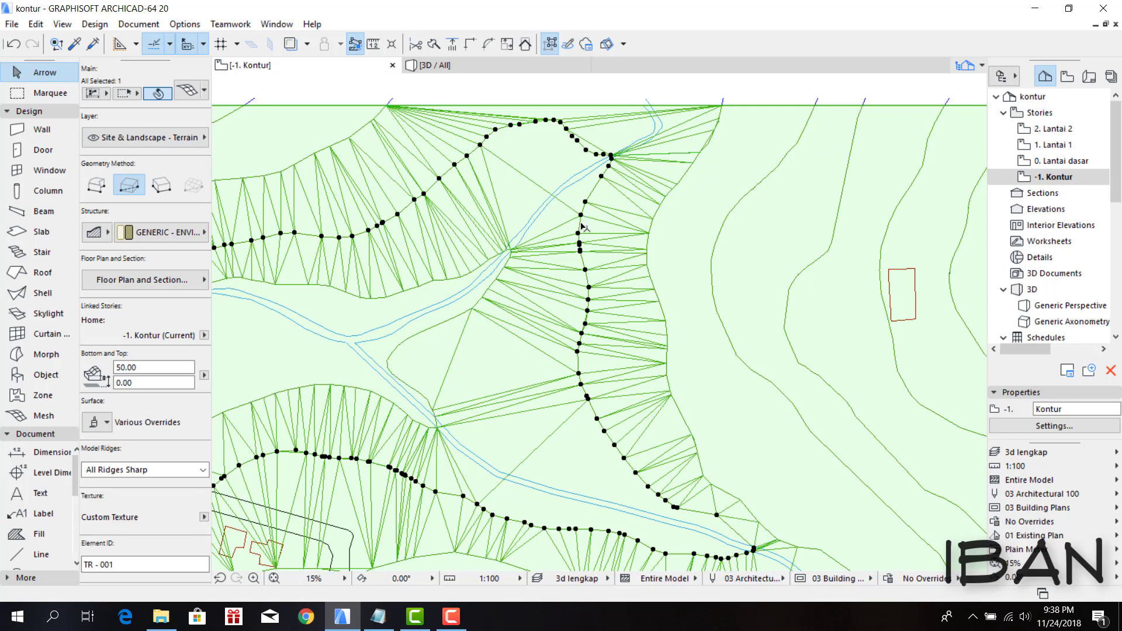
{"action": "left_click", "coordinate": [581, 216]}
{"action": "key", "text": "Return"}
{"action": "key", "text": "Escape"}
- Elevate the next contour ridge to height 10 across the whole ridge
{"action": "left_click", "coordinate": [652, 232]}
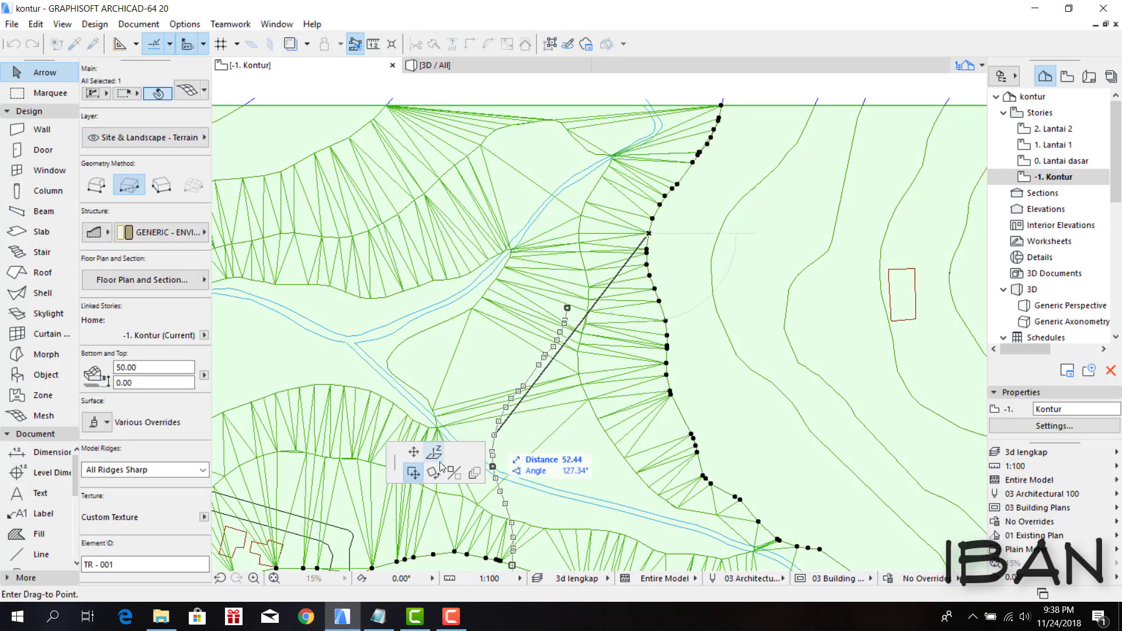
{"action": "left_click", "coordinate": [439, 460]}
{"action": "type", "text": "0.0"}
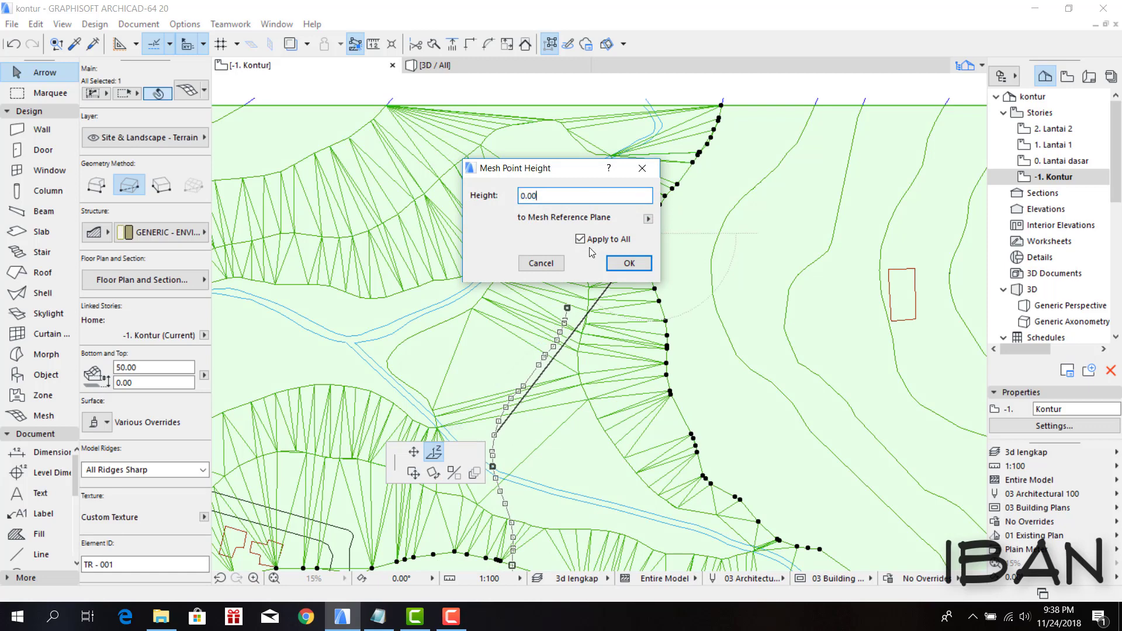
{"action": "key", "text": "BackSpace"}
{"action": "key", "text": "BackSpace"}
{"action": "key", "text": "BackSpace"}
{"action": "type", "text": "10"}
{"action": "left_click", "coordinate": [646, 264]}
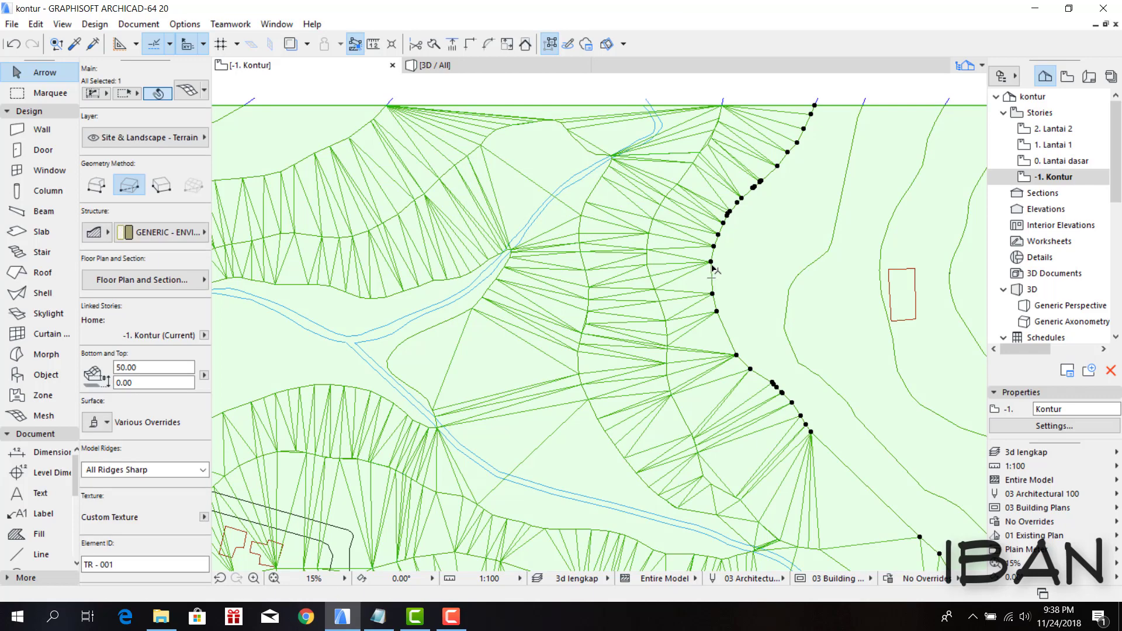
- Confirm new heights for the next two contour ridges further right
{"action": "left_click", "coordinate": [711, 262]}
{"action": "type", "text": "1"}
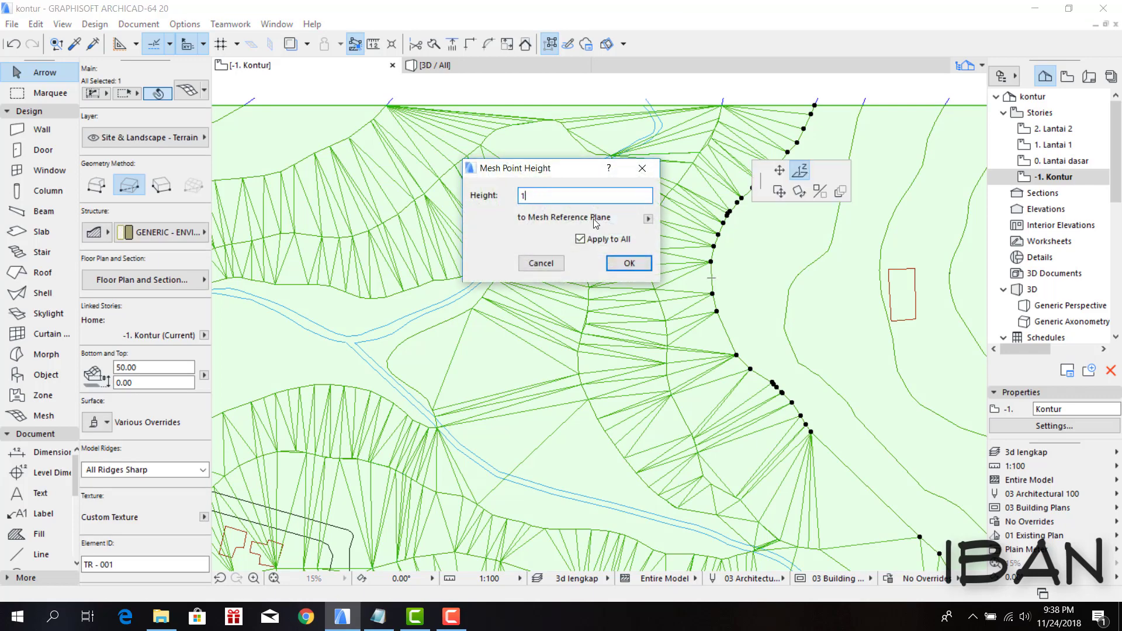
{"action": "key", "text": "Return"}
{"action": "middle_click_drag", "start_coordinate": [833, 256], "coordinate": [750, 245]}
{"action": "key", "text": "Escape"}
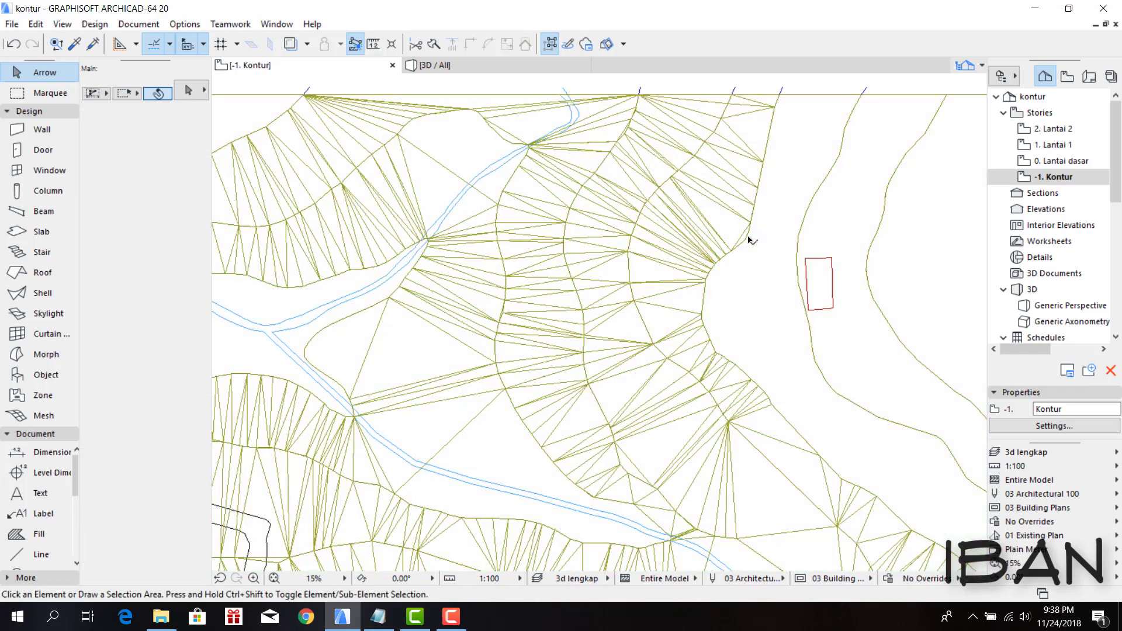
{"action": "left_click", "coordinate": [749, 239]}
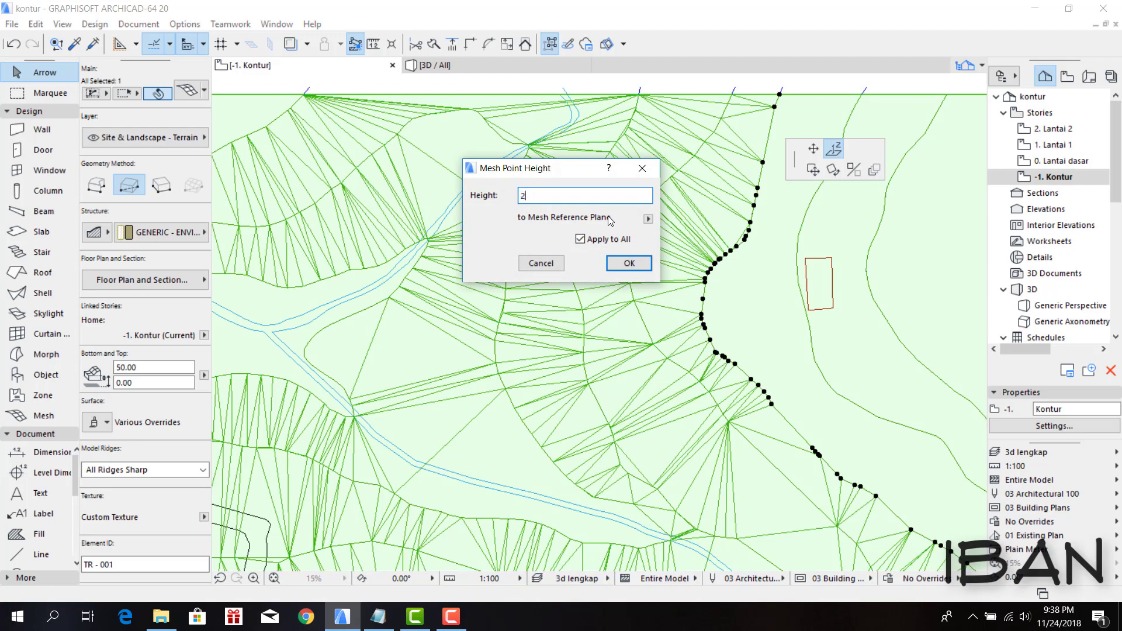
{"action": "key", "text": "Return"}
- Set the following ridge to height 25 and confirm the curved ridge's height
{"action": "middle_click_drag", "start_coordinate": [801, 254], "coordinate": [663, 227]}
{"action": "key", "text": "Escape"}
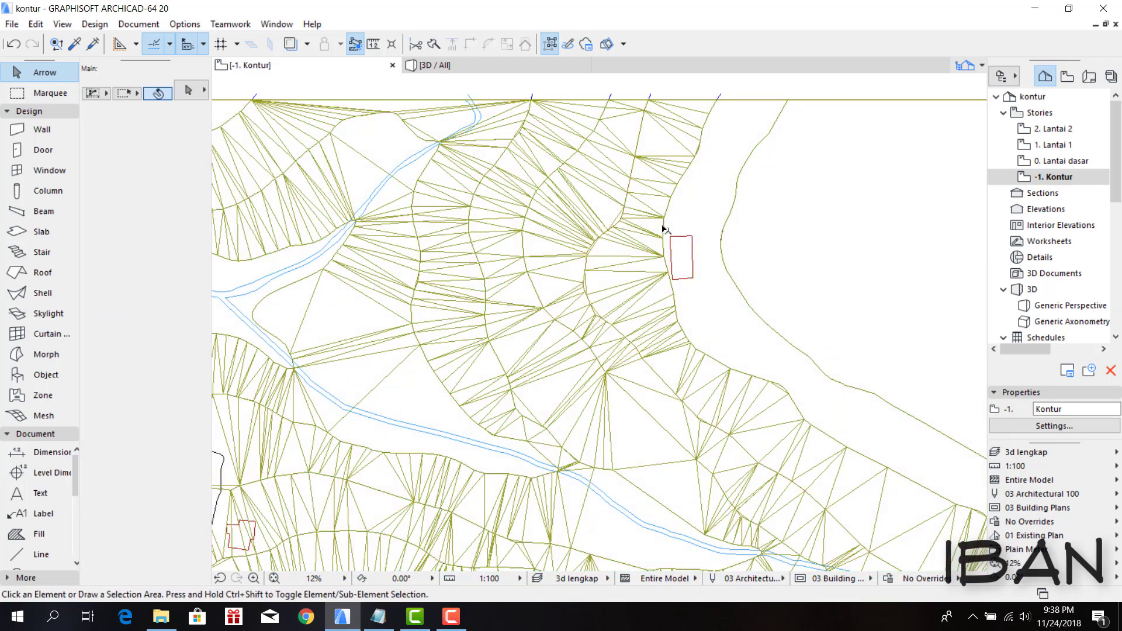
{"action": "left_click", "coordinate": [663, 228]}
{"action": "type", "text": "25"}
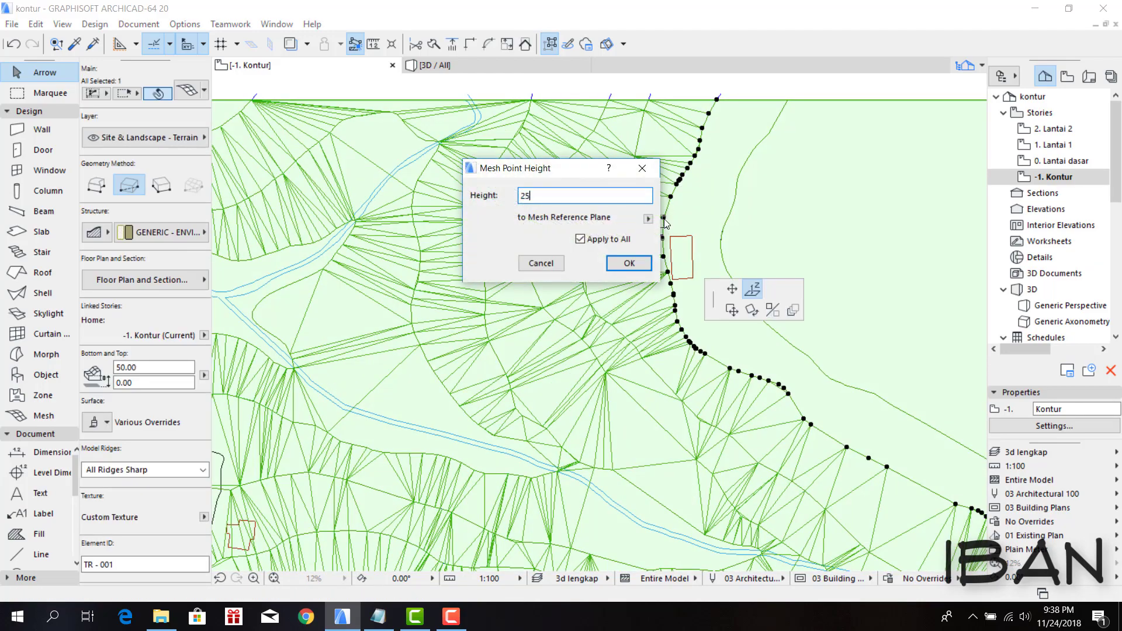
{"action": "key", "text": "Return"}
{"action": "scroll", "coordinate": [701, 229], "scroll_direction": "up", "scroll_amount": 2}
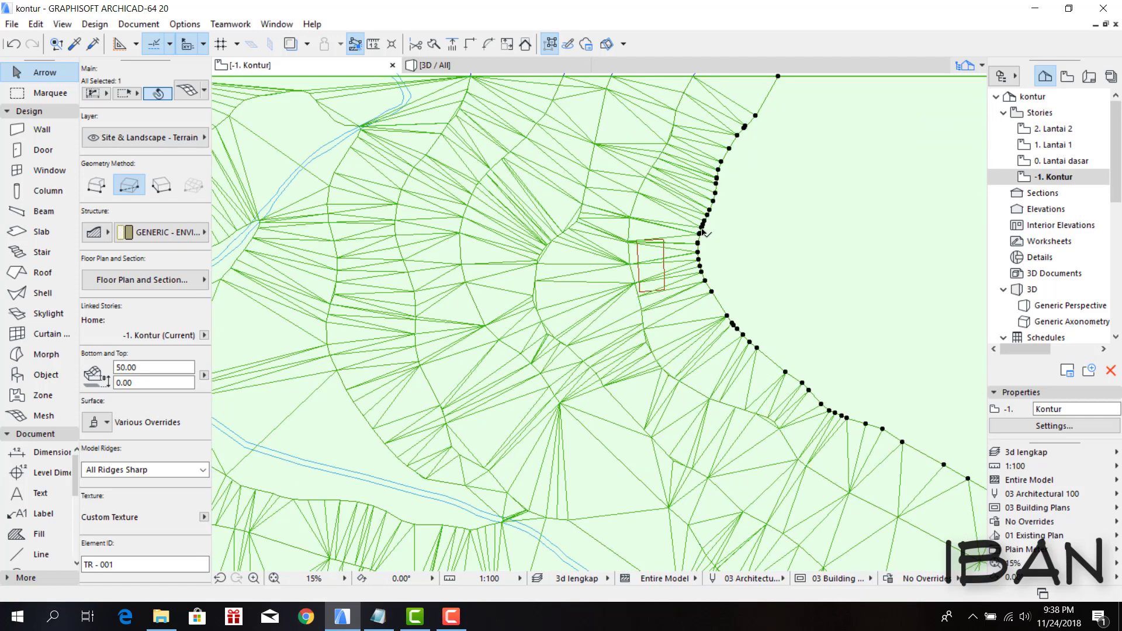
{"action": "key", "text": "Escape"}
{"action": "left_click", "coordinate": [701, 231]}
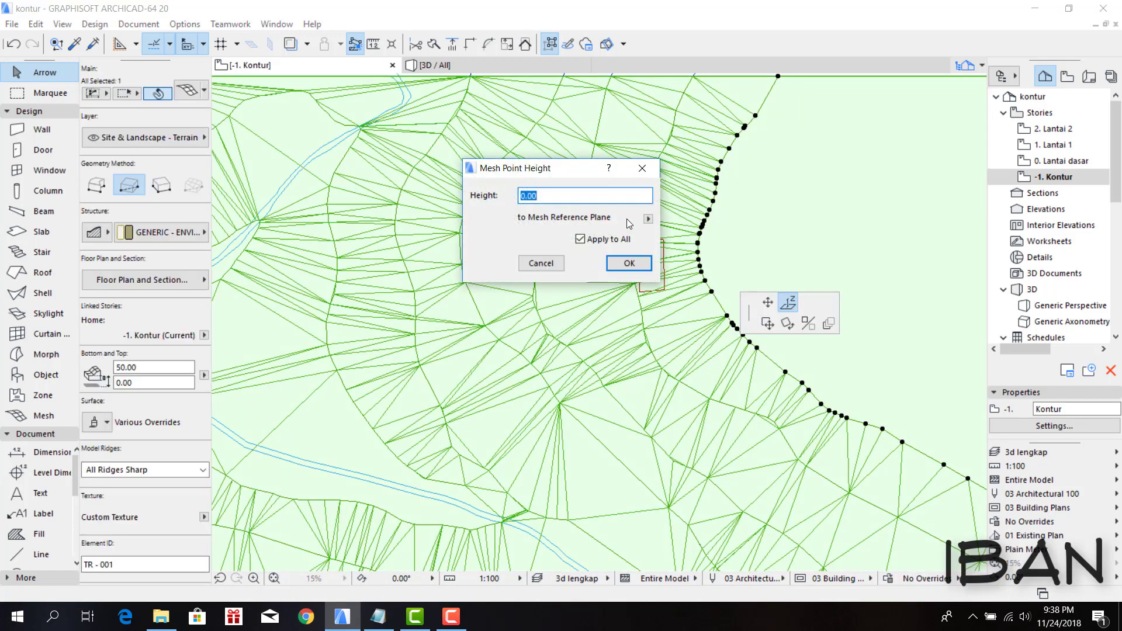
{"action": "key", "text": "Return"}
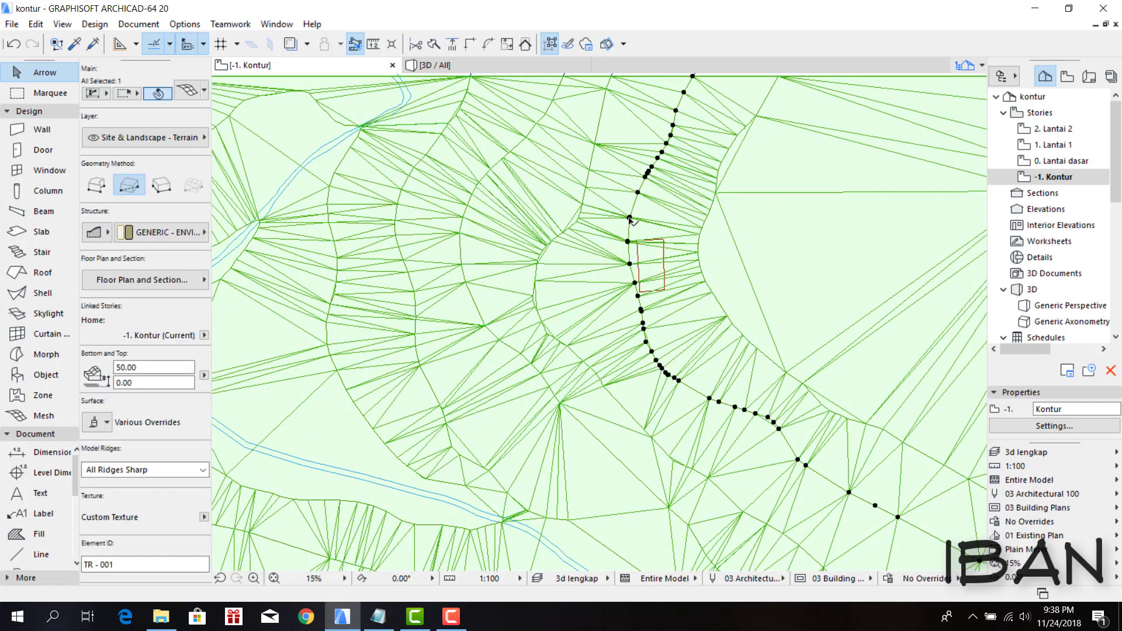
{"action": "left_click", "coordinate": [629, 219]}
- Raise a contour ridge of the Kontur terrain mesh with Elevate Mesh Point
{"action": "key", "text": "Return"}
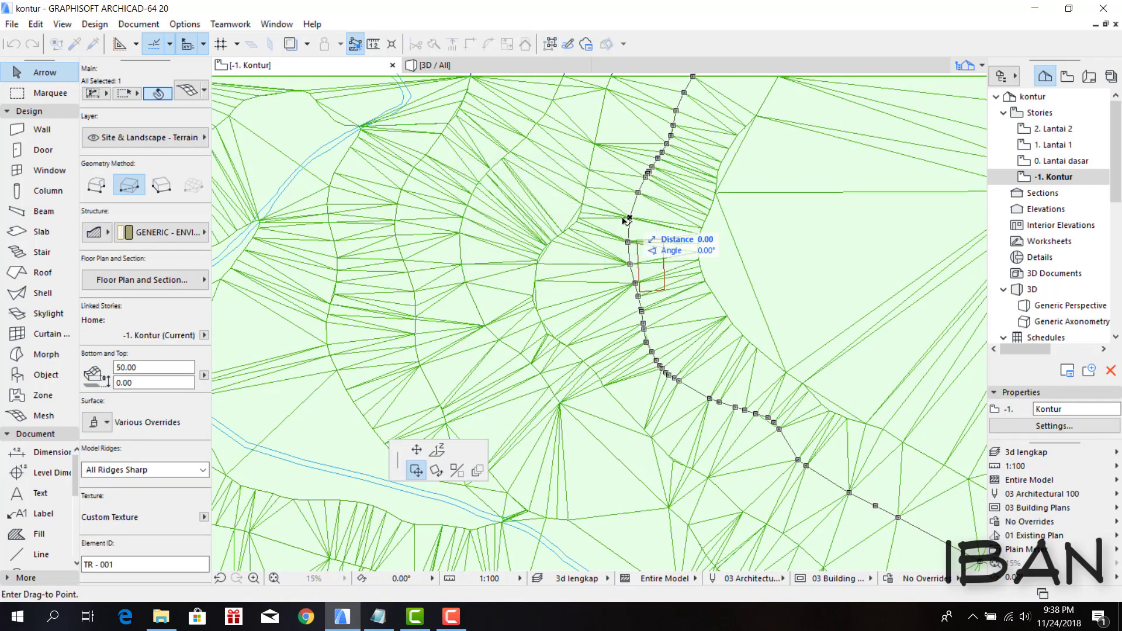
{"action": "key", "text": "Escape"}
{"action": "scroll", "coordinate": [726, 216], "scroll_direction": "down", "scroll_amount": 2}
{"action": "left_click", "coordinate": [739, 220]}
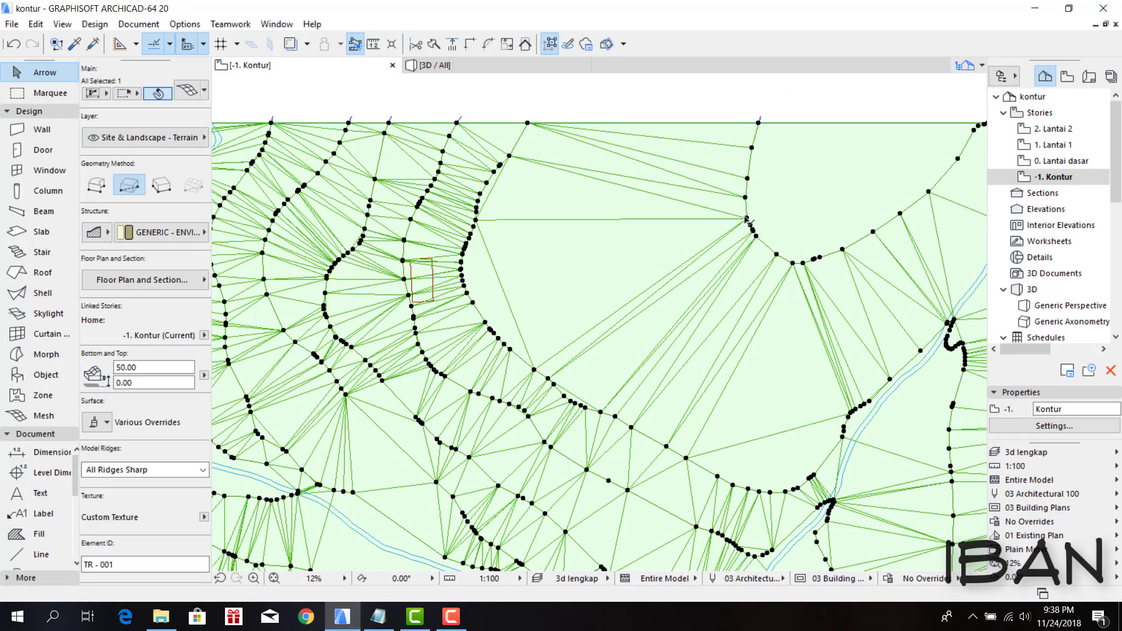
{"action": "left_click", "coordinate": [746, 219]}
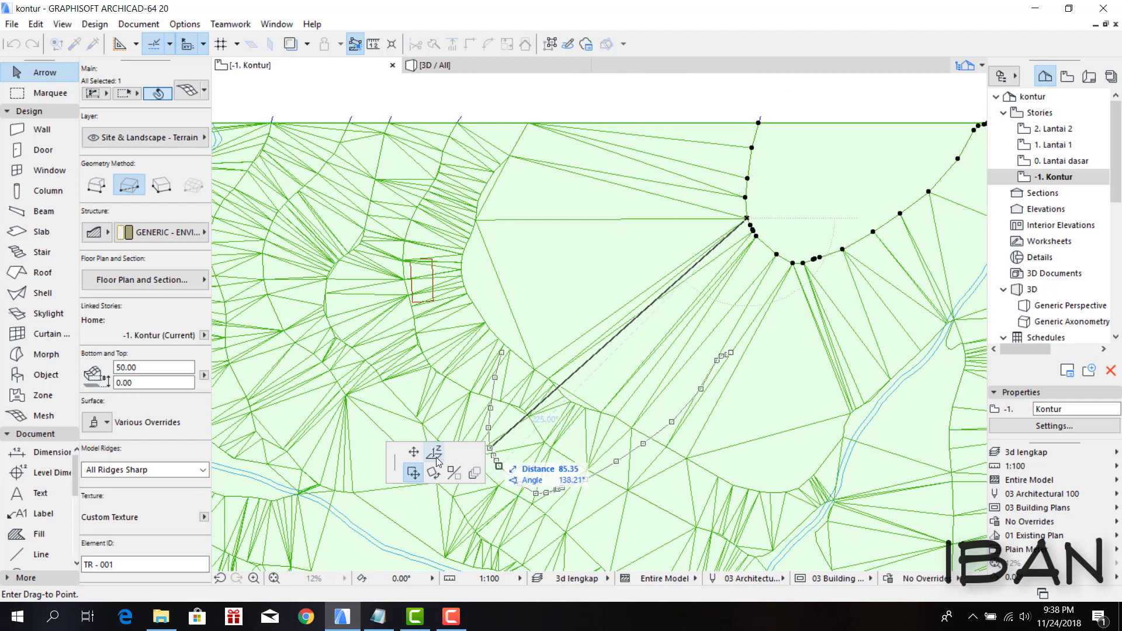
{"action": "left_click", "coordinate": [434, 454]}
{"action": "key", "text": "Return"}
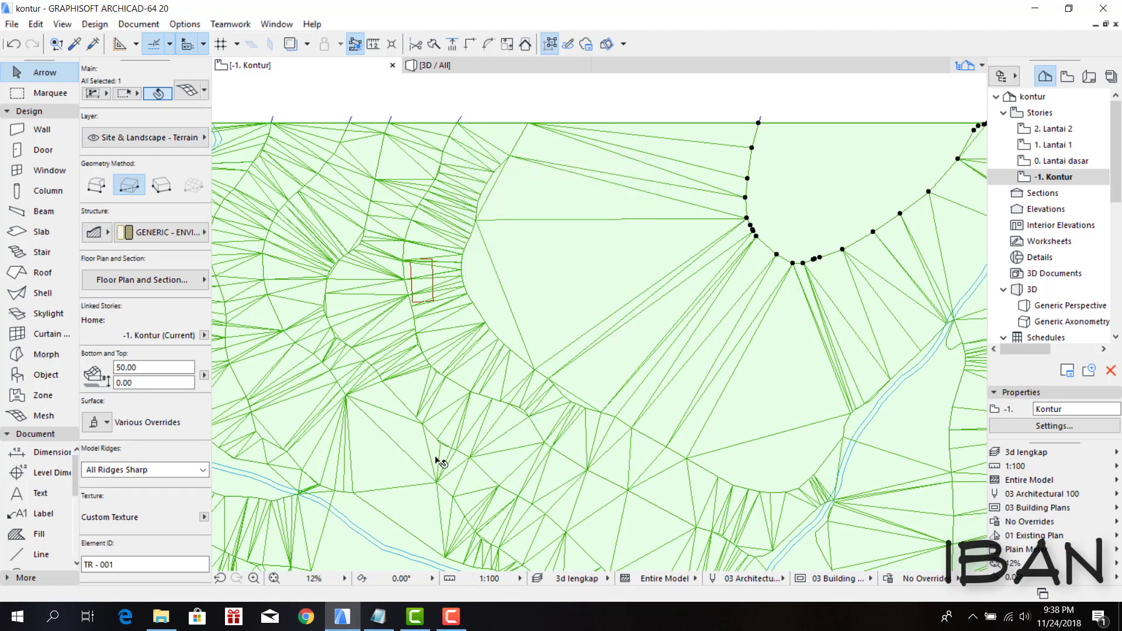
- Set the right-hand contour ridge beside the buildings to height 40
{"action": "scroll", "coordinate": [804, 251], "scroll_direction": "down", "scroll_amount": 1}
{"action": "scroll", "coordinate": [804, 251], "scroll_direction": "down", "scroll_amount": 1}
{"action": "left_click", "coordinate": [804, 251]}
{"action": "type", "text": "40"}
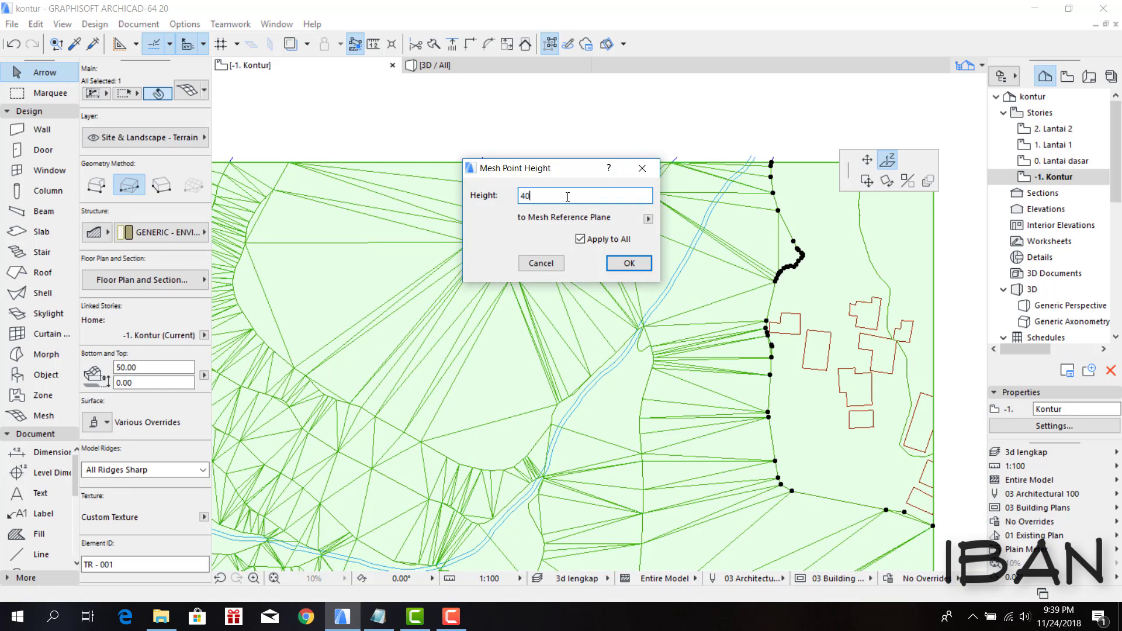
{"action": "key", "text": "Return"}
- Pan to another right-hand contour ridge and apply its new height
{"action": "scroll", "coordinate": [762, 243], "scroll_direction": "up", "scroll_amount": 2}
{"action": "middle_click_drag", "start_coordinate": [761, 243], "coordinate": [671, 253]}
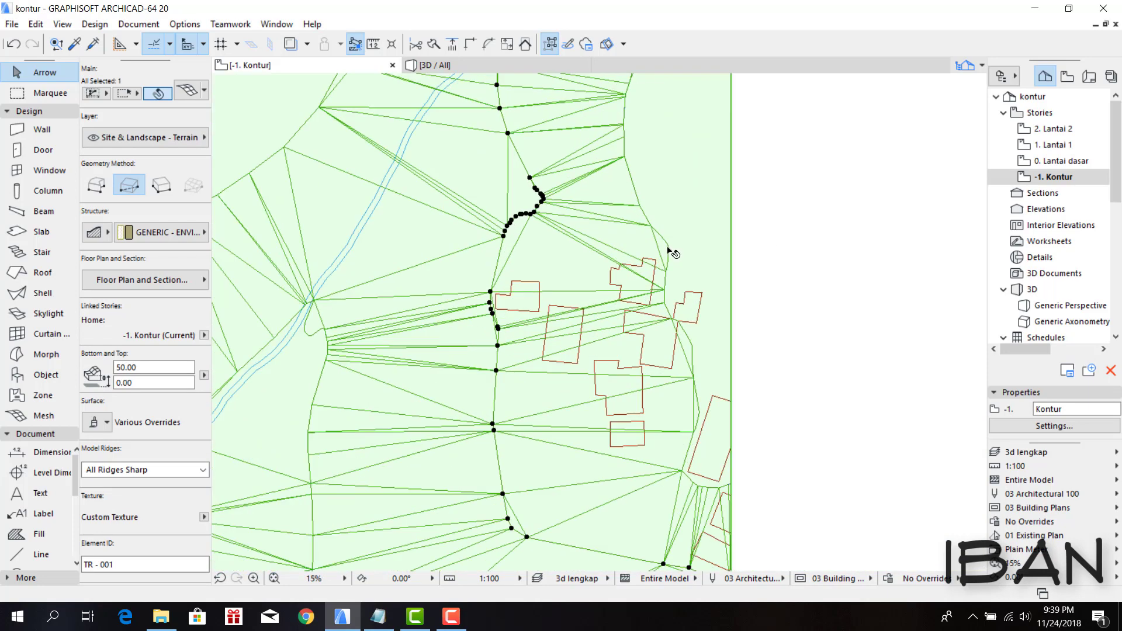
{"action": "left_click", "coordinate": [666, 239]}
{"action": "double_click", "coordinate": [667, 240]}
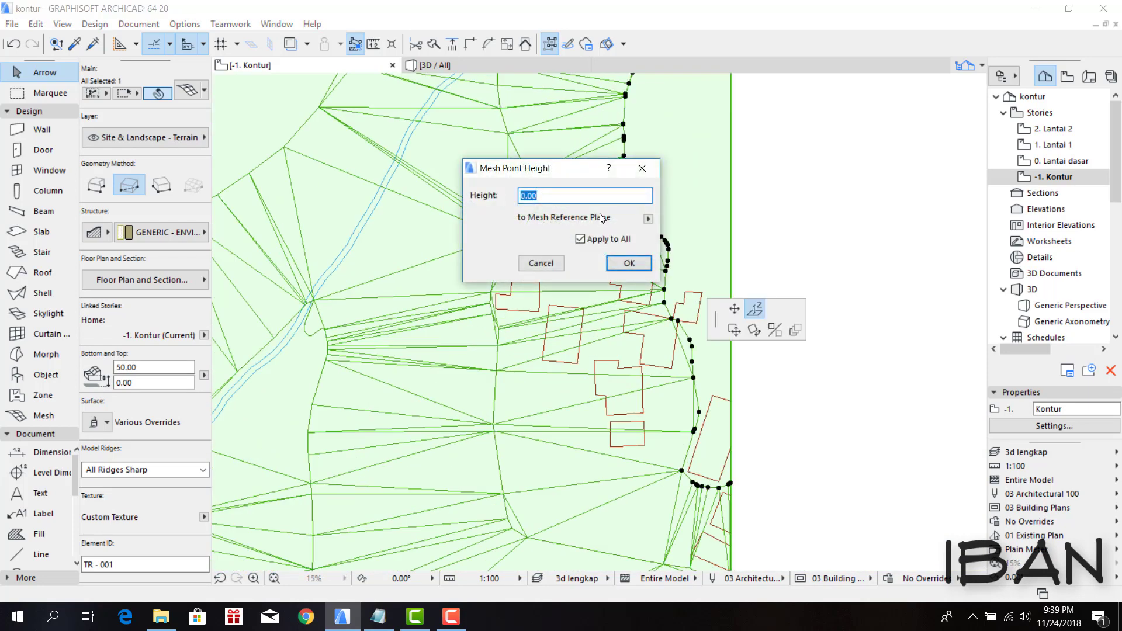
{"action": "key", "text": "Return"}
{"action": "scroll", "coordinate": [599, 213], "scroll_direction": "down", "scroll_amount": 6}
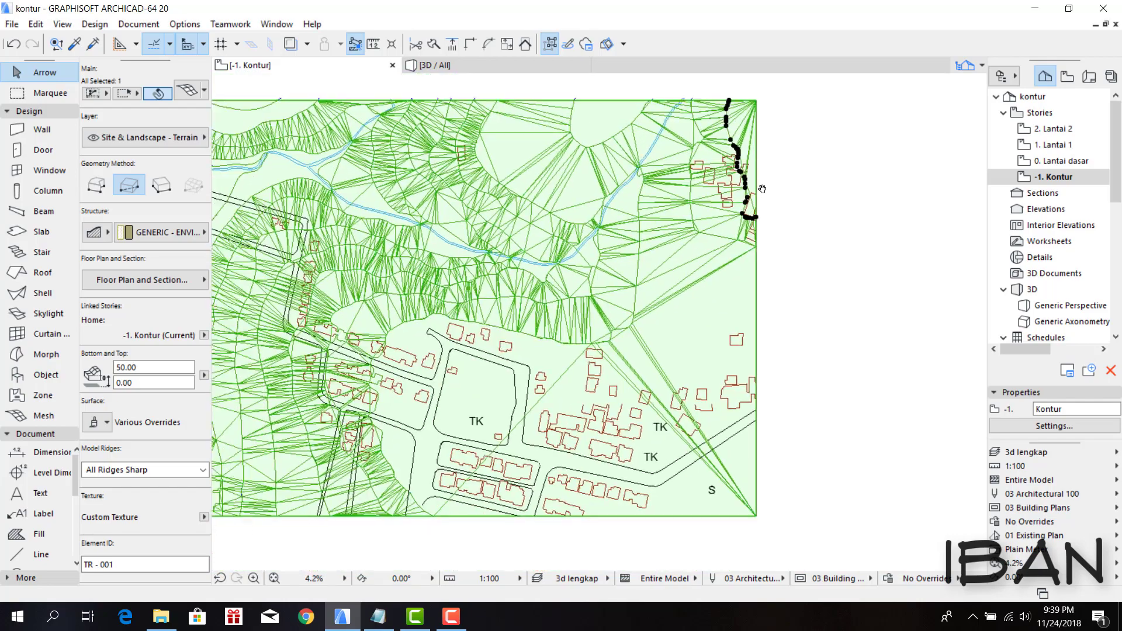
- Shift the view to the river and select the terrain mesh, cancelling an accidental polyline edit
{"action": "mouse_move", "coordinate": [688, 238]}
{"action": "middle_mouse_down"}
{"action": "mouse_move", "coordinate": [661, 283]}
{"action": "mouse_move", "coordinate": [671, 306]}
{"action": "middle_mouse_up"}
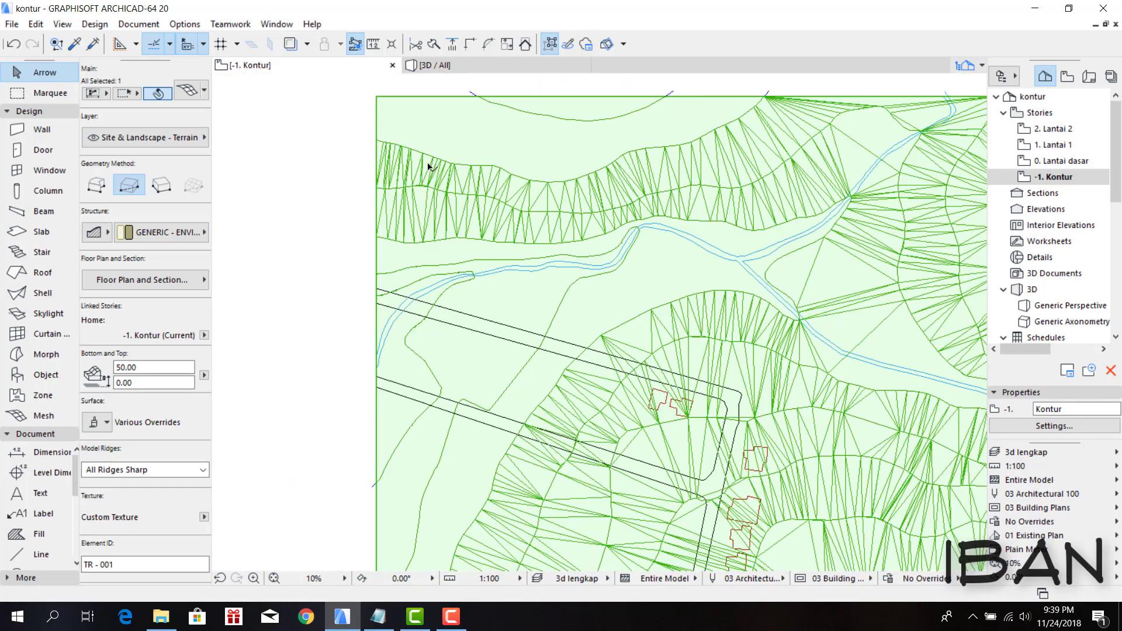
{"action": "middle_click_drag", "start_coordinate": [428, 165], "coordinate": [482, 214]}
{"action": "scroll", "coordinate": [516, 230], "scroll_direction": "up", "scroll_amount": 2}
{"action": "scroll", "coordinate": [608, 210], "scroll_direction": "up", "scroll_amount": 2}
{"action": "key", "text": "Escape"}
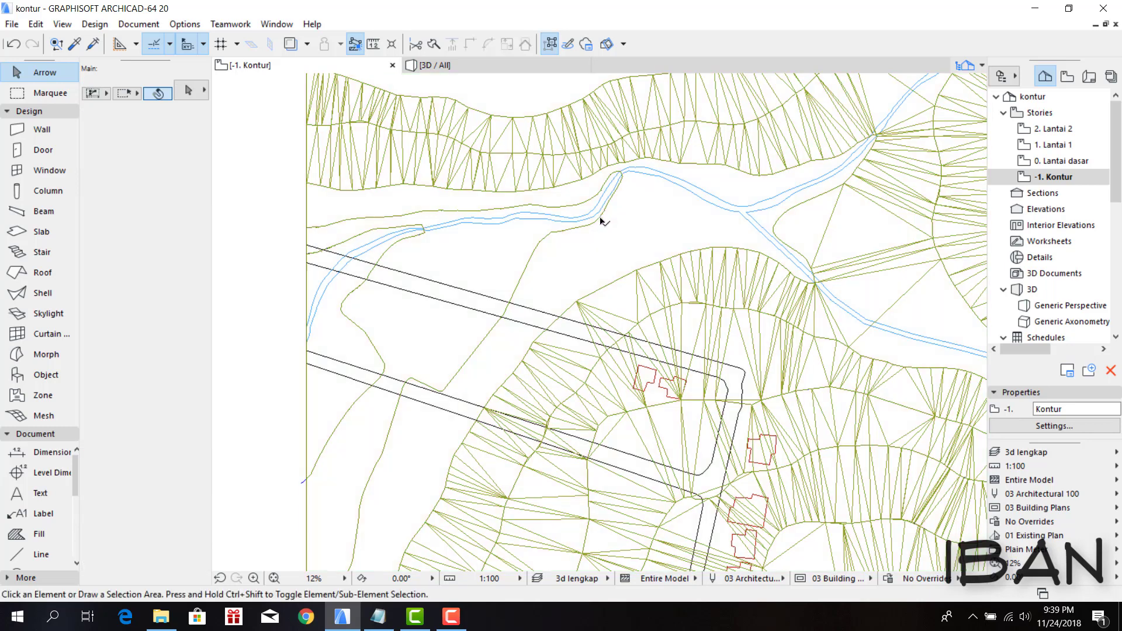
{"action": "left_click", "coordinate": [726, 170]}
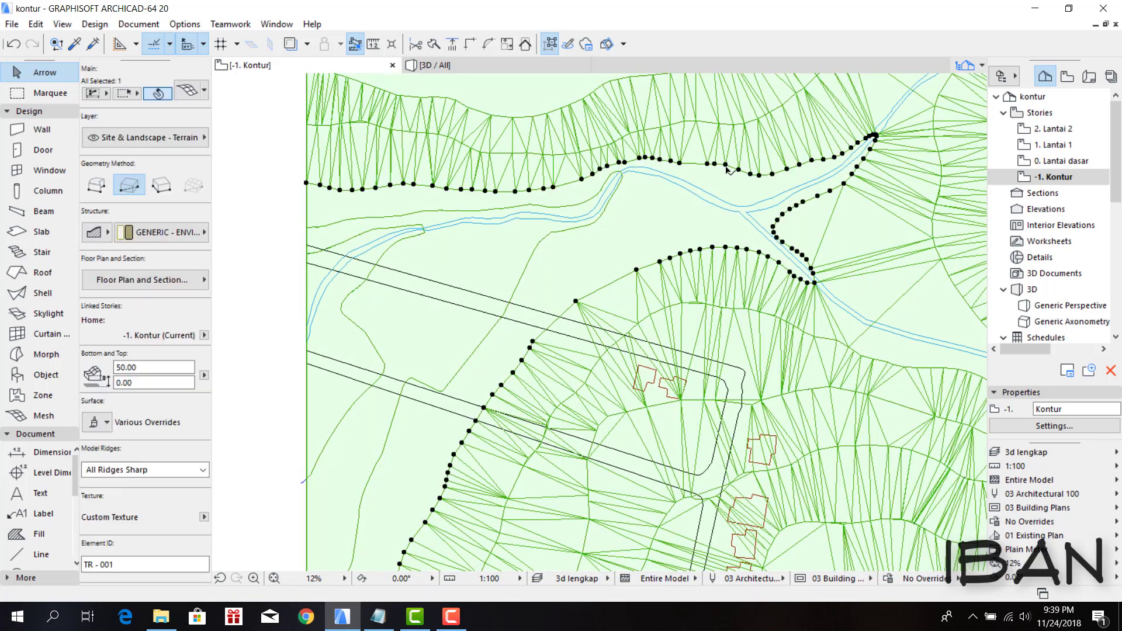
{"action": "left_click", "coordinate": [597, 222]}
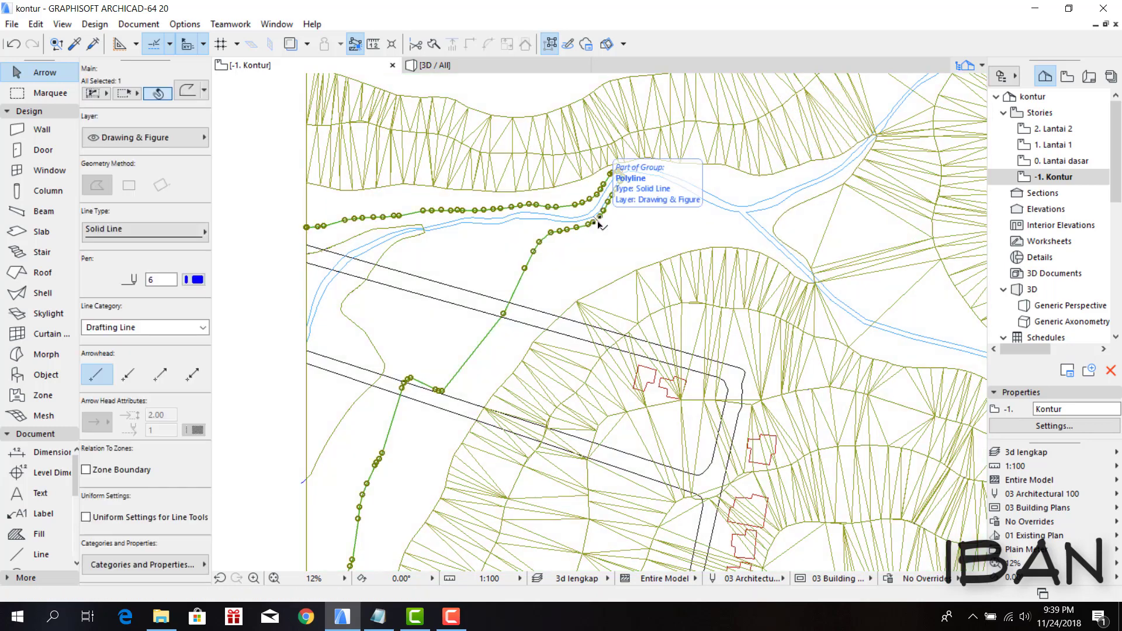
{"action": "left_click", "coordinate": [601, 218]}
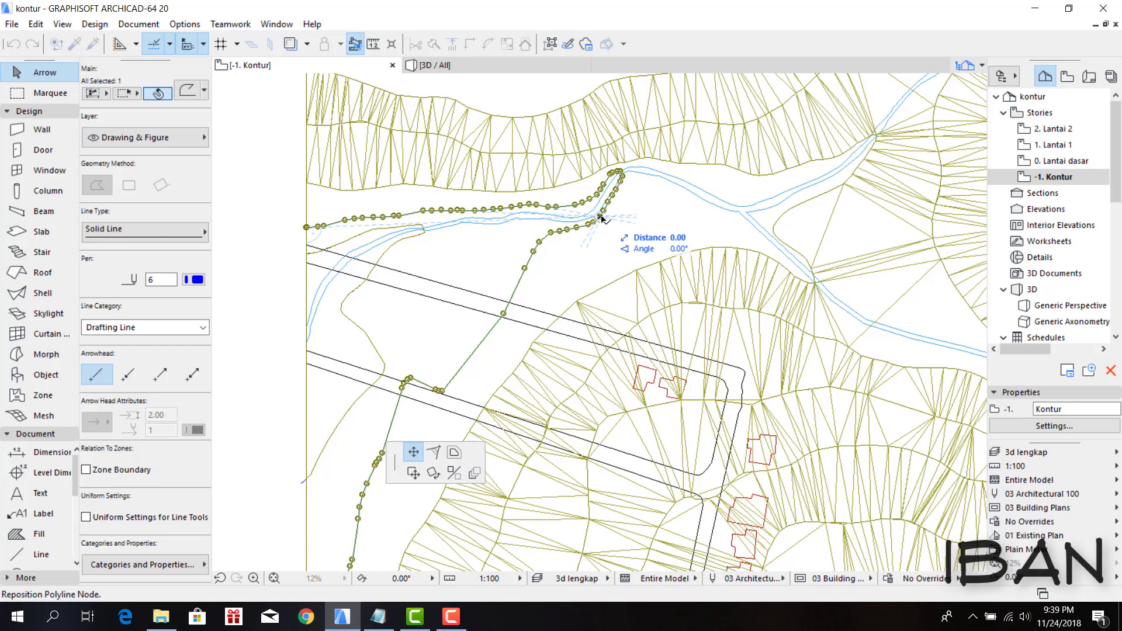
{"action": "key", "text": "Escape"}
- Set the river-side contour ridge to height -5
{"action": "scroll", "coordinate": [602, 219], "scroll_direction": "up", "scroll_amount": 2}
{"action": "scroll", "coordinate": [608, 221], "scroll_direction": "up", "scroll_amount": 1}
{"action": "left_click", "coordinate": [610, 224]}
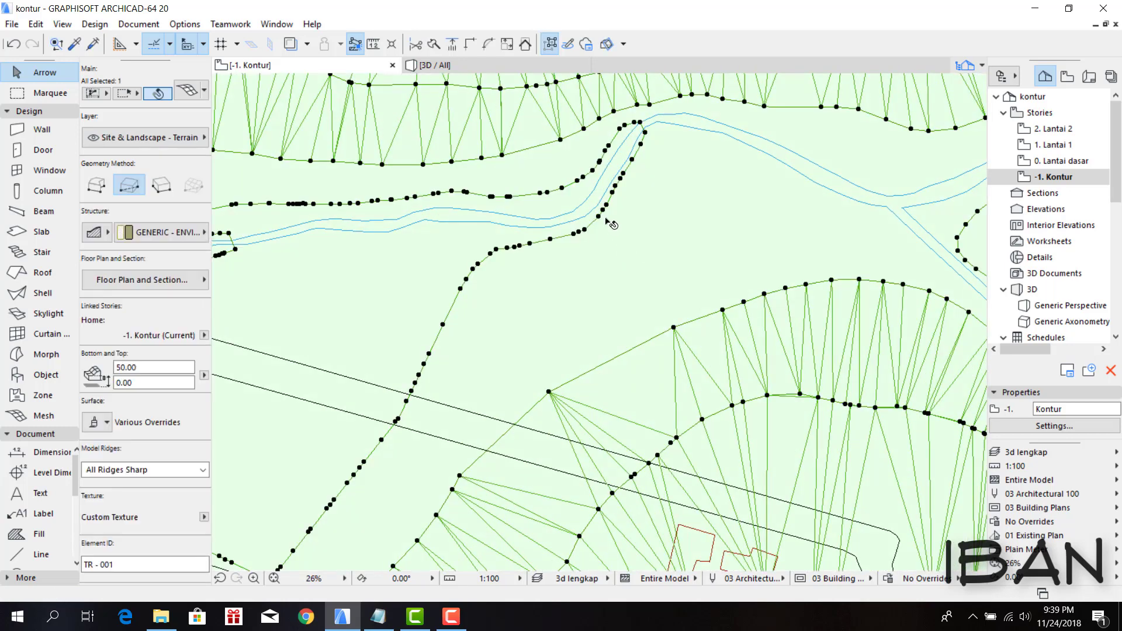
{"action": "left_click", "coordinate": [598, 217]}
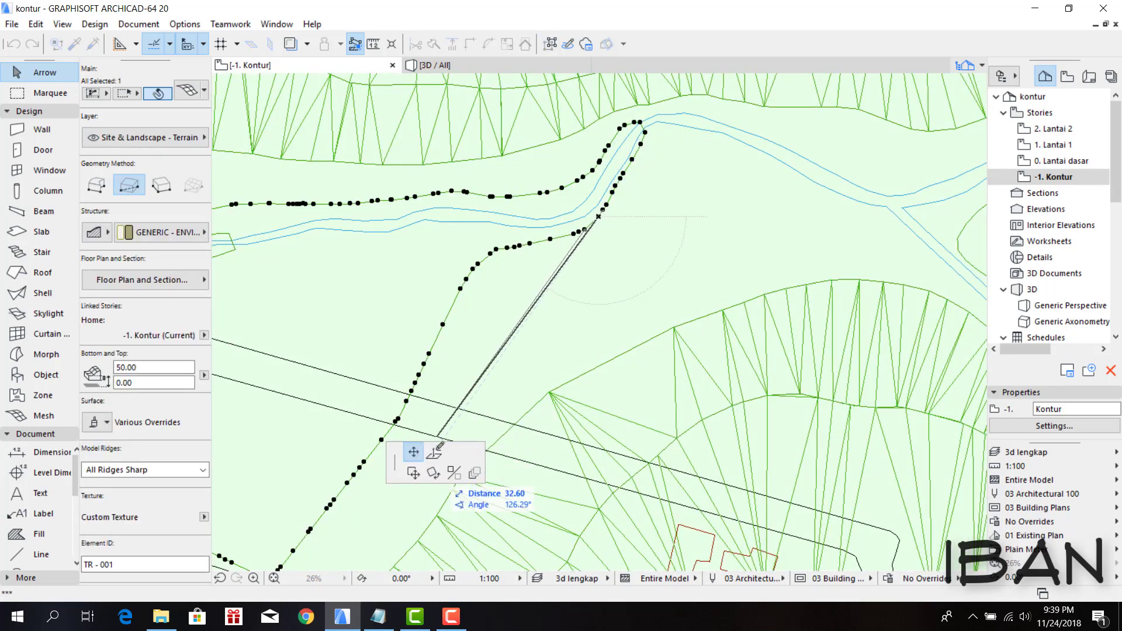
{"action": "left_click", "coordinate": [435, 452]}
{"action": "type", "text": "-5"}
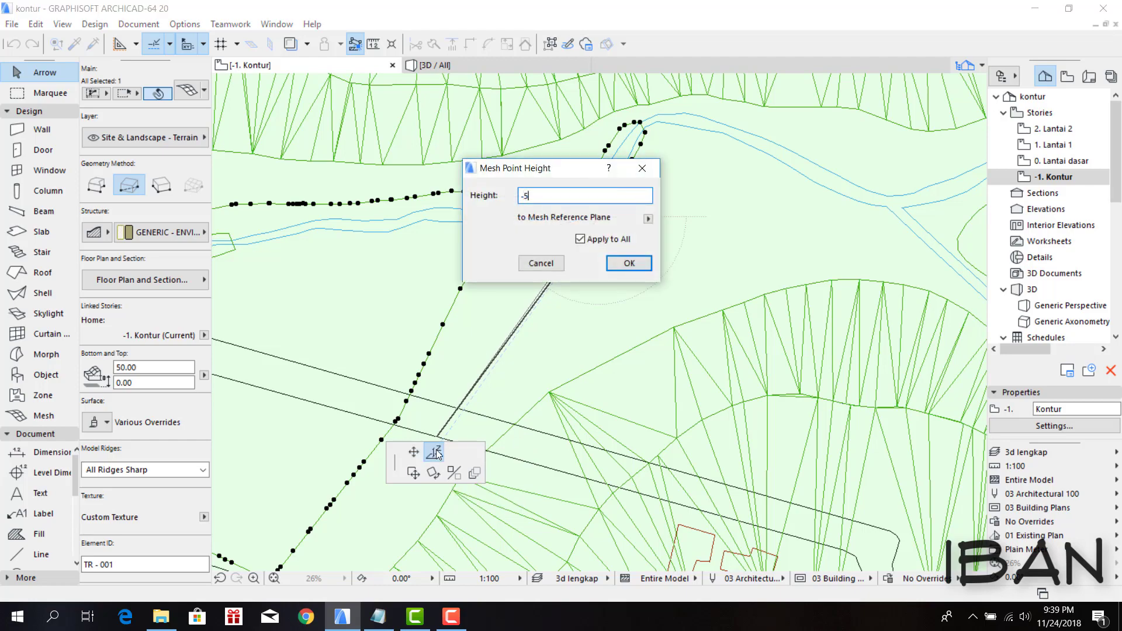
{"action": "key", "text": "Return"}
- Set the next river-side contour ridge to height -10
{"action": "scroll", "coordinate": [381, 351], "scroll_direction": "down", "scroll_amount": 2}
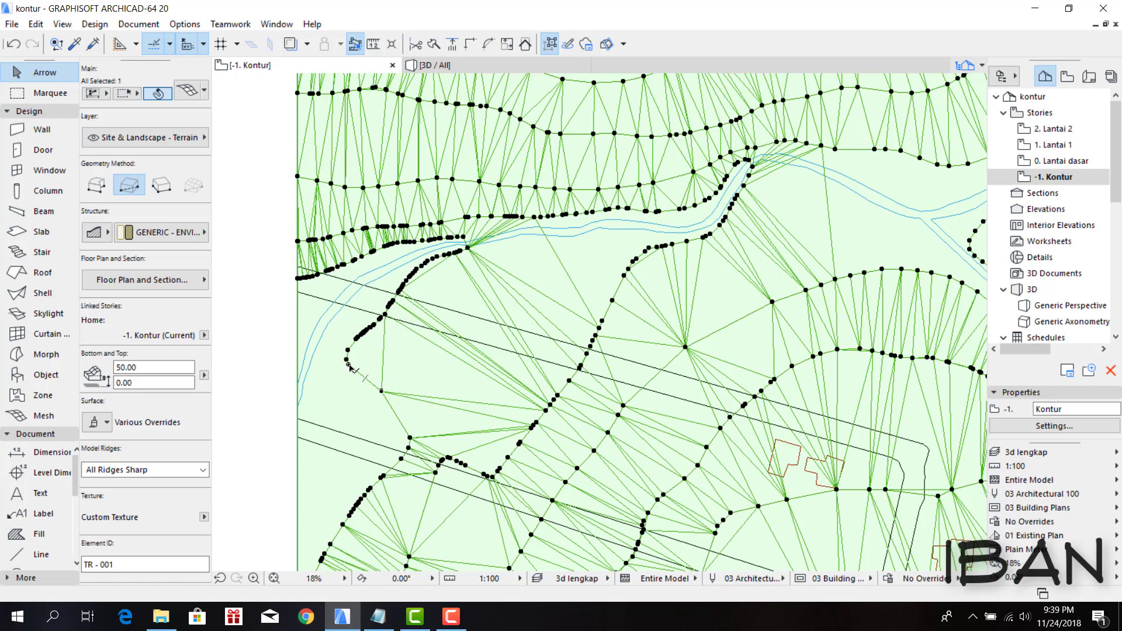
{"action": "left_click", "coordinate": [348, 365]}
{"action": "type", "text": "-10"}
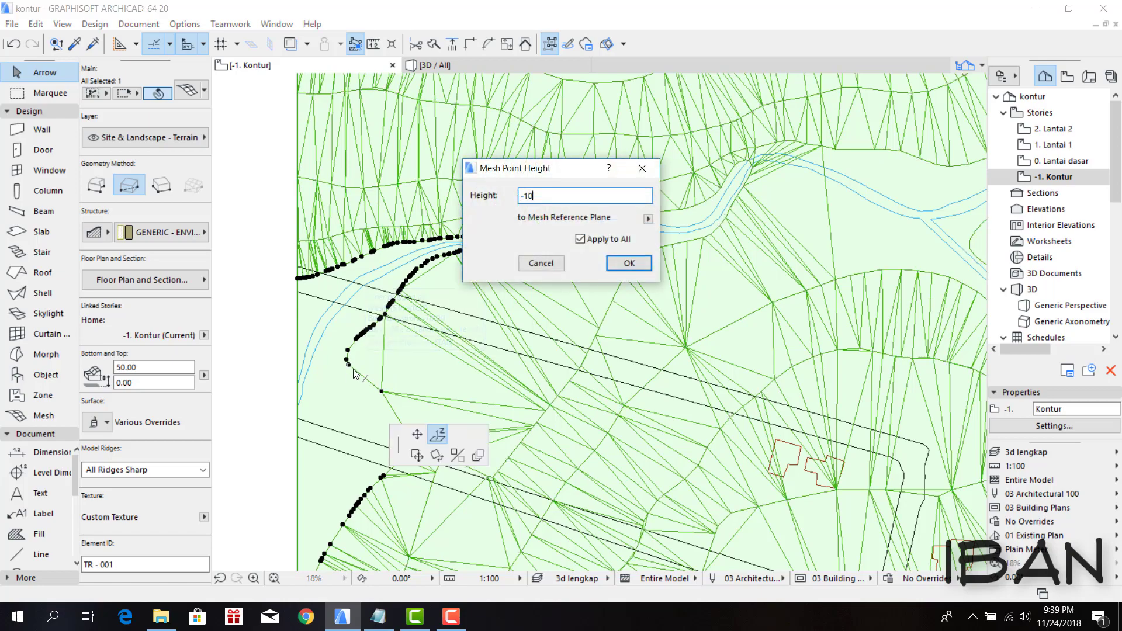
{"action": "key", "text": "Return"}
{"action": "scroll", "coordinate": [385, 308], "scroll_direction": "down", "scroll_amount": 5}
- Add the blue line along the terrain's left edge to the mesh as new ridge points
{"action": "scroll", "coordinate": [438, 245], "scroll_direction": "up", "scroll_amount": 3}
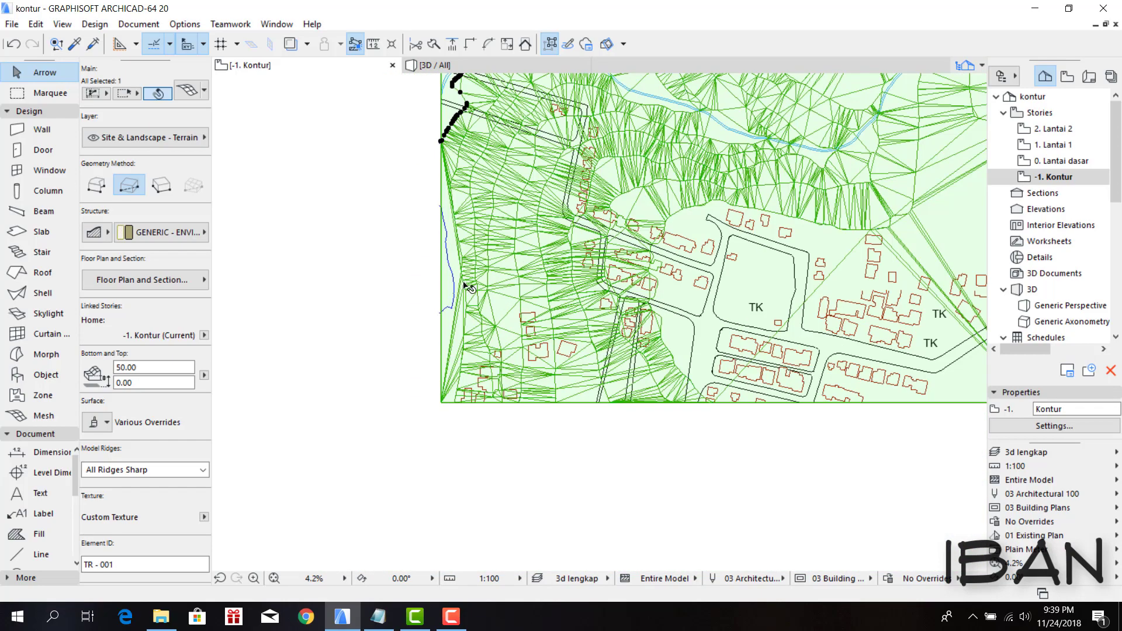
{"action": "left_click", "coordinate": [437, 260]}
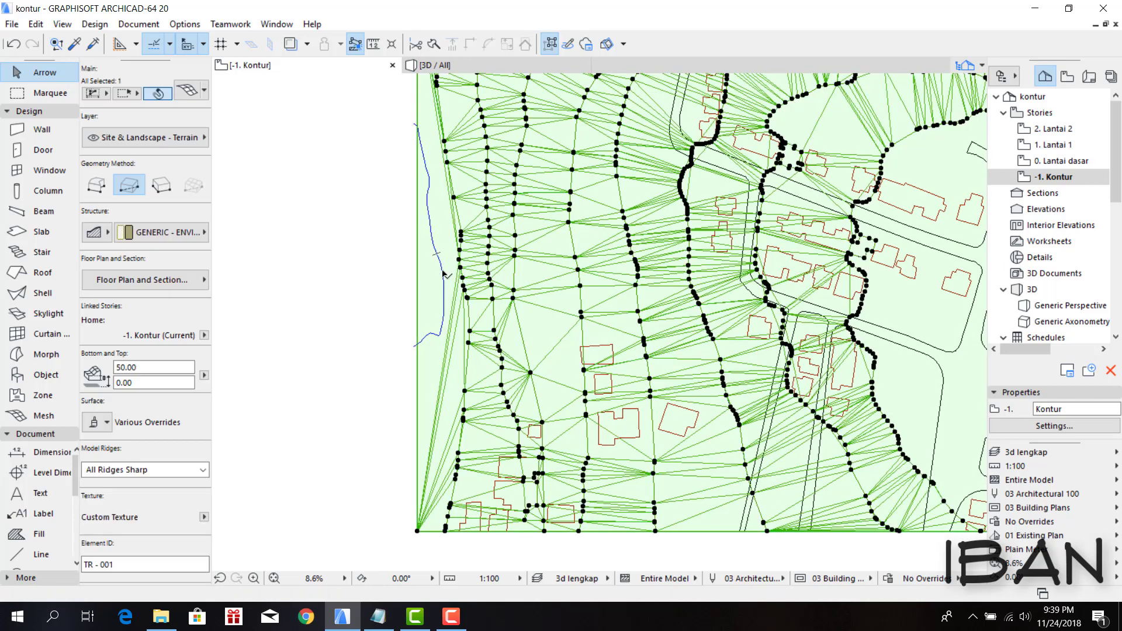
{"action": "scroll", "coordinate": [444, 262], "scroll_direction": "up", "scroll_amount": 3}
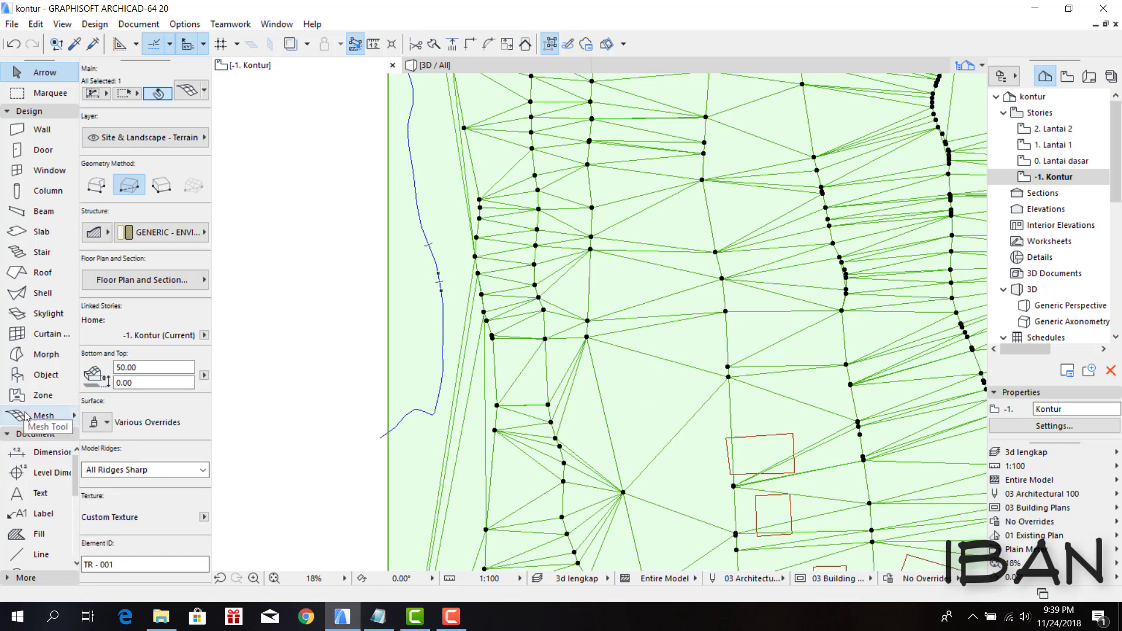
{"action": "left_click", "coordinate": [44, 416]}
{"action": "middle_click_drag", "start_coordinate": [454, 226], "coordinate": [440, 277]}
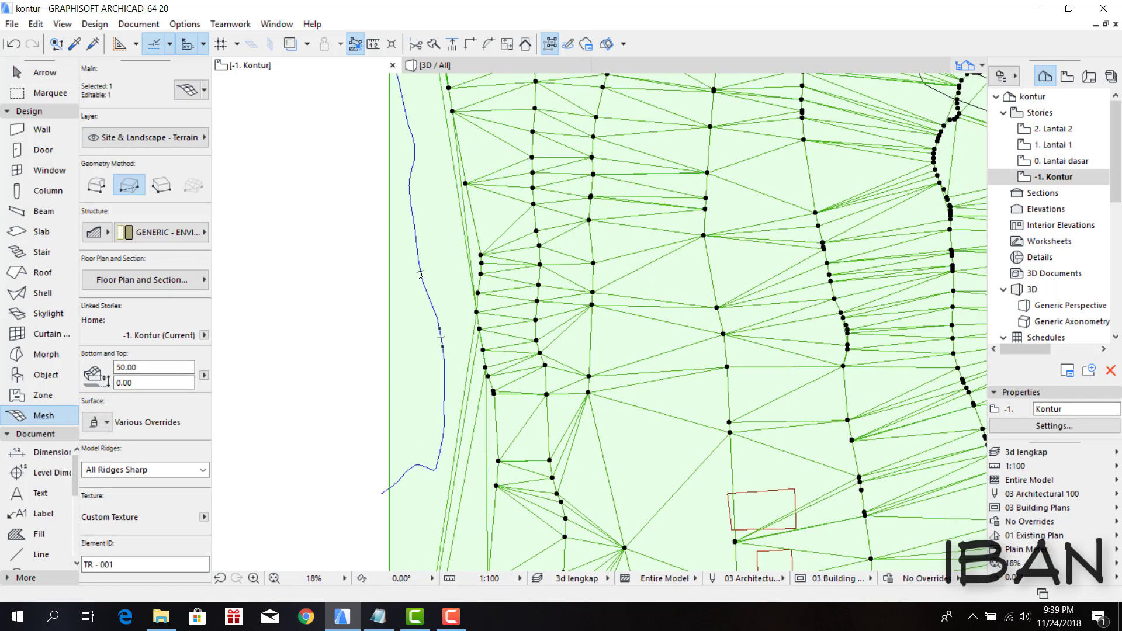
{"action": "left_click", "coordinate": [420, 274]}
{"action": "left_click", "coordinate": [603, 260]}
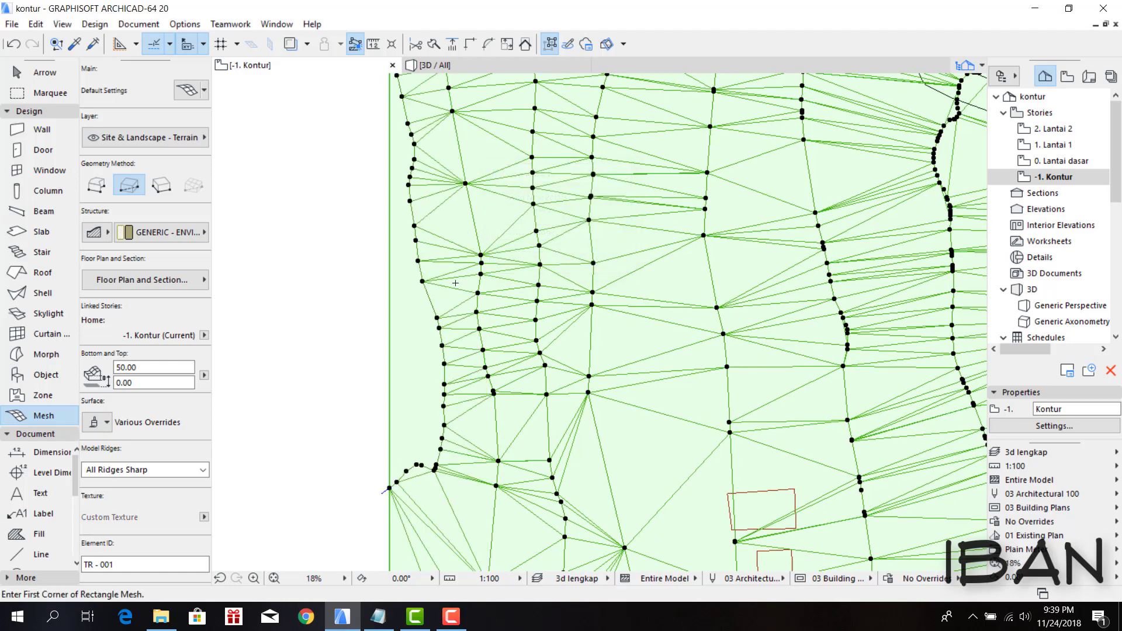
{"action": "key", "text": "Escape"}
- Select a point on the new left-edge ridge, cancelling the height change
{"action": "scroll", "coordinate": [455, 282], "scroll_direction": "down", "scroll_amount": 5}
{"action": "scroll", "coordinate": [438, 283], "scroll_direction": "up", "scroll_amount": 3}
{"action": "left_click", "coordinate": [459, 288]}
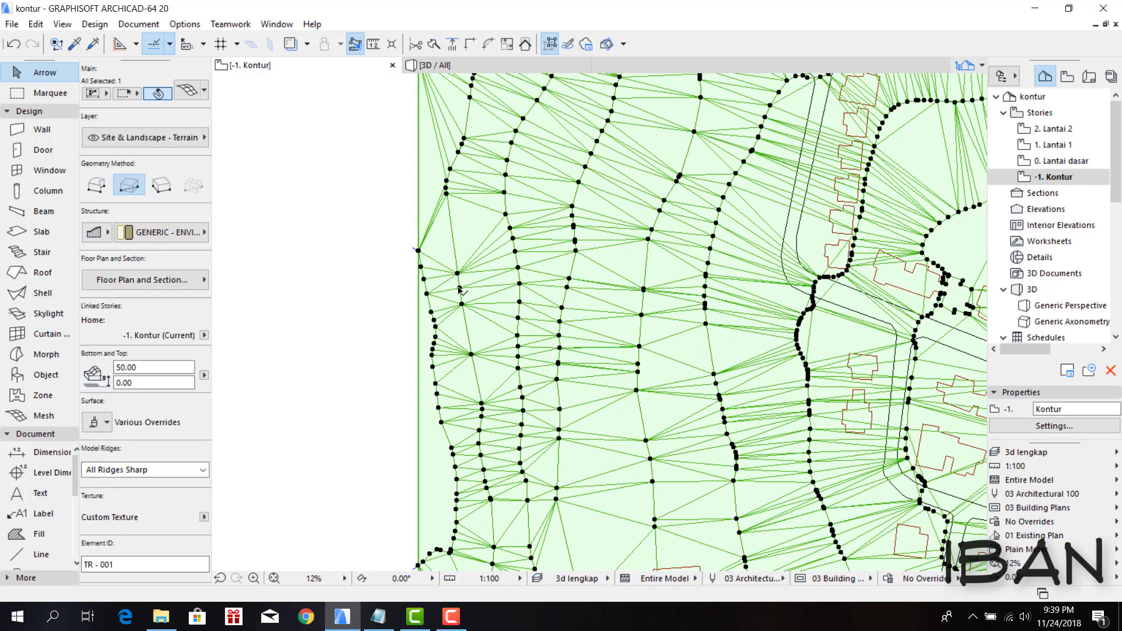
{"action": "left_click", "coordinate": [459, 288]}
{"action": "left_click", "coordinate": [517, 358]}
- Drag a mesh point onto the left edge and open the ridge's height setting for 10
{"action": "left_click", "coordinate": [538, 264]}
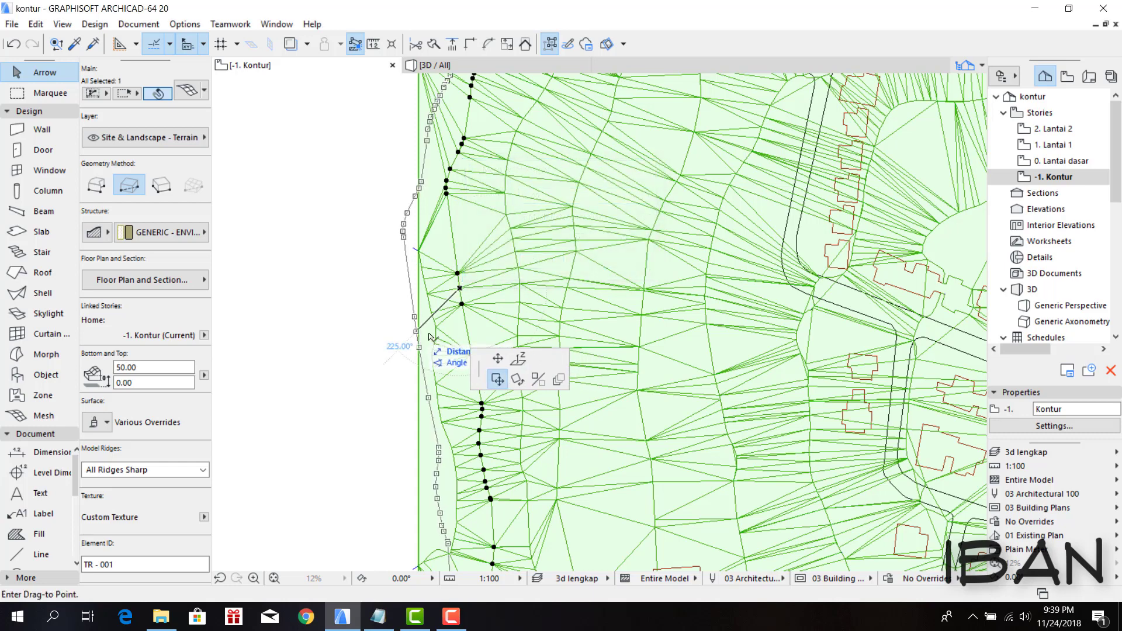
{"action": "left_click", "coordinate": [430, 337]}
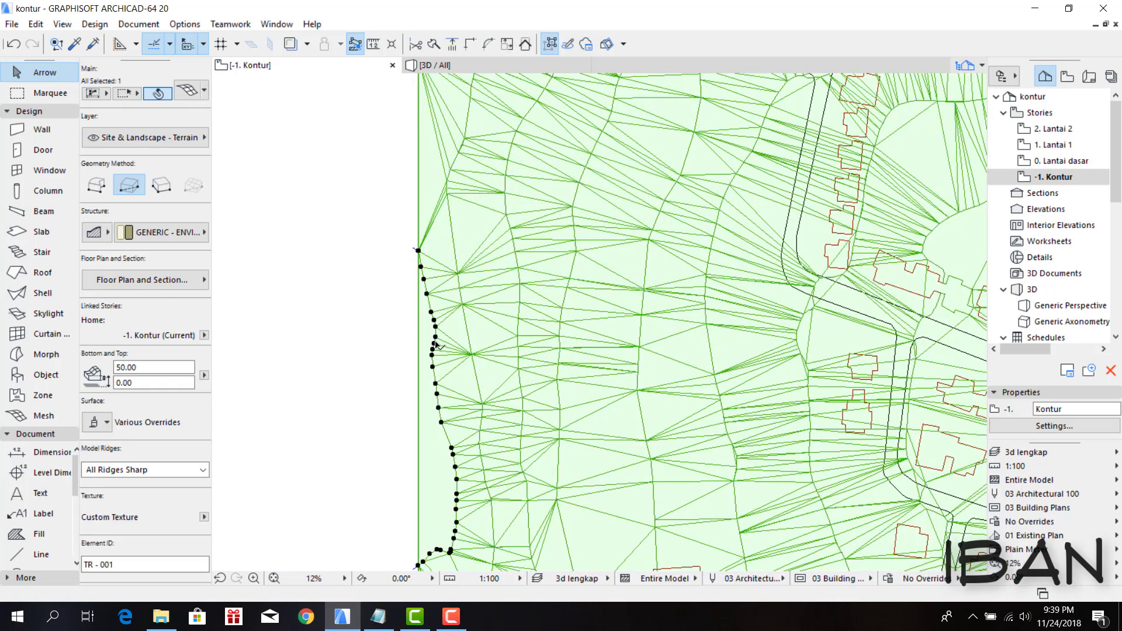
{"action": "left_click", "coordinate": [435, 344]}
{"action": "left_click", "coordinate": [433, 452]}
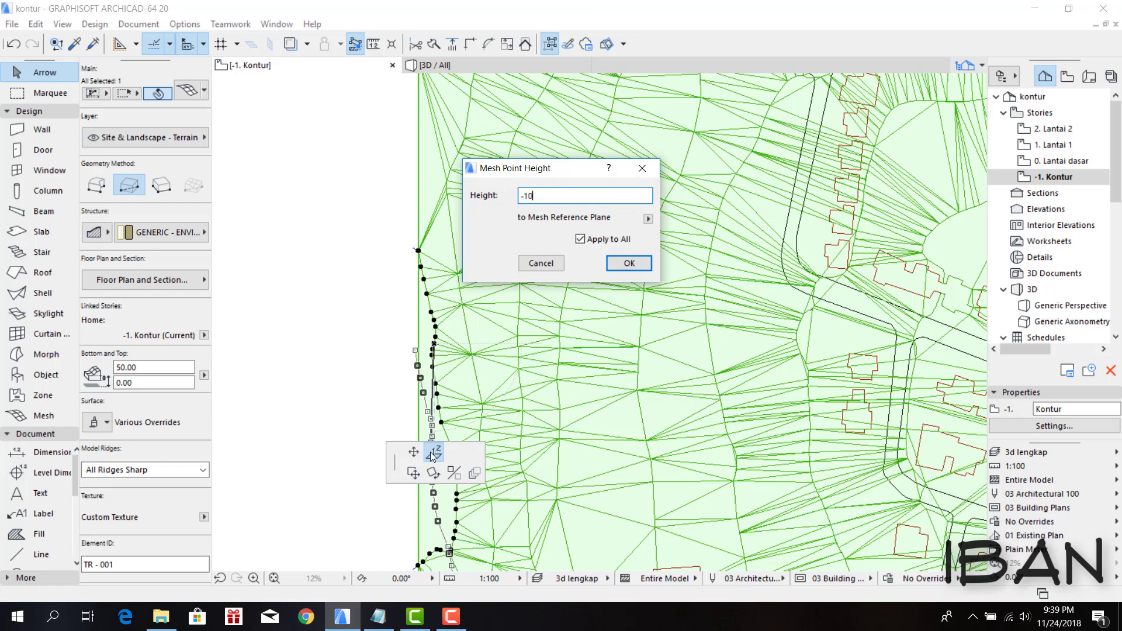
- Confirm the -10 contour height and elevate a second contour point on the mesh
{"action": "key", "text": "Return"}
{"action": "scroll", "coordinate": [432, 457], "scroll_direction": "down", "scroll_amount": 3}
{"action": "scroll", "coordinate": [432, 457], "scroll_direction": "up", "scroll_amount": 2}
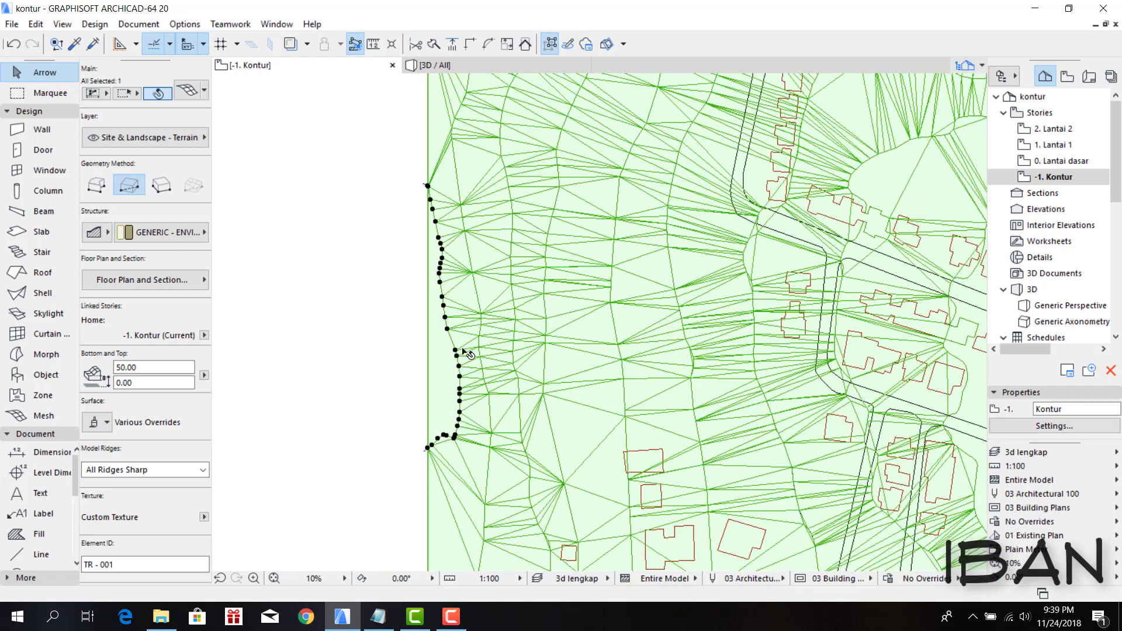
{"action": "left_click", "coordinate": [459, 354]}
{"action": "left_click", "coordinate": [542, 419]}
{"action": "left_click", "coordinate": [608, 265]}
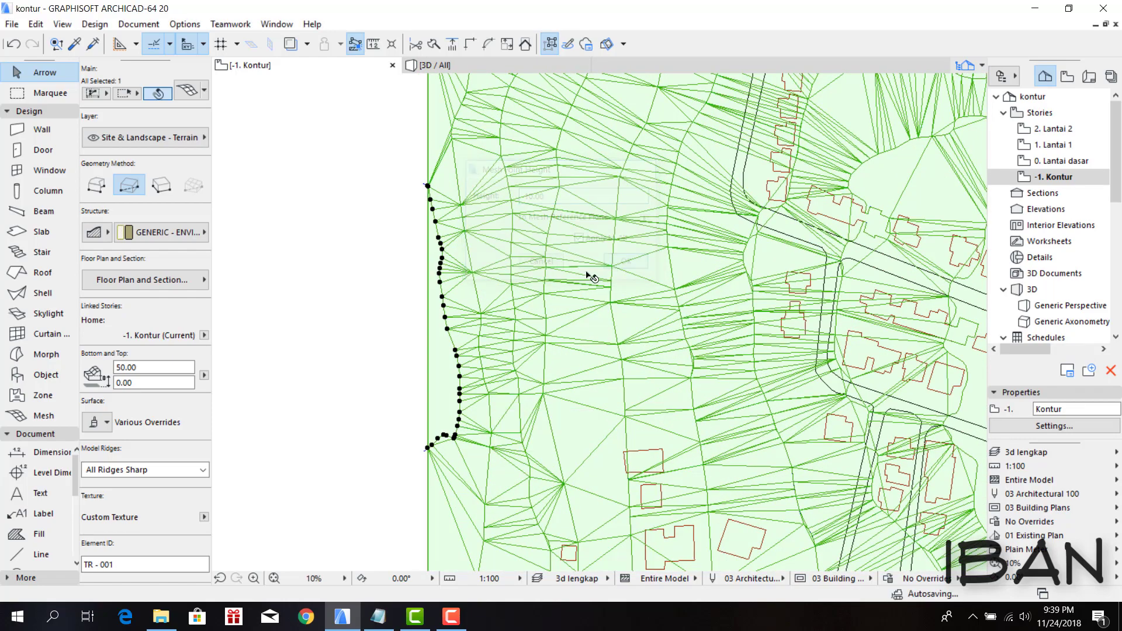
{"action": "key", "text": "Escape"}
- Elevate the upper contour points, setting one of them to 5.00
{"action": "scroll", "coordinate": [458, 292], "scroll_direction": "down", "scroll_amount": 2}
{"action": "scroll", "coordinate": [458, 309], "scroll_direction": "down", "scroll_amount": 1}
{"action": "scroll", "coordinate": [462, 311], "scroll_direction": "down", "scroll_amount": 3}
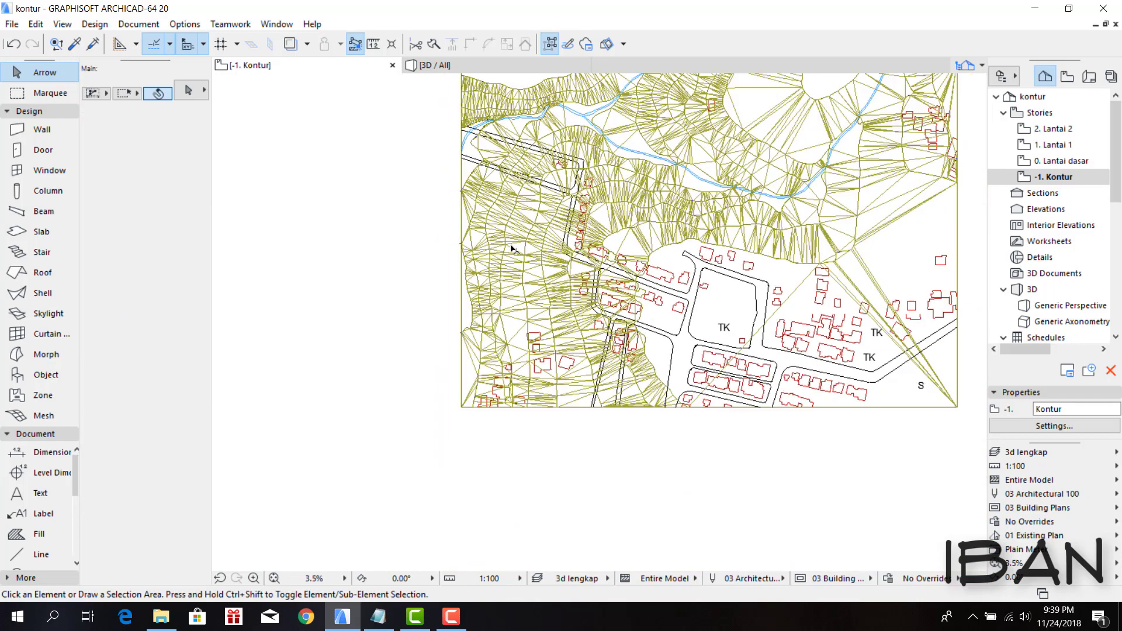
{"action": "scroll", "coordinate": [467, 273], "scroll_direction": "up", "scroll_amount": 3}
{"action": "scroll", "coordinate": [467, 272], "scroll_direction": "up", "scroll_amount": 3}
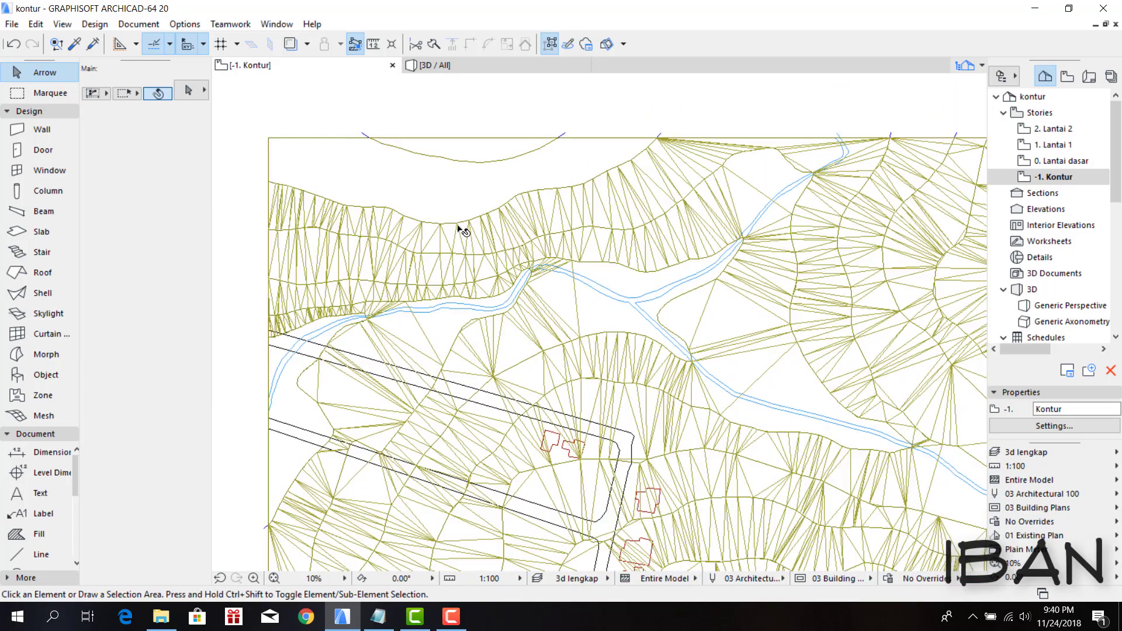
{"action": "left_click", "coordinate": [464, 223]}
{"action": "left_click", "coordinate": [543, 294]}
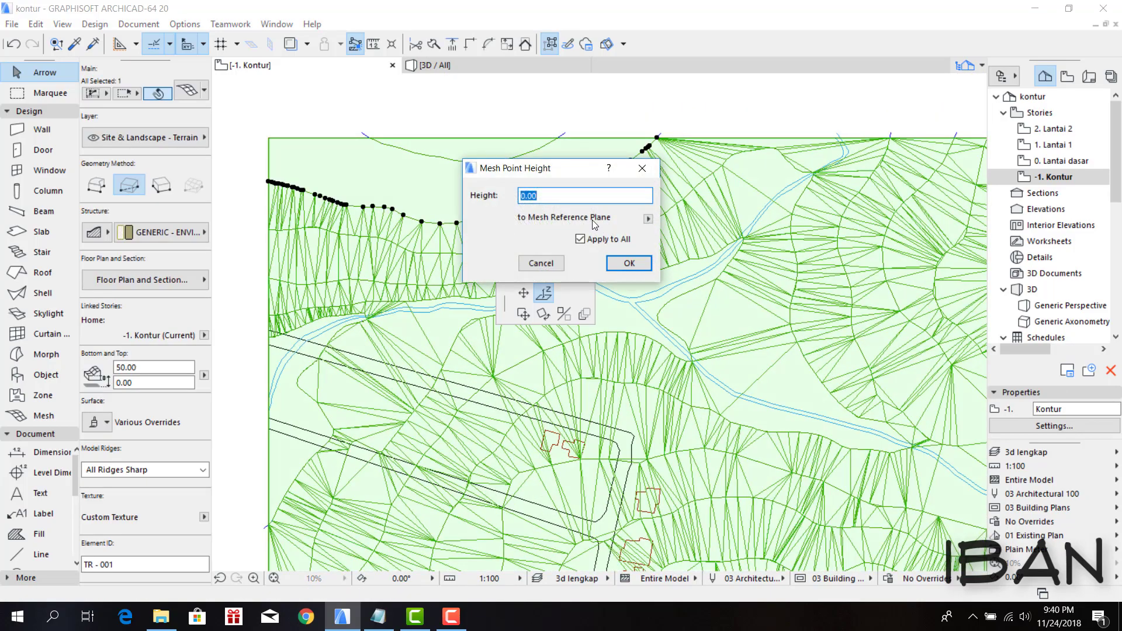
{"action": "left_click", "coordinate": [540, 263]}
{"action": "left_click", "coordinate": [513, 252]}
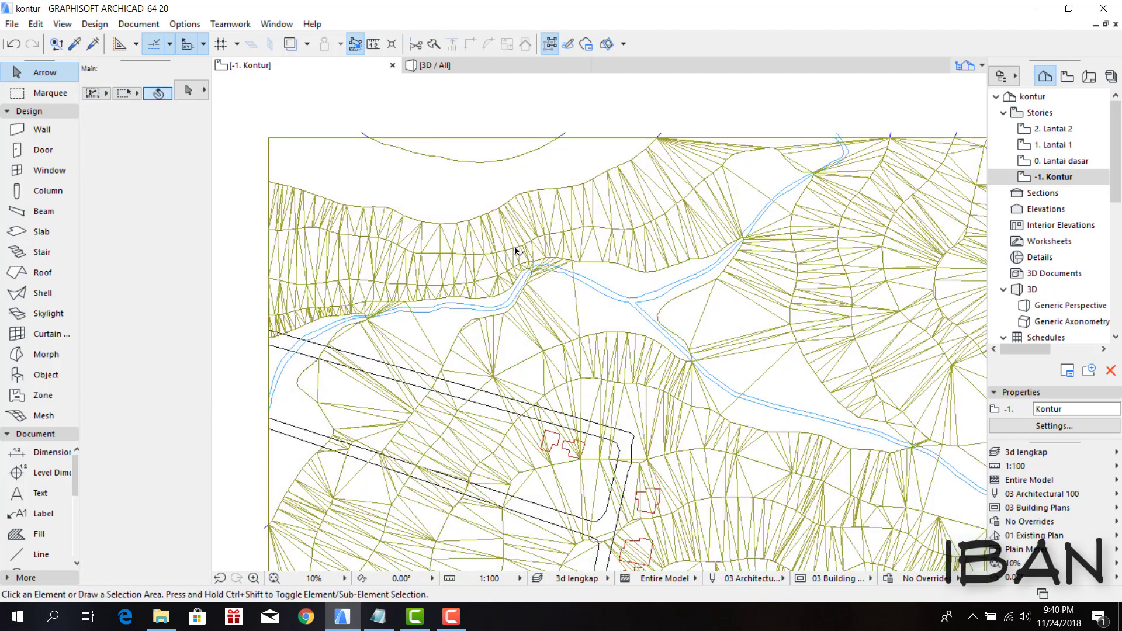
{"action": "left_click", "coordinate": [447, 441]}
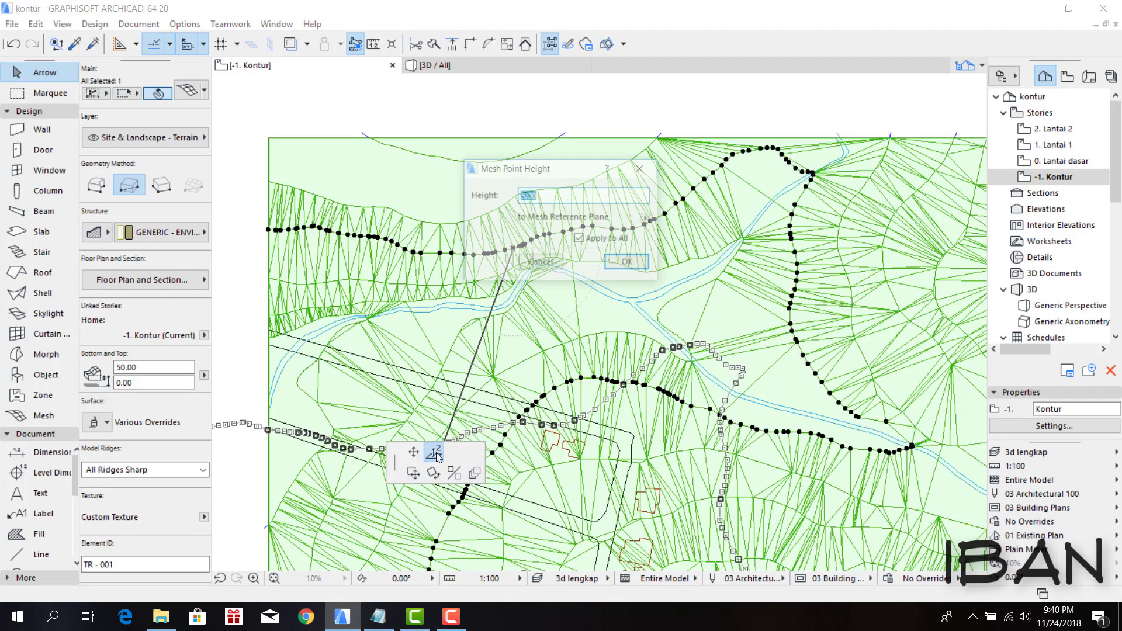
{"action": "key", "text": "Return"}
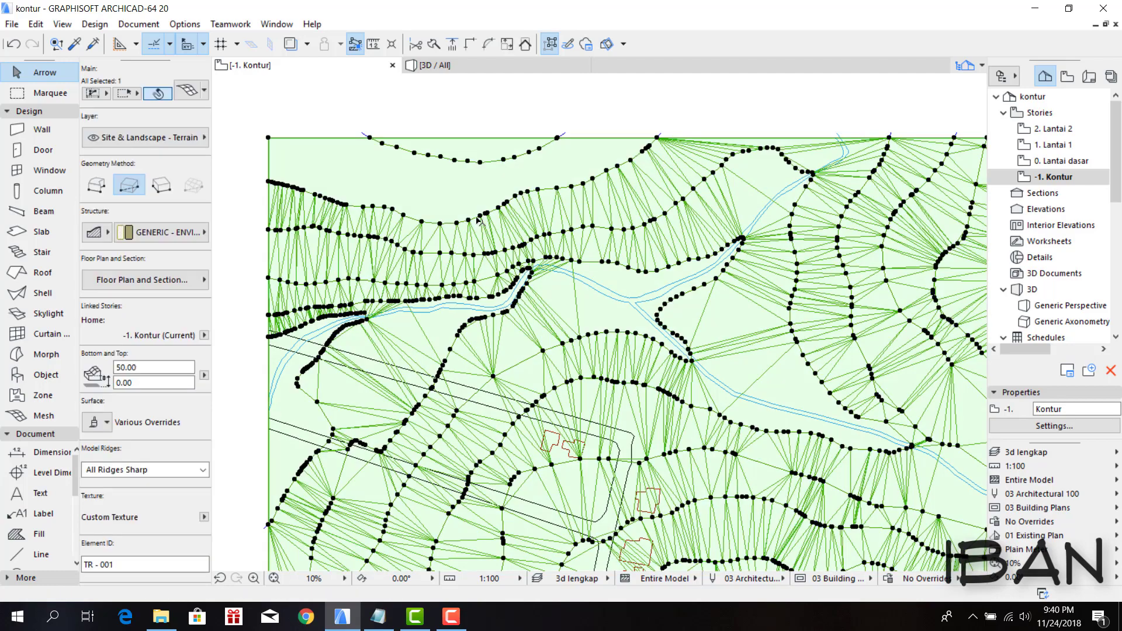
- Set the next contour to -2 and re-height the top ridge, then view in 3D
{"action": "left_click", "coordinate": [480, 216]}
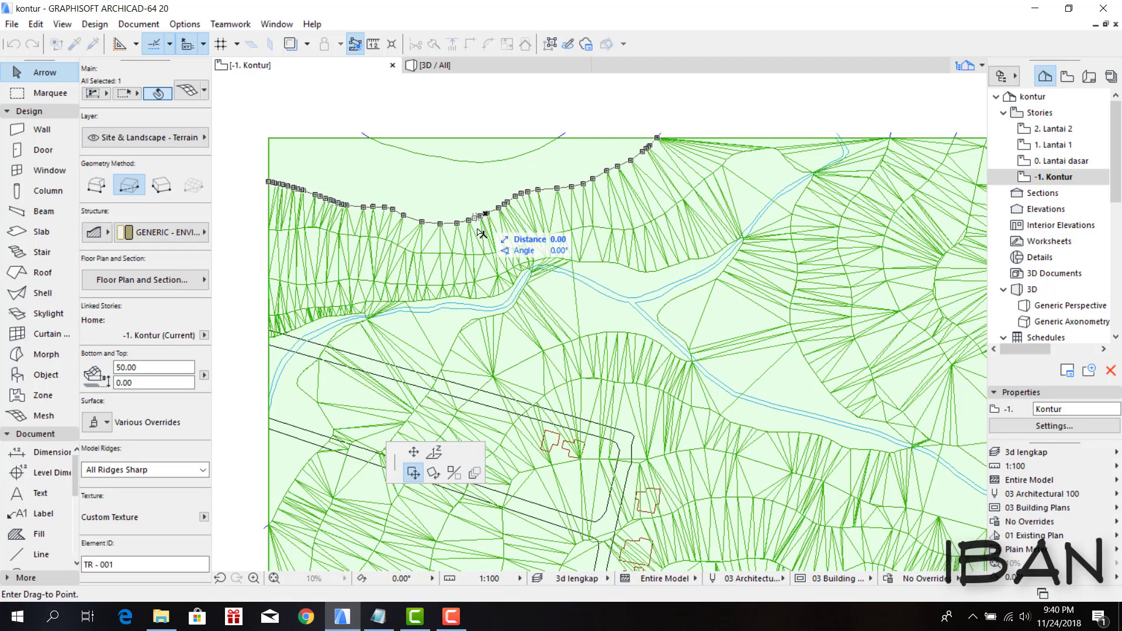
{"action": "left_click", "coordinate": [440, 452]}
{"action": "type", "text": "-2"}
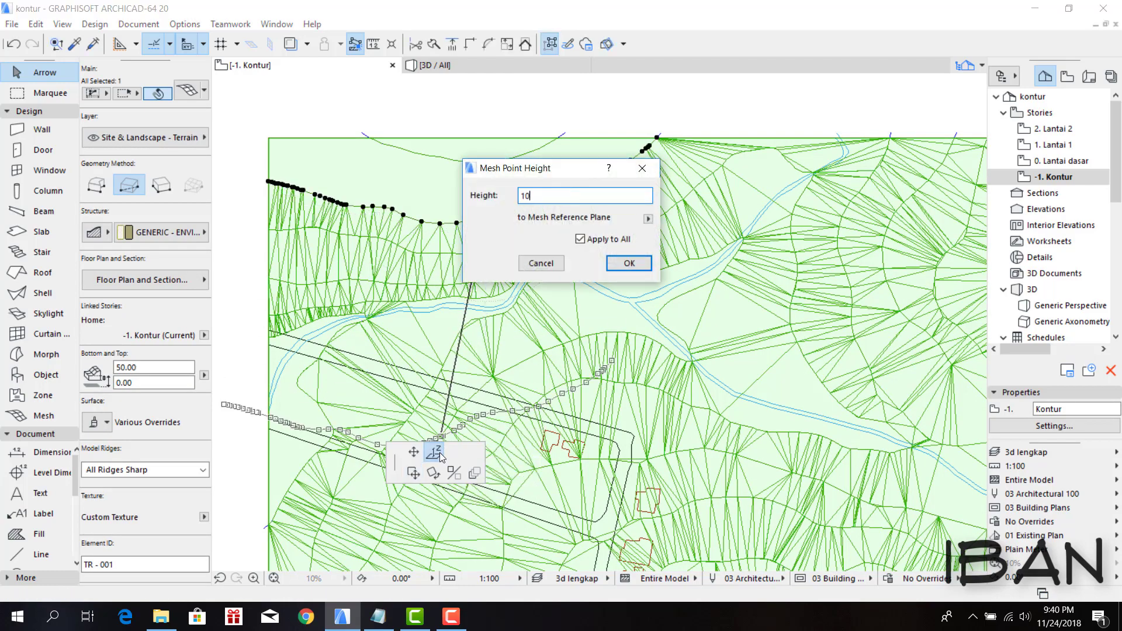
{"action": "key", "text": "Return"}
{"action": "scroll", "coordinate": [491, 165], "scroll_direction": "up", "scroll_amount": 3}
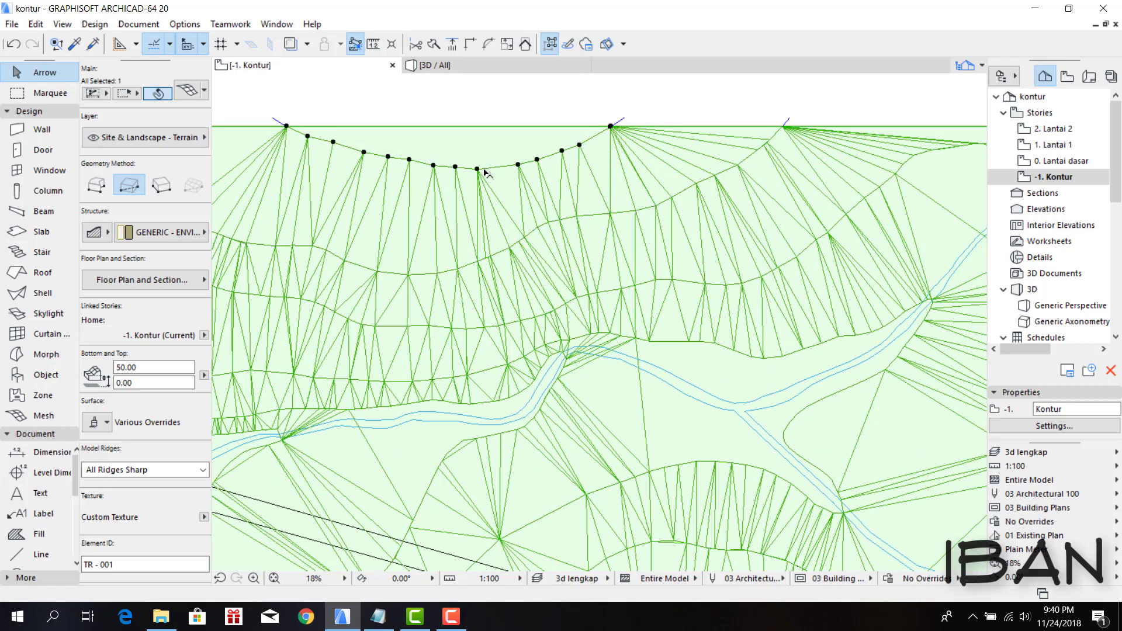
{"action": "left_click", "coordinate": [477, 170]}
{"action": "type", "text": "1"}
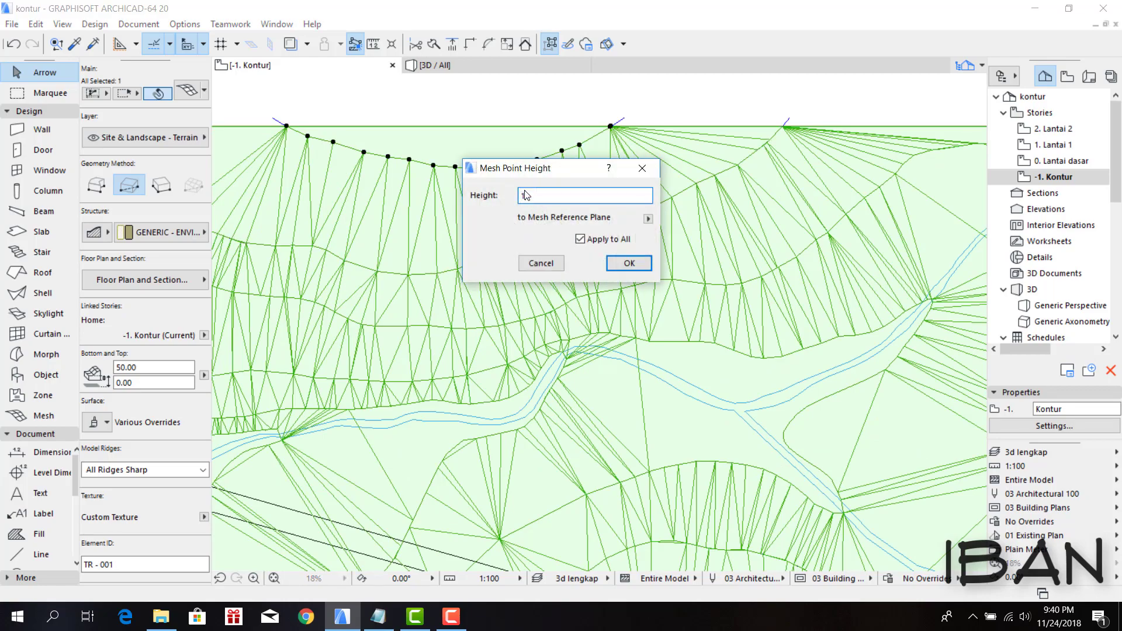
{"action": "key", "text": "Return"}
{"action": "scroll", "coordinate": [561, 210], "scroll_direction": "down", "scroll_amount": 3}
{"action": "scroll", "coordinate": [614, 275], "scroll_direction": "down", "scroll_amount": 3}
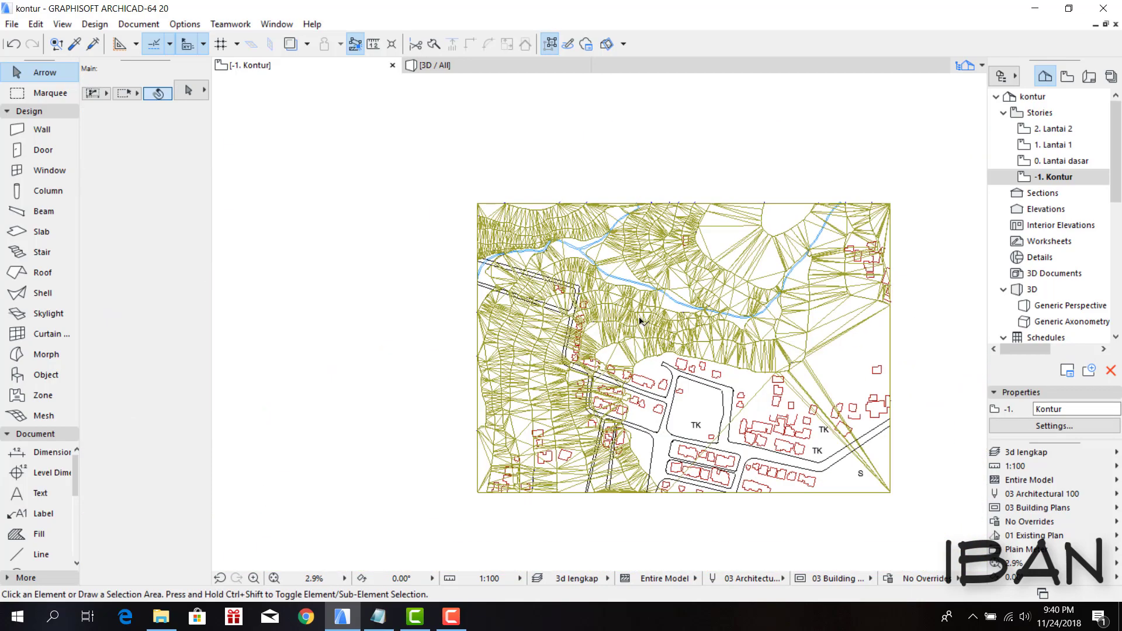
{"action": "scroll", "coordinate": [732, 390], "scroll_direction": "up", "scroll_amount": 2}
{"action": "key", "text": "F3"}
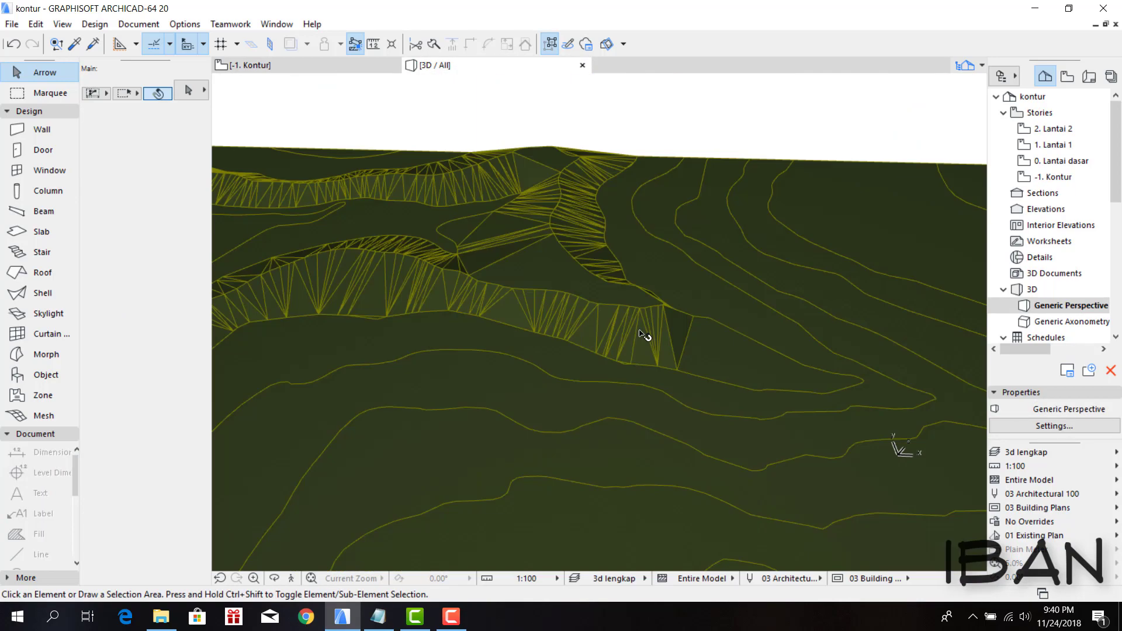
- Set the terrain mesh to All Ridges Smooth in Mesh Selection Settings
{"action": "mouse_move", "coordinate": [643, 336]}
{"action": "left_mouse_down"}
{"action": "mouse_move", "coordinate": [671, 388]}
{"action": "mouse_move", "coordinate": [516, 252]}
{"action": "mouse_move", "coordinate": [765, 262]}
{"action": "mouse_move", "coordinate": [709, 381]}
{"action": "mouse_move", "coordinate": [658, 359]}
{"action": "mouse_move", "coordinate": [710, 281]}
{"action": "mouse_move", "coordinate": [616, 303]}
{"action": "mouse_move", "coordinate": [727, 345]}
{"action": "mouse_move", "coordinate": [589, 368]}
{"action": "left_mouse_up"}
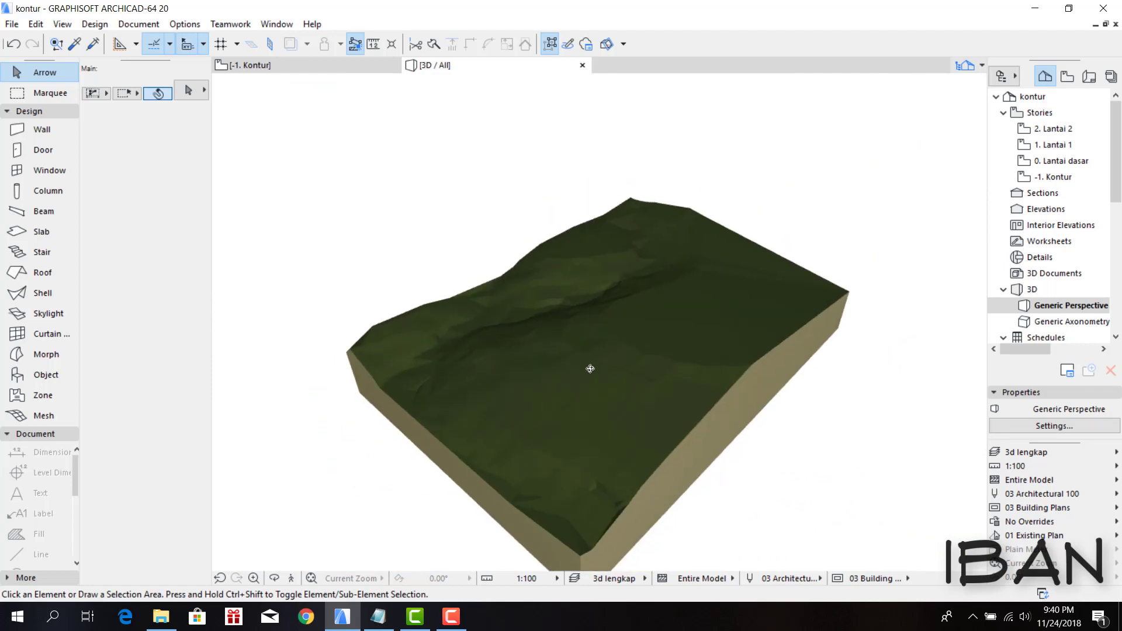
{"action": "left_click", "coordinate": [695, 350]}
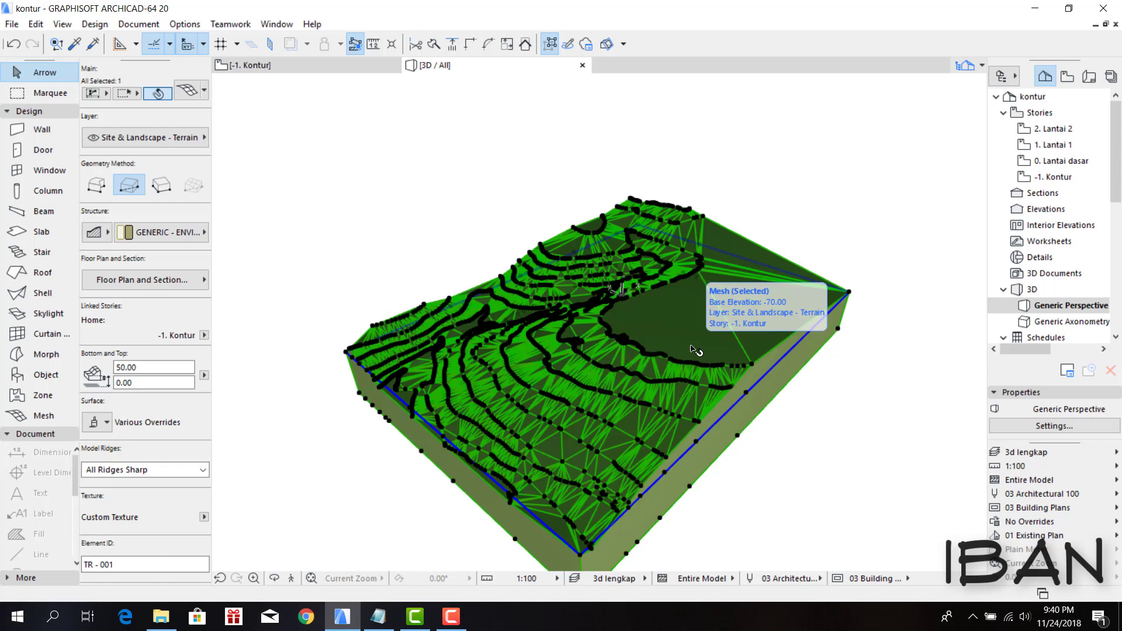
{"action": "left_click", "coordinate": [188, 92]}
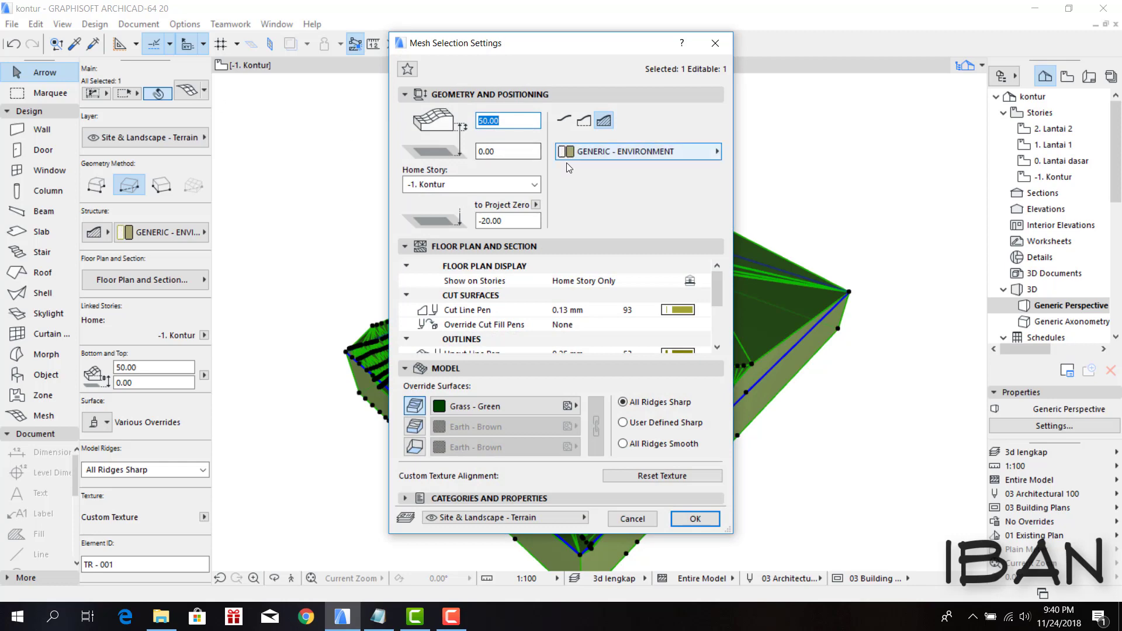
{"action": "left_click", "coordinate": [624, 443]}
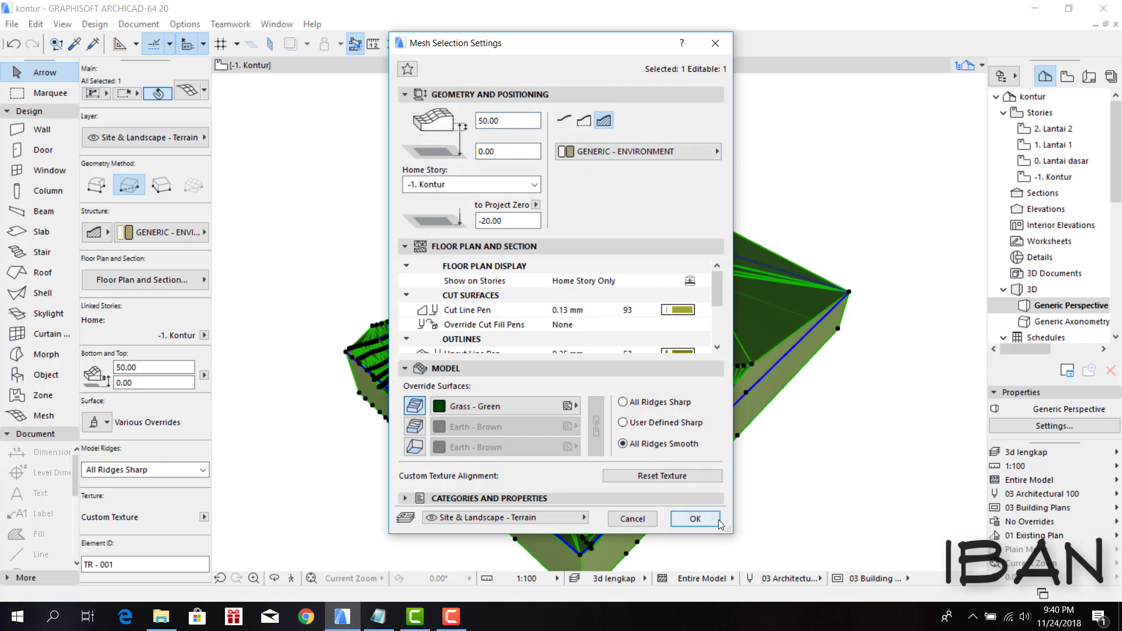
{"action": "left_click", "coordinate": [695, 519]}
- Zoom and orbit to inspect the smoothed terrain from an overhead angle
{"action": "scroll", "coordinate": [601, 342], "scroll_direction": "up", "scroll_amount": 5}
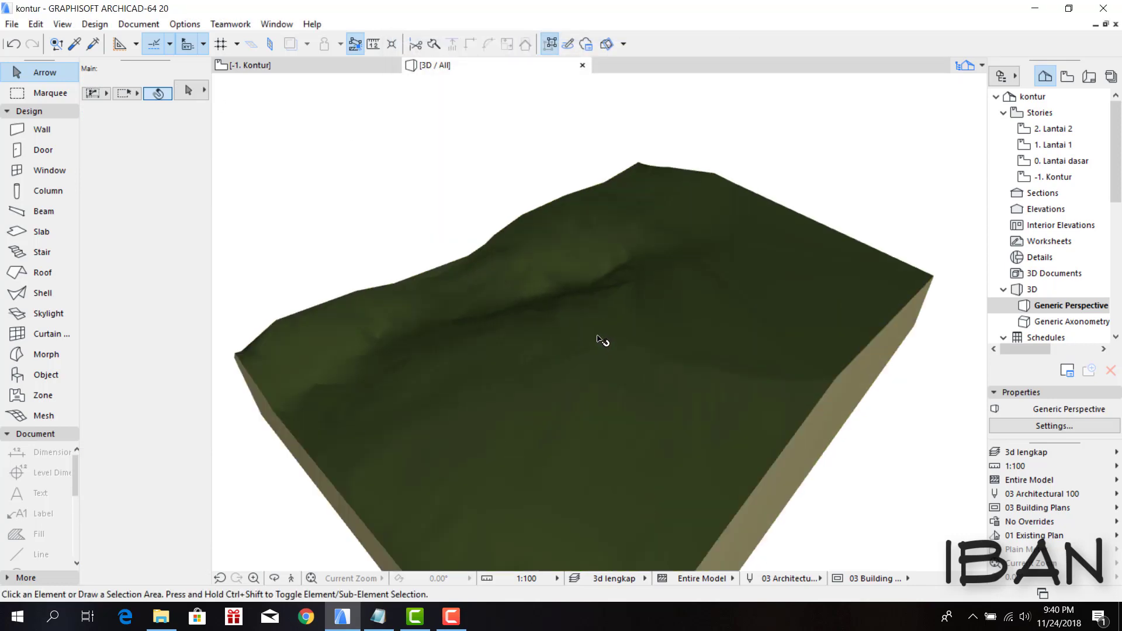
{"action": "scroll", "coordinate": [485, 344], "scroll_direction": "down", "scroll_amount": 3}
{"action": "scroll", "coordinate": [662, 261], "scroll_direction": "down", "scroll_amount": 3}
{"action": "scroll", "coordinate": [734, 306], "scroll_direction": "down", "scroll_amount": 3}
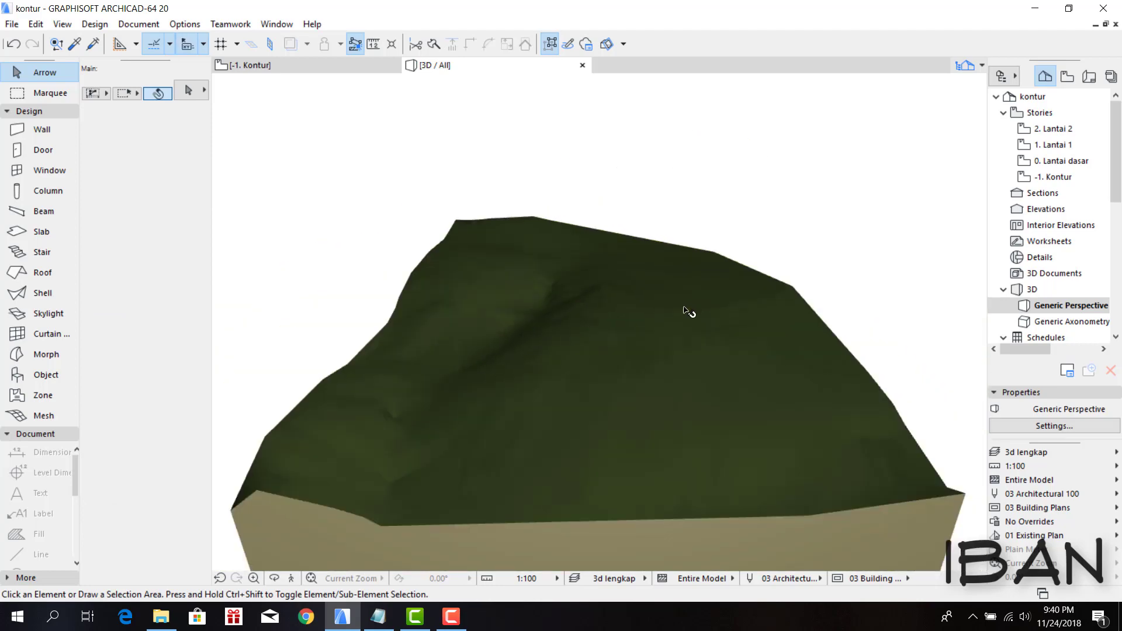
{"action": "scroll", "coordinate": [562, 340], "scroll_direction": "down", "scroll_amount": 3}
{"action": "scroll", "coordinate": [562, 339], "scroll_direction": "up", "scroll_amount": 3}
{"action": "scroll", "coordinate": [548, 321], "scroll_direction": "up", "scroll_amount": 3}
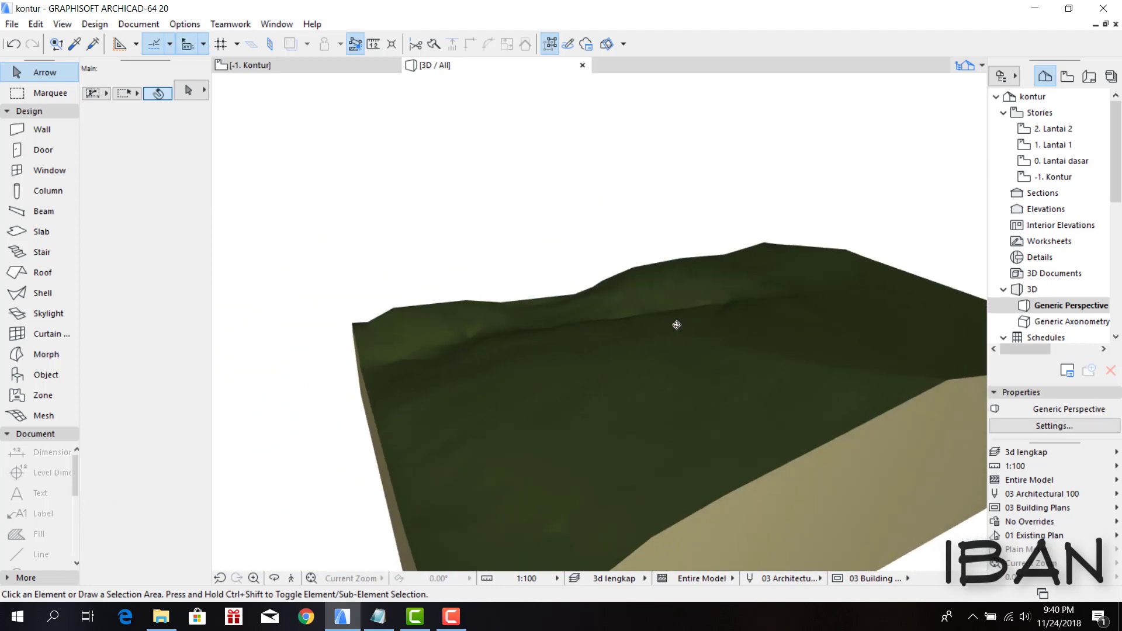
{"action": "scroll", "coordinate": [381, 308], "scroll_direction": "up", "scroll_amount": 3}
{"action": "scroll", "coordinate": [381, 309], "scroll_direction": "down", "scroll_amount": 2}
{"action": "scroll", "coordinate": [468, 351], "scroll_direction": "down", "scroll_amount": 3}
{"action": "scroll", "coordinate": [555, 398], "scroll_direction": "down", "scroll_amount": 1}
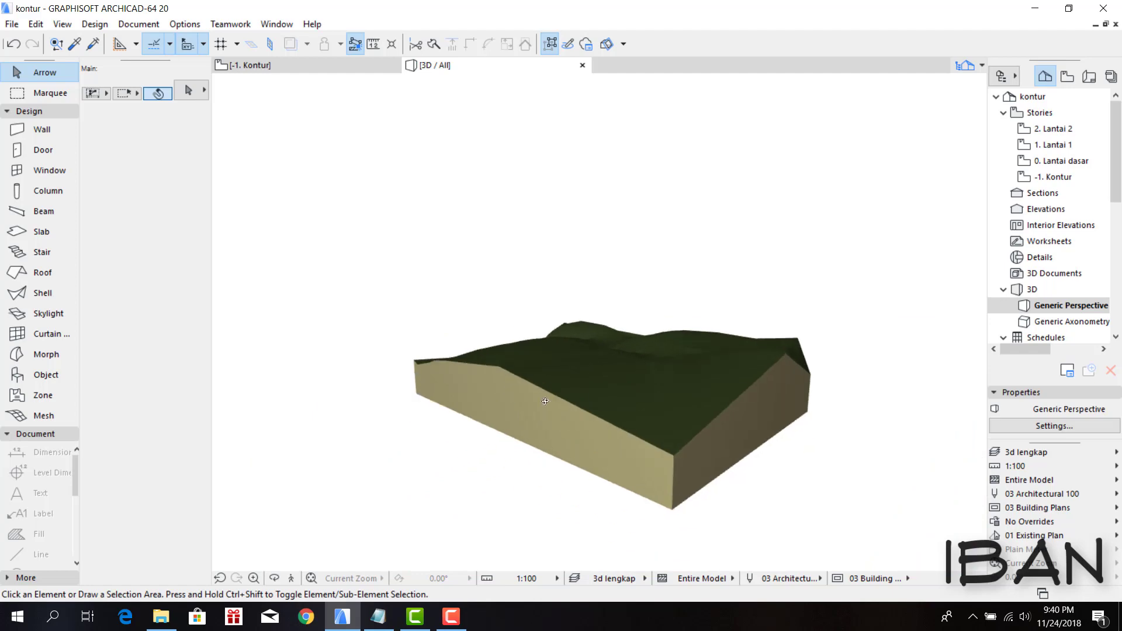
{"action": "scroll", "coordinate": [587, 419], "scroll_direction": "down", "scroll_amount": 2}
{"action": "mouse_move", "coordinate": [588, 420]}
{"action": "left_mouse_down"}
{"action": "mouse_move", "coordinate": [699, 426]}
{"action": "mouse_move", "coordinate": [676, 455]}
{"action": "mouse_move", "coordinate": [637, 313]}
{"action": "left_mouse_up"}
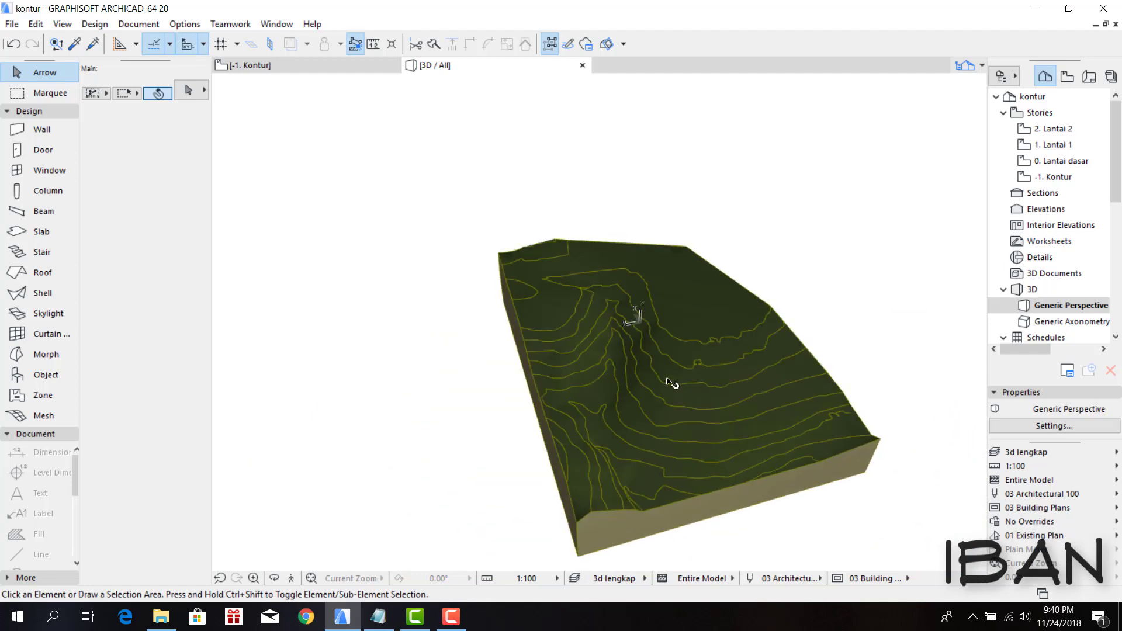
- Check the terrain in 3D, then return to the -1. Kontur plan with the mesh deselected
{"action": "key", "text": "F2"}
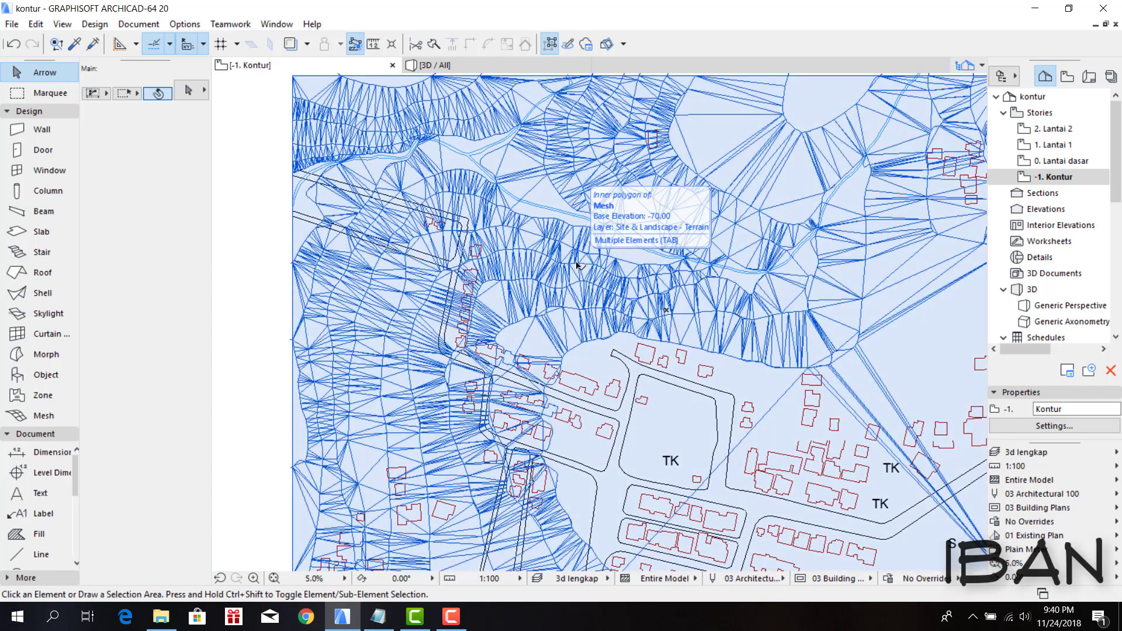
{"action": "key", "text": "F3"}
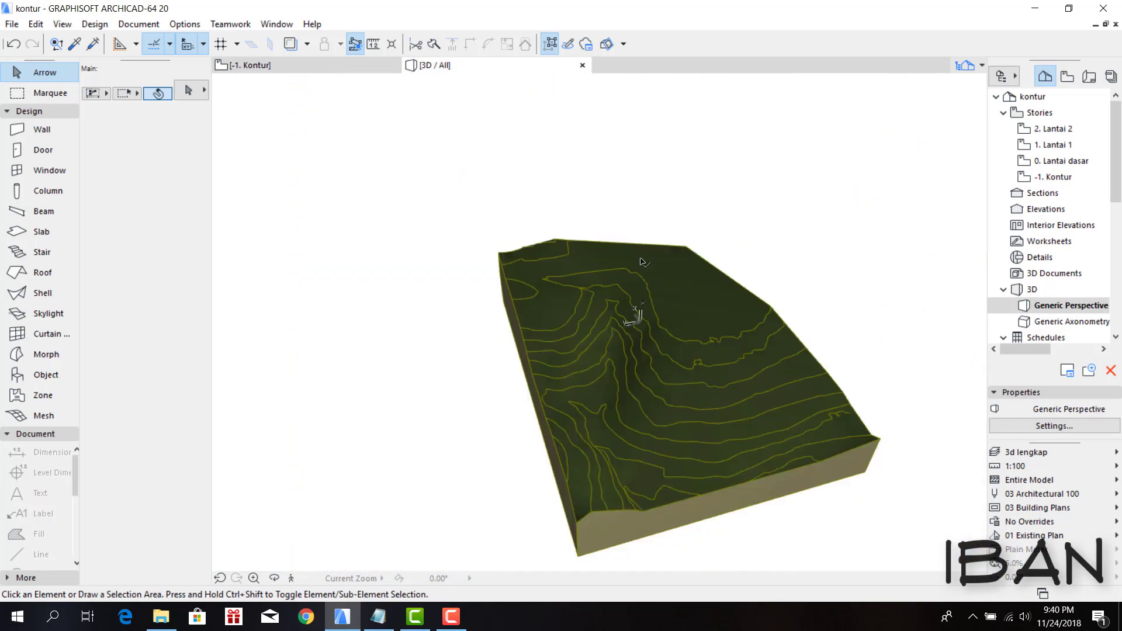
{"action": "scroll", "coordinate": [667, 370], "scroll_direction": "up", "scroll_amount": 3}
{"action": "scroll", "coordinate": [521, 351], "scroll_direction": "up", "scroll_amount": 3}
{"action": "mouse_move", "coordinate": [521, 351]}
{"action": "left_mouse_down"}
{"action": "mouse_move", "coordinate": [413, 363]}
{"action": "mouse_move", "coordinate": [488, 403]}
{"action": "mouse_move", "coordinate": [413, 350]}
{"action": "mouse_move", "coordinate": [433, 401]}
{"action": "mouse_move", "coordinate": [516, 366]}
{"action": "mouse_move", "coordinate": [513, 402]}
{"action": "left_mouse_up"}
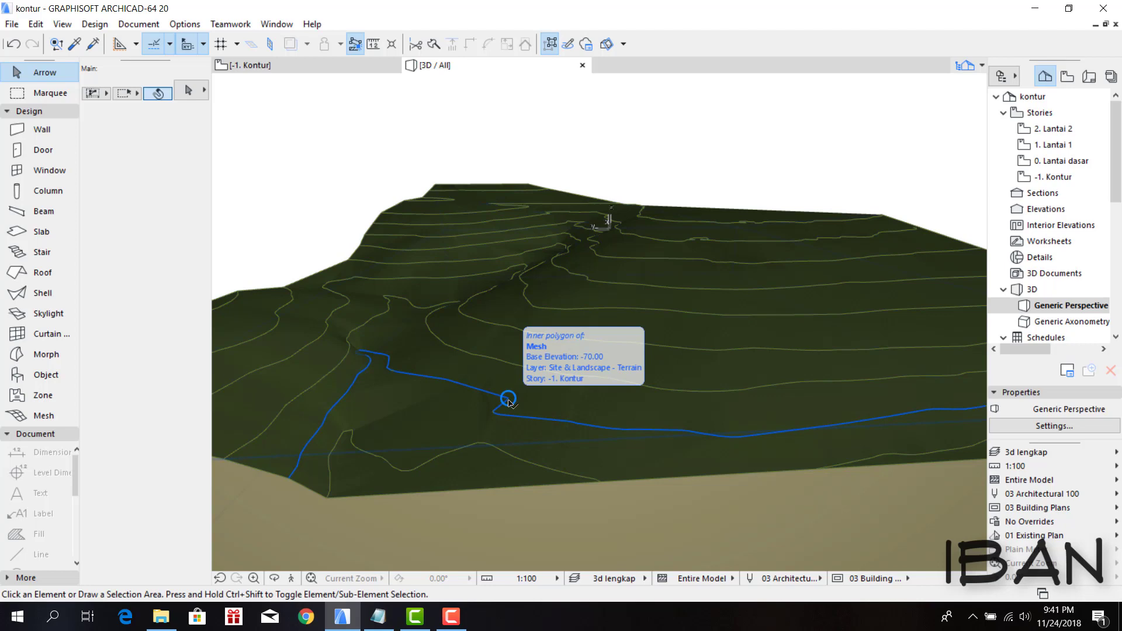
{"action": "key", "text": "F2"}
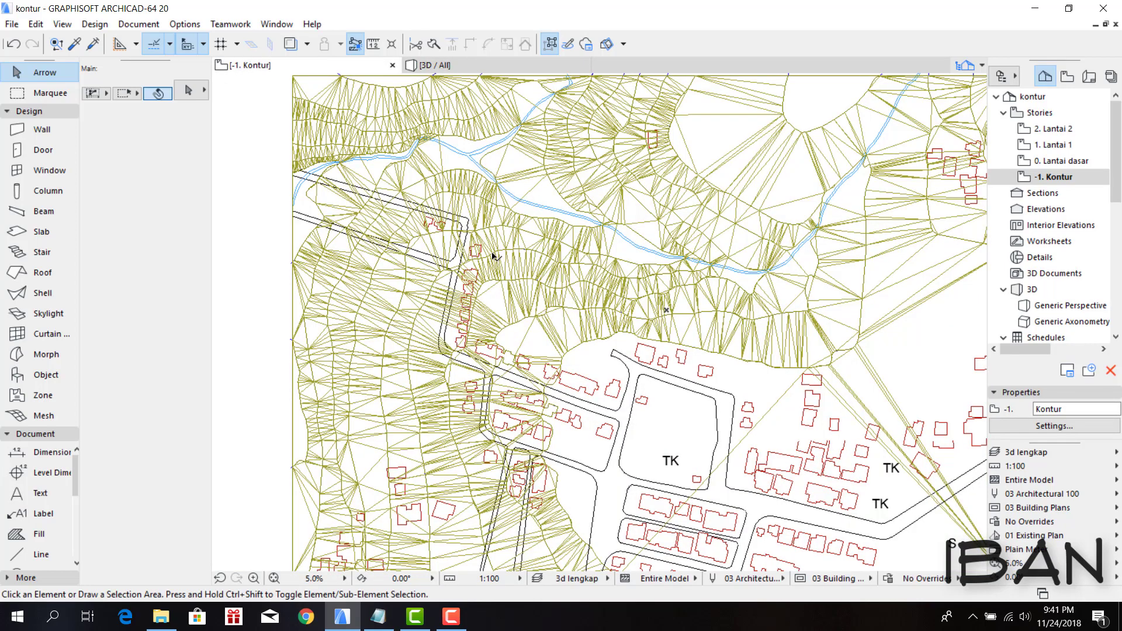
{"action": "left_click", "coordinate": [492, 255]}
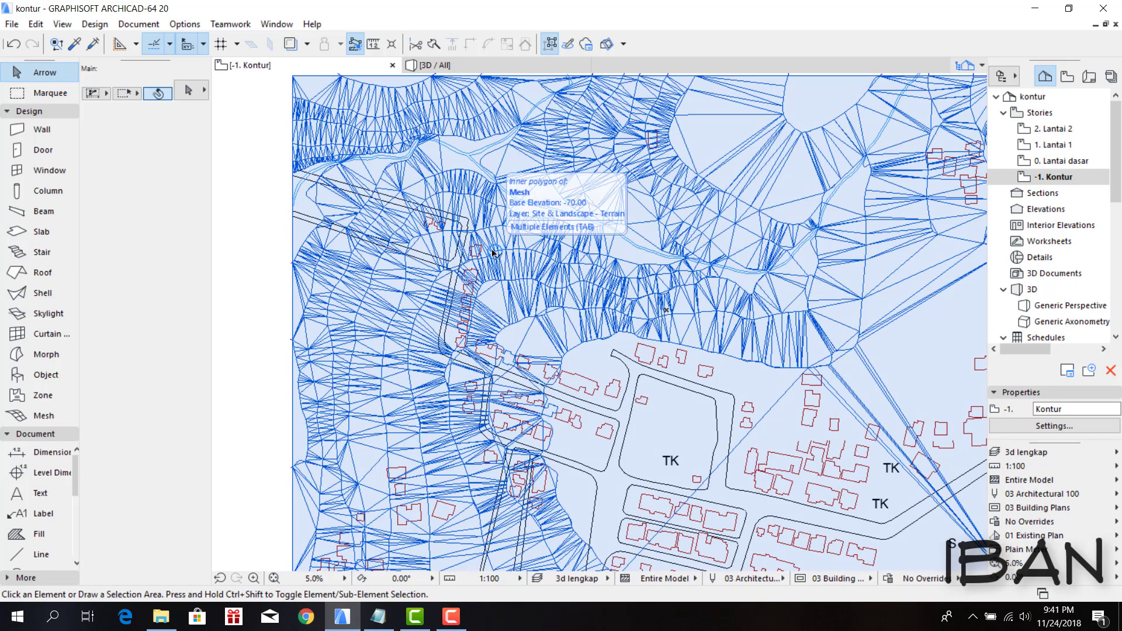
{"action": "key", "text": "Escape"}
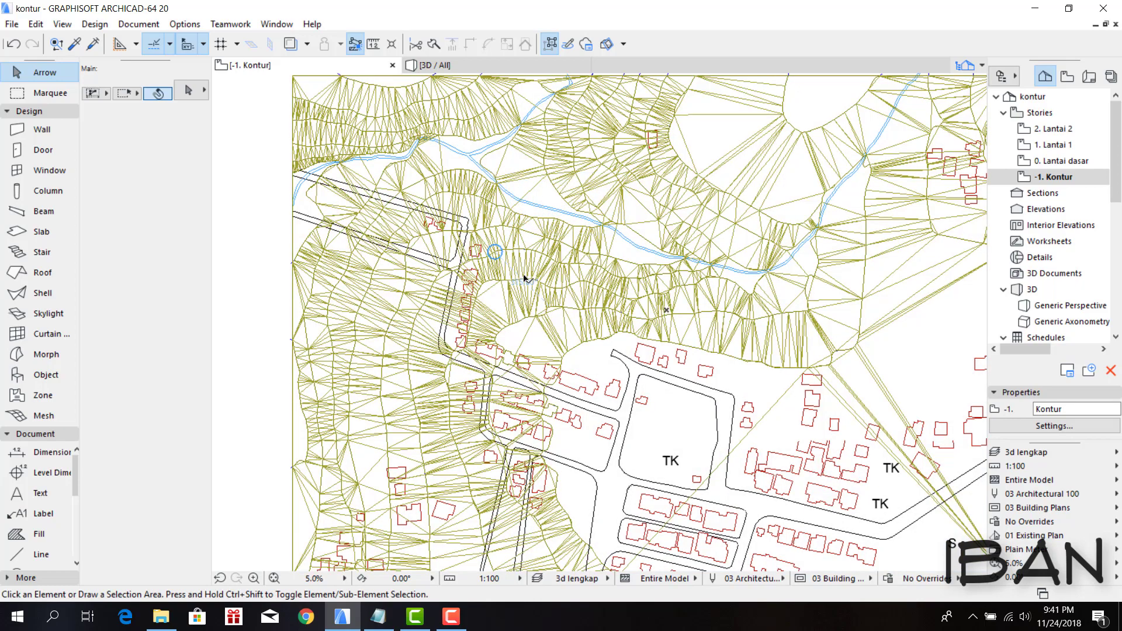
{"action": "scroll", "coordinate": [514, 279], "scroll_direction": "down", "scroll_amount": 4}
{"action": "scroll", "coordinate": [589, 237], "scroll_direction": "up", "scroll_amount": 3}
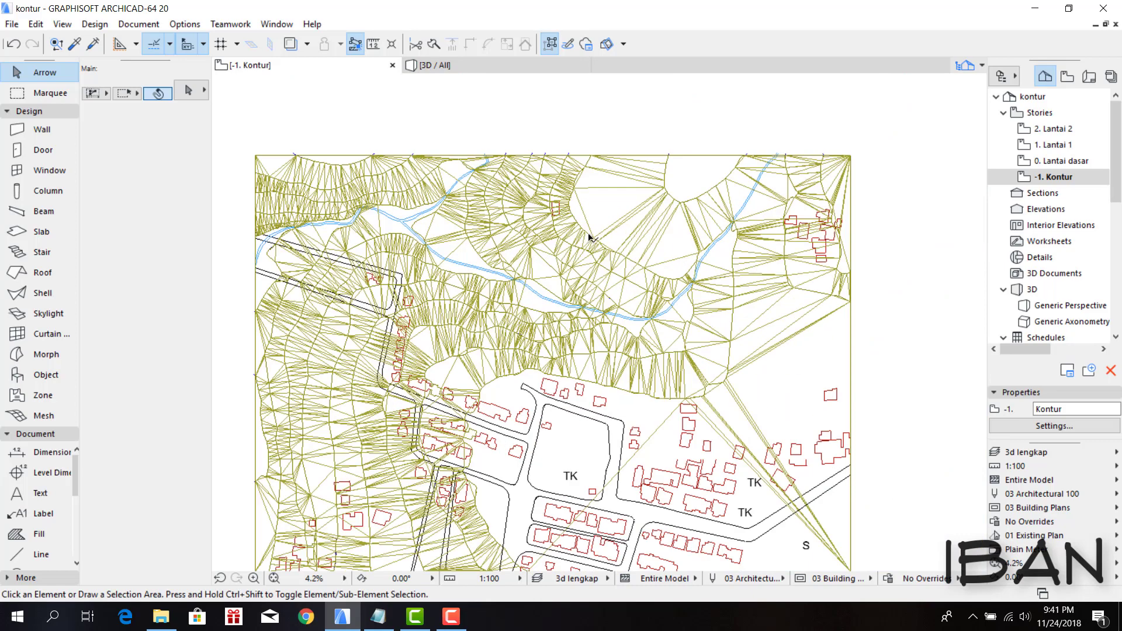
- Set the mesh's Ridge Selection to Show User Defined Ridges under Floor Plan and Section
{"action": "left_click", "coordinate": [617, 200]}
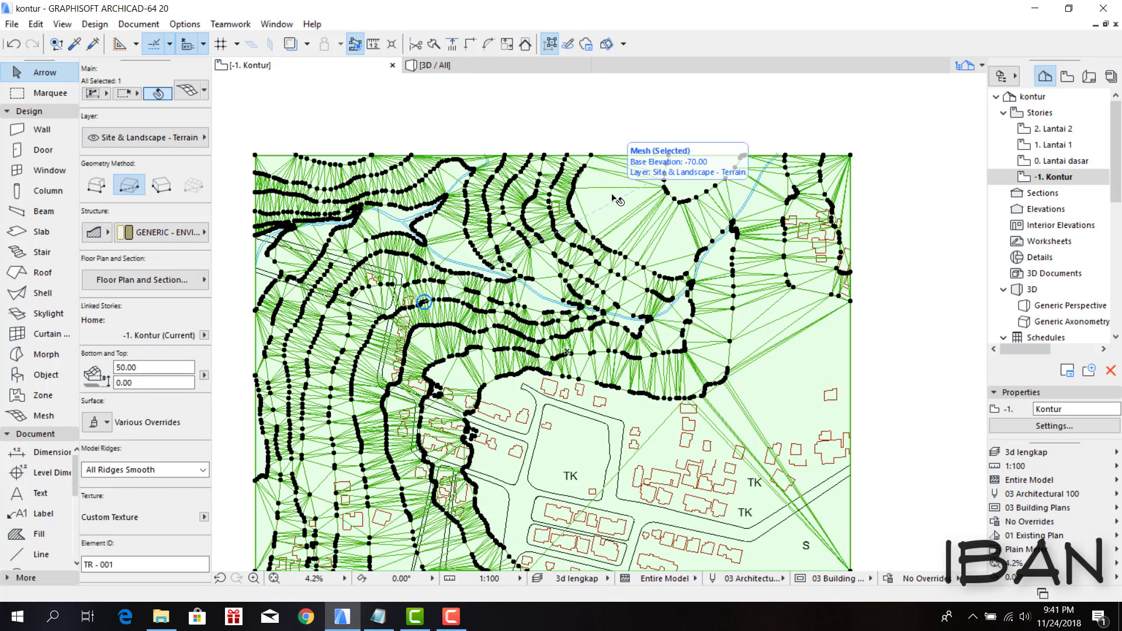
{"action": "left_click", "coordinate": [157, 279]}
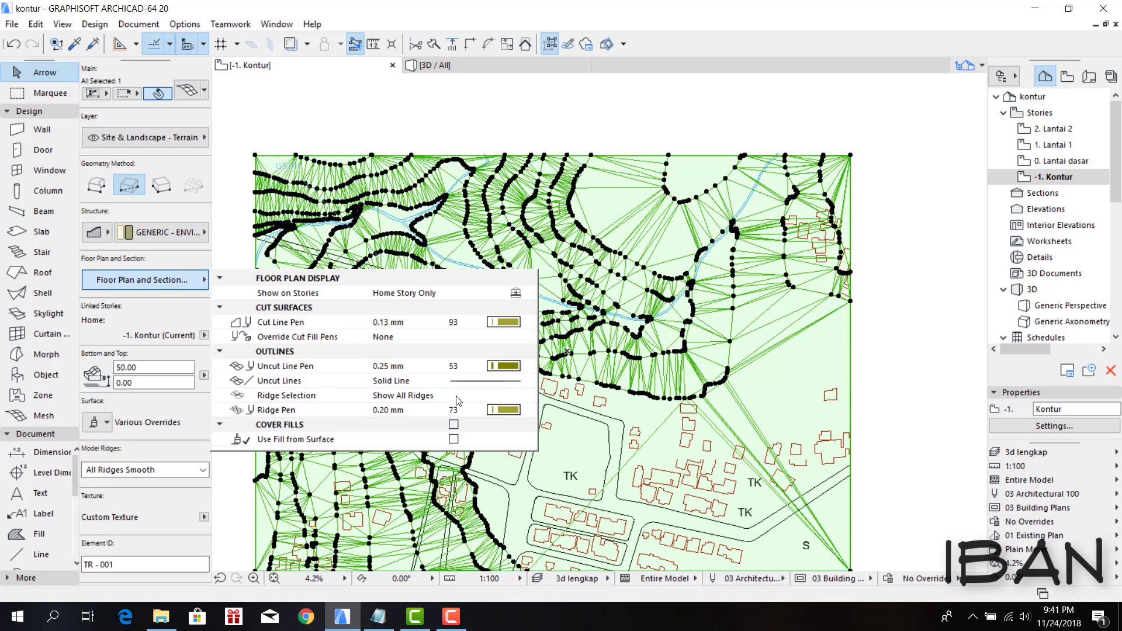
{"action": "left_click", "coordinate": [483, 396]}
{"action": "left_click", "coordinate": [529, 395]}
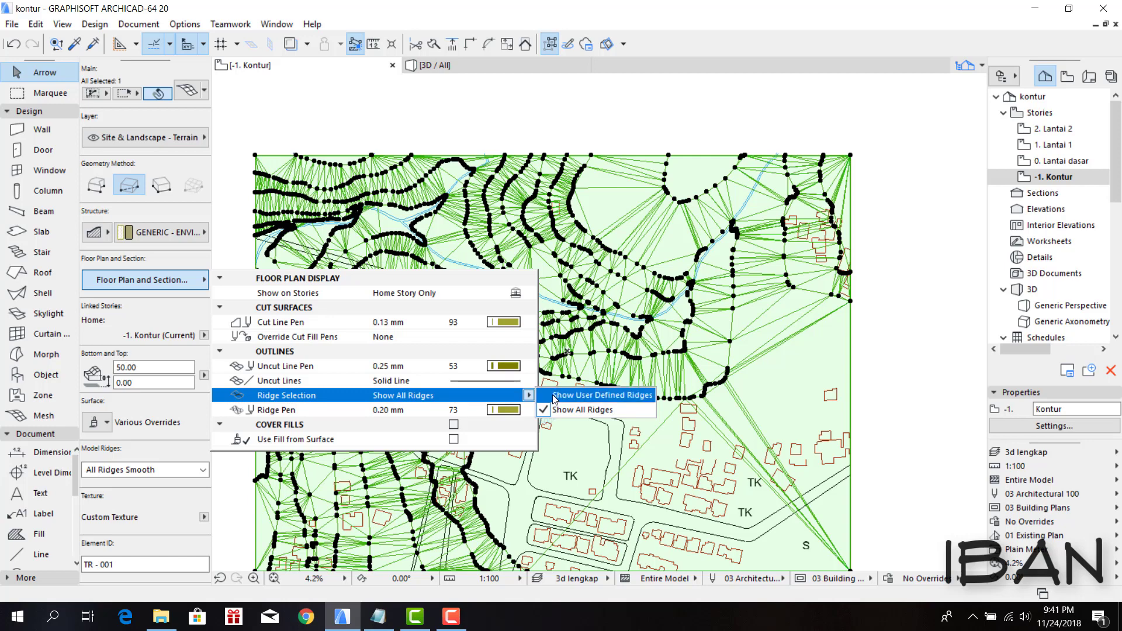
{"action": "left_click", "coordinate": [555, 395]}
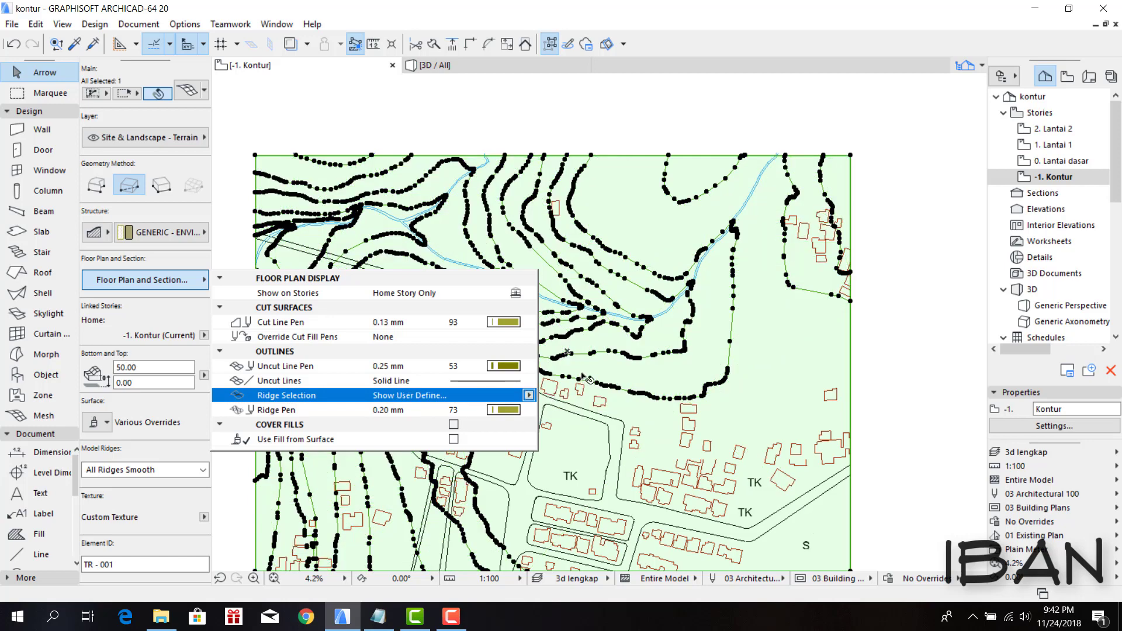
{"action": "key", "text": "Escape"}
{"action": "scroll", "coordinate": [538, 292], "scroll_direction": "down", "scroll_amount": 1}
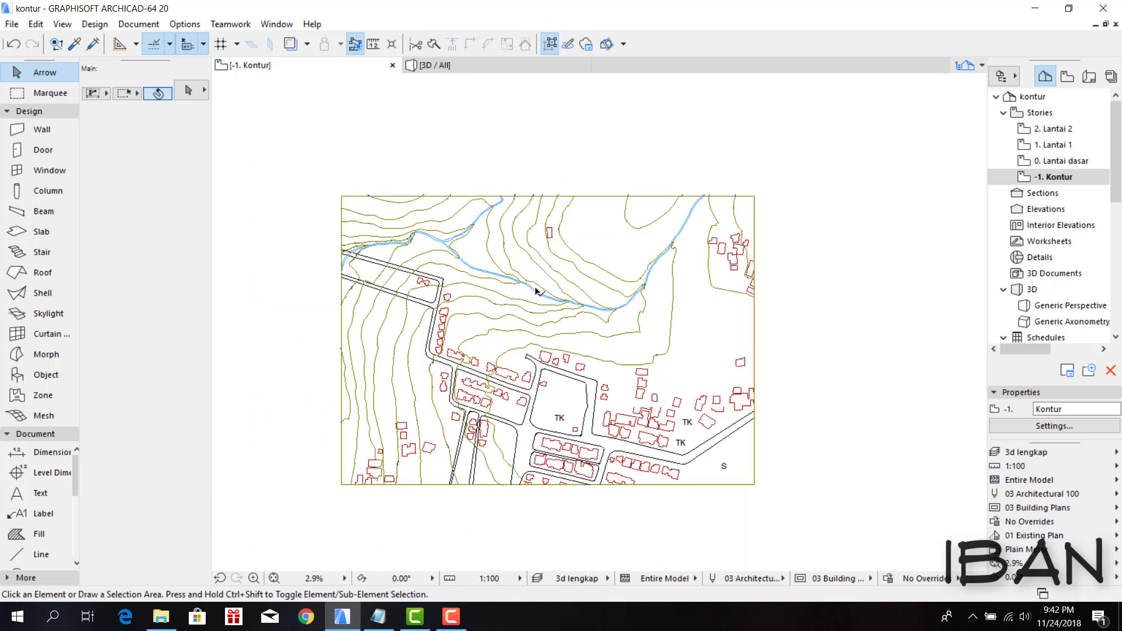
{"action": "scroll", "coordinate": [557, 271], "scroll_direction": "up", "scroll_amount": 3}
{"action": "scroll", "coordinate": [626, 234], "scroll_direction": "down", "scroll_amount": 3}
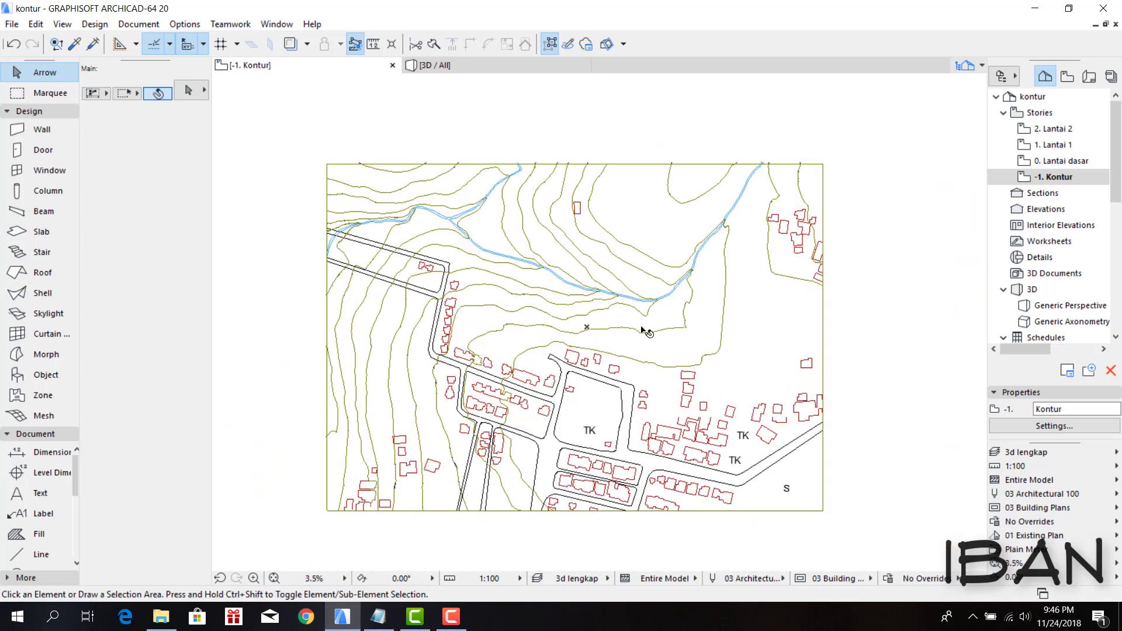
{"action": "scroll", "coordinate": [417, 263], "scroll_direction": "up", "scroll_amount": 3}
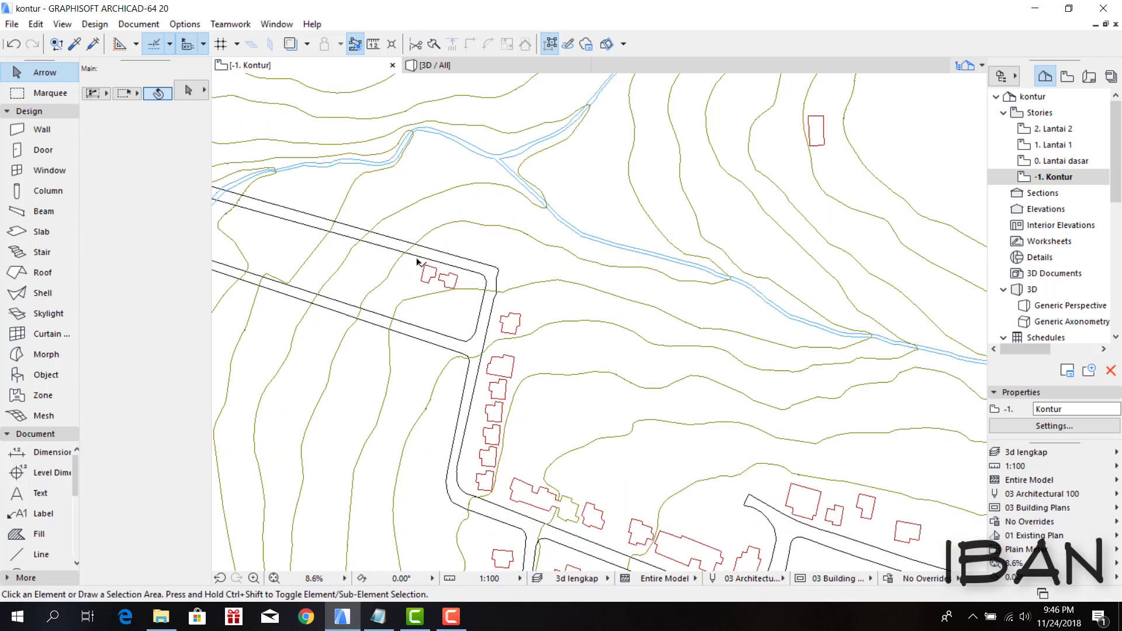
{"action": "scroll", "coordinate": [418, 262], "scroll_direction": "down", "scroll_amount": 1}
{"action": "scroll", "coordinate": [418, 262], "scroll_direction": "down", "scroll_amount": 2}
{"action": "scroll", "coordinate": [461, 267], "scroll_direction": "up", "scroll_amount": 3}
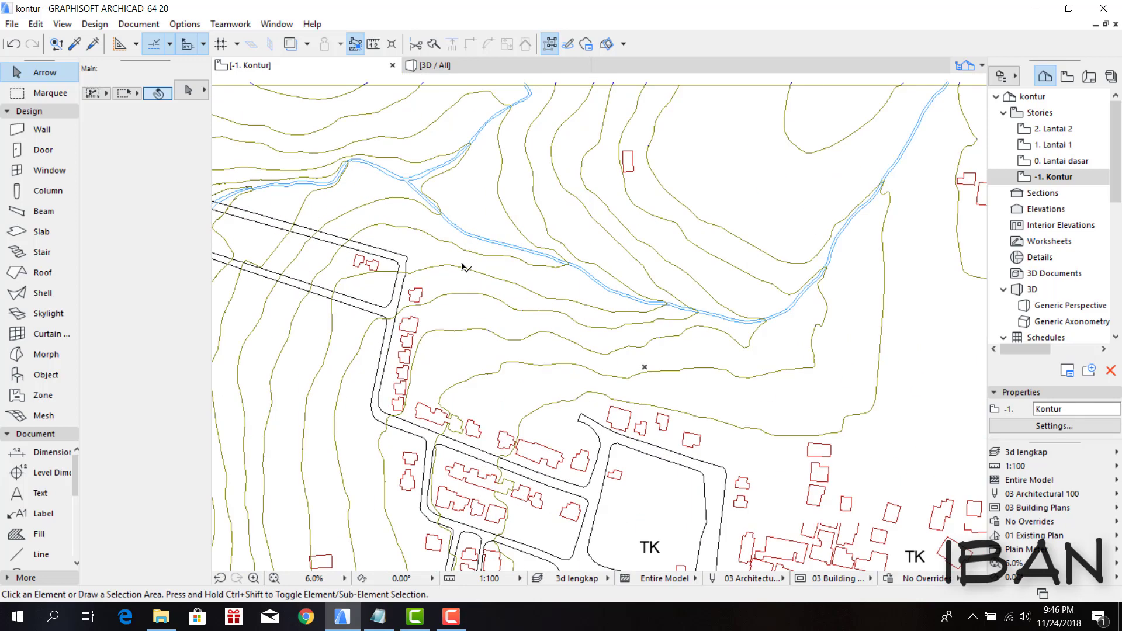
- Trace a 6.00-thick slab on the first building footprint with the magic wand and view it in 3D
{"action": "left_click", "coordinate": [40, 232]}
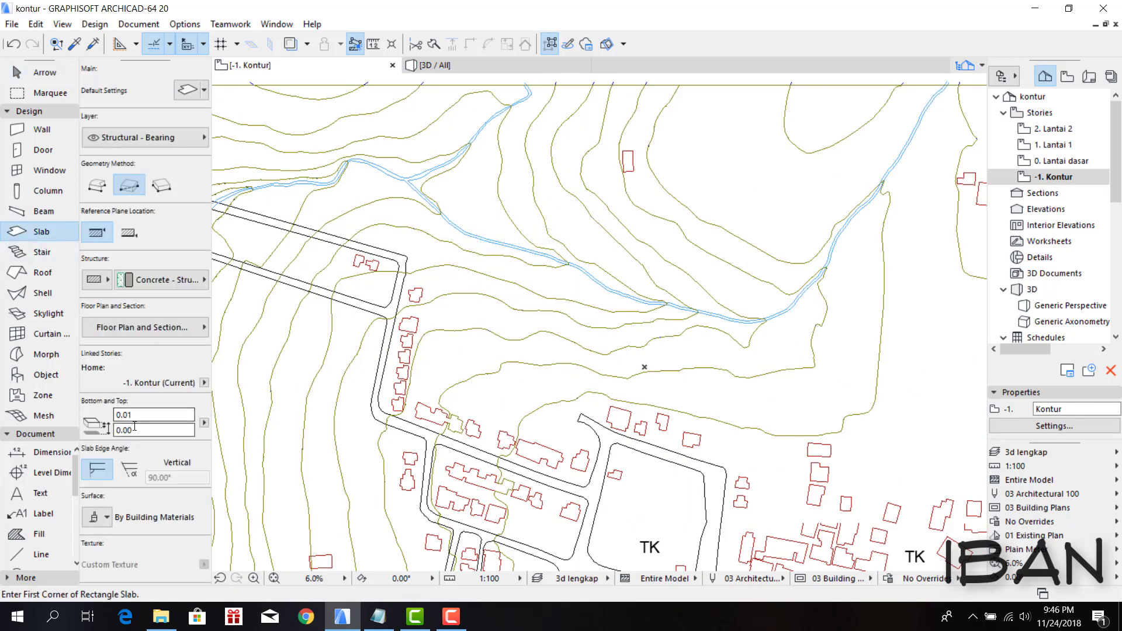
{"action": "left_click", "coordinate": [146, 412]}
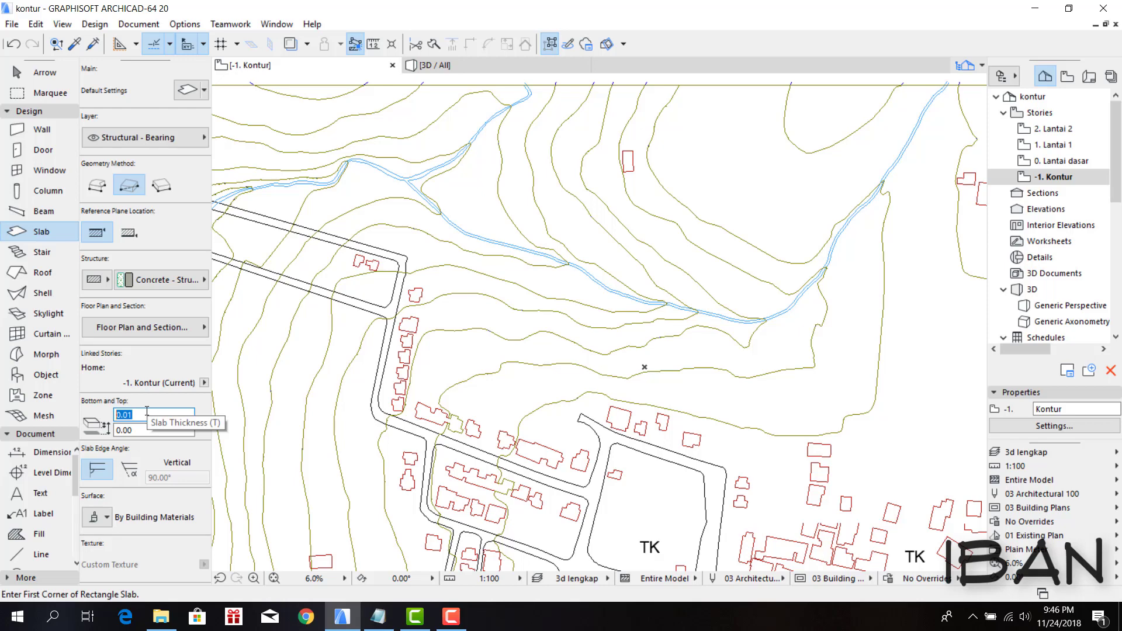
{"action": "type", "text": "6.00"}
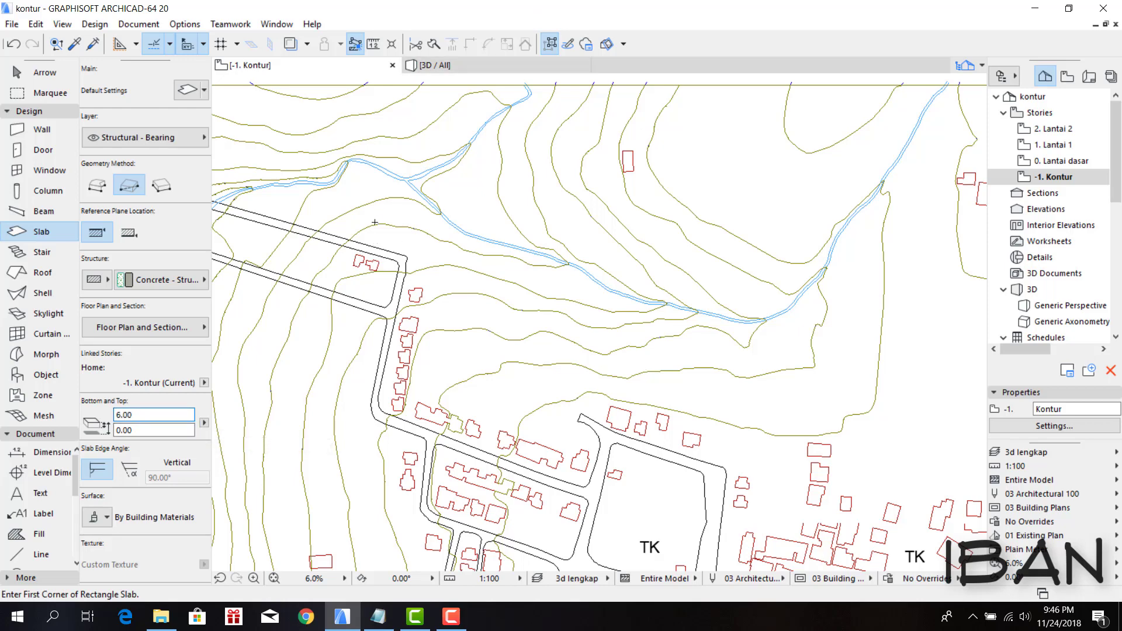
{"action": "scroll", "coordinate": [540, 278], "scroll_direction": "up", "scroll_amount": 3}
{"action": "scroll", "coordinate": [539, 277], "scroll_direction": "down", "scroll_amount": 2}
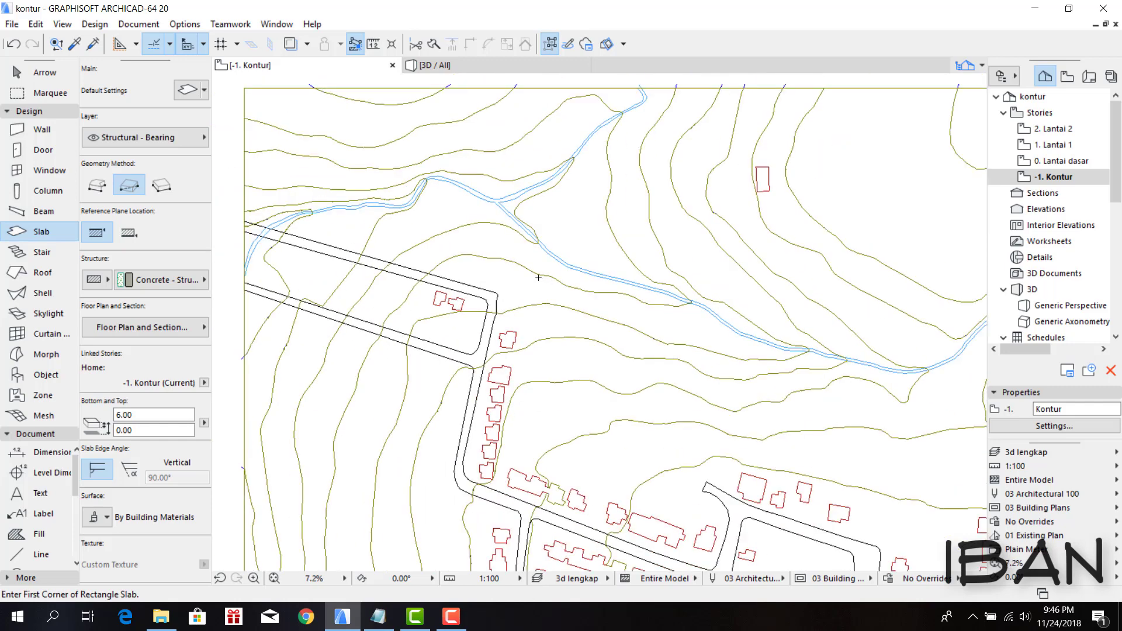
{"action": "scroll", "coordinate": [439, 299], "scroll_direction": "up", "scroll_amount": 3}
{"action": "scroll", "coordinate": [434, 301], "scroll_direction": "up", "scroll_amount": 3}
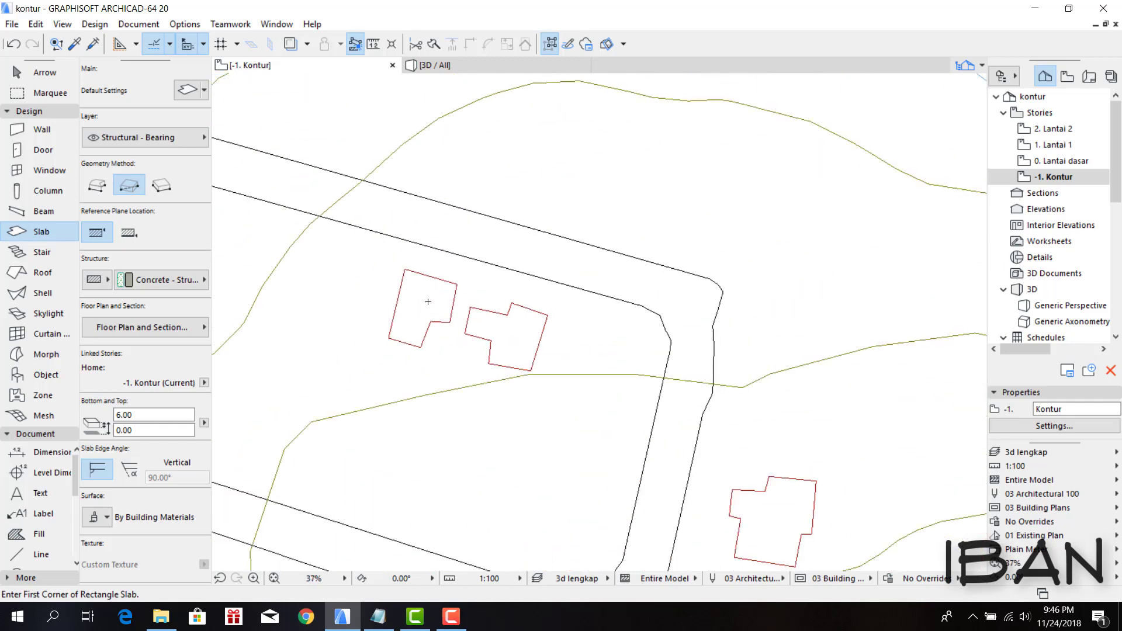
{"action": "key", "text": "space"}
{"action": "key", "text": "F3"}
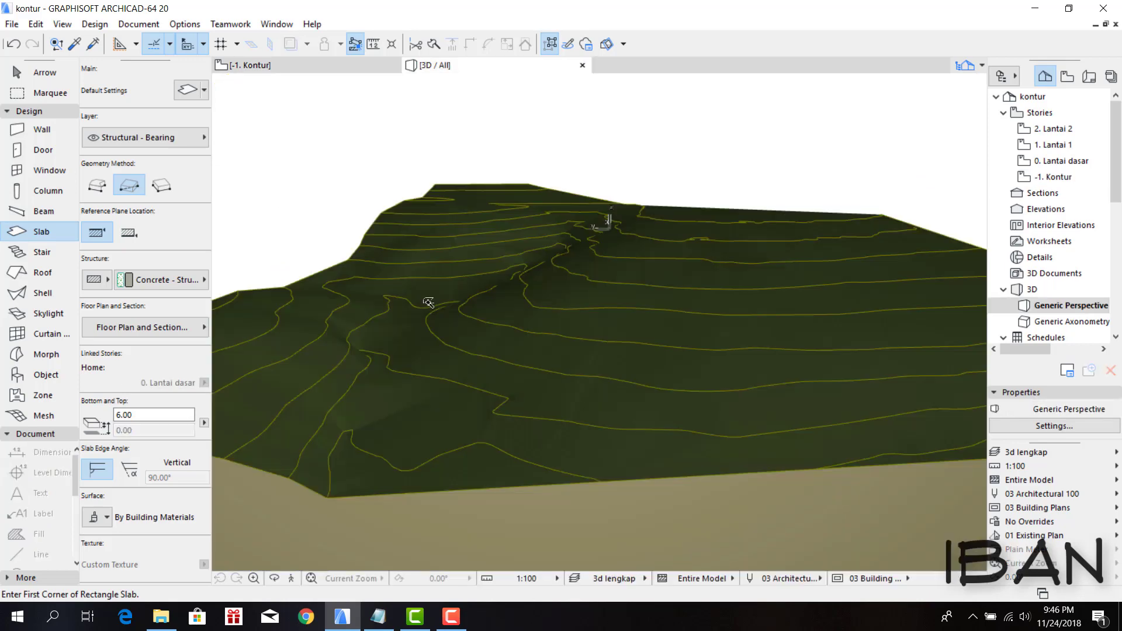
{"action": "mouse_move", "coordinate": [428, 302]}
{"action": "middle_mouse_down", "text": "shift"}
{"action": "mouse_move", "coordinate": [629, 308]}
{"action": "mouse_move", "coordinate": [558, 285]}
{"action": "middle_mouse_up", "text": "shift"}
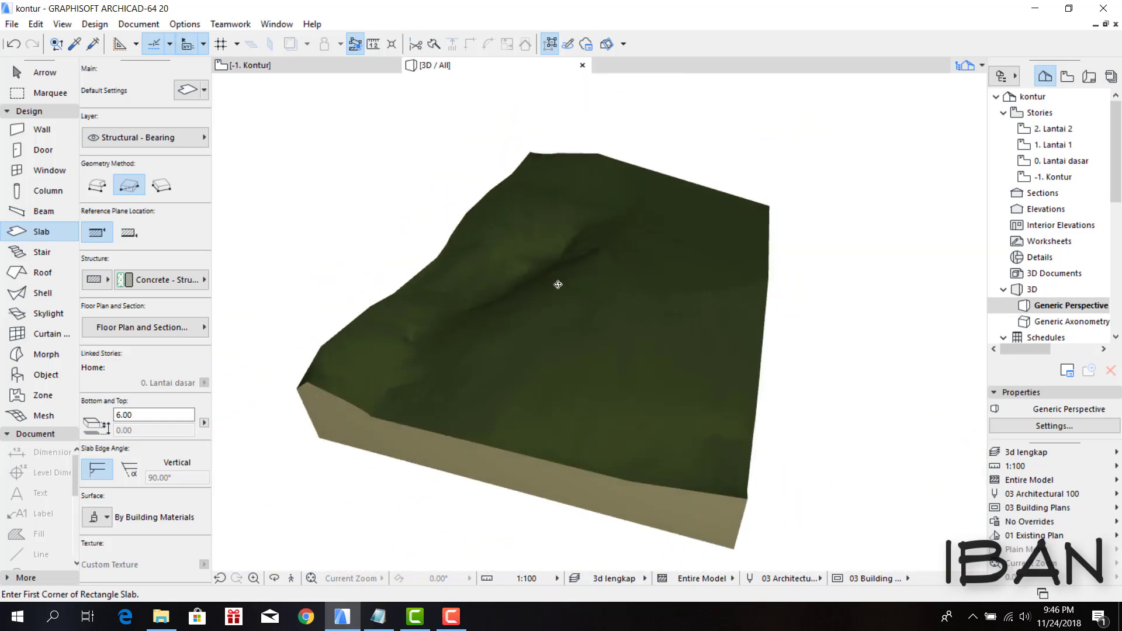
{"action": "key", "text": "Escape"}
- Lower the terrain mesh vertically to a -8.74 offset so it meets the building slab
{"action": "left_click", "coordinate": [716, 285]}
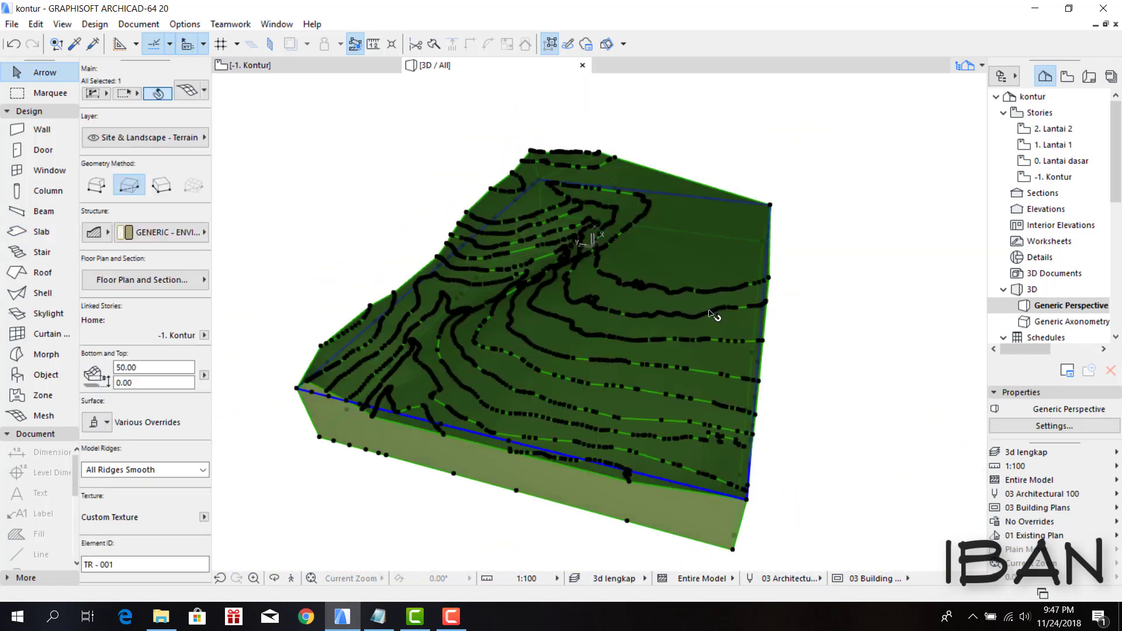
{"action": "middle_click_drag", "start_coordinate": [711, 318], "coordinate": [743, 378], "text": "shift"}
{"action": "left_click", "coordinate": [742, 378]}
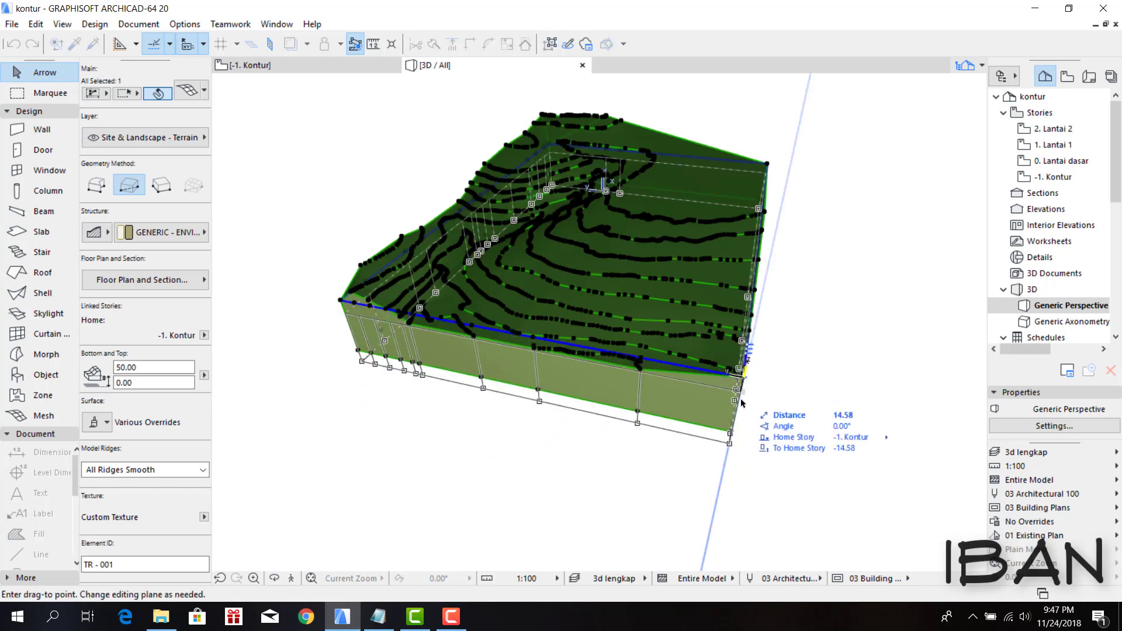
{"action": "left_click", "coordinate": [733, 431]}
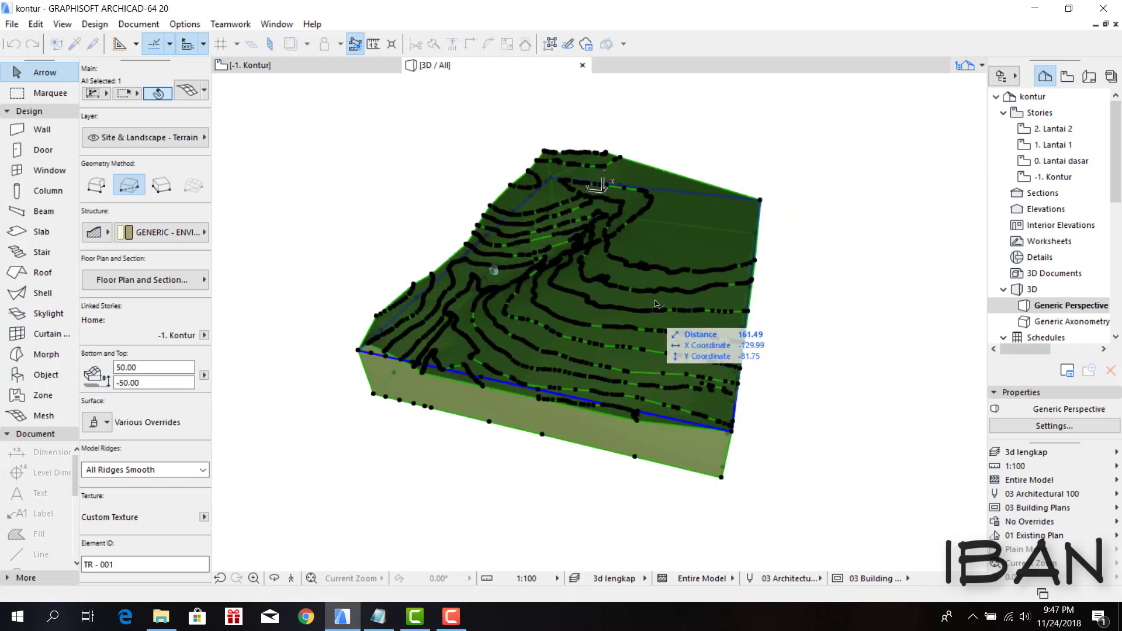
{"action": "scroll", "coordinate": [653, 352], "scroll_direction": "up", "scroll_amount": 2}
{"action": "scroll", "coordinate": [652, 351], "scroll_direction": "up", "scroll_amount": 3}
{"action": "scroll", "coordinate": [538, 141], "scroll_direction": "up", "scroll_amount": 3}
{"action": "scroll", "coordinate": [538, 140], "scroll_direction": "down", "scroll_amount": 3}
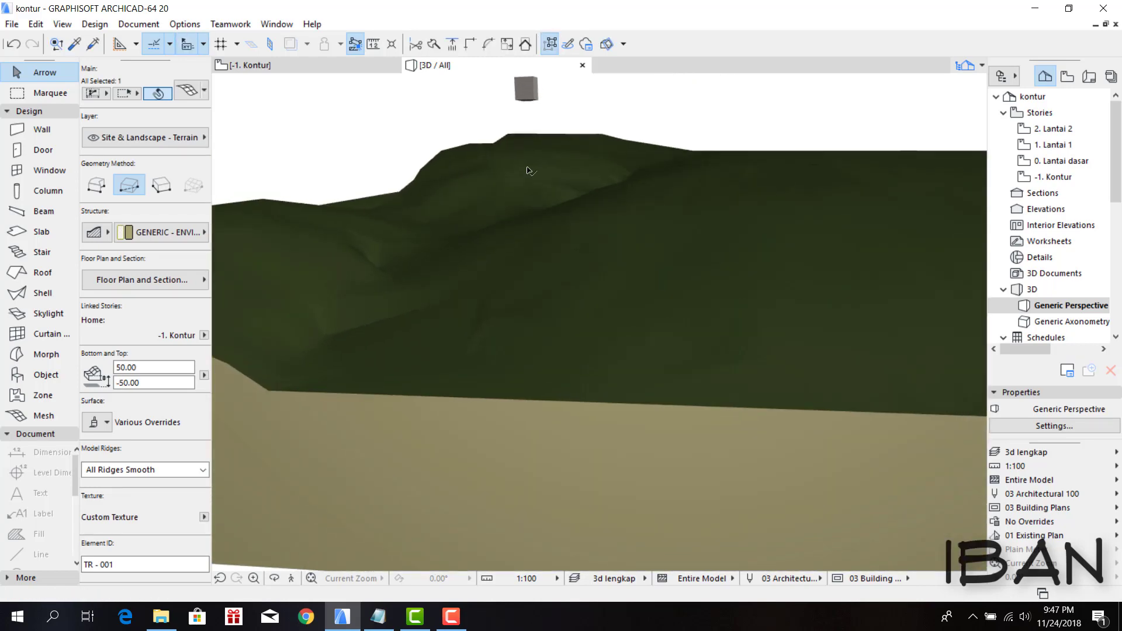
{"action": "left_click", "coordinate": [533, 253]}
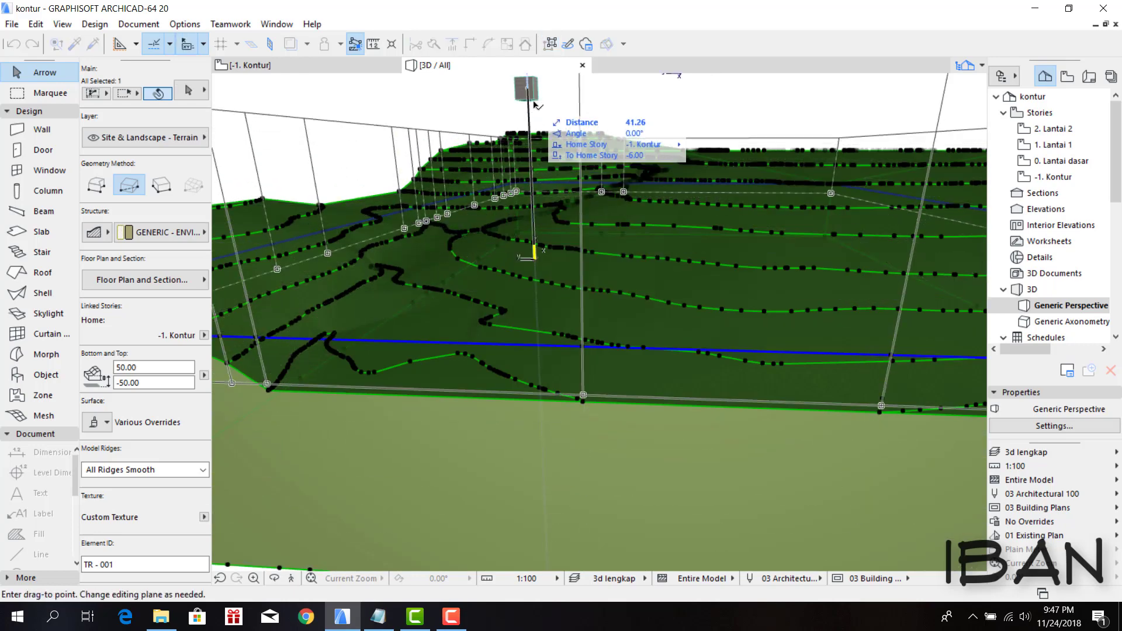
{"action": "left_click", "coordinate": [534, 105]}
{"action": "scroll", "coordinate": [538, 120], "scroll_direction": "down", "scroll_amount": 3}
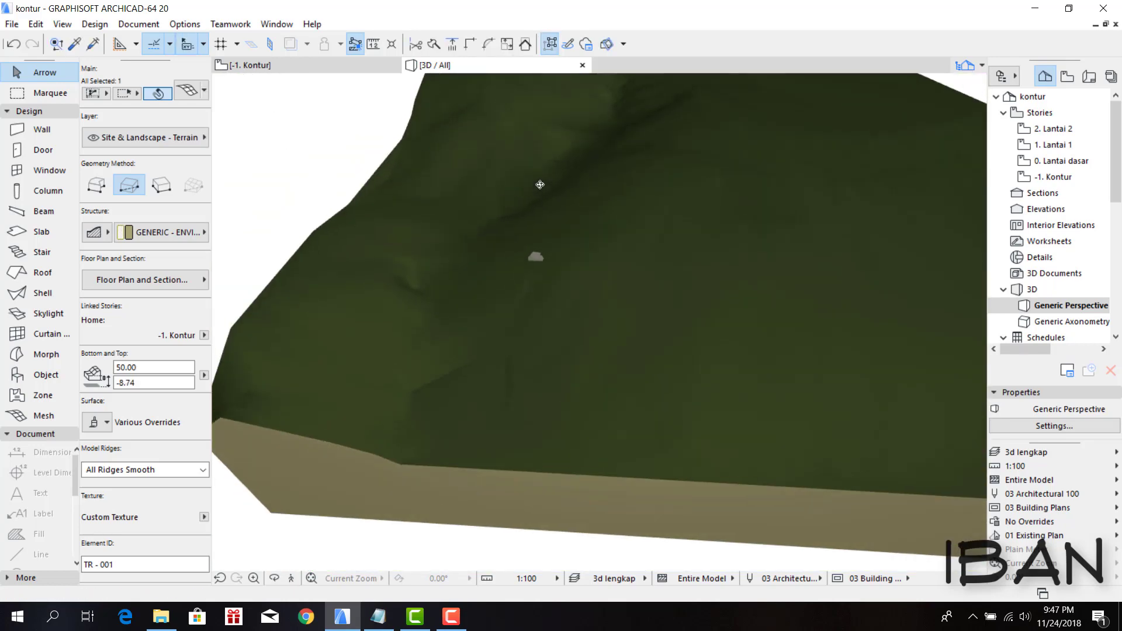
{"action": "scroll", "coordinate": [538, 183], "scroll_direction": "up", "scroll_amount": 2}
{"action": "key", "text": "Escape"}
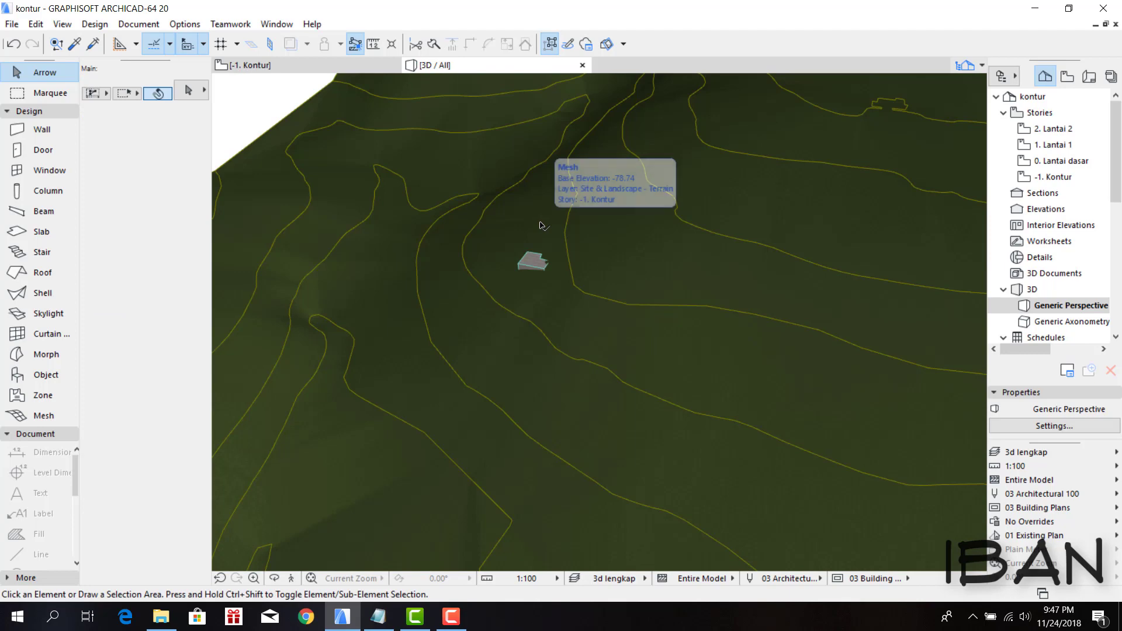
{"action": "scroll", "coordinate": [540, 228], "scroll_direction": "up", "scroll_amount": 2}
- Return to the -1. Kontur plan, pick the Slab tool and select its thickness value
{"action": "key", "text": "F2"}
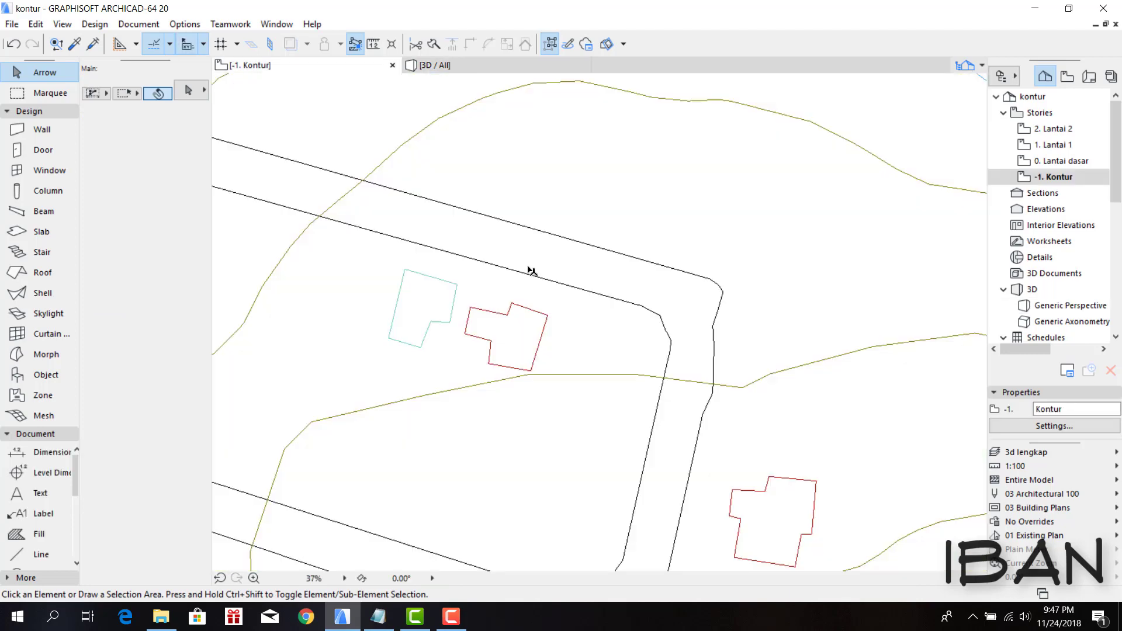
{"action": "scroll", "coordinate": [500, 273], "scroll_direction": "down", "scroll_amount": 2}
{"action": "scroll", "coordinate": [501, 288], "scroll_direction": "down", "scroll_amount": 1}
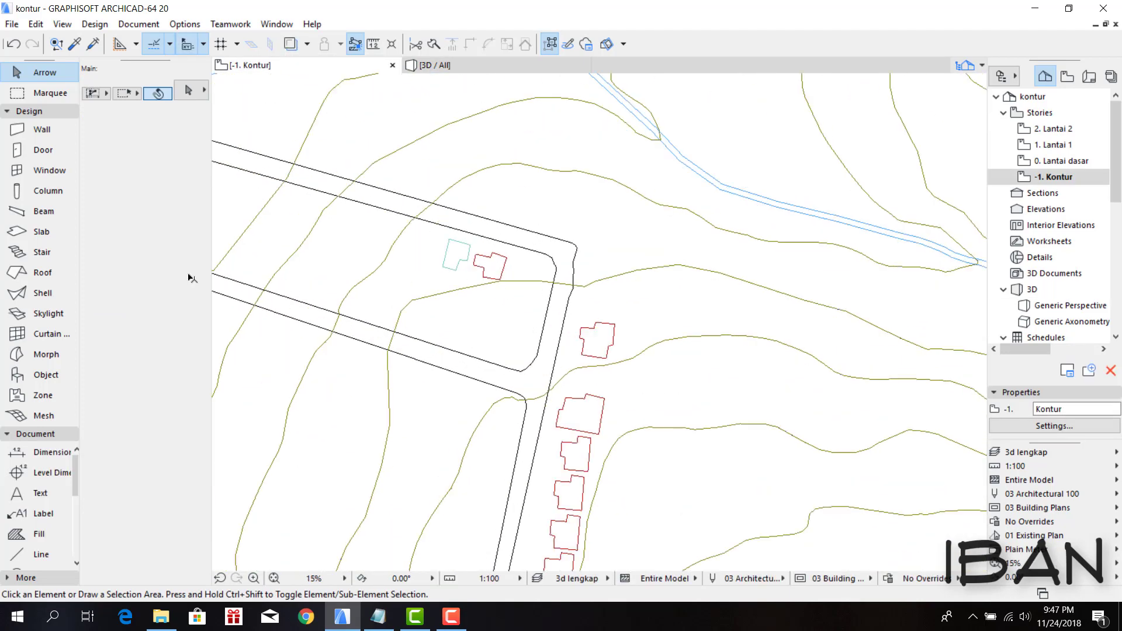
{"action": "left_click", "coordinate": [48, 229]}
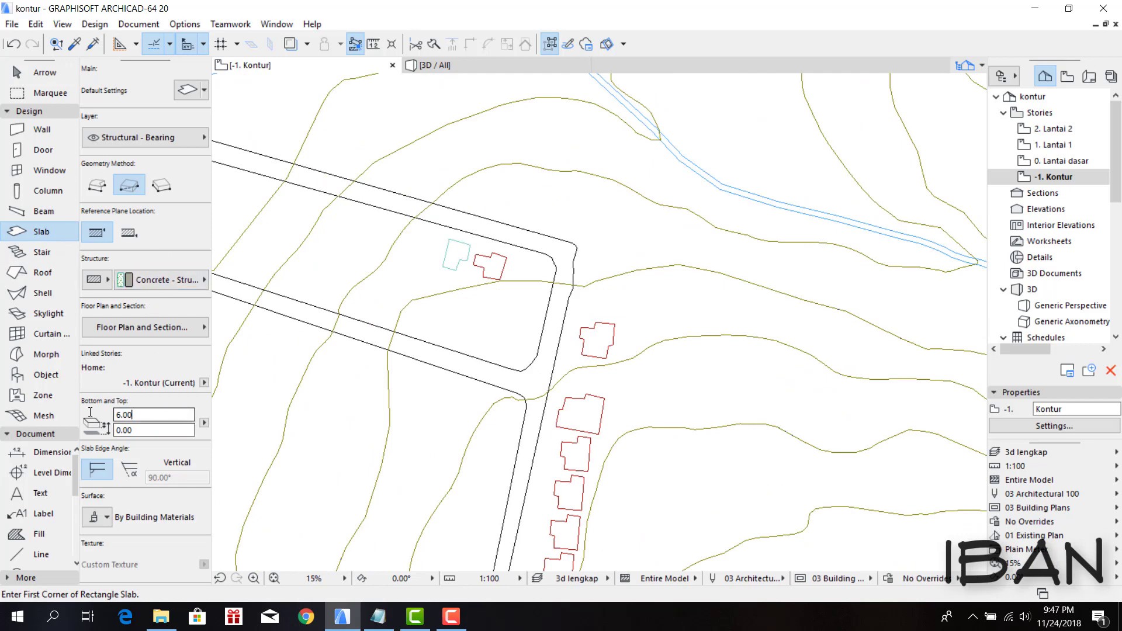
{"action": "double_click", "coordinate": [163, 415]}
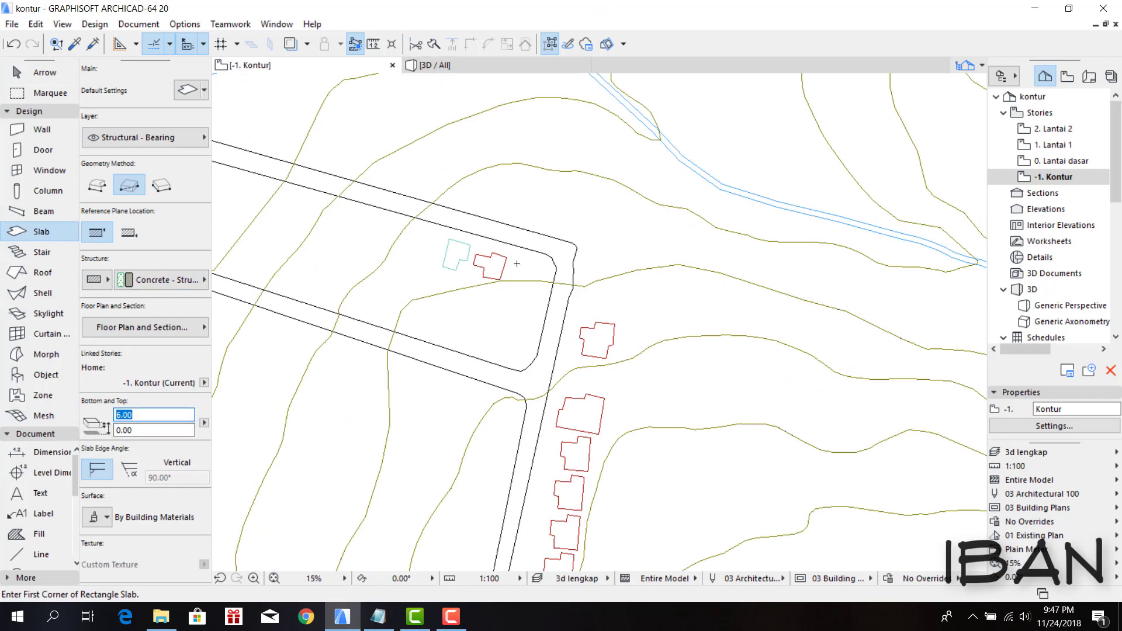
{"action": "scroll", "coordinate": [490, 264], "scroll_direction": "up", "scroll_amount": 2}
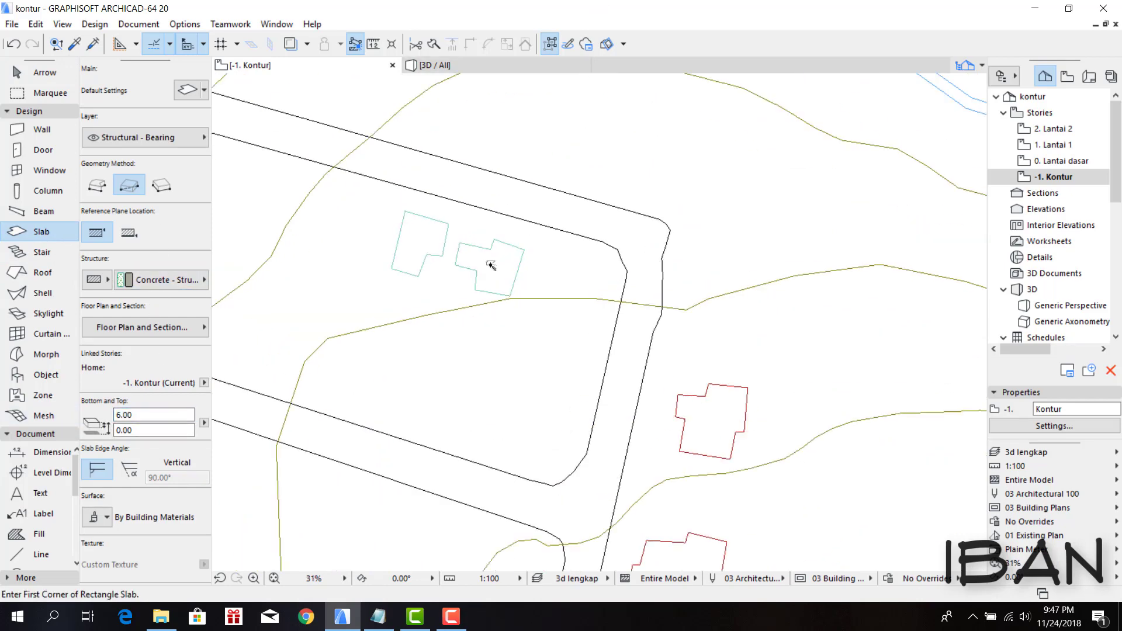
{"action": "scroll", "coordinate": [490, 264], "scroll_direction": "down", "scroll_amount": 3}
{"action": "scroll", "coordinate": [577, 264], "scroll_direction": "up", "scroll_amount": 2}
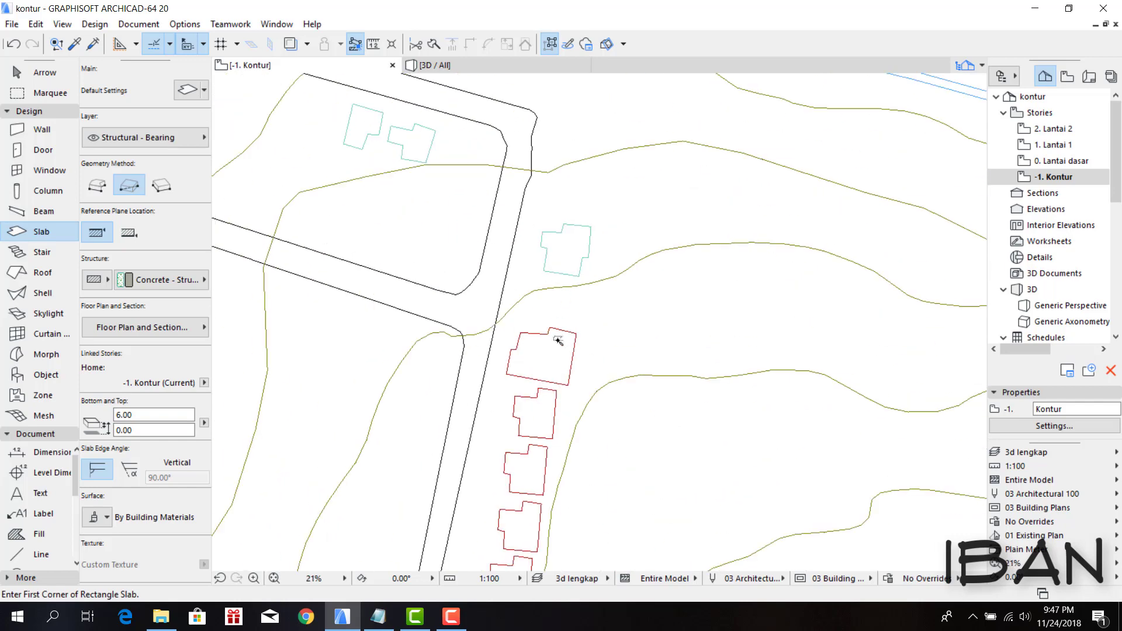
{"action": "scroll", "coordinate": [553, 362], "scroll_direction": "down", "scroll_amount": 2}
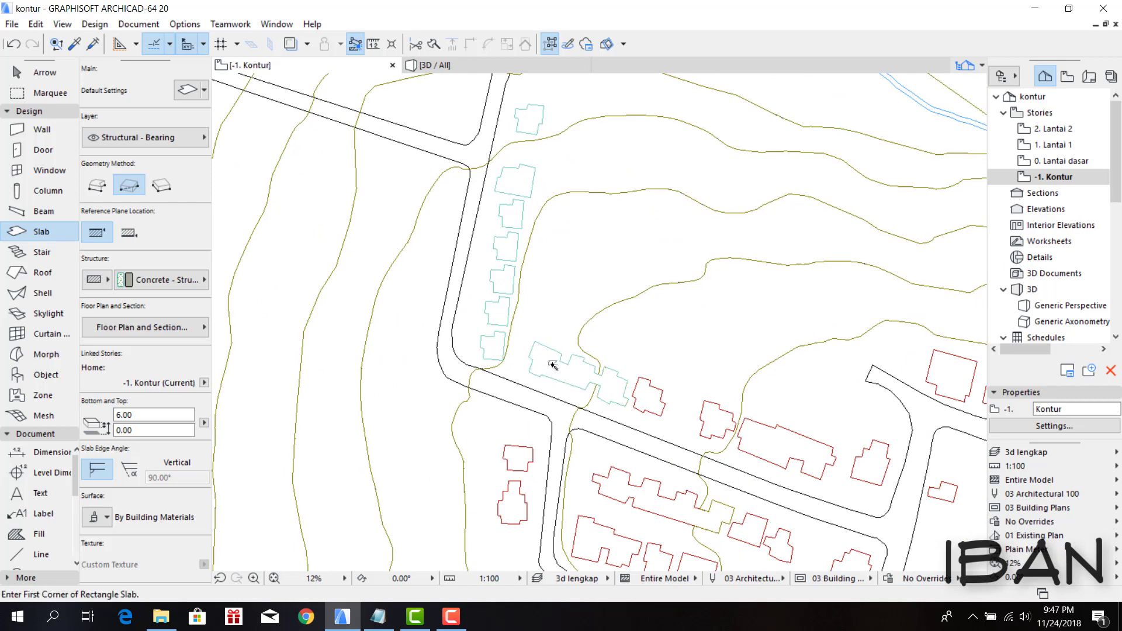
{"action": "scroll", "coordinate": [549, 366], "scroll_direction": "down", "scroll_amount": 1}
- Pan the plan to the TK-labelled building blocks, then orbit the terrain in 3D
{"action": "middle_click_drag", "start_coordinate": [462, 380], "coordinate": [786, 308]}
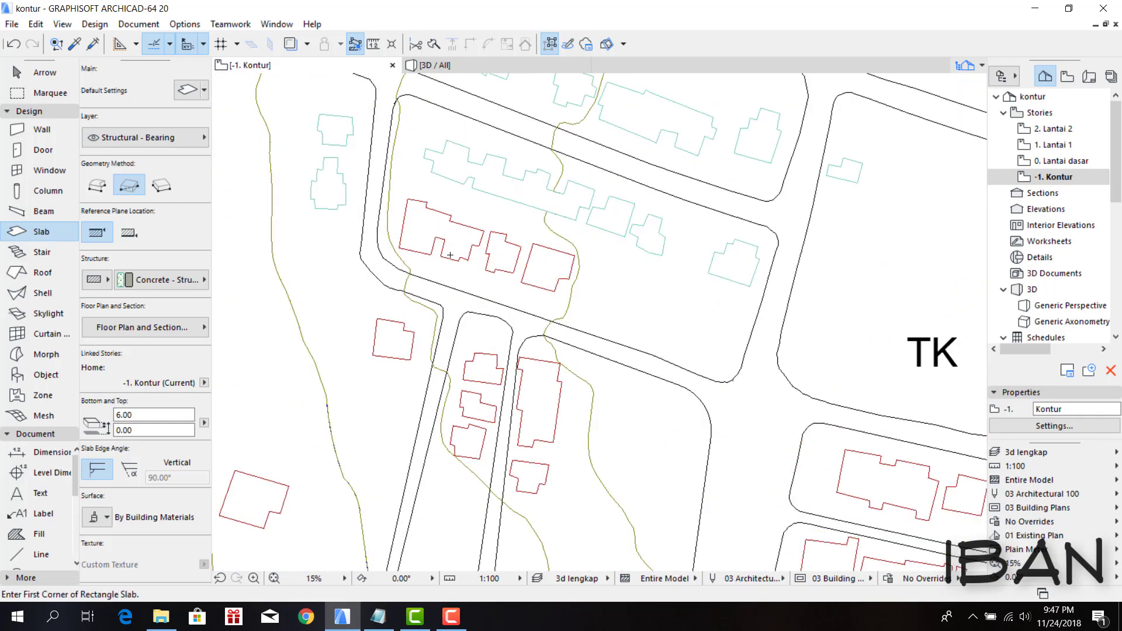
{"action": "middle_click_drag", "start_coordinate": [499, 453], "coordinate": [519, 336]}
{"action": "scroll", "coordinate": [494, 260], "scroll_direction": "up", "scroll_amount": 3}
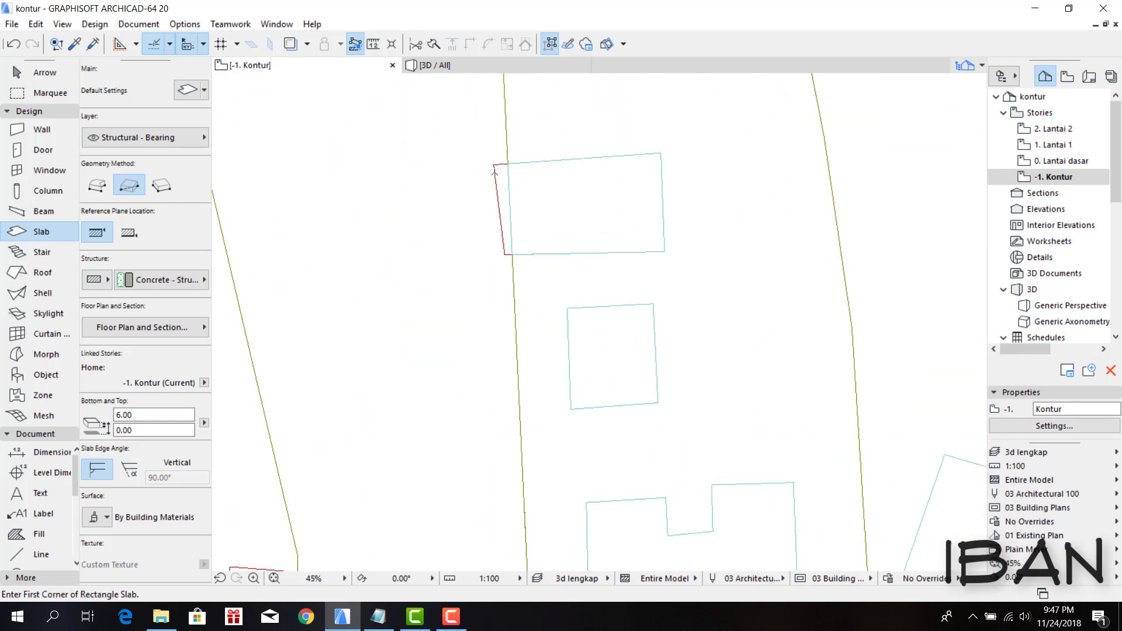
{"action": "scroll", "coordinate": [428, 393], "scroll_direction": "down", "scroll_amount": 2}
{"action": "scroll", "coordinate": [473, 337], "scroll_direction": "up", "scroll_amount": 2}
{"action": "scroll", "coordinate": [734, 218], "scroll_direction": "down", "scroll_amount": 2}
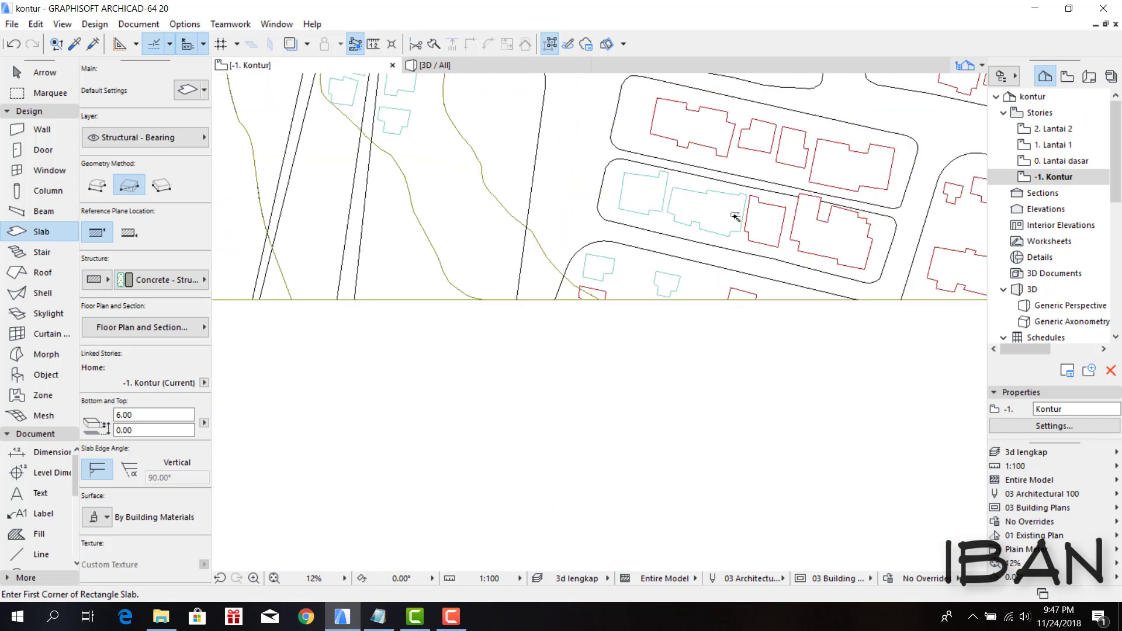
{"action": "scroll", "coordinate": [734, 218], "scroll_direction": "down", "scroll_amount": 2}
{"action": "scroll", "coordinate": [562, 170], "scroll_direction": "up", "scroll_amount": 1}
{"action": "scroll", "coordinate": [666, 265], "scroll_direction": "up", "scroll_amount": 1}
{"action": "scroll", "coordinate": [666, 266], "scroll_direction": "down", "scroll_amount": 2}
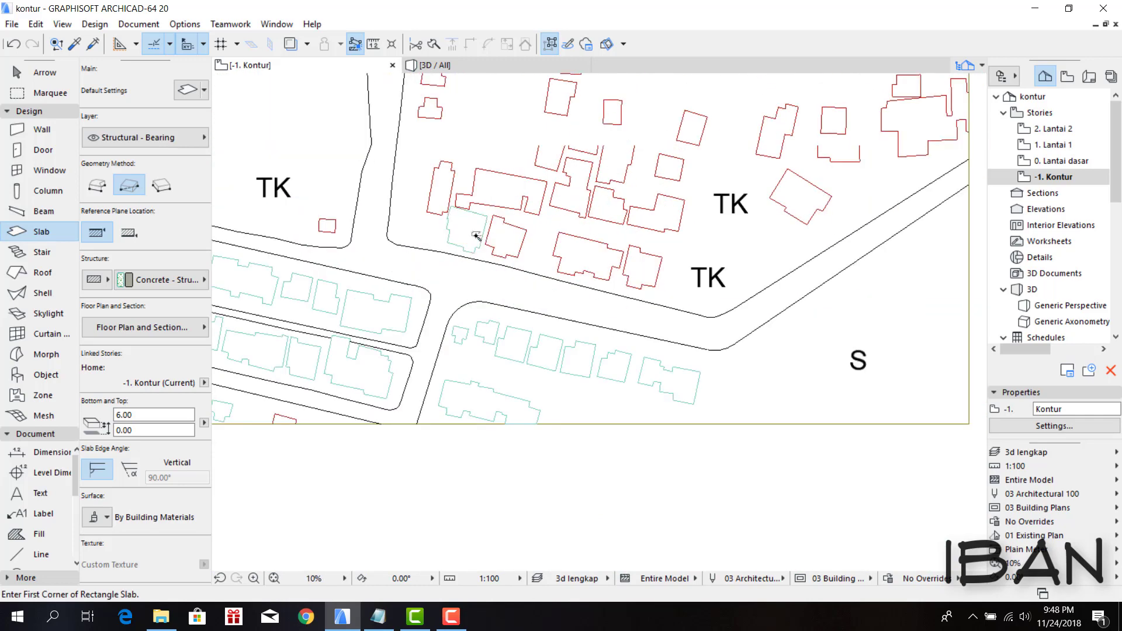
{"action": "middle_click_drag", "start_coordinate": [462, 187], "coordinate": [462, 342]}
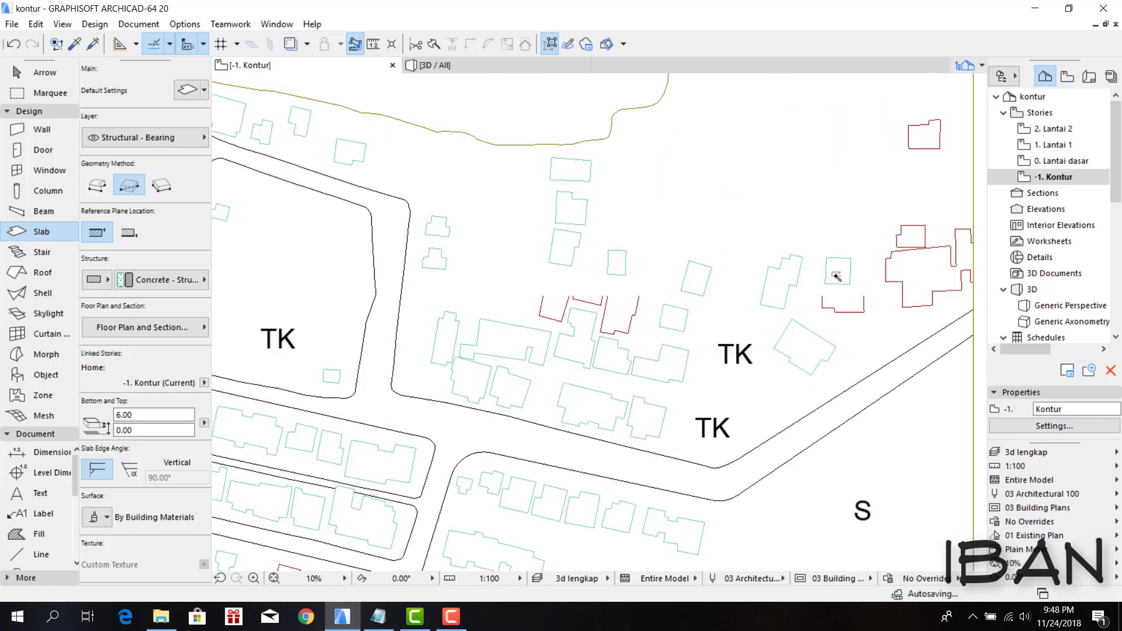
{"action": "scroll", "coordinate": [656, 388], "scroll_direction": "down", "scroll_amount": 3}
{"action": "scroll", "coordinate": [676, 295], "scroll_direction": "up", "scroll_amount": 3}
{"action": "scroll", "coordinate": [670, 236], "scroll_direction": "up", "scroll_amount": 1}
{"action": "scroll", "coordinate": [670, 236], "scroll_direction": "down", "scroll_amount": 2}
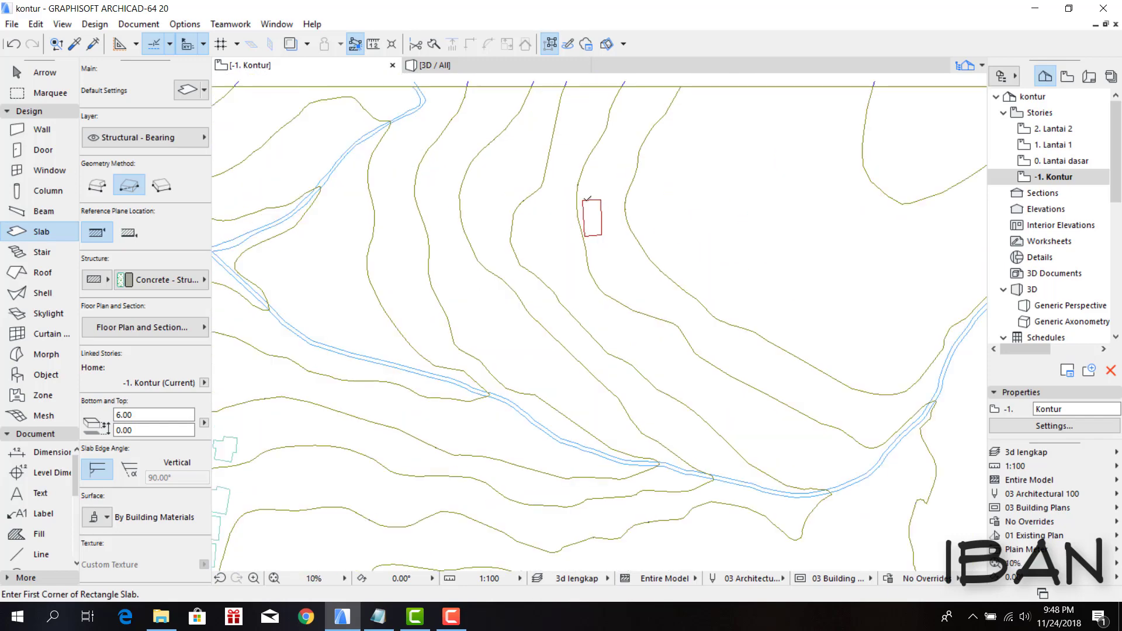
{"action": "scroll", "coordinate": [582, 191], "scroll_direction": "down", "scroll_amount": 3}
{"action": "key", "text": "F3"}
{"action": "mouse_move", "coordinate": [636, 303]}
{"action": "middle_mouse_down", "text": "shift"}
{"action": "mouse_move", "coordinate": [884, 326]}
{"action": "mouse_move", "coordinate": [842, 280]}
{"action": "mouse_move", "coordinate": [711, 305]}
{"action": "mouse_move", "coordinate": [793, 252]}
{"action": "middle_mouse_up", "text": "shift"}
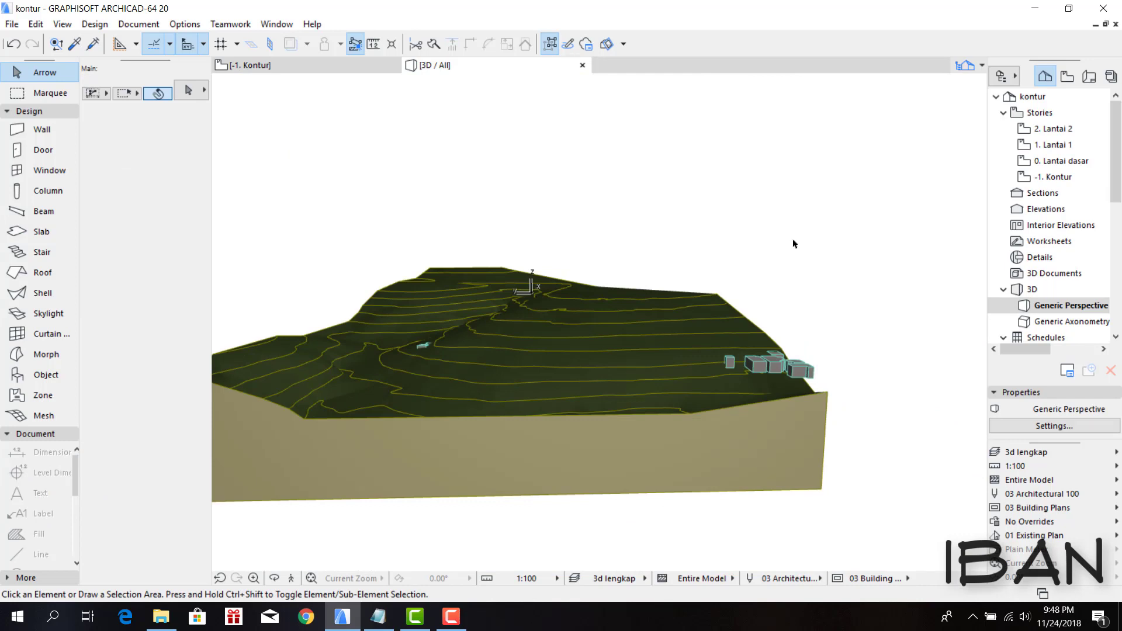
- Select all 98 slabs with Find & Select and set both height fields to 20.00
{"action": "key", "text": "ctrl+f"}
{"action": "left_click", "coordinate": [658, 210]}
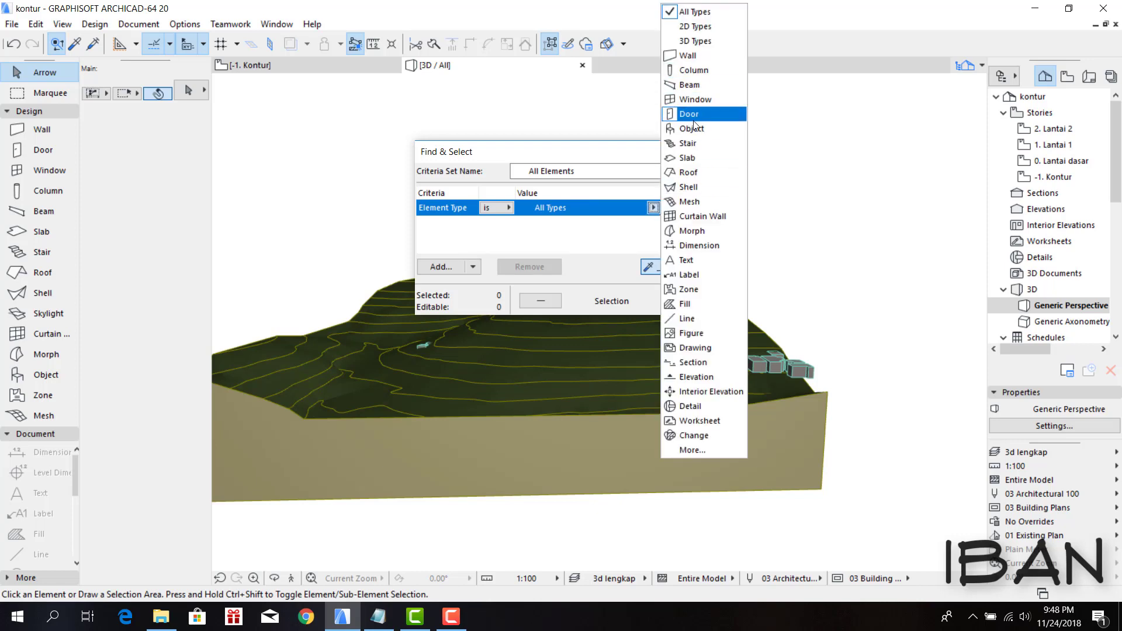
{"action": "left_click", "coordinate": [693, 157]}
{"action": "left_click", "coordinate": [684, 301]}
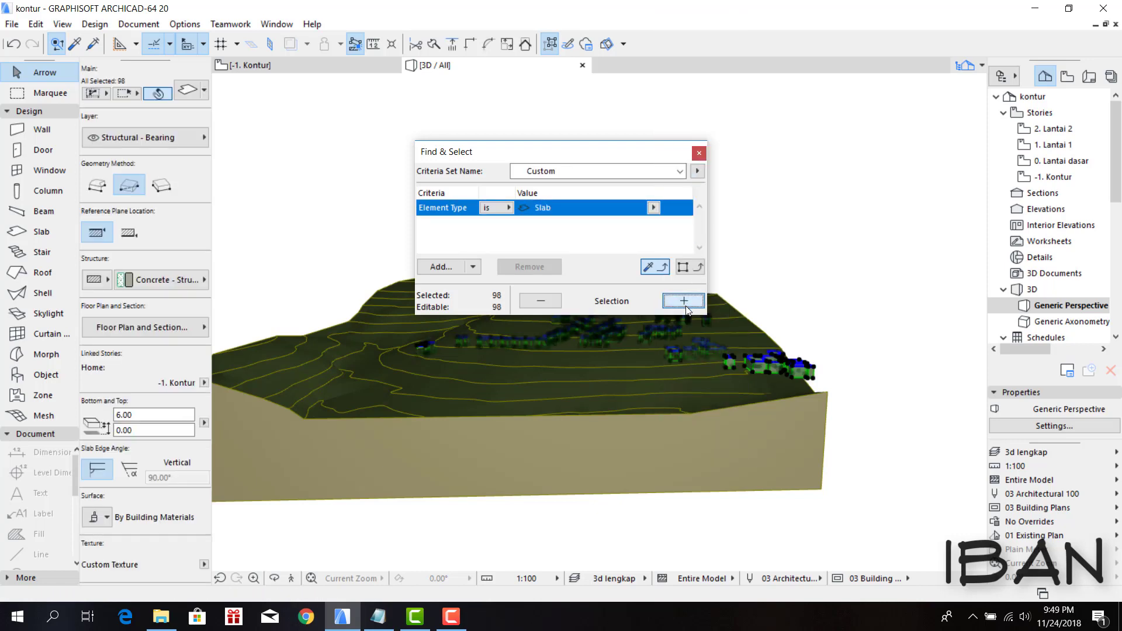
{"action": "left_click_drag", "start_coordinate": [558, 156], "coordinate": [845, 105]}
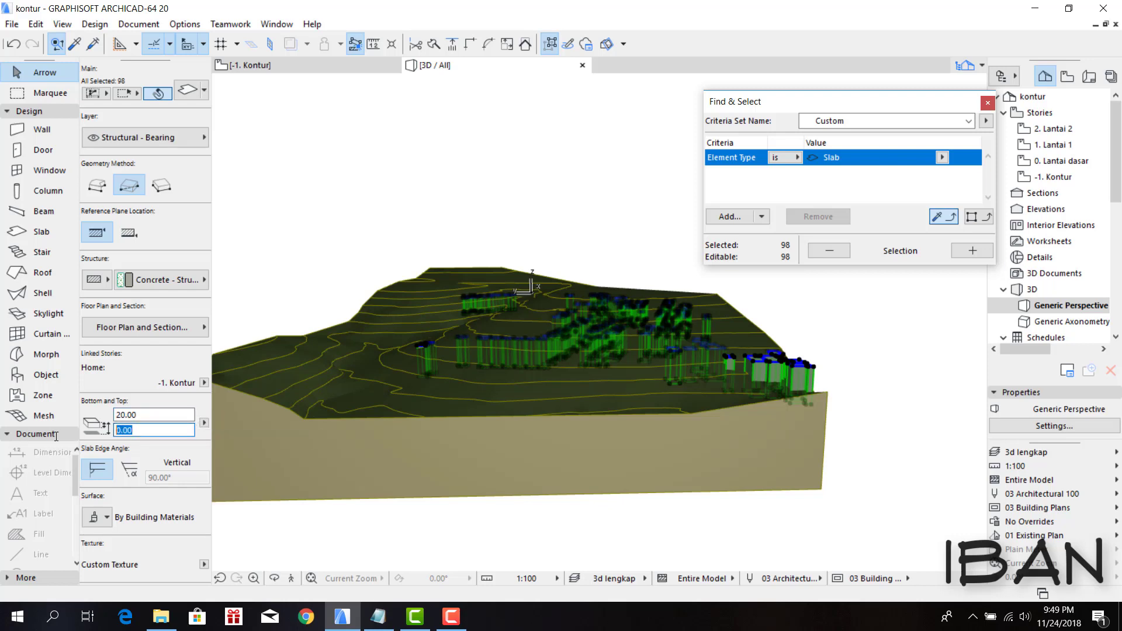
{"action": "type", "text": "10"}
{"action": "key", "text": "Return"}
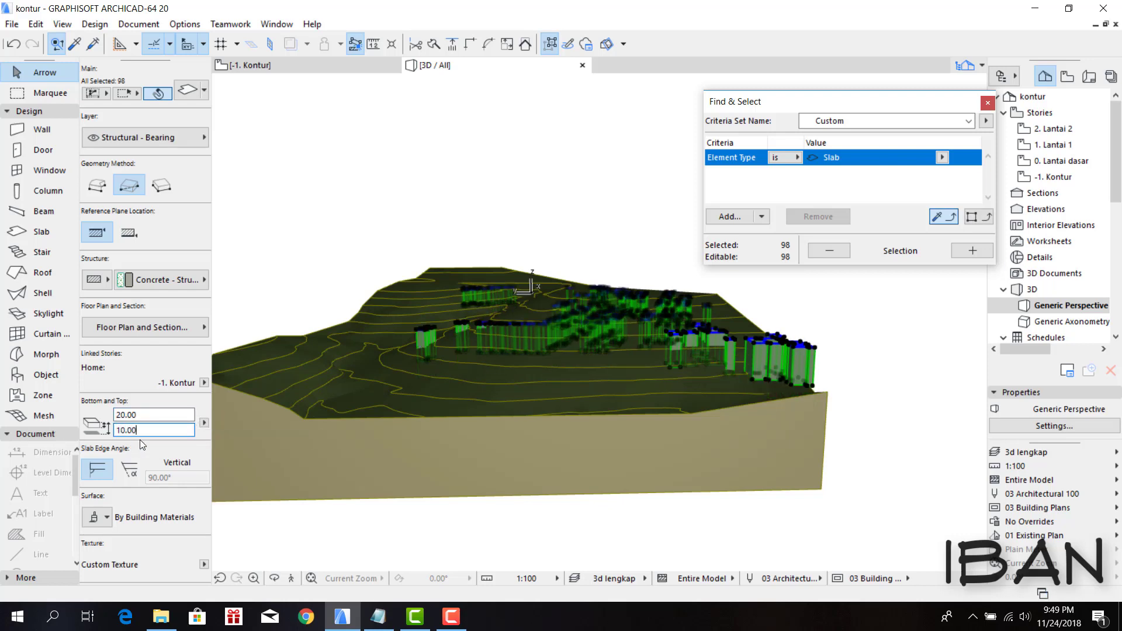
{"action": "type", "text": "20"}
{"action": "key", "text": "Return"}
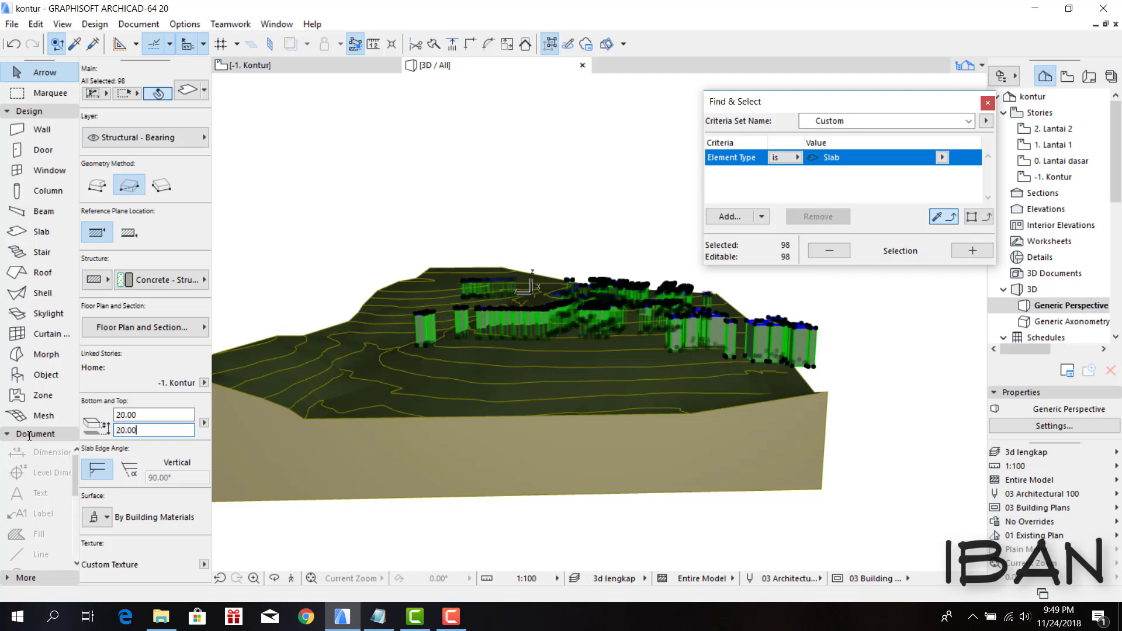
{"action": "mouse_move", "coordinate": [698, 435]}
{"action": "middle_mouse_down", "text": "shift"}
{"action": "mouse_move", "coordinate": [472, 483]}
{"action": "mouse_move", "coordinate": [682, 492]}
{"action": "mouse_move", "coordinate": [652, 431]}
{"action": "middle_mouse_up", "text": "shift"}
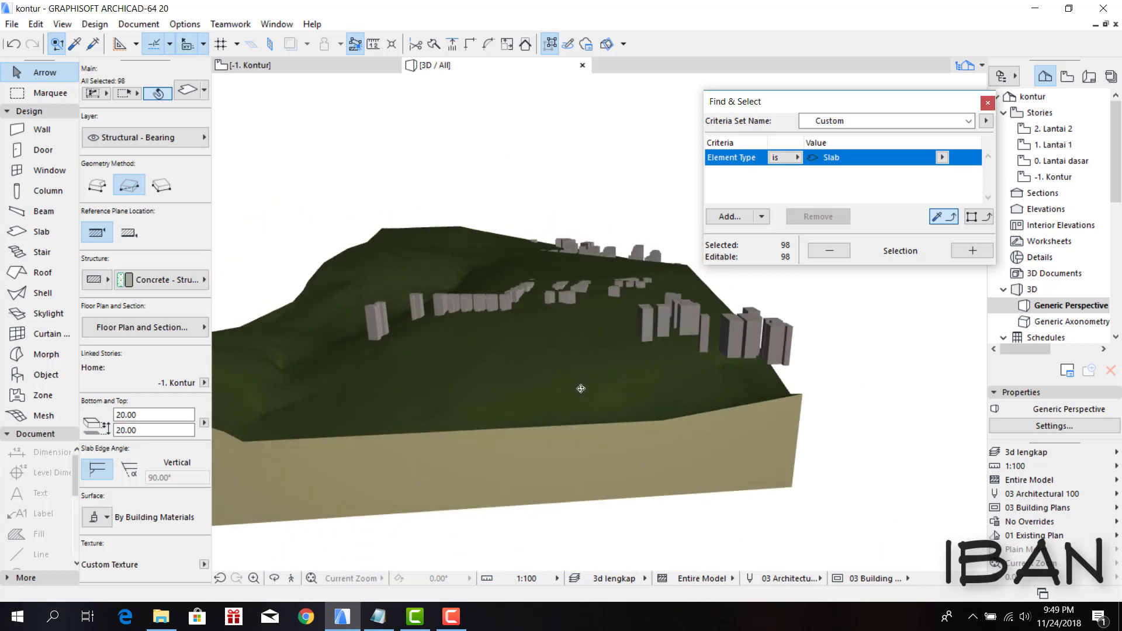
- Select three floating building blocks, without the terrain mesh, and lower them onto the slope
{"action": "mouse_move", "coordinate": [653, 432]}
{"action": "middle_mouse_down", "text": "shift"}
{"action": "mouse_move", "coordinate": [843, 354]}
{"action": "mouse_move", "coordinate": [755, 282]}
{"action": "middle_mouse_up", "text": "shift"}
{"action": "left_click", "coordinate": [843, 354]}
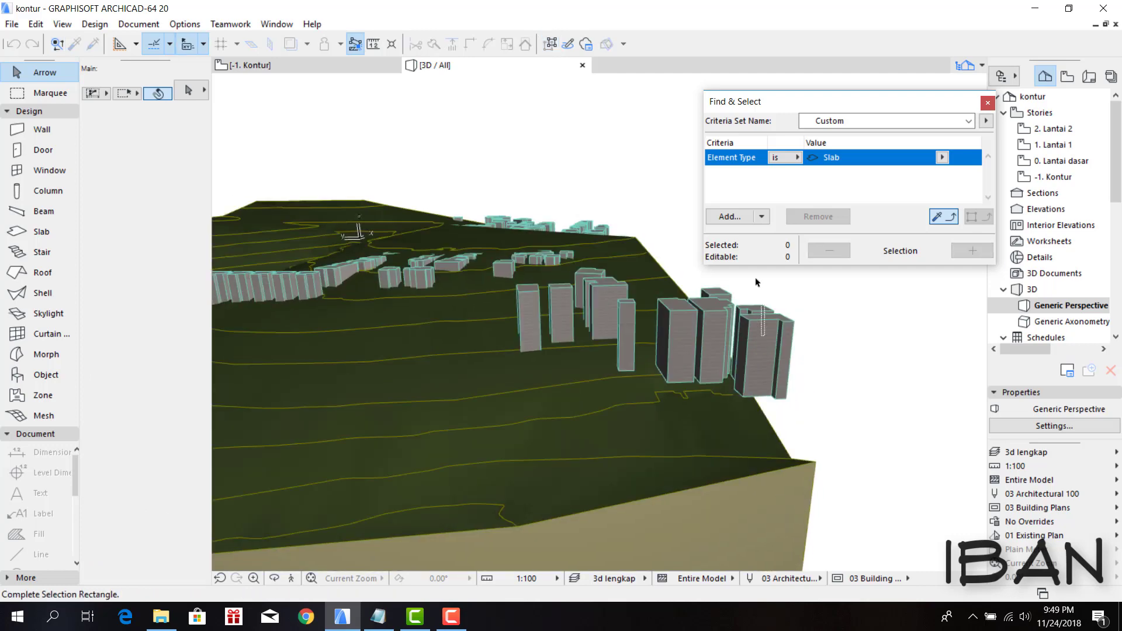
{"action": "left_click", "coordinate": [766, 358]}
{"action": "middle_click_drag", "start_coordinate": [765, 357], "coordinate": [716, 393], "text": "shift"}
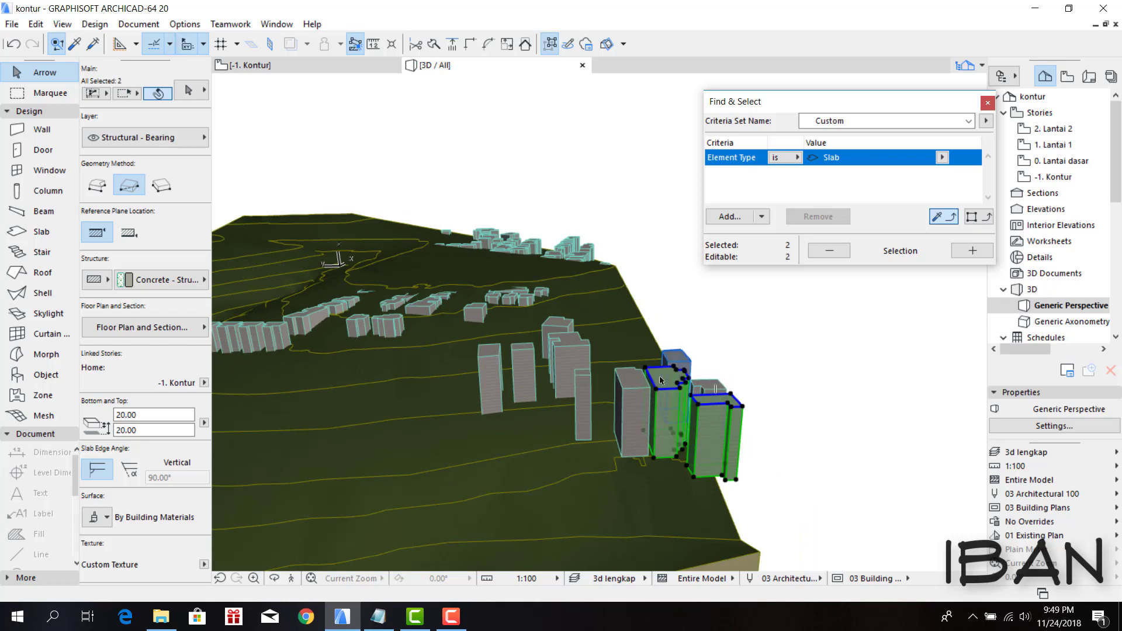
{"action": "left_click", "coordinate": [602, 408], "text": "shift"}
{"action": "left_click", "coordinate": [580, 389], "text": "shift"}
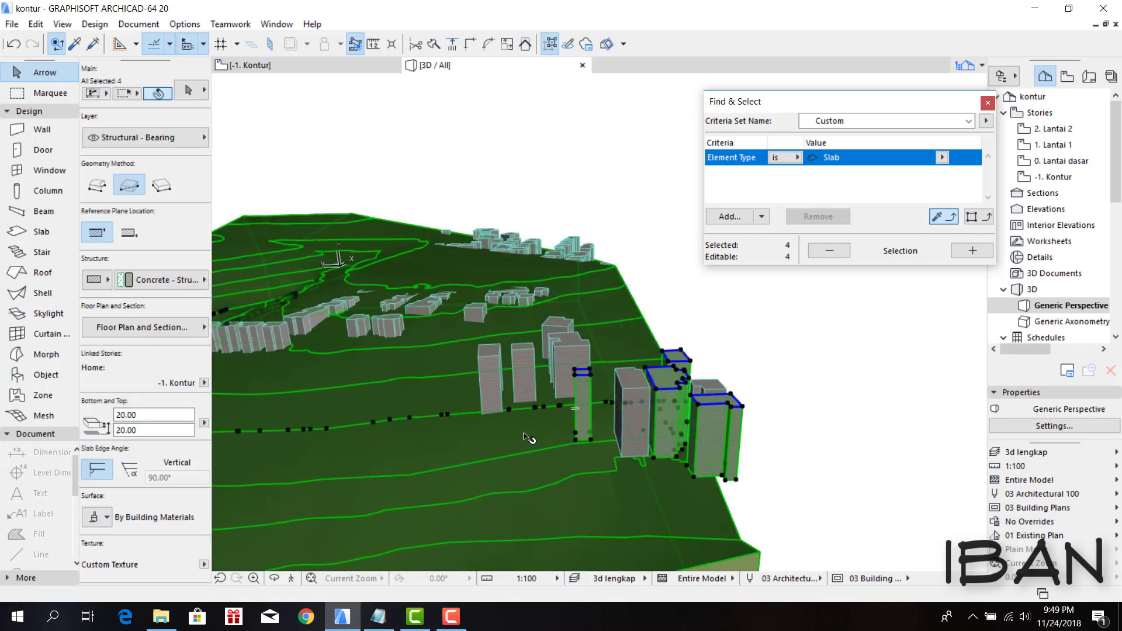
{"action": "left_click", "coordinate": [529, 438], "text": "shift"}
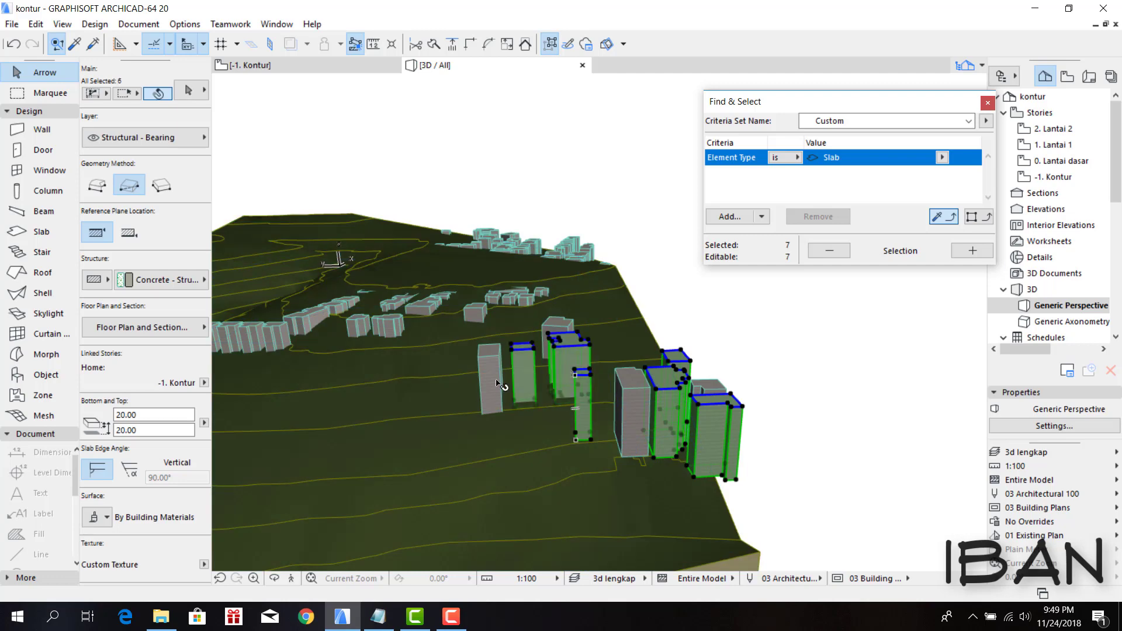
{"action": "middle_click_drag", "start_coordinate": [570, 369], "coordinate": [616, 353], "text": "shift"}
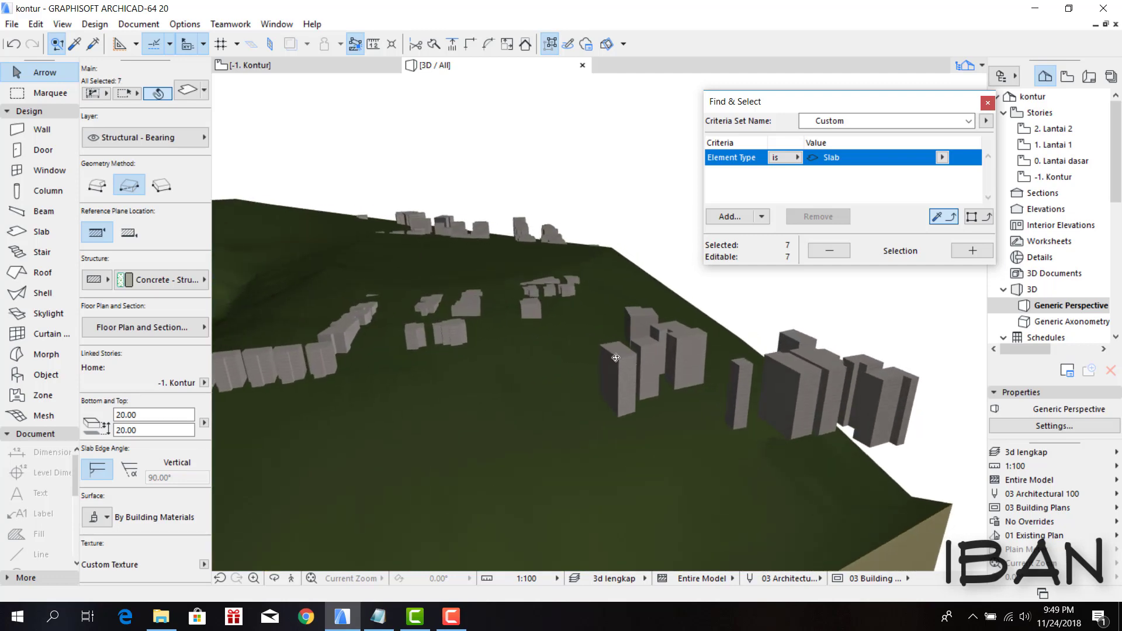
{"action": "left_click", "coordinate": [738, 370]}
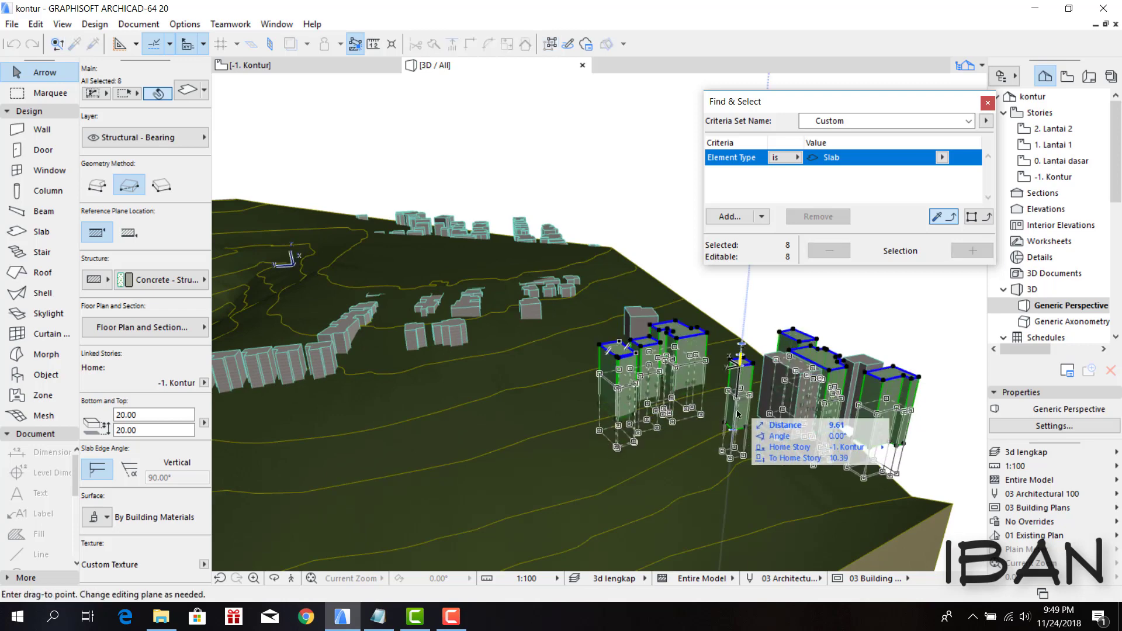
{"action": "left_click", "coordinate": [802, 413]}
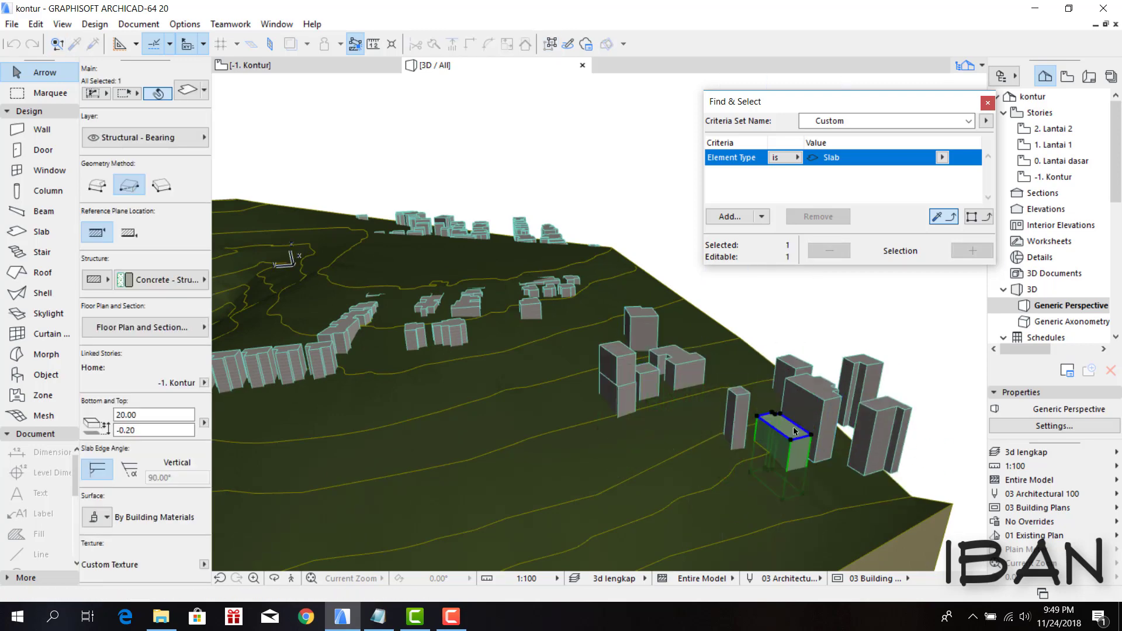
- Select further blocks in the building cluster and start lowering one onto the terrain
{"action": "middle_click_drag", "start_coordinate": [794, 431], "coordinate": [878, 395], "text": "shift"}
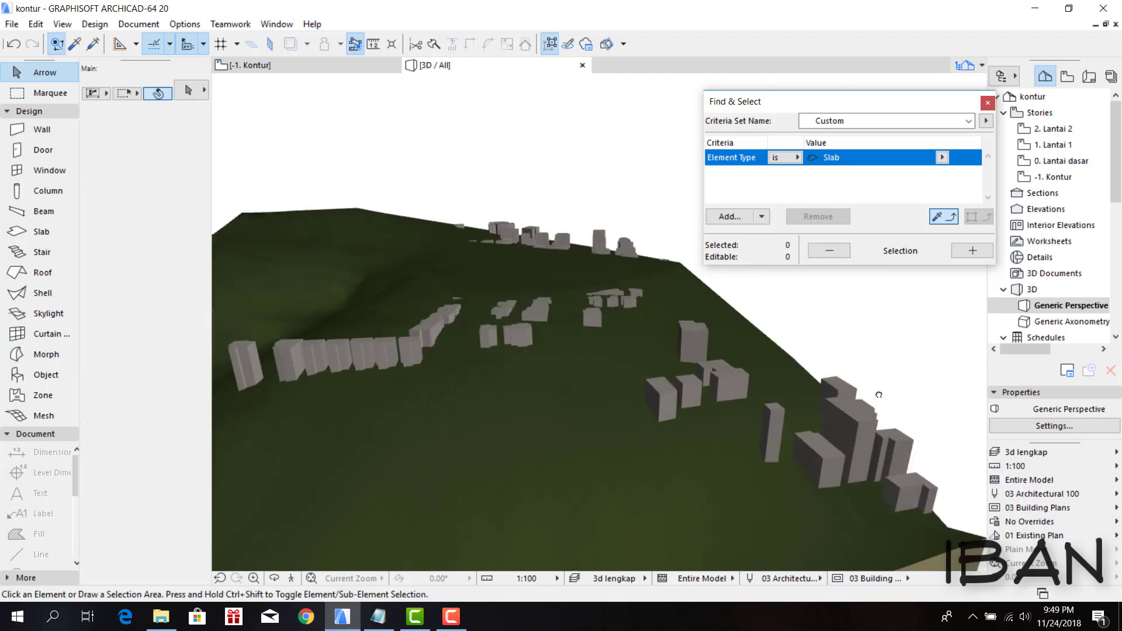
{"action": "left_click", "coordinate": [972, 250]}
{"action": "mouse_move", "coordinate": [514, 393]}
{"action": "middle_mouse_down", "text": "shift"}
{"action": "mouse_move", "coordinate": [474, 359]}
{"action": "mouse_move", "coordinate": [633, 332]}
{"action": "middle_mouse_up", "text": "shift"}
{"action": "left_click", "coordinate": [634, 332], "text": "shift"}
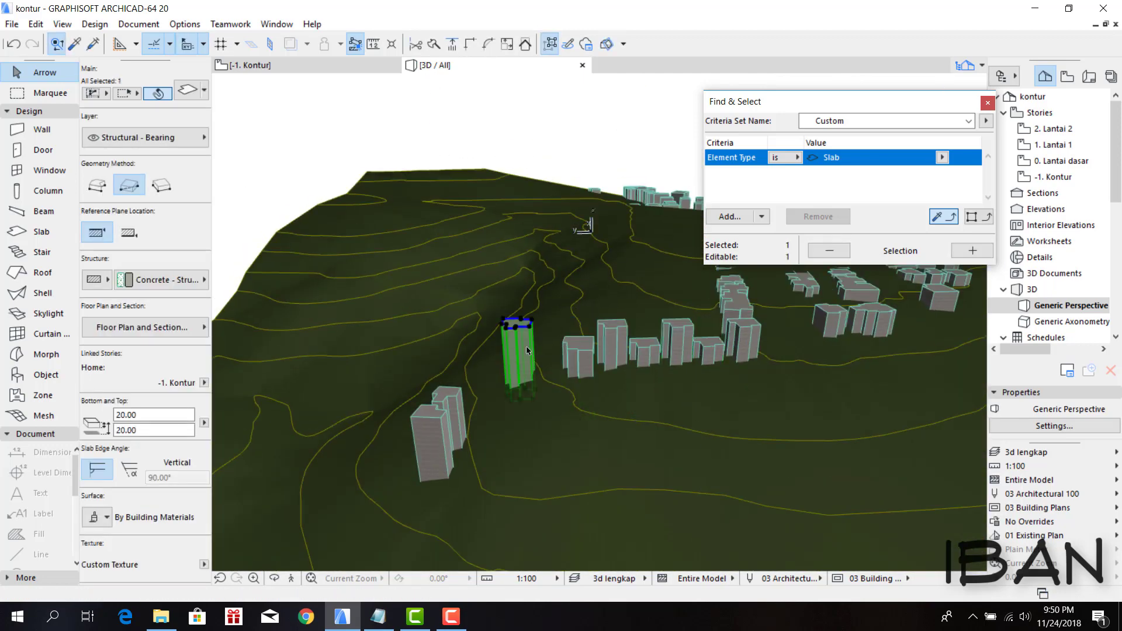
{"action": "mouse_move", "coordinate": [712, 349]}
{"action": "middle_mouse_down", "text": "shift"}
{"action": "mouse_move", "coordinate": [320, 412]}
{"action": "mouse_move", "coordinate": [350, 196]}
{"action": "mouse_move", "coordinate": [469, 301]}
{"action": "middle_mouse_up", "text": "shift"}
{"action": "left_click", "coordinate": [320, 412]}
{"action": "key", "text": "Escape"}
{"action": "left_click", "coordinate": [469, 300]}
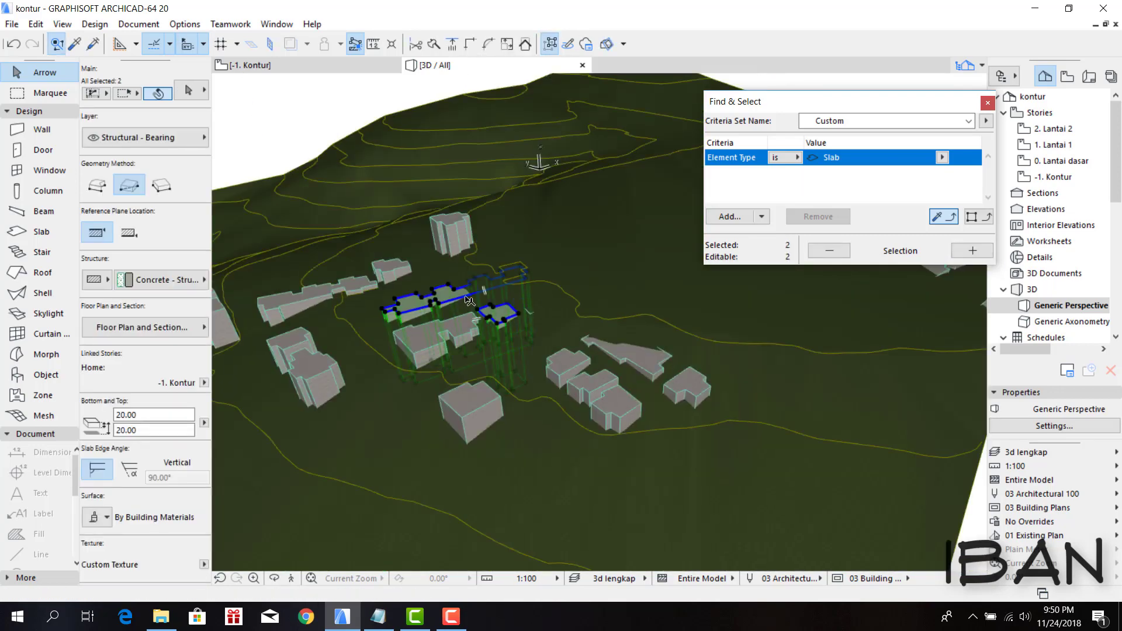
{"action": "mouse_move", "coordinate": [557, 302]}
{"action": "middle_mouse_down", "text": "shift"}
{"action": "mouse_move", "coordinate": [471, 218]}
{"action": "mouse_move", "coordinate": [514, 292]}
{"action": "mouse_move", "coordinate": [482, 315]}
{"action": "mouse_move", "coordinate": [510, 219]}
{"action": "middle_mouse_up", "text": "shift"}
{"action": "left_click", "coordinate": [471, 218]}
{"action": "left_click", "coordinate": [526, 299]}
{"action": "right_click", "coordinate": [510, 219]}
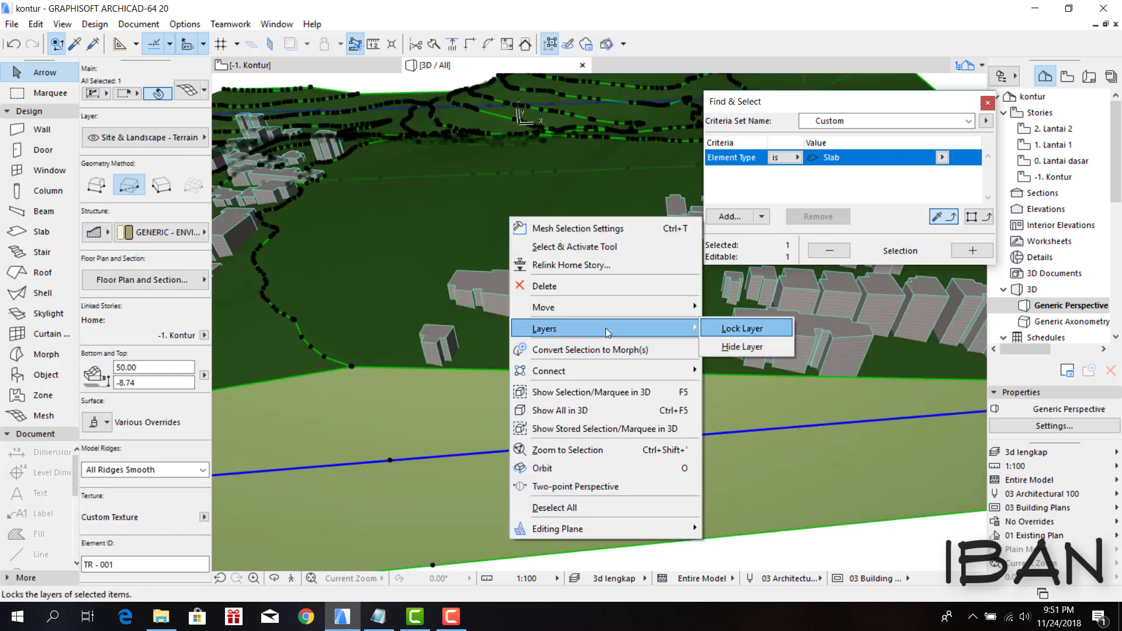
{"action": "left_click", "coordinate": [726, 345]}
{"action": "key", "text": "ctrl+l"}
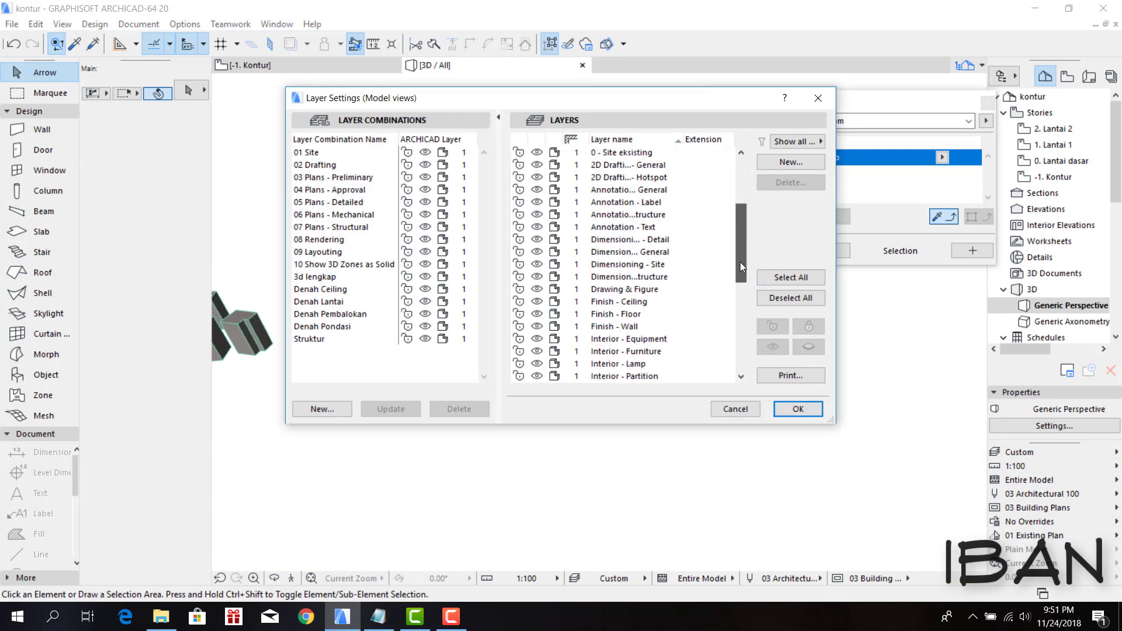
{"action": "key", "text": "Return"}
{"action": "left_click", "coordinate": [633, 346]}
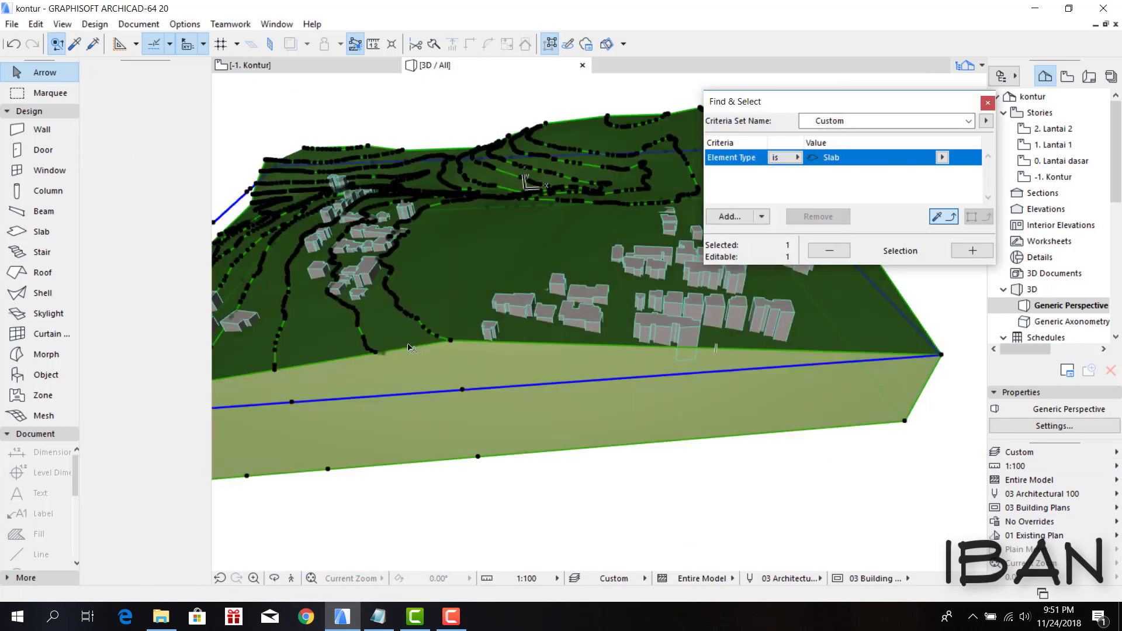
{"action": "mouse_move", "coordinate": [633, 346]}
{"action": "middle_mouse_down", "text": "shift"}
{"action": "mouse_move", "coordinate": [499, 230]}
{"action": "mouse_move", "coordinate": [503, 301]}
{"action": "mouse_move", "coordinate": [459, 295]}
{"action": "middle_mouse_up", "text": "shift"}
{"action": "left_click", "coordinate": [460, 295]}
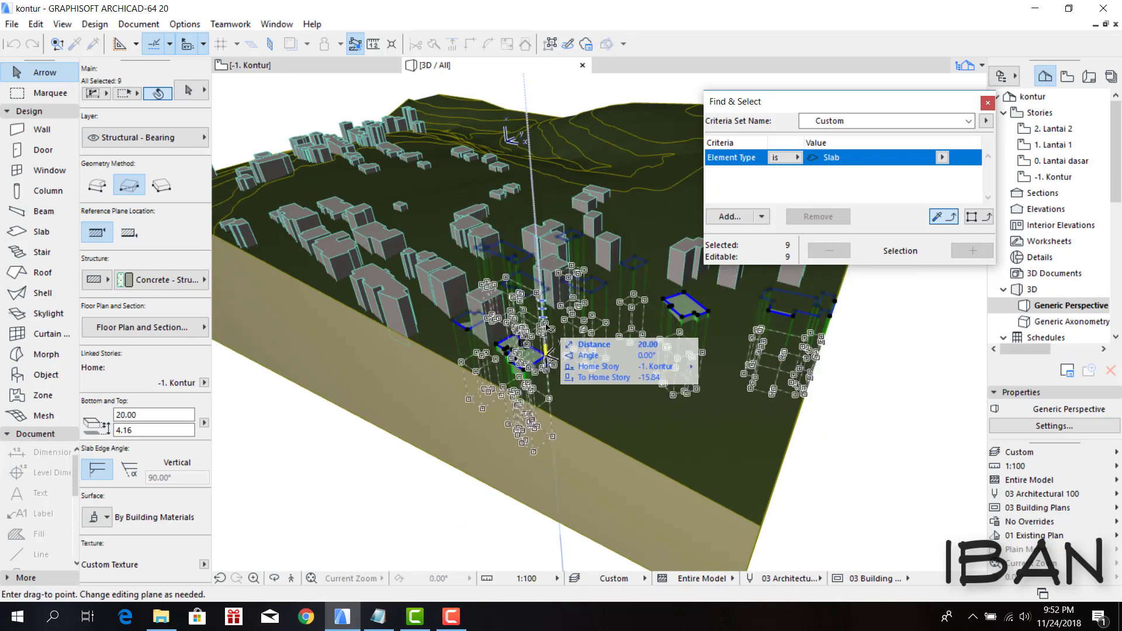
{"action": "scroll", "coordinate": [592, 219], "scroll_direction": "up", "scroll_amount": 3}
{"action": "scroll", "coordinate": [592, 219], "scroll_direction": "down", "scroll_amount": 3}
{"action": "scroll", "coordinate": [592, 218], "scroll_direction": "down", "scroll_amount": 3}
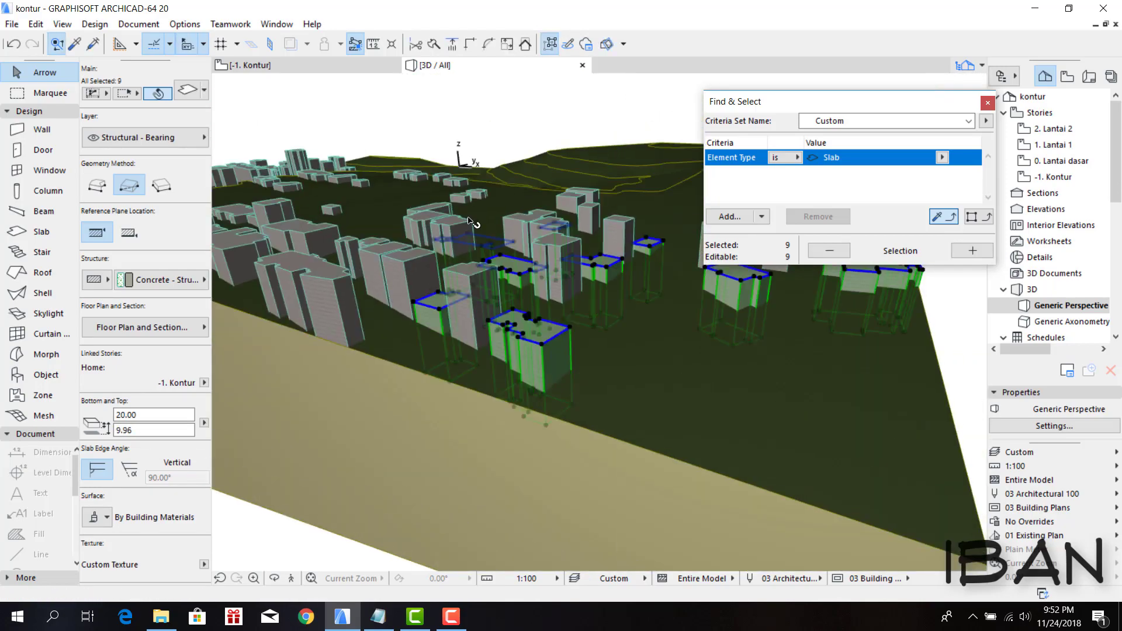
{"action": "scroll", "coordinate": [643, 263], "scroll_direction": "down", "scroll_amount": 2}
{"action": "left_click", "coordinate": [834, 394]}
{"action": "scroll", "coordinate": [506, 339], "scroll_direction": "up", "scroll_amount": 3}
{"action": "left_click", "coordinate": [506, 339]}
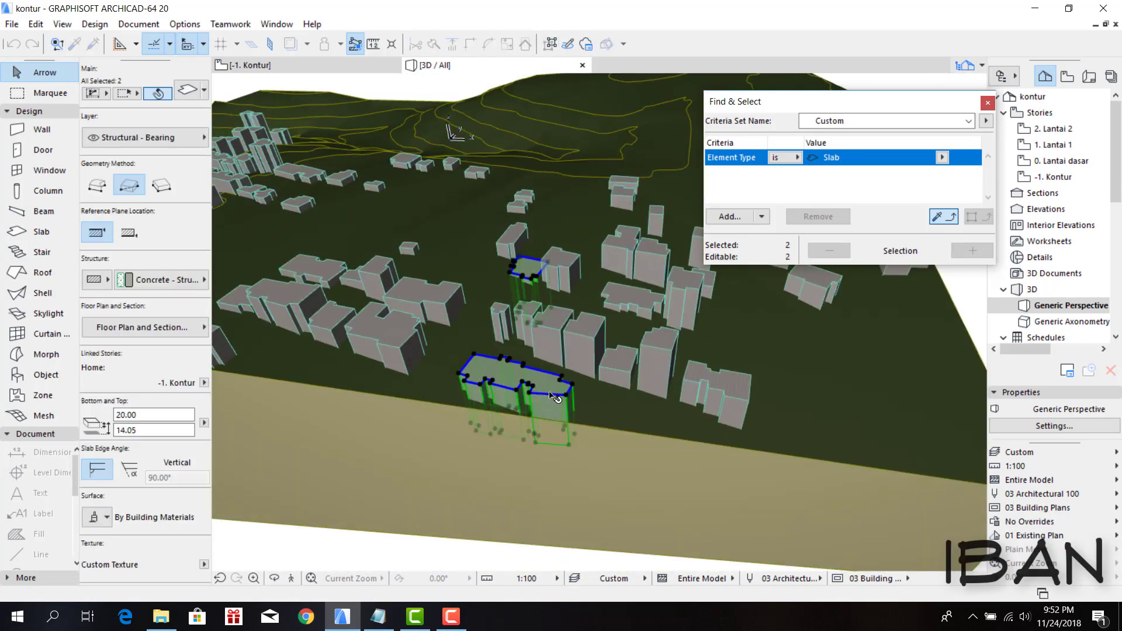
{"action": "scroll", "coordinate": [462, 301], "scroll_direction": "down", "scroll_amount": 3}
{"action": "middle_click_drag", "start_coordinate": [461, 301], "coordinate": [431, 419], "text": "shift"}
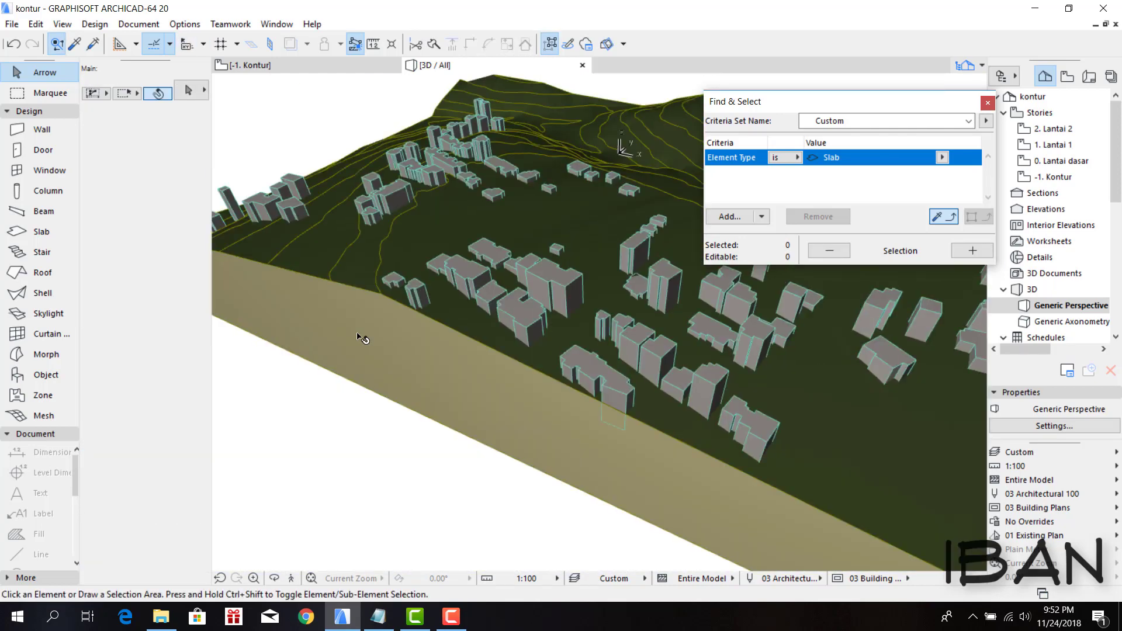
{"action": "scroll", "coordinate": [432, 419], "scroll_direction": "up", "scroll_amount": 5}
{"action": "left_click", "coordinate": [409, 421]}
{"action": "right_click", "coordinate": [526, 414]}
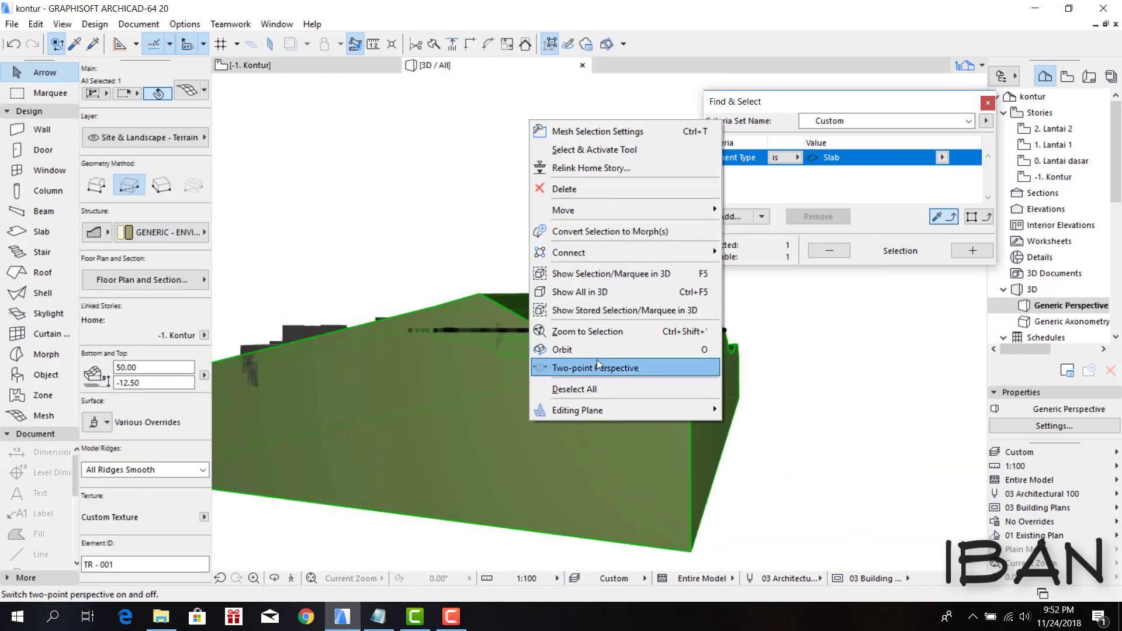
{"action": "right_click", "coordinate": [663, 479]}
{"action": "scroll", "coordinate": [663, 479], "scroll_direction": "down", "scroll_amount": 3}
{"action": "right_click", "coordinate": [672, 108]}
{"action": "middle_click_drag", "start_coordinate": [664, 479], "coordinate": [672, 111], "text": "shift"}
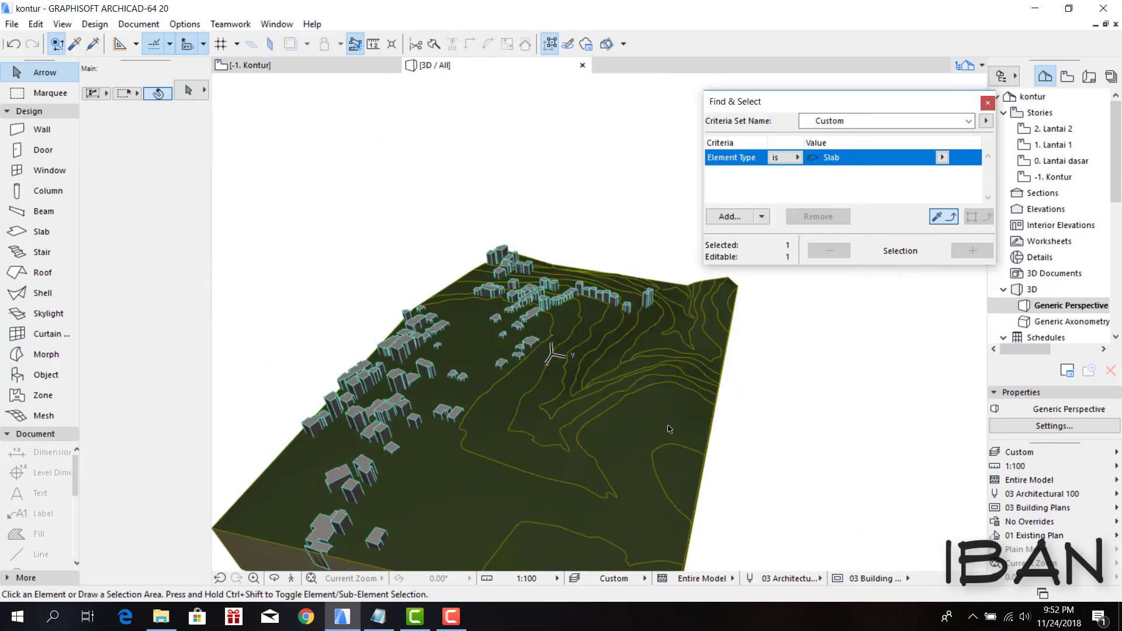
{"action": "right_click", "coordinate": [672, 108]}
{"action": "key", "text": "Escape"}
- Drag one building slab down so its top drops from 39.64 to about 32.5, then deselect
{"action": "left_click", "coordinate": [973, 250]}
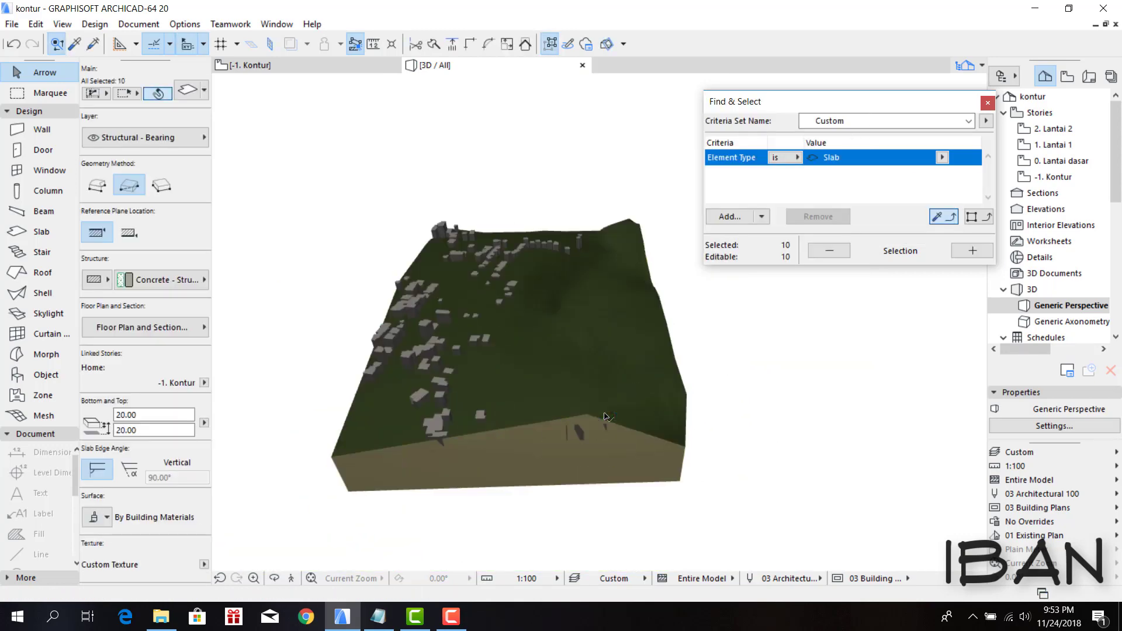
{"action": "left_click", "coordinate": [607, 292]}
{"action": "scroll", "coordinate": [608, 292], "scroll_direction": "up", "scroll_amount": 3}
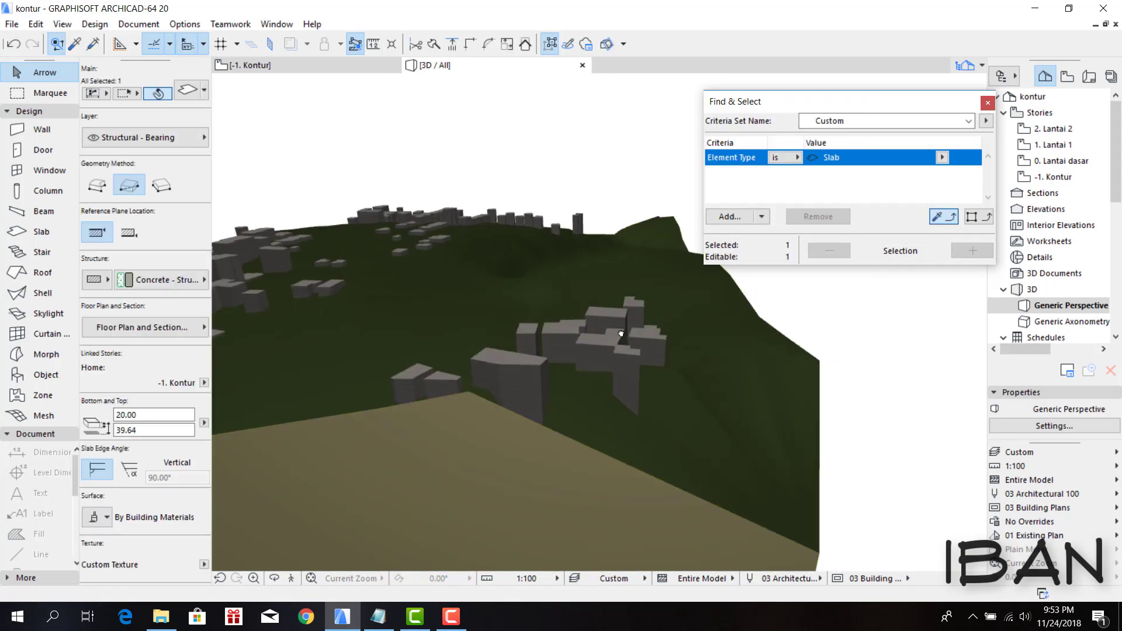
{"action": "mouse_move", "coordinate": [607, 292]}
{"action": "middle_mouse_down", "text": "shift"}
{"action": "mouse_move", "coordinate": [668, 308]}
{"action": "mouse_move", "coordinate": [689, 363]}
{"action": "mouse_move", "coordinate": [643, 374]}
{"action": "middle_mouse_up", "text": "shift"}
{"action": "left_click", "coordinate": [668, 308]}
{"action": "scroll", "coordinate": [697, 383], "scroll_direction": "up", "scroll_amount": 3}
{"action": "scroll", "coordinate": [697, 383], "scroll_direction": "down", "scroll_amount": 3}
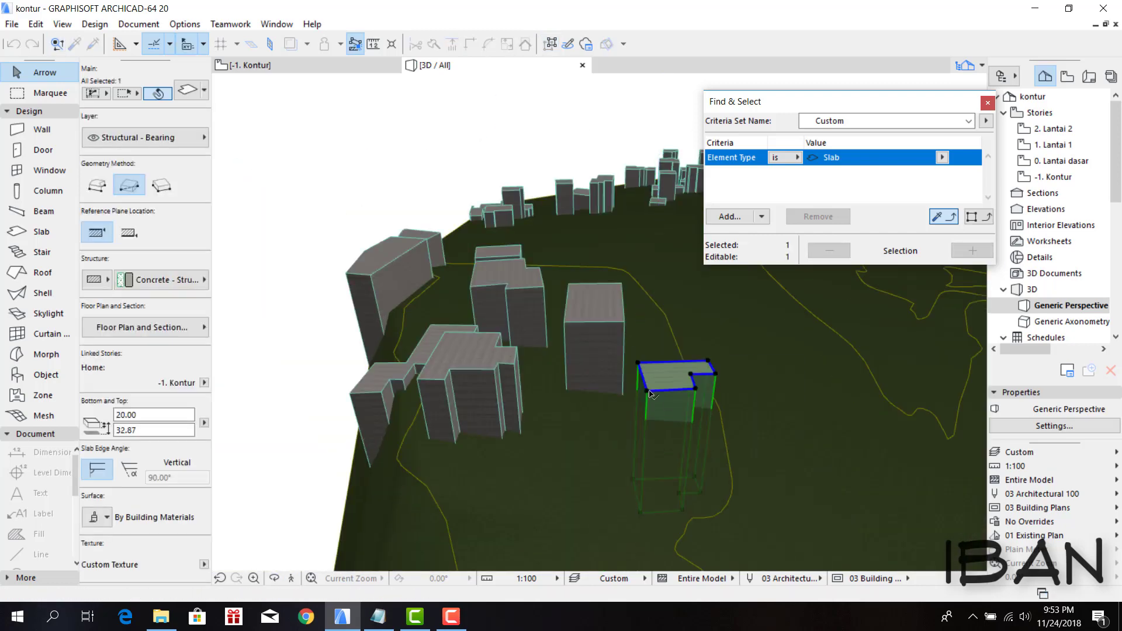
{"action": "left_click", "coordinate": [583, 338]}
{"action": "scroll", "coordinate": [583, 396], "scroll_direction": "down", "scroll_amount": 3}
{"action": "mouse_move", "coordinate": [583, 397]}
{"action": "middle_mouse_down", "text": "shift"}
{"action": "mouse_move", "coordinate": [857, 395]}
{"action": "mouse_move", "coordinate": [446, 388]}
{"action": "middle_mouse_up", "text": "shift"}
{"action": "scroll", "coordinate": [526, 374], "scroll_direction": "up", "scroll_amount": 4}
{"action": "scroll", "coordinate": [631, 350], "scroll_direction": "up", "scroll_amount": 2}
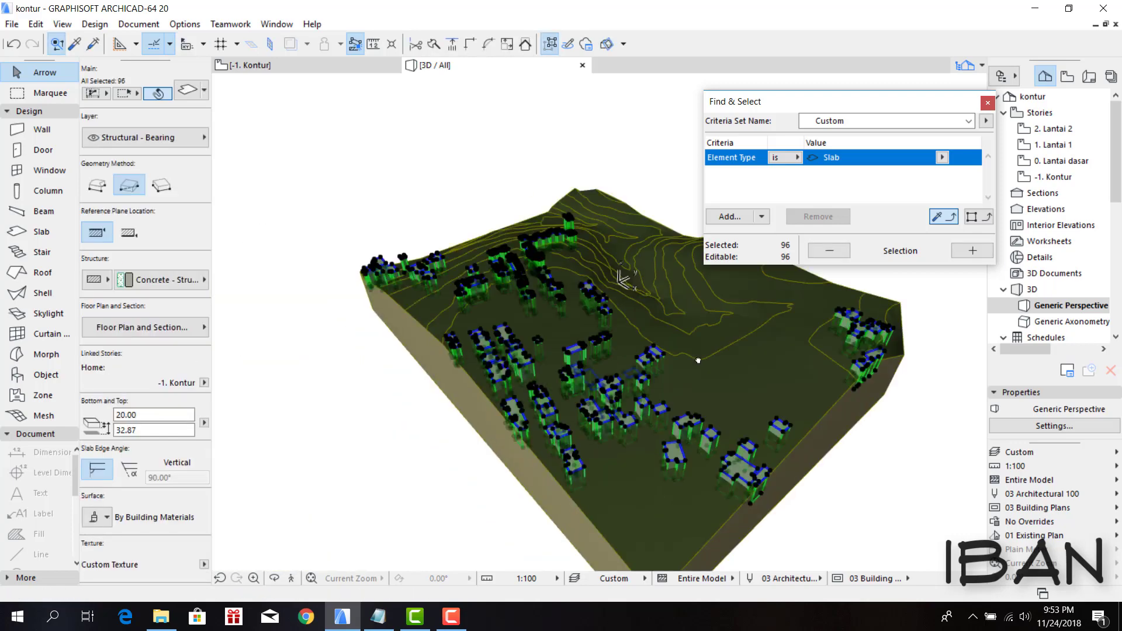
{"action": "key", "text": "Escape"}
{"action": "scroll", "coordinate": [703, 458], "scroll_direction": "up", "scroll_amount": 2}
{"action": "scroll", "coordinate": [656, 443], "scroll_direction": "up", "scroll_amount": 2}
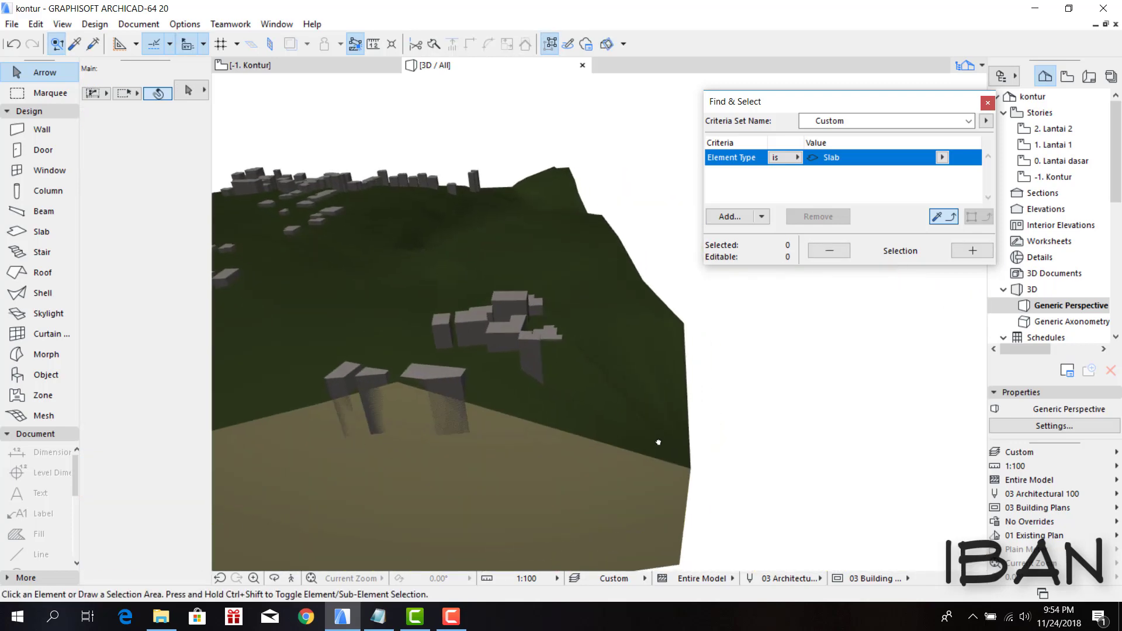
{"action": "scroll", "coordinate": [565, 395], "scroll_direction": "up", "scroll_amount": 2}
- Unlock the terrain mesh's layer from its context menu
{"action": "left_click", "coordinate": [631, 421]}
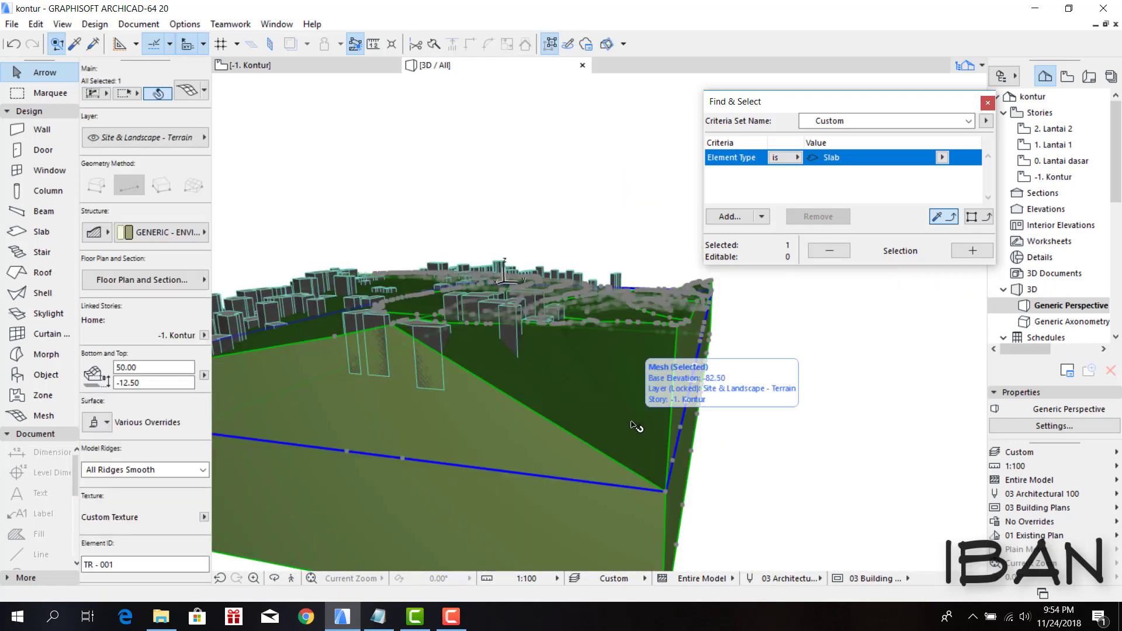
{"action": "right_click", "coordinate": [636, 395]}
{"action": "mouse_move", "coordinate": [671, 201]}
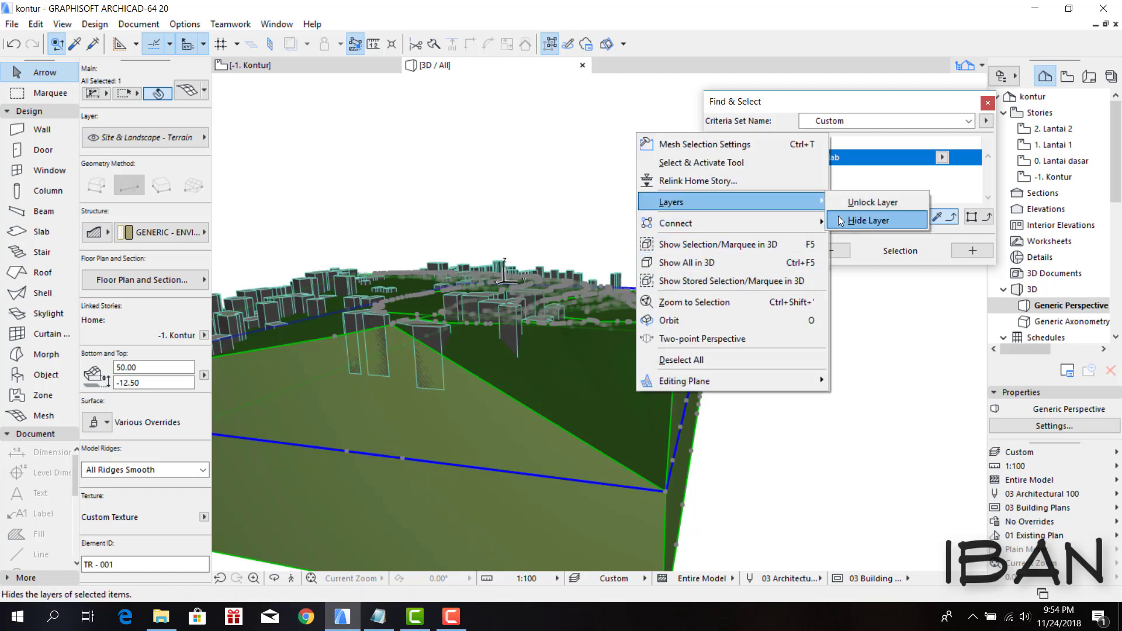
{"action": "left_click", "coordinate": [843, 202]}
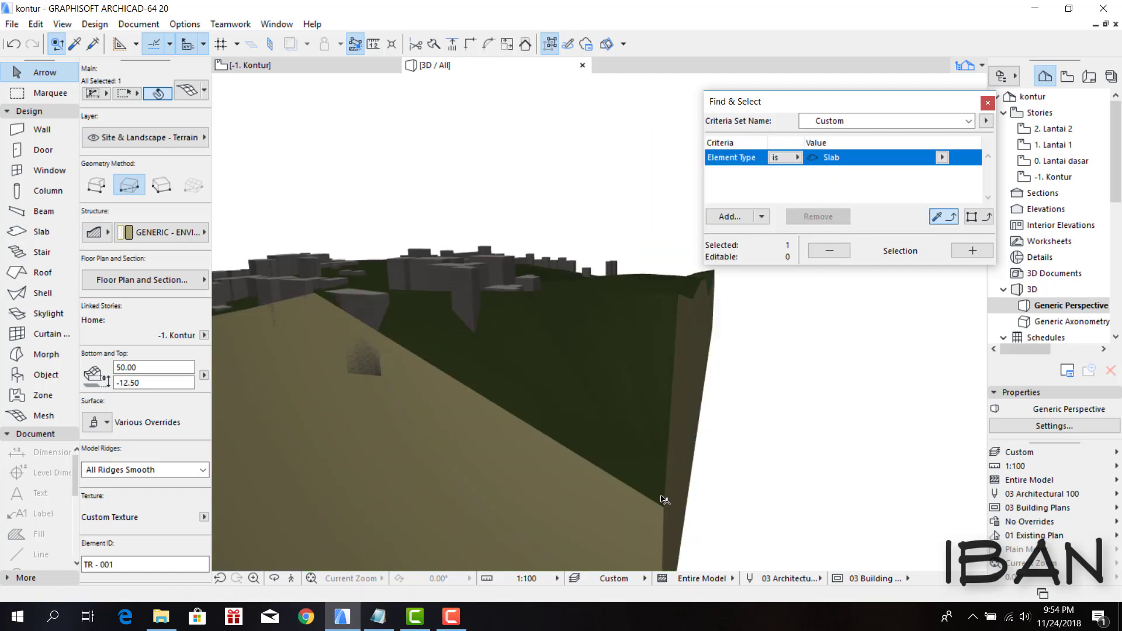
- Raise the mesh's front-right corner point with Elevate Mesh Point
{"action": "left_click", "coordinate": [665, 510]}
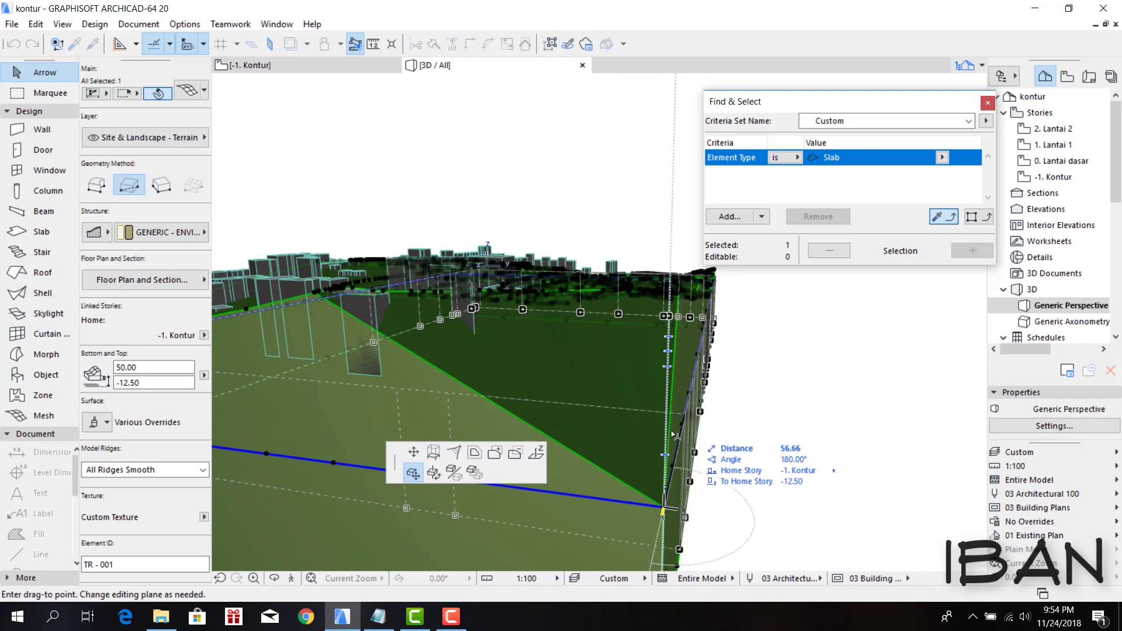
{"action": "left_click", "coordinate": [533, 459]}
{"action": "left_click", "coordinate": [666, 299]}
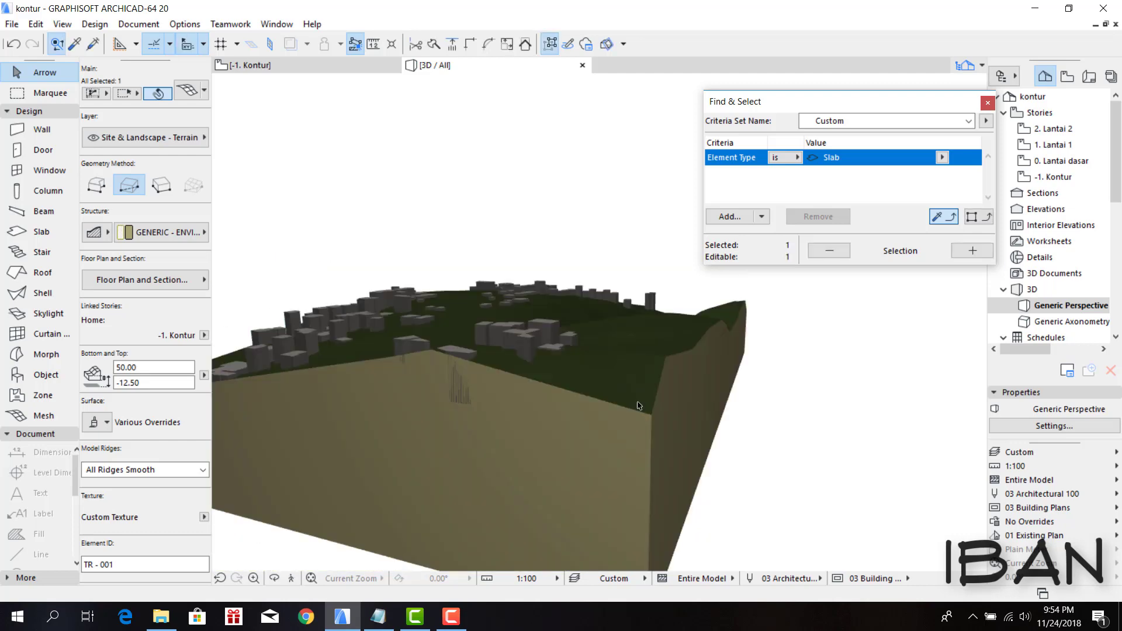
{"action": "left_click", "coordinate": [652, 416]}
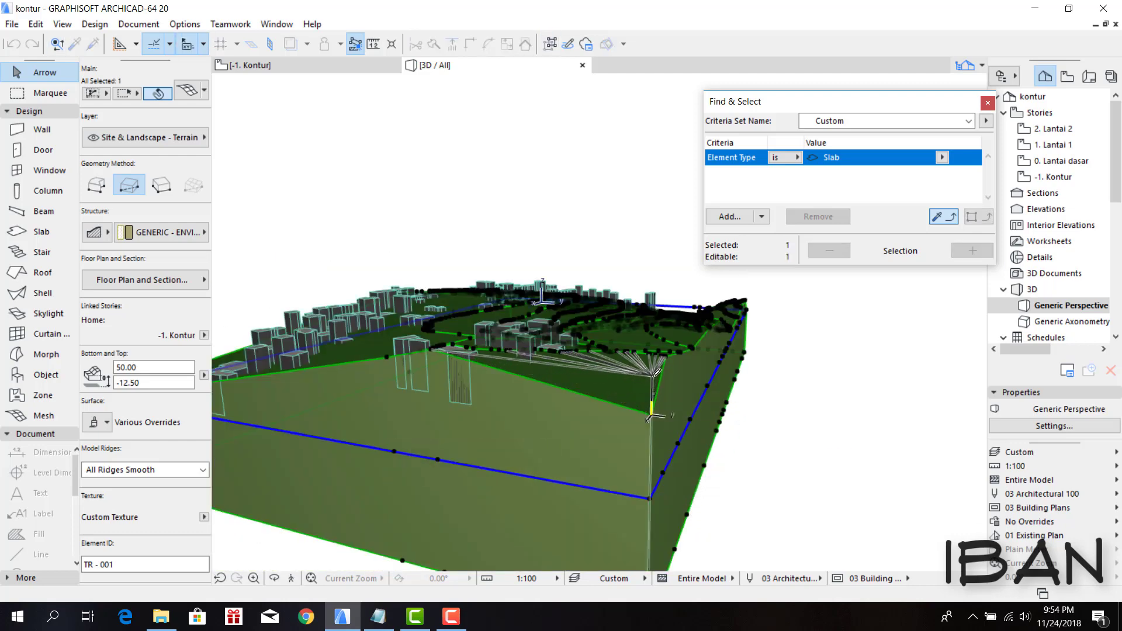
{"action": "left_click", "coordinate": [817, 450]}
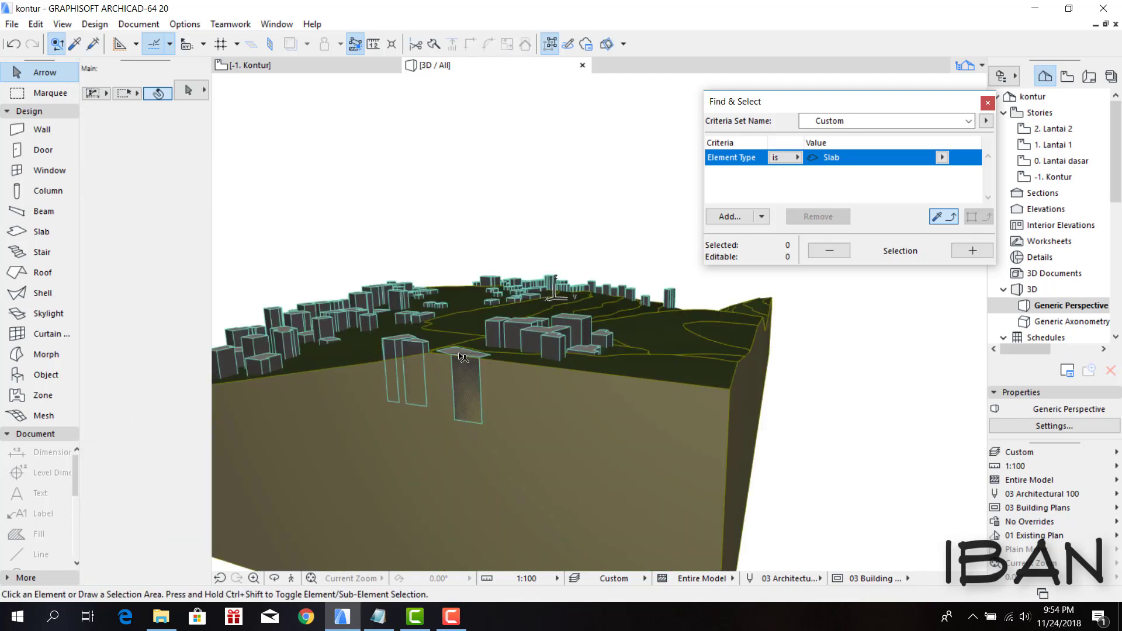
- Start moving the small building slab, cancel it, and reselect the terrain mesh
{"action": "left_click", "coordinate": [464, 374]}
{"action": "left_click", "coordinate": [484, 416]}
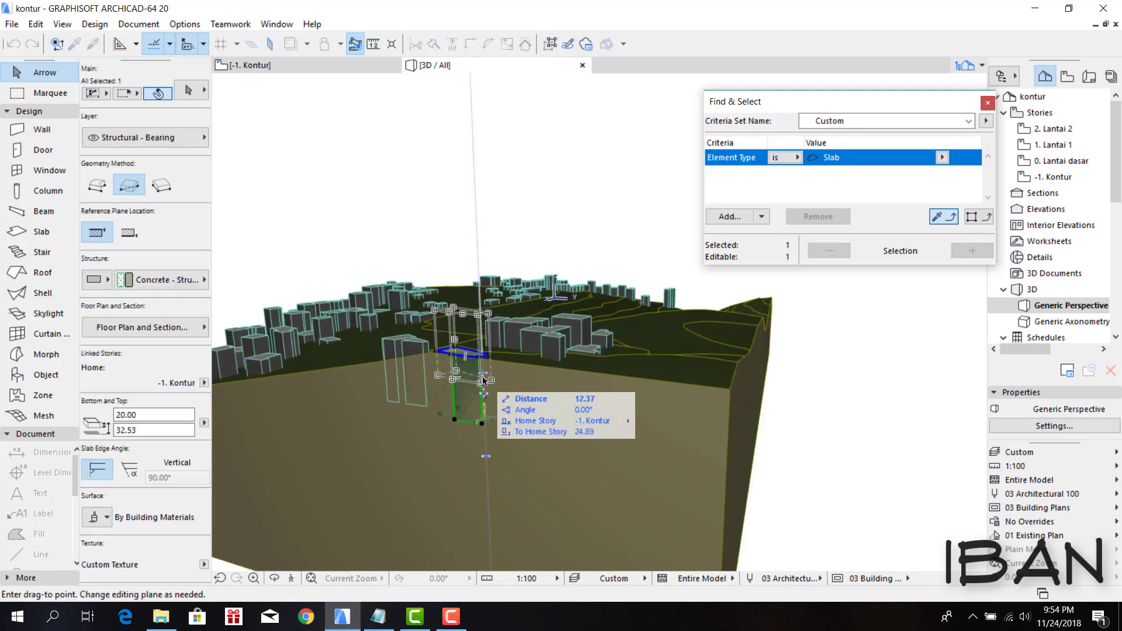
{"action": "left_click", "coordinate": [482, 381]}
{"action": "key", "text": "Escape"}
{"action": "mouse_move", "coordinate": [482, 381]}
{"action": "middle_mouse_down", "text": "shift"}
{"action": "mouse_move", "coordinate": [732, 416]}
{"action": "mouse_move", "coordinate": [756, 400]}
{"action": "middle_mouse_up", "text": "shift"}
{"action": "left_click", "coordinate": [757, 401]}
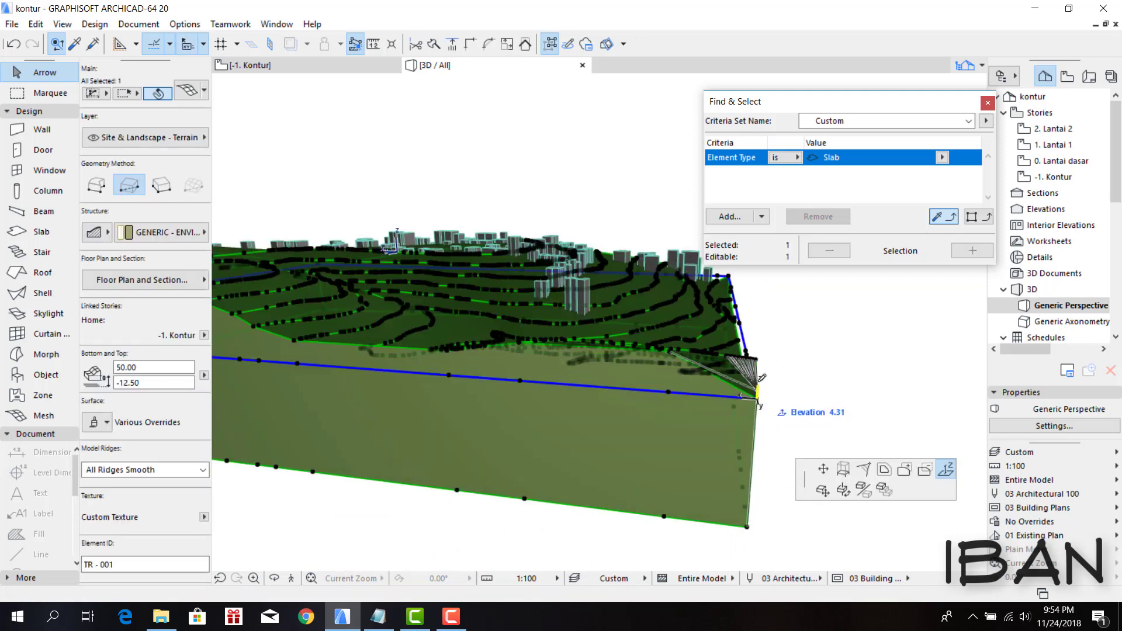
{"action": "left_click", "coordinate": [825, 390]}
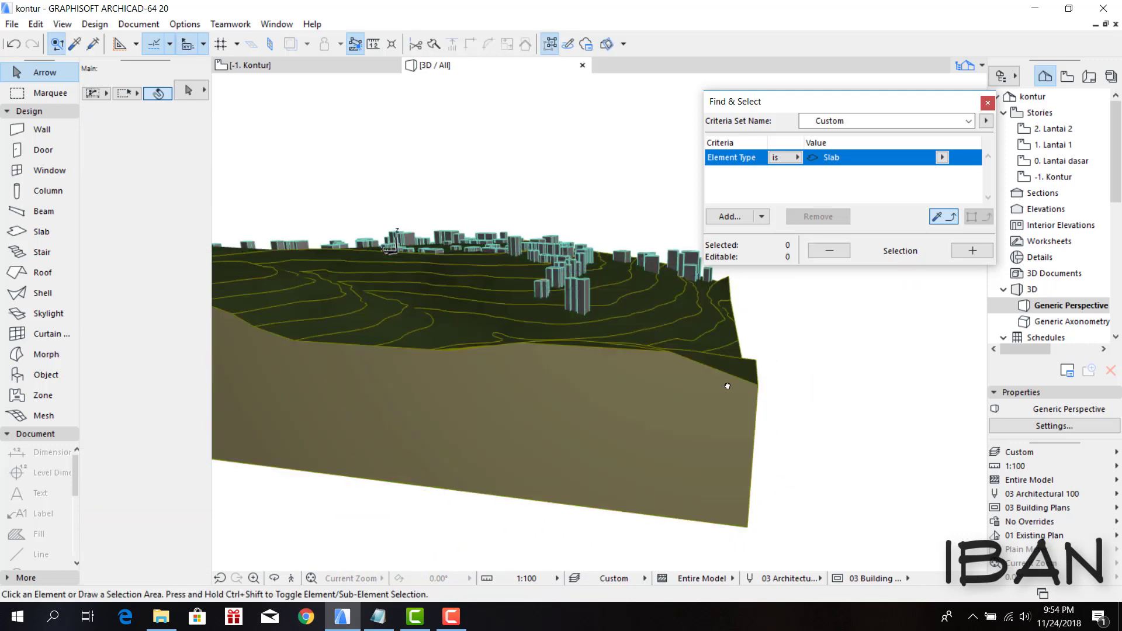
{"action": "mouse_move", "coordinate": [659, 383]}
{"action": "middle_mouse_down", "text": "shift"}
{"action": "mouse_move", "coordinate": [476, 380]}
{"action": "mouse_move", "coordinate": [419, 355]}
{"action": "middle_mouse_up", "text": "shift"}
{"action": "left_click", "coordinate": [415, 366]}
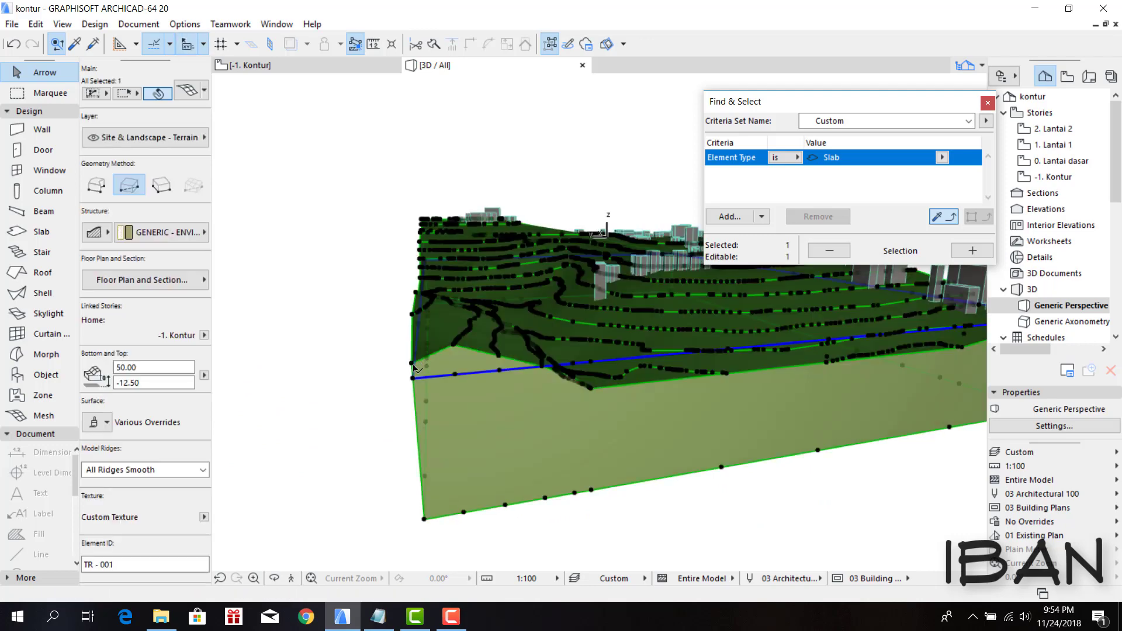
{"action": "left_click", "coordinate": [739, 525]}
{"action": "mouse_move", "coordinate": [739, 525]}
{"action": "middle_mouse_down", "text": "shift"}
{"action": "mouse_move", "coordinate": [591, 374]}
{"action": "mouse_move", "coordinate": [541, 349]}
{"action": "mouse_move", "coordinate": [454, 426]}
{"action": "mouse_move", "coordinate": [726, 396]}
{"action": "mouse_move", "coordinate": [103, 218]}
{"action": "middle_mouse_up", "text": "shift"}
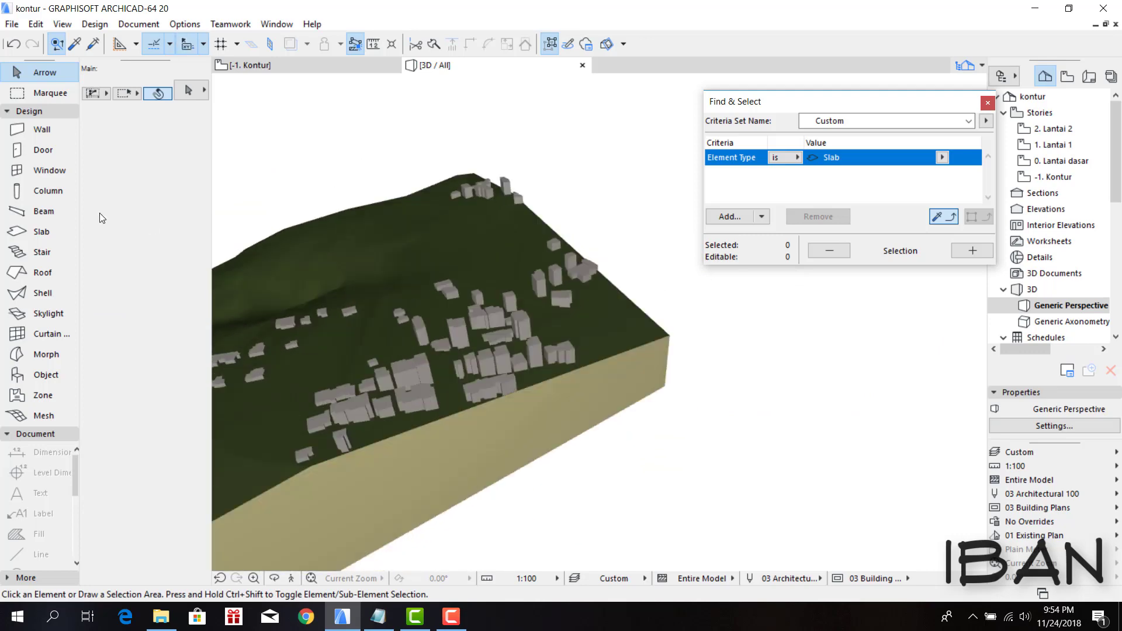
{"action": "mouse_move", "coordinate": [574, 368]}
{"action": "middle_mouse_down", "text": "shift"}
{"action": "mouse_move", "coordinate": [534, 293]}
{"action": "mouse_move", "coordinate": [375, 211]}
{"action": "middle_mouse_up", "text": "shift"}
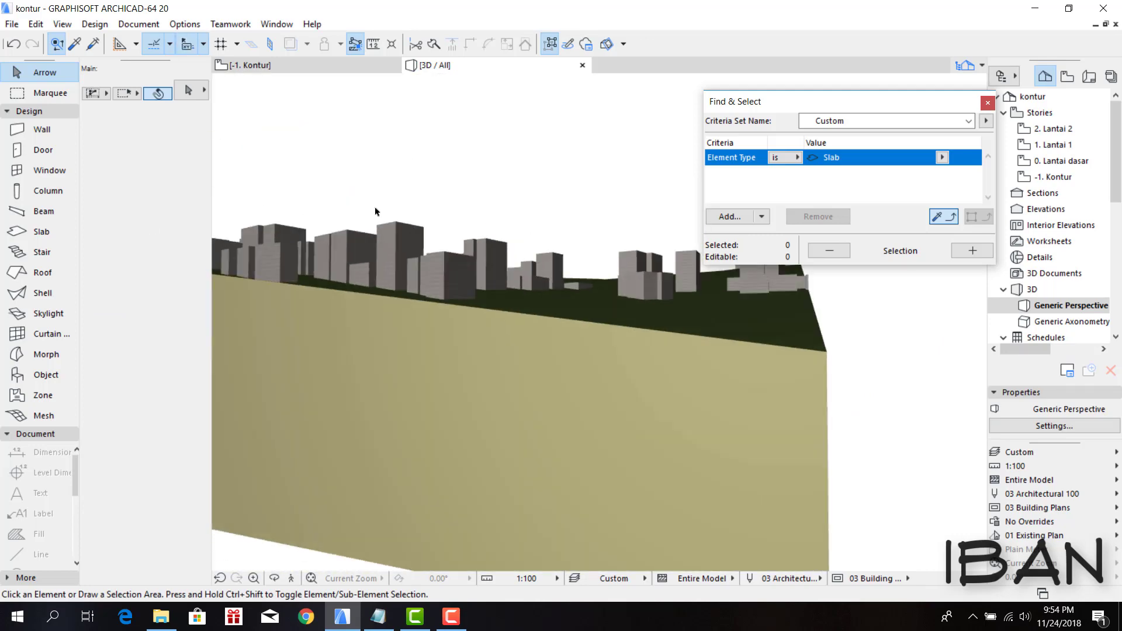
{"action": "mouse_move", "coordinate": [605, 311]}
{"action": "middle_mouse_down", "text": "shift"}
{"action": "mouse_move", "coordinate": [670, 357]}
{"action": "mouse_move", "coordinate": [672, 384]}
{"action": "middle_mouse_up", "text": "shift"}
{"action": "left_click", "coordinate": [528, 310]}
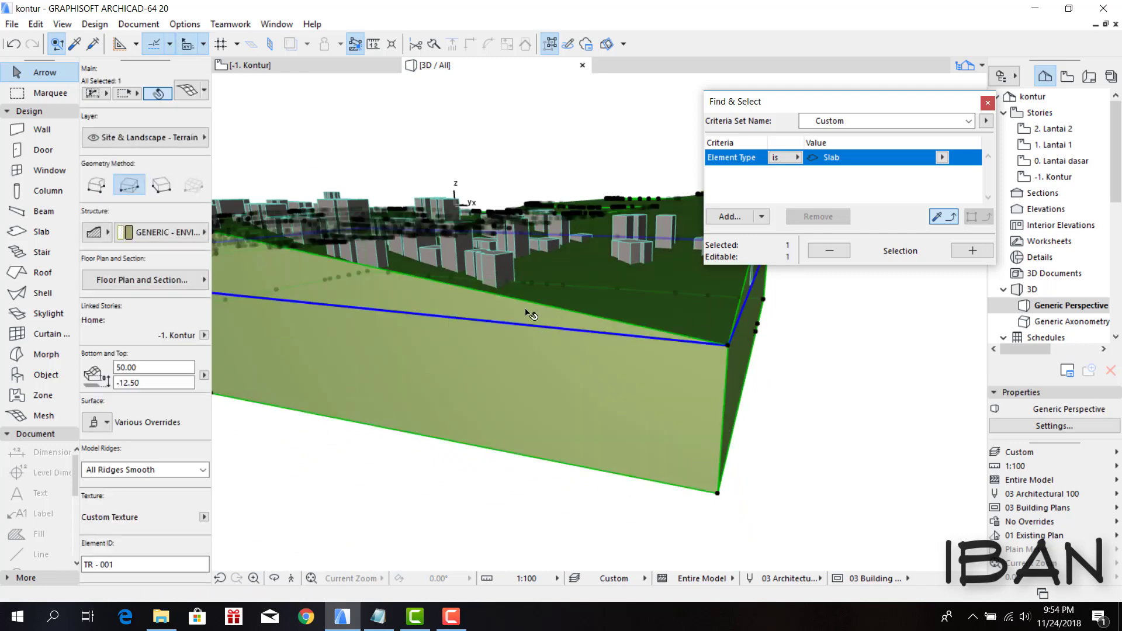
{"action": "mouse_move", "coordinate": [528, 310]}
{"action": "middle_mouse_down", "text": "shift"}
{"action": "mouse_move", "coordinate": [572, 330]}
{"action": "mouse_move", "coordinate": [491, 356]}
{"action": "mouse_move", "coordinate": [758, 426]}
{"action": "mouse_move", "coordinate": [658, 379]}
{"action": "middle_mouse_up", "text": "shift"}
{"action": "left_click", "coordinate": [758, 426]}
{"action": "mouse_move", "coordinate": [538, 369]}
{"action": "middle_mouse_down", "text": "shift"}
{"action": "mouse_move", "coordinate": [571, 261]}
{"action": "mouse_move", "coordinate": [494, 325]}
{"action": "middle_mouse_up", "text": "shift"}
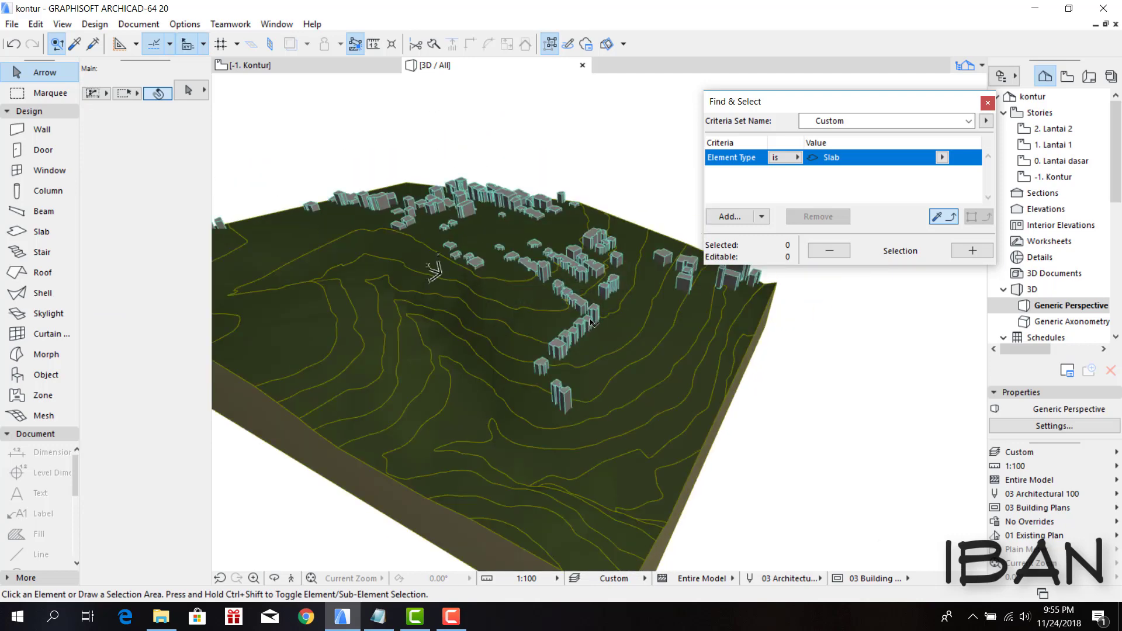
{"action": "middle_click_drag", "start_coordinate": [590, 321], "coordinate": [416, 244], "text": "shift"}
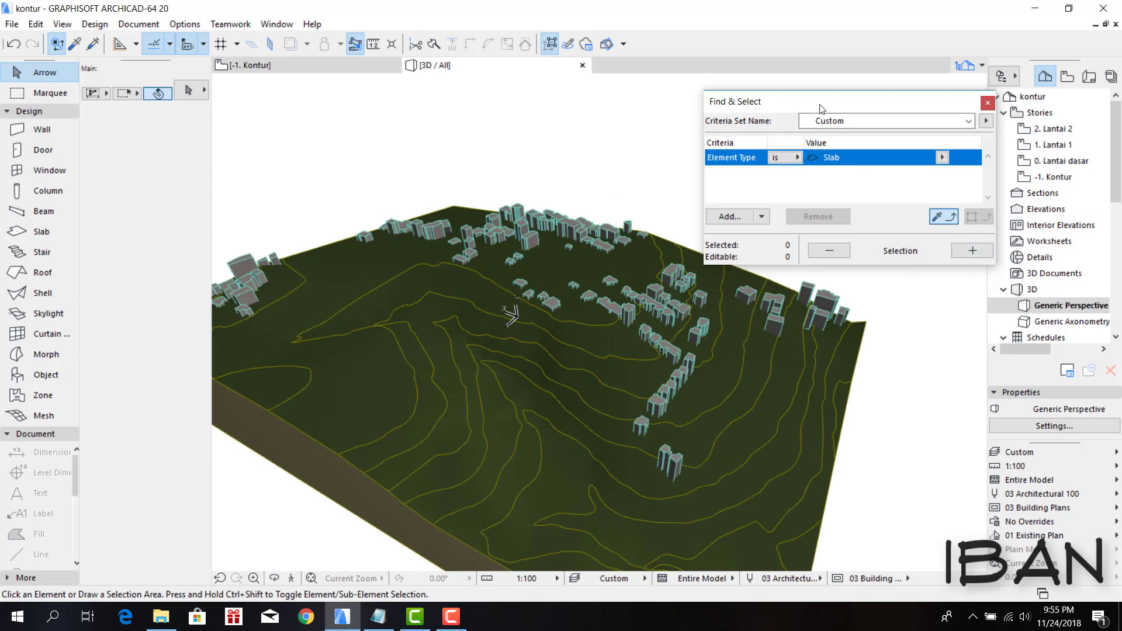
{"action": "left_click", "coordinate": [988, 104]}
- Give all 96 criteria-selected slabs a Stucco - White Fine surface override
{"action": "key", "text": "ctrl+f"}
{"action": "left_click", "coordinate": [966, 257]}
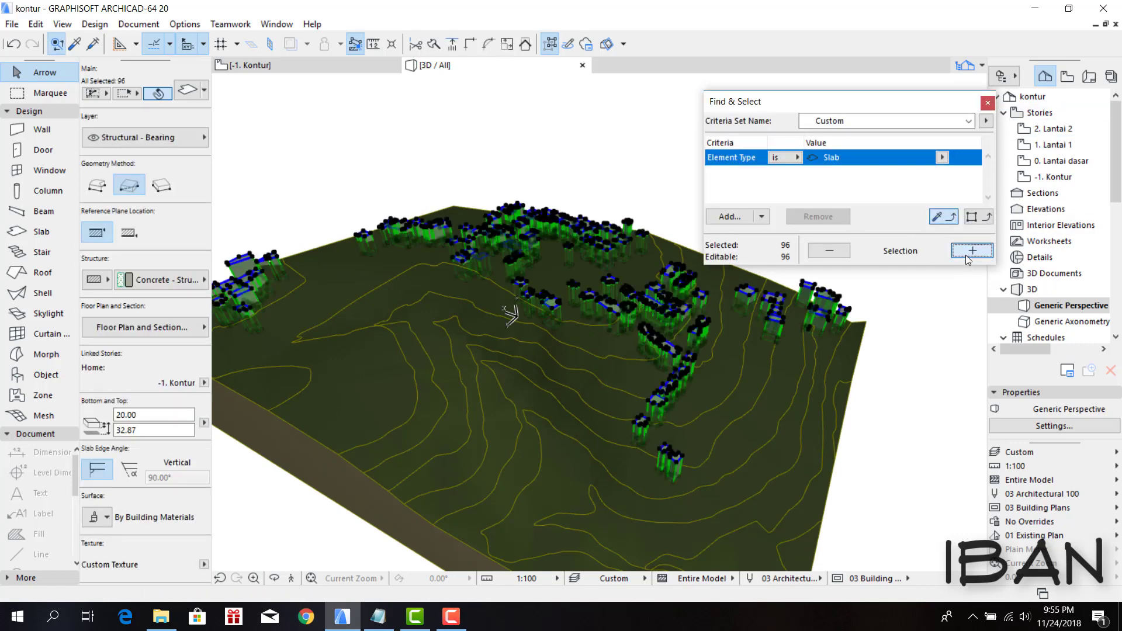
{"action": "left_click", "coordinate": [106, 519]}
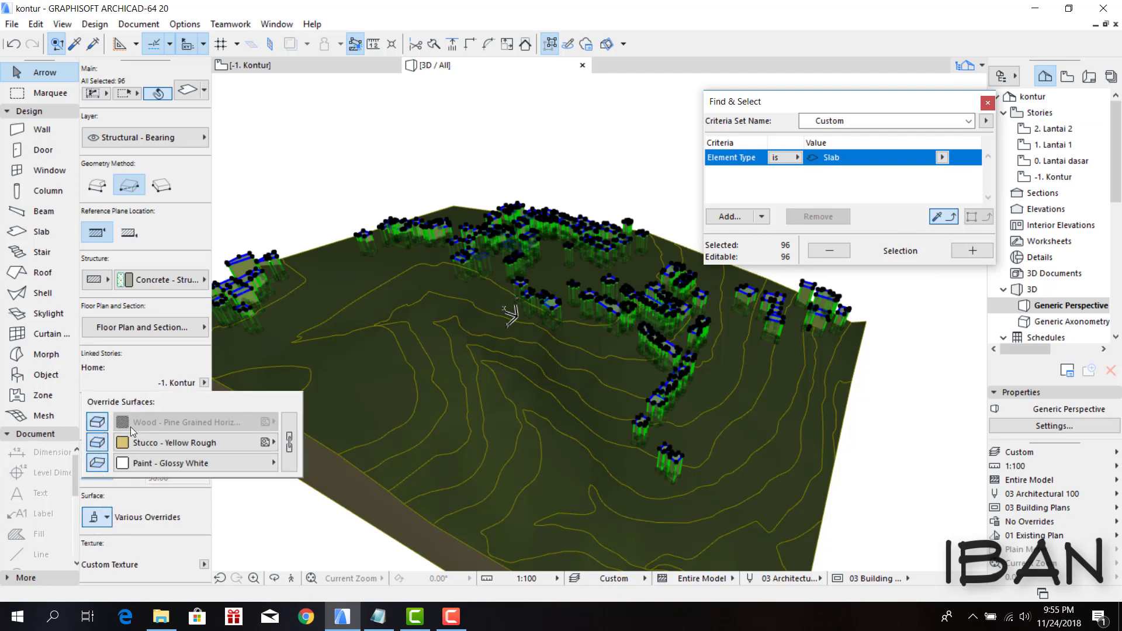
{"action": "left_click", "coordinate": [208, 426]}
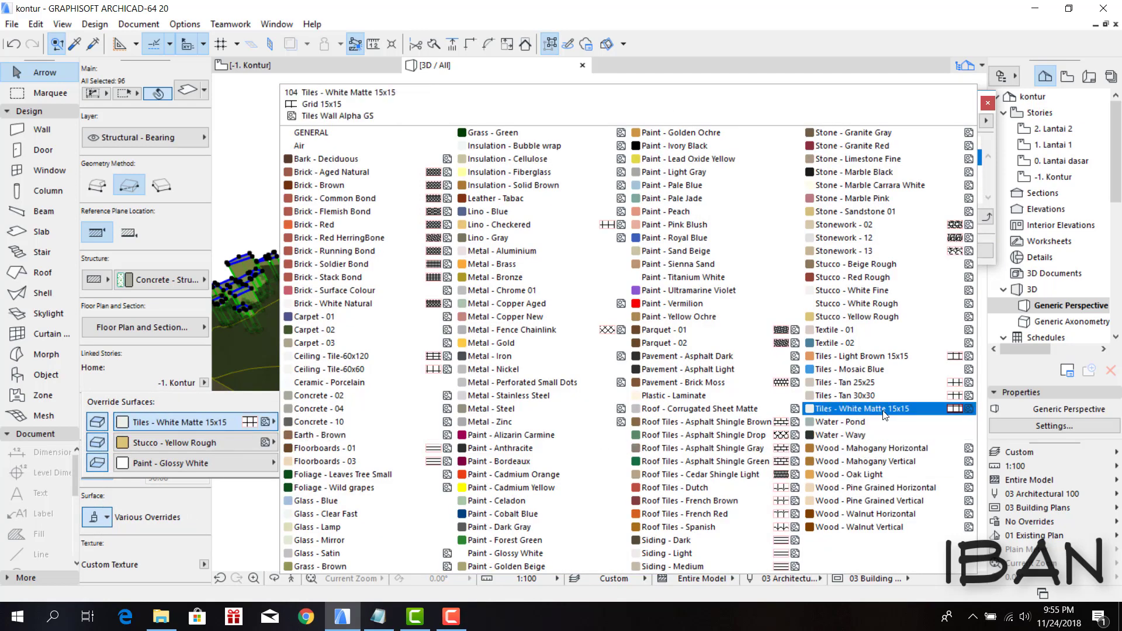
{"action": "left_click", "coordinate": [864, 290]}
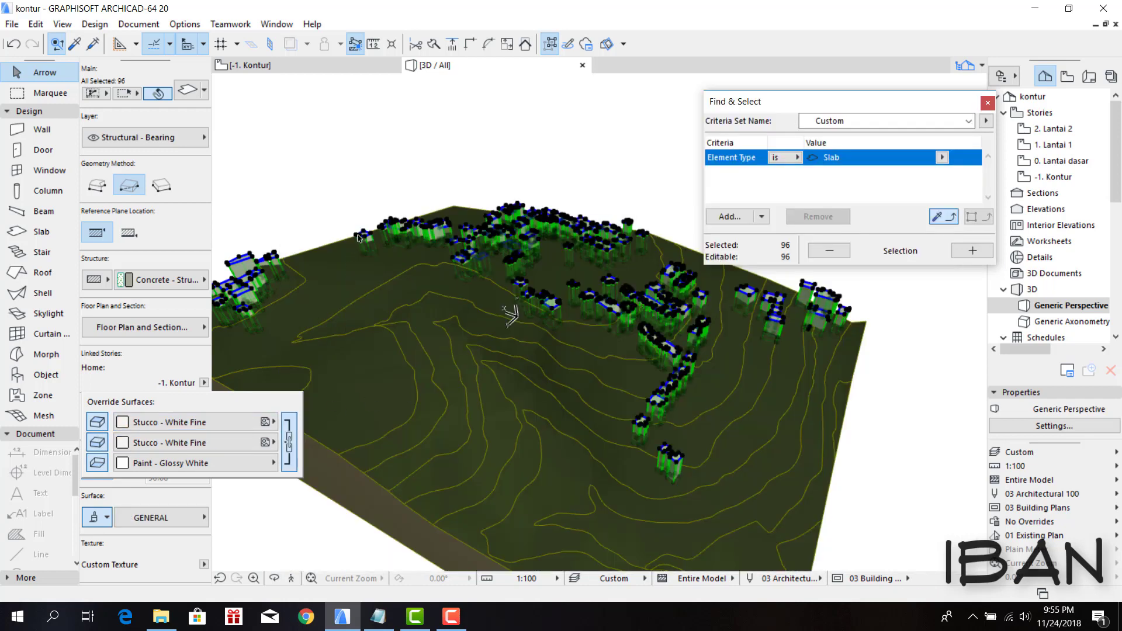
- Deselect the slabs, orbit to view the whole terrain, then return to the -1. Kontur plan
{"action": "left_click", "coordinate": [510, 314]}
{"action": "scroll", "coordinate": [514, 307], "scroll_direction": "up", "scroll_amount": 3}
{"action": "scroll", "coordinate": [523, 301], "scroll_direction": "up", "scroll_amount": 3}
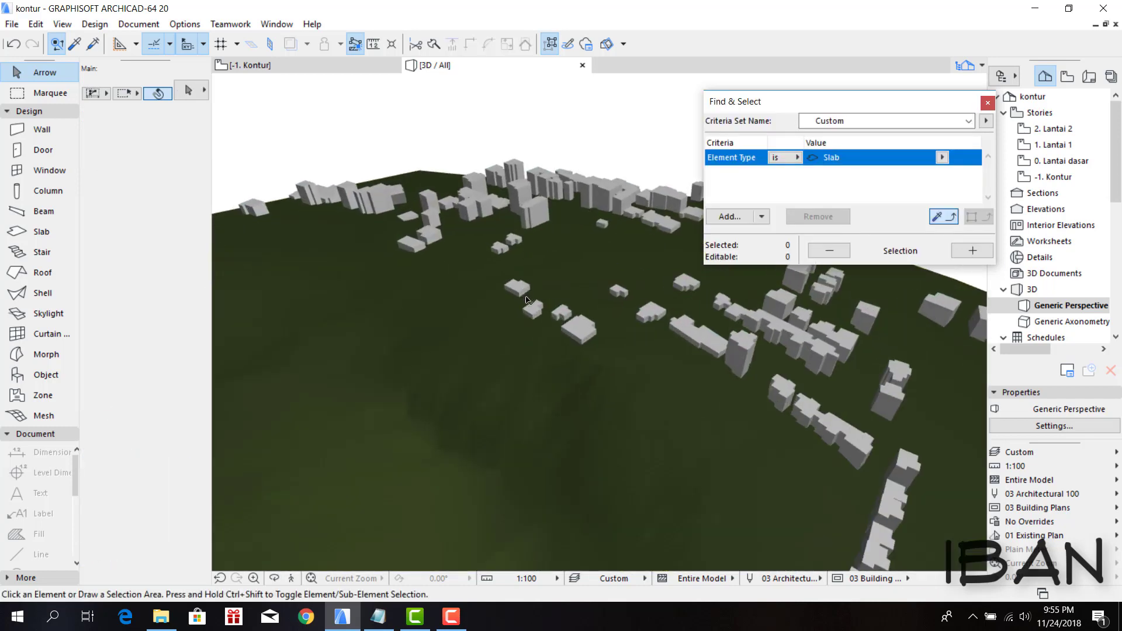
{"action": "scroll", "coordinate": [526, 300], "scroll_direction": "down", "scroll_amount": 5}
{"action": "middle_click_drag", "start_coordinate": [526, 300], "coordinate": [431, 370], "text": "shift"}
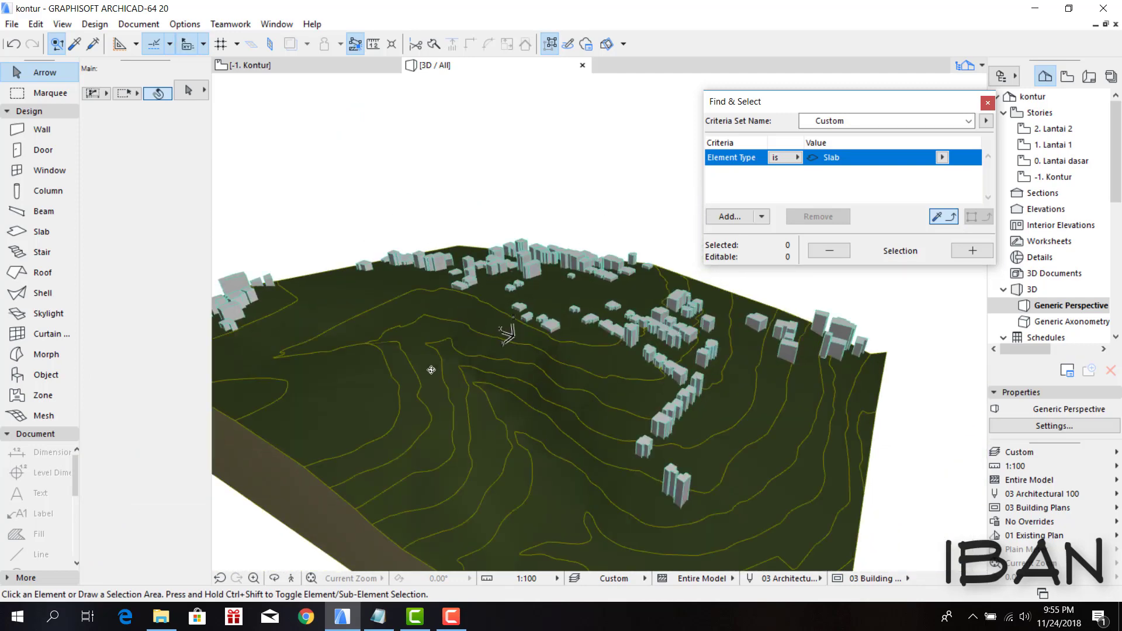
{"action": "scroll", "coordinate": [457, 372], "scroll_direction": "down", "scroll_amount": 5}
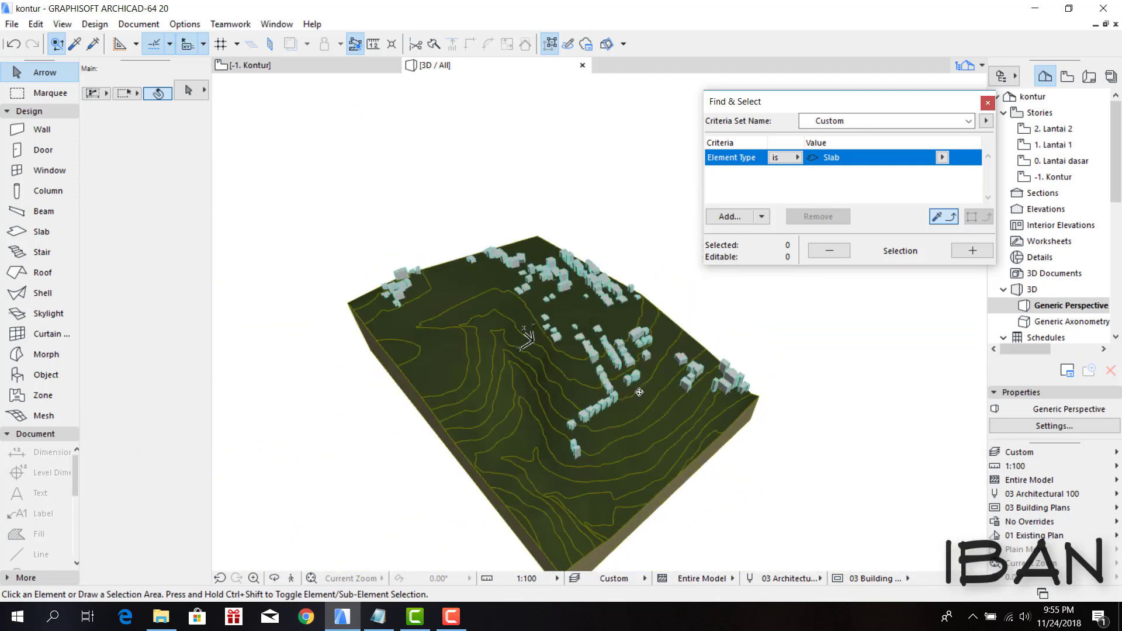
{"action": "key", "text": "F2"}
{"action": "scroll", "coordinate": [475, 253], "scroll_direction": "up", "scroll_amount": 2}
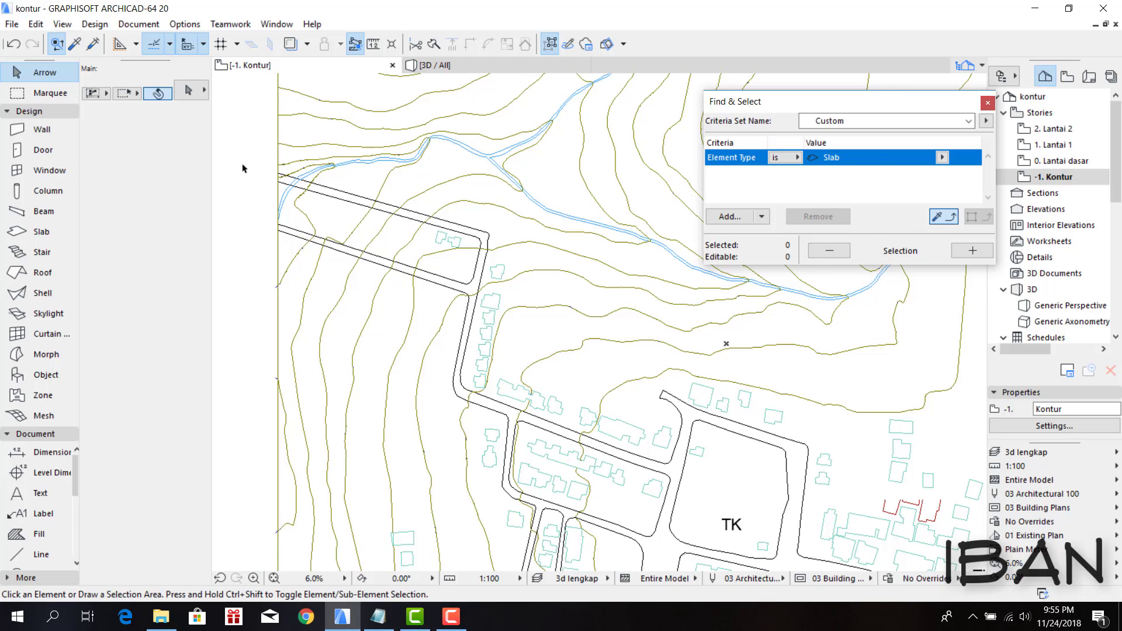
{"action": "left_click", "coordinate": [50, 233]}
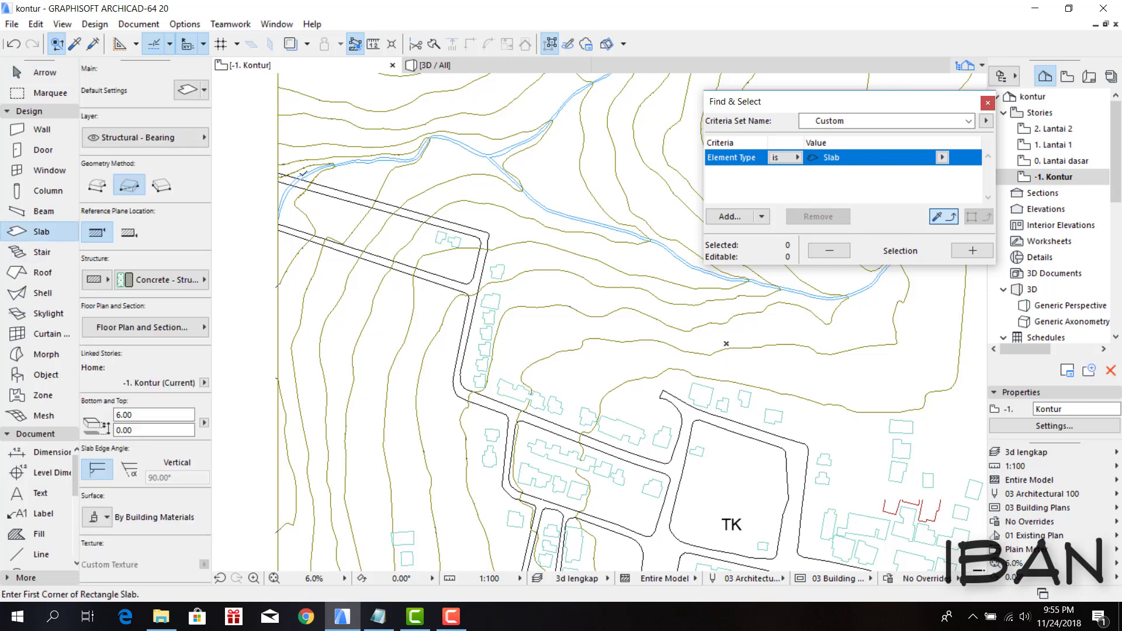
{"action": "scroll", "coordinate": [292, 168], "scroll_direction": "up", "scroll_amount": 1}
{"action": "scroll", "coordinate": [293, 168], "scroll_direction": "up", "scroll_amount": 1}
{"action": "scroll", "coordinate": [304, 174], "scroll_direction": "up", "scroll_amount": 2}
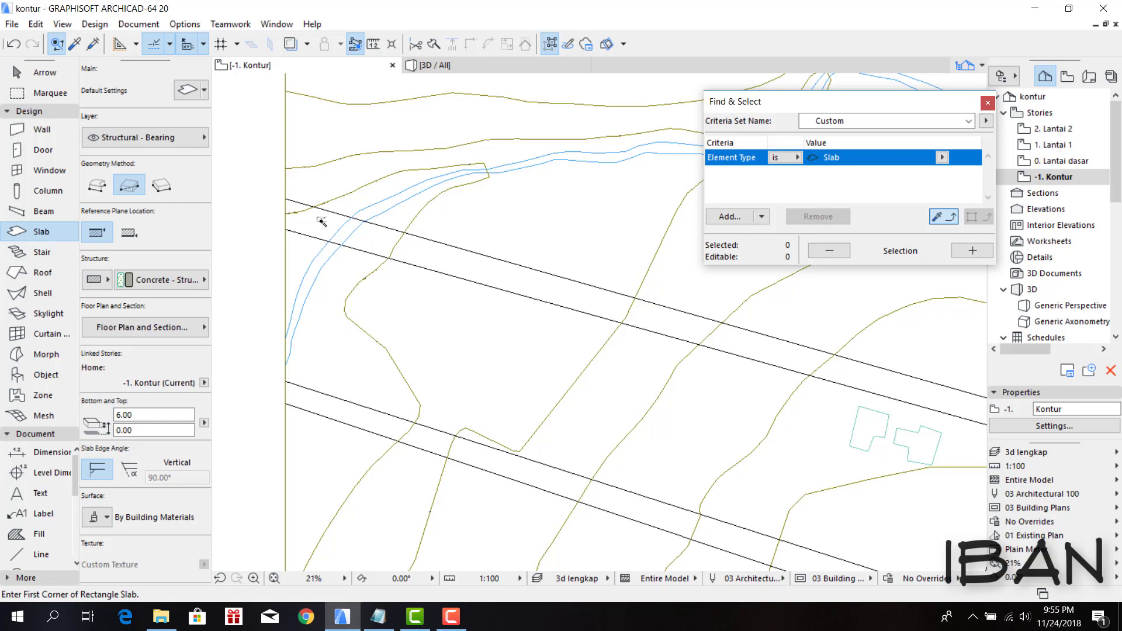
{"action": "left_click", "coordinate": [321, 221], "text": "shift"}
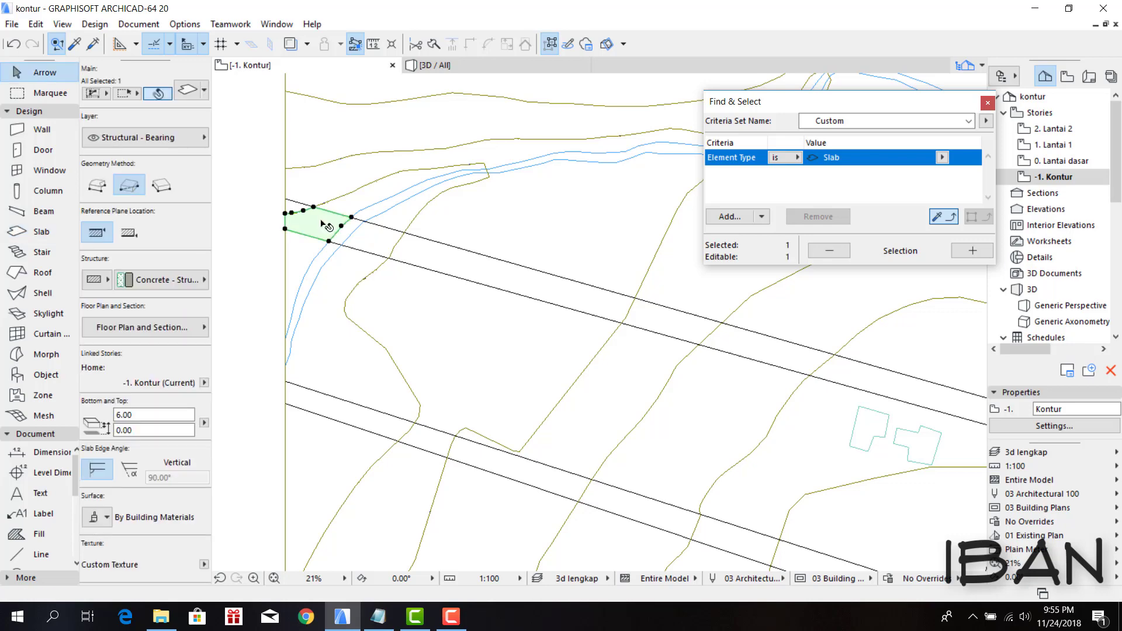
{"action": "scroll", "coordinate": [302, 215], "scroll_direction": "up", "scroll_amount": 6}
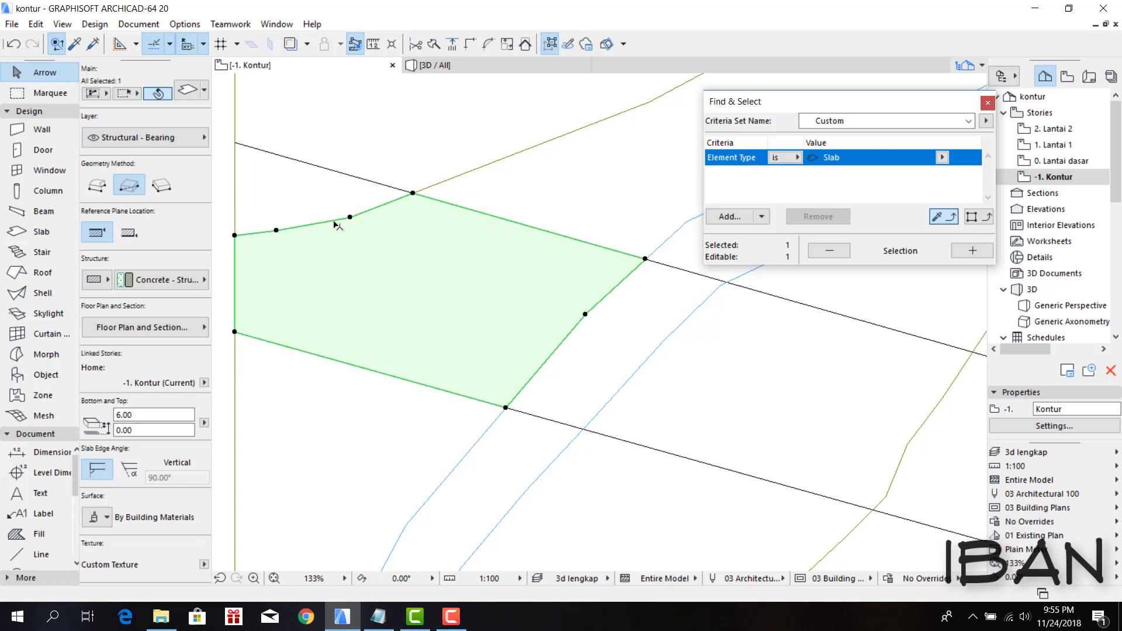
{"action": "left_click", "coordinate": [336, 219]}
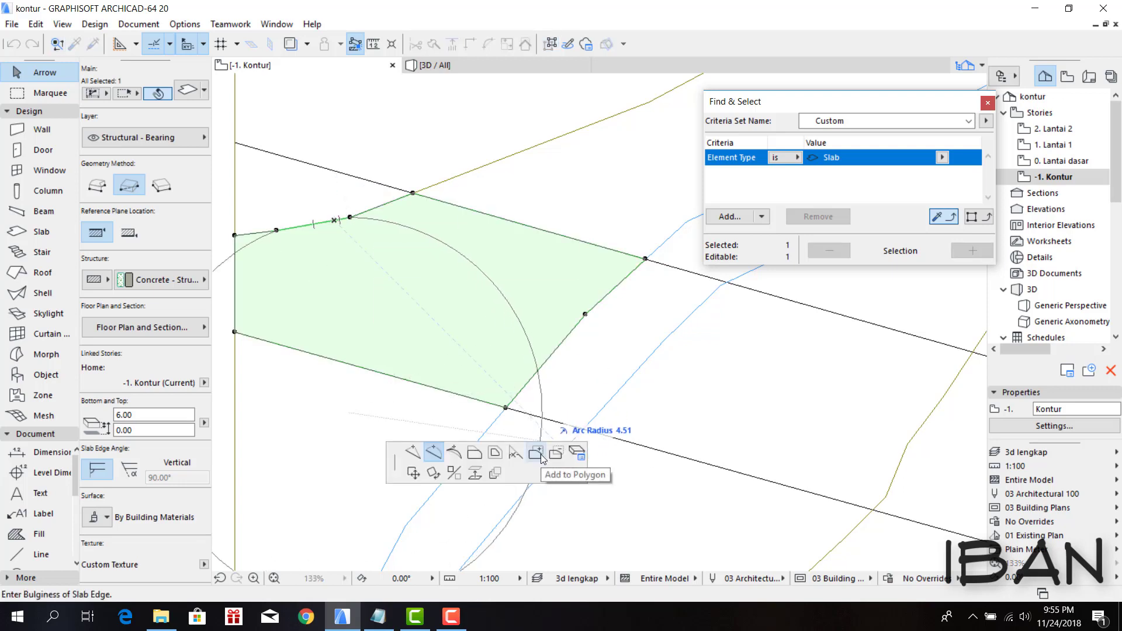
{"action": "middle_click_drag", "start_coordinate": [314, 248], "coordinate": [339, 265]}
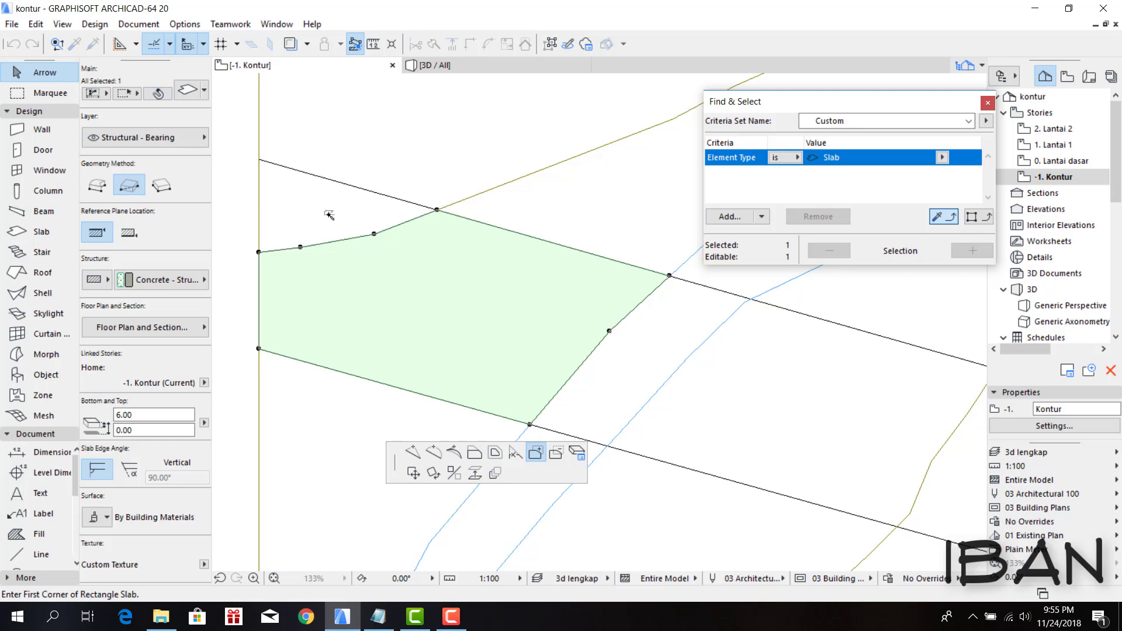
- Offset the road slab's end edge further along the road, over the crossing stream lines
{"action": "key", "text": "Escape"}
{"action": "scroll", "coordinate": [456, 237], "scroll_direction": "down", "scroll_amount": 3}
{"action": "scroll", "coordinate": [436, 243], "scroll_direction": "down", "scroll_amount": 1}
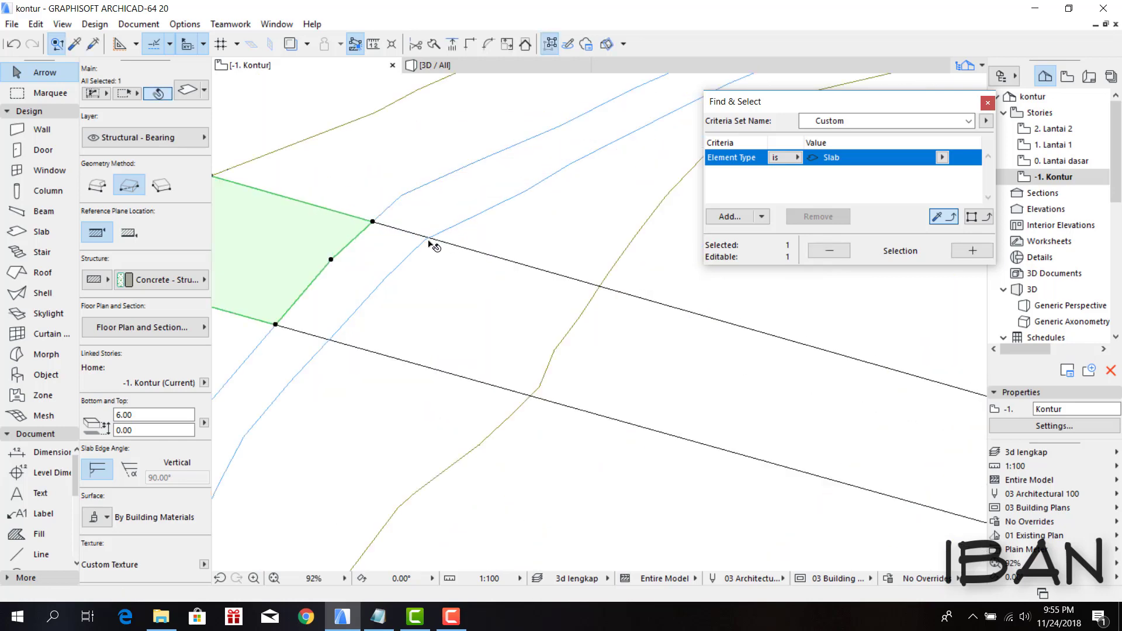
{"action": "scroll", "coordinate": [423, 279], "scroll_direction": "down", "scroll_amount": 1}
{"action": "scroll", "coordinate": [422, 278], "scroll_direction": "up", "scroll_amount": 4}
{"action": "left_click", "coordinate": [472, 262]}
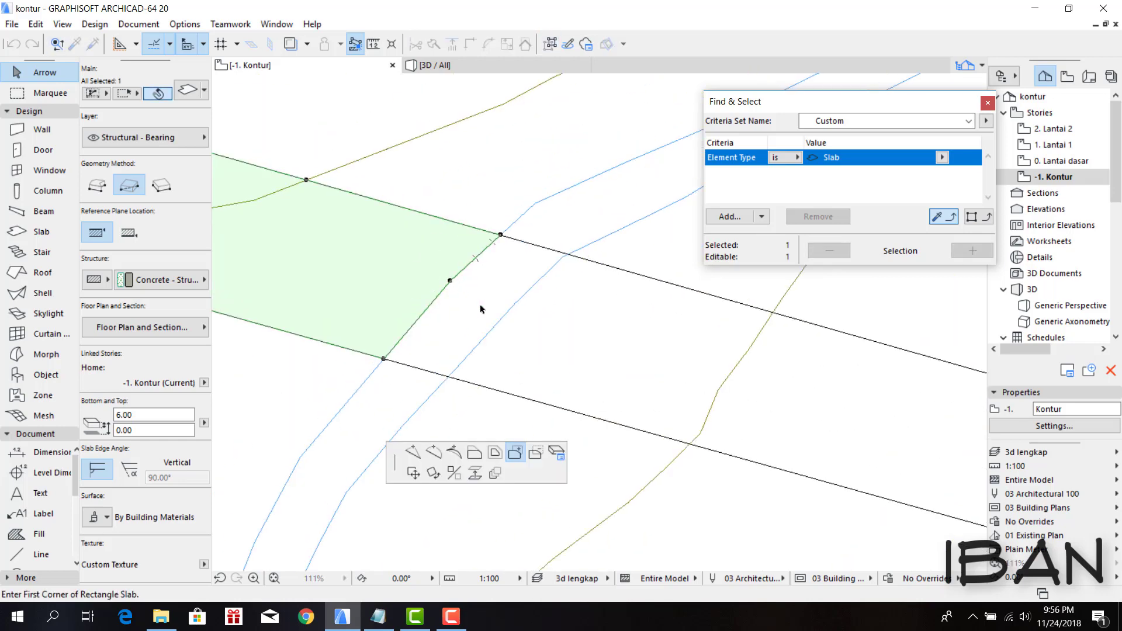
{"action": "left_click", "coordinate": [538, 289]}
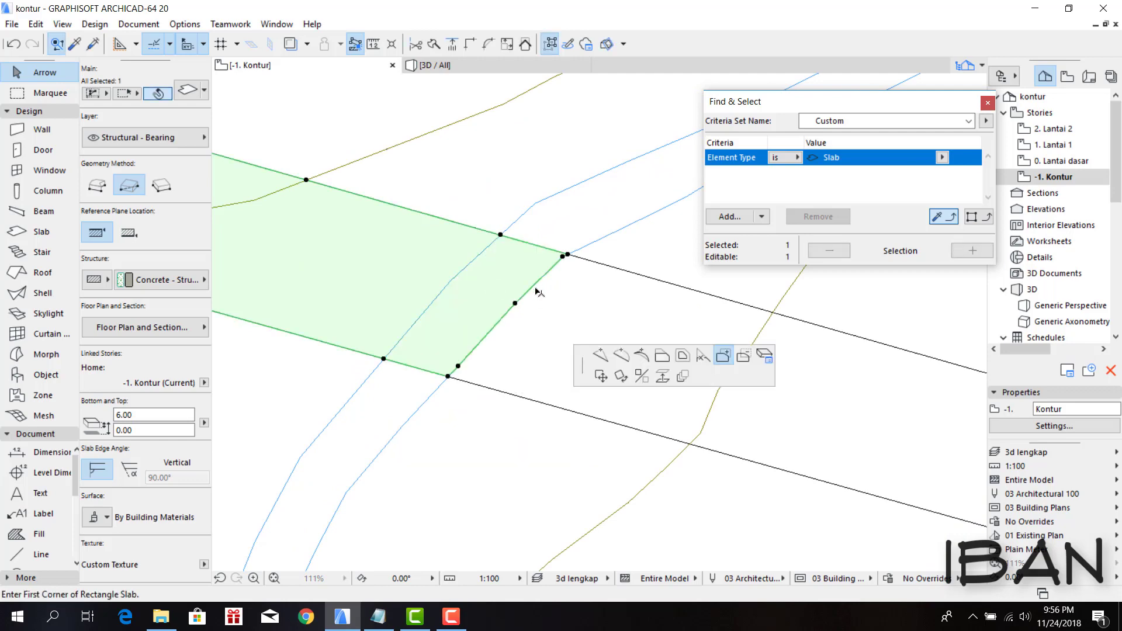
- Pan to another road slab corner, inspect it, and deselect the slab
{"action": "scroll", "coordinate": [343, 293], "scroll_direction": "down", "scroll_amount": 2}
{"action": "scroll", "coordinate": [403, 297], "scroll_direction": "down", "scroll_amount": 3}
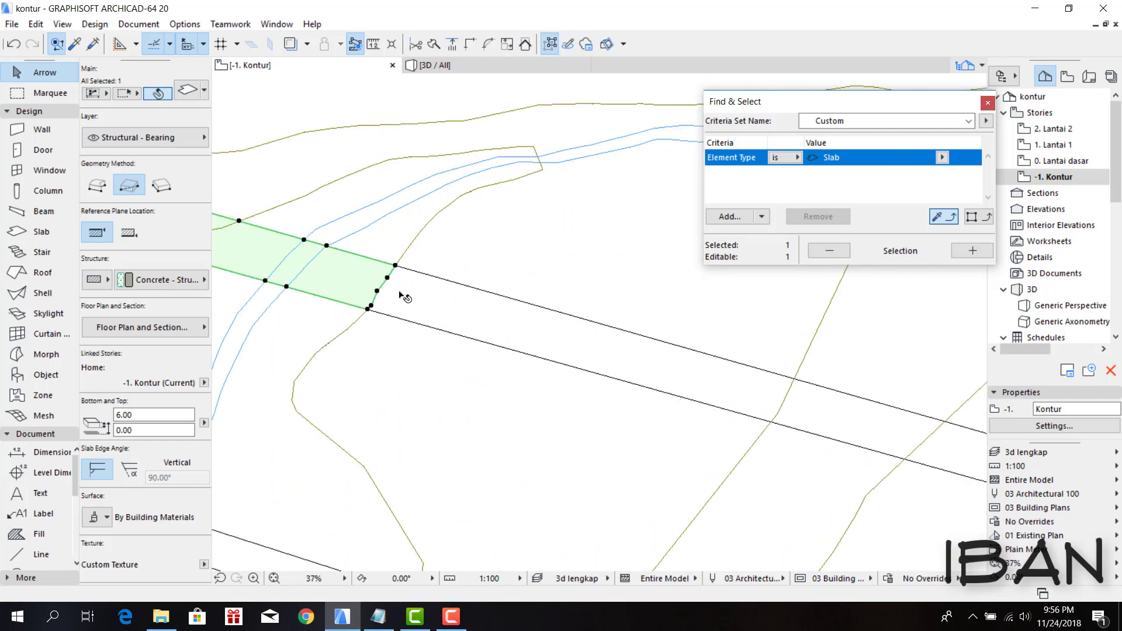
{"action": "scroll", "coordinate": [393, 296], "scroll_direction": "down", "scroll_amount": 2}
{"action": "scroll", "coordinate": [370, 278], "scroll_direction": "up", "scroll_amount": 3}
{"action": "middle_click_drag", "start_coordinate": [370, 279], "coordinate": [288, 273]}
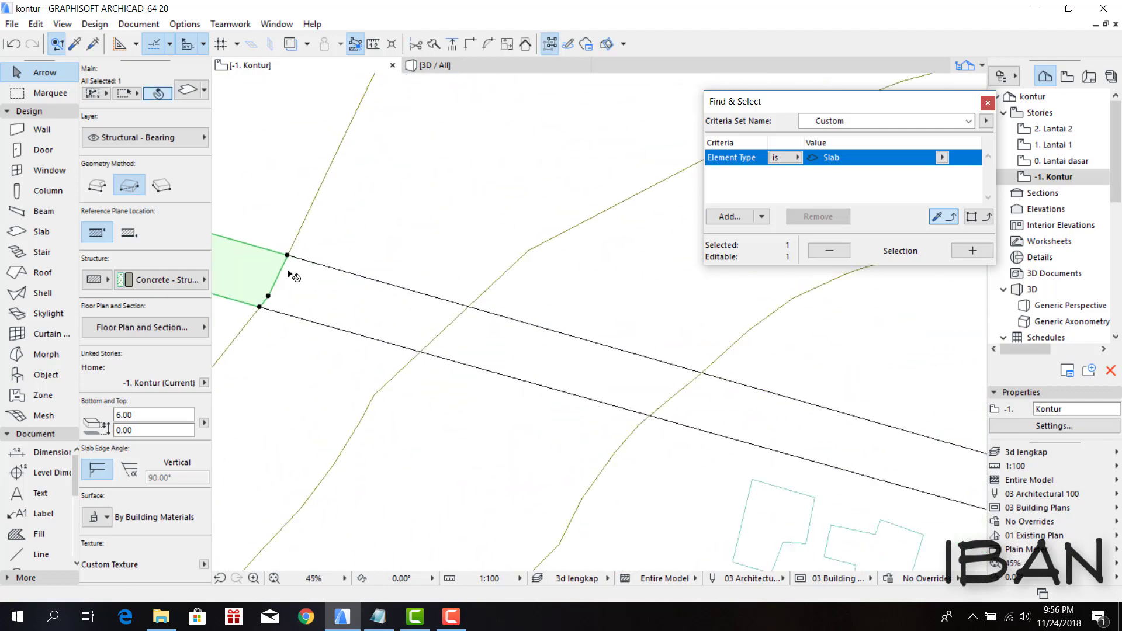
{"action": "scroll", "coordinate": [289, 275], "scroll_direction": "down", "scroll_amount": 4}
{"action": "left_click", "coordinate": [288, 273]}
{"action": "scroll", "coordinate": [442, 294], "scroll_direction": "down", "scroll_amount": 8}
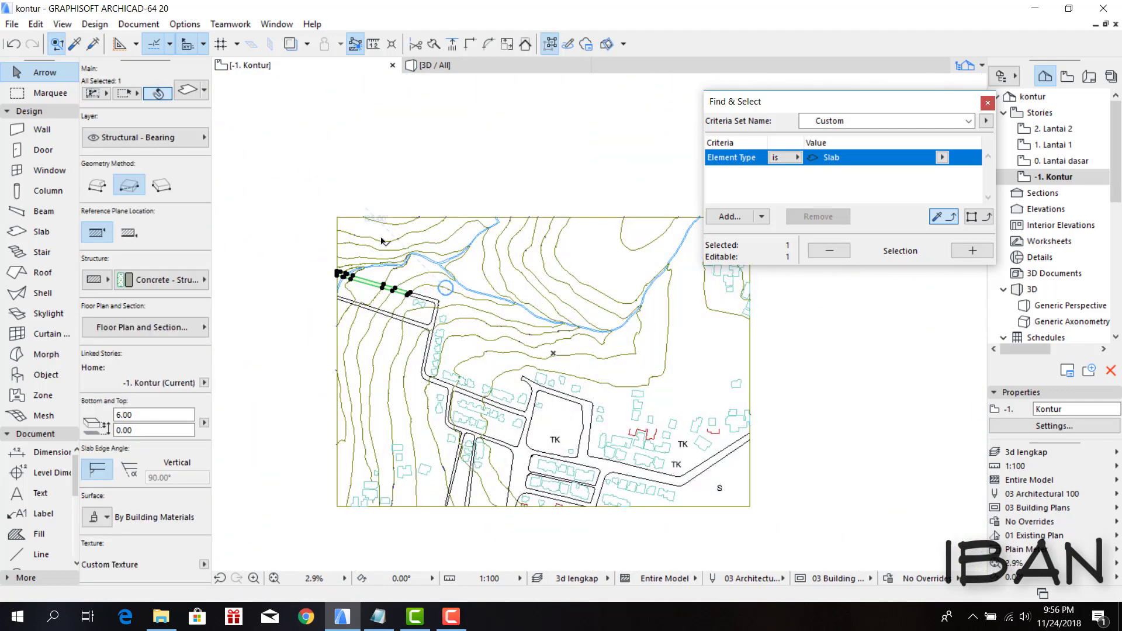
{"action": "scroll", "coordinate": [409, 292], "scroll_direction": "up", "scroll_amount": 3}
{"action": "scroll", "coordinate": [373, 298], "scroll_direction": "up", "scroll_amount": 2}
{"action": "scroll", "coordinate": [362, 304], "scroll_direction": "up", "scroll_amount": 2}
{"action": "left_click", "coordinate": [359, 307]}
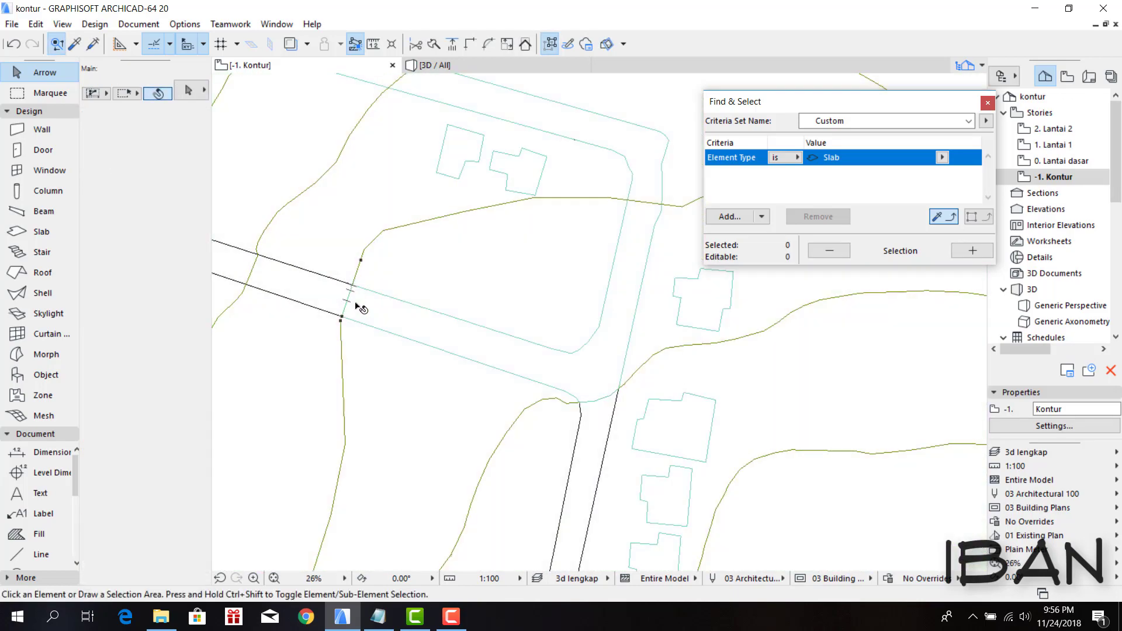
- Review the road slab's corner at the junction near the buildings
{"action": "scroll", "coordinate": [339, 298], "scroll_direction": "up", "scroll_amount": 3}
{"action": "scroll", "coordinate": [608, 313], "scroll_direction": "down", "scroll_amount": 2}
{"action": "scroll", "coordinate": [501, 313], "scroll_direction": "down", "scroll_amount": 2}
{"action": "scroll", "coordinate": [529, 318], "scroll_direction": "up", "scroll_amount": 4}
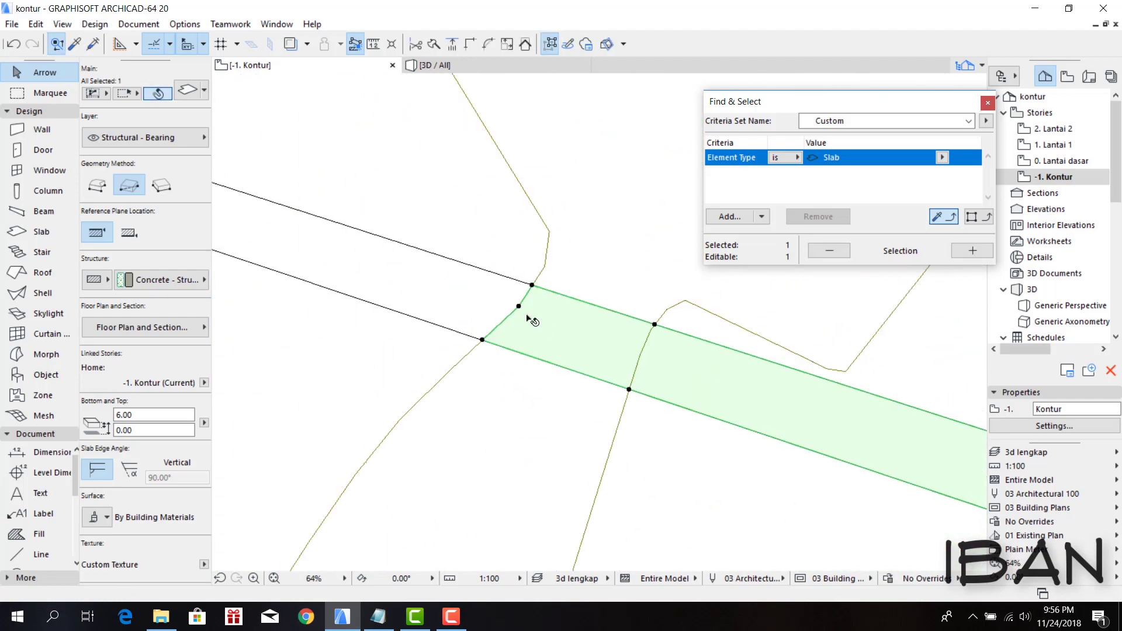
{"action": "mouse_move", "coordinate": [528, 318]}
{"action": "middle_mouse_down"}
{"action": "mouse_move", "coordinate": [358, 283]}
{"action": "mouse_move", "coordinate": [344, 255]}
{"action": "middle_mouse_up"}
{"action": "middle_click_drag", "start_coordinate": [395, 314], "coordinate": [381, 213]}
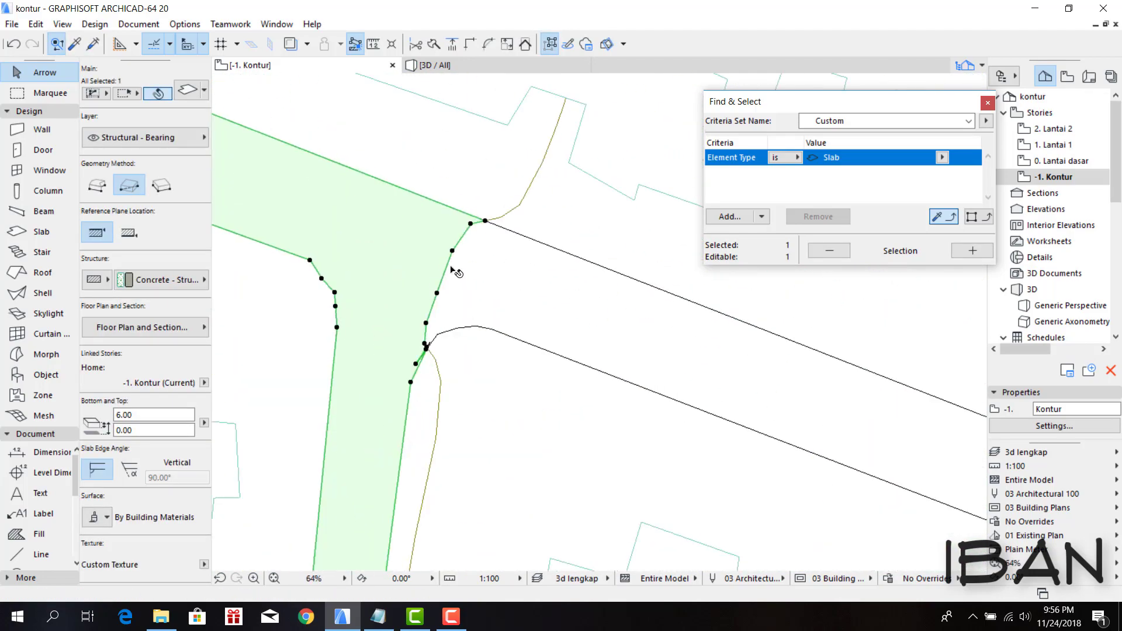
{"action": "left_click", "coordinate": [409, 216]}
{"action": "scroll", "coordinate": [409, 217], "scroll_direction": "up", "scroll_amount": 5}
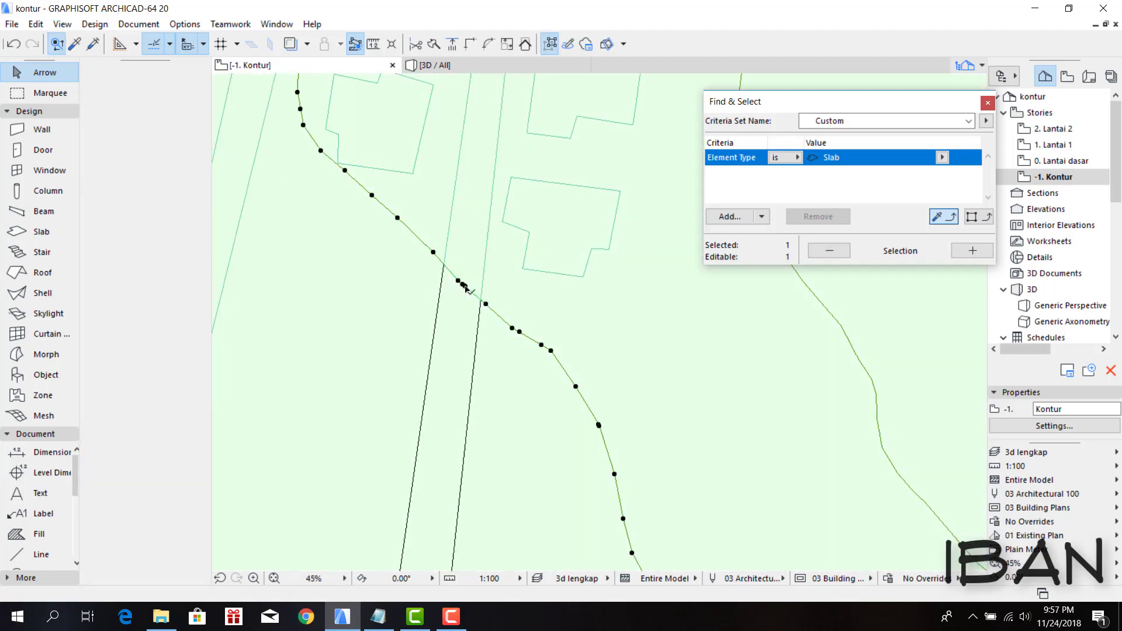
{"action": "scroll", "coordinate": [432, 277], "scroll_direction": "down", "scroll_amount": 5}
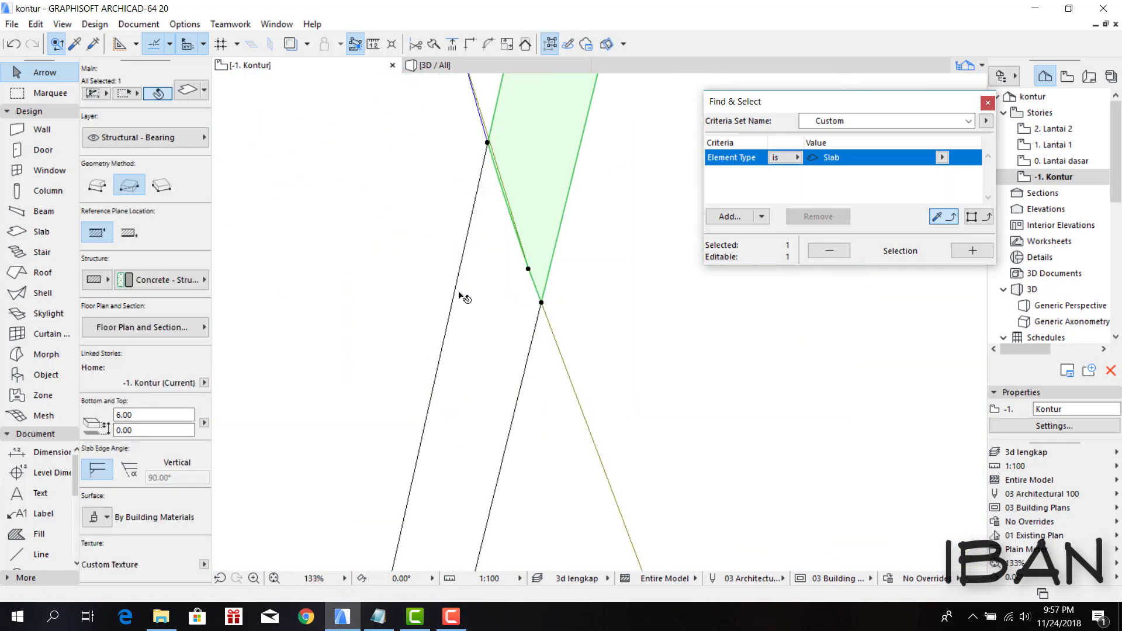
{"action": "scroll", "coordinate": [458, 295], "scroll_direction": "down", "scroll_amount": 10}
{"action": "scroll", "coordinate": [384, 277], "scroll_direction": "up", "scroll_amount": 2}
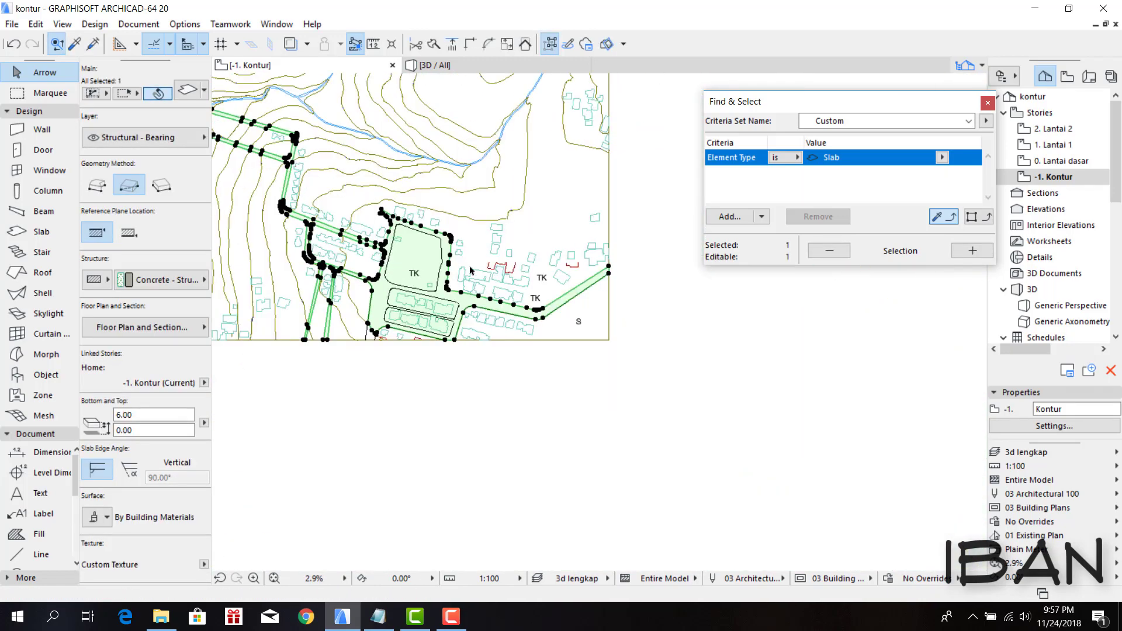
{"action": "scroll", "coordinate": [471, 270], "scroll_direction": "down", "scroll_amount": 4}
{"action": "scroll", "coordinate": [264, 407], "scroll_direction": "up", "scroll_amount": 2}
{"action": "scroll", "coordinate": [264, 408], "scroll_direction": "up", "scroll_amount": 1}
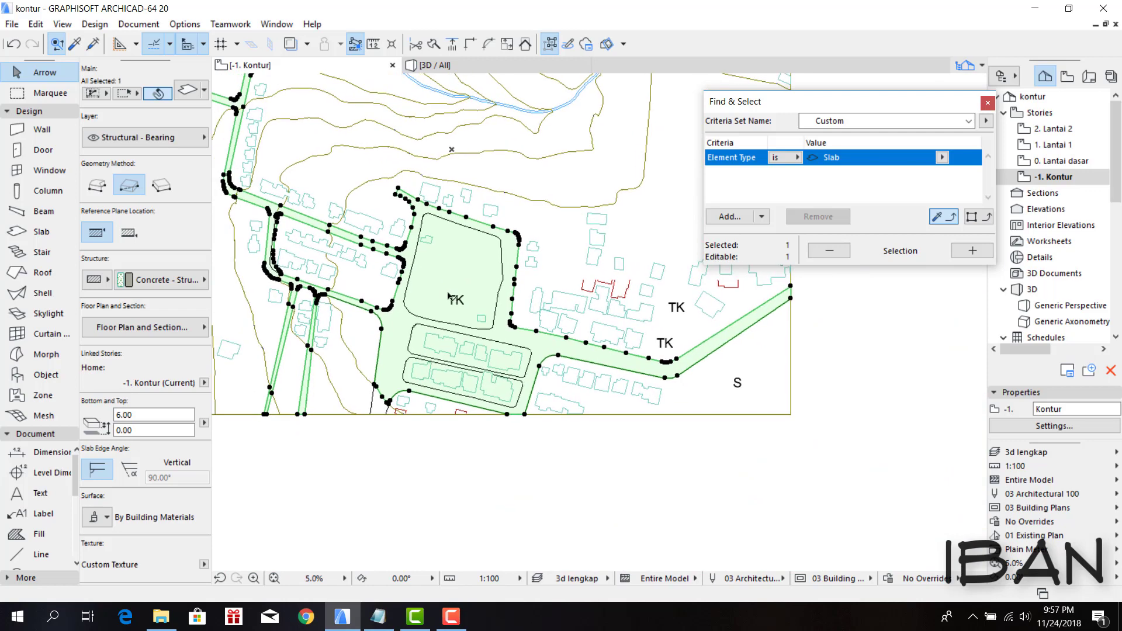
{"action": "scroll", "coordinate": [367, 417], "scroll_direction": "up", "scroll_amount": 2}
{"action": "scroll", "coordinate": [397, 377], "scroll_direction": "up", "scroll_amount": 2}
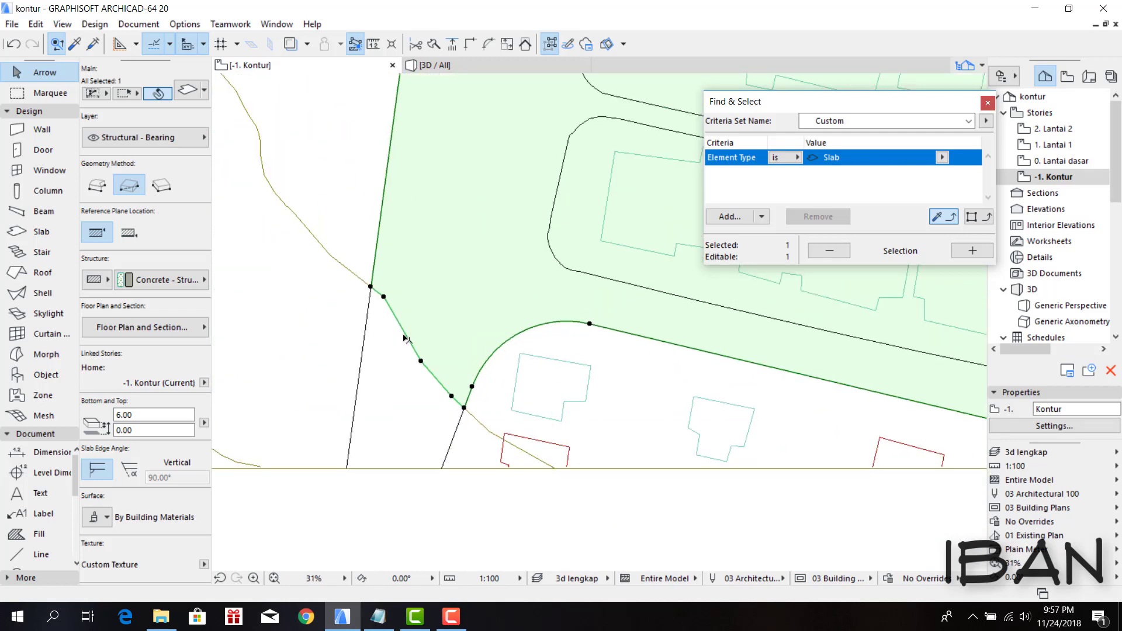
{"action": "left_click", "coordinate": [403, 338]}
{"action": "scroll", "coordinate": [377, 369], "scroll_direction": "down", "scroll_amount": 3}
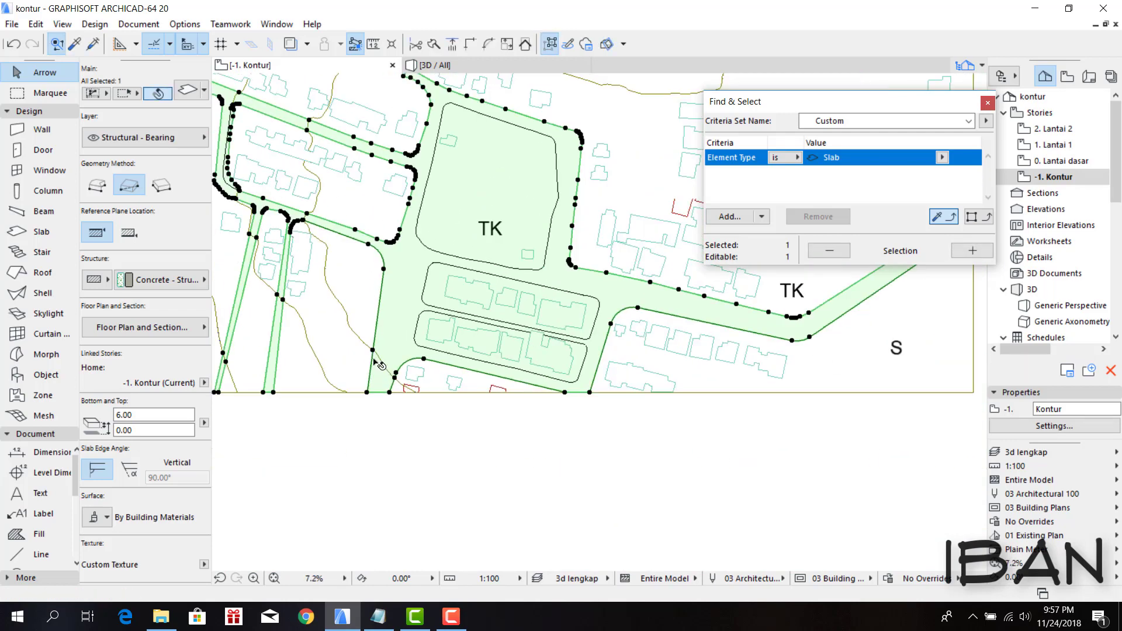
{"action": "scroll", "coordinate": [409, 351], "scroll_direction": "up", "scroll_amount": 1}
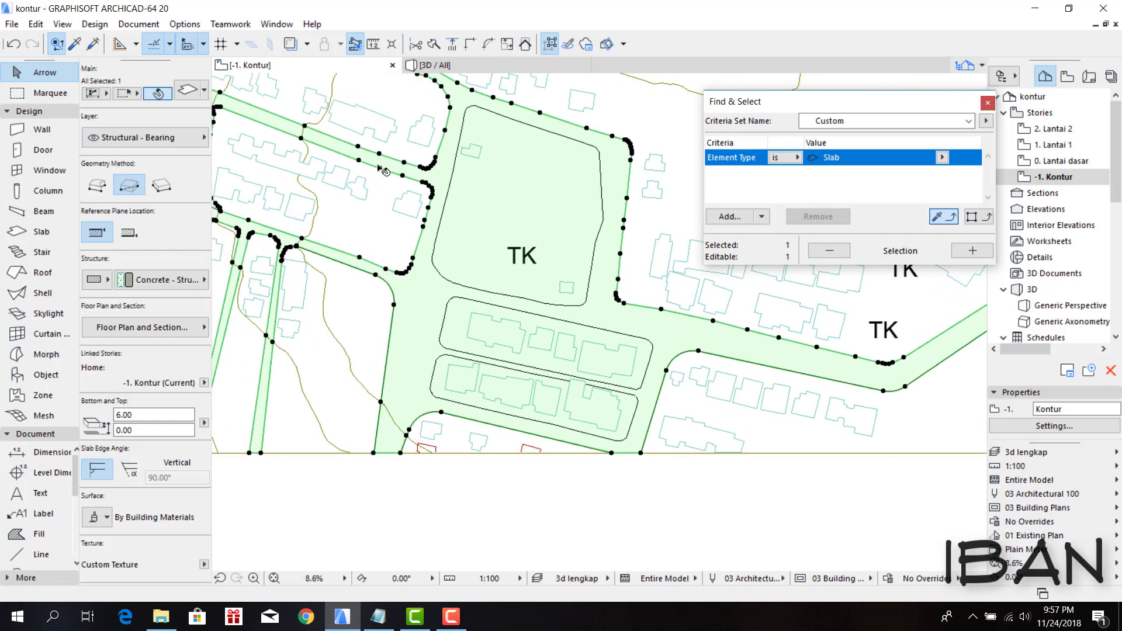
- Magic-wand a hole in the road slab where the large TK block sits
{"action": "left_click", "coordinate": [598, 203]}
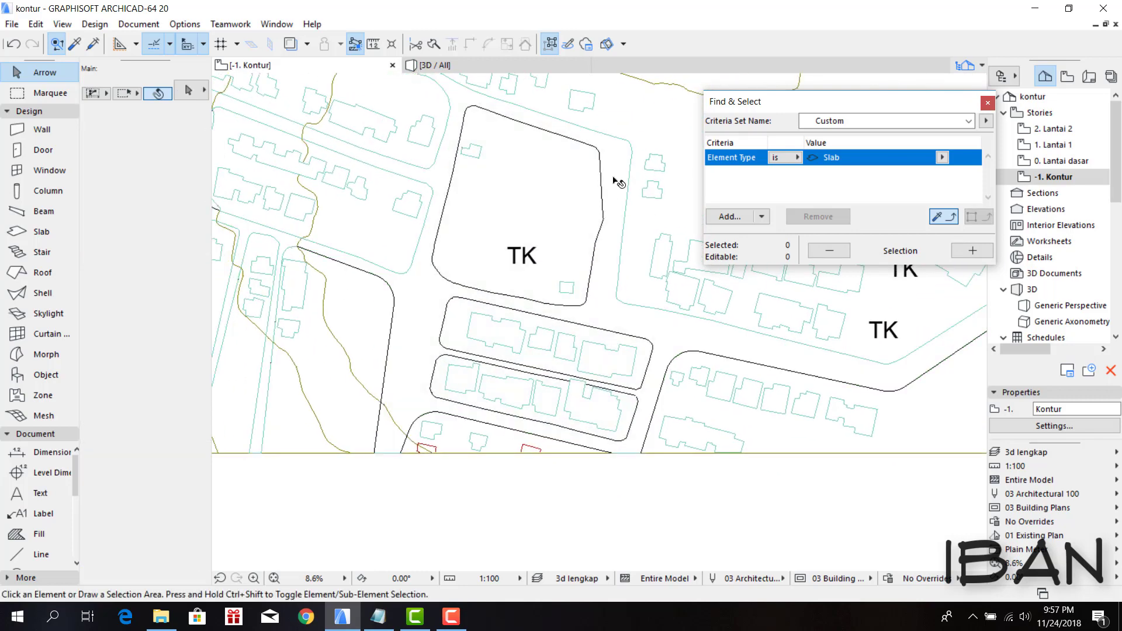
{"action": "left_click", "coordinate": [430, 331]}
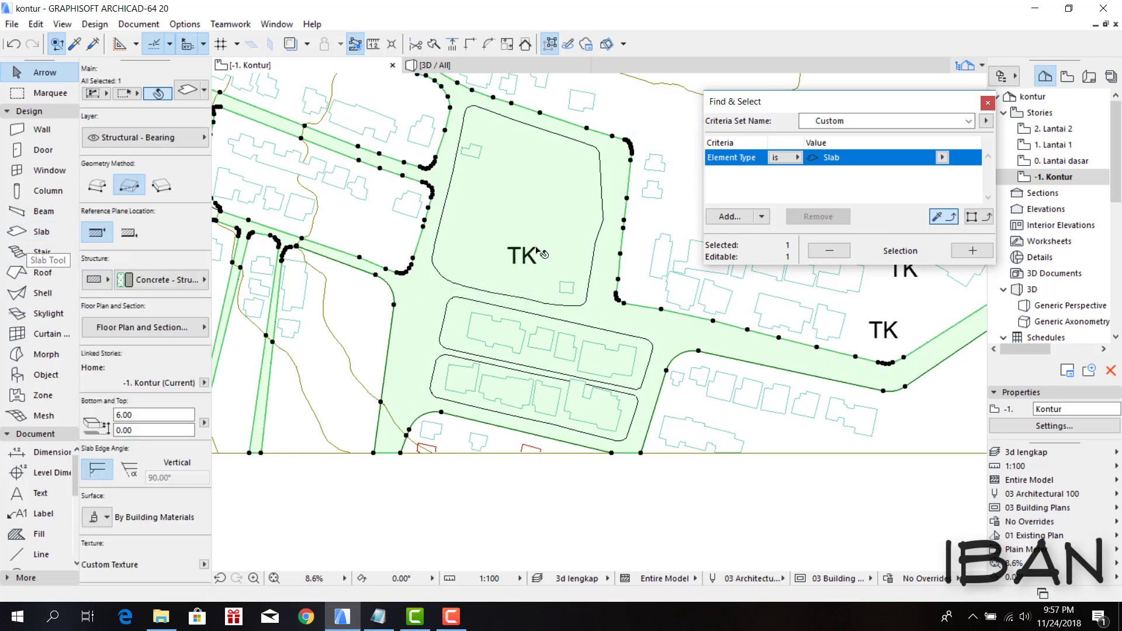
{"action": "left_click", "coordinate": [38, 238]}
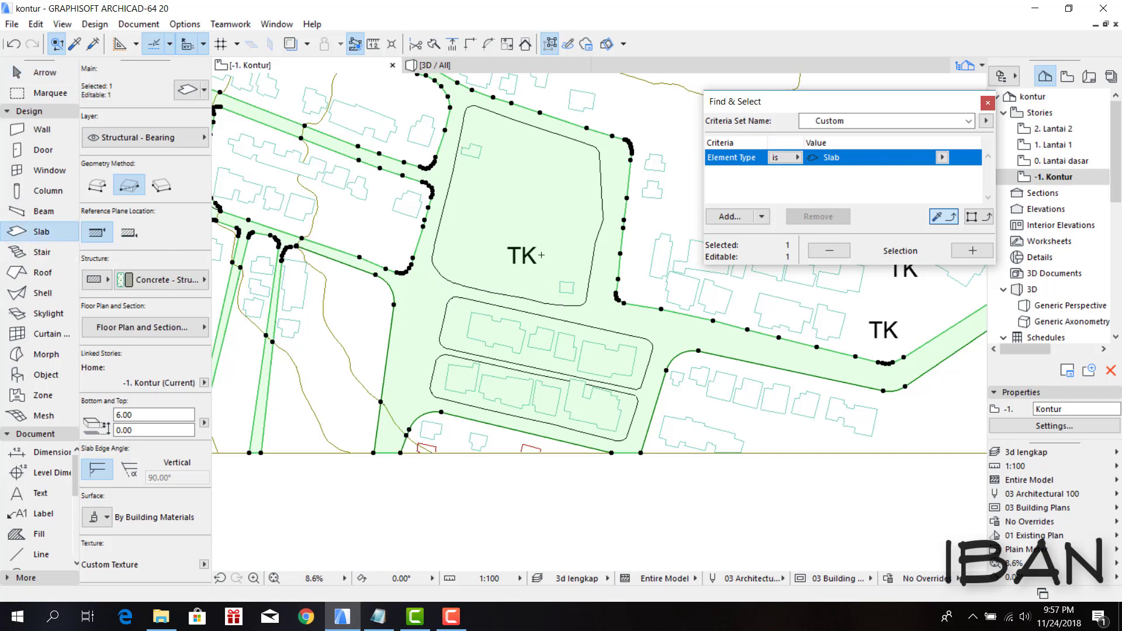
{"action": "middle_click_drag", "start_coordinate": [539, 218], "coordinate": [539, 342]}
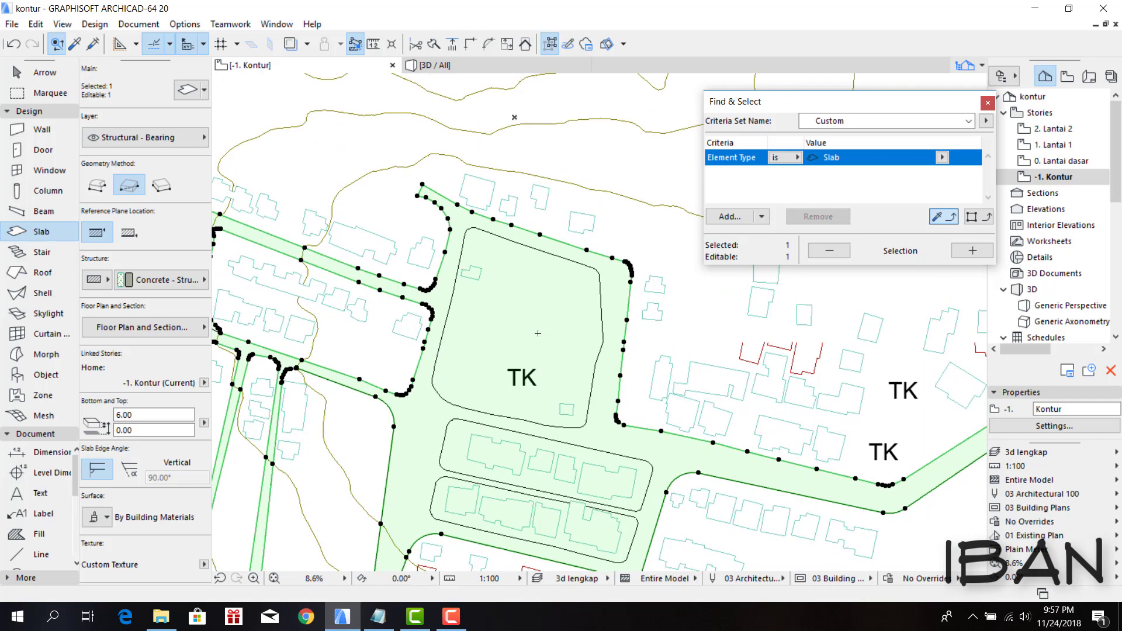
{"action": "left_click", "coordinate": [538, 334]}
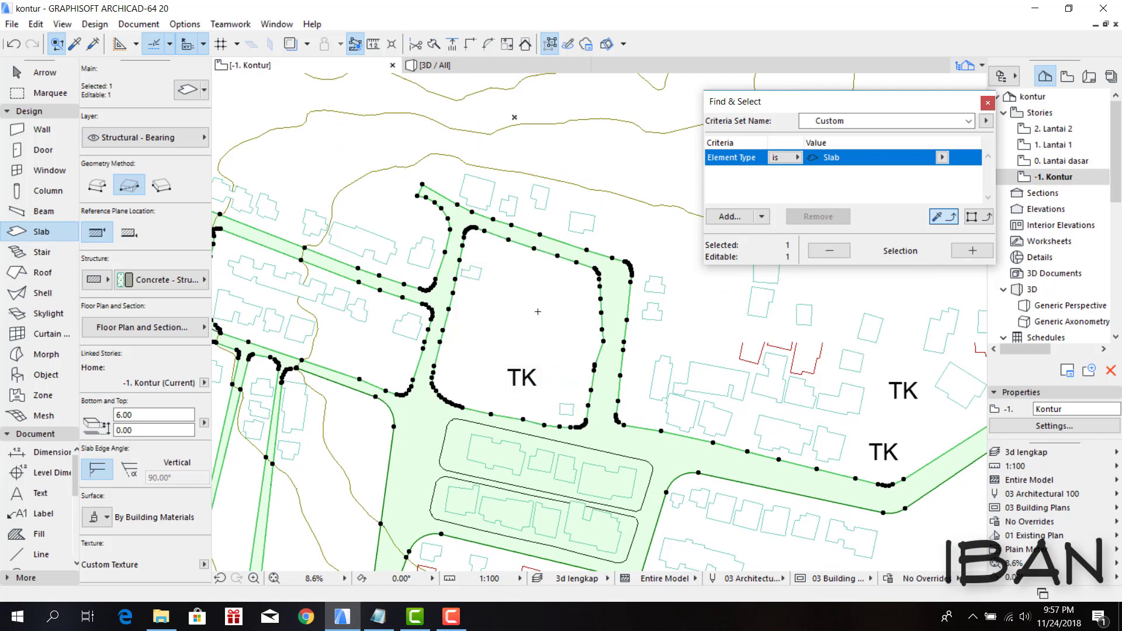
- Attempt hole cuts for the long lower blocks, dismissing each region-not-found warning
{"action": "scroll", "coordinate": [537, 311], "scroll_direction": "down", "scroll_amount": 2}
{"action": "scroll", "coordinate": [467, 322], "scroll_direction": "up", "scroll_amount": 3}
{"action": "scroll", "coordinate": [472, 214], "scroll_direction": "down", "scroll_amount": 2}
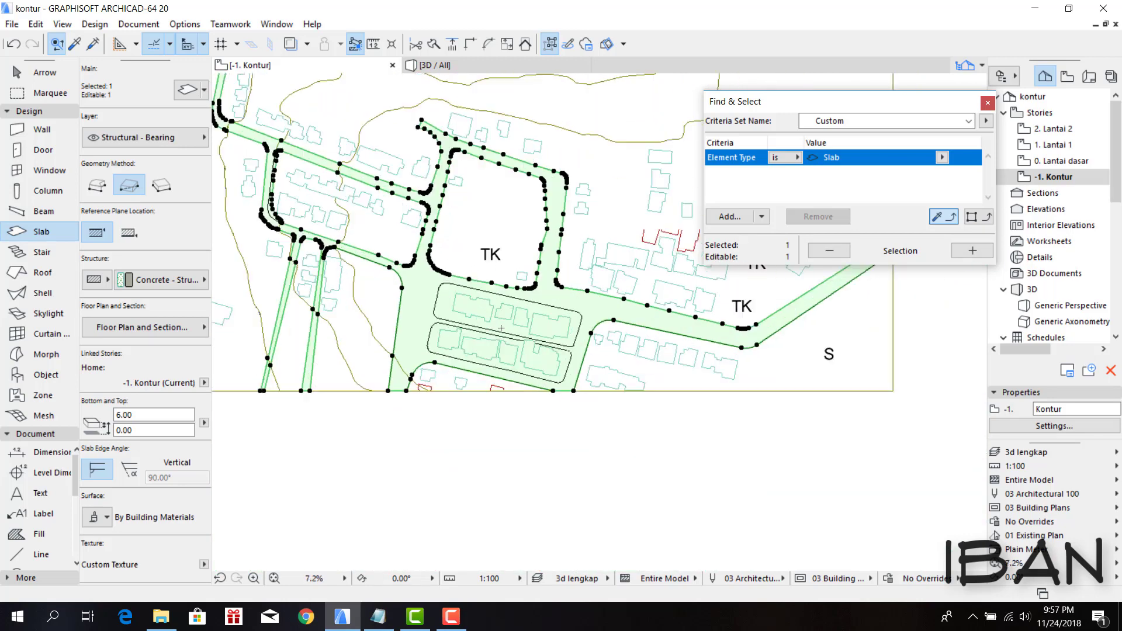
{"action": "scroll", "coordinate": [509, 233], "scroll_direction": "up", "scroll_amount": 2}
{"action": "scroll", "coordinate": [420, 270], "scroll_direction": "up", "scroll_amount": 3}
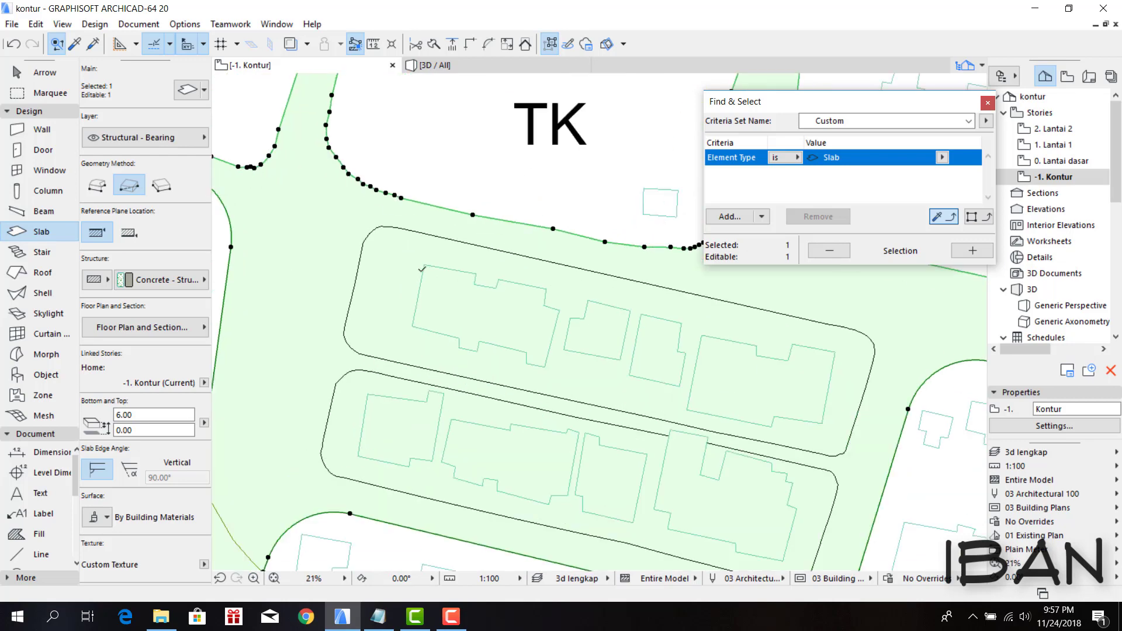
{"action": "left_click", "coordinate": [395, 286]}
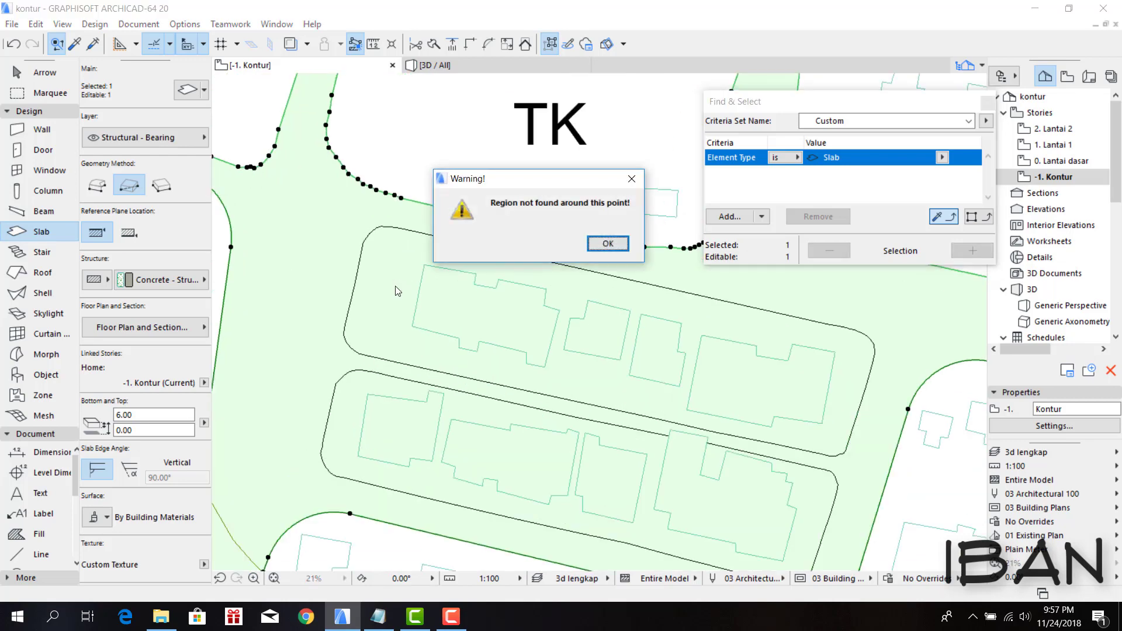
{"action": "left_click", "coordinate": [608, 244]}
{"action": "scroll", "coordinate": [371, 358], "scroll_direction": "down", "scroll_amount": 3}
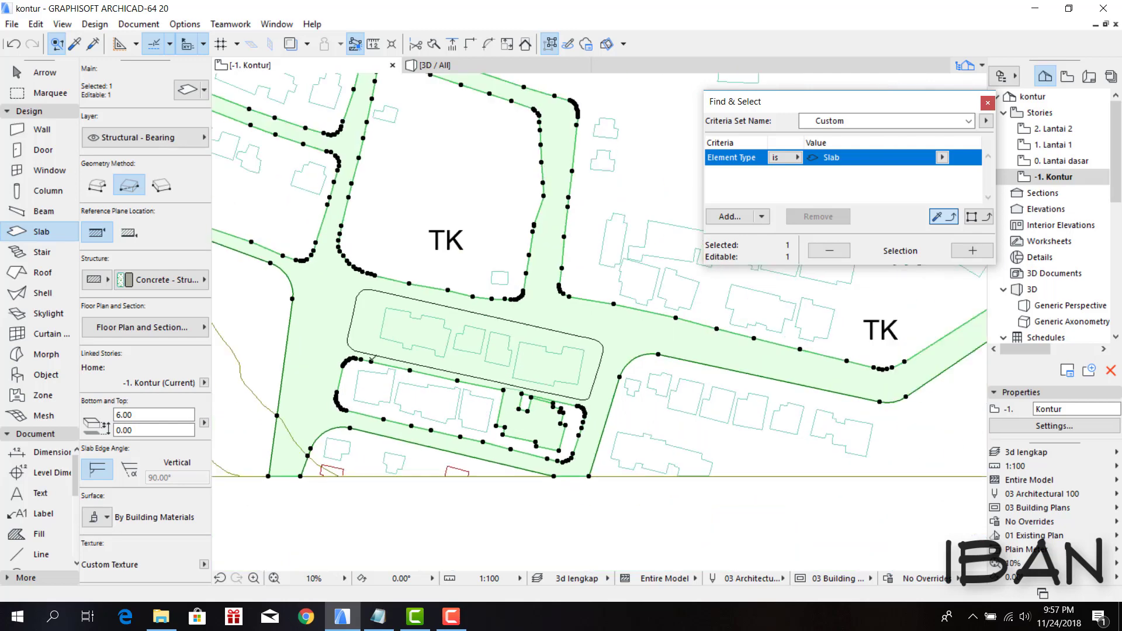
{"action": "scroll", "coordinate": [520, 406], "scroll_direction": "up", "scroll_amount": 3}
{"action": "scroll", "coordinate": [519, 406], "scroll_direction": "up", "scroll_amount": 3}
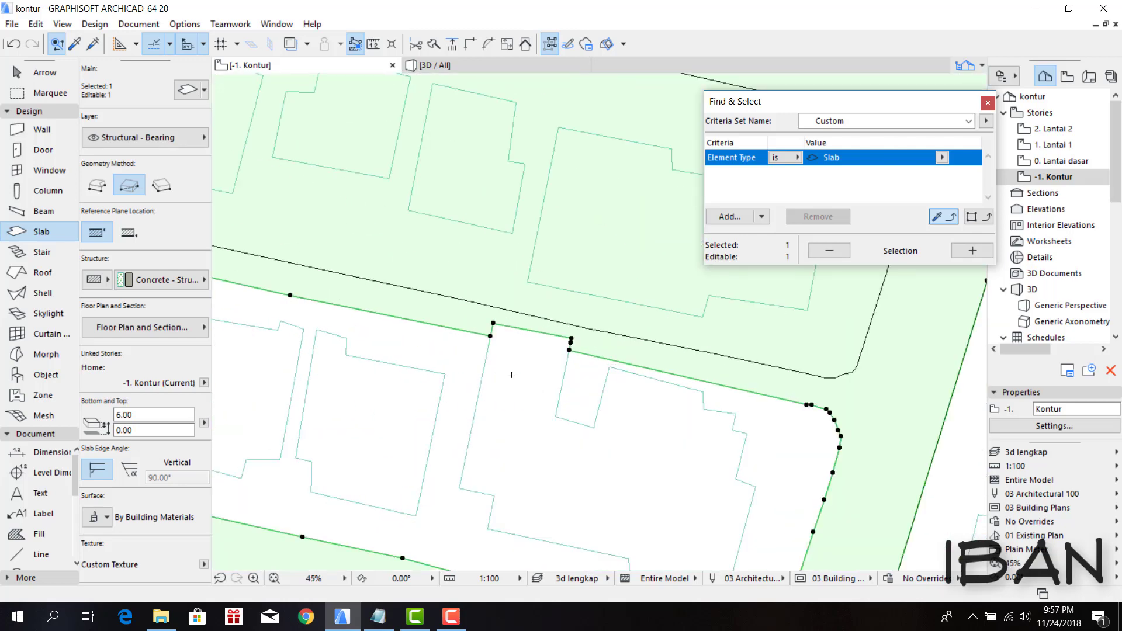
{"action": "scroll", "coordinate": [512, 374], "scroll_direction": "down", "scroll_amount": 3}
{"action": "left_click", "coordinate": [623, 333]}
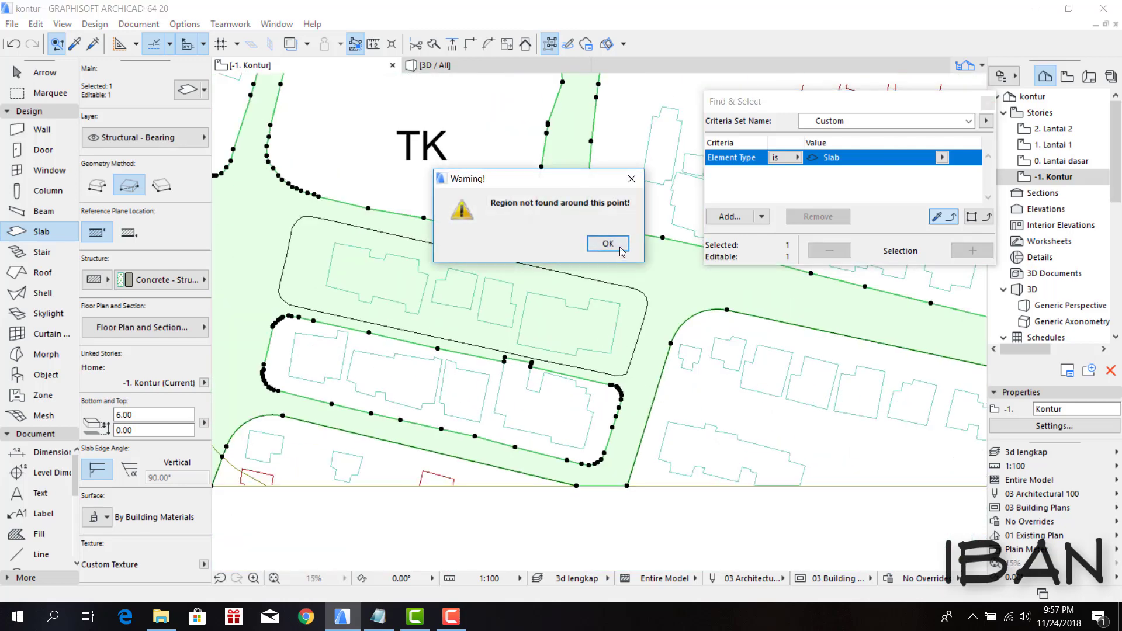
{"action": "left_click", "coordinate": [621, 249]}
{"action": "scroll", "coordinate": [418, 192], "scroll_direction": "up", "scroll_amount": 2}
{"action": "middle_click_drag", "start_coordinate": [416, 177], "coordinate": [497, 225]}
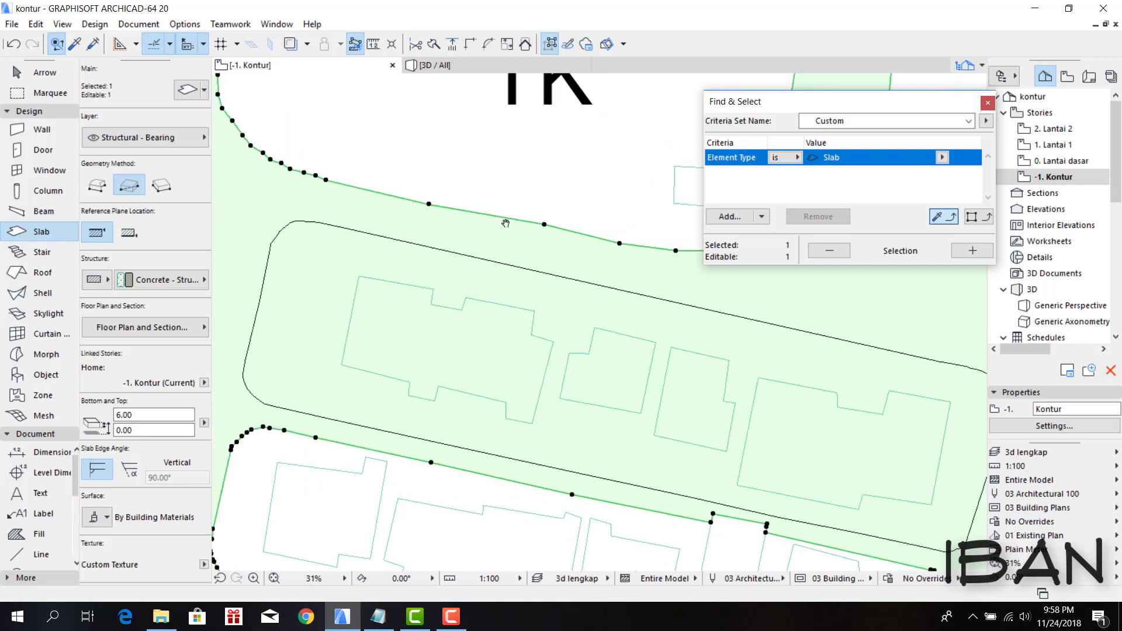
{"action": "left_click", "coordinate": [497, 225]}
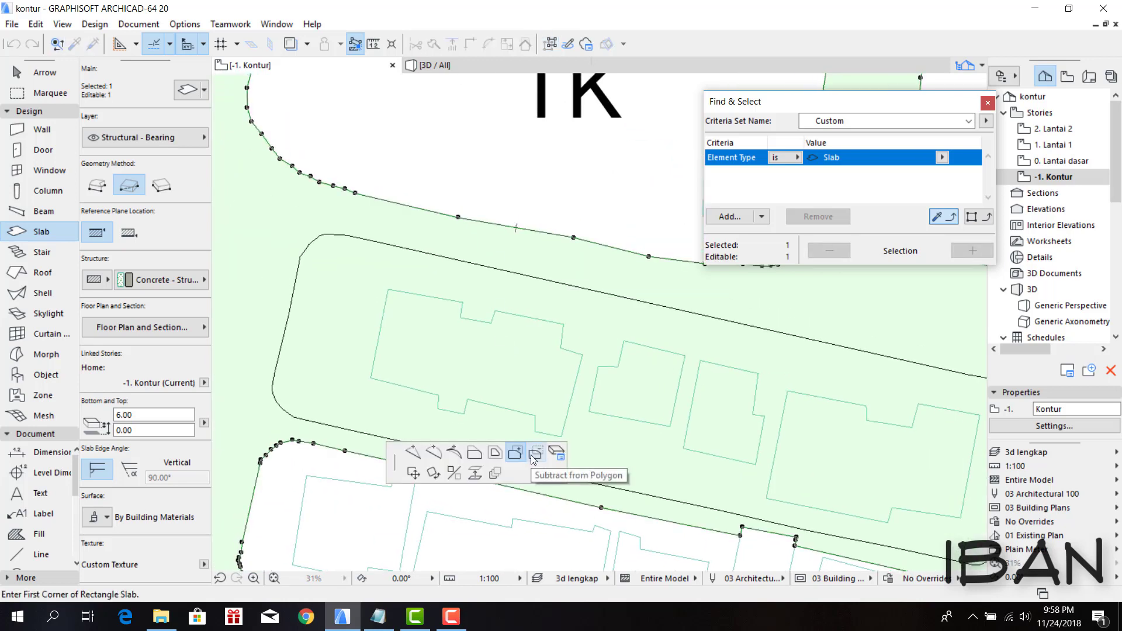
- Draw a Polygonal Subtract-from-Polygon hole around the upper long block in the road slab
{"action": "left_click", "coordinate": [533, 458]}
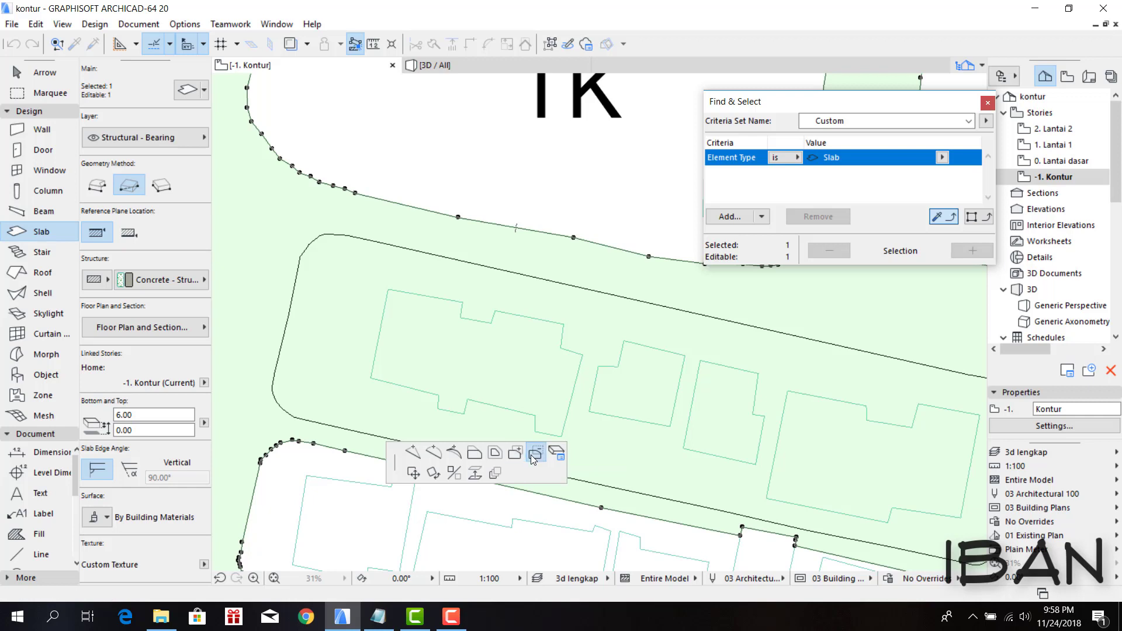
{"action": "left_click", "coordinate": [98, 187]}
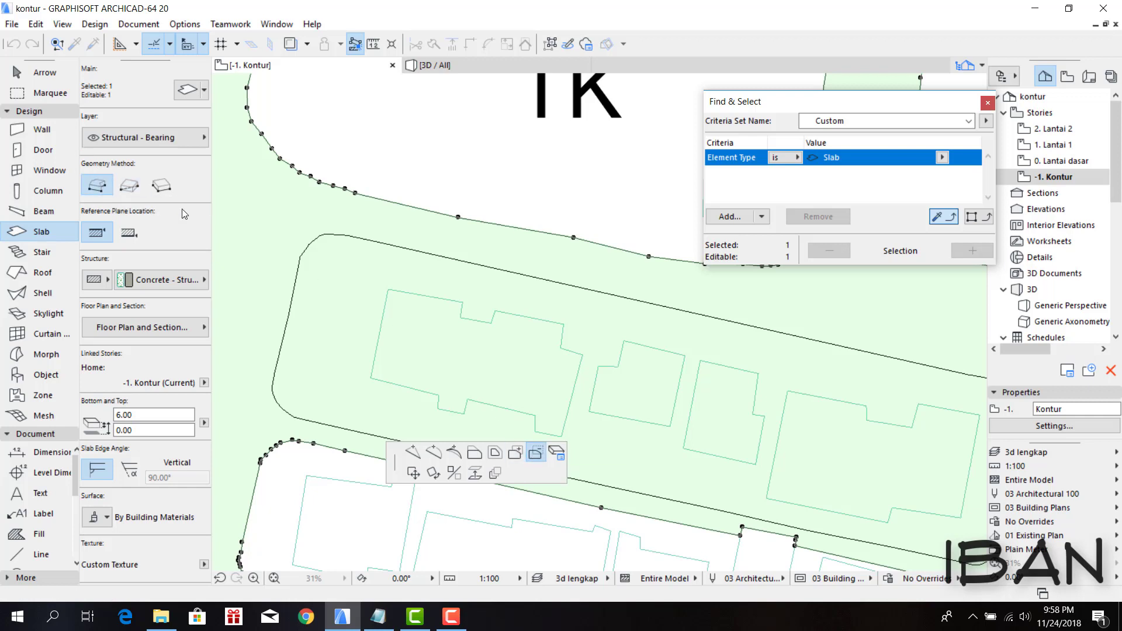
{"action": "left_click", "coordinate": [305, 225]}
{"action": "scroll", "coordinate": [305, 225], "scroll_direction": "down", "scroll_amount": 3}
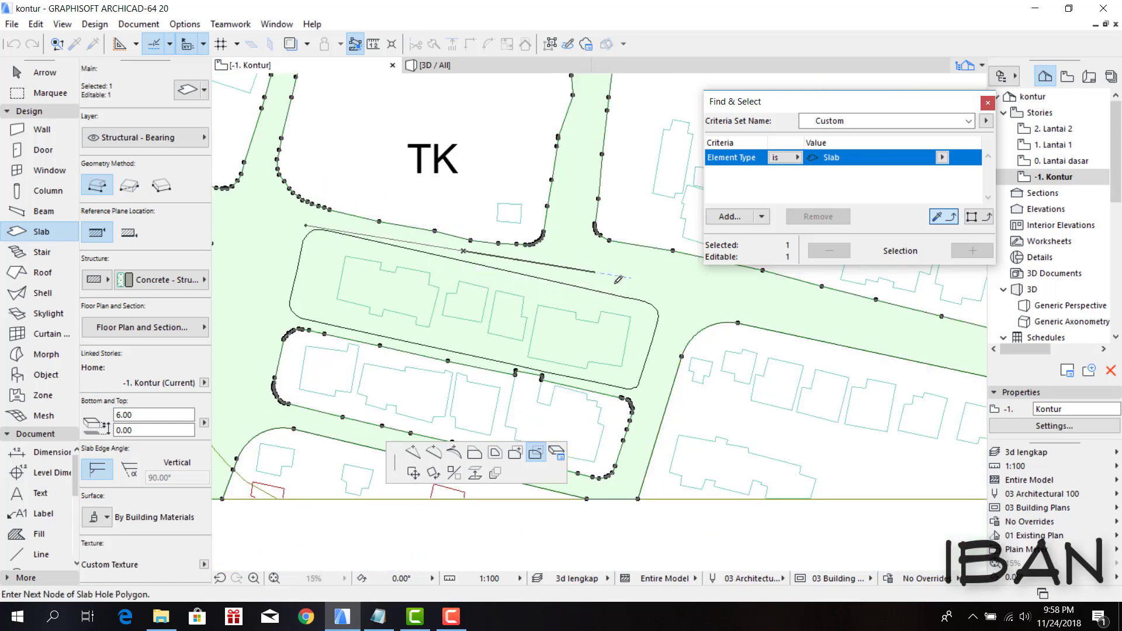
{"action": "left_click", "coordinate": [659, 314]}
{"action": "left_click", "coordinate": [652, 383]}
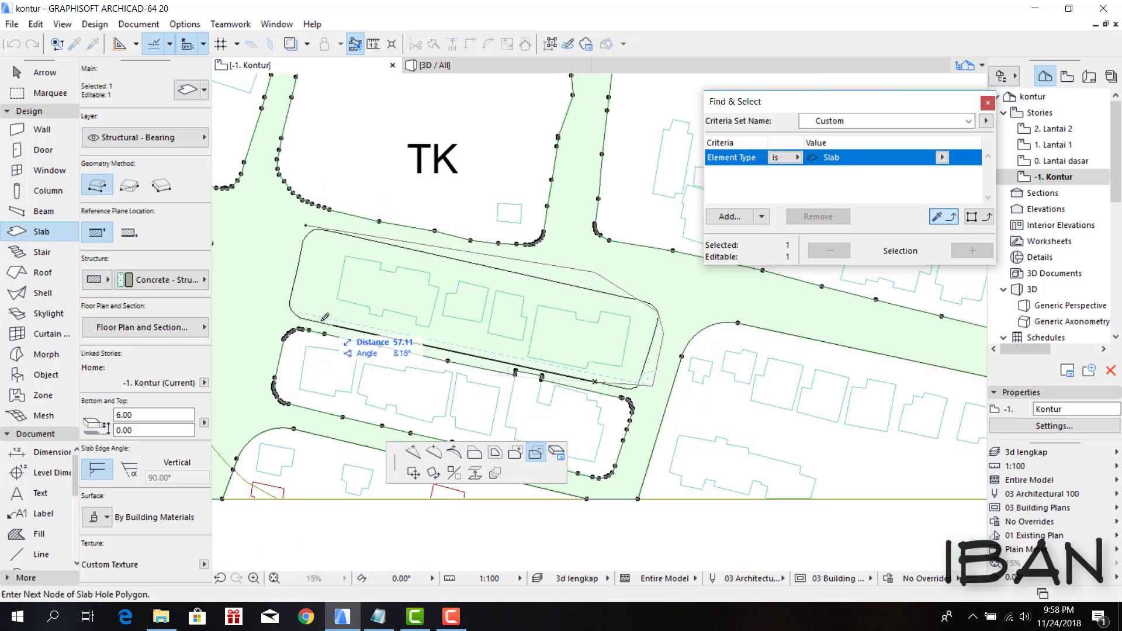
{"action": "left_click", "coordinate": [293, 312]}
{"action": "double_click", "coordinate": [265, 263]}
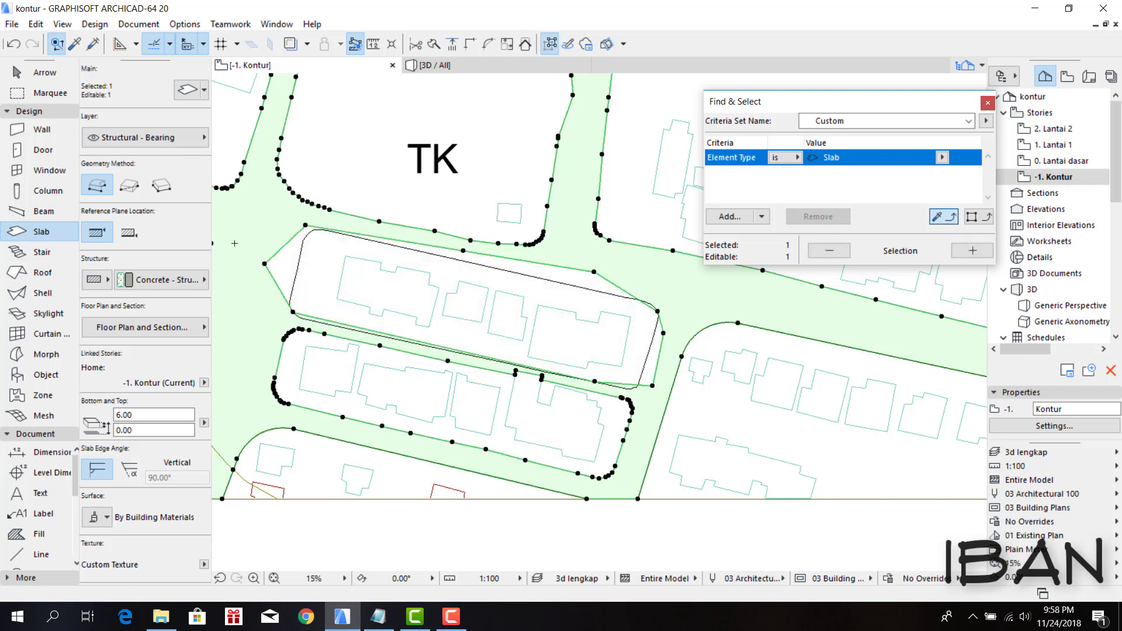
{"action": "scroll", "coordinate": [234, 243], "scroll_direction": "up", "scroll_amount": 3}
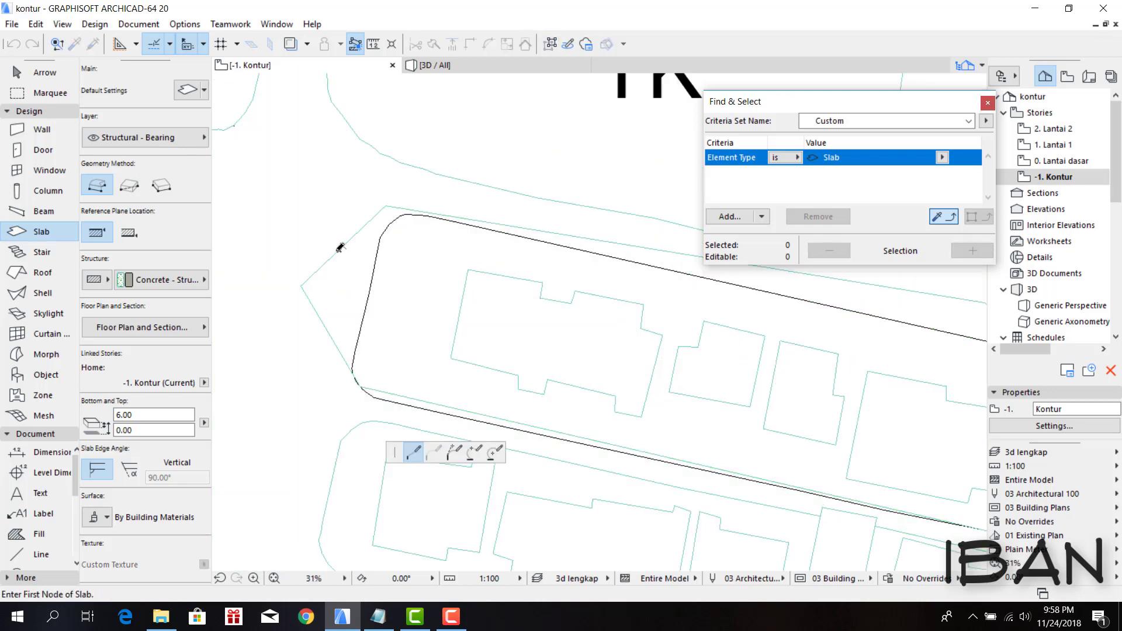
{"action": "left_click", "coordinate": [343, 248]}
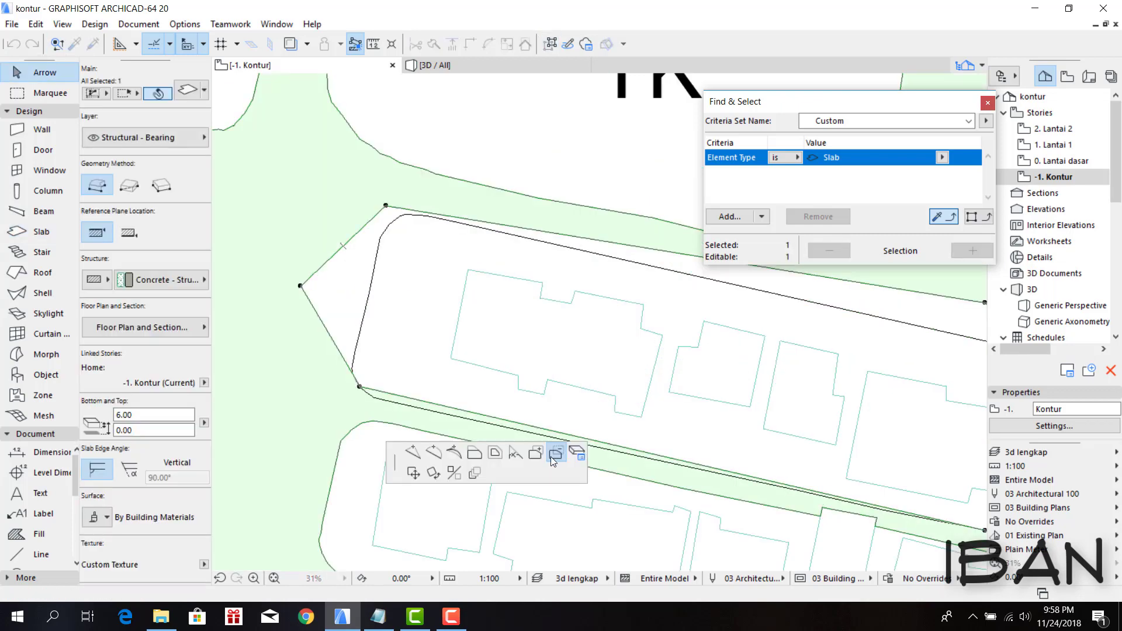
- Pick the add-area option and select the road slab at the long block's right end
{"action": "left_click", "coordinate": [535, 453]}
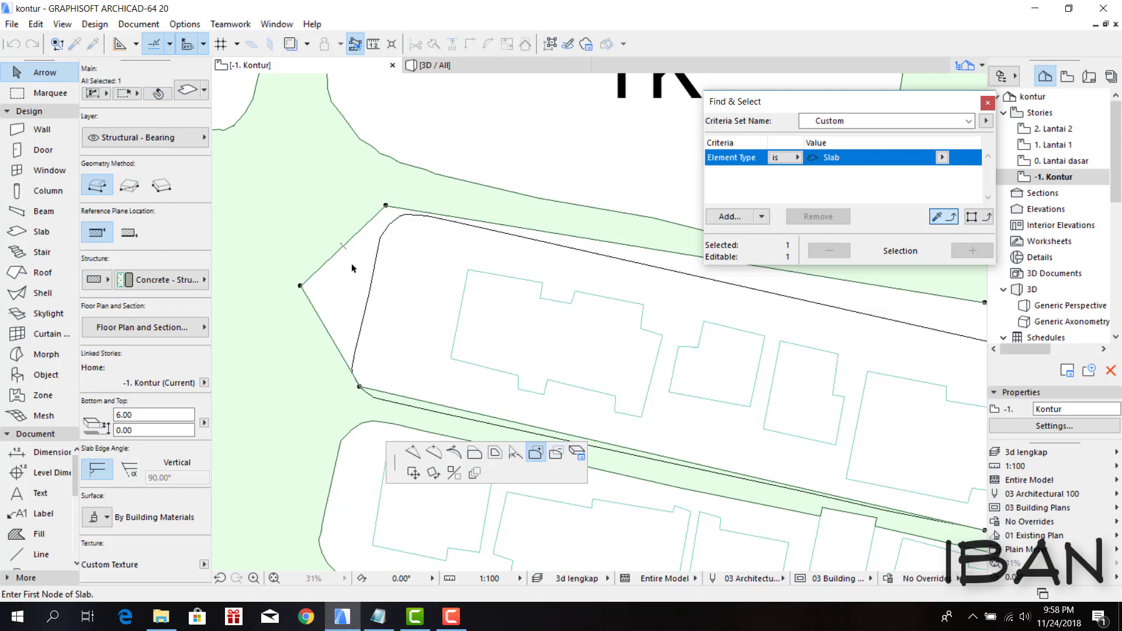
{"action": "scroll", "coordinate": [352, 268], "scroll_direction": "down", "scroll_amount": 3}
{"action": "scroll", "coordinate": [566, 335], "scroll_direction": "up", "scroll_amount": 2}
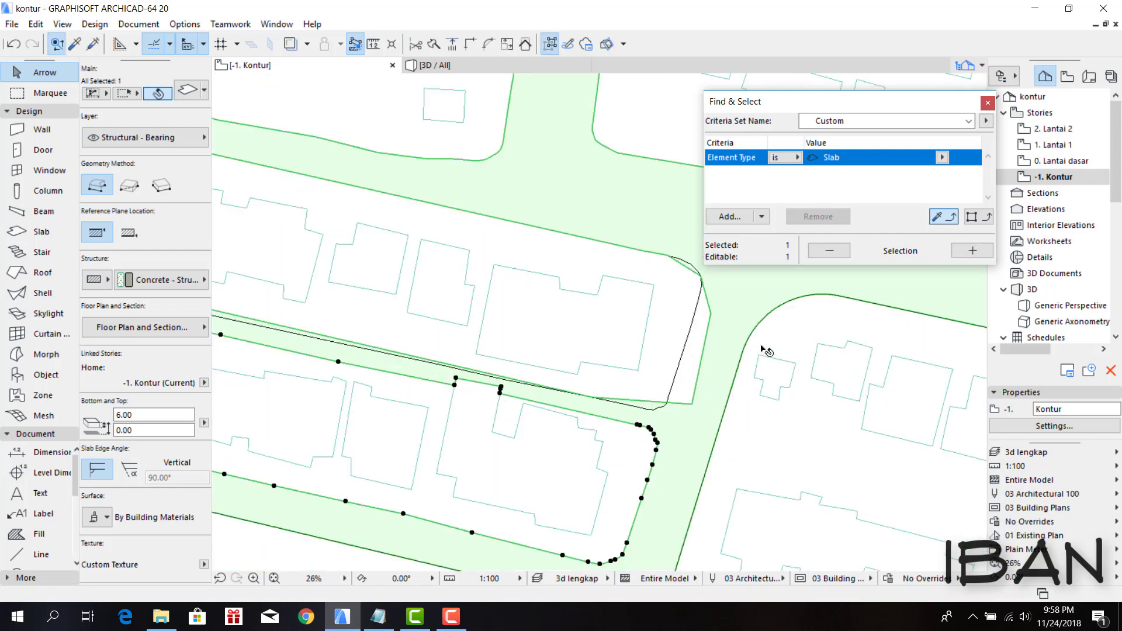
{"action": "scroll", "coordinate": [761, 346], "scroll_direction": "up", "scroll_amount": 3}
{"action": "key", "text": "space"}
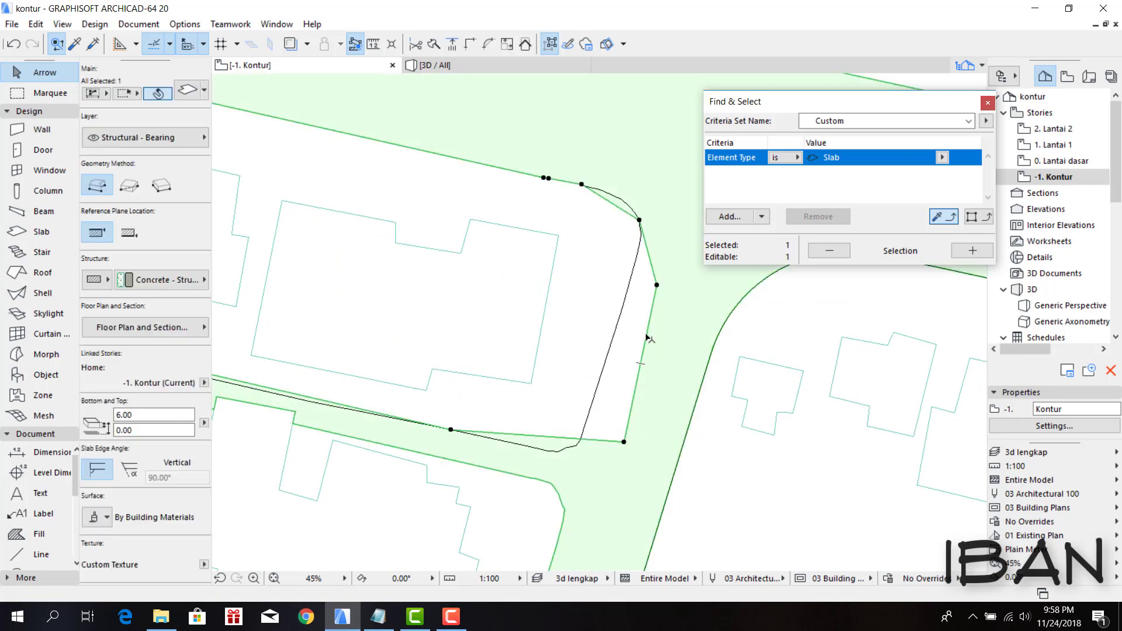
{"action": "left_click", "coordinate": [647, 337]}
{"action": "key", "text": "Escape"}
{"action": "scroll", "coordinate": [645, 243], "scroll_direction": "up", "scroll_amount": 2}
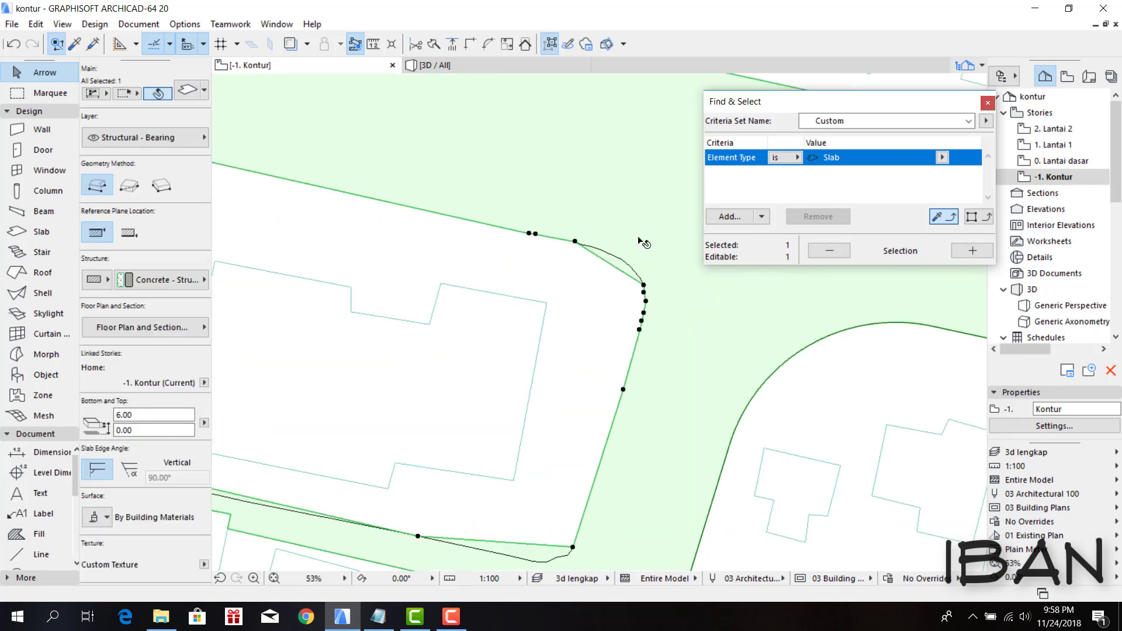
{"action": "scroll", "coordinate": [619, 251], "scroll_direction": "up", "scroll_amount": 2}
- With the Slab tool, Magic Wand-trace the curved road corner edges into the hole outline
{"action": "left_click", "coordinate": [10, 233]}
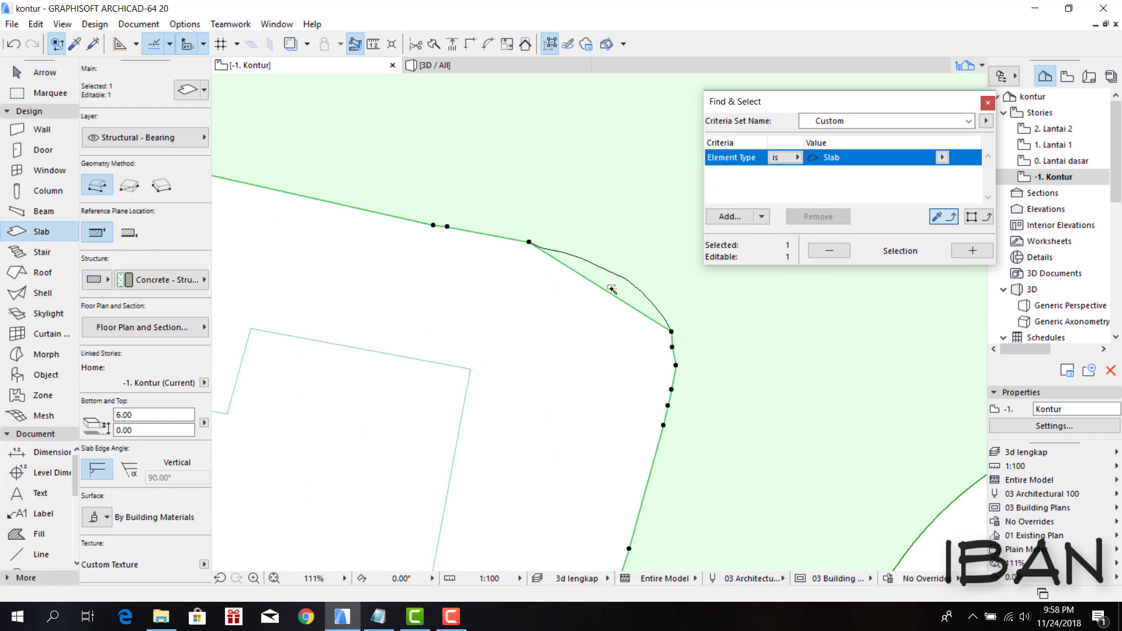
{"action": "scroll", "coordinate": [611, 288], "scroll_direction": "down", "scroll_amount": 3}
{"action": "scroll", "coordinate": [611, 327], "scroll_direction": "up", "scroll_amount": 2}
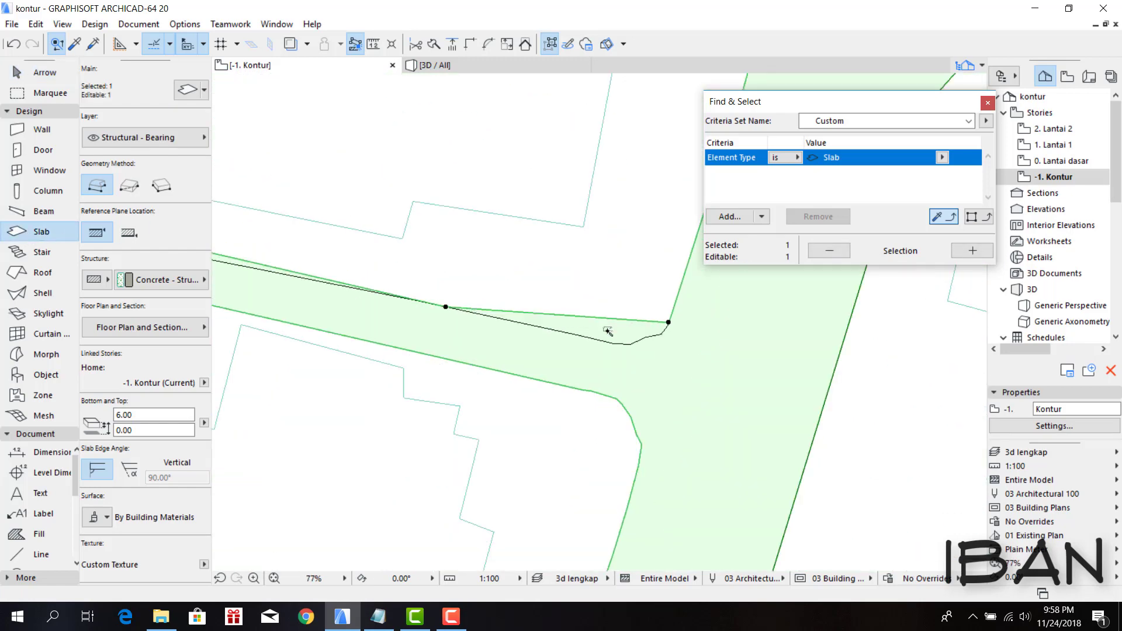
{"action": "left_click", "coordinate": [608, 329]}
{"action": "scroll", "coordinate": [608, 328], "scroll_direction": "down", "scroll_amount": 4}
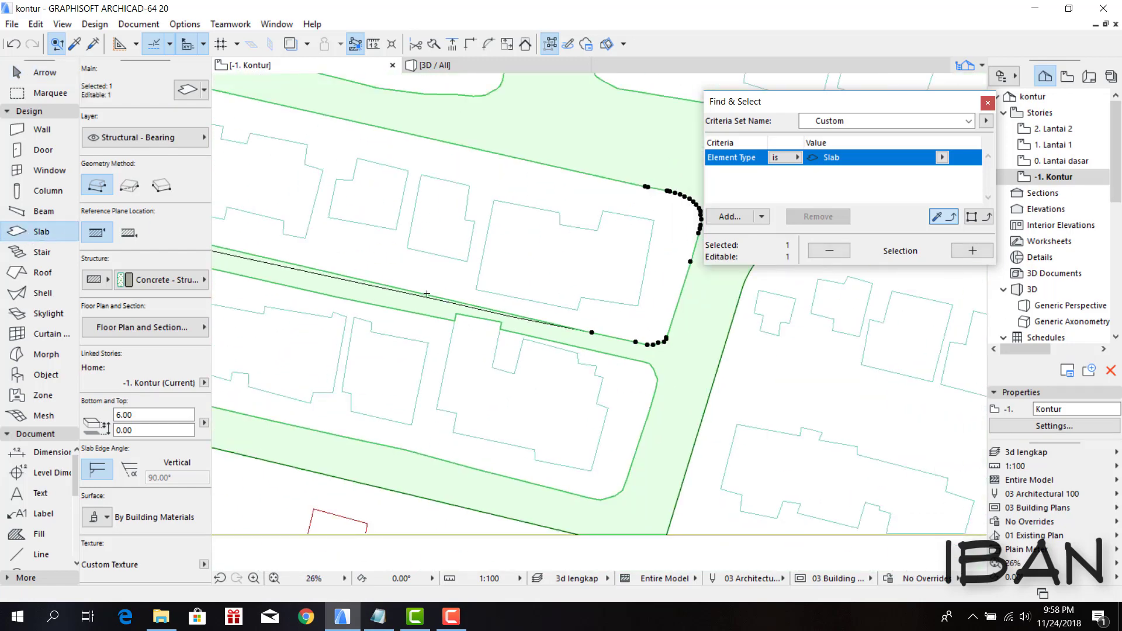
{"action": "scroll", "coordinate": [588, 321], "scroll_direction": "up", "scroll_amount": 3}
{"action": "scroll", "coordinate": [628, 318], "scroll_direction": "down", "scroll_amount": 10}
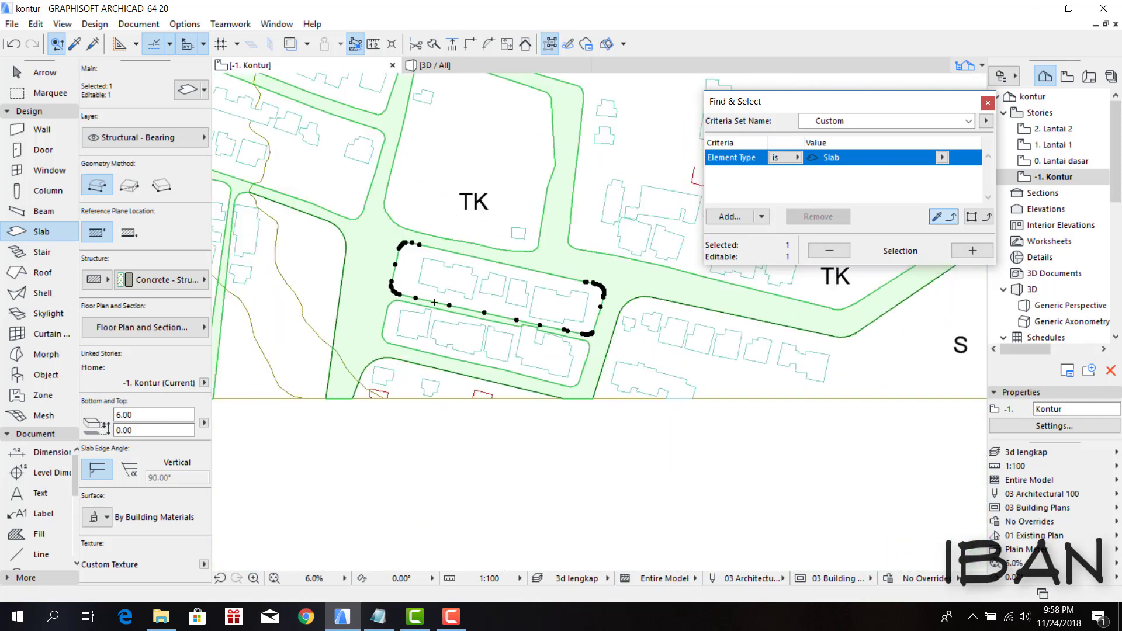
{"action": "scroll", "coordinate": [628, 318], "scroll_direction": "down", "scroll_amount": 2}
{"action": "scroll", "coordinate": [480, 293], "scroll_direction": "down", "scroll_amount": 1}
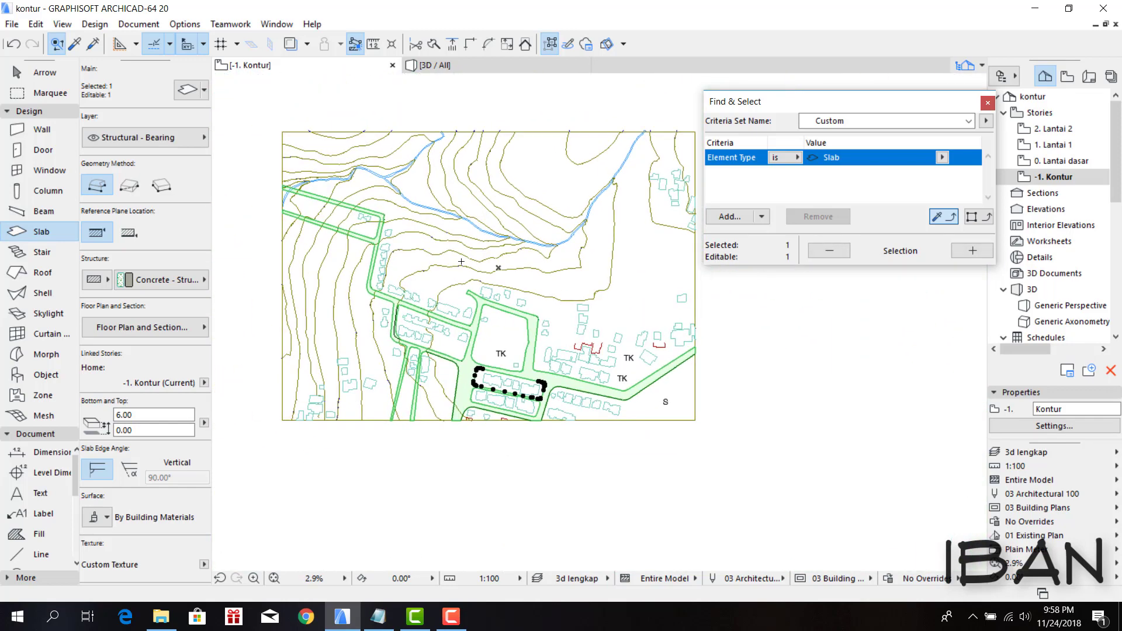
{"action": "key", "text": "F3"}
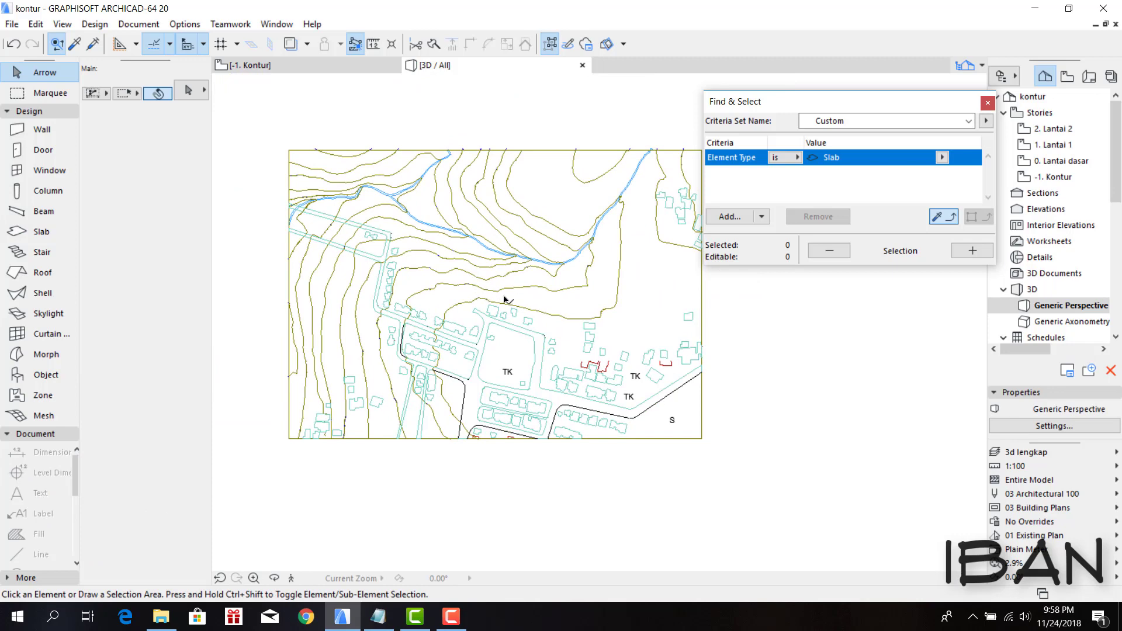
{"action": "scroll", "coordinate": [606, 393], "scroll_direction": "up", "scroll_amount": 2}
{"action": "scroll", "coordinate": [561, 432], "scroll_direction": "up", "scroll_amount": 2}
{"action": "scroll", "coordinate": [554, 442], "scroll_direction": "up", "scroll_amount": 2}
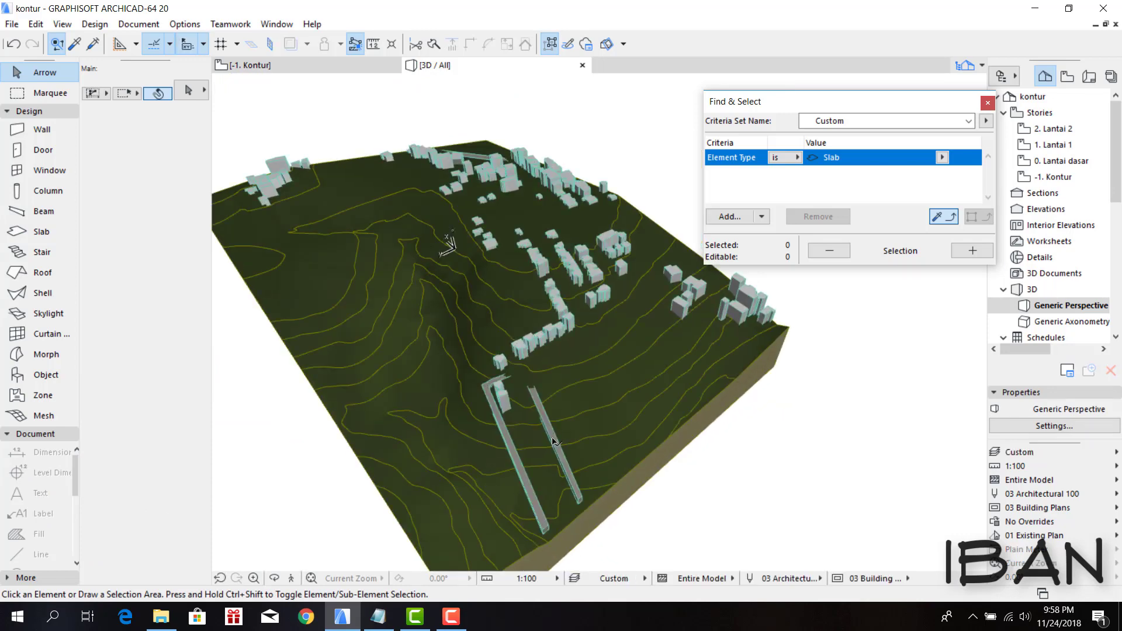
{"action": "left_click", "coordinate": [553, 442]}
{"action": "mouse_move", "coordinate": [591, 362]}
{"action": "middle_mouse_down", "text": "shift"}
{"action": "mouse_move", "coordinate": [546, 304]}
{"action": "mouse_move", "coordinate": [557, 311]}
{"action": "middle_mouse_up", "text": "shift"}
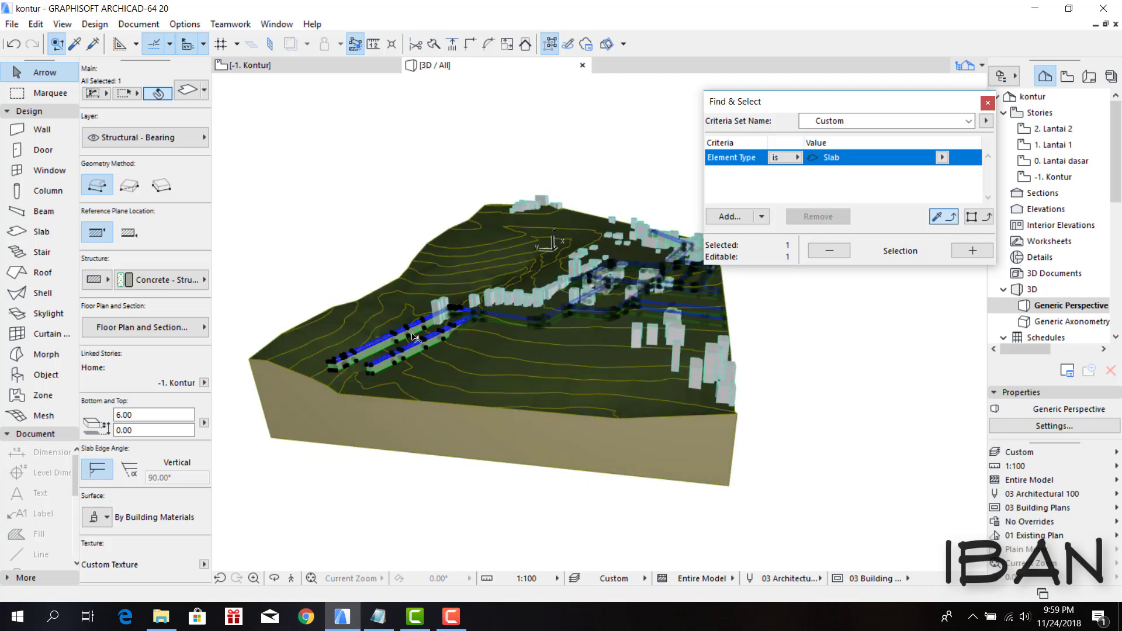
{"action": "scroll", "coordinate": [415, 333], "scroll_direction": "up", "scroll_amount": 1}
{"action": "scroll", "coordinate": [412, 325], "scroll_direction": "up", "scroll_amount": 1}
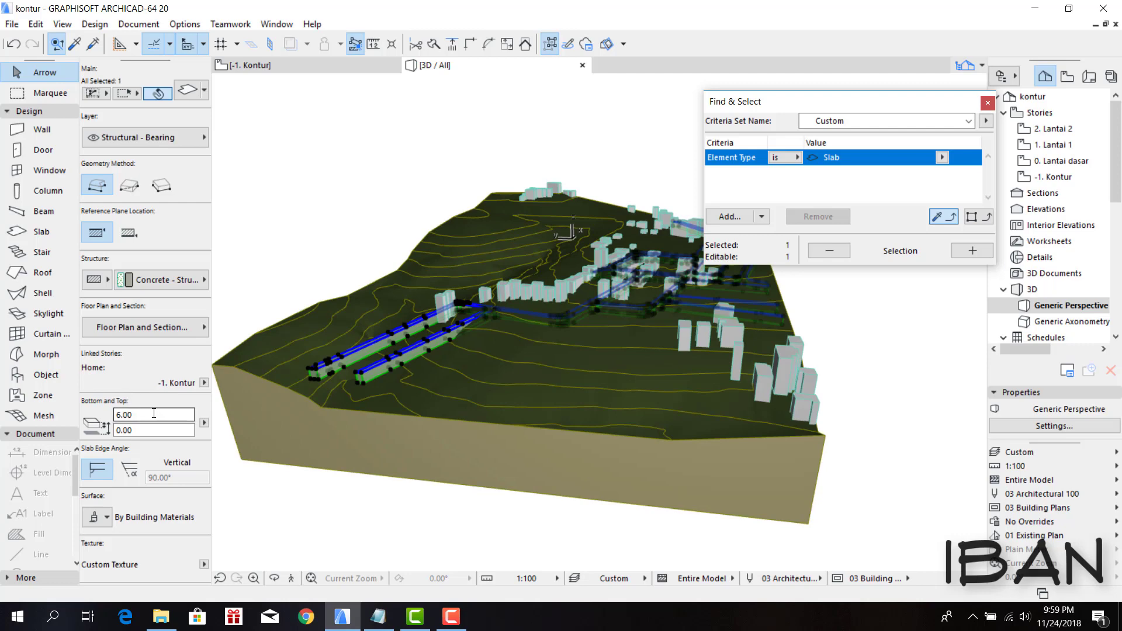
{"action": "middle_click_drag", "start_coordinate": [344, 400], "coordinate": [462, 305], "text": "shift"}
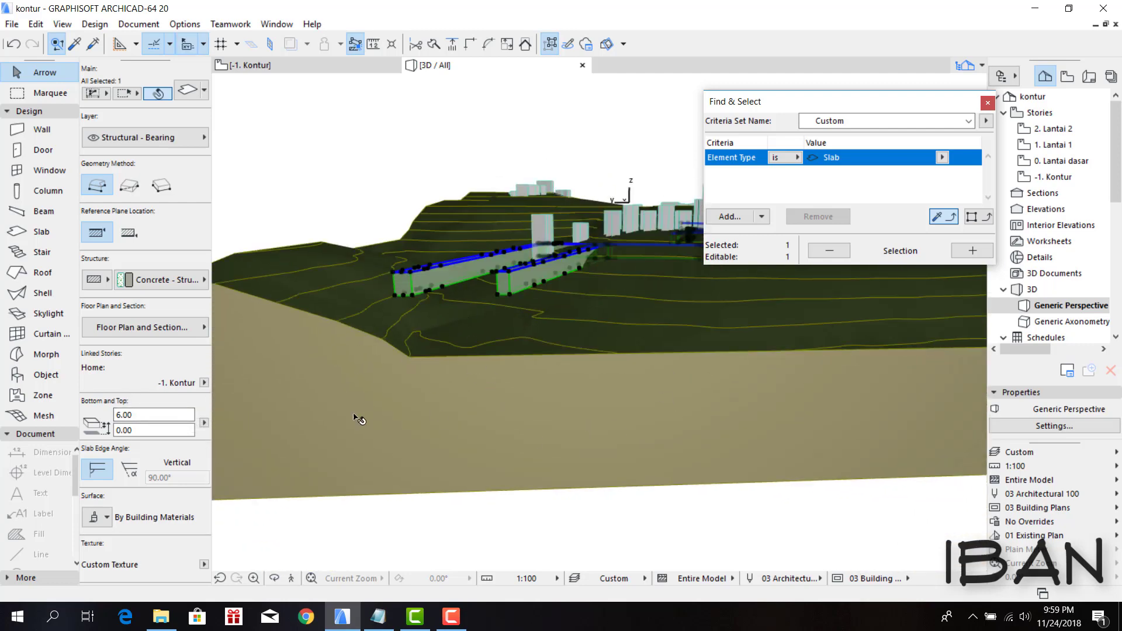
{"action": "mouse_move", "coordinate": [359, 419]}
{"action": "middle_mouse_down", "text": "shift"}
{"action": "mouse_move", "coordinate": [454, 316]}
{"action": "mouse_move", "coordinate": [529, 338]}
{"action": "middle_mouse_up", "text": "shift"}
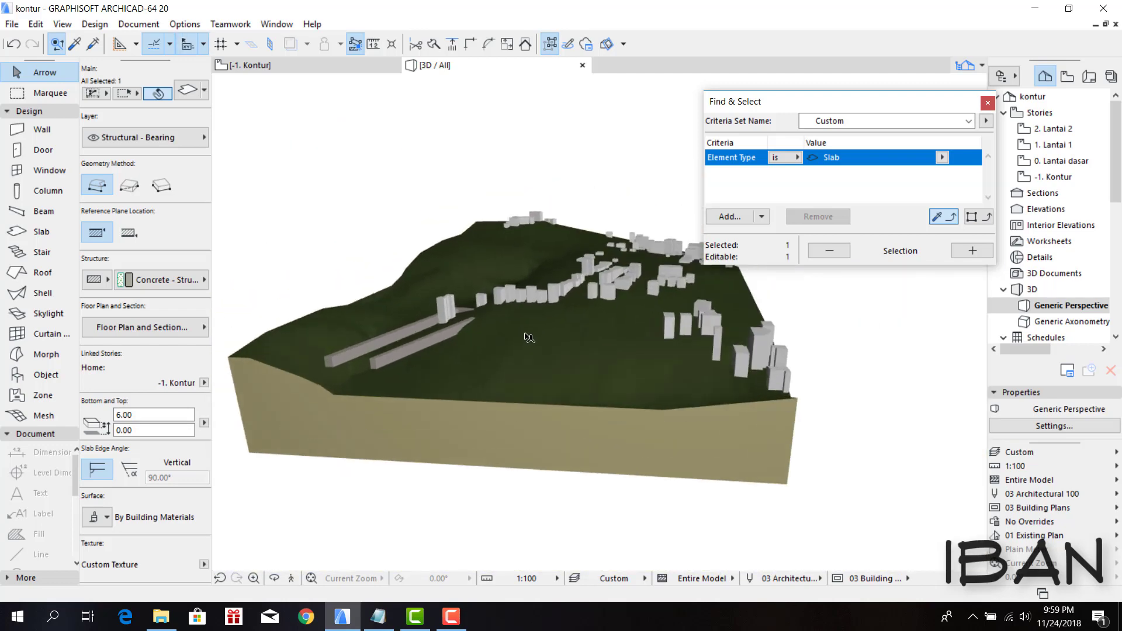
{"action": "scroll", "coordinate": [528, 337], "scroll_direction": "up", "scroll_amount": 2}
{"action": "scroll", "coordinate": [456, 357], "scroll_direction": "up", "scroll_amount": 2}
{"action": "scroll", "coordinate": [418, 372], "scroll_direction": "up", "scroll_amount": 1}
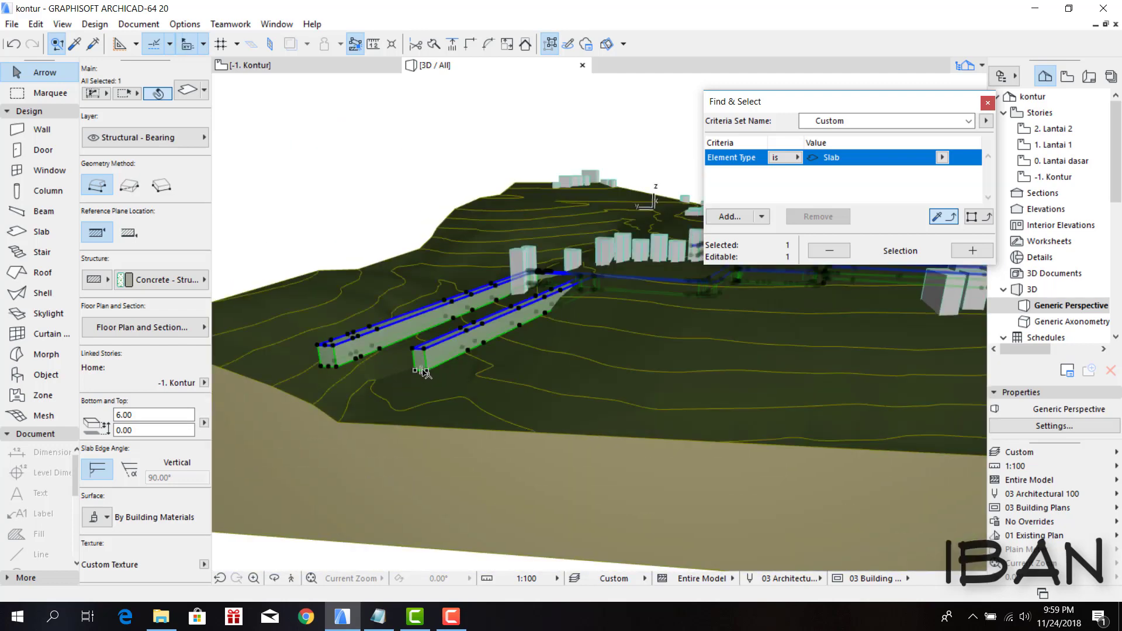
{"action": "scroll", "coordinate": [304, 396], "scroll_direction": "down", "scroll_amount": 3}
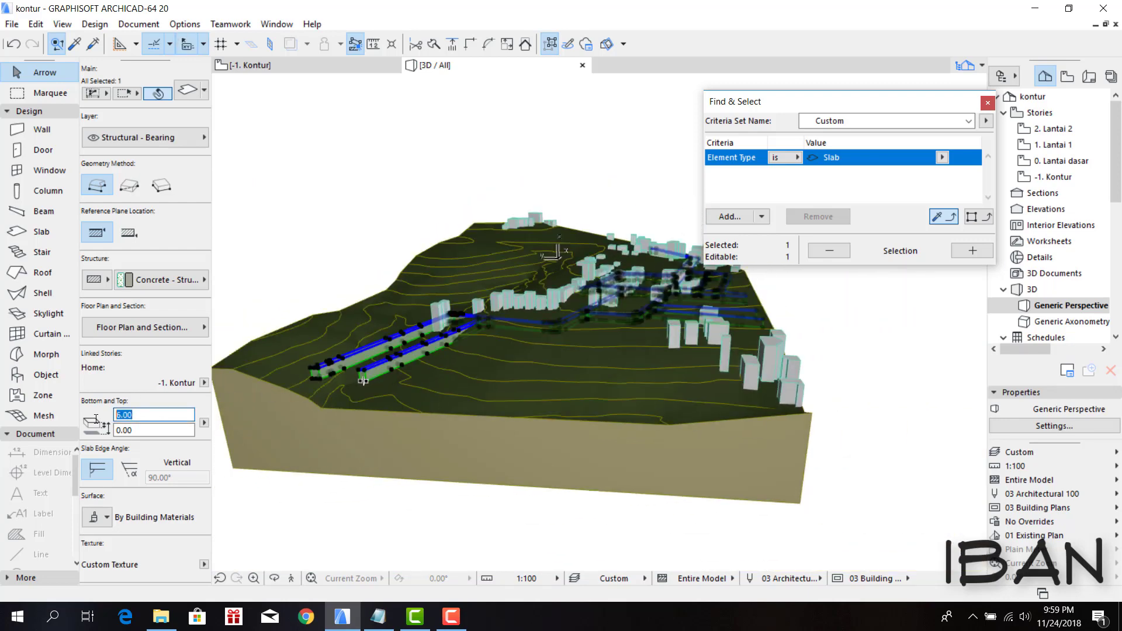
- Set the road slabs' thickness to 20.00, then to 30
{"action": "left_click", "coordinate": [148, 415]}
{"action": "type", "text": "20.00"}
{"action": "key", "text": "Return"}
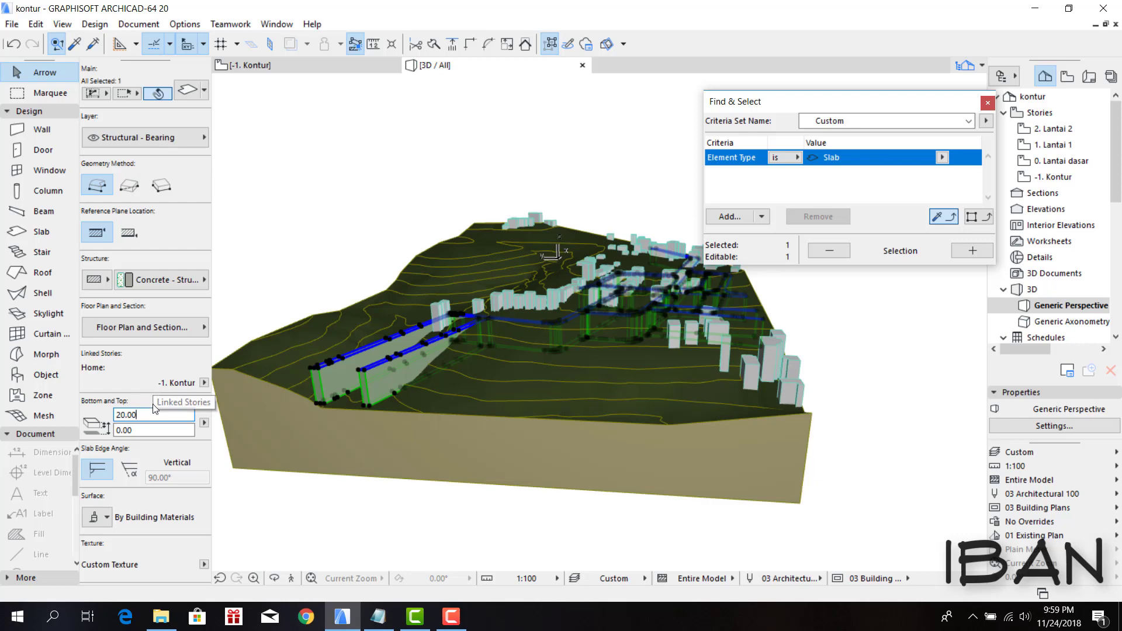
{"action": "scroll", "coordinate": [328, 408], "scroll_direction": "up", "scroll_amount": 5}
{"action": "scroll", "coordinate": [328, 408], "scroll_direction": "up", "scroll_amount": 2}
{"action": "scroll", "coordinate": [328, 409], "scroll_direction": "up", "scroll_amount": 2}
{"action": "scroll", "coordinate": [328, 409], "scroll_direction": "up", "scroll_amount": 2}
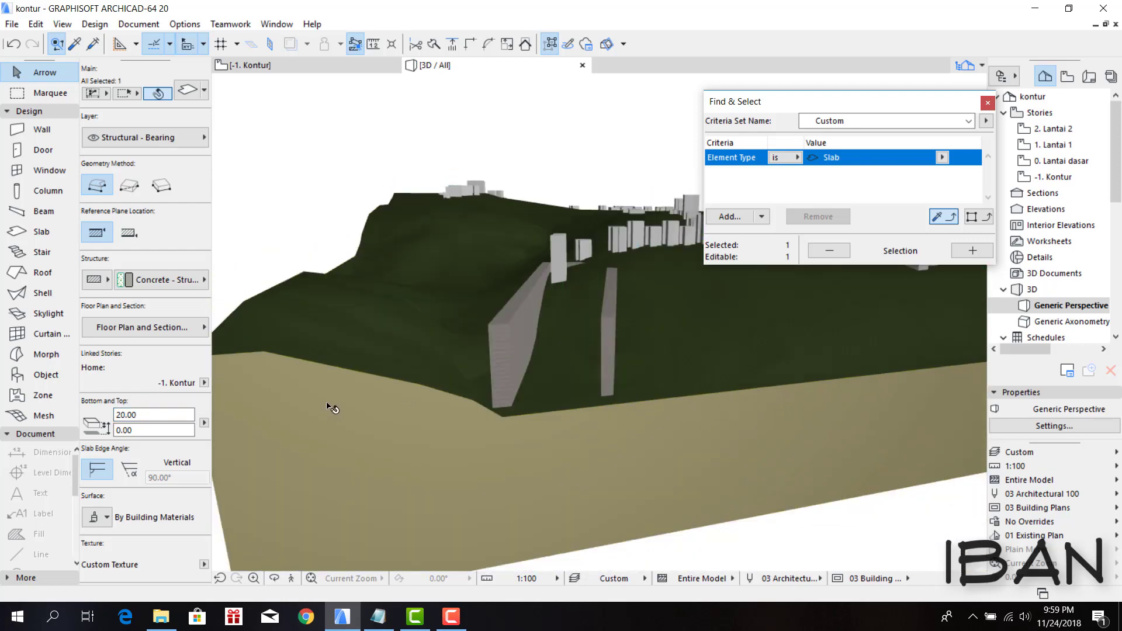
{"action": "scroll", "coordinate": [601, 388], "scroll_direction": "down", "scroll_amount": 1}
{"action": "scroll", "coordinate": [593, 481], "scroll_direction": "down", "scroll_amount": 3}
{"action": "scroll", "coordinate": [420, 468], "scroll_direction": "down", "scroll_amount": 2}
{"action": "scroll", "coordinate": [184, 430], "scroll_direction": "down", "scroll_amount": 2}
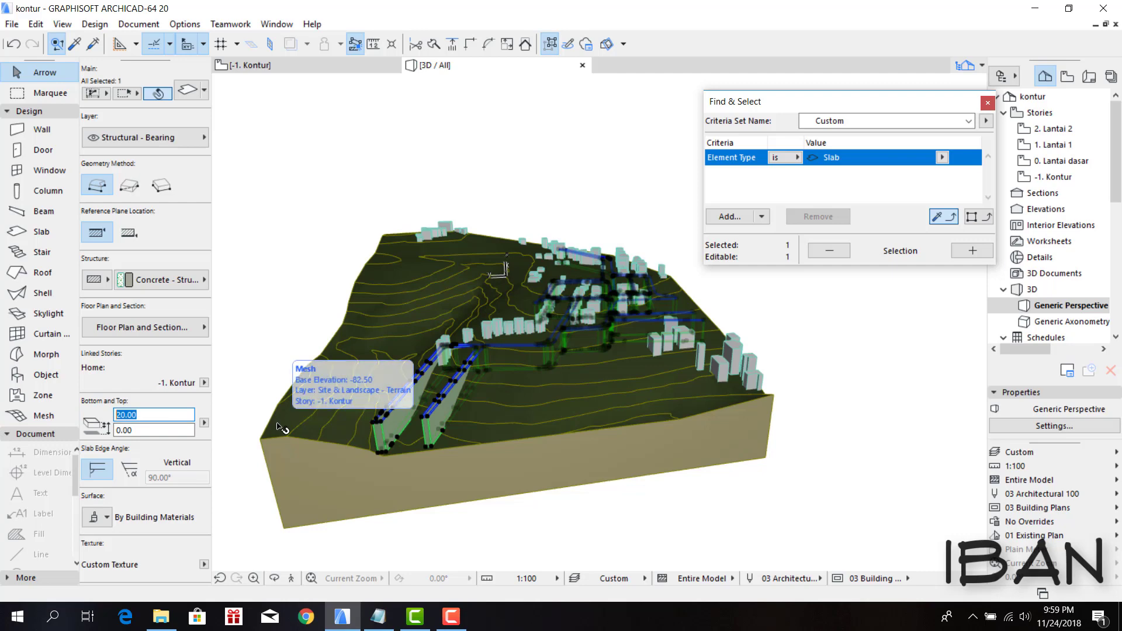
{"action": "type", "text": "30"}
{"action": "key", "text": "Return"}
- Lift the selected road slabs up to elevation 23.20
{"action": "mouse_move", "coordinate": [491, 447]}
{"action": "middle_mouse_down", "text": "shift"}
{"action": "mouse_move", "coordinate": [593, 308]}
{"action": "mouse_move", "coordinate": [507, 311]}
{"action": "mouse_move", "coordinate": [395, 349]}
{"action": "mouse_move", "coordinate": [469, 317]}
{"action": "middle_mouse_up", "text": "shift"}
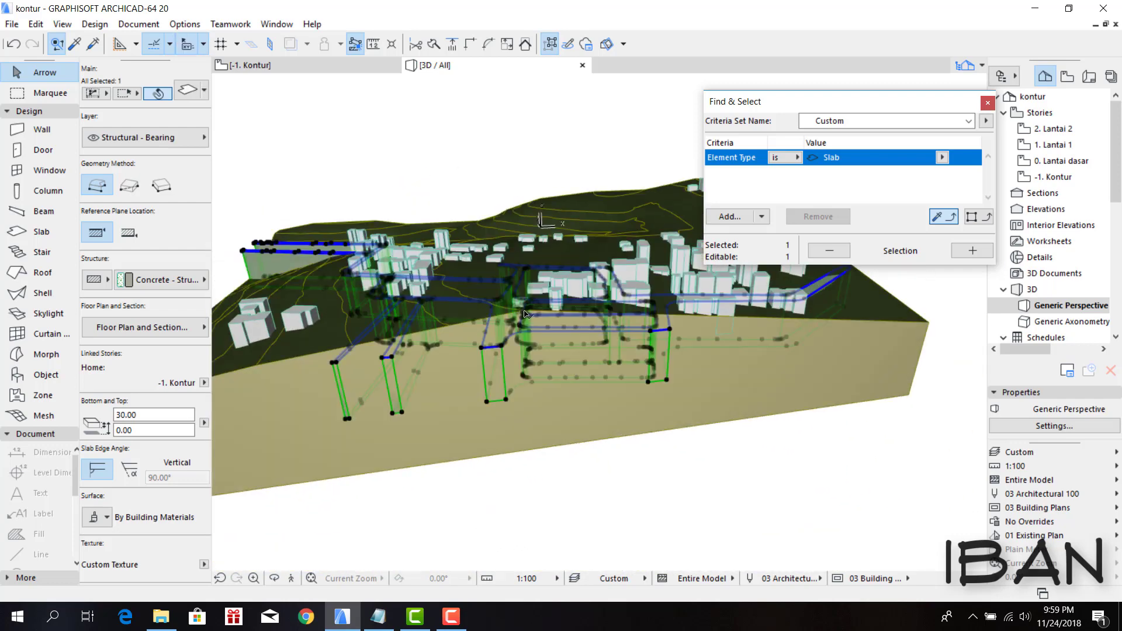
{"action": "scroll", "coordinate": [469, 317], "scroll_direction": "up", "scroll_amount": 3}
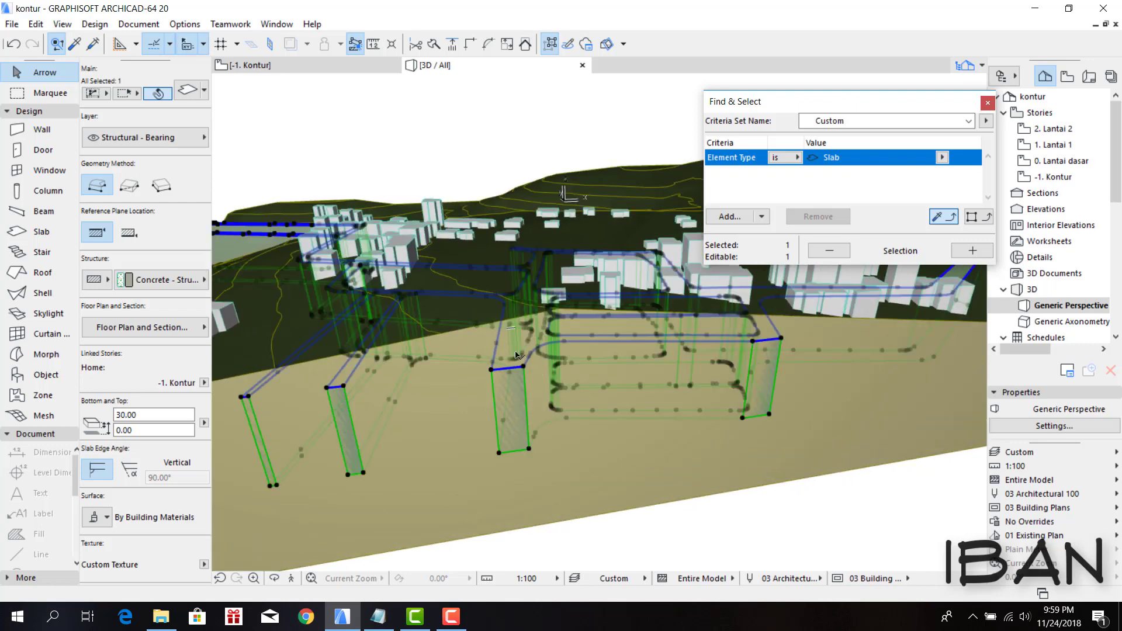
{"action": "mouse_move", "coordinate": [354, 390]}
{"action": "middle_mouse_down", "text": "shift"}
{"action": "mouse_move", "coordinate": [464, 363]}
{"action": "mouse_move", "coordinate": [474, 323]}
{"action": "middle_mouse_up", "text": "shift"}
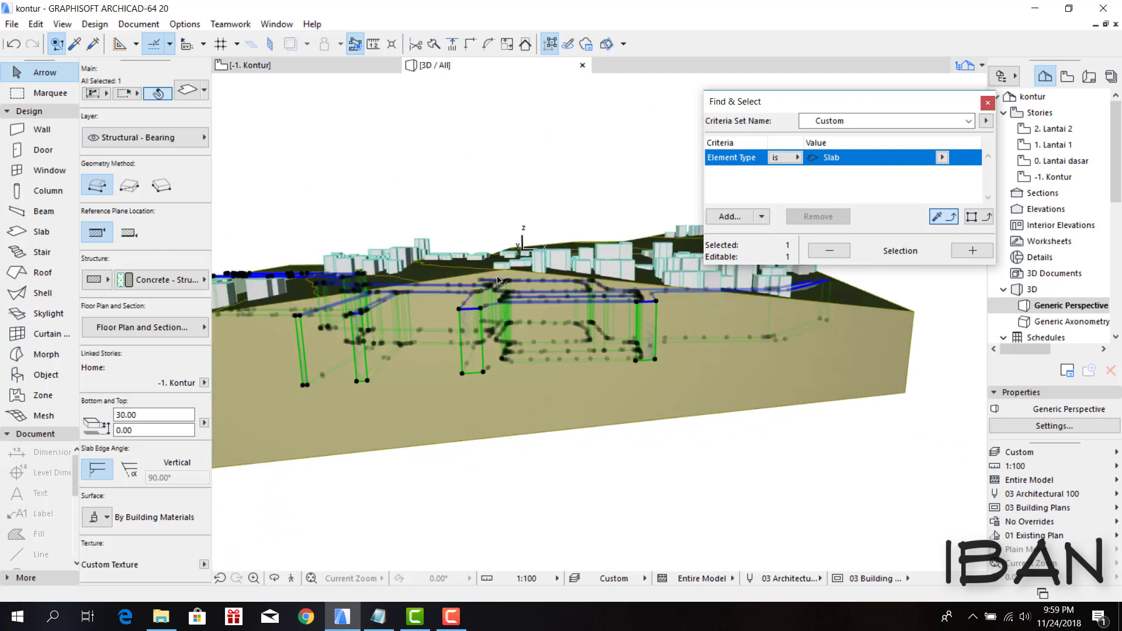
{"action": "left_click_drag", "start_coordinate": [473, 323], "coordinate": [476, 233]}
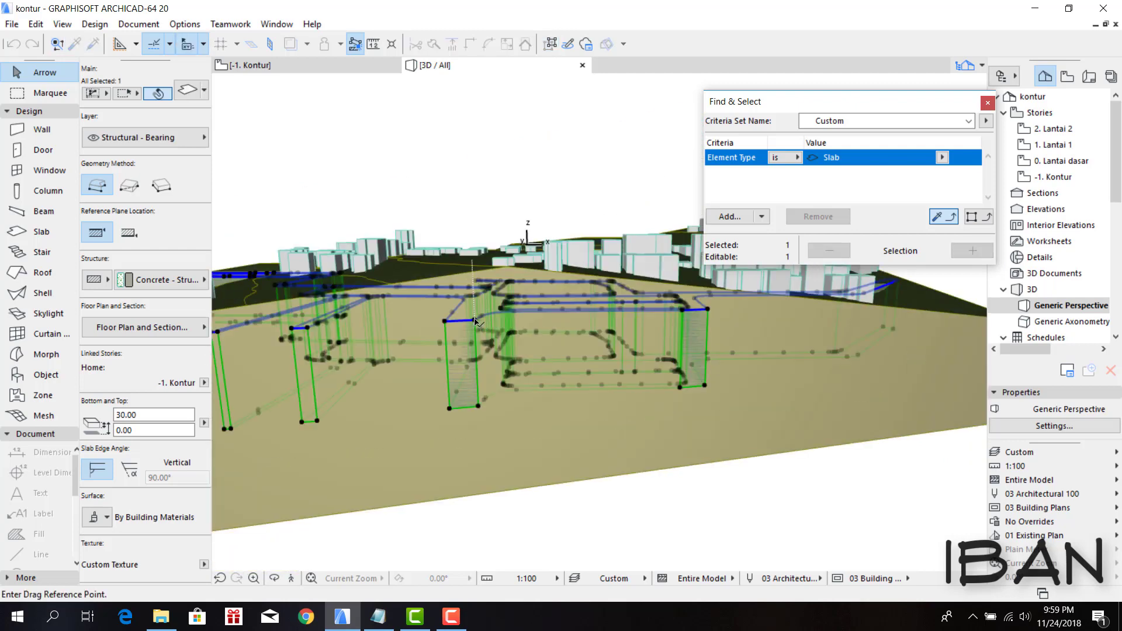
{"action": "left_click", "coordinate": [471, 253]}
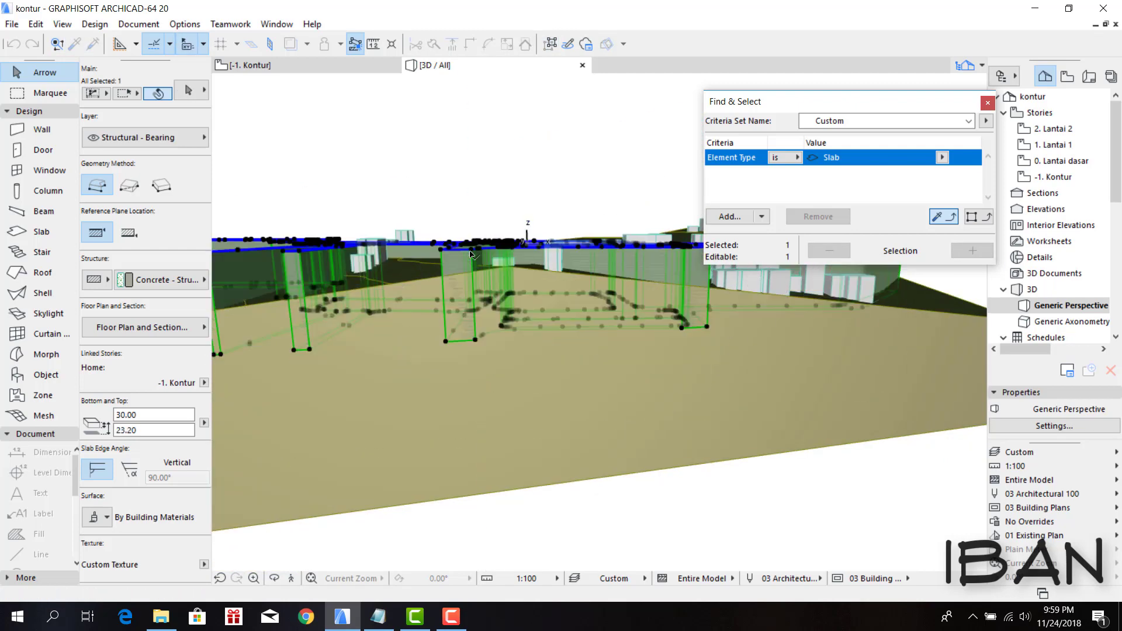
- Orbit around the raised road slabs to check them passing through the terrain
{"action": "middle_click_drag", "start_coordinate": [471, 253], "coordinate": [544, 403], "text": "shift"}
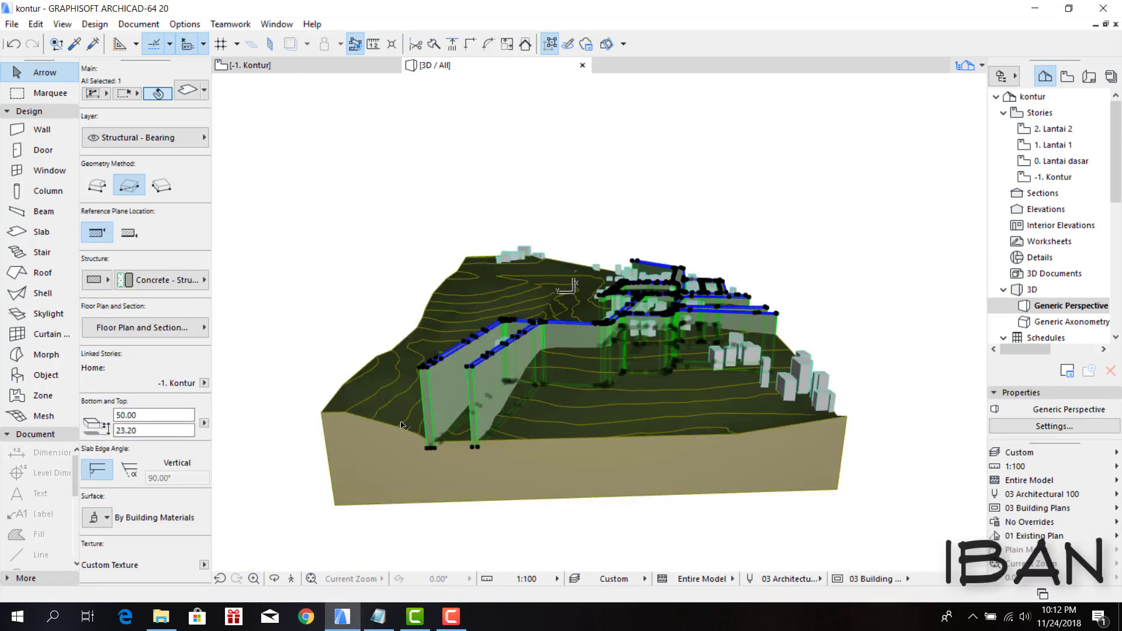
{"action": "scroll", "coordinate": [401, 425], "scroll_direction": "up", "scroll_amount": 3}
{"action": "scroll", "coordinate": [401, 424], "scroll_direction": "up", "scroll_amount": 3}
{"action": "scroll", "coordinate": [400, 425], "scroll_direction": "up", "scroll_amount": 3}
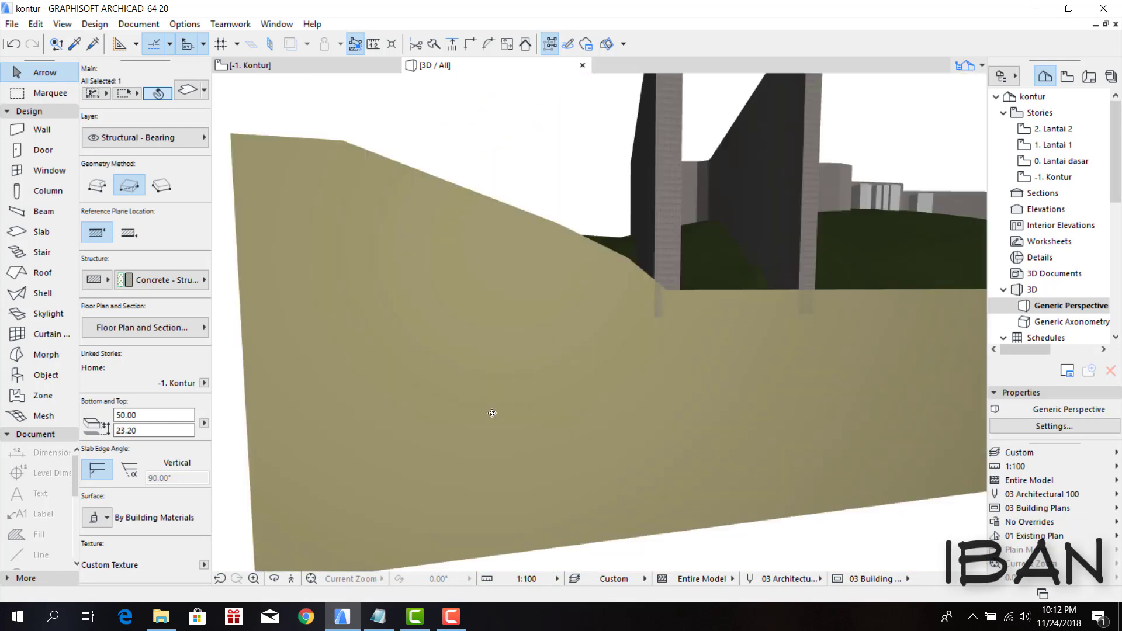
{"action": "scroll", "coordinate": [399, 421], "scroll_direction": "down", "scroll_amount": 4}
{"action": "scroll", "coordinate": [400, 420], "scroll_direction": "down", "scroll_amount": 5}
{"action": "mouse_move", "coordinate": [400, 421]}
{"action": "middle_mouse_down", "text": "shift"}
{"action": "mouse_move", "coordinate": [815, 368]}
{"action": "mouse_move", "coordinate": [774, 443]}
{"action": "middle_mouse_up", "text": "shift"}
{"action": "scroll", "coordinate": [808, 368], "scroll_direction": "up", "scroll_amount": 2}
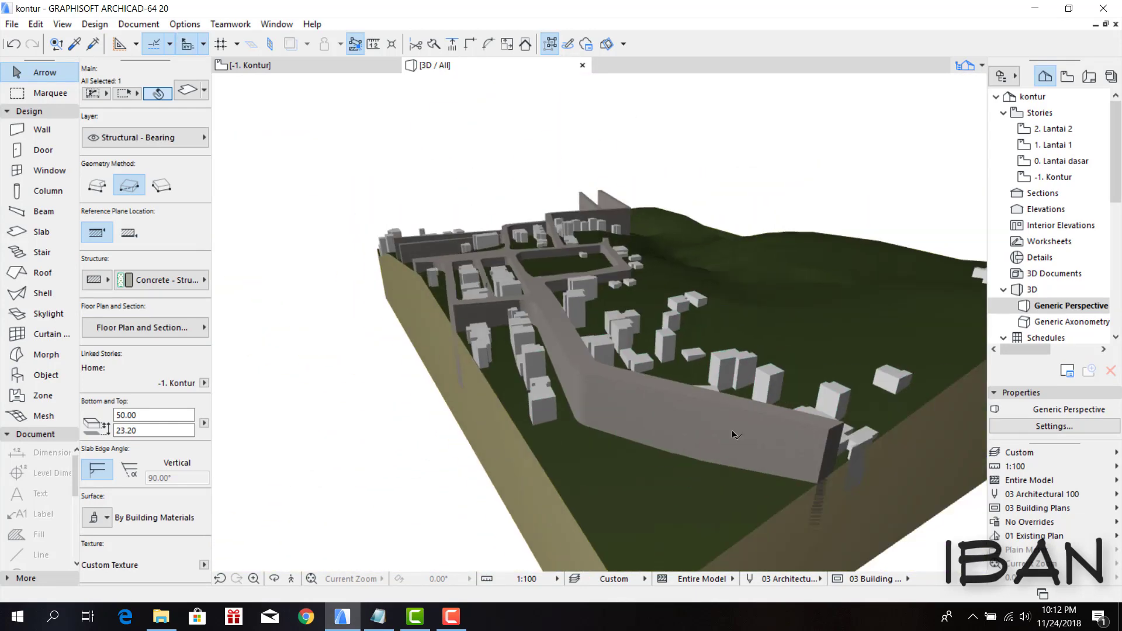
{"action": "scroll", "coordinate": [774, 443], "scroll_direction": "up", "scroll_amount": 2}
{"action": "scroll", "coordinate": [774, 443], "scroll_direction": "up", "scroll_amount": 2}
{"action": "scroll", "coordinate": [731, 401], "scroll_direction": "down", "scroll_amount": 3}
{"action": "mouse_move", "coordinate": [731, 401]}
{"action": "middle_mouse_down", "text": "shift"}
{"action": "mouse_move", "coordinate": [445, 394]}
{"action": "mouse_move", "coordinate": [533, 376]}
{"action": "mouse_move", "coordinate": [611, 384]}
{"action": "mouse_move", "coordinate": [493, 386]}
{"action": "mouse_move", "coordinate": [488, 403]}
{"action": "mouse_move", "coordinate": [560, 363]}
{"action": "mouse_move", "coordinate": [471, 400]}
{"action": "middle_mouse_up", "text": "shift"}
- Run Solid Element Operations: road slabs as targets, terrain mesh as operator, Intersection
{"action": "right_click", "coordinate": [470, 400]}
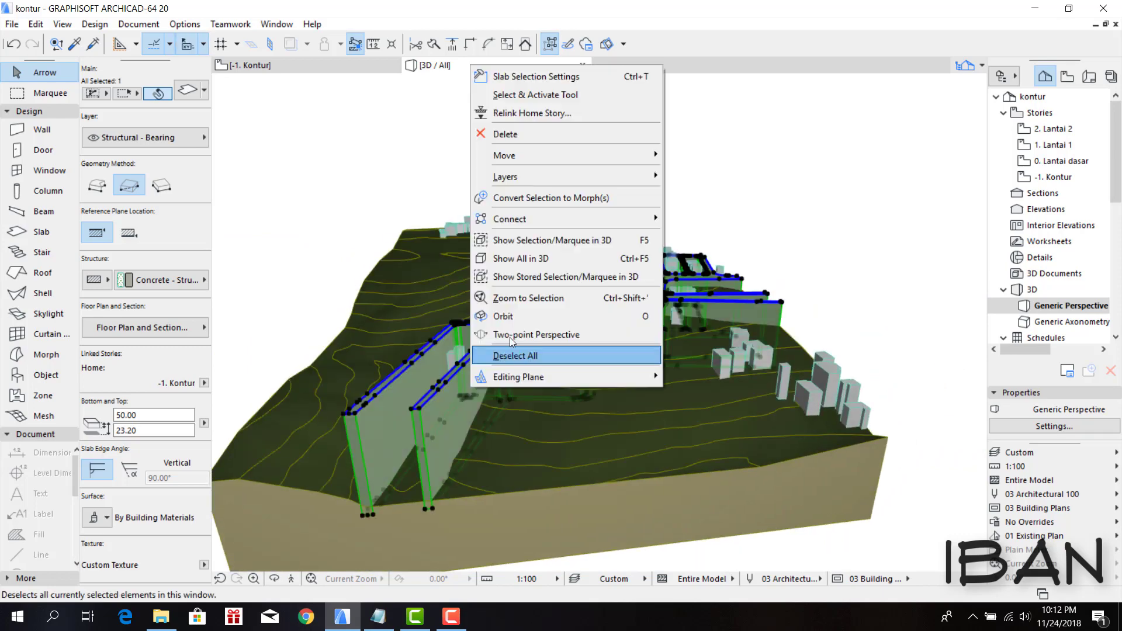
{"action": "left_click", "coordinate": [704, 257]}
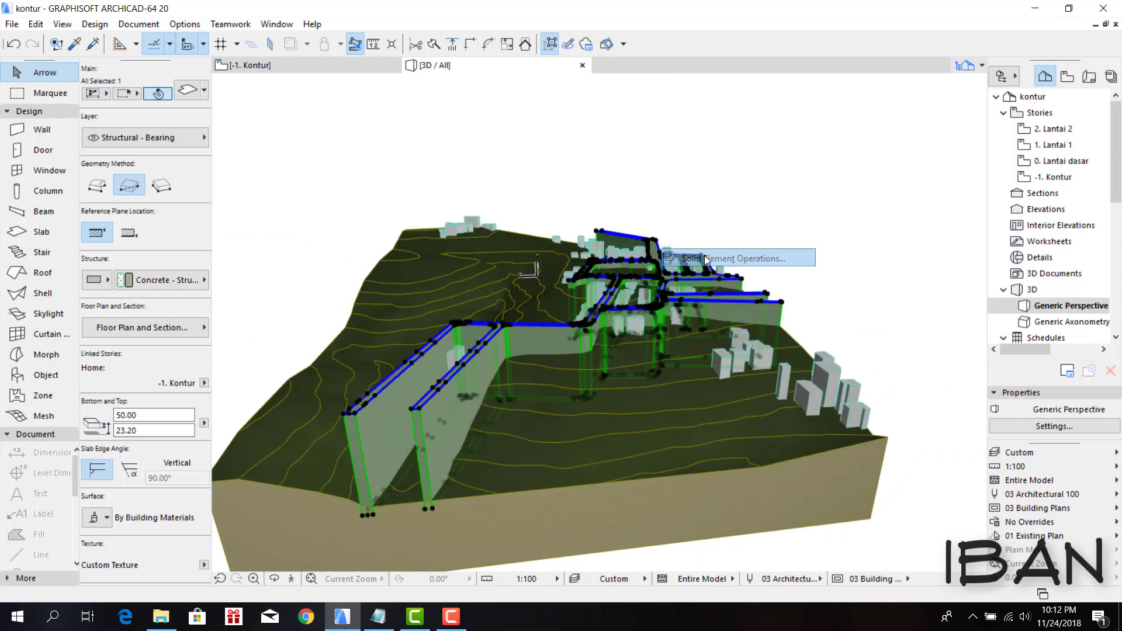
{"action": "left_click_drag", "start_coordinate": [560, 94], "coordinate": [653, 109]}
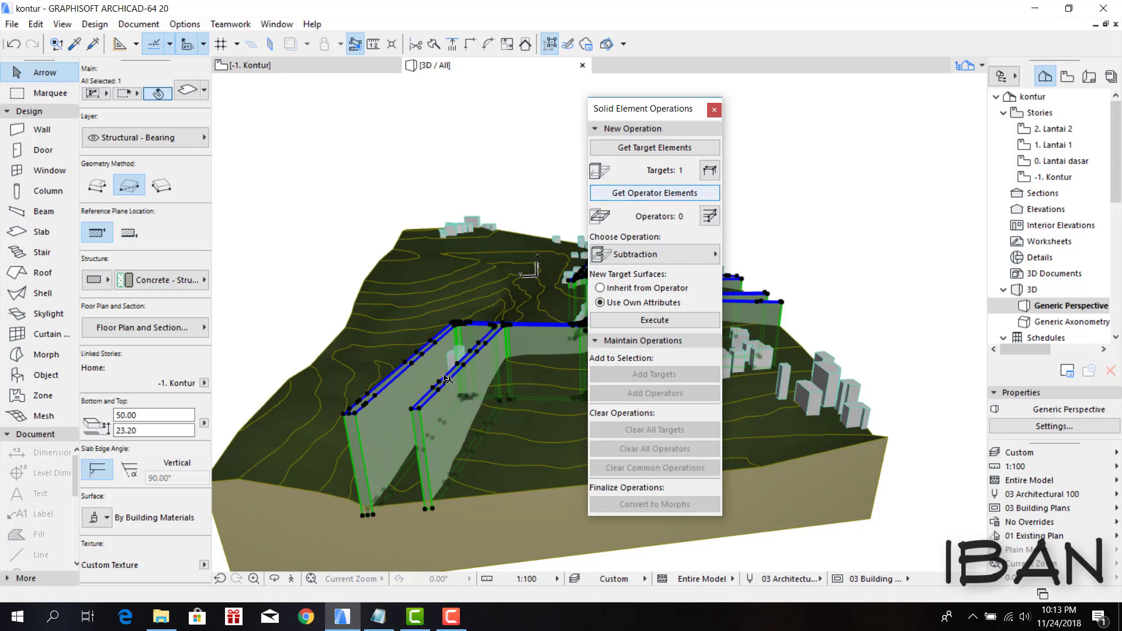
{"action": "scroll", "coordinate": [430, 425], "scroll_direction": "up", "scroll_amount": 3}
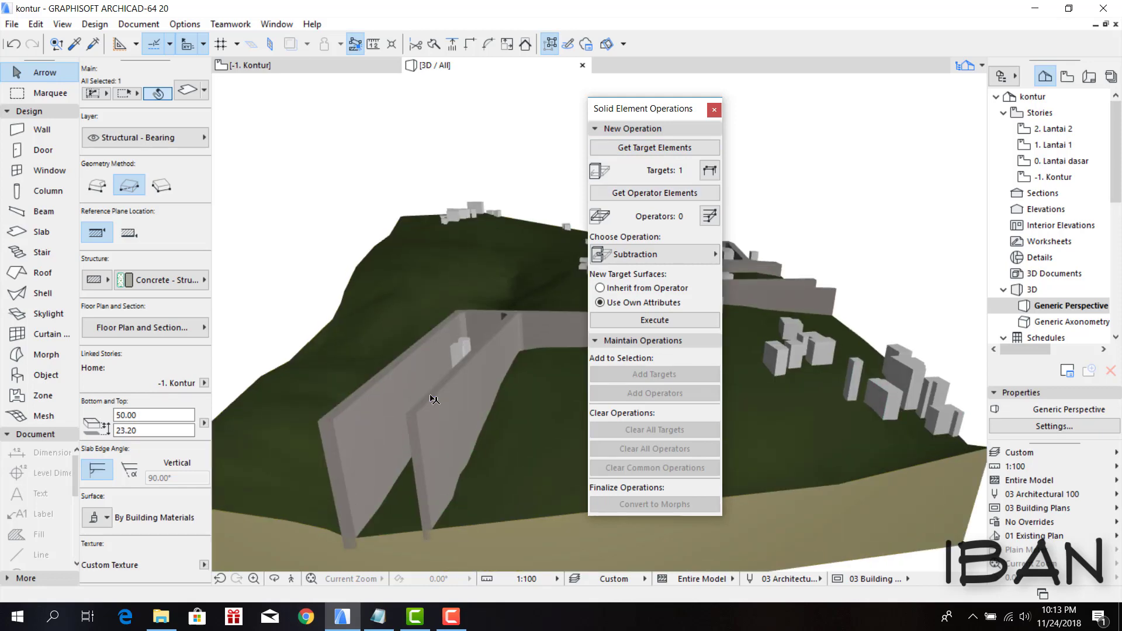
{"action": "left_click", "coordinate": [644, 148]}
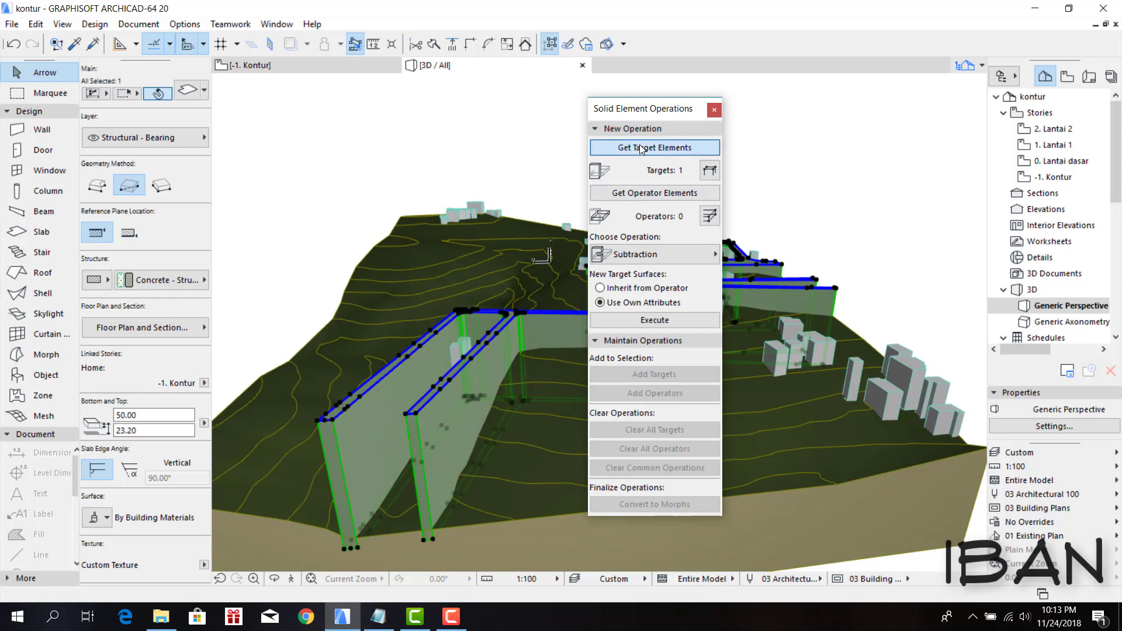
{"action": "left_click", "coordinate": [539, 496]}
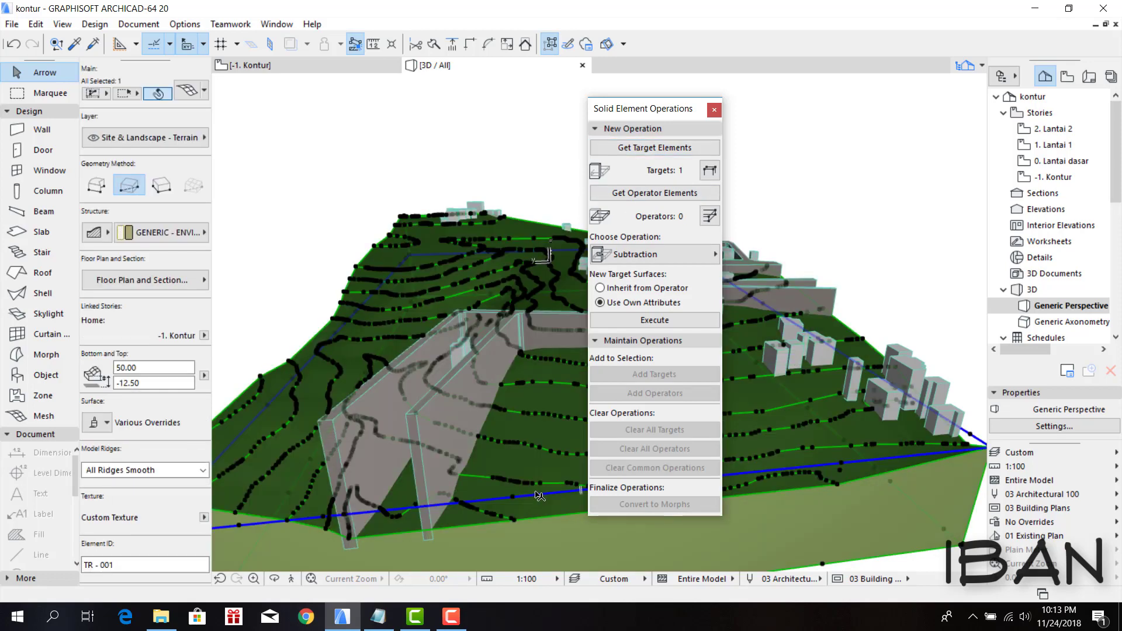
{"action": "left_click", "coordinate": [659, 192]}
{"action": "left_click", "coordinate": [654, 255]}
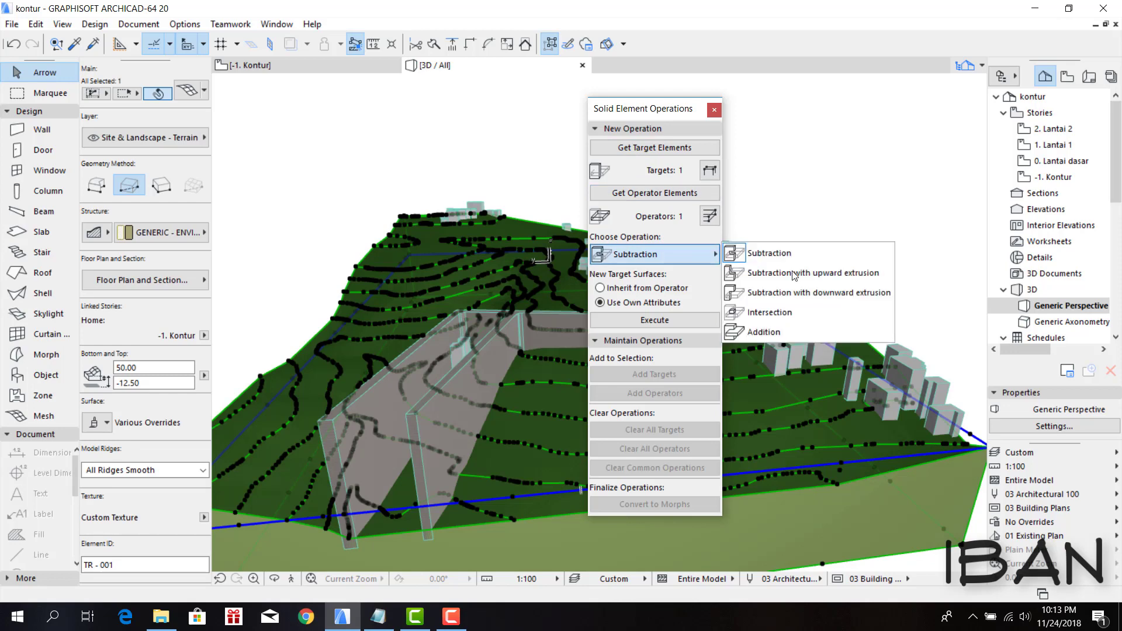
{"action": "left_click", "coordinate": [795, 312]}
{"action": "left_click", "coordinate": [654, 320]}
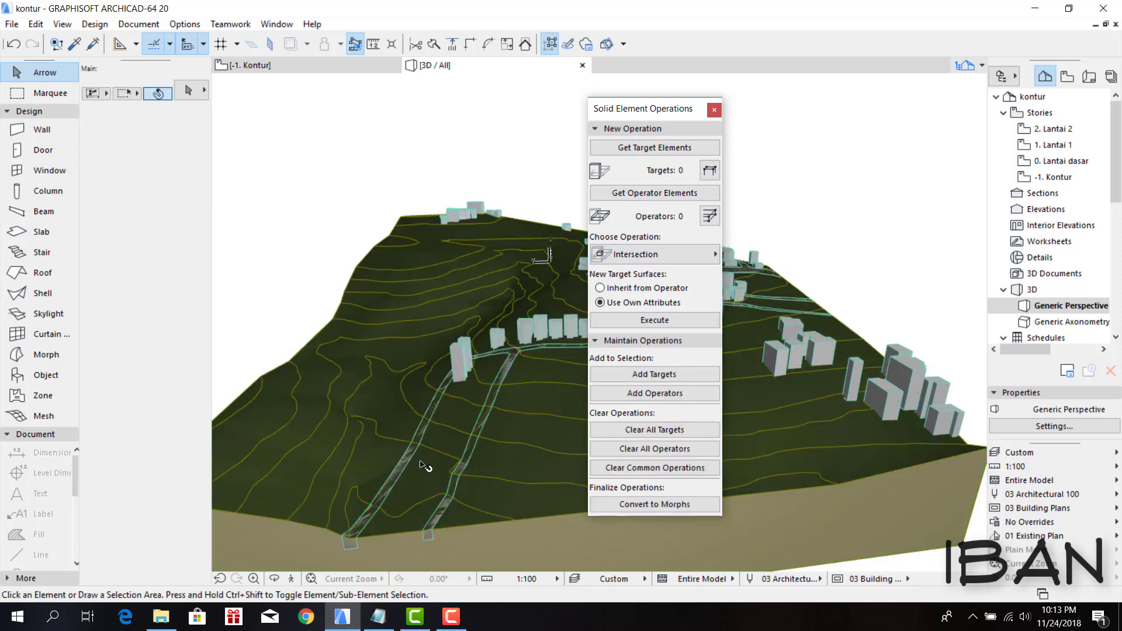
- Subtract the road slab from the terrain mesh using Subtraction with Upward Extrusion
{"action": "mouse_move", "coordinate": [432, 488]}
{"action": "left_mouse_down"}
{"action": "mouse_move", "coordinate": [453, 432]}
{"action": "mouse_move", "coordinate": [288, 496]}
{"action": "mouse_move", "coordinate": [363, 466]}
{"action": "mouse_move", "coordinate": [271, 461]}
{"action": "mouse_move", "coordinate": [473, 480]}
{"action": "left_mouse_up"}
{"action": "left_click", "coordinate": [479, 498]}
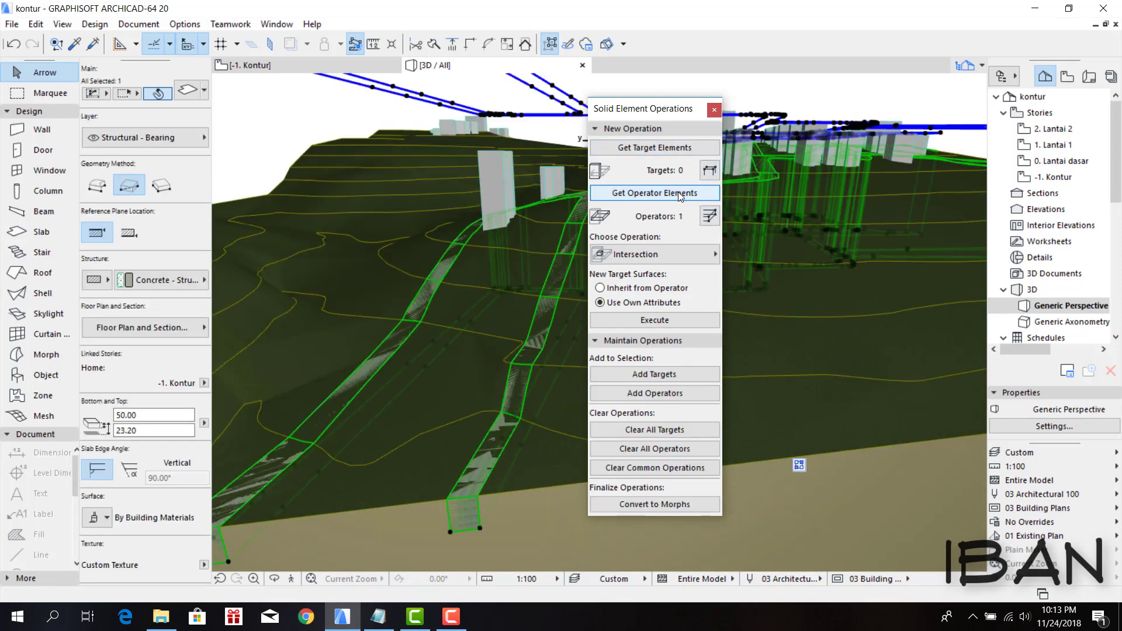
{"action": "left_click", "coordinate": [829, 368]}
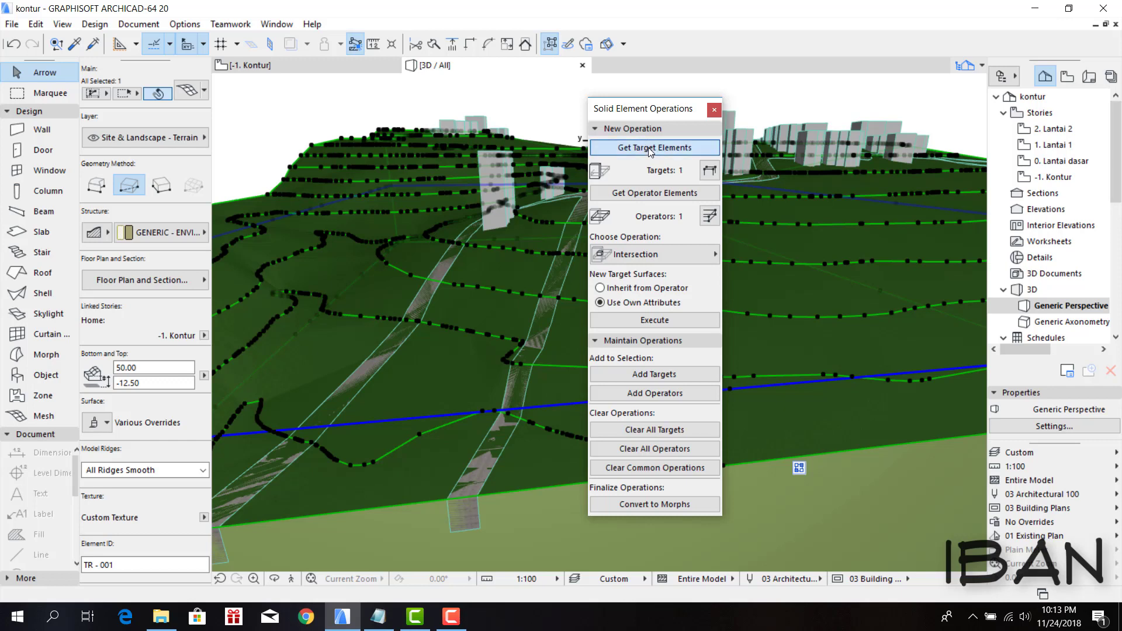
{"action": "left_click", "coordinate": [661, 253]}
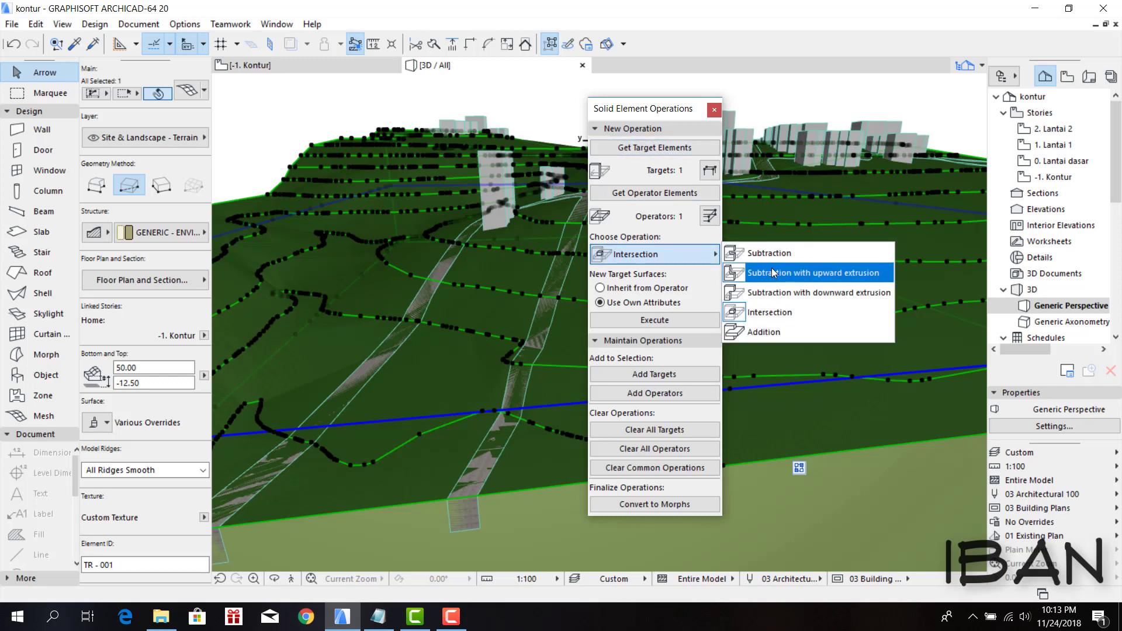
{"action": "left_click", "coordinate": [773, 273]}
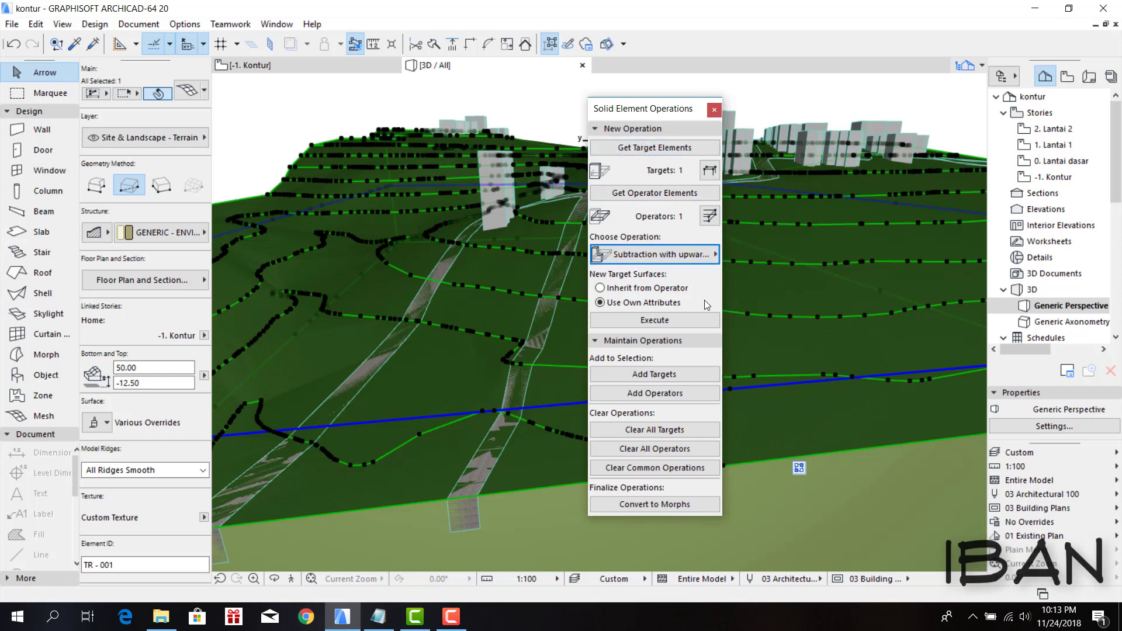
{"action": "left_click", "coordinate": [667, 320]}
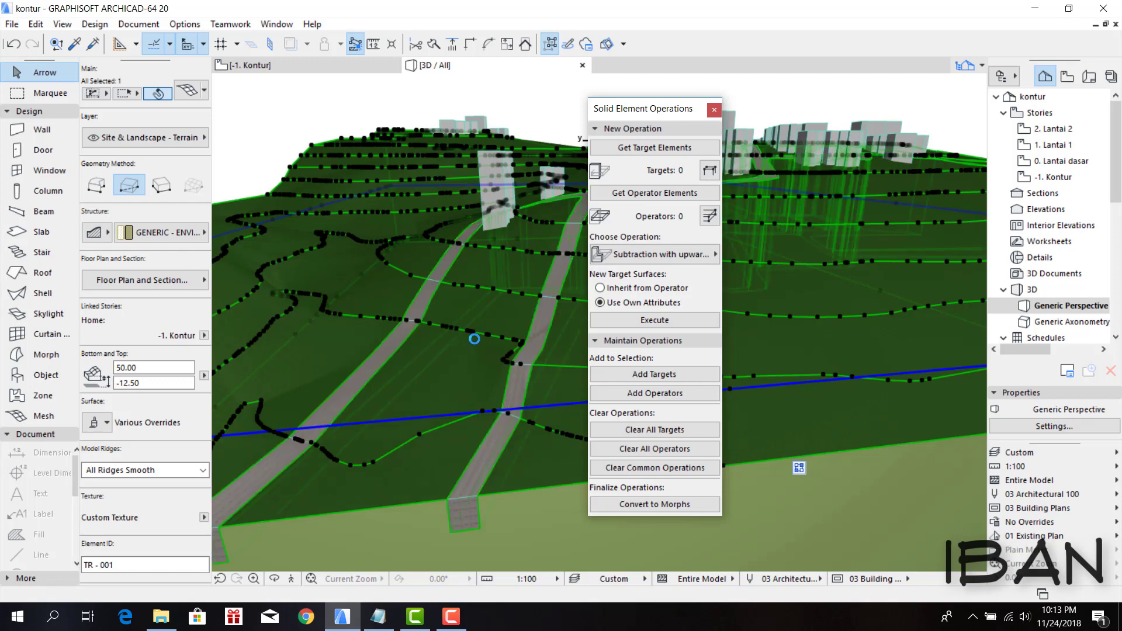
- Orbit and zoom around the terrain to inspect the cut road channels
{"action": "middle_click_drag", "start_coordinate": [482, 350], "coordinate": [377, 396], "text": "shift"}
{"action": "scroll", "coordinate": [376, 396], "scroll_direction": "down", "scroll_amount": 3}
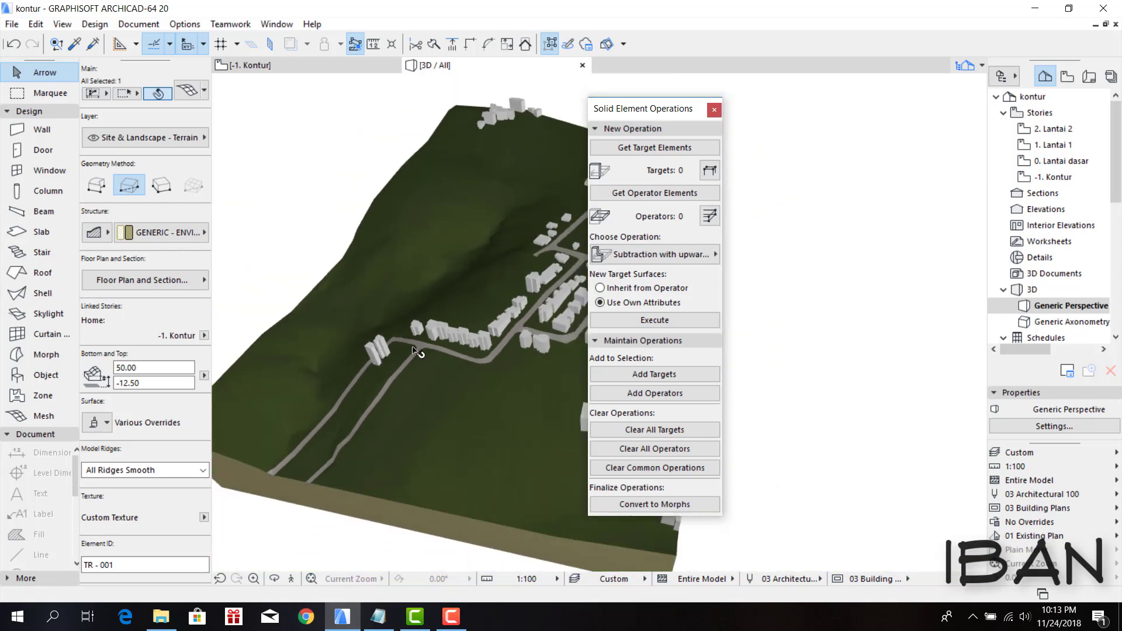
{"action": "scroll", "coordinate": [288, 421], "scroll_direction": "up", "scroll_amount": 2}
{"action": "scroll", "coordinate": [271, 476], "scroll_direction": "up", "scroll_amount": 2}
{"action": "scroll", "coordinate": [304, 448], "scroll_direction": "up", "scroll_amount": 2}
{"action": "scroll", "coordinate": [305, 448], "scroll_direction": "down", "scroll_amount": 3}
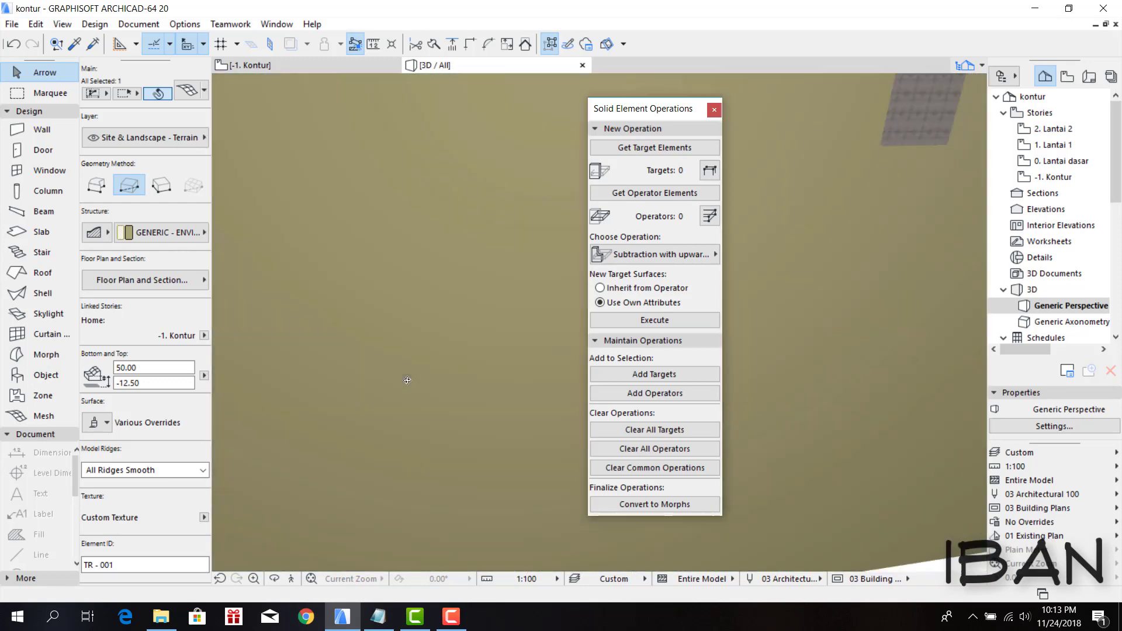
{"action": "scroll", "coordinate": [321, 415], "scroll_direction": "up", "scroll_amount": 3}
{"action": "scroll", "coordinate": [344, 383], "scroll_direction": "up", "scroll_amount": 2}
{"action": "scroll", "coordinate": [344, 382], "scroll_direction": "down", "scroll_amount": 3}
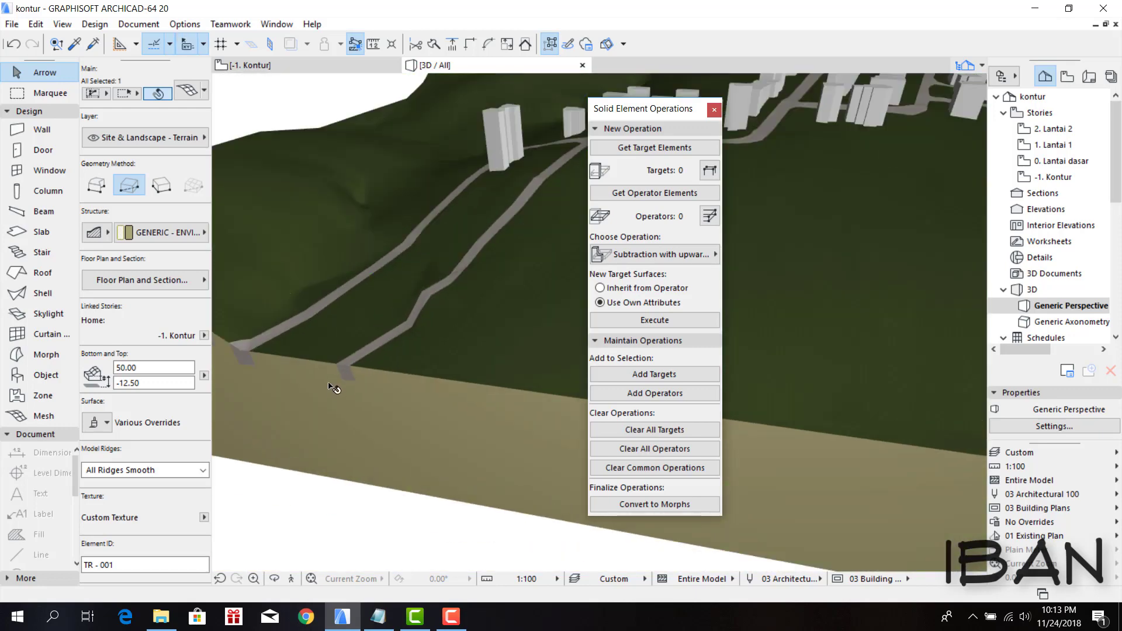
{"action": "scroll", "coordinate": [258, 381], "scroll_direction": "up", "scroll_amount": 1}
{"action": "scroll", "coordinate": [370, 335], "scroll_direction": "up", "scroll_amount": 1}
{"action": "scroll", "coordinate": [470, 392], "scroll_direction": "up", "scroll_amount": 2}
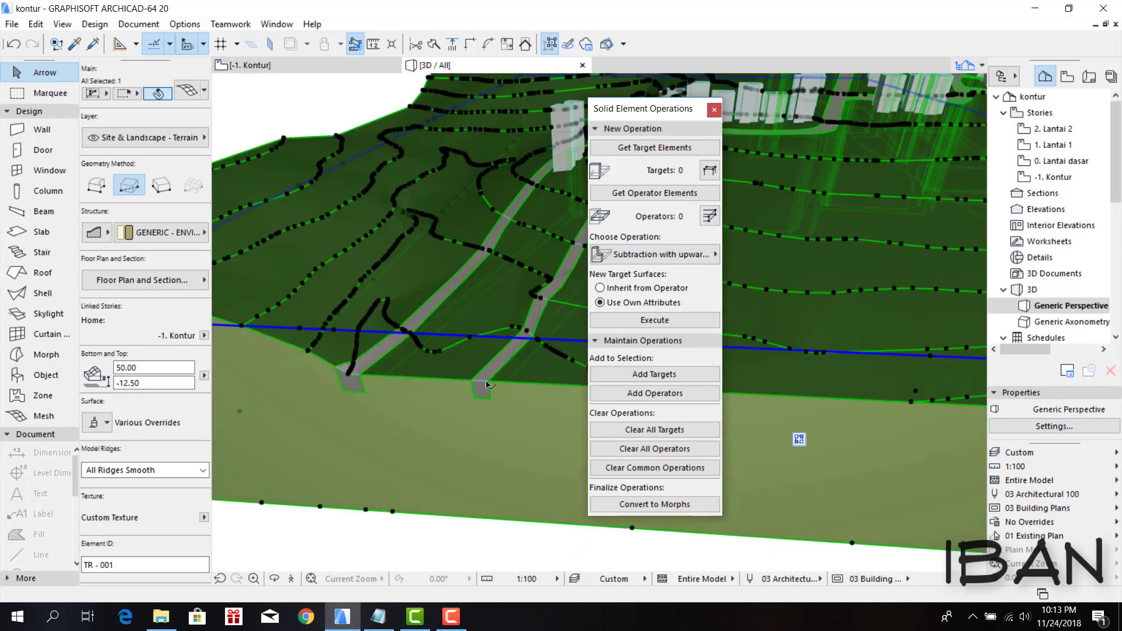
- Select both road slabs and override their top surface with Pavement - Asphalt Light
{"action": "key", "text": "Escape"}
{"action": "left_click", "coordinate": [486, 384]}
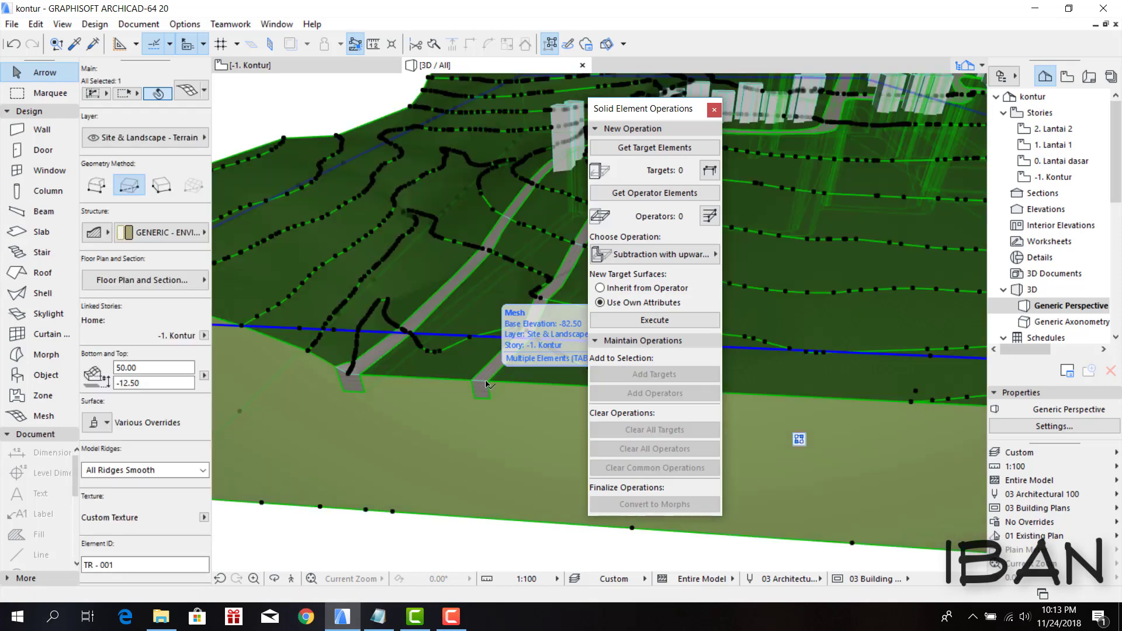
{"action": "key", "text": "Escape"}
{"action": "left_click", "coordinate": [482, 383]}
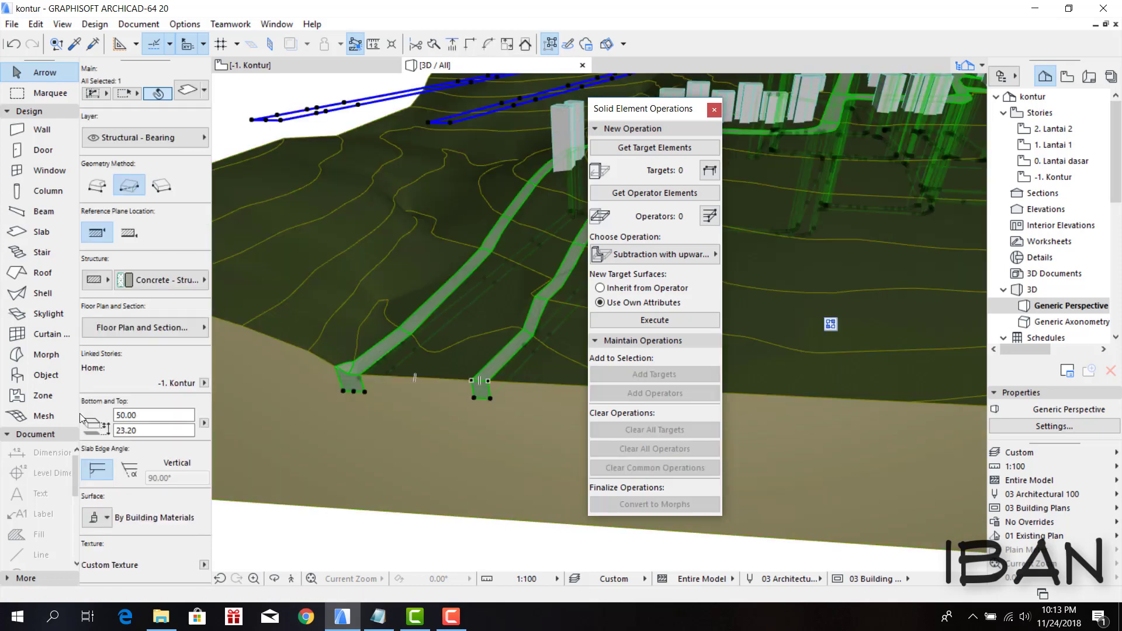
{"action": "left_click", "coordinate": [107, 511]}
{"action": "left_click", "coordinate": [101, 466]}
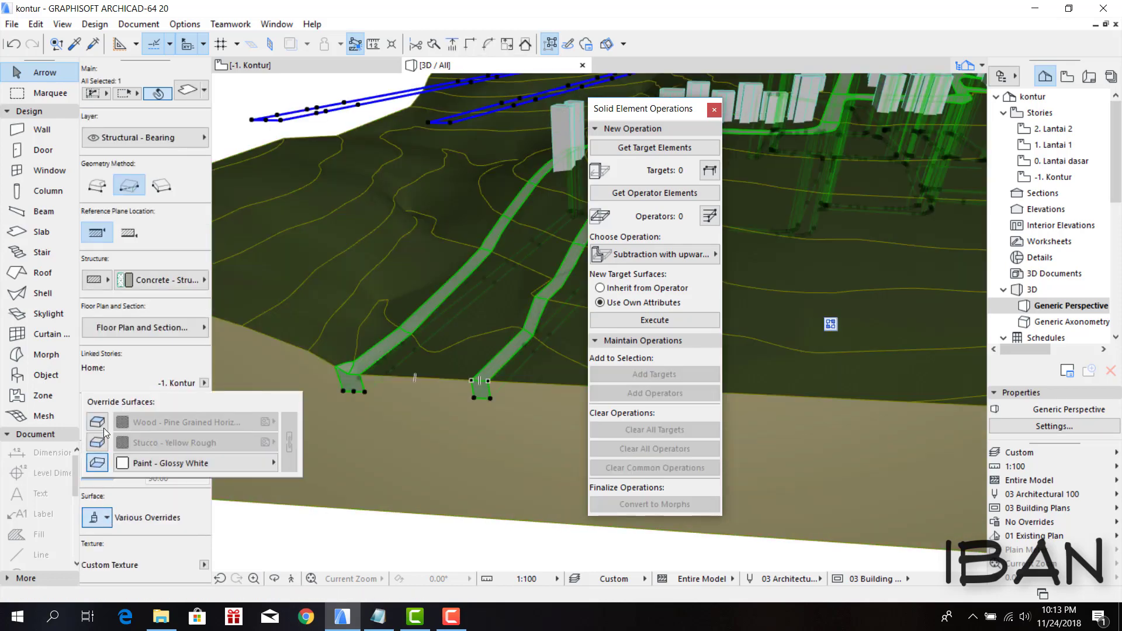
{"action": "left_click", "coordinate": [103, 426]}
{"action": "left_click", "coordinate": [238, 422]}
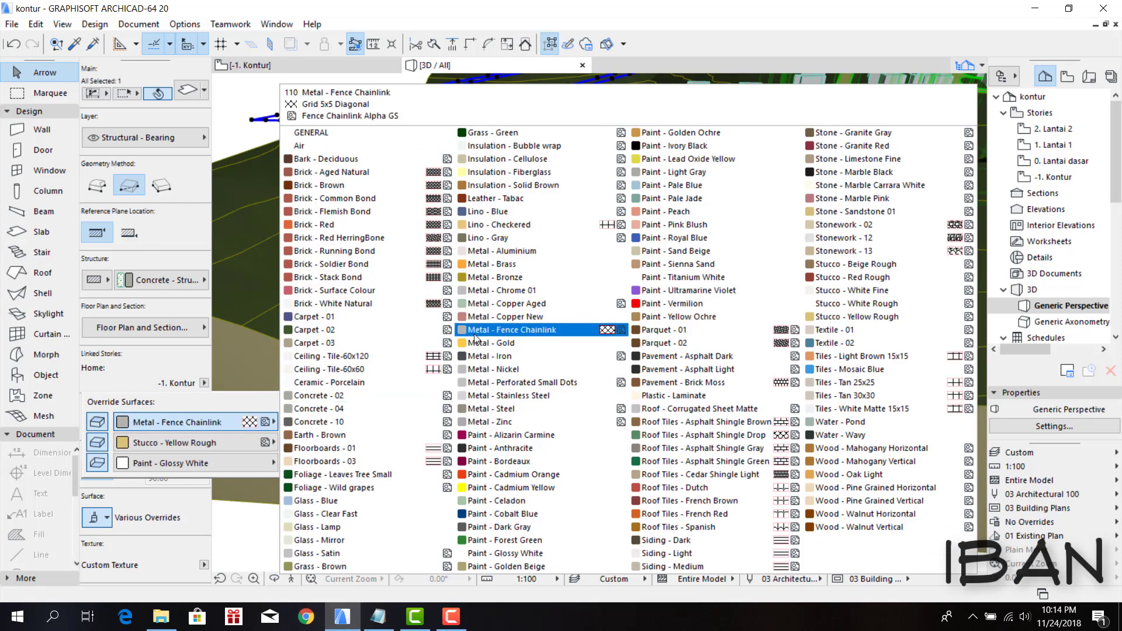
{"action": "left_click", "coordinate": [730, 364]}
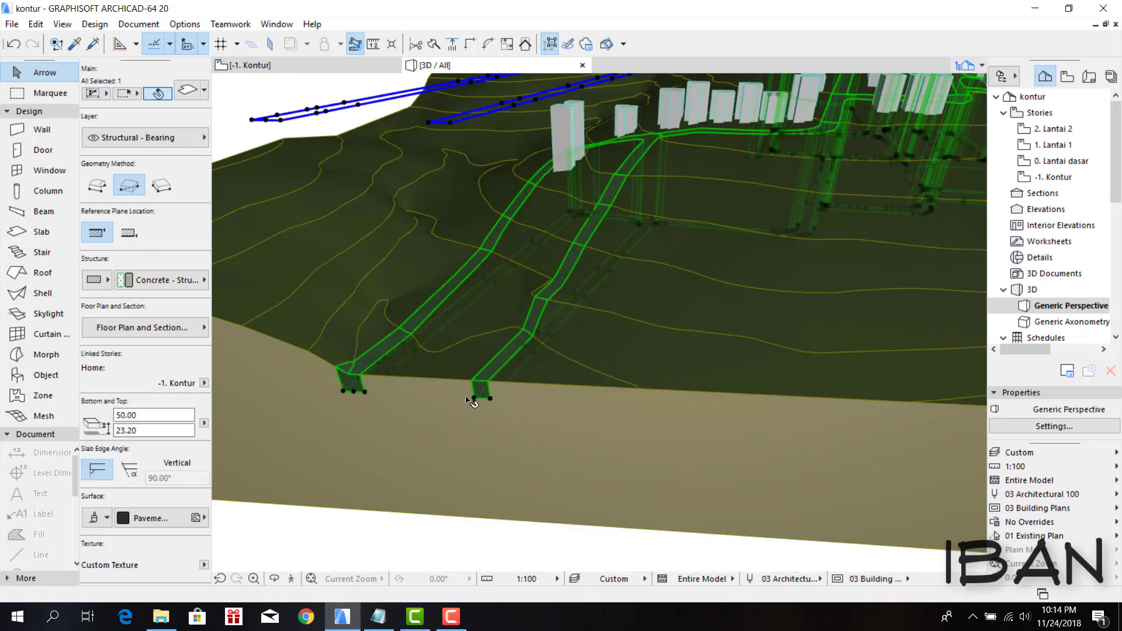
- Change the road slabs' surface to Paint - Light Gray
{"action": "mouse_move", "coordinate": [472, 397]}
{"action": "middle_mouse_down", "text": "shift"}
{"action": "mouse_move", "coordinate": [542, 304]}
{"action": "mouse_move", "coordinate": [436, 240]}
{"action": "middle_mouse_up", "text": "shift"}
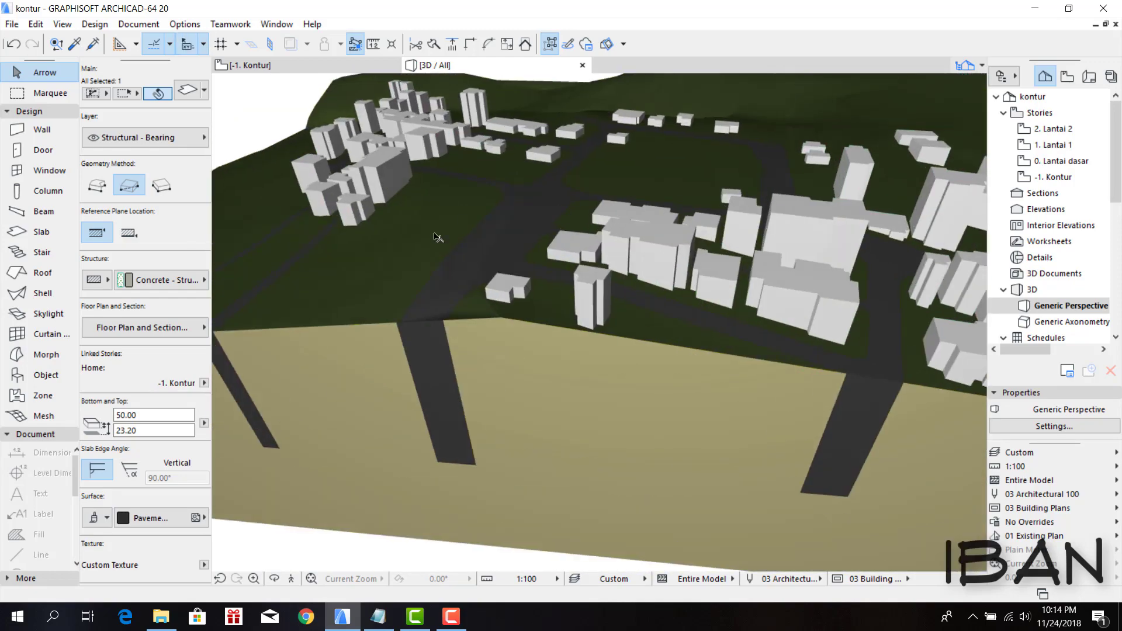
{"action": "scroll", "coordinate": [719, 254], "scroll_direction": "up", "scroll_amount": 3}
{"action": "middle_click_drag", "start_coordinate": [719, 254], "coordinate": [245, 410], "text": "shift"}
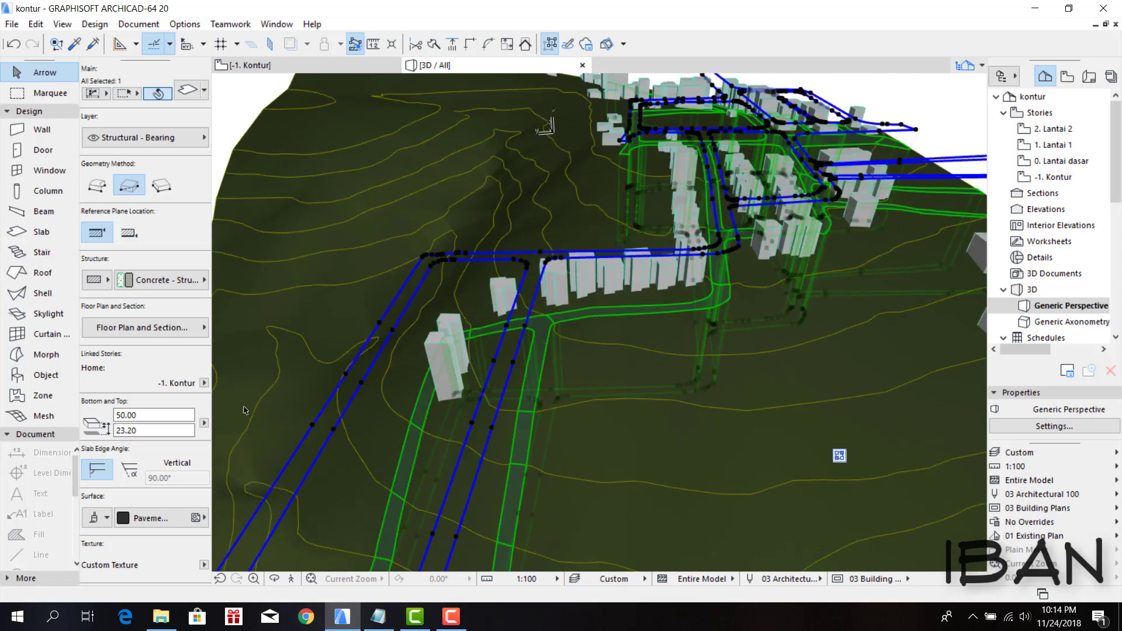
{"action": "left_click", "coordinate": [136, 519]}
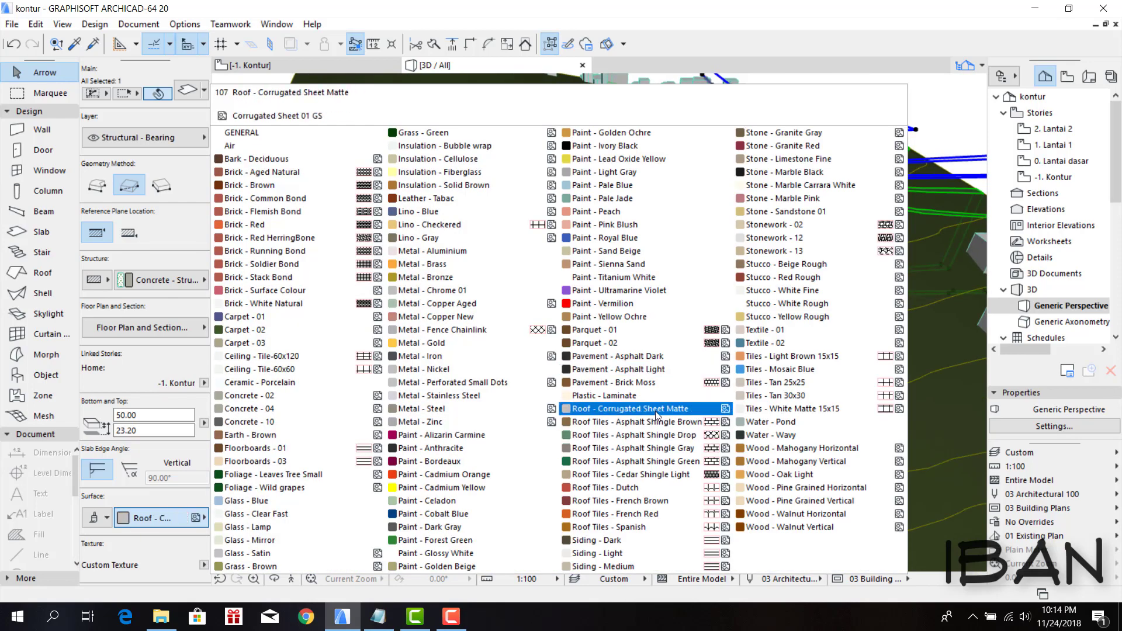
{"action": "left_click", "coordinate": [624, 172]}
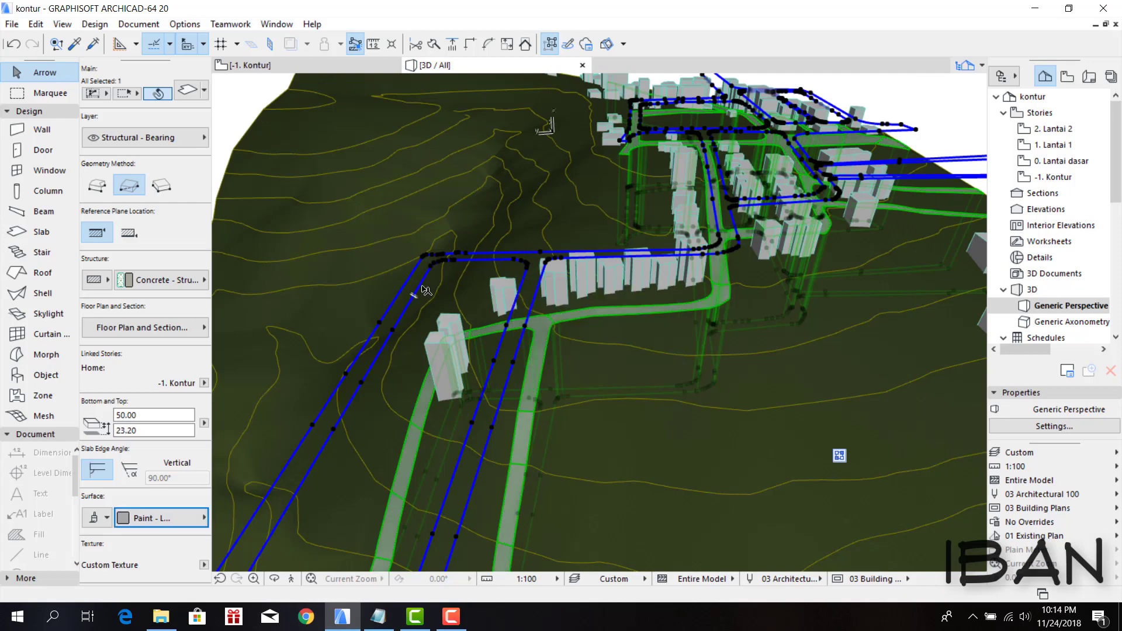
{"action": "mouse_move", "coordinate": [426, 287]}
{"action": "left_mouse_down"}
{"action": "mouse_move", "coordinate": [578, 286]}
{"action": "mouse_move", "coordinate": [465, 283]}
{"action": "left_mouse_up"}
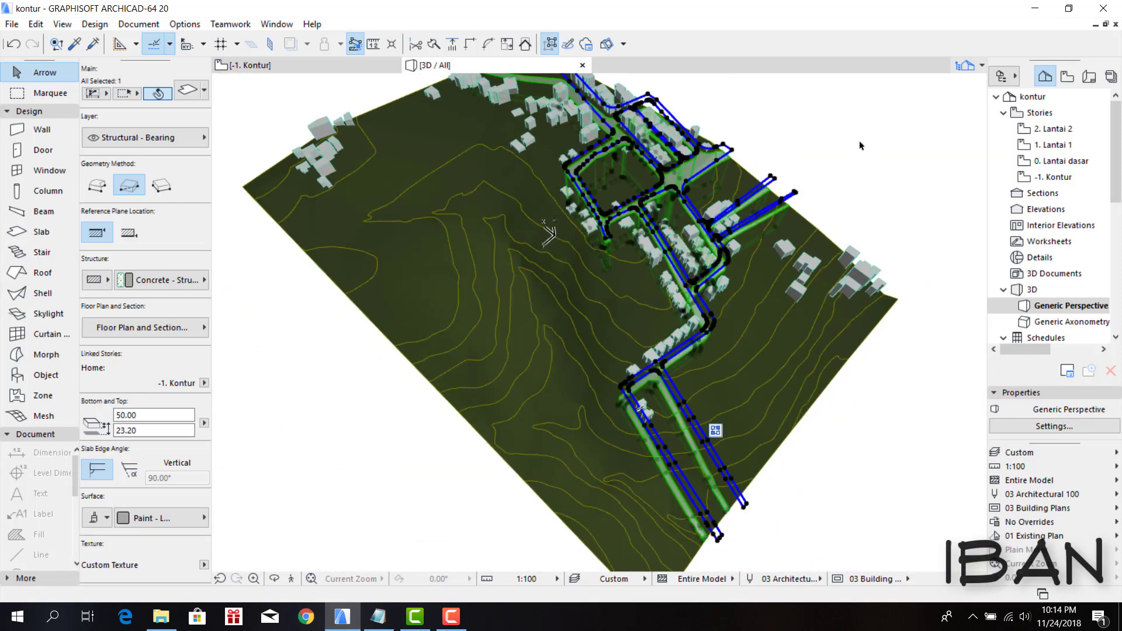
- Deselect the roads and show the -1. Kontur plan's stream and contour lines
{"action": "left_click", "coordinate": [856, 147]}
{"action": "key", "text": "F2"}
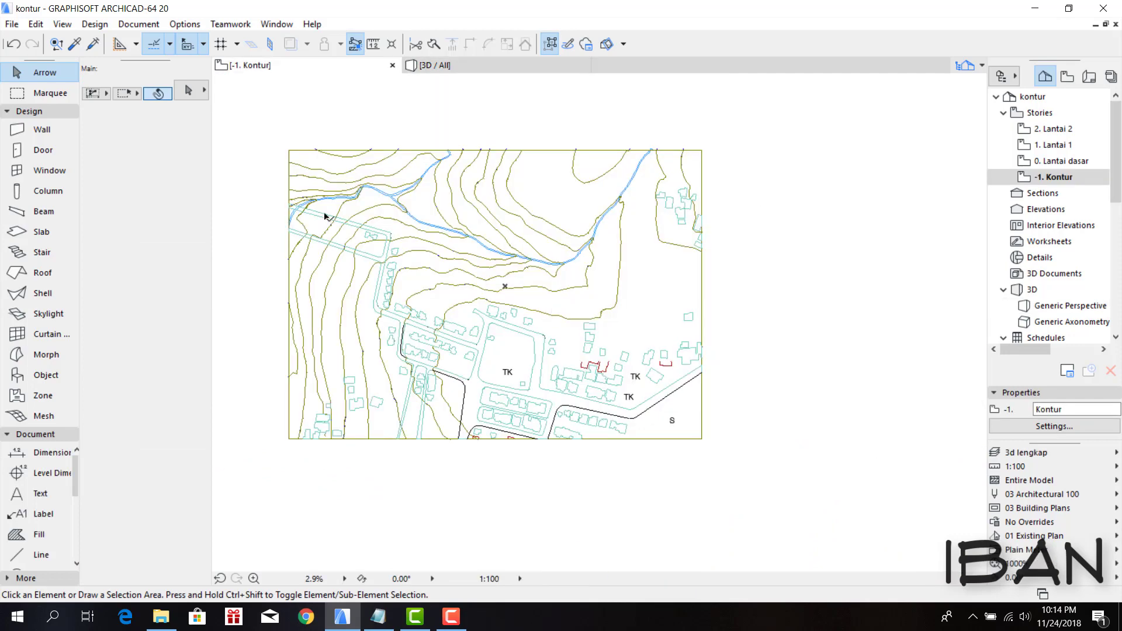
{"action": "scroll", "coordinate": [326, 216], "scroll_direction": "up", "scroll_amount": 3}
{"action": "scroll", "coordinate": [413, 250], "scroll_direction": "up", "scroll_amount": 3}
{"action": "scroll", "coordinate": [430, 279], "scroll_direction": "up", "scroll_amount": 3}
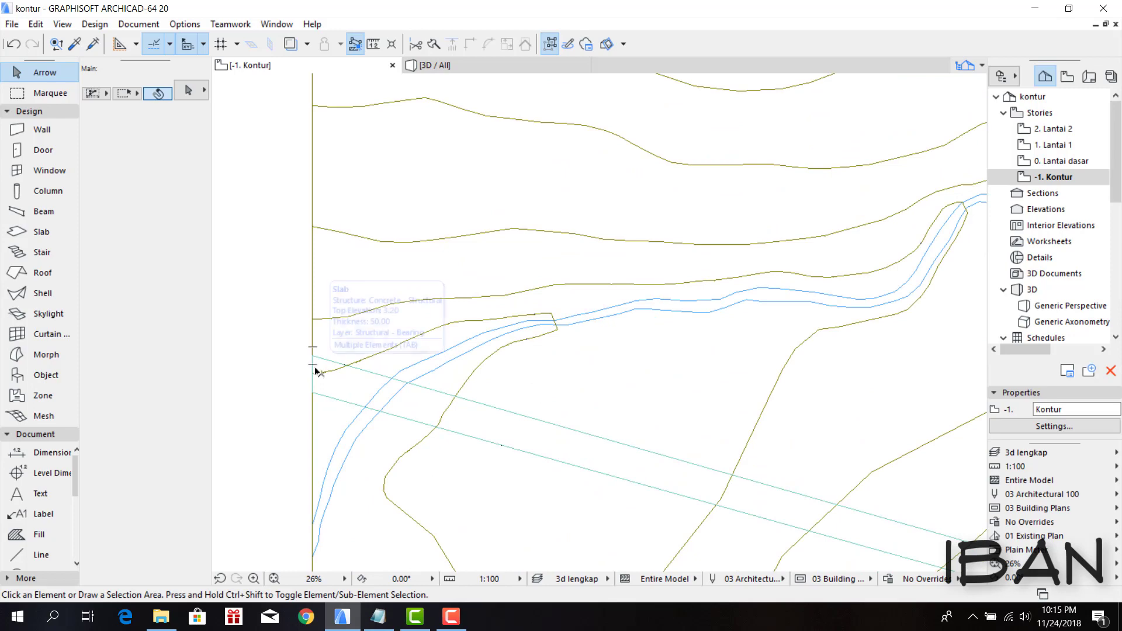
{"action": "key", "text": "F3"}
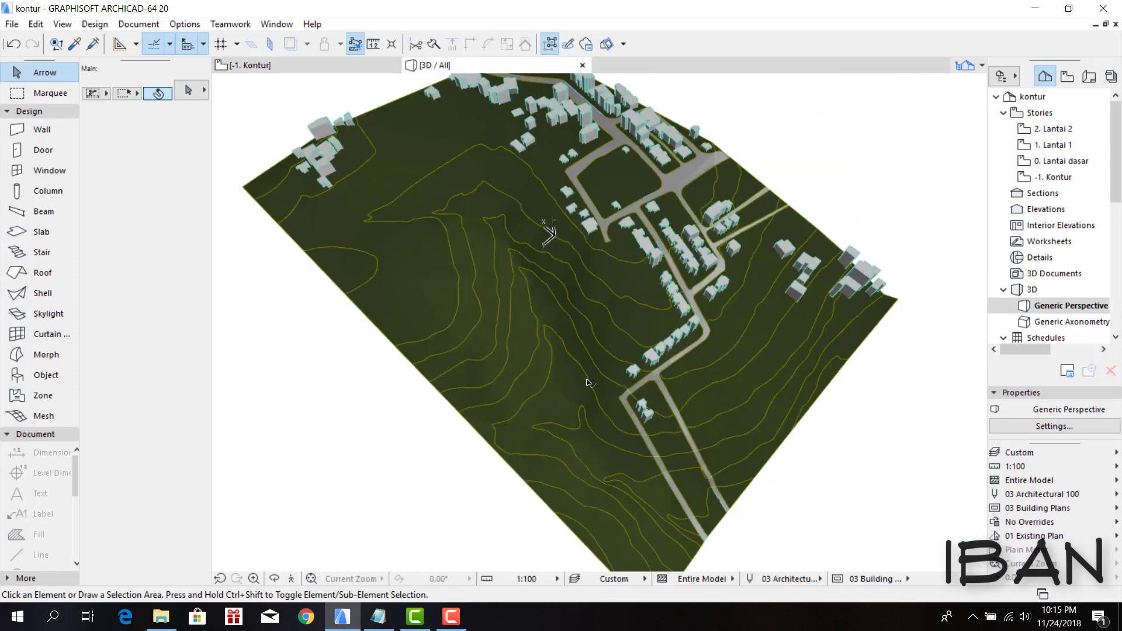
{"action": "middle_click_drag", "start_coordinate": [587, 383], "coordinate": [491, 246], "text": "shift"}
{"action": "key", "text": "F2"}
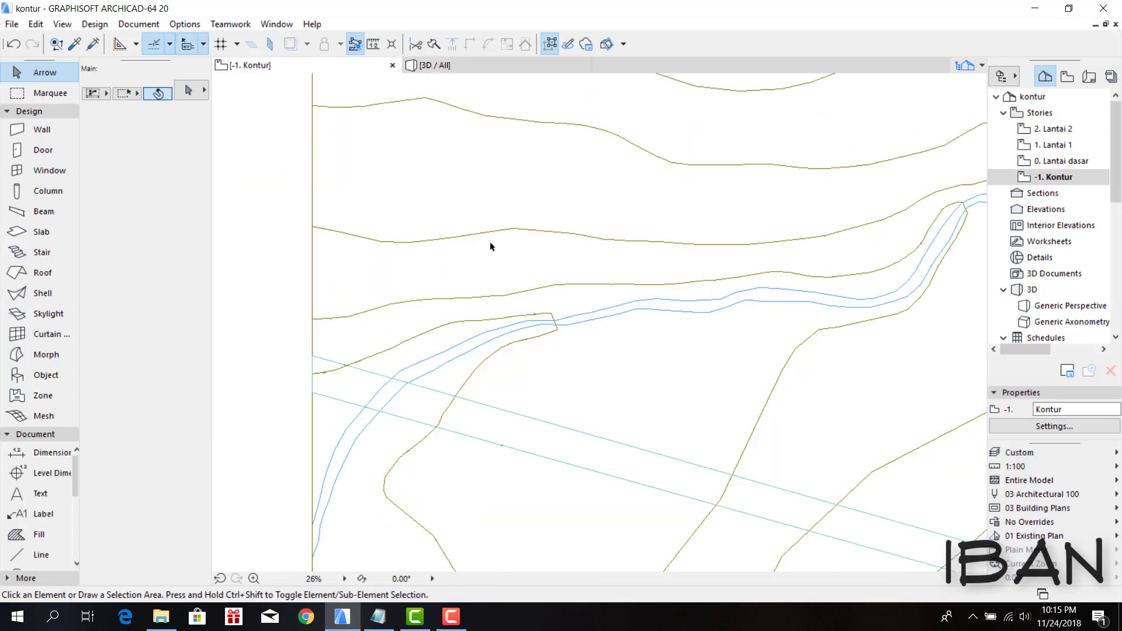
{"action": "scroll", "coordinate": [467, 321], "scroll_direction": "down", "scroll_amount": 4}
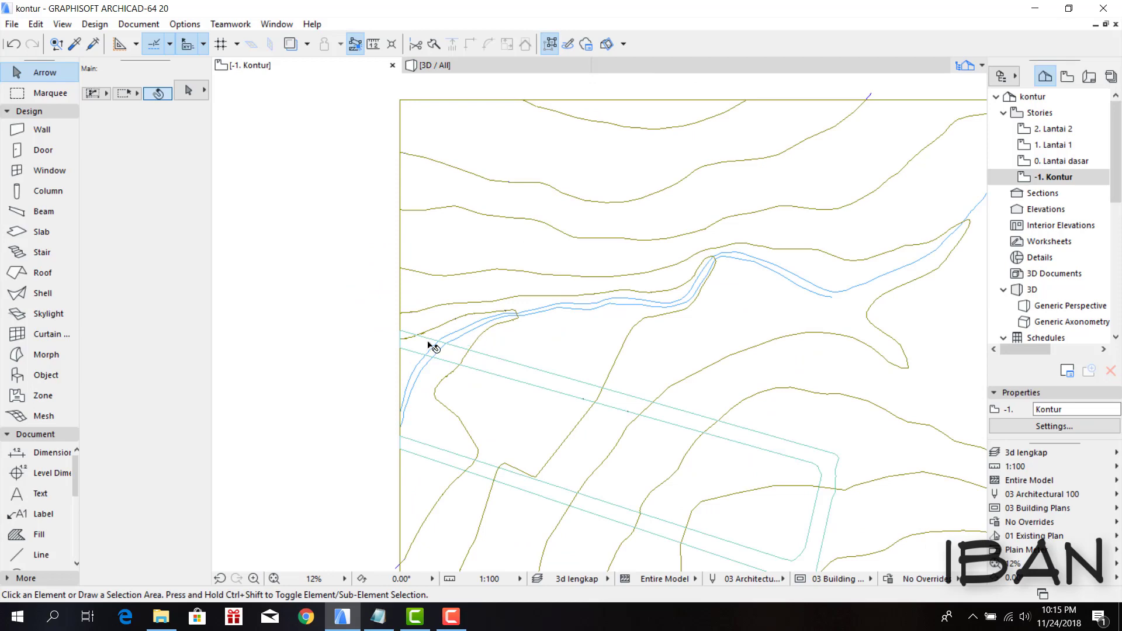
- With the Slab tool, select the slab tracing the stream and review its full course in plan
{"action": "left_click", "coordinate": [50, 231]}
{"action": "key", "text": "ctrl+a"}
{"action": "scroll", "coordinate": [350, 438], "scroll_direction": "up", "scroll_amount": 5}
{"action": "left_click", "coordinate": [341, 402]}
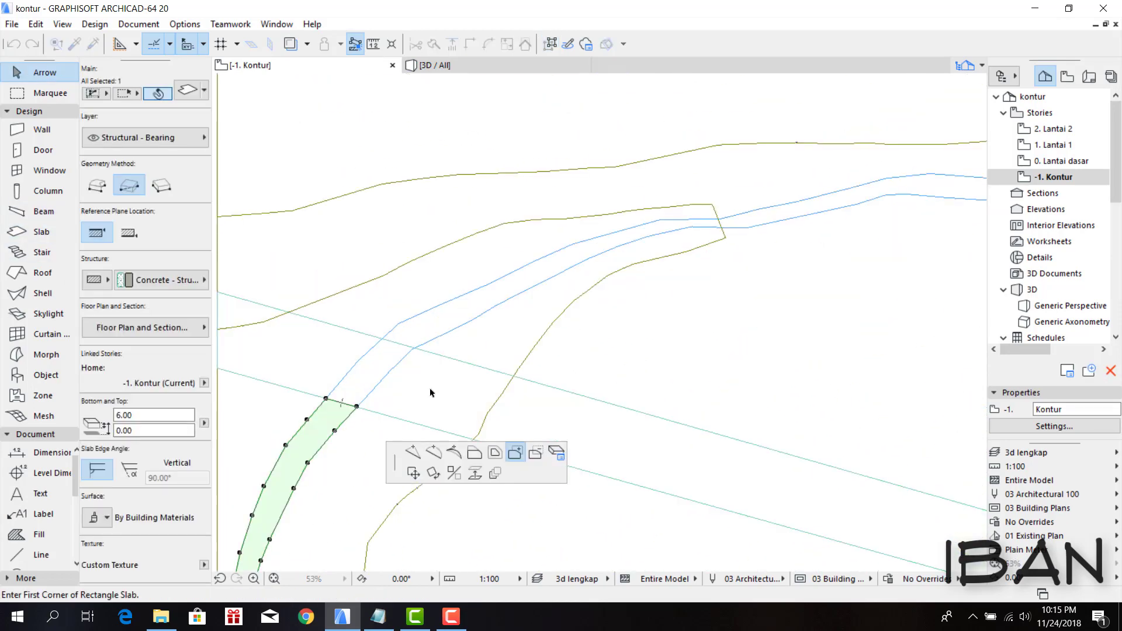
{"action": "scroll", "coordinate": [430, 392], "scroll_direction": "down", "scroll_amount": 3}
{"action": "mouse_move", "coordinate": [645, 296]}
{"action": "middle_mouse_down"}
{"action": "mouse_move", "coordinate": [482, 263]}
{"action": "mouse_move", "coordinate": [651, 201]}
{"action": "middle_mouse_up"}
{"action": "scroll", "coordinate": [488, 263], "scroll_direction": "up", "scroll_amount": 3}
{"action": "scroll", "coordinate": [456, 274], "scroll_direction": "up", "scroll_amount": 3}
{"action": "scroll", "coordinate": [437, 282], "scroll_direction": "down", "scroll_amount": 2}
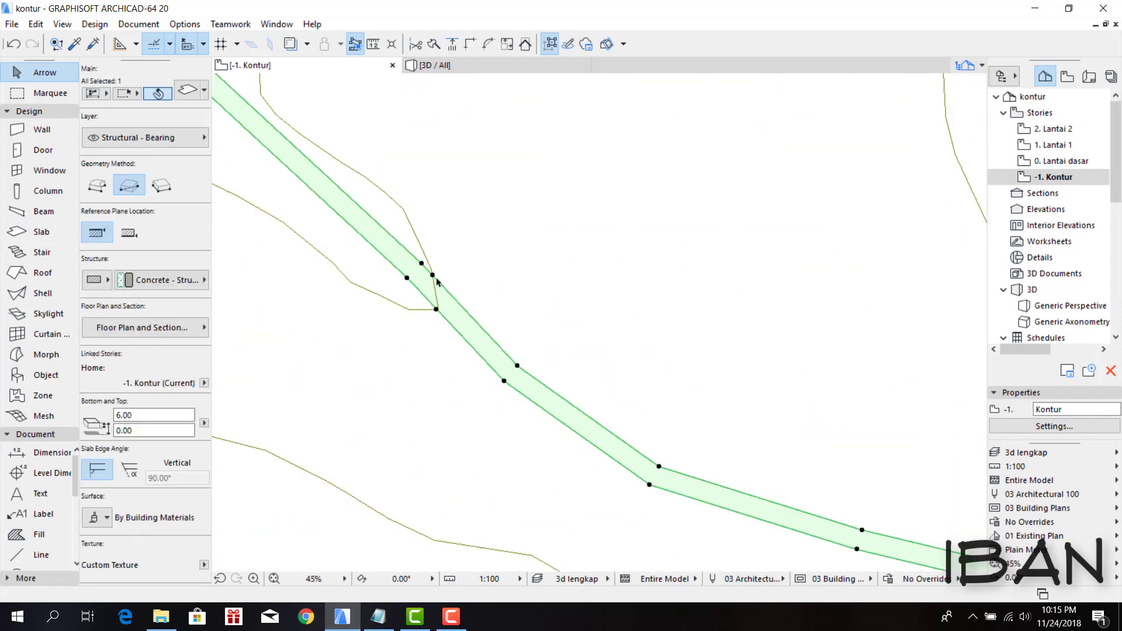
{"action": "middle_click_drag", "start_coordinate": [437, 282], "coordinate": [527, 327]}
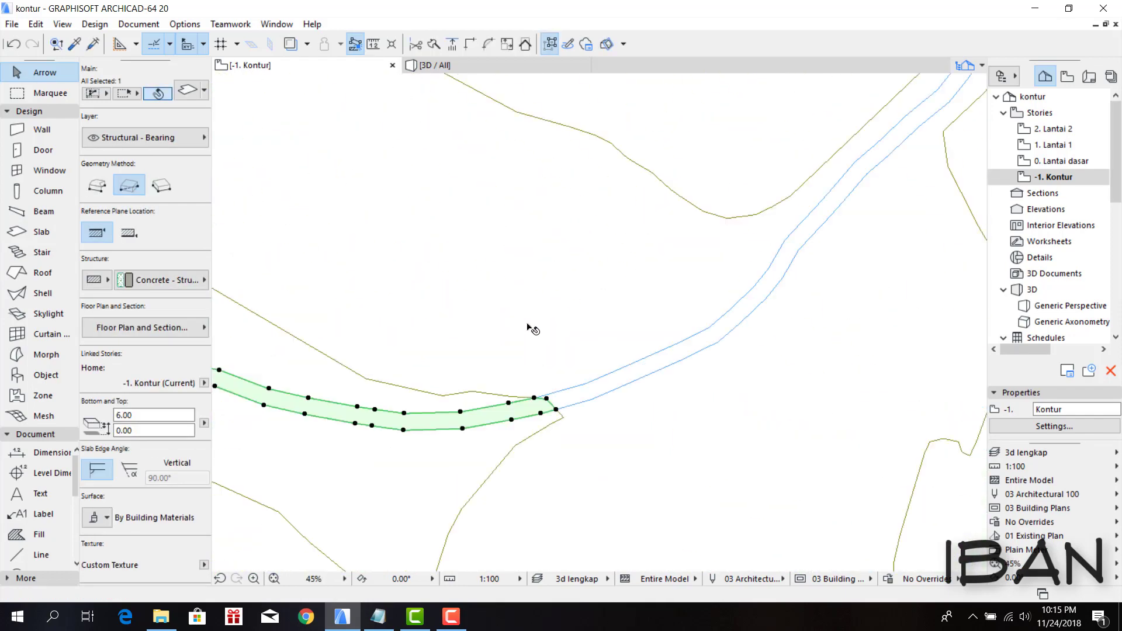
{"action": "scroll", "coordinate": [532, 329], "scroll_direction": "down", "scroll_amount": 3}
{"action": "scroll", "coordinate": [584, 213], "scroll_direction": "up", "scroll_amount": 4}
{"action": "left_click", "coordinate": [488, 427]}
{"action": "scroll", "coordinate": [556, 277], "scroll_direction": "down", "scroll_amount": 8}
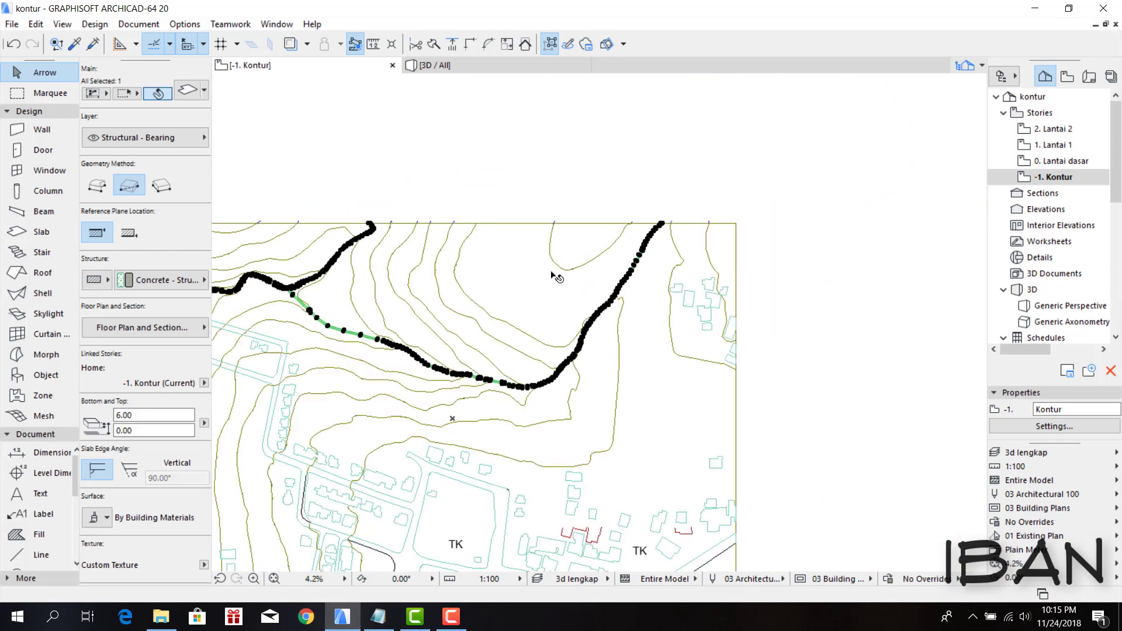
{"action": "middle_click_drag", "start_coordinate": [550, 273], "coordinate": [666, 239]}
{"action": "left_click", "coordinate": [475, 315]}
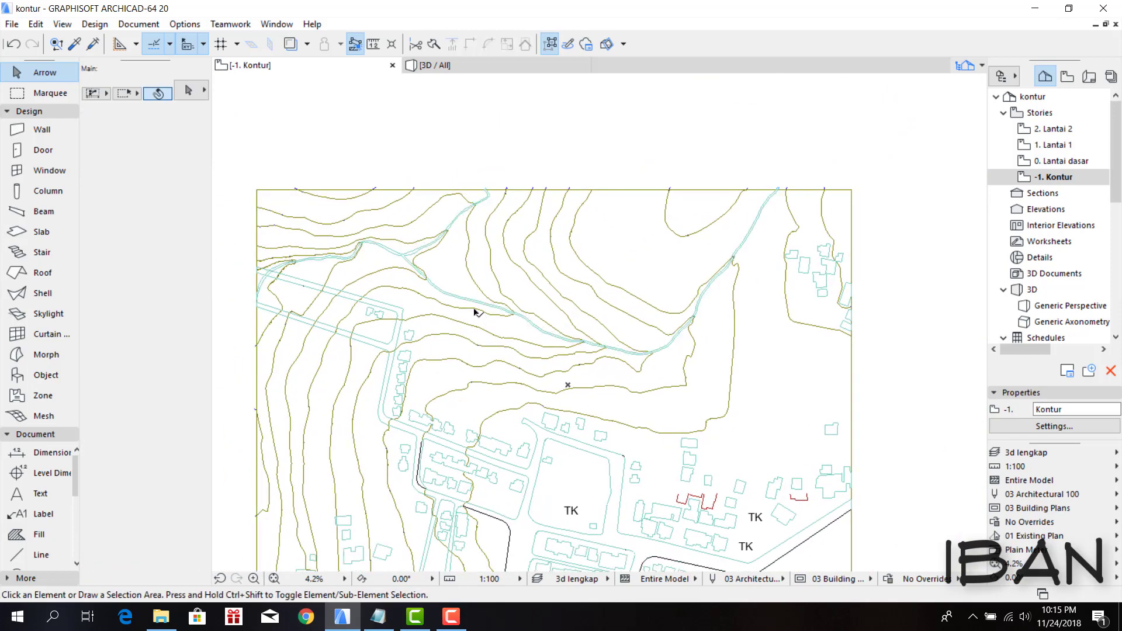
- In 3D, orbit to and select the raised 6.00-thick slab along the stream
{"action": "key", "text": "F3"}
{"action": "scroll", "coordinate": [595, 380], "scroll_direction": "up", "scroll_amount": 3}
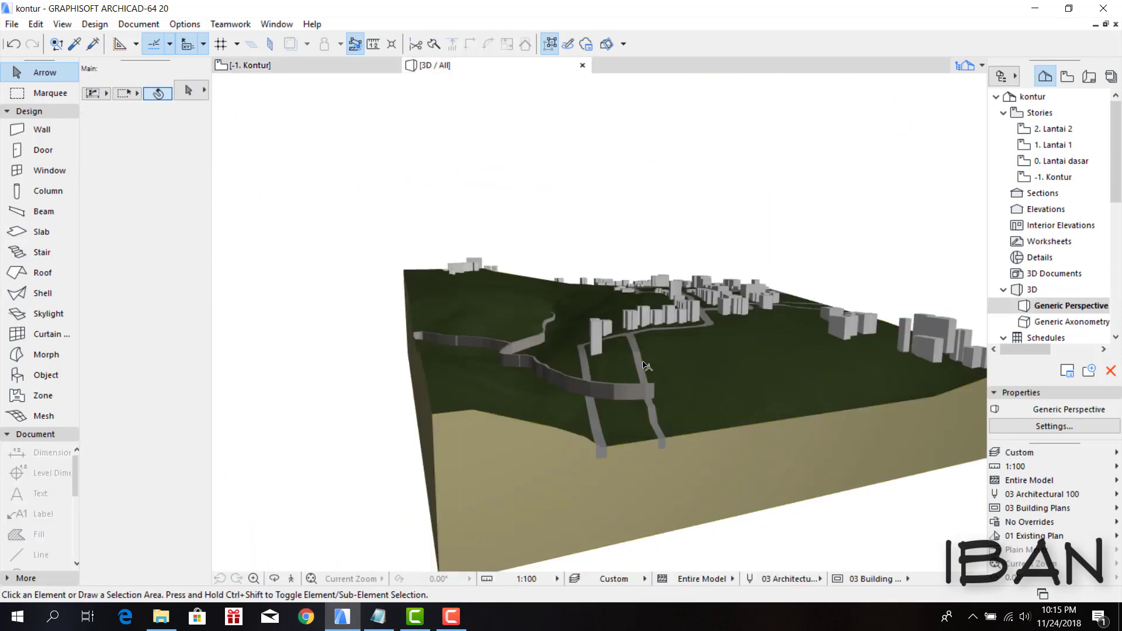
{"action": "scroll", "coordinate": [608, 427], "scroll_direction": "up", "scroll_amount": 3}
{"action": "scroll", "coordinate": [618, 465], "scroll_direction": "up", "scroll_amount": 3}
{"action": "middle_click_drag", "start_coordinate": [618, 465], "coordinate": [531, 458], "text": "shift"}
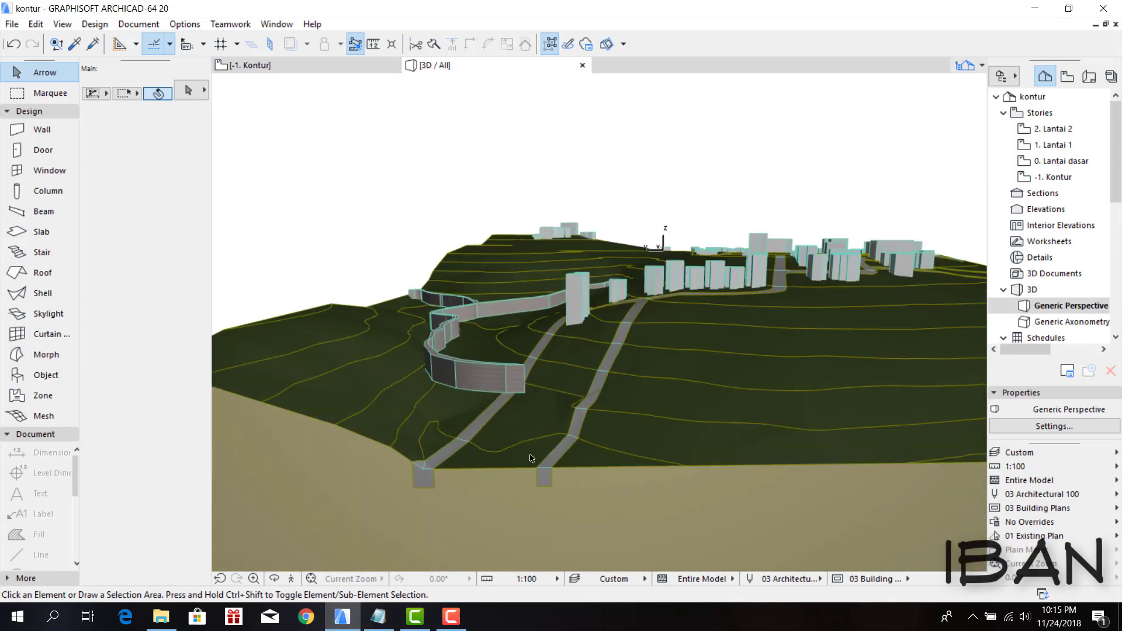
{"action": "left_click", "coordinate": [482, 382]}
{"action": "middle_click_drag", "start_coordinate": [483, 382], "coordinate": [506, 371], "text": "shift"}
{"action": "scroll", "coordinate": [456, 409], "scroll_direction": "up", "scroll_amount": 3}
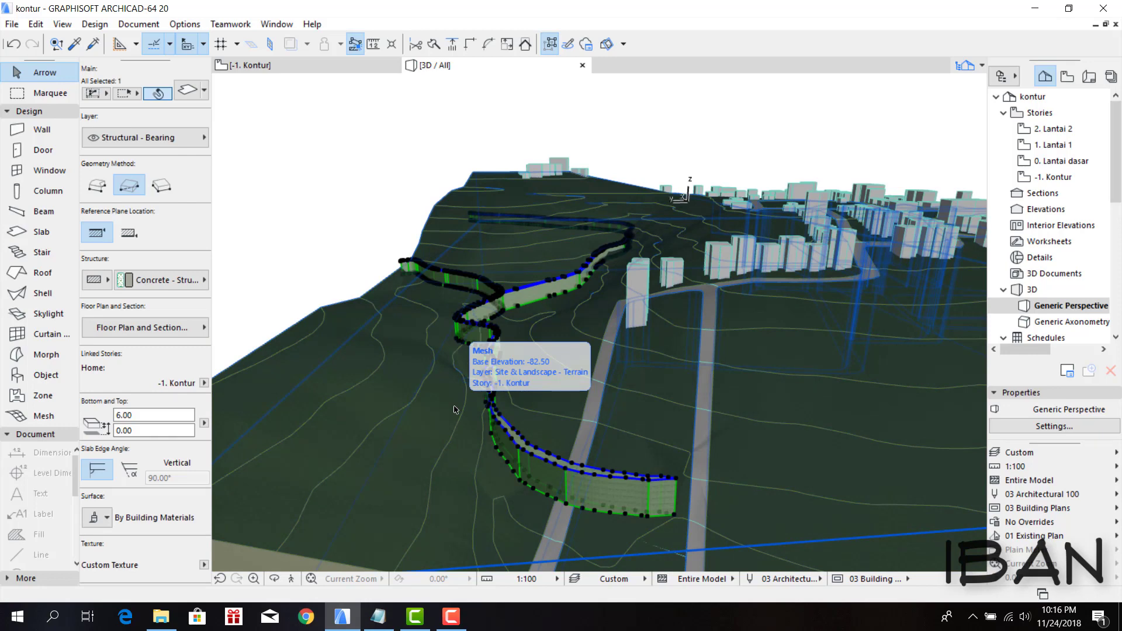
- Move the river slab straight down 30.84 so it sits buried at -30.84 below the terrain
{"action": "mouse_move", "coordinate": [785, 484]}
{"action": "middle_mouse_down", "text": "shift"}
{"action": "mouse_move", "coordinate": [734, 453]}
{"action": "mouse_move", "coordinate": [765, 273]}
{"action": "mouse_move", "coordinate": [725, 393]}
{"action": "mouse_move", "coordinate": [667, 388]}
{"action": "mouse_move", "coordinate": [594, 234]}
{"action": "mouse_move", "coordinate": [609, 282]}
{"action": "mouse_move", "coordinate": [548, 252]}
{"action": "middle_mouse_up", "text": "shift"}
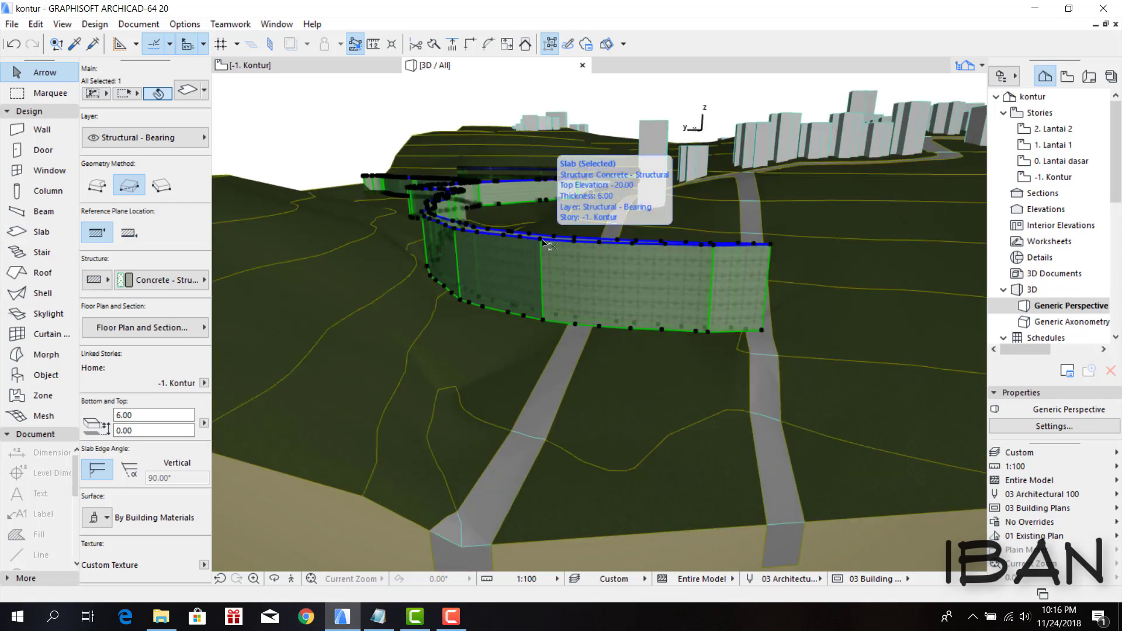
{"action": "left_click_drag", "start_coordinate": [543, 249], "coordinate": [540, 465]}
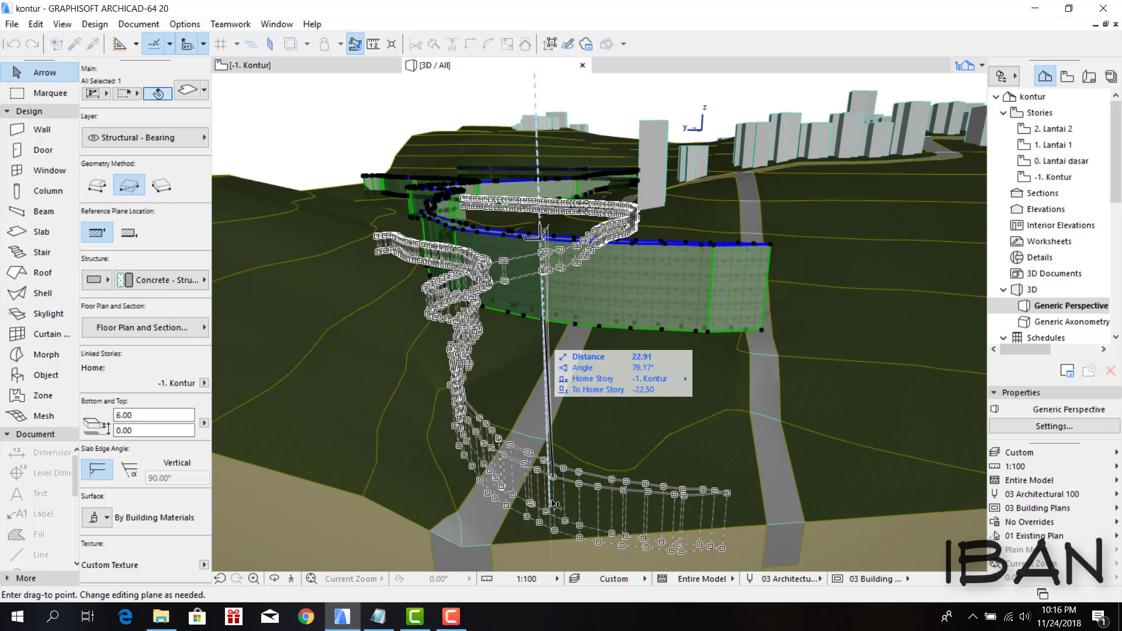
{"action": "middle_click_drag", "start_coordinate": [540, 462], "coordinate": [288, 430], "text": "shift"}
{"action": "left_click", "coordinate": [289, 429]}
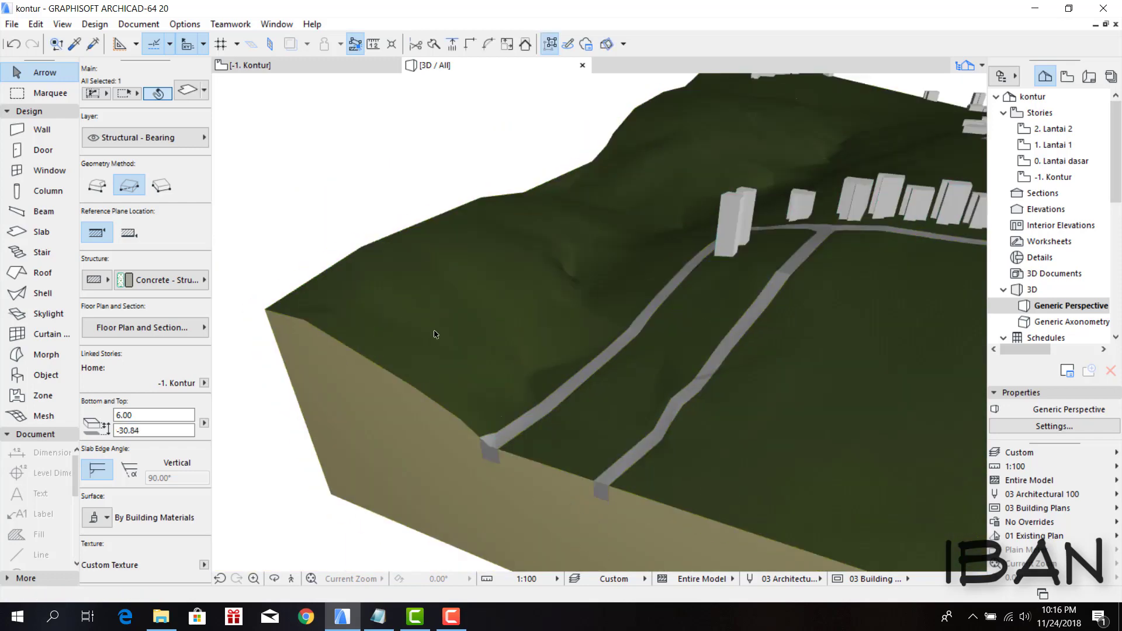
{"action": "mouse_move", "coordinate": [601, 355]}
{"action": "middle_mouse_down", "text": "shift"}
{"action": "mouse_move", "coordinate": [636, 329]}
{"action": "mouse_move", "coordinate": [743, 380]}
{"action": "middle_mouse_up", "text": "shift"}
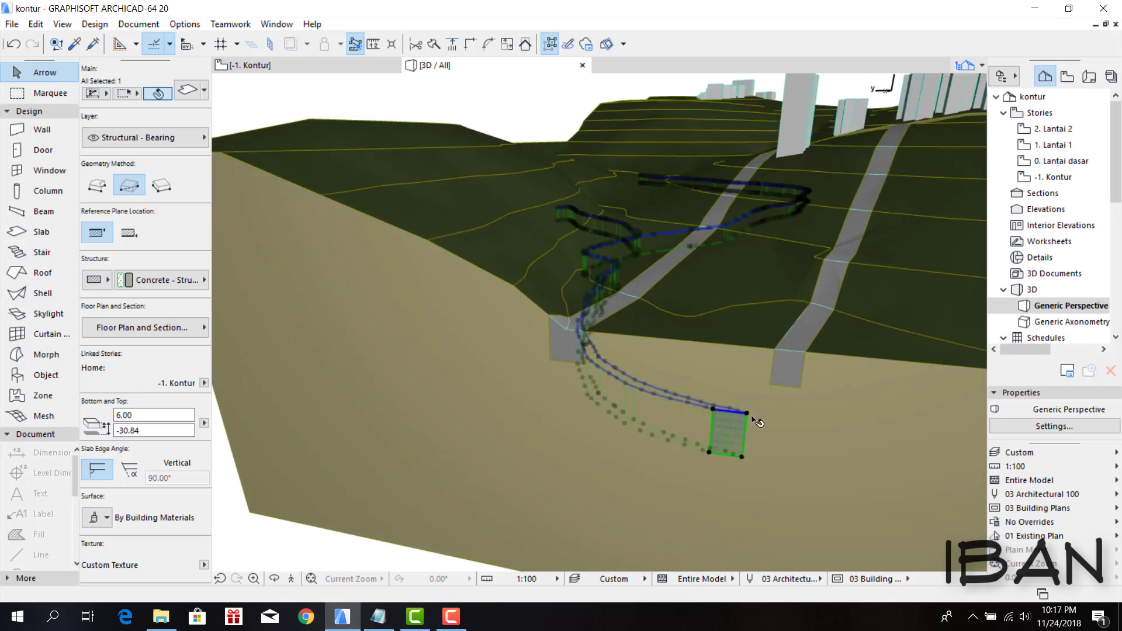
{"action": "middle_click_drag", "start_coordinate": [749, 419], "coordinate": [750, 417], "text": "shift"}
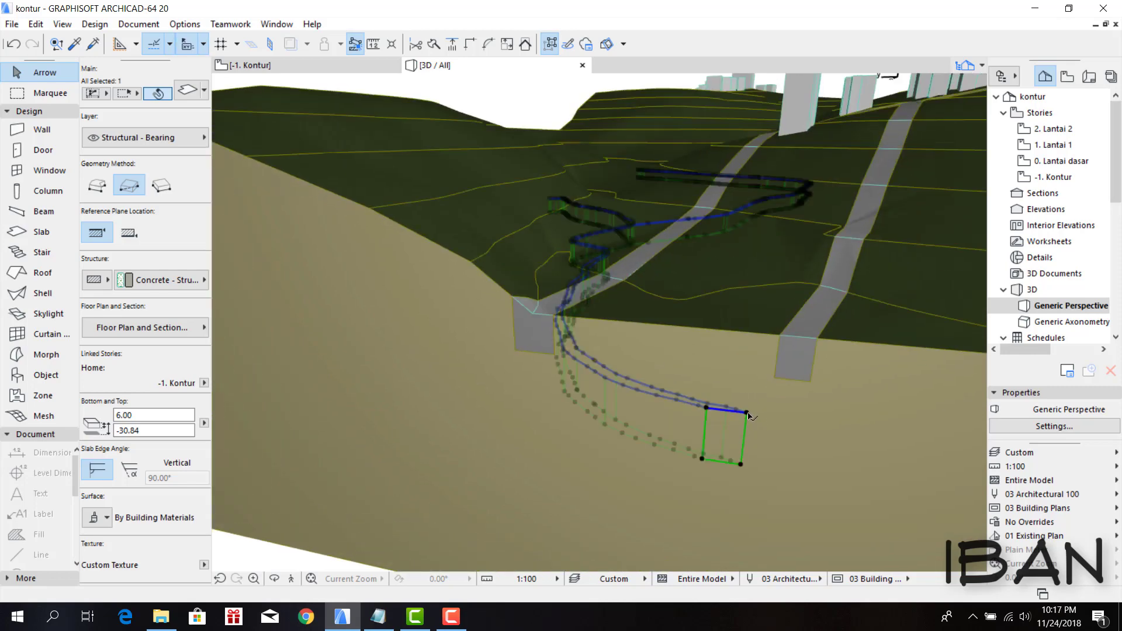
- Subtract the buried river slab from the terrain mesh using Subtraction with upward extrusion
{"action": "right_click", "coordinate": [749, 416]}
{"action": "mouse_move", "coordinate": [787, 246]}
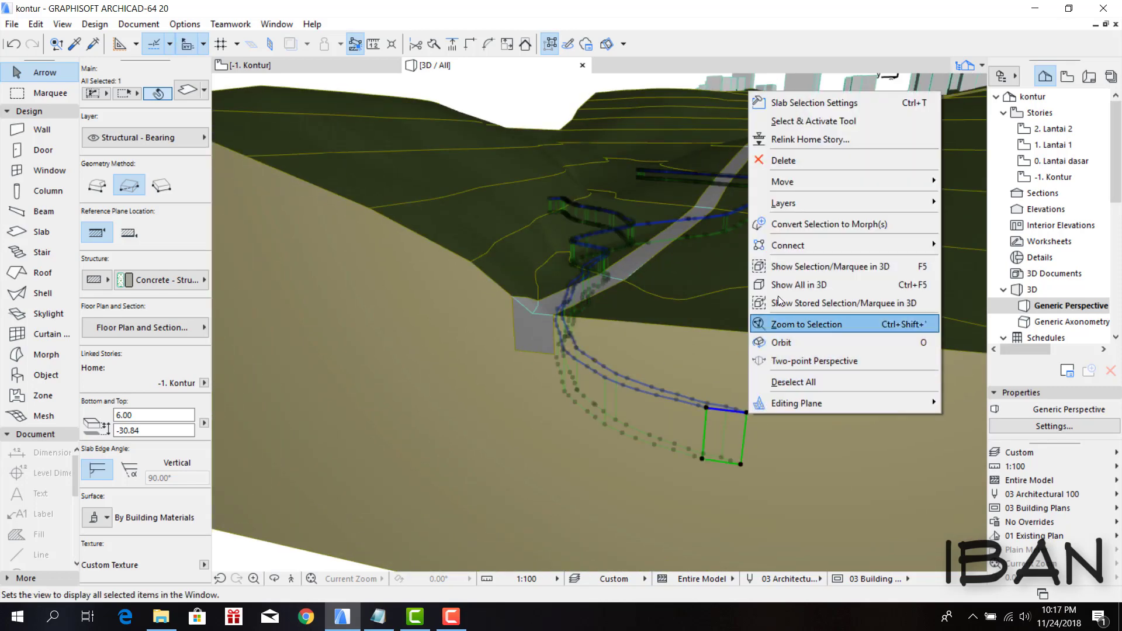
{"action": "left_click", "coordinate": [951, 285]}
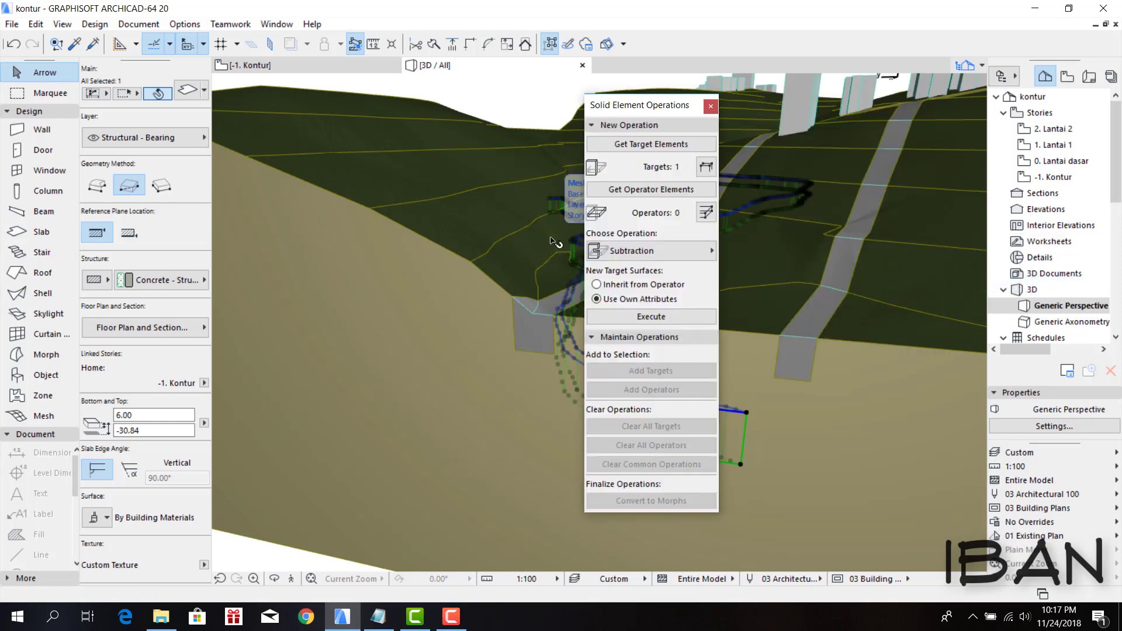
{"action": "left_click", "coordinate": [403, 283]}
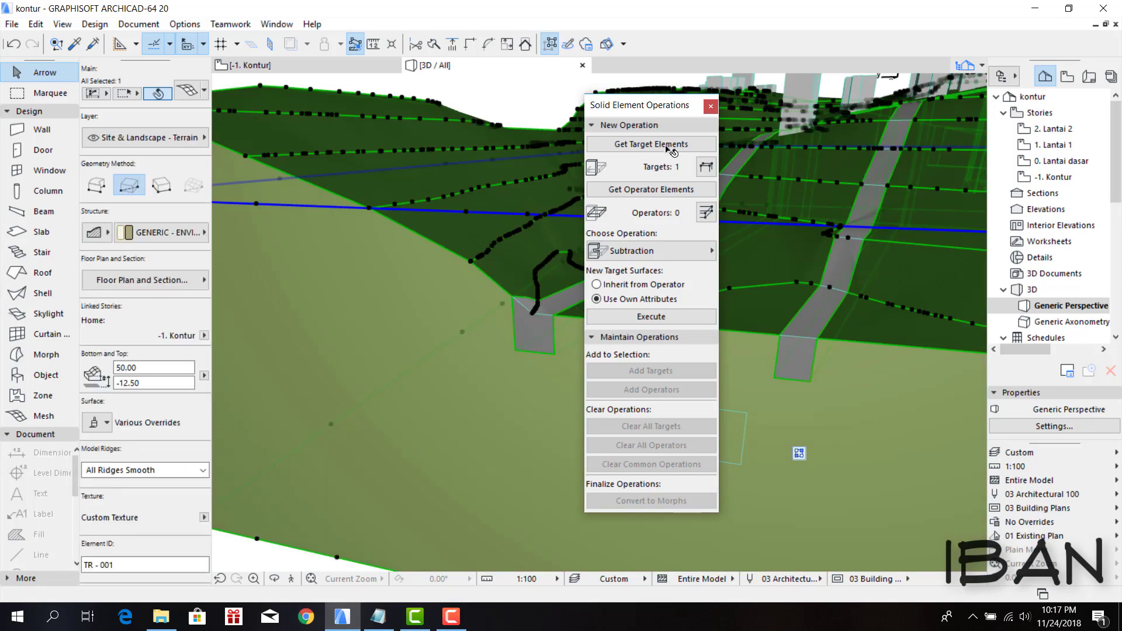
{"action": "left_click_drag", "start_coordinate": [648, 106], "coordinate": [883, 159]}
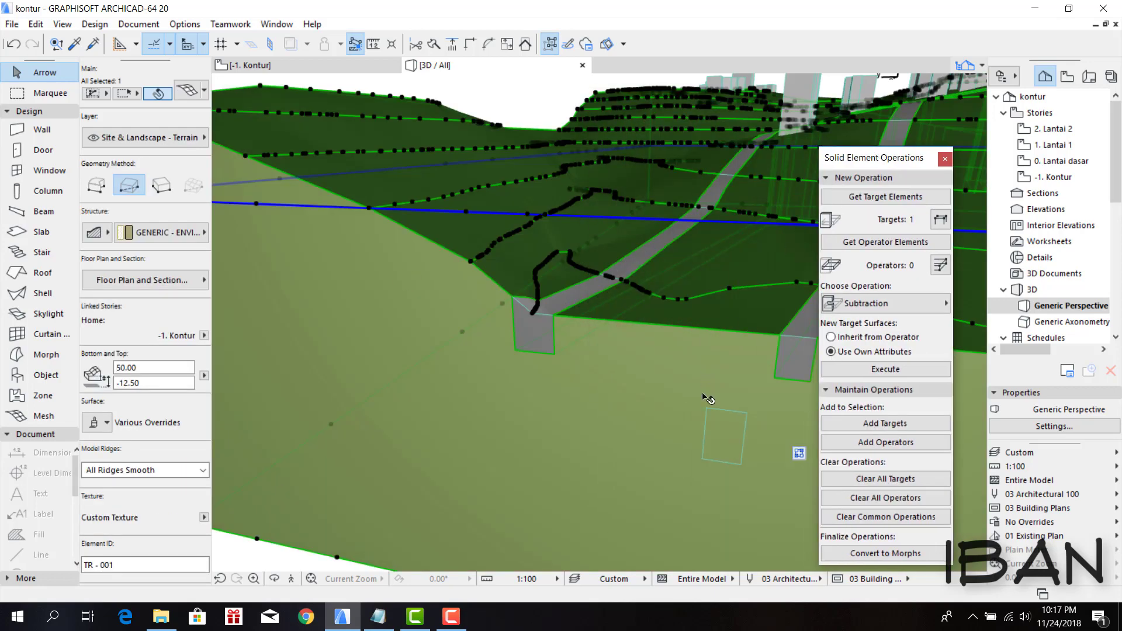
{"action": "left_click", "coordinate": [706, 413]}
{"action": "left_click", "coordinate": [909, 242]}
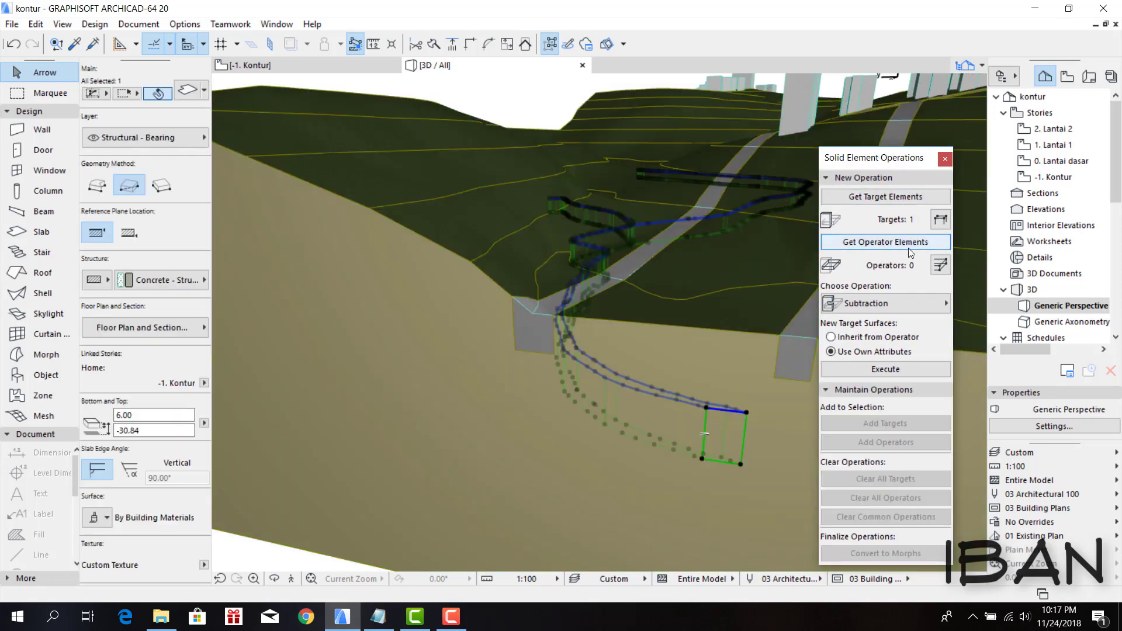
{"action": "left_click", "coordinate": [896, 306]}
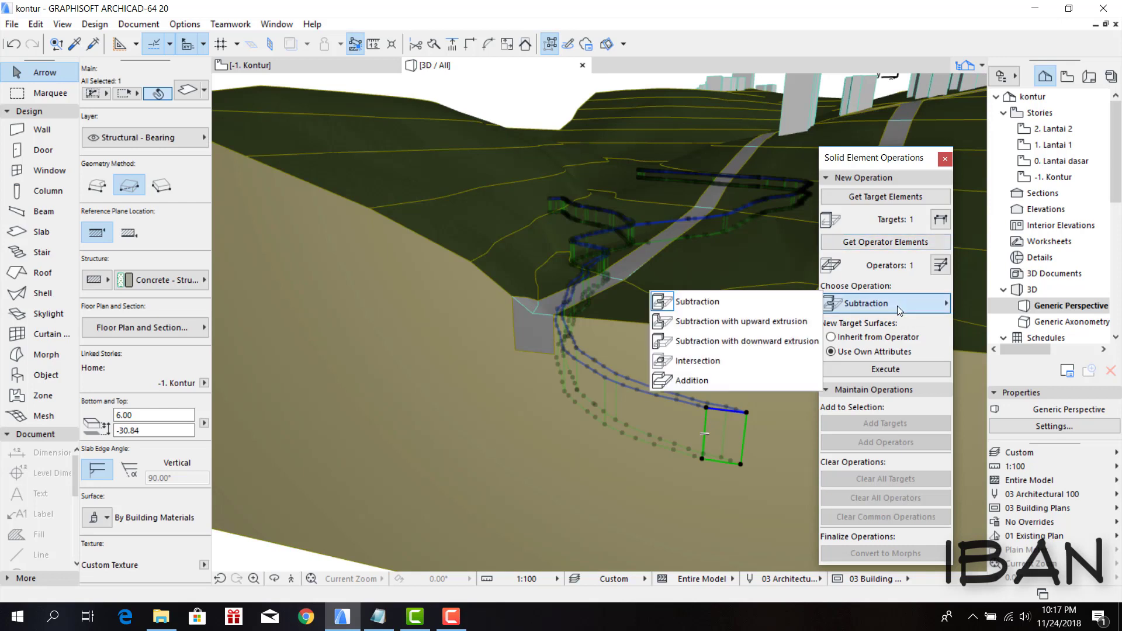
{"action": "left_click", "coordinate": [735, 321]}
{"action": "left_click", "coordinate": [861, 367]}
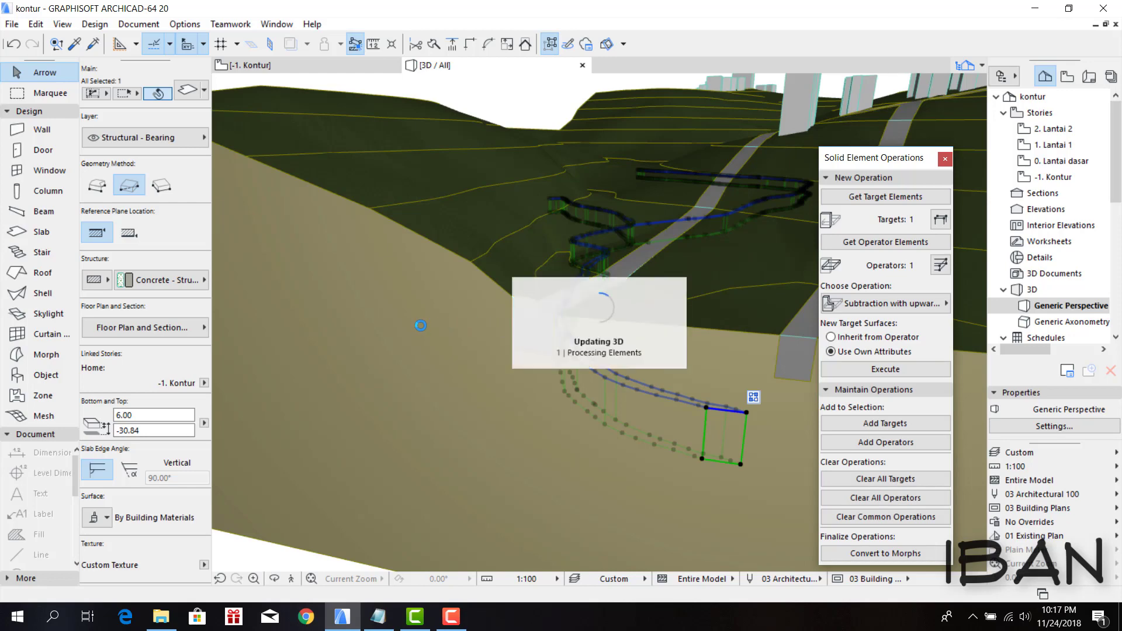
{"action": "left_click", "coordinate": [465, 286]}
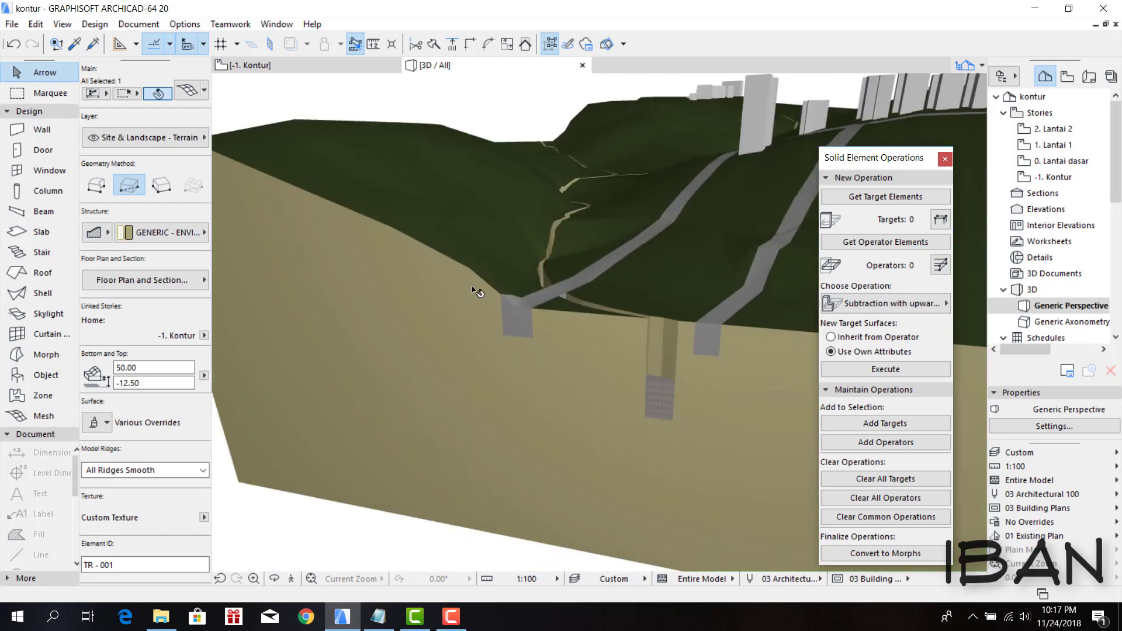
- Raise the river slab 7.05 so its bottom sits at -23.80 in the channel
{"action": "mouse_move", "coordinate": [682, 286]}
{"action": "left_mouse_down"}
{"action": "mouse_move", "coordinate": [559, 344]}
{"action": "mouse_move", "coordinate": [551, 325]}
{"action": "left_mouse_up"}
{"action": "left_click", "coordinate": [549, 336]}
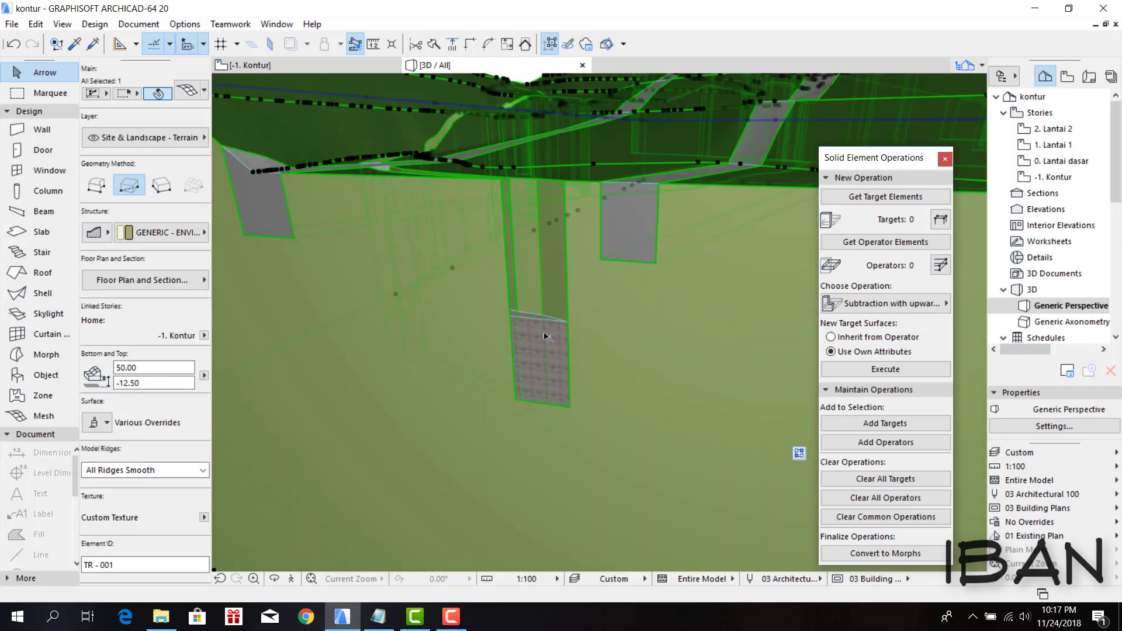
{"action": "key", "text": "Escape"}
{"action": "left_click", "coordinate": [569, 324]}
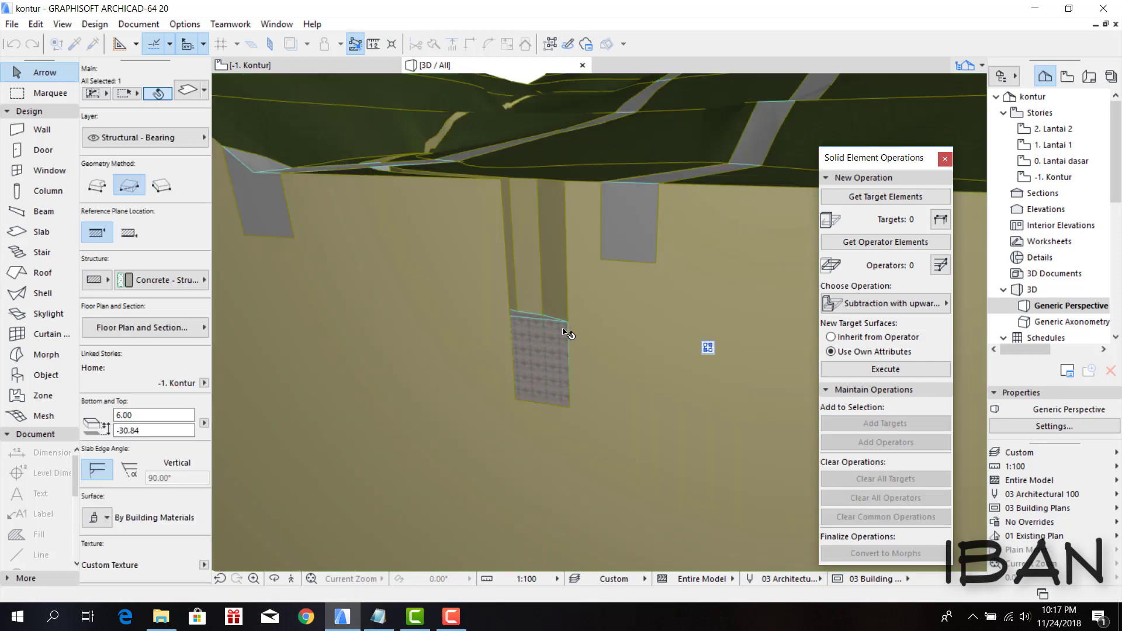
{"action": "left_click_drag", "start_coordinate": [570, 324], "coordinate": [565, 211]}
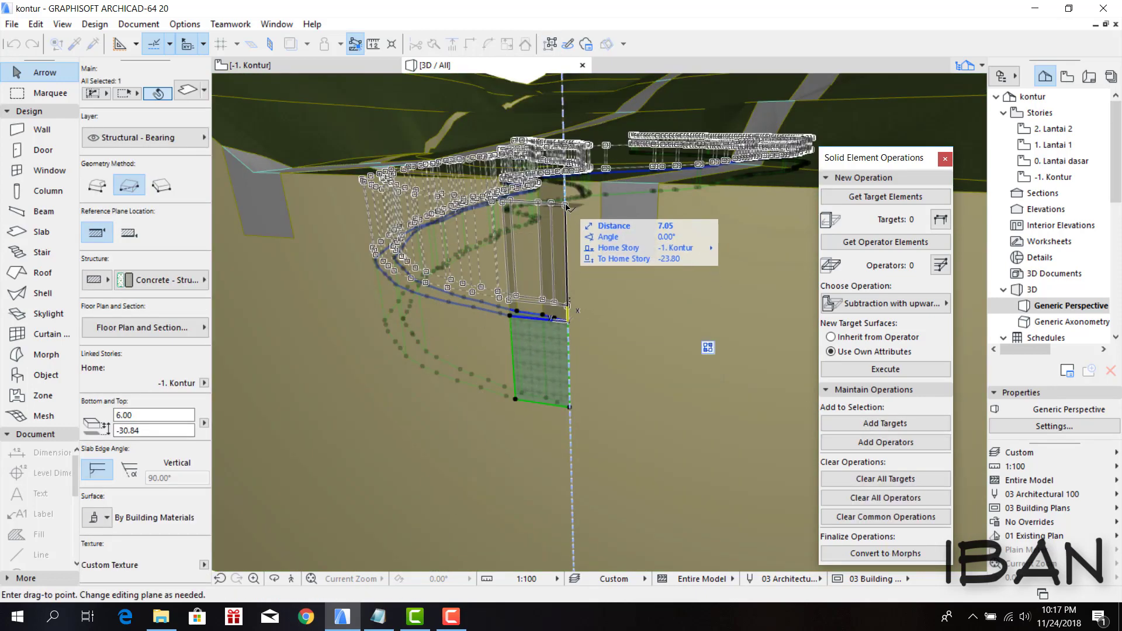
{"action": "left_click", "coordinate": [566, 206]}
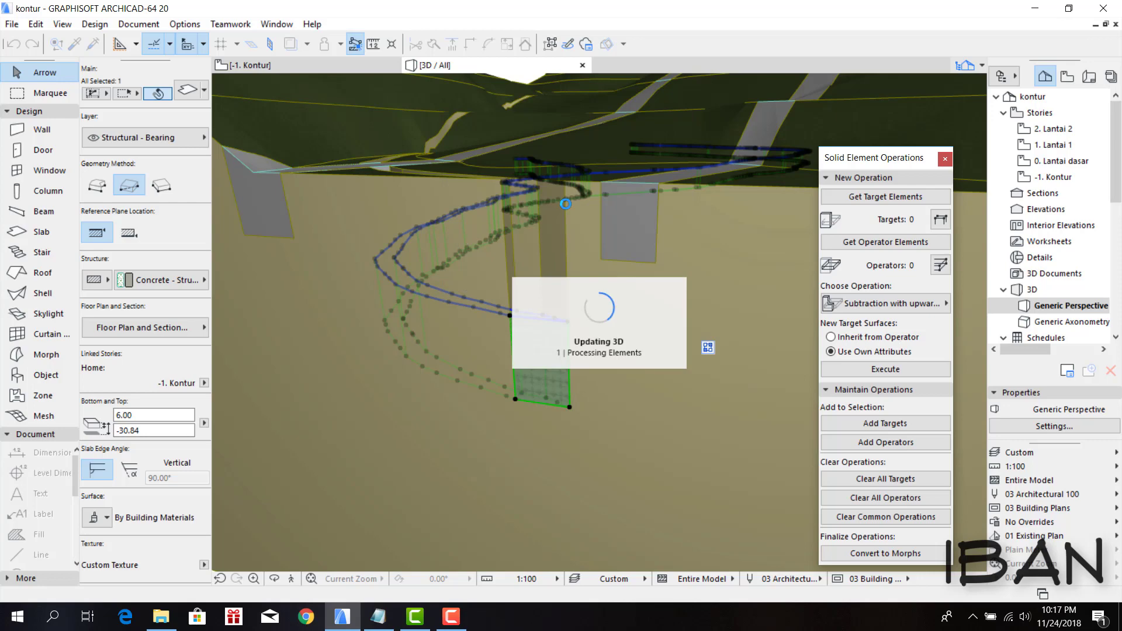
{"action": "scroll", "coordinate": [566, 252], "scroll_direction": "up", "scroll_amount": 3}
{"action": "mouse_move", "coordinate": [565, 251]}
{"action": "middle_mouse_down", "text": "shift"}
{"action": "mouse_move", "coordinate": [303, 377]}
{"action": "mouse_move", "coordinate": [531, 374]}
{"action": "middle_mouse_up", "text": "shift"}
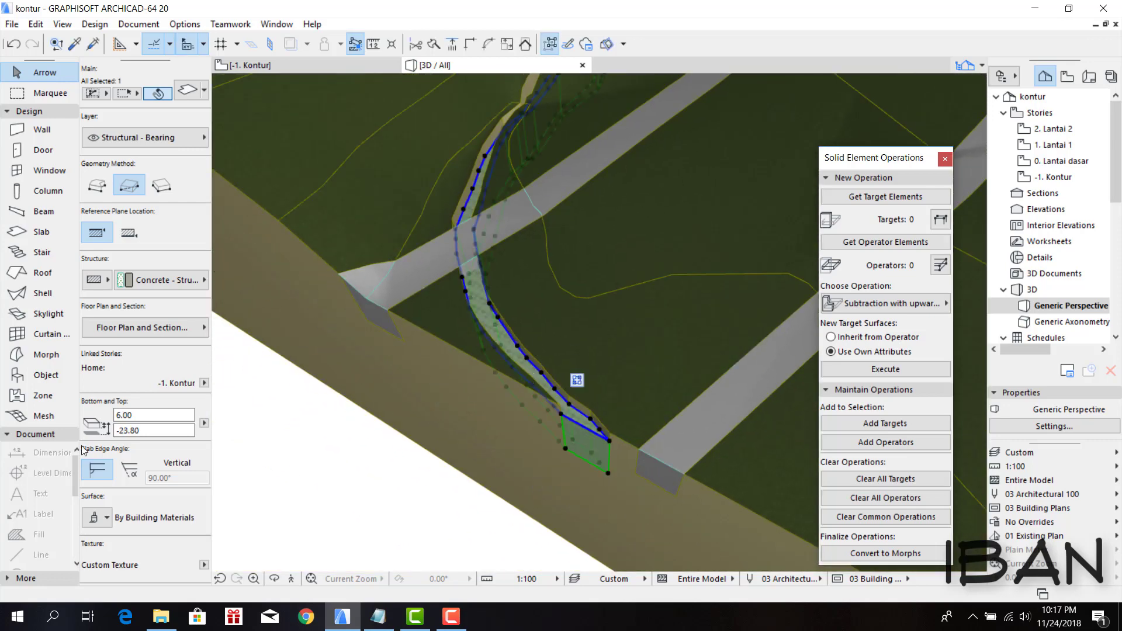
- Override the river slab's top, edge and bottom surfaces with Paint - Royal Blue
{"action": "left_click", "coordinate": [98, 516]}
{"action": "left_click", "coordinate": [97, 423]}
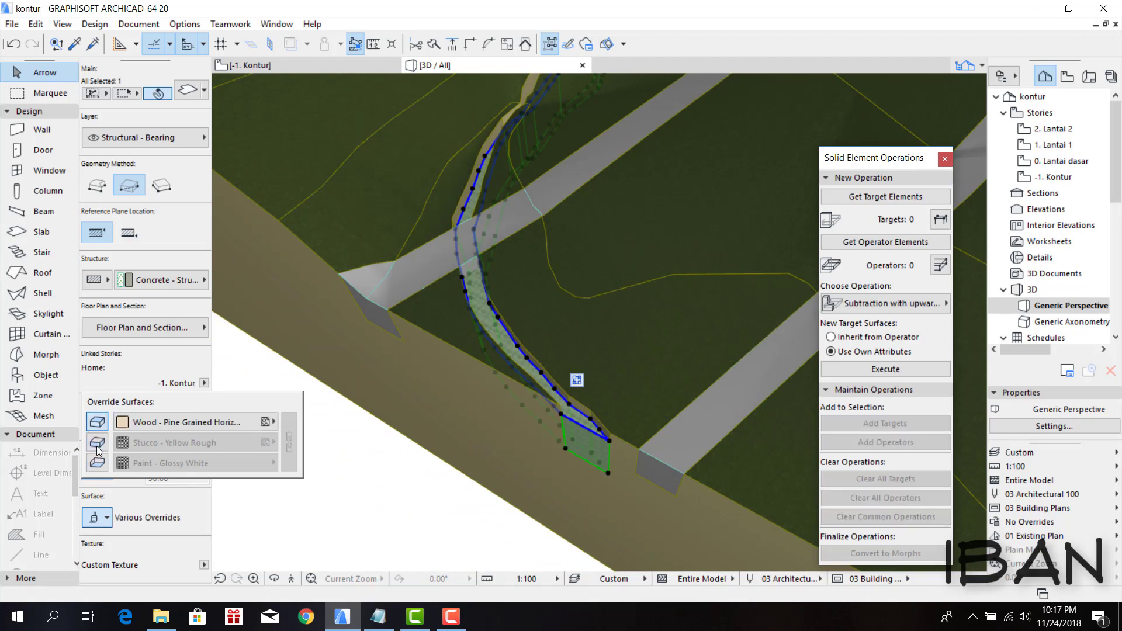
{"action": "left_click", "coordinate": [98, 442]}
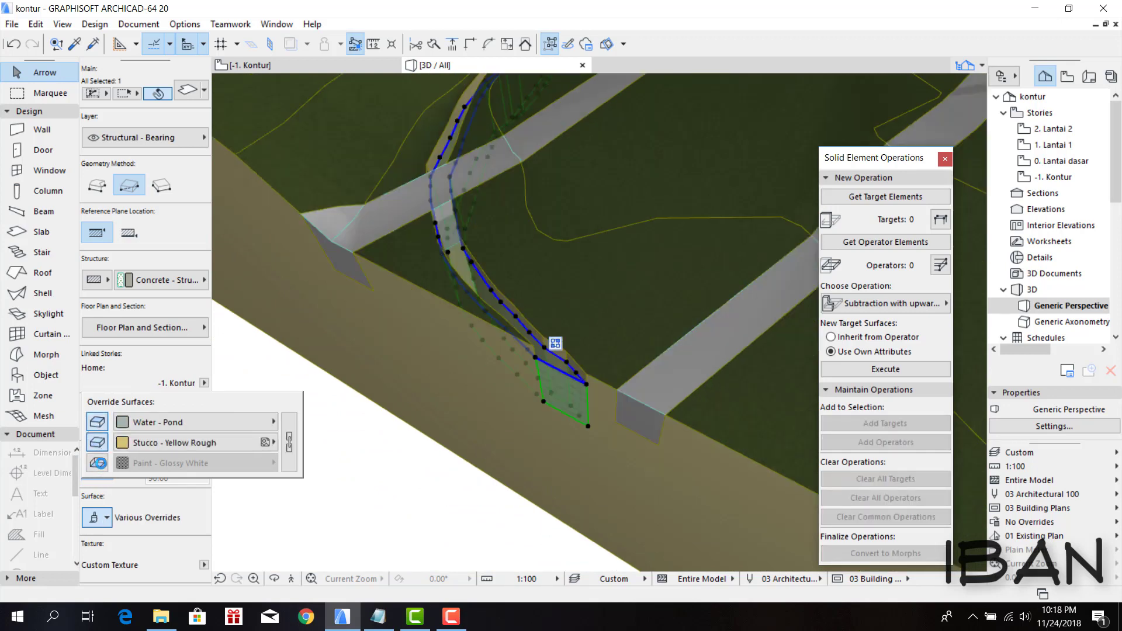
{"action": "left_click", "coordinate": [98, 462]}
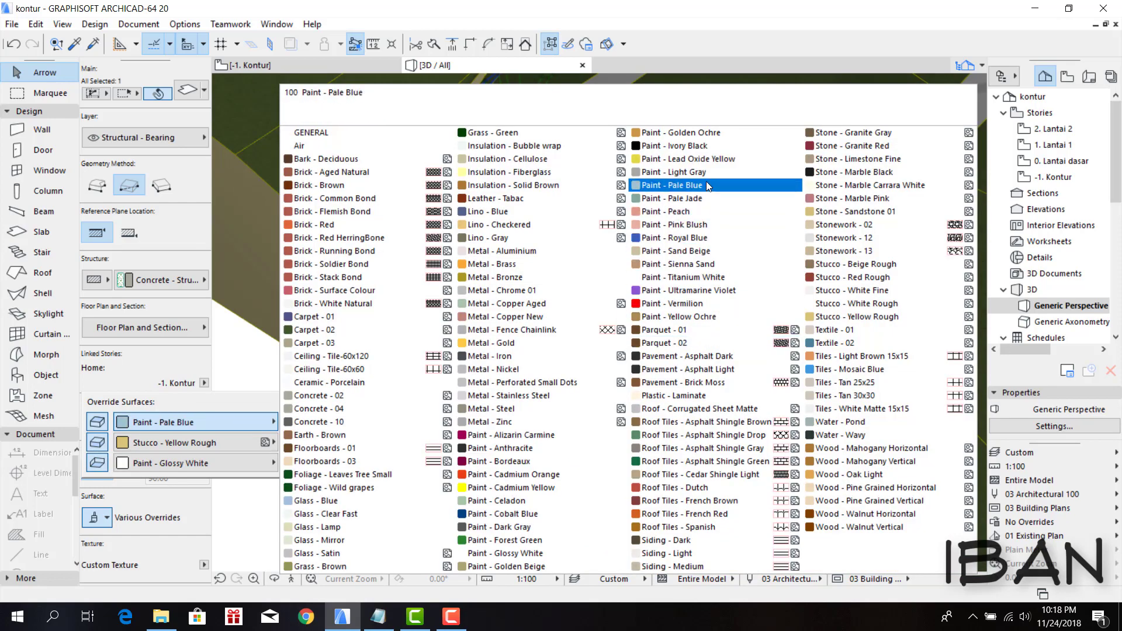
{"action": "left_click", "coordinate": [699, 238]}
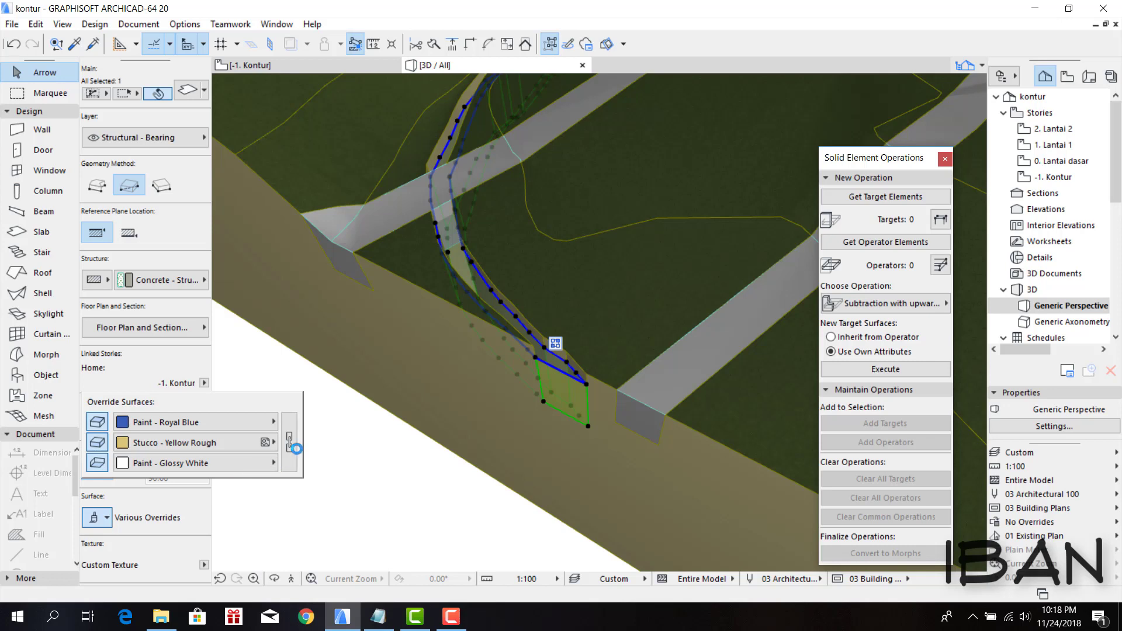
{"action": "left_click", "coordinate": [296, 449]}
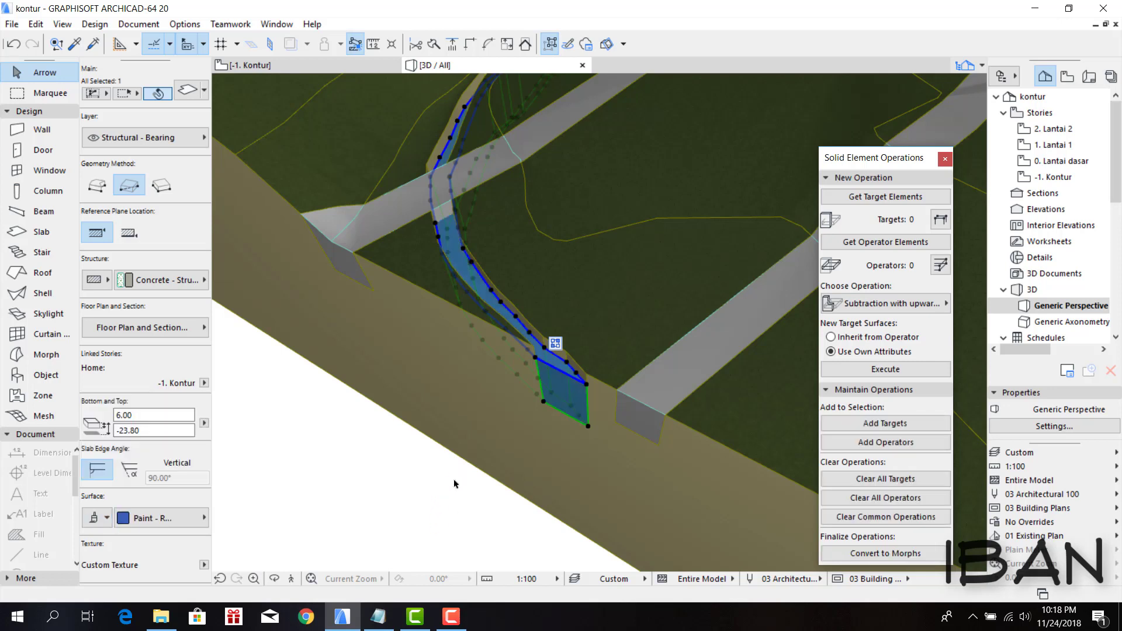
{"action": "scroll", "coordinate": [454, 484], "scroll_direction": "down", "scroll_amount": 10}
{"action": "mouse_move", "coordinate": [454, 483]}
{"action": "middle_mouse_down", "text": "shift"}
{"action": "mouse_move", "coordinate": [474, 461]}
{"action": "mouse_move", "coordinate": [448, 407]}
{"action": "middle_mouse_up", "text": "shift"}
{"action": "scroll", "coordinate": [474, 461], "scroll_direction": "down", "scroll_amount": 3}
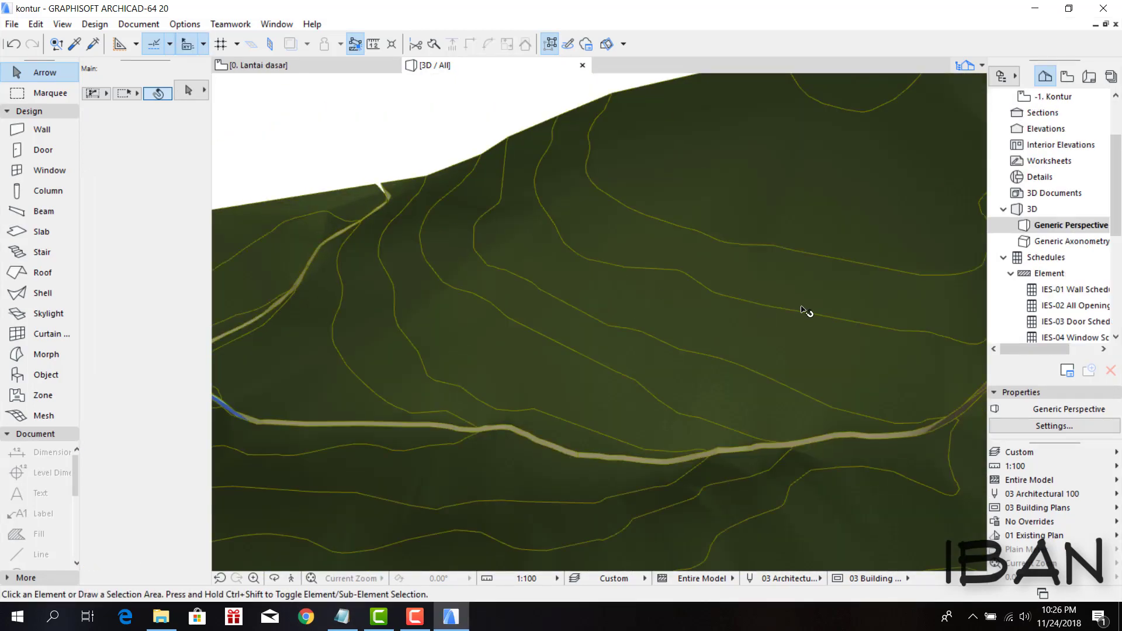
- Draw a 0.12-thick rectangular slab over the contours on the 0. Lantai dasar plan
{"action": "scroll", "coordinate": [558, 308], "scroll_direction": "down", "scroll_amount": 3}
{"action": "left_click_drag", "start_coordinate": [546, 316], "coordinate": [691, 261]}
{"action": "key", "text": "F2"}
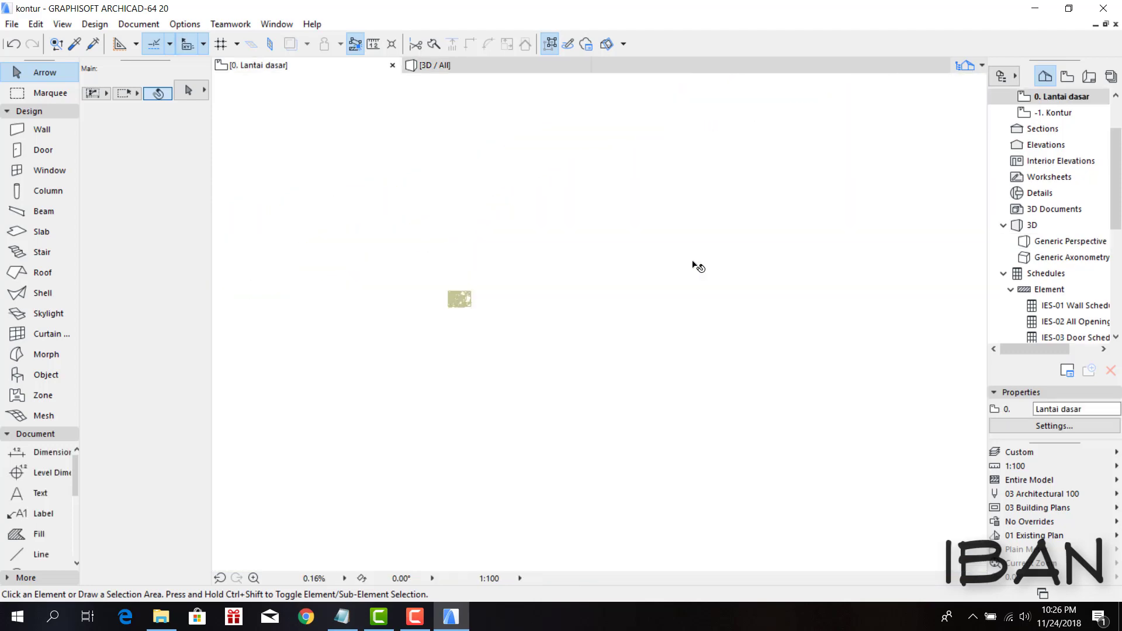
{"action": "left_click_drag", "start_coordinate": [442, 297], "coordinate": [442, 297]}
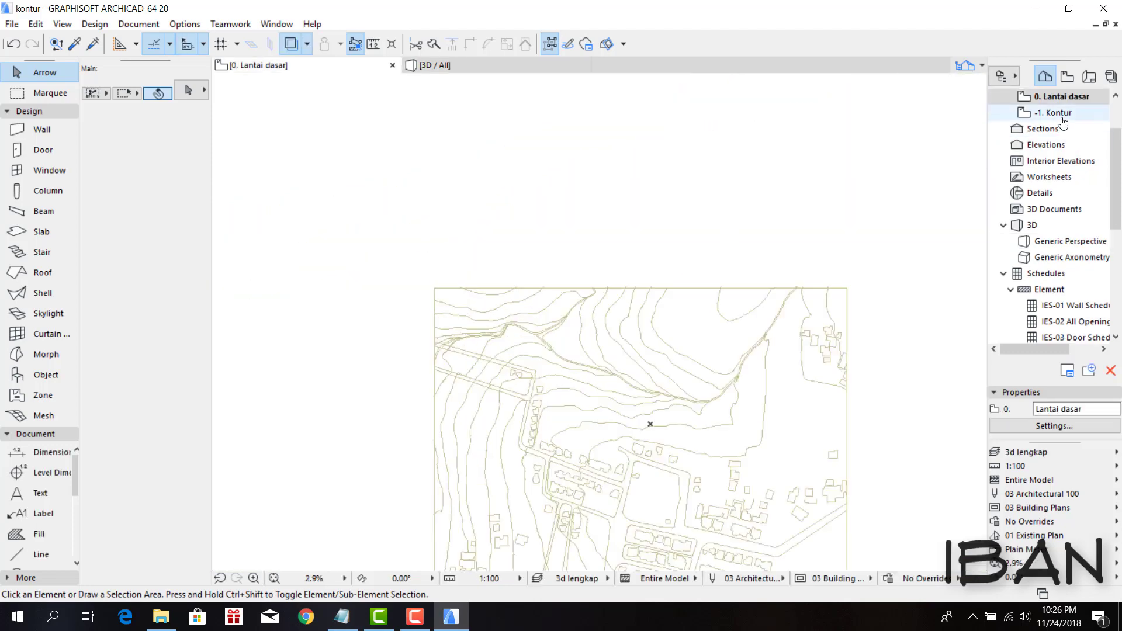
{"action": "scroll", "coordinate": [630, 427], "scroll_direction": "up", "scroll_amount": 5}
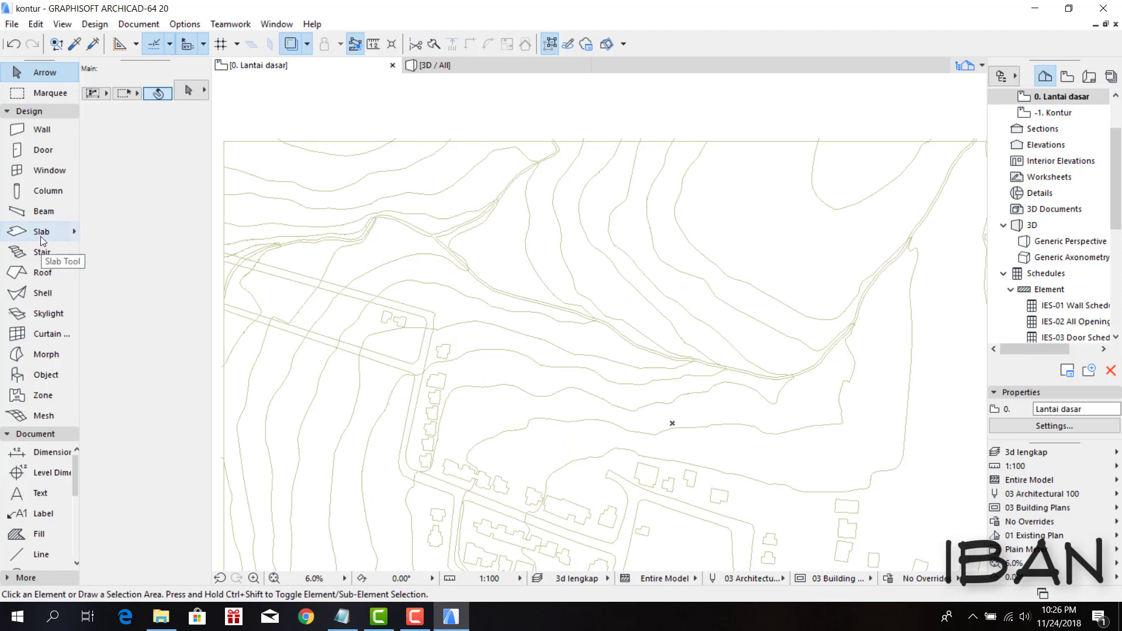
{"action": "left_click", "coordinate": [41, 231]}
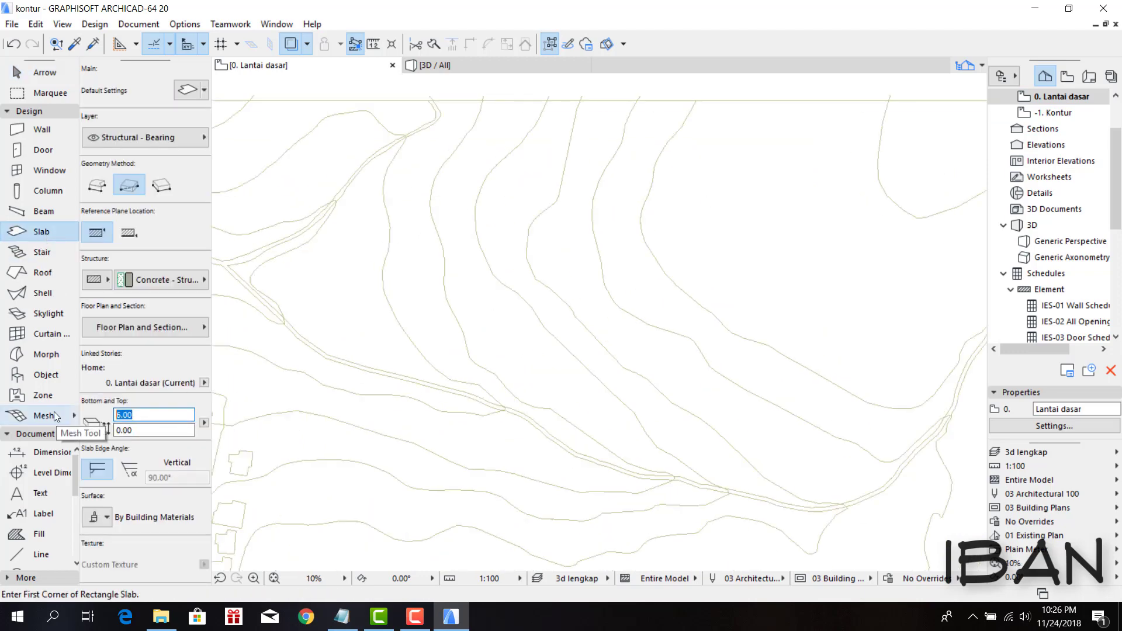
{"action": "type", "text": "0.12"}
{"action": "scroll", "coordinate": [584, 273], "scroll_direction": "down", "scroll_amount": 3}
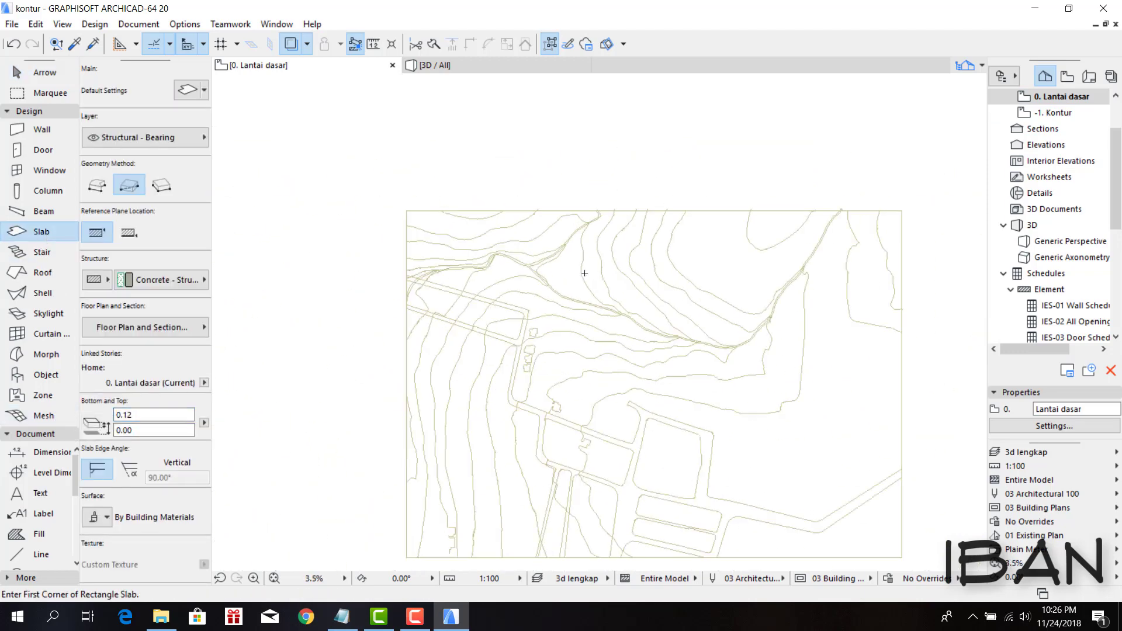
{"action": "scroll", "coordinate": [584, 273], "scroll_direction": "up", "scroll_amount": 3}
{"action": "left_click", "coordinate": [649, 247]}
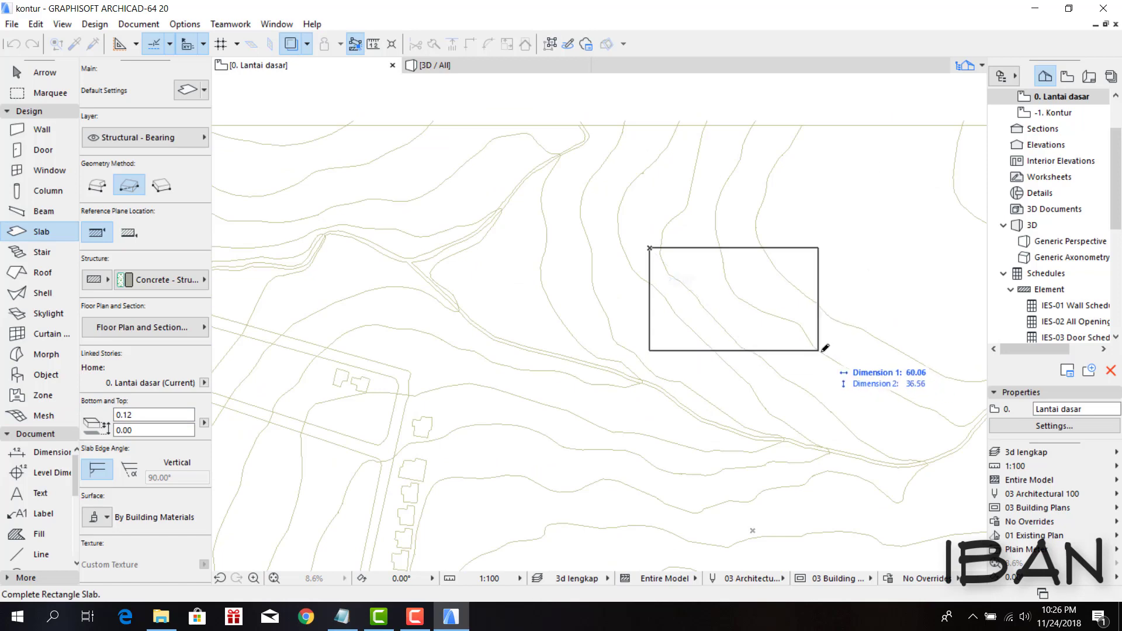
{"action": "left_click", "coordinate": [818, 350]}
- Lower the new slab pad in 3D to -9.63 so it cuts into the terrain
{"action": "key", "text": "F3"}
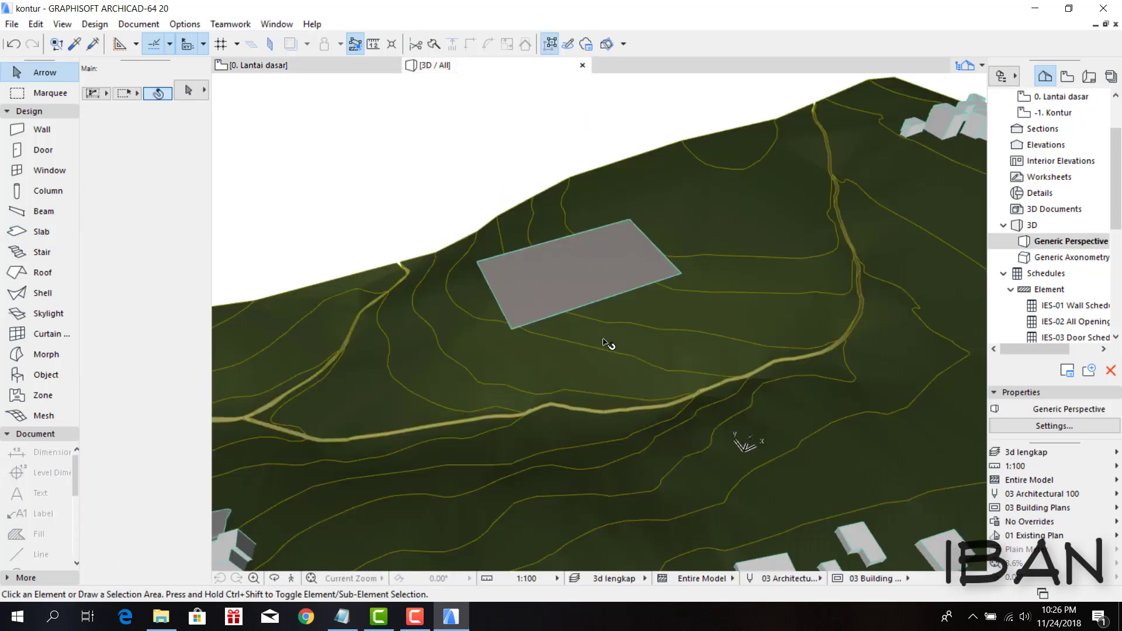
{"action": "mouse_move", "coordinate": [587, 325]}
{"action": "middle_mouse_down", "text": "shift"}
{"action": "mouse_move", "coordinate": [500, 312]}
{"action": "mouse_move", "coordinate": [527, 312]}
{"action": "middle_mouse_up", "text": "shift"}
{"action": "left_click", "coordinate": [458, 318]}
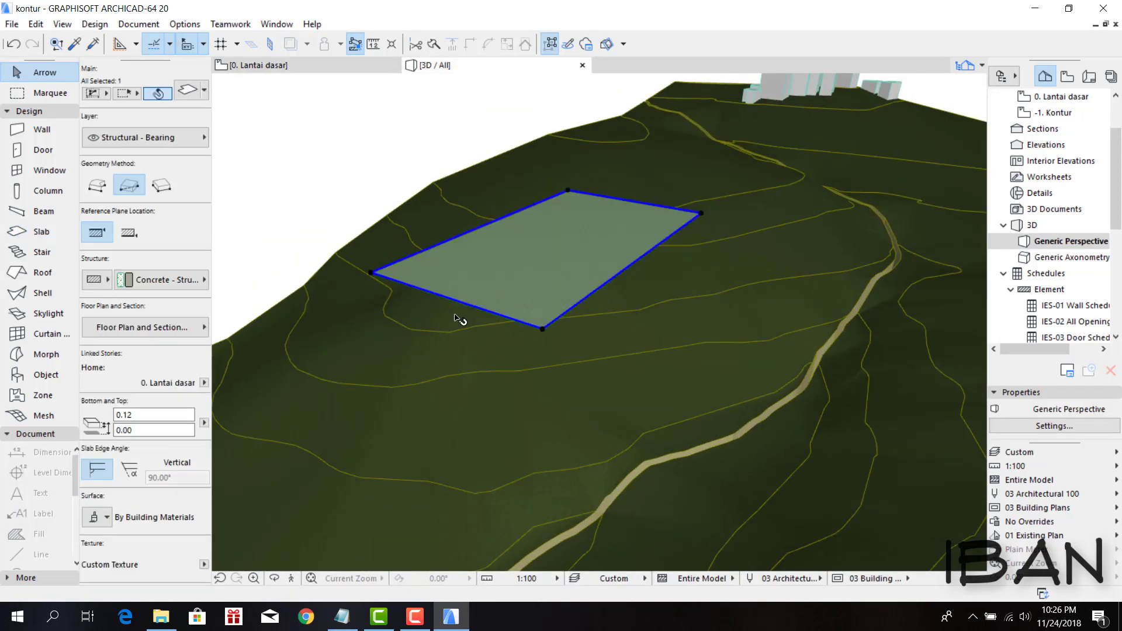
{"action": "mouse_move", "coordinate": [457, 318]}
{"action": "middle_mouse_down", "text": "shift"}
{"action": "mouse_move", "coordinate": [557, 285]}
{"action": "mouse_move", "coordinate": [534, 268]}
{"action": "mouse_move", "coordinate": [468, 275]}
{"action": "middle_mouse_up", "text": "shift"}
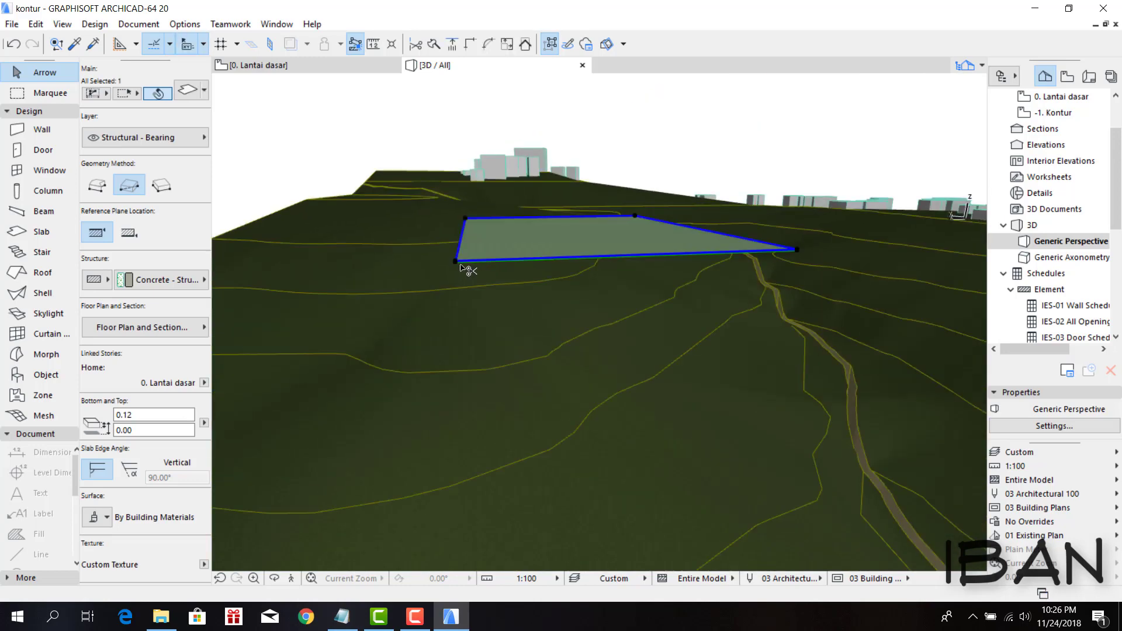
{"action": "left_click", "coordinate": [459, 267]}
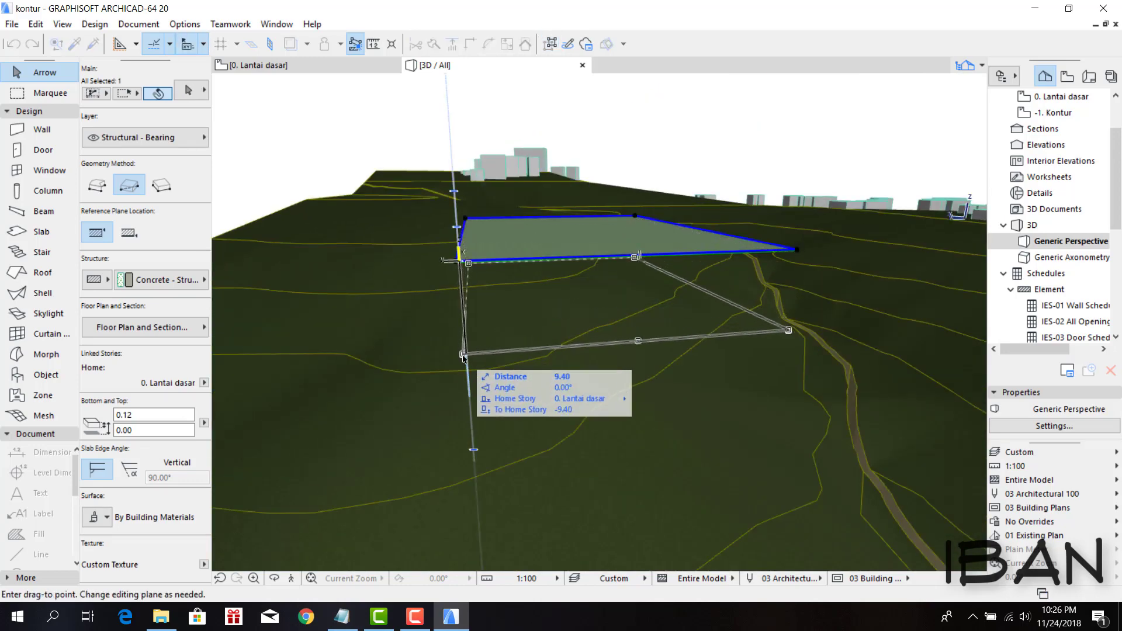
{"action": "left_click", "coordinate": [463, 360]}
{"action": "middle_click_drag", "start_coordinate": [491, 316], "coordinate": [573, 341], "text": "shift"}
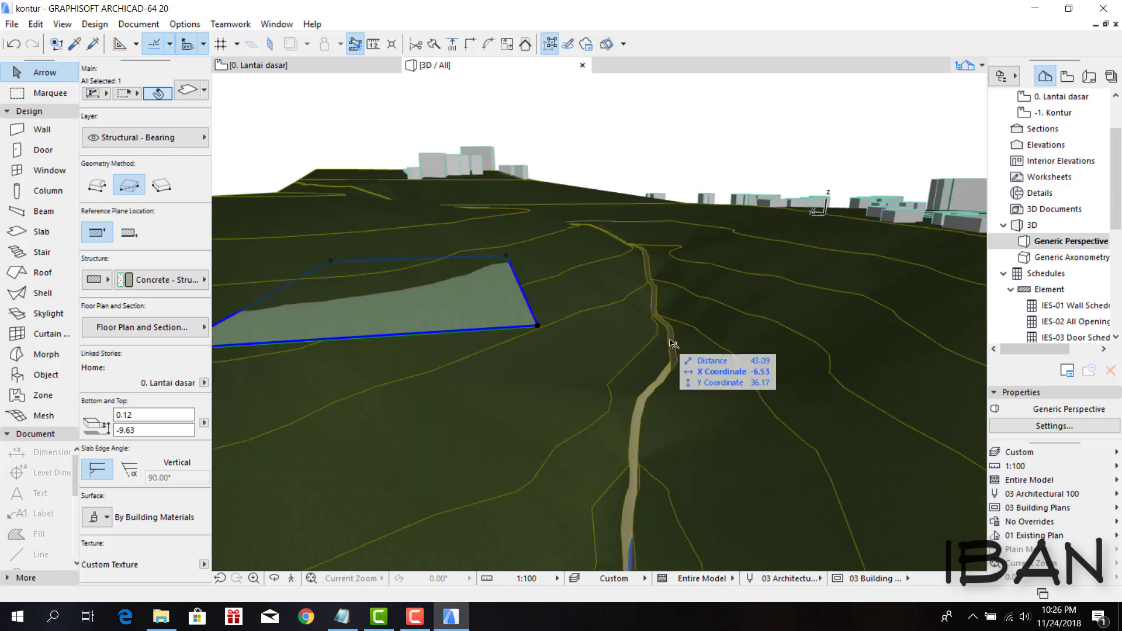
- Subtract the slab pad from the terrain mesh with upward extrusion to carve a flat platform
{"action": "right_click", "coordinate": [472, 321]}
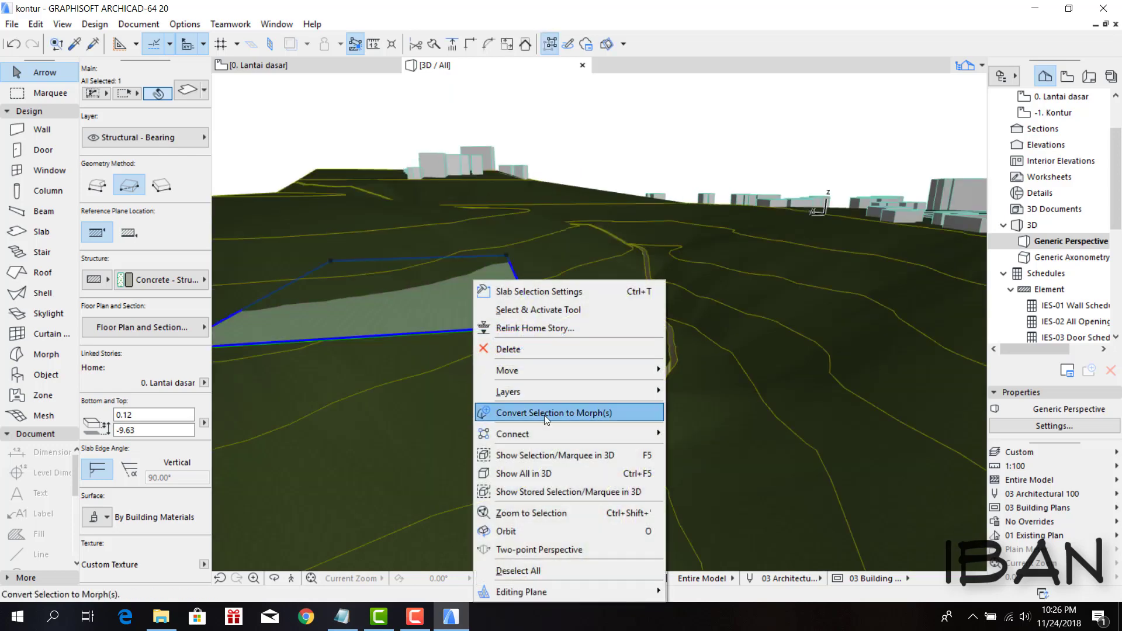
{"action": "mouse_move", "coordinate": [513, 434]}
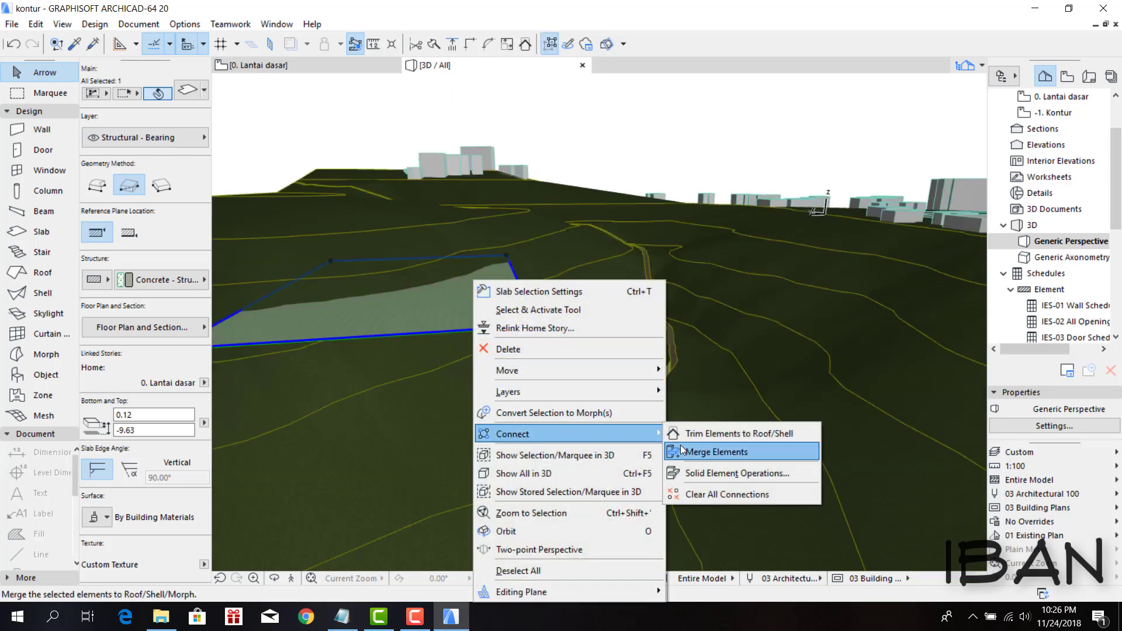
{"action": "left_click", "coordinate": [691, 473]}
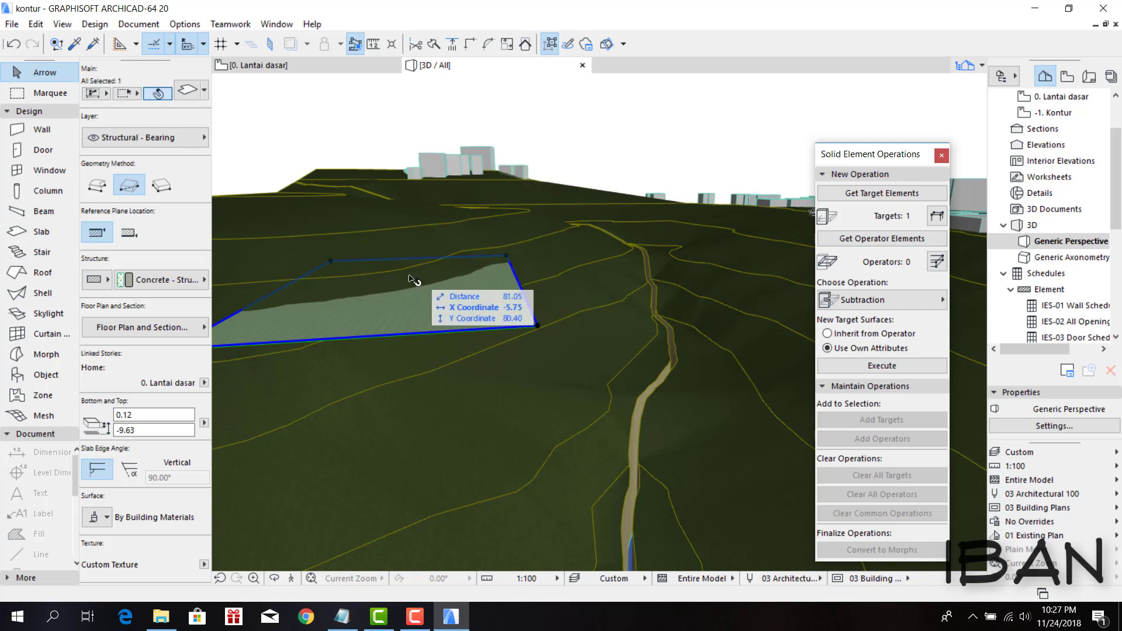
{"action": "middle_click_drag", "start_coordinate": [396, 284], "coordinate": [482, 286], "text": "shift"}
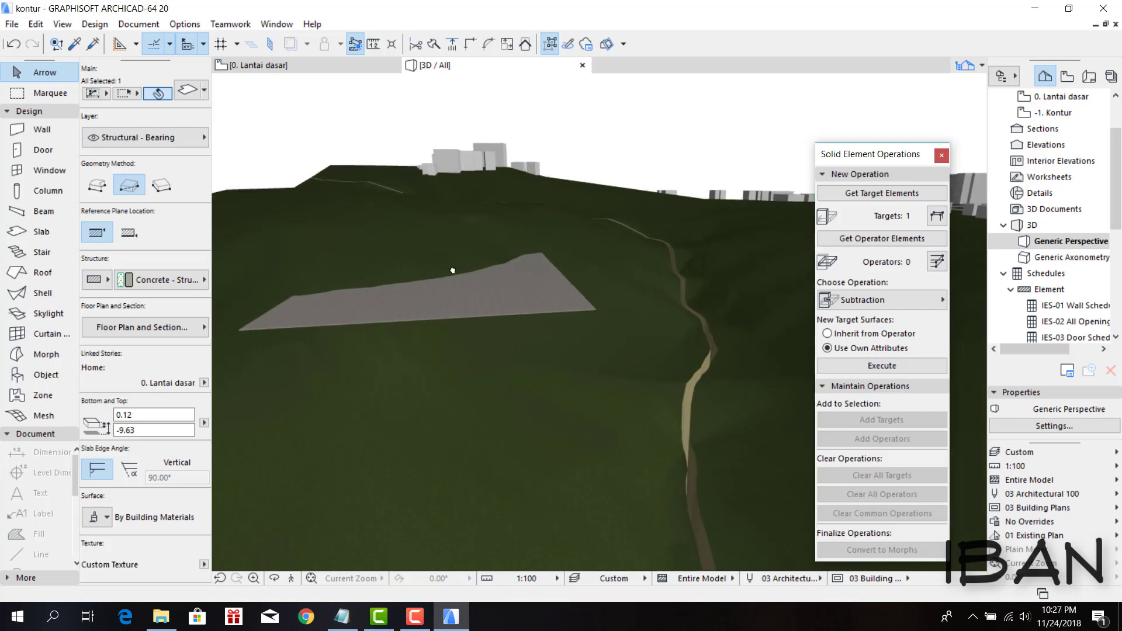
{"action": "left_click", "coordinate": [876, 303]}
{"action": "left_click", "coordinate": [967, 318]}
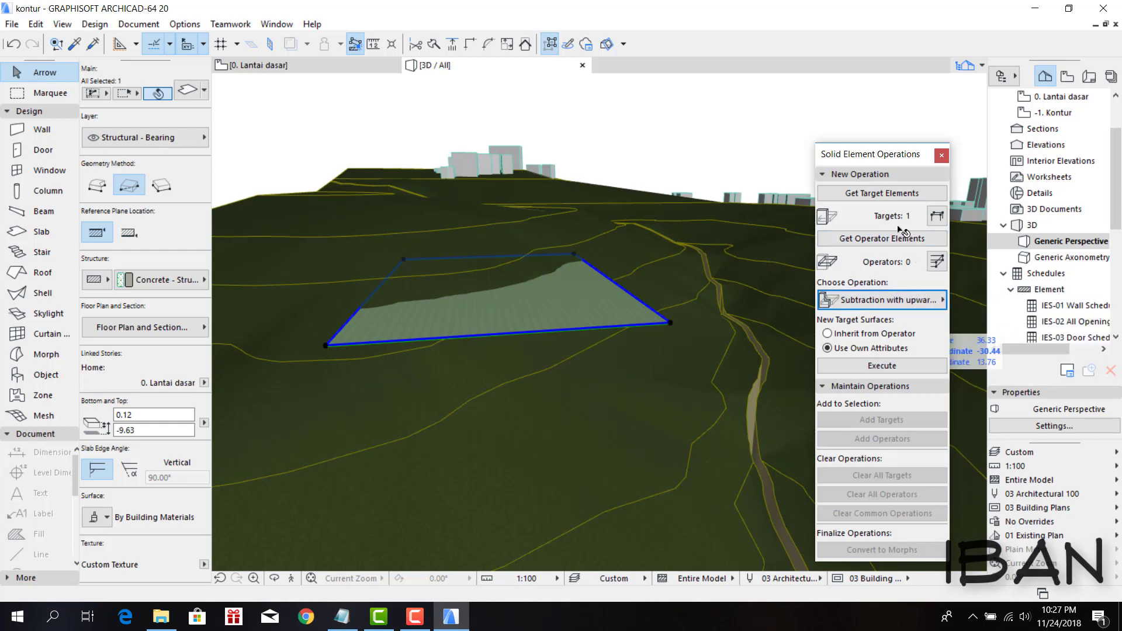
{"action": "left_click", "coordinate": [660, 466]}
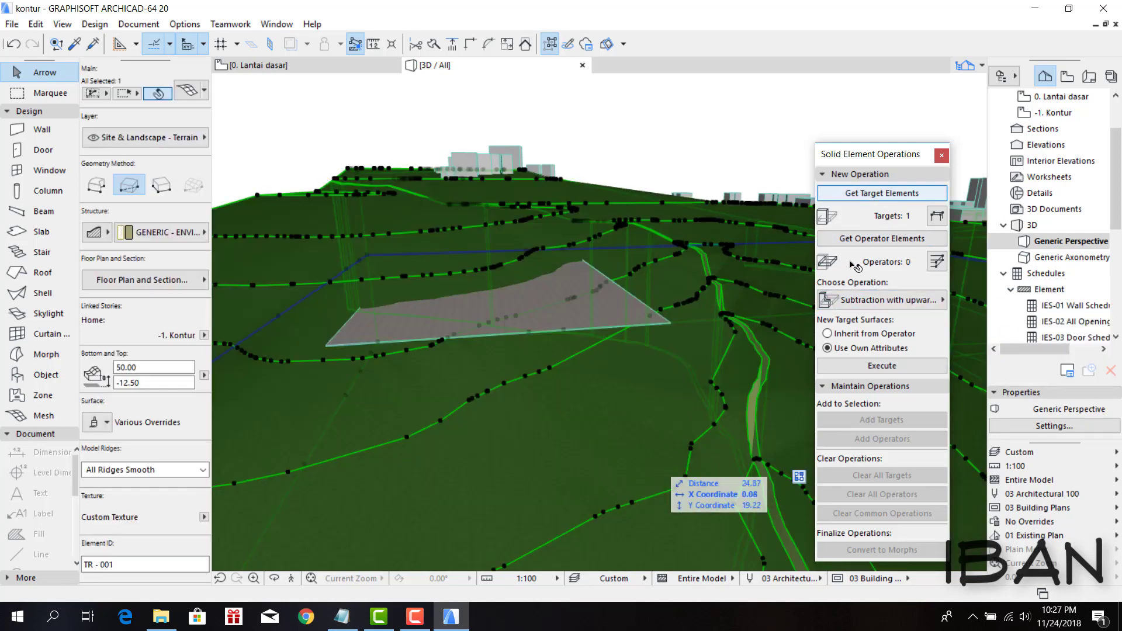
{"action": "left_click", "coordinate": [560, 328]}
{"action": "left_click", "coordinate": [880, 241]}
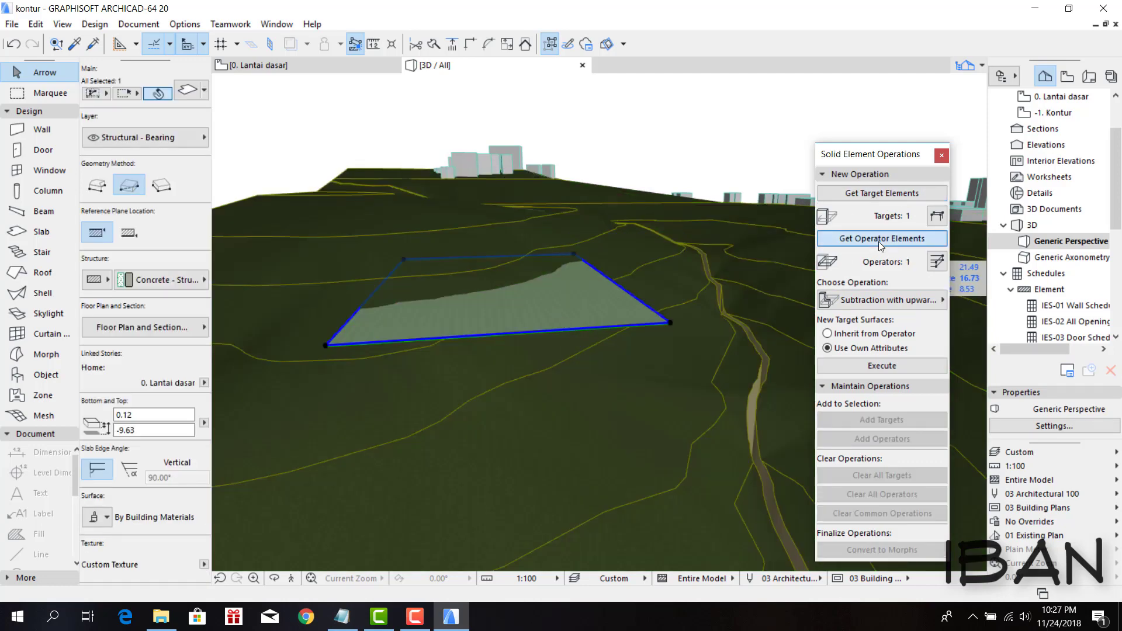
{"action": "left_click", "coordinate": [896, 370]}
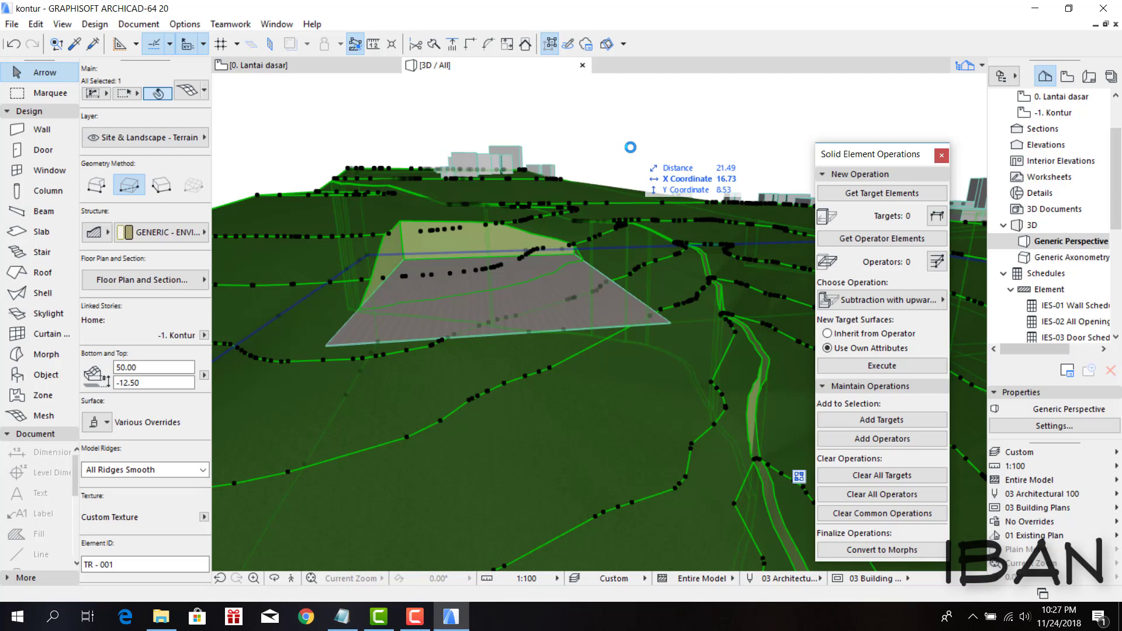
- Stack rotated copies of the slab pad upward with Rotate a Copy
{"action": "left_click", "coordinate": [640, 140]}
{"action": "mouse_move", "coordinate": [640, 140]}
{"action": "middle_mouse_down", "text": "shift"}
{"action": "mouse_move", "coordinate": [363, 320]}
{"action": "mouse_move", "coordinate": [388, 300]}
{"action": "middle_mouse_up", "text": "shift"}
{"action": "left_click", "coordinate": [501, 305]}
{"action": "middle_click_drag", "start_coordinate": [501, 305], "coordinate": [484, 295], "text": "shift"}
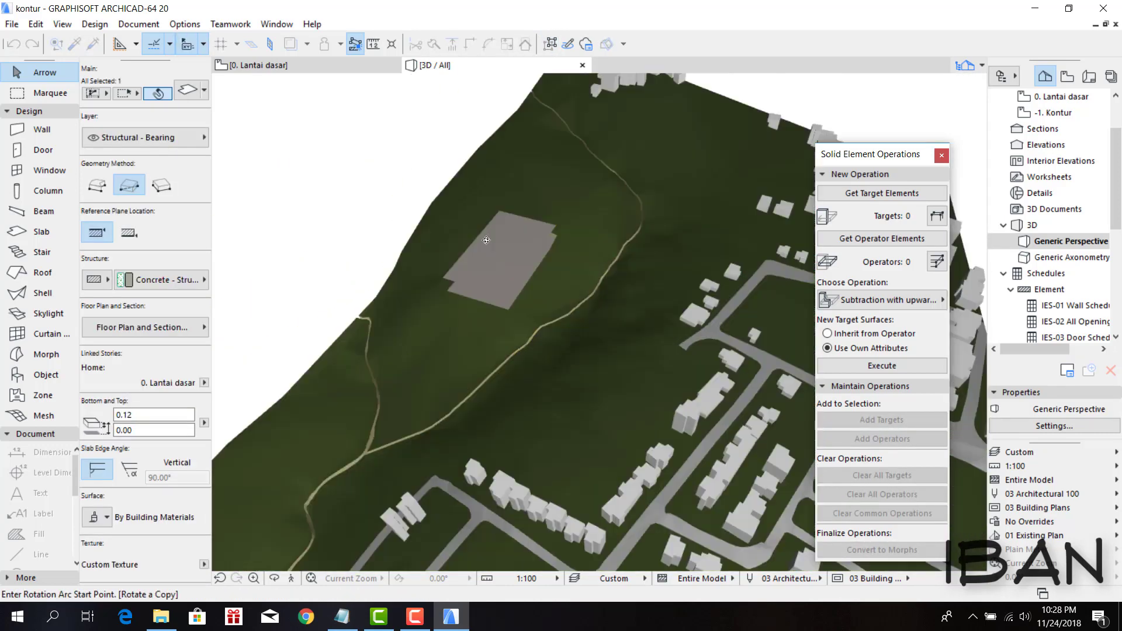
{"action": "key", "text": "ctrl+alt+e"}
{"action": "key", "text": "Escape"}
{"action": "scroll", "coordinate": [484, 295], "scroll_direction": "up", "scroll_amount": 5}
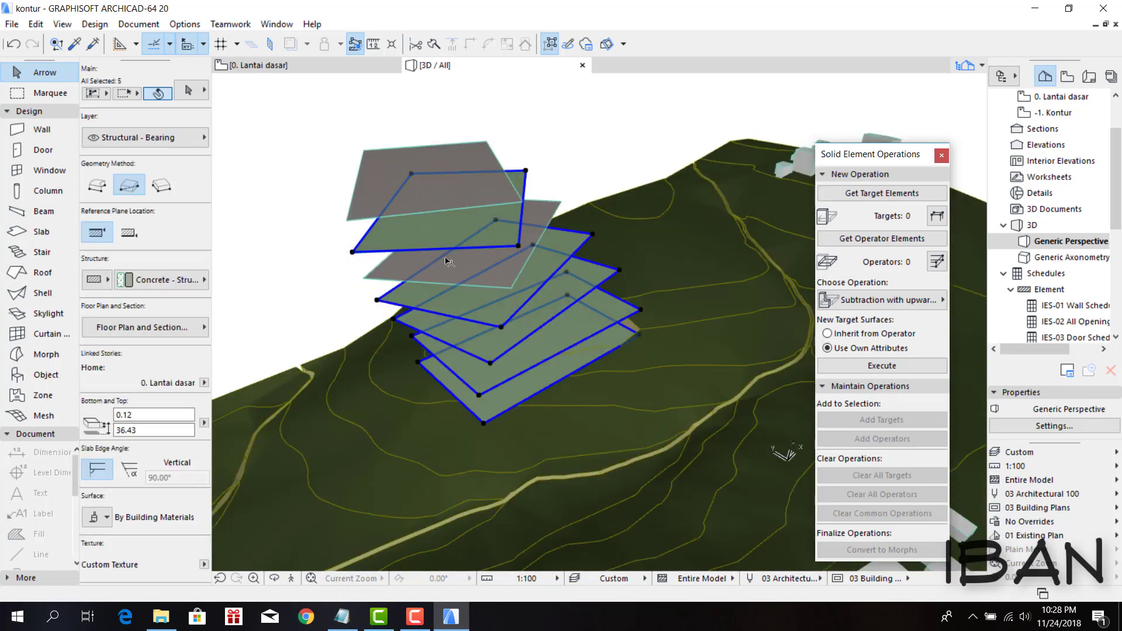
{"action": "left_click", "coordinate": [447, 261]}
- Link all three slab surface overrides to Stucco - White Fine
{"action": "left_click", "coordinate": [97, 517]}
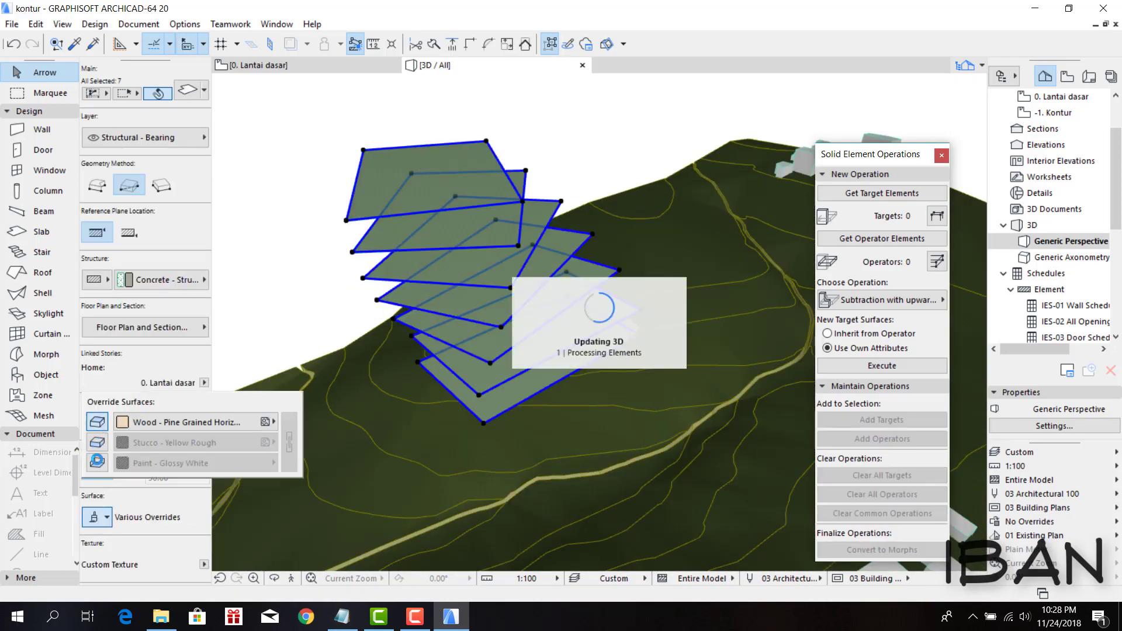
{"action": "left_click", "coordinate": [97, 462]}
{"action": "left_click", "coordinate": [97, 442]}
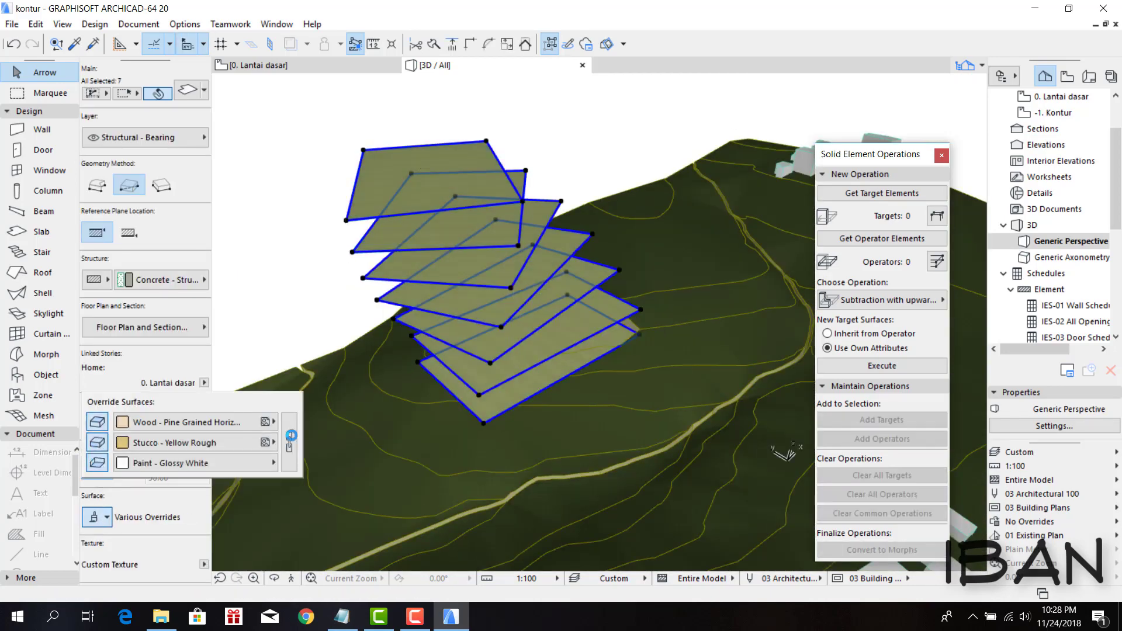
{"action": "left_click", "coordinate": [291, 435]}
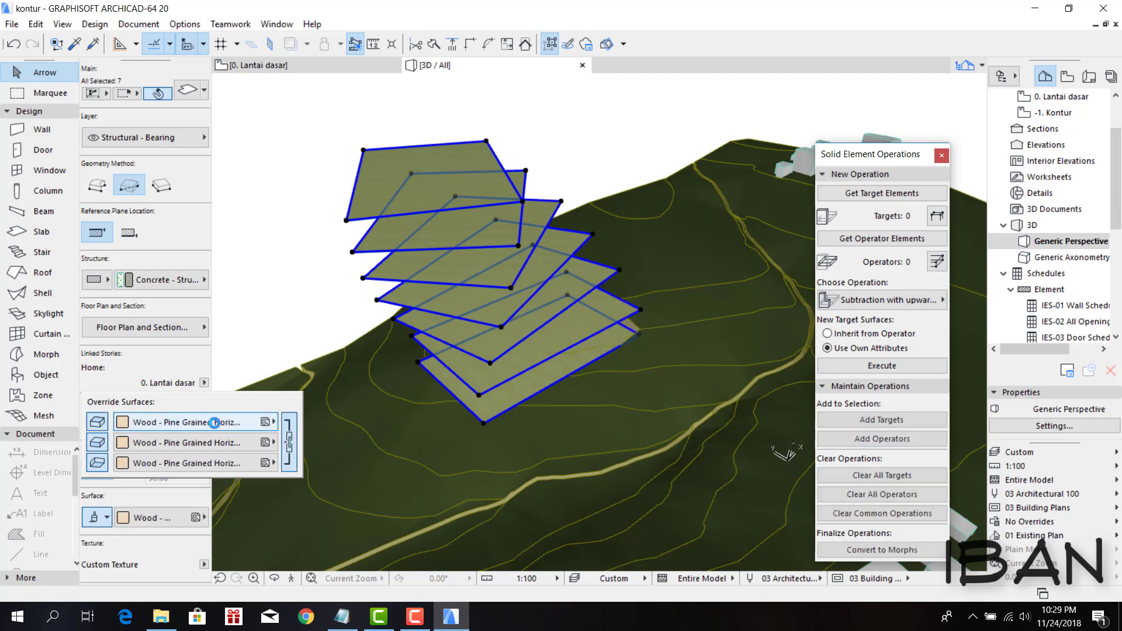
{"action": "left_click", "coordinate": [214, 422]}
{"action": "left_click", "coordinate": [777, 291]}
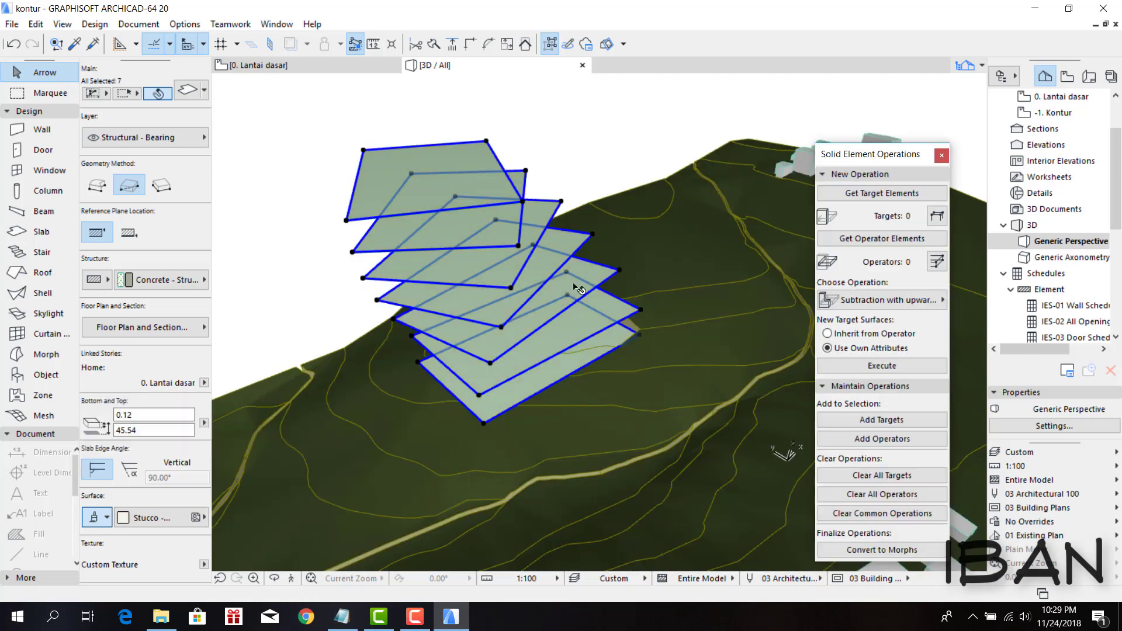
{"action": "key", "text": "Escape"}
{"action": "scroll", "coordinate": [526, 328], "scroll_direction": "up", "scroll_amount": 3}
{"action": "scroll", "coordinate": [570, 405], "scroll_direction": "up", "scroll_amount": 3}
{"action": "scroll", "coordinate": [571, 405], "scroll_direction": "down", "scroll_amount": 3}
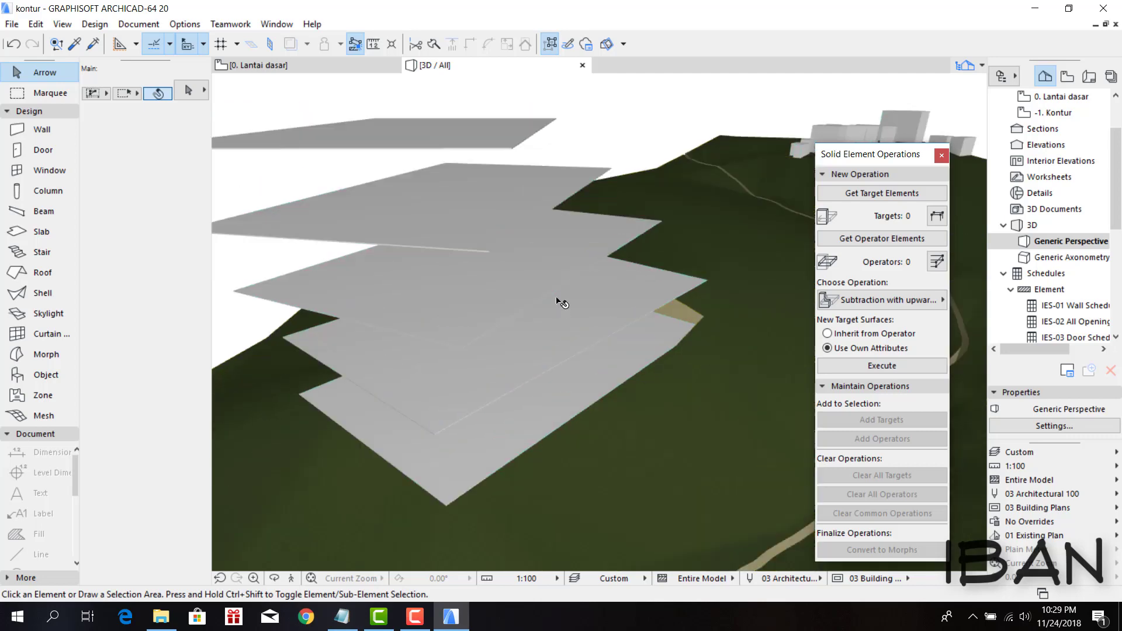
{"action": "left_click", "coordinate": [549, 391], "text": "shift"}
- Select the third and fifth slabs and adjust their surface override materials
{"action": "left_click", "coordinate": [467, 316], "text": "shift"}
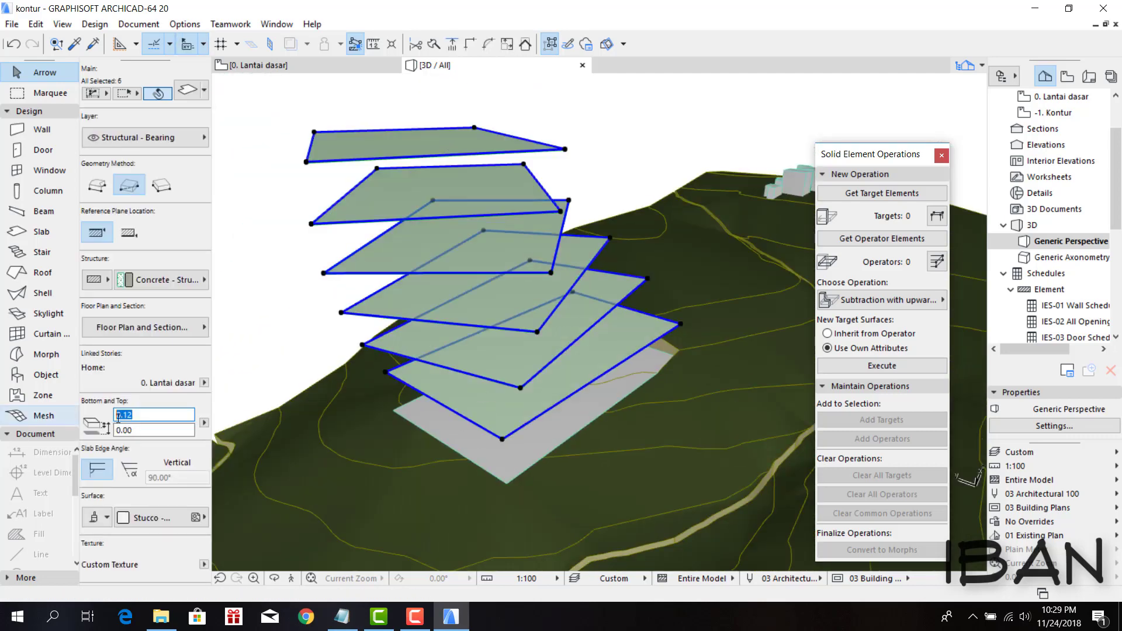
{"action": "left_click", "coordinate": [409, 339]}
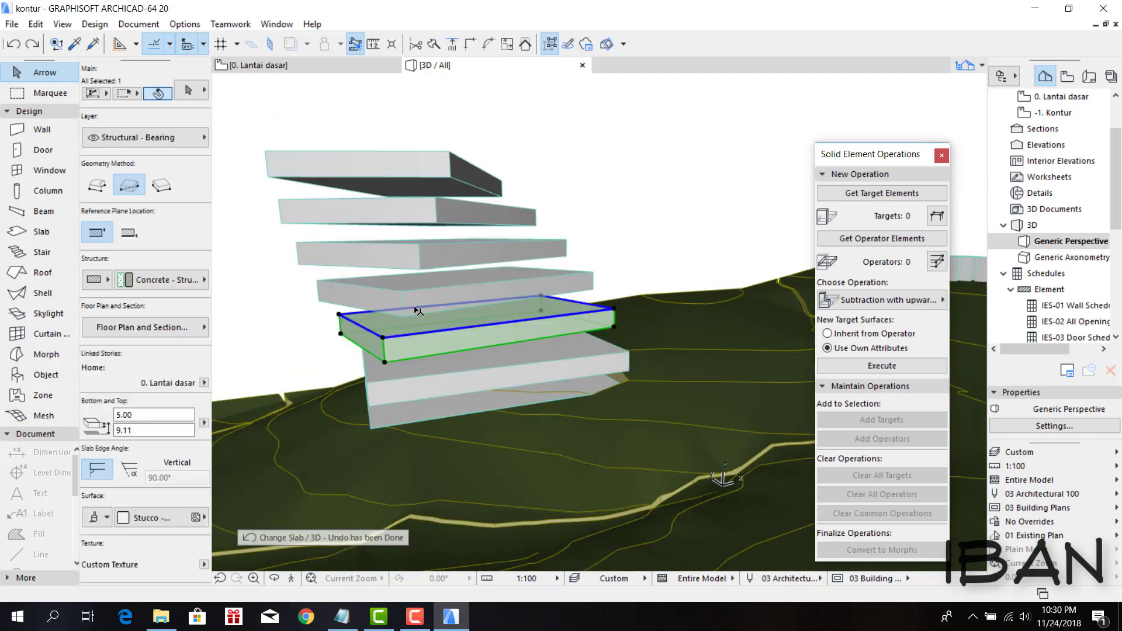
{"action": "left_click", "coordinate": [439, 257], "text": "shift"}
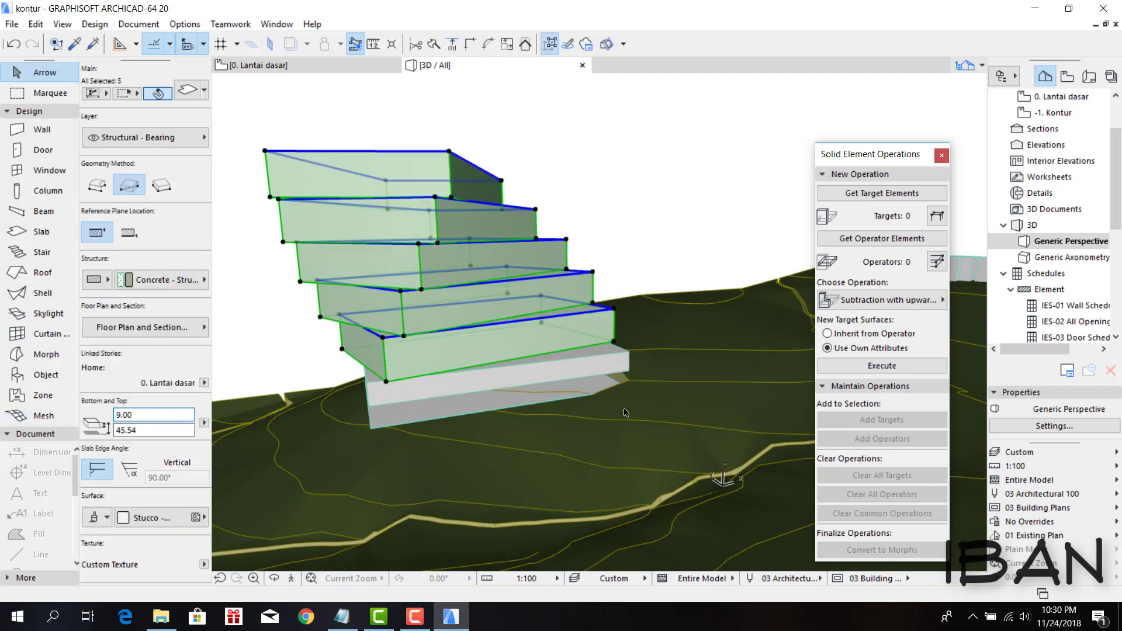
{"action": "left_click", "coordinate": [94, 517]}
{"action": "left_click", "coordinate": [176, 442]}
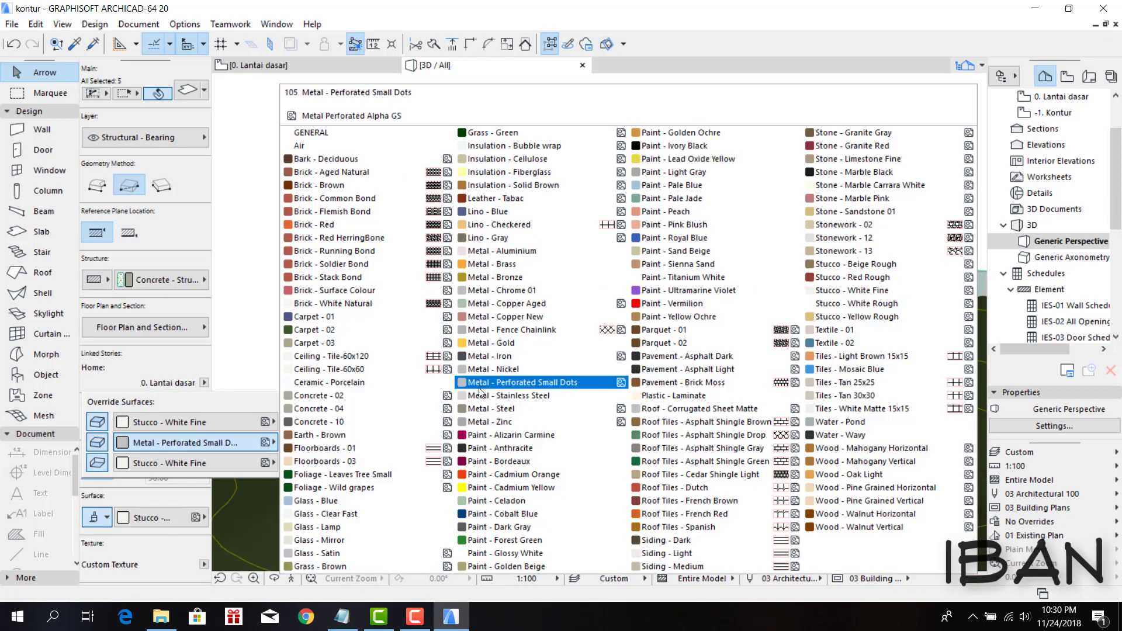
{"action": "left_click", "coordinate": [491, 552]}
{"action": "left_click", "coordinate": [152, 517]}
{"action": "left_click", "coordinate": [268, 467]}
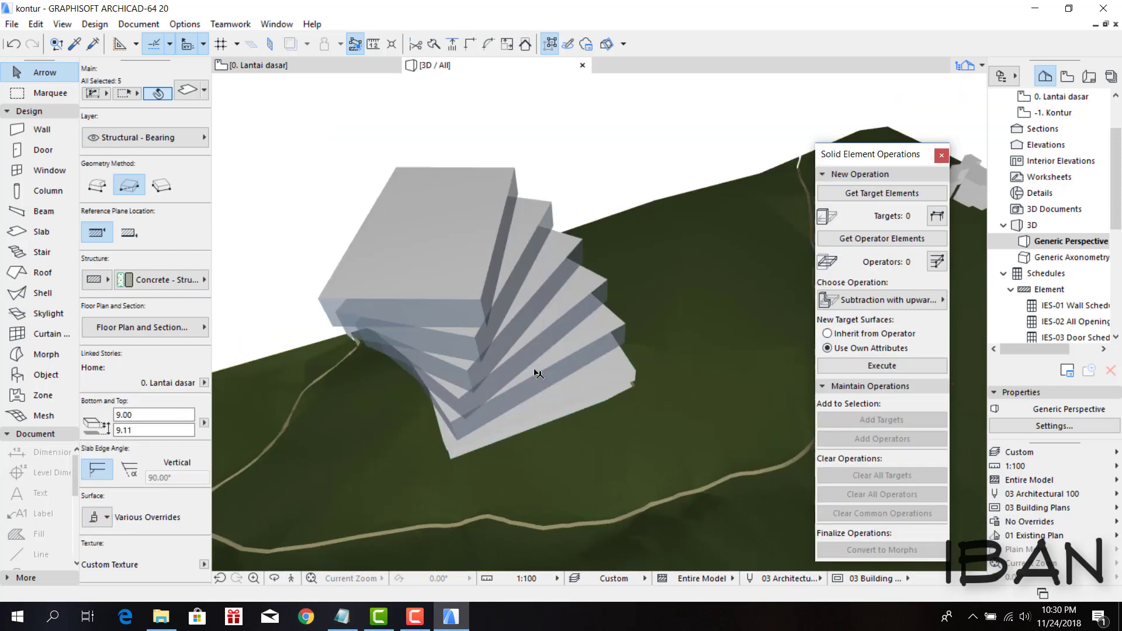
- Zoom in on the slab tower and select its bottom slab
{"action": "middle_click_drag", "start_coordinate": [538, 372], "coordinate": [618, 451], "text": "shift"}
{"action": "left_click", "coordinate": [584, 409]}
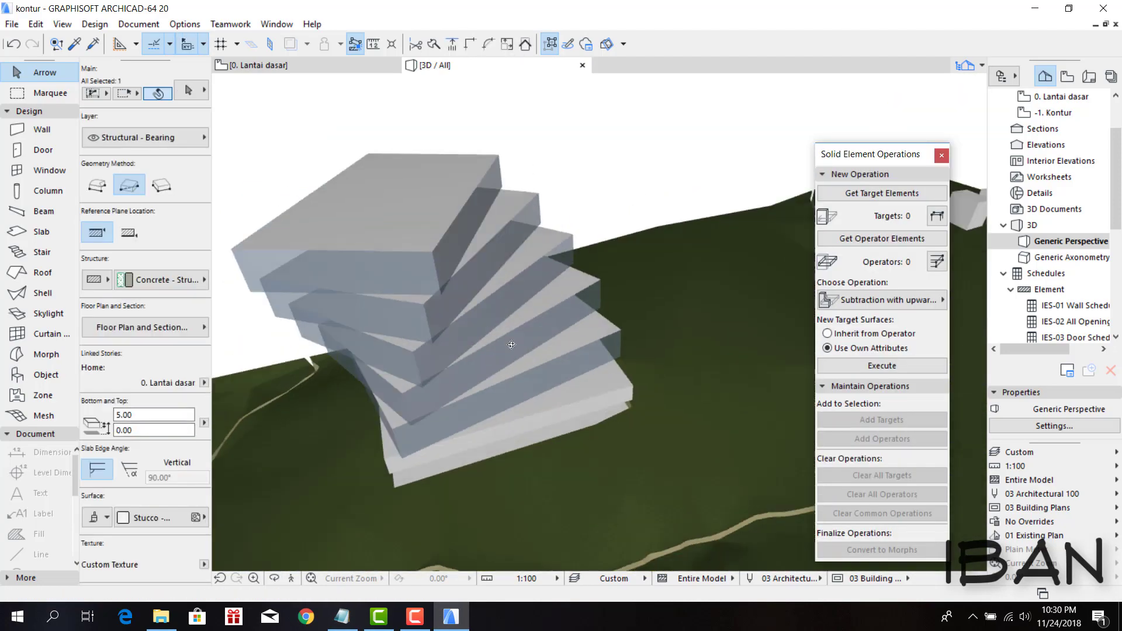
{"action": "scroll", "coordinate": [526, 351], "scroll_direction": "up", "scroll_amount": 3}
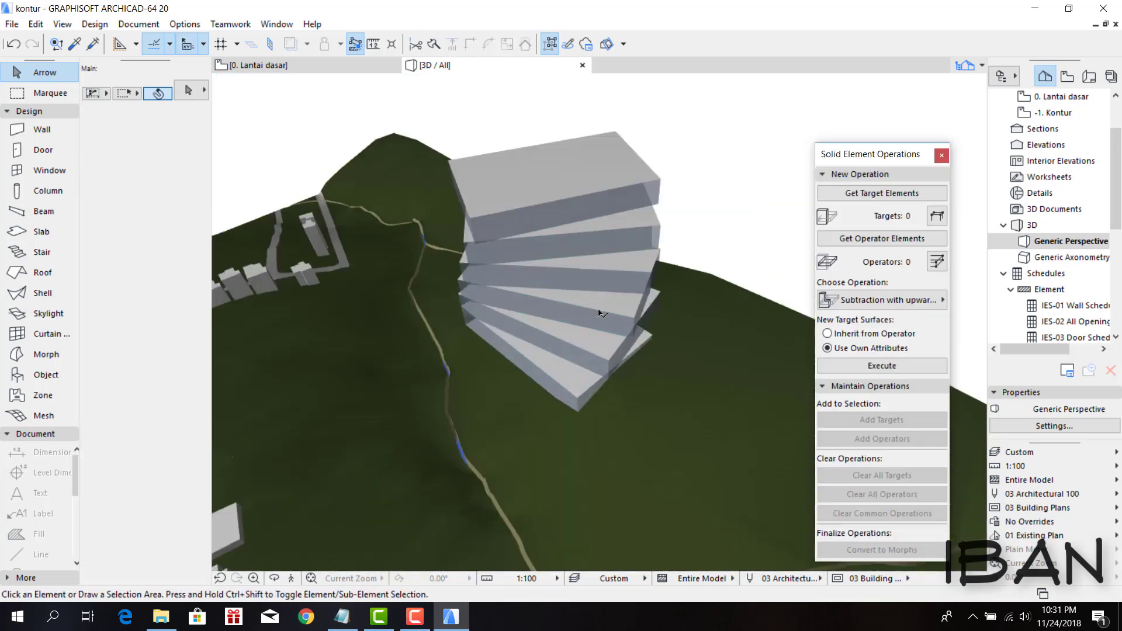
{"action": "scroll", "coordinate": [619, 345], "scroll_direction": "up", "scroll_amount": 2}
- Give the lowest terrace slab the Foliage - Leaves Tree Small surface material
{"action": "key", "text": "s"}
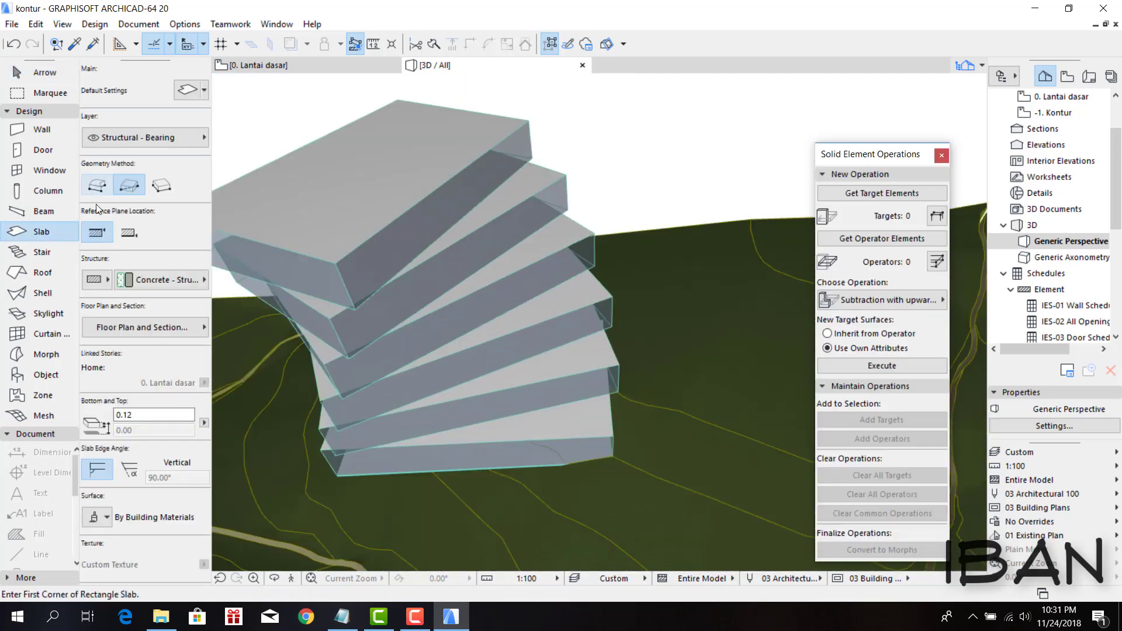
{"action": "scroll", "coordinate": [584, 409], "scroll_direction": "up", "scroll_amount": 3}
{"action": "left_click", "coordinate": [325, 476]}
{"action": "key", "text": "Escape"}
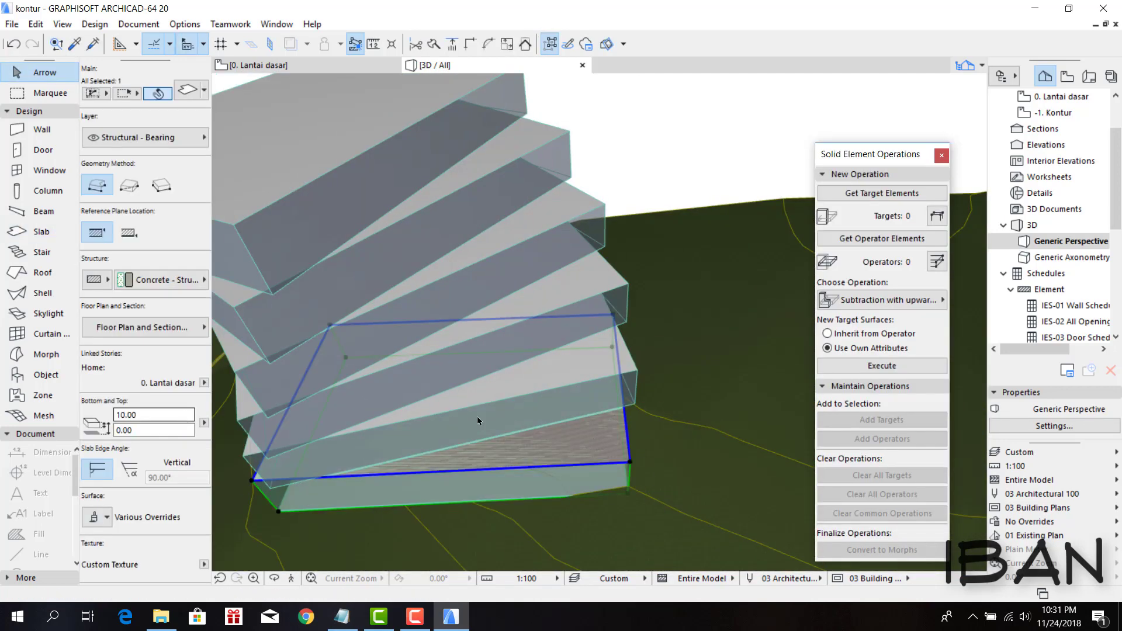
{"action": "left_click", "coordinate": [477, 416]}
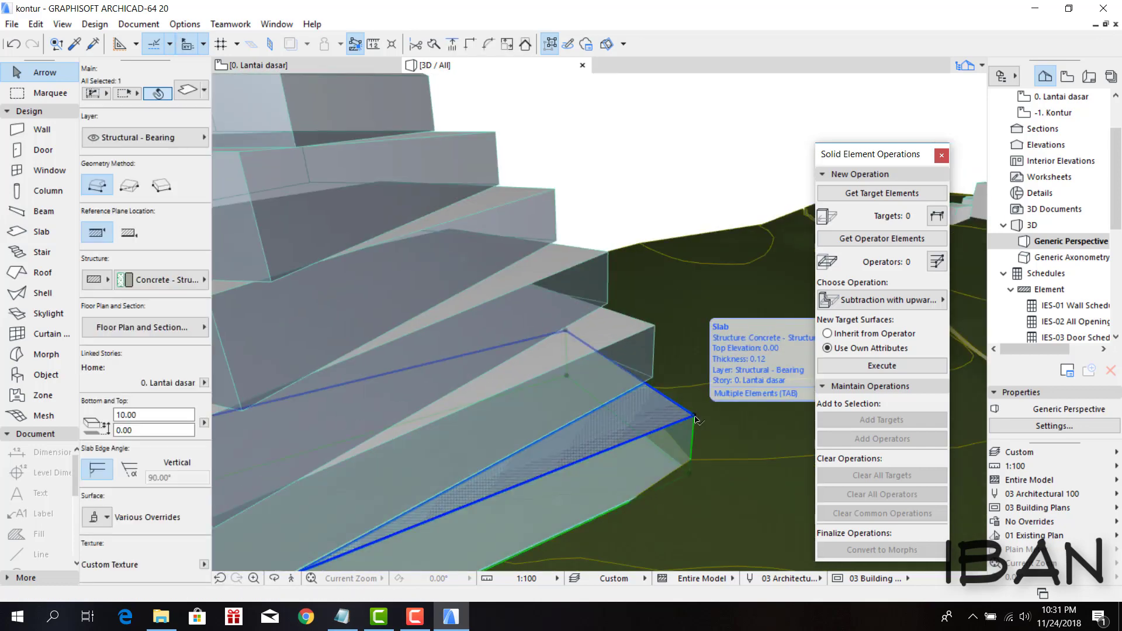
{"action": "left_click", "coordinate": [94, 517]}
{"action": "left_click", "coordinate": [178, 422]}
{"action": "left_click", "coordinate": [342, 472]}
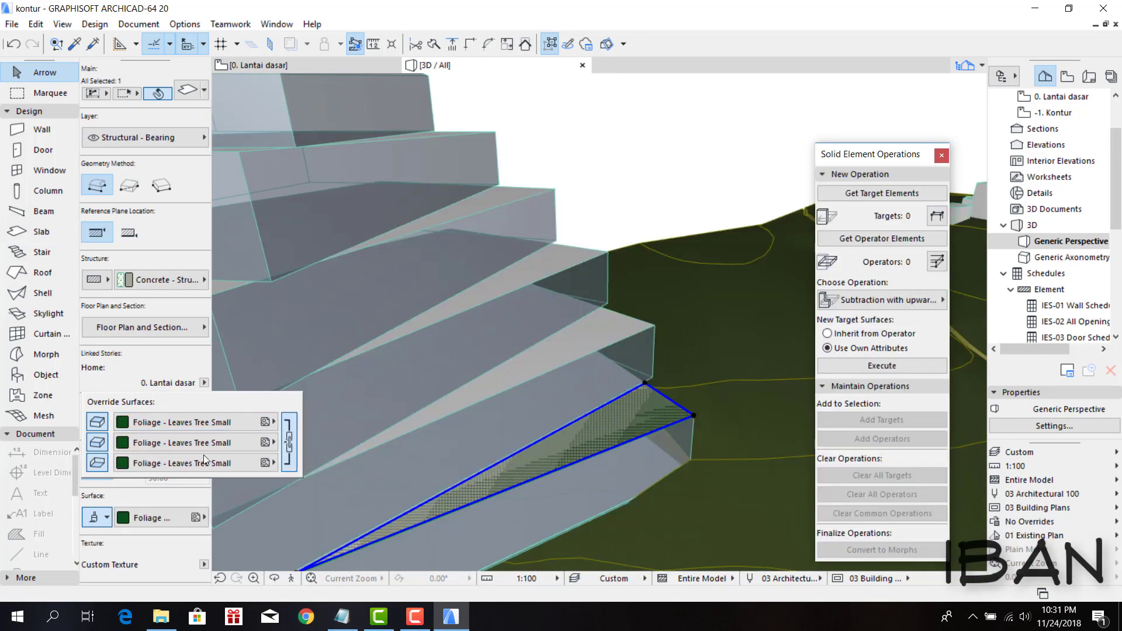
- Try starting new slab outlines on the tower floors, cancelling each one
{"action": "scroll", "coordinate": [629, 424], "scroll_direction": "up", "scroll_amount": 5}
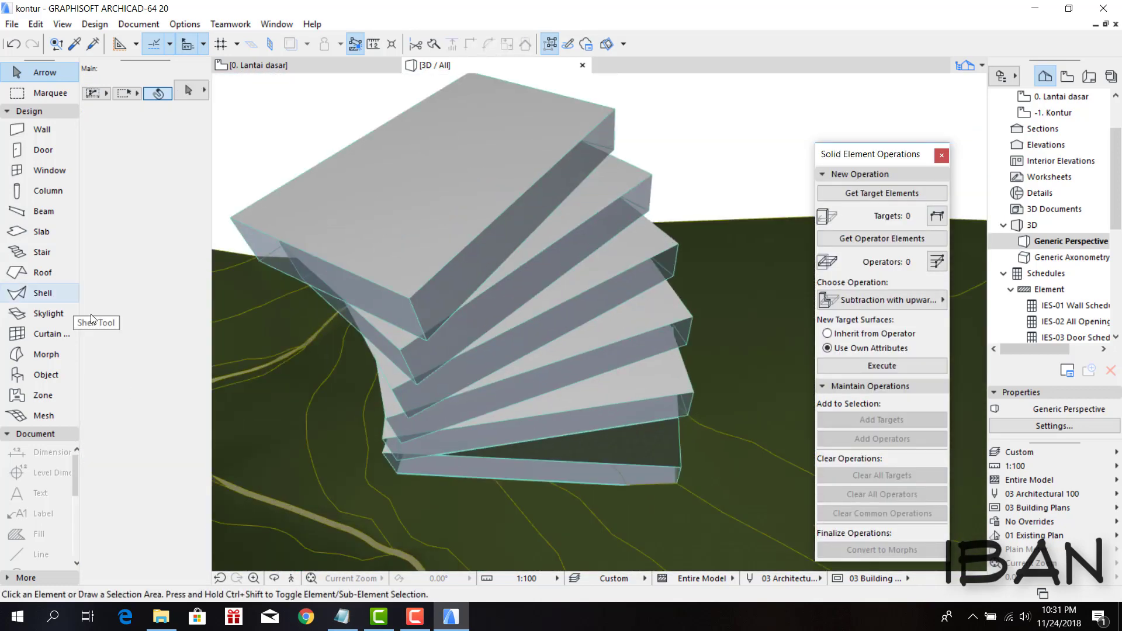
{"action": "left_click", "coordinate": [41, 231]}
{"action": "left_click", "coordinate": [731, 419]}
{"action": "key", "text": "Escape"}
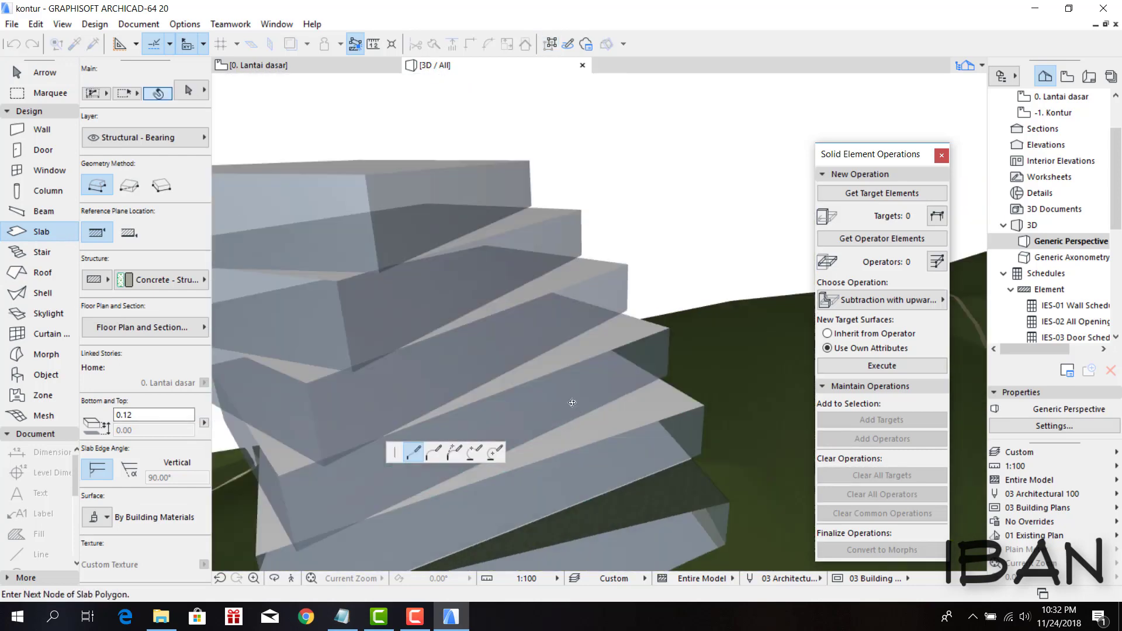
{"action": "middle_click_drag", "start_coordinate": [711, 358], "coordinate": [678, 344], "text": "shift"}
{"action": "left_click", "coordinate": [677, 345]}
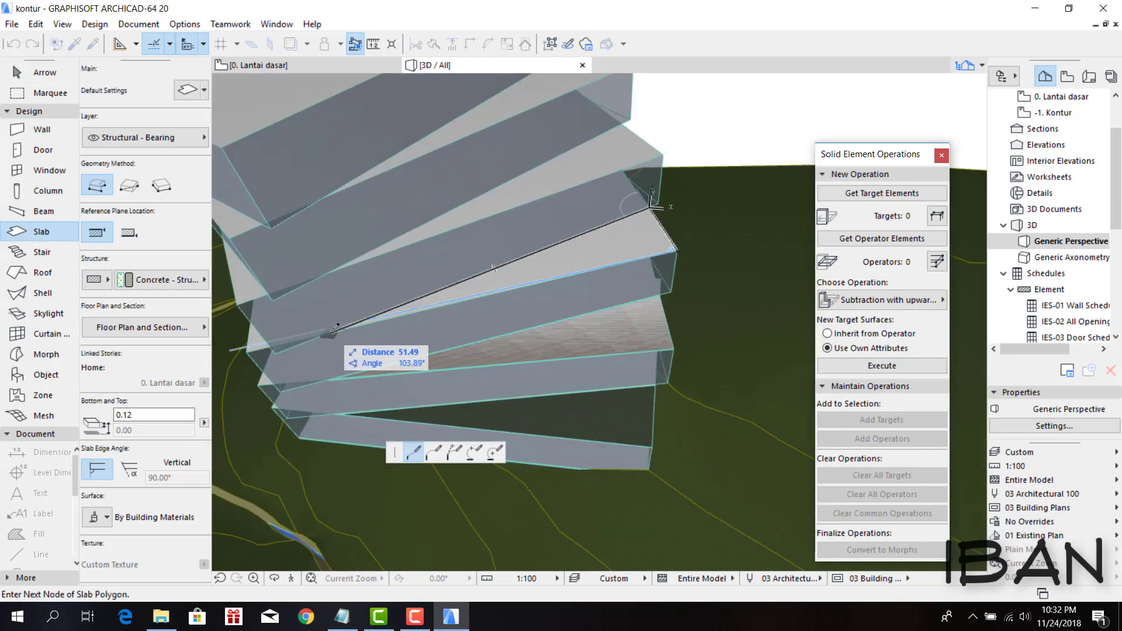
{"action": "key", "text": "Escape"}
{"action": "scroll", "coordinate": [728, 288], "scroll_direction": "up", "scroll_amount": 3}
- Select the remaining terrace slabs and apply the Foliage - Leaves Tree Small surface
{"action": "left_click", "coordinate": [385, 391]}
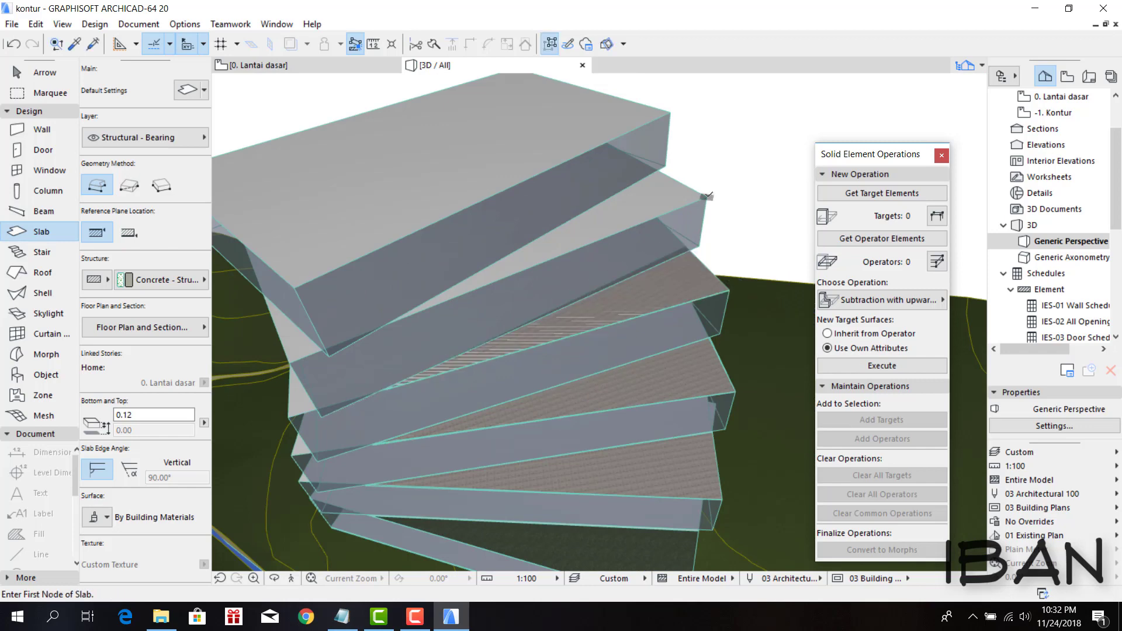
{"action": "key", "text": "Escape"}
{"action": "left_click", "coordinate": [706, 199], "text": "shift"}
{"action": "left_click", "coordinate": [719, 292], "text": "shift"}
{"action": "left_click", "coordinate": [708, 376], "text": "shift"}
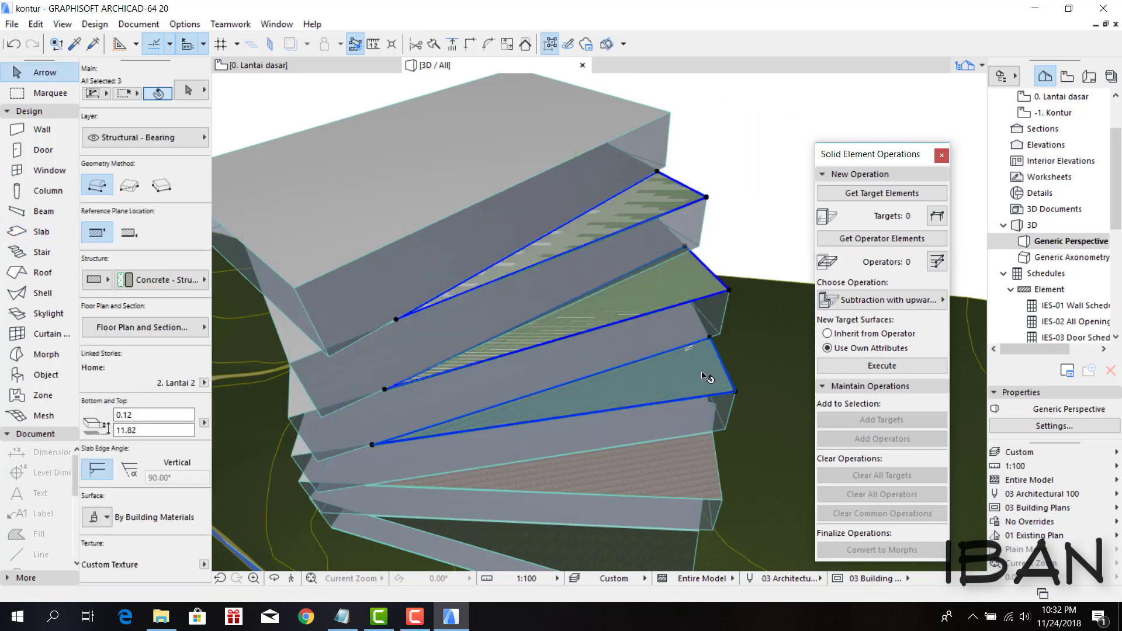
{"action": "scroll", "coordinate": [707, 473], "scroll_direction": "up", "scroll_amount": 2}
{"action": "scroll", "coordinate": [707, 473], "scroll_direction": "down", "scroll_amount": 3}
{"action": "left_click", "coordinate": [107, 517]}
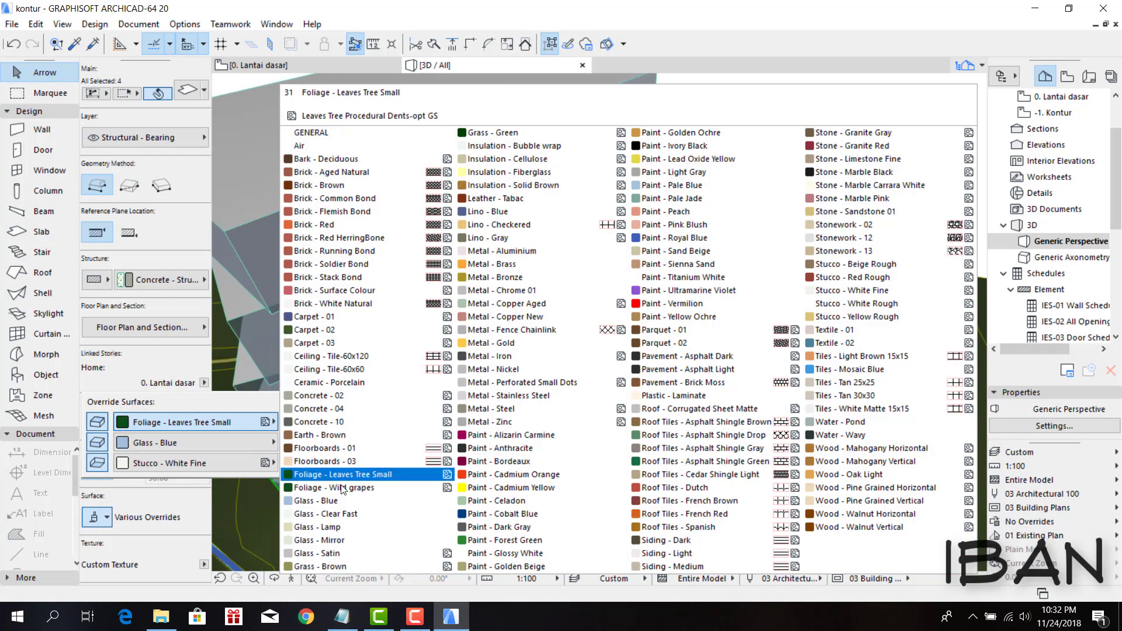
{"action": "left_click", "coordinate": [165, 429]}
- Set the selected terraces' top elevation to 9.23
{"action": "type", "text": "9.23"}
{"action": "key", "text": "Return"}
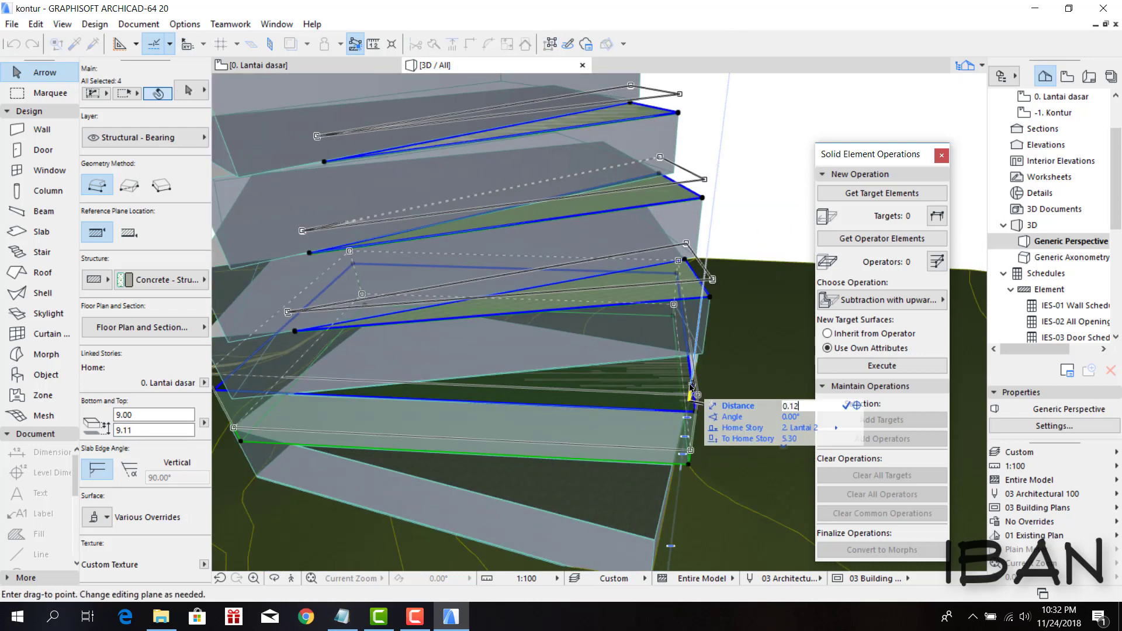
{"action": "middle_click_drag", "start_coordinate": [585, 350], "coordinate": [491, 281], "text": "shift"}
{"action": "left_click", "coordinate": [93, 517]}
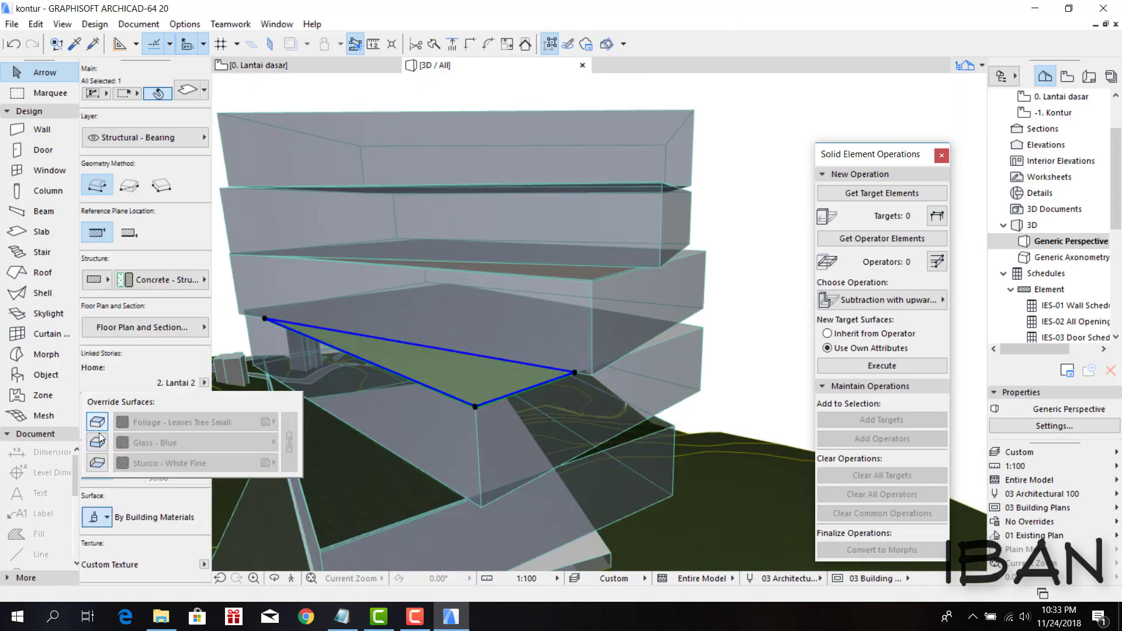
{"action": "key", "text": "Escape"}
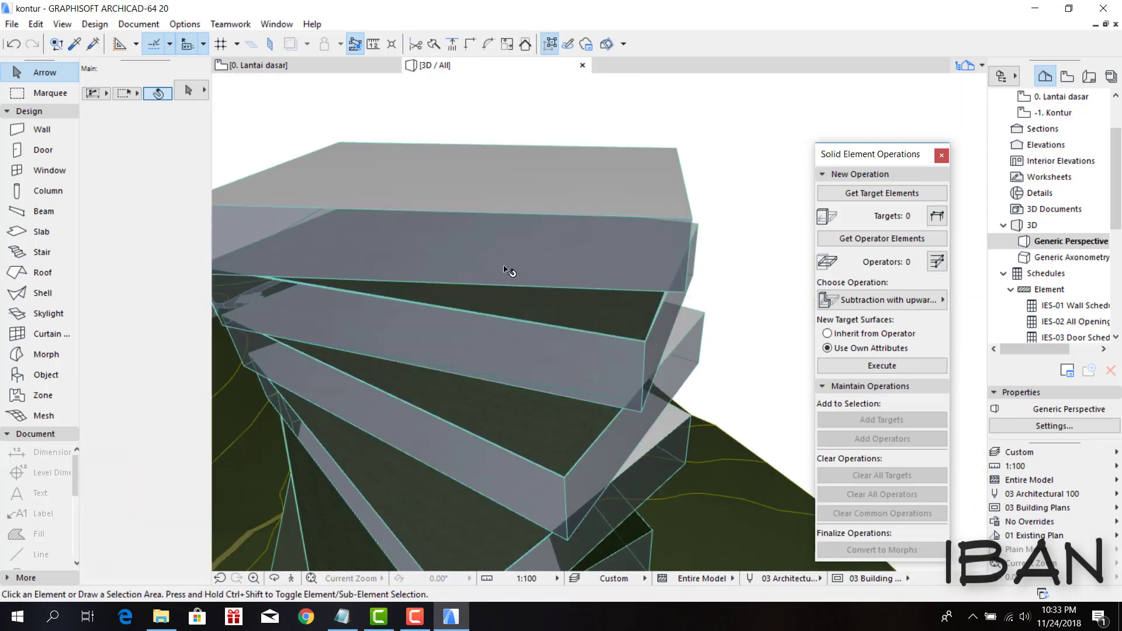
{"action": "mouse_move", "coordinate": [509, 268]}
{"action": "middle_mouse_down", "text": "shift"}
{"action": "mouse_move", "coordinate": [384, 431]}
{"action": "mouse_move", "coordinate": [574, 374]}
{"action": "mouse_move", "coordinate": [518, 447]}
{"action": "mouse_move", "coordinate": [458, 418]}
{"action": "mouse_move", "coordinate": [304, 492]}
{"action": "mouse_move", "coordinate": [361, 246]}
{"action": "mouse_move", "coordinate": [349, 399]}
{"action": "middle_mouse_up", "text": "shift"}
{"action": "scroll", "coordinate": [575, 374], "scroll_direction": "down", "scroll_amount": 5}
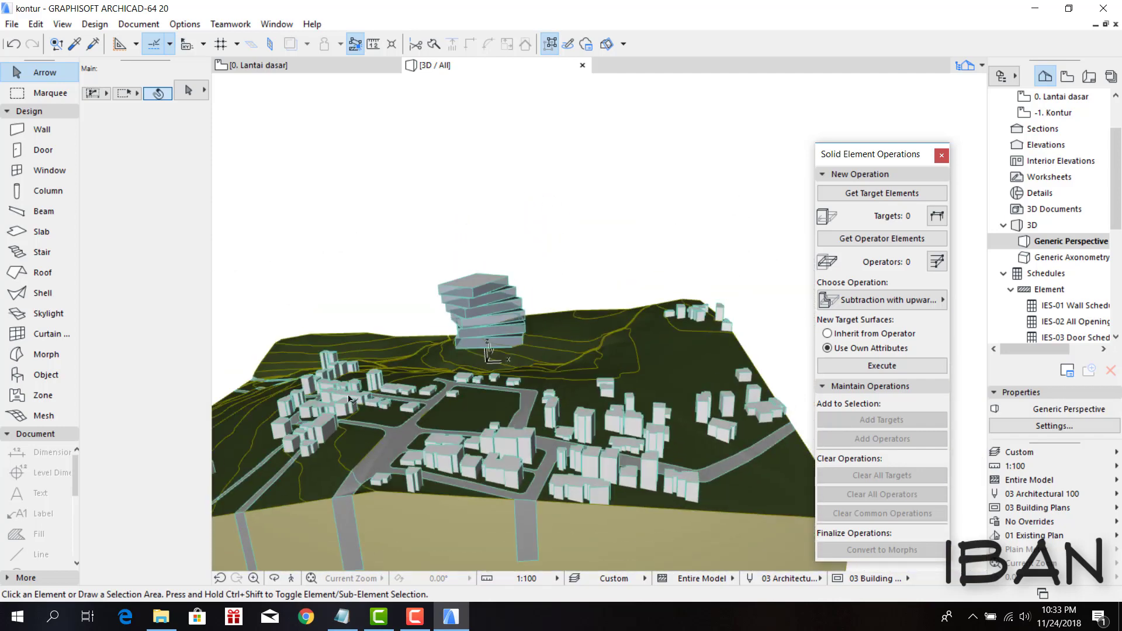
{"action": "mouse_move", "coordinate": [526, 389]}
{"action": "middle_mouse_down", "text": "shift"}
{"action": "mouse_move", "coordinate": [606, 408]}
{"action": "mouse_move", "coordinate": [640, 331]}
{"action": "middle_mouse_up", "text": "shift"}
{"action": "scroll", "coordinate": [450, 232], "scroll_direction": "down", "scroll_amount": 2}
{"action": "scroll", "coordinate": [455, 251], "scroll_direction": "down", "scroll_amount": 2}
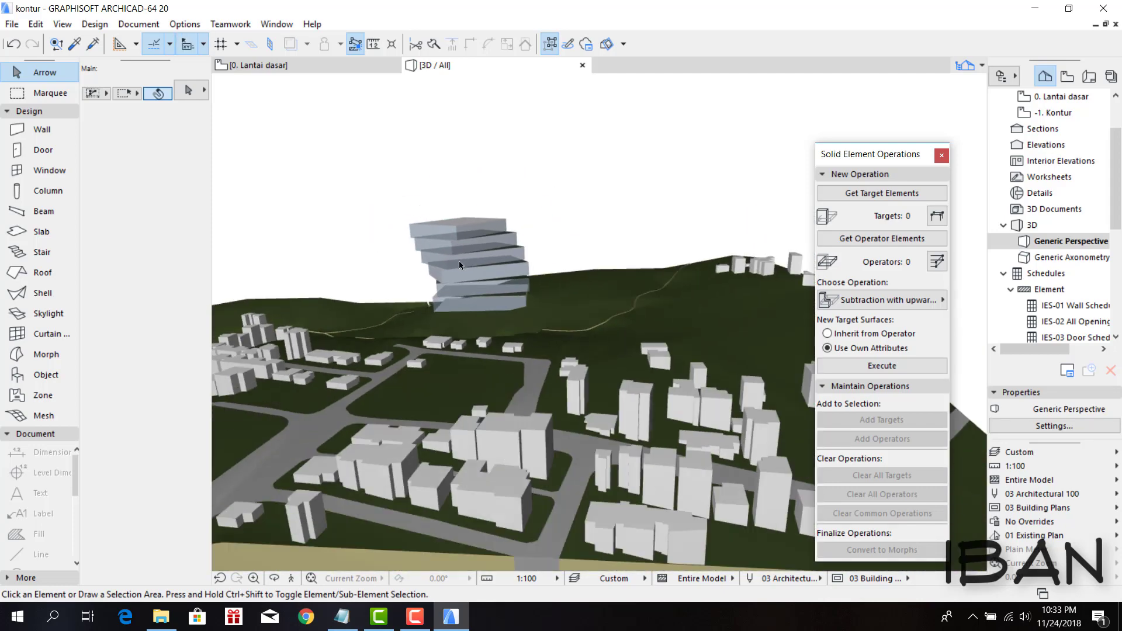
{"action": "scroll", "coordinate": [461, 266], "scroll_direction": "down", "scroll_amount": 2}
{"action": "mouse_move", "coordinate": [460, 267]}
{"action": "middle_mouse_down", "text": "shift"}
{"action": "mouse_move", "coordinate": [501, 366]}
{"action": "mouse_move", "coordinate": [560, 319]}
{"action": "middle_mouse_up", "text": "shift"}
- Draw a closed spline around the tower and site on the 0. Lantai dasar plan
{"action": "key", "text": "F2"}
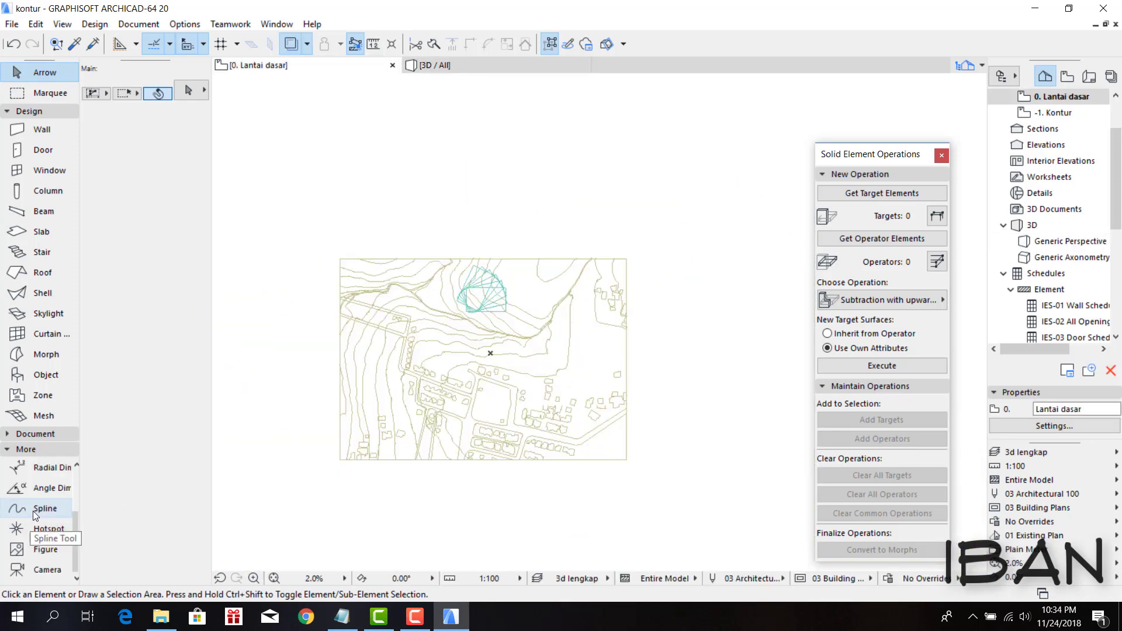
{"action": "left_click", "coordinate": [33, 508]}
{"action": "left_click", "coordinate": [301, 368]}
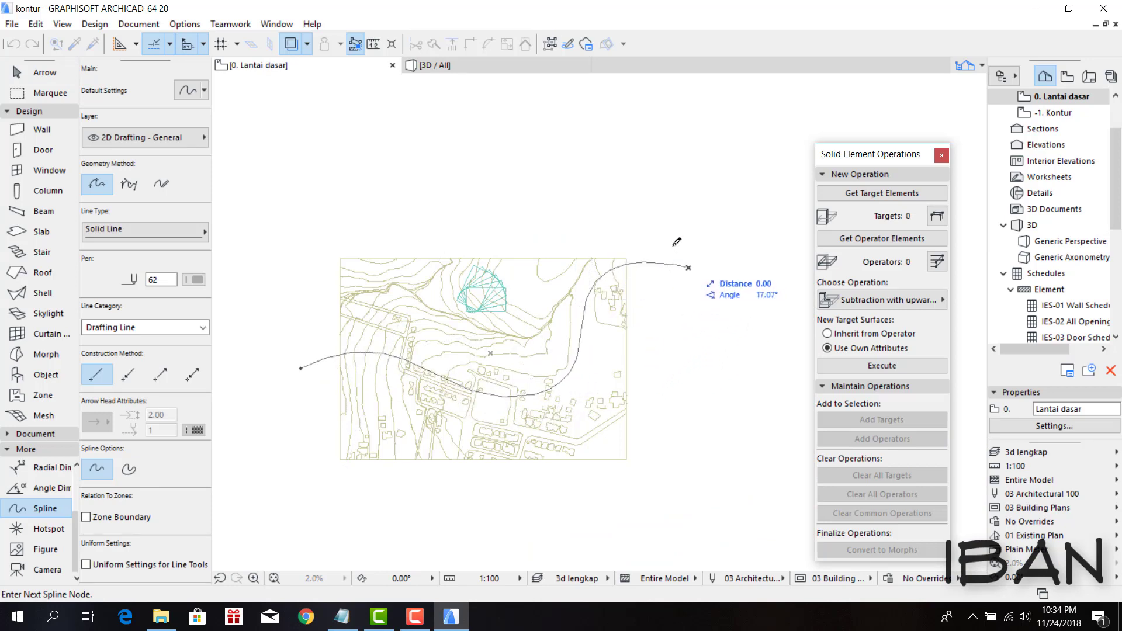
{"action": "left_click", "coordinate": [650, 144]}
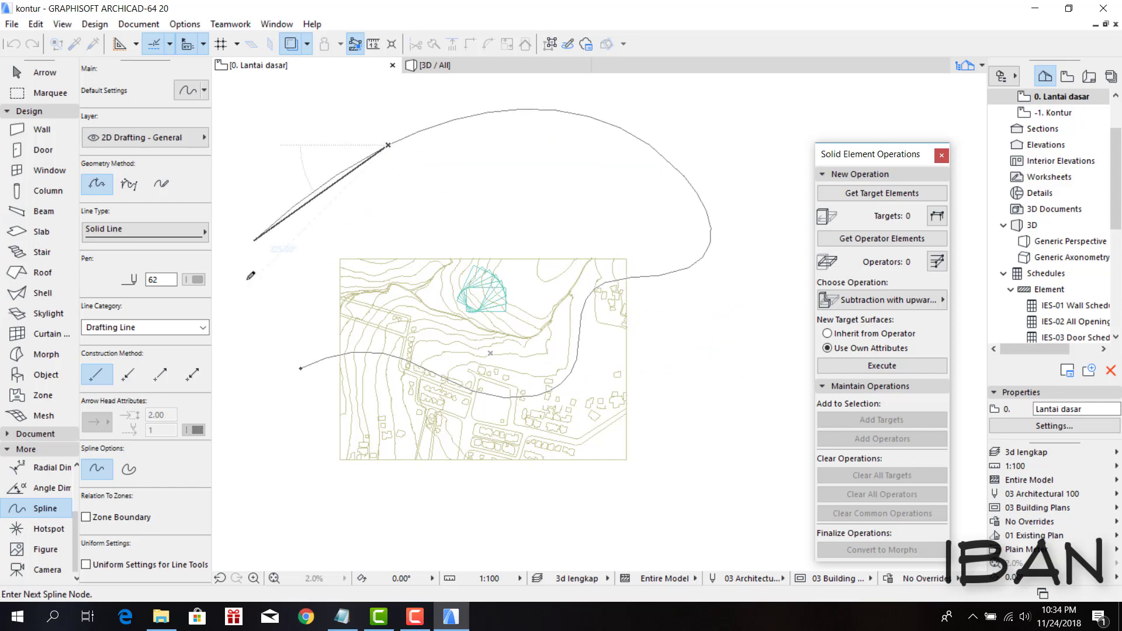
{"action": "scroll", "coordinate": [271, 372], "scroll_direction": "up", "scroll_amount": 2}
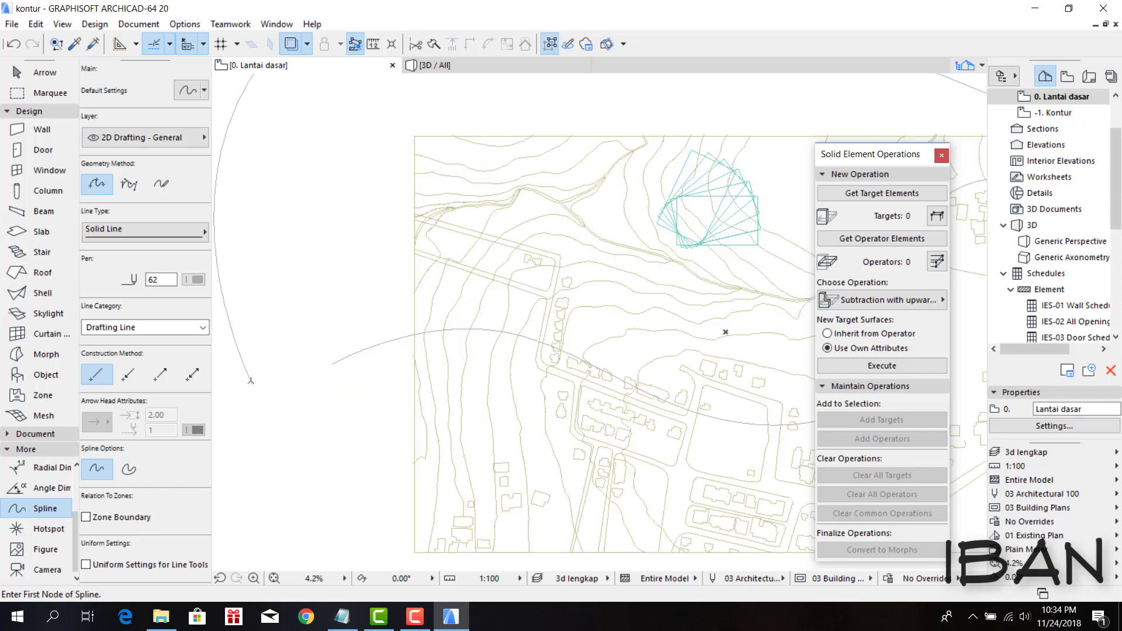
{"action": "double_click", "coordinate": [251, 380]}
- Select the boundary spline and use the Marquee tool to make it a marquee area
{"action": "left_click", "coordinate": [252, 384]}
{"action": "key", "text": "Escape"}
{"action": "scroll", "coordinate": [325, 441], "scroll_direction": "down", "scroll_amount": 3}
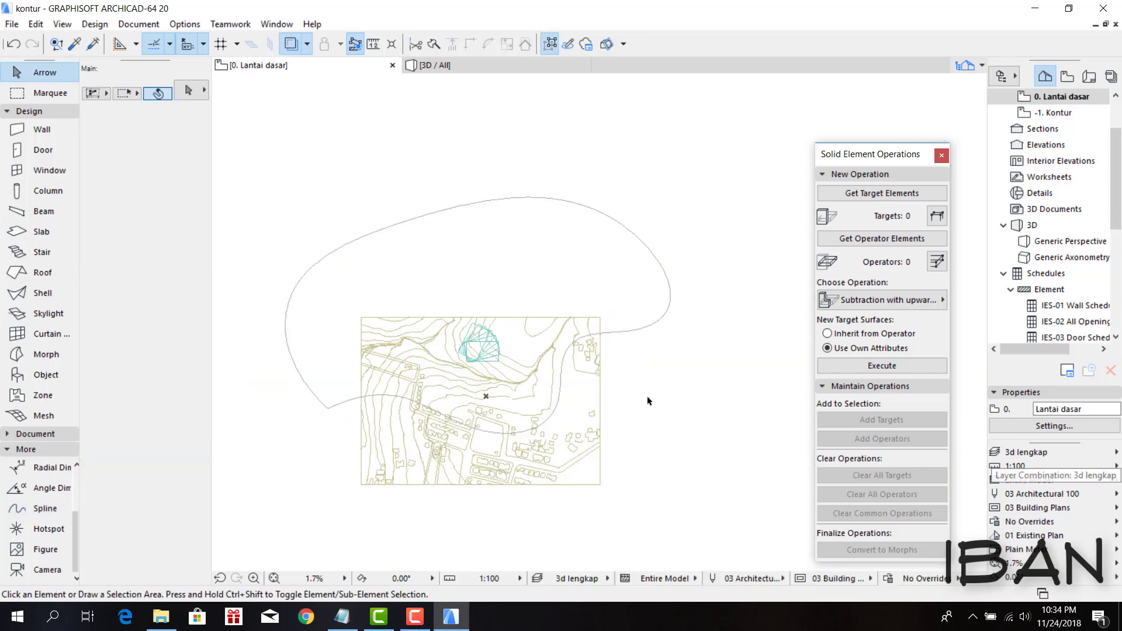
{"action": "left_click", "coordinate": [641, 332]}
{"action": "scroll", "coordinate": [329, 424], "scroll_direction": "up", "scroll_amount": 3}
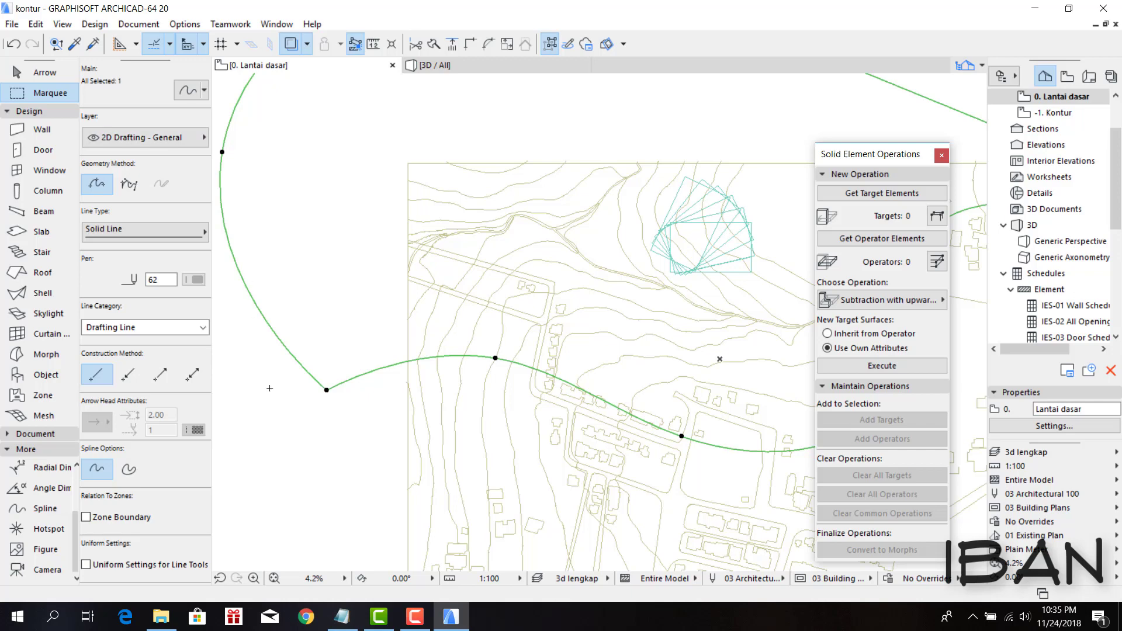
{"action": "scroll", "coordinate": [270, 388], "scroll_direction": "down", "scroll_amount": 3}
{"action": "left_click", "coordinate": [50, 91]}
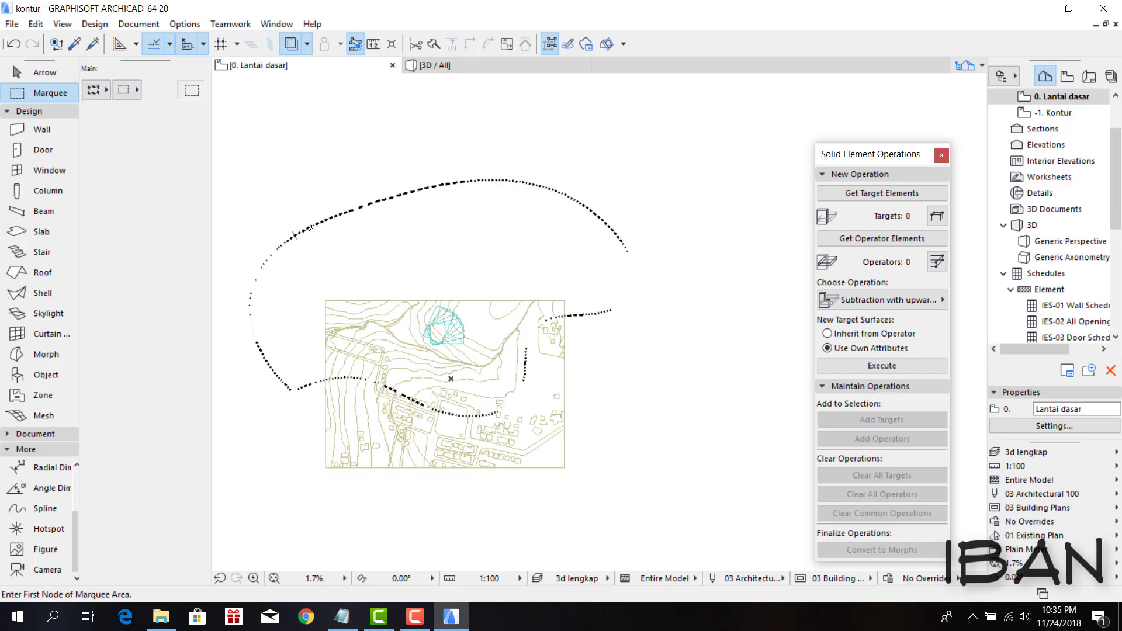
- Preview only the spline-cropped site in 3D from the side, then show the whole model again
{"action": "right_click", "coordinate": [311, 227]}
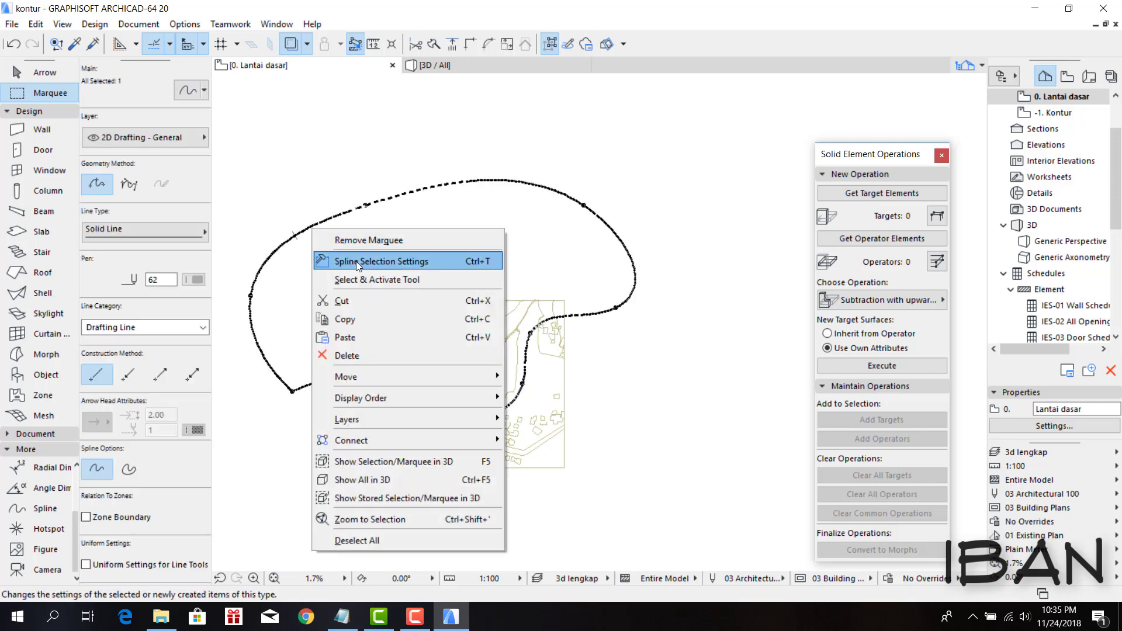
{"action": "left_click", "coordinate": [374, 461]}
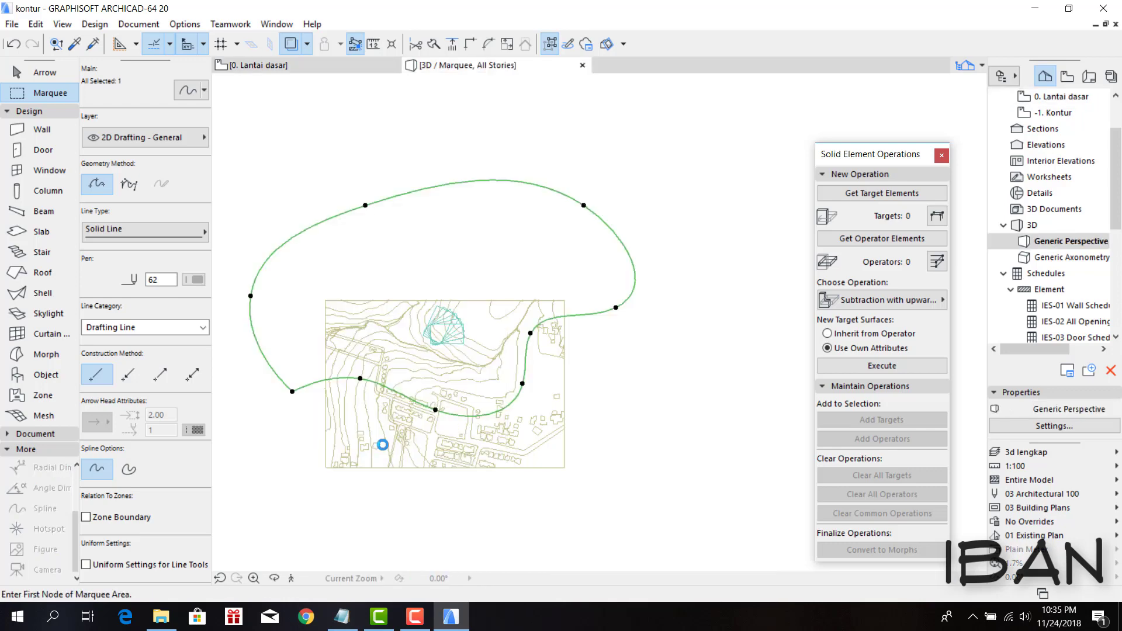
{"action": "mouse_move", "coordinate": [652, 364]}
{"action": "middle_mouse_down", "text": "shift"}
{"action": "mouse_move", "coordinate": [697, 251]}
{"action": "mouse_move", "coordinate": [585, 359]}
{"action": "mouse_move", "coordinate": [521, 310]}
{"action": "mouse_move", "coordinate": [490, 372]}
{"action": "middle_mouse_up", "text": "shift"}
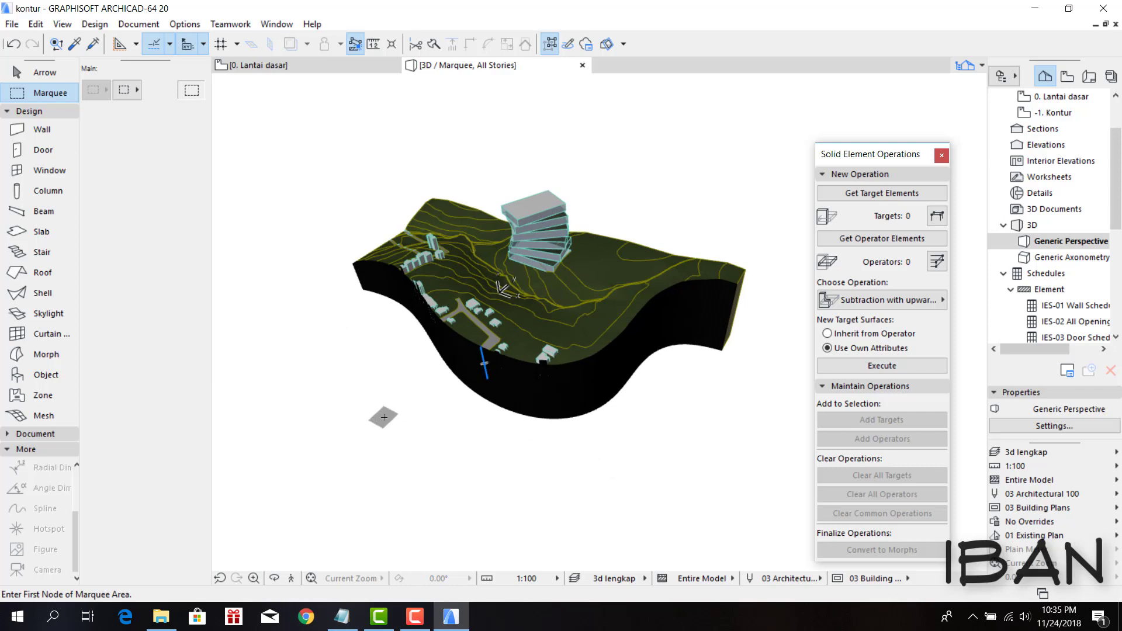
{"action": "right_click", "coordinate": [384, 416]}
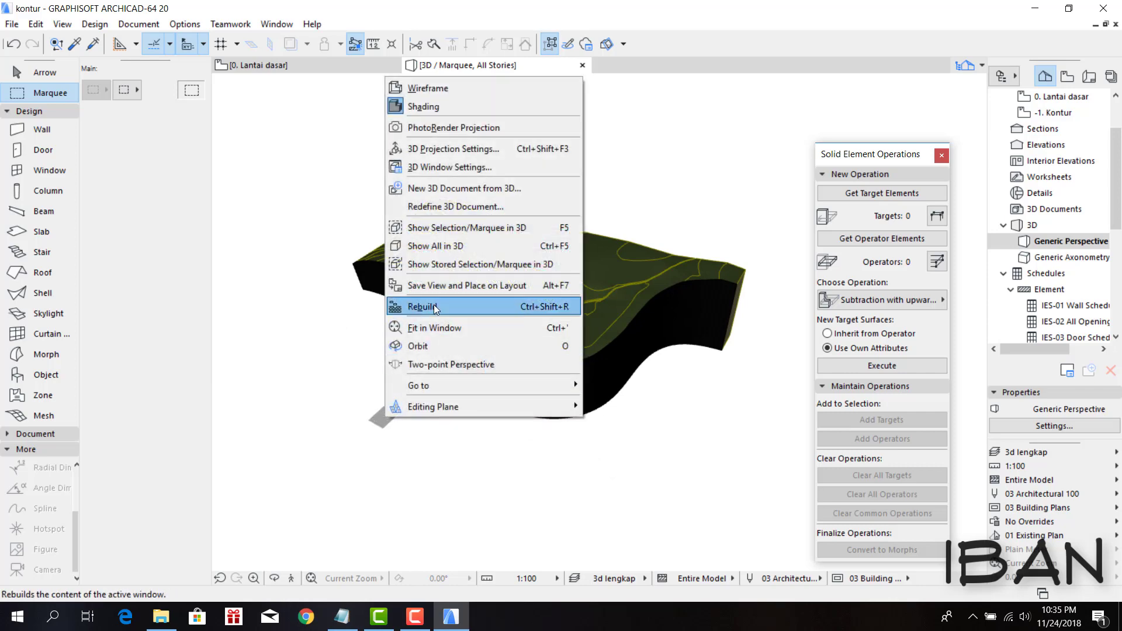
{"action": "left_click", "coordinate": [444, 244]}
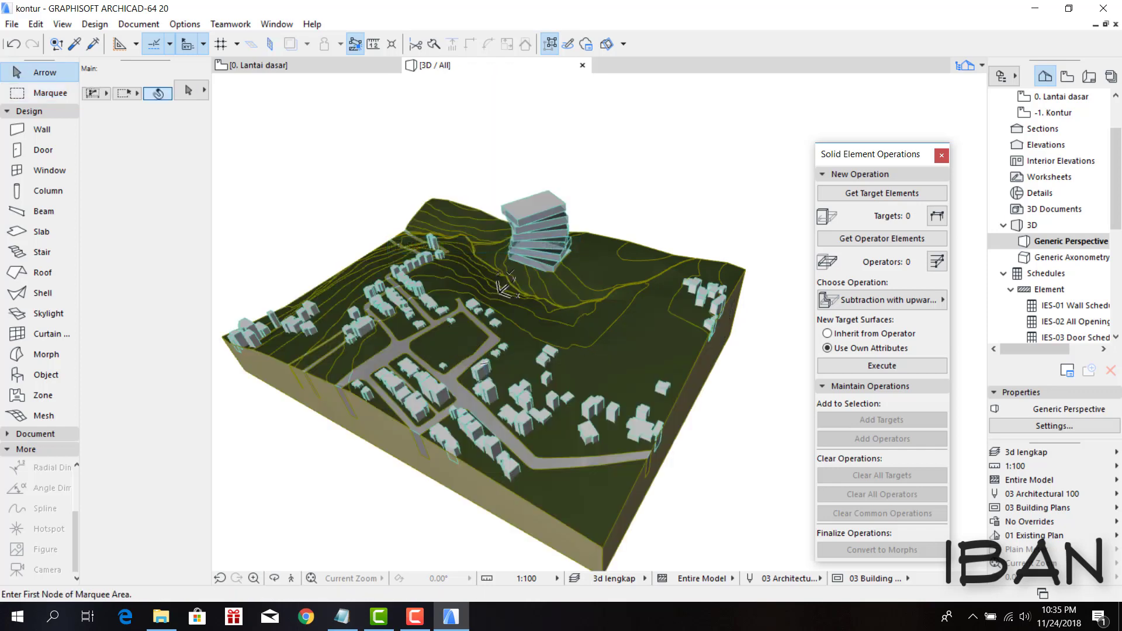